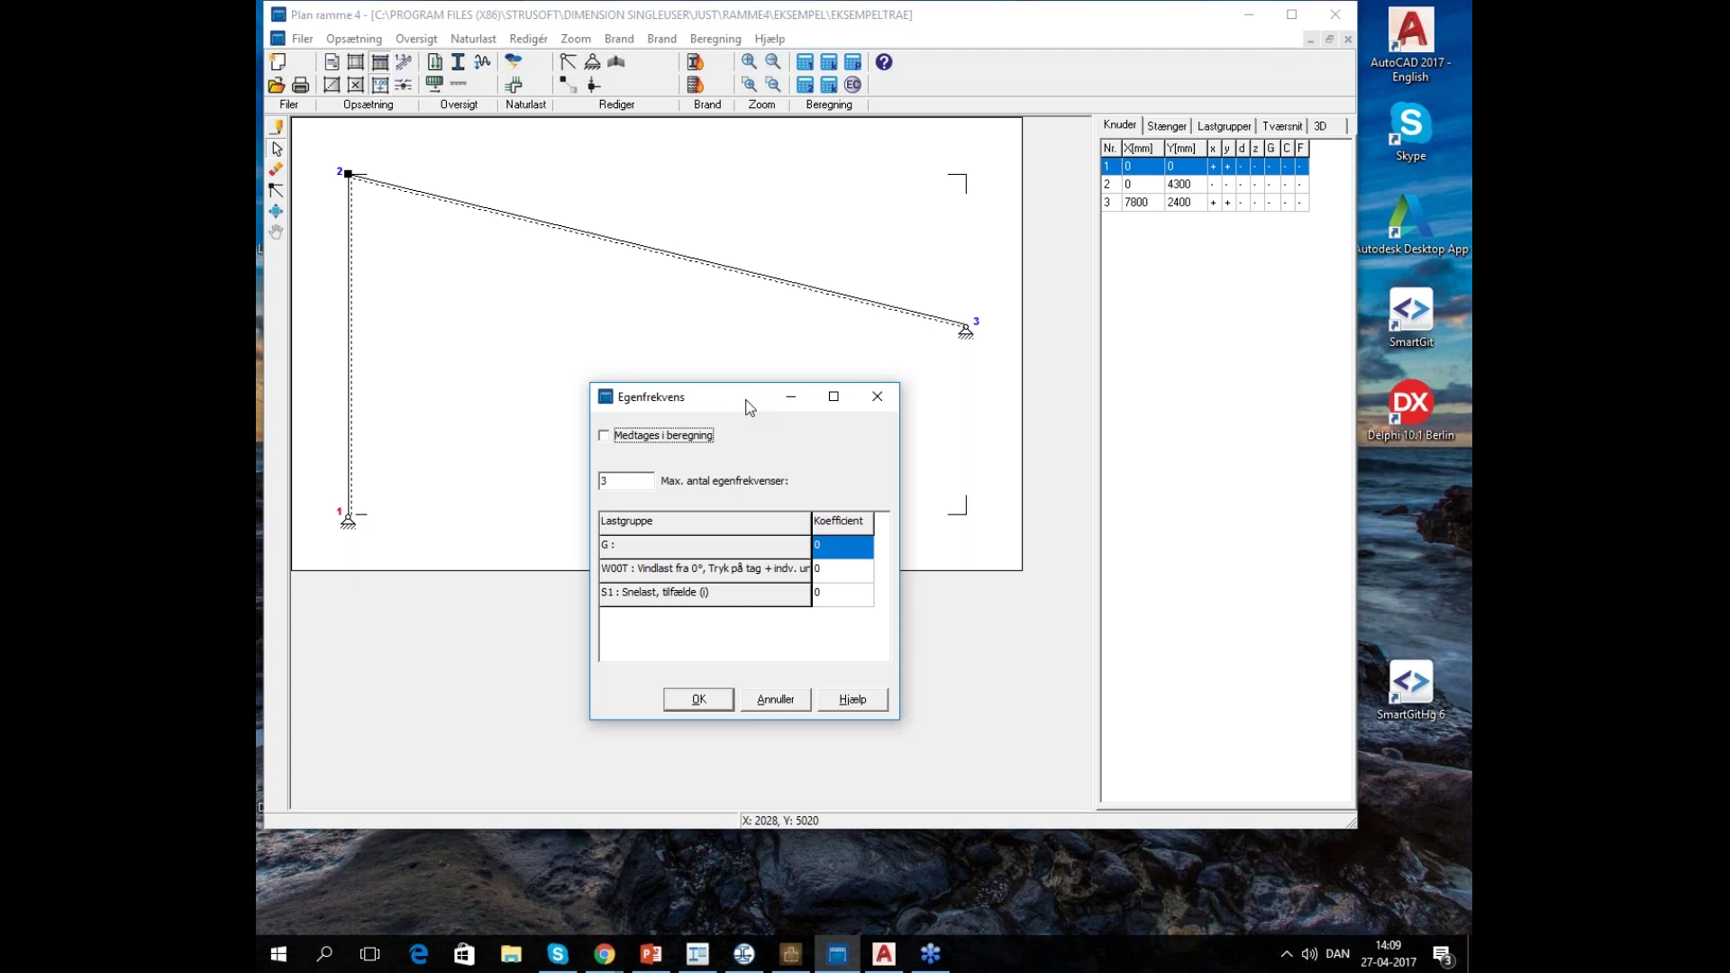
click(603, 436)
click(618, 481)
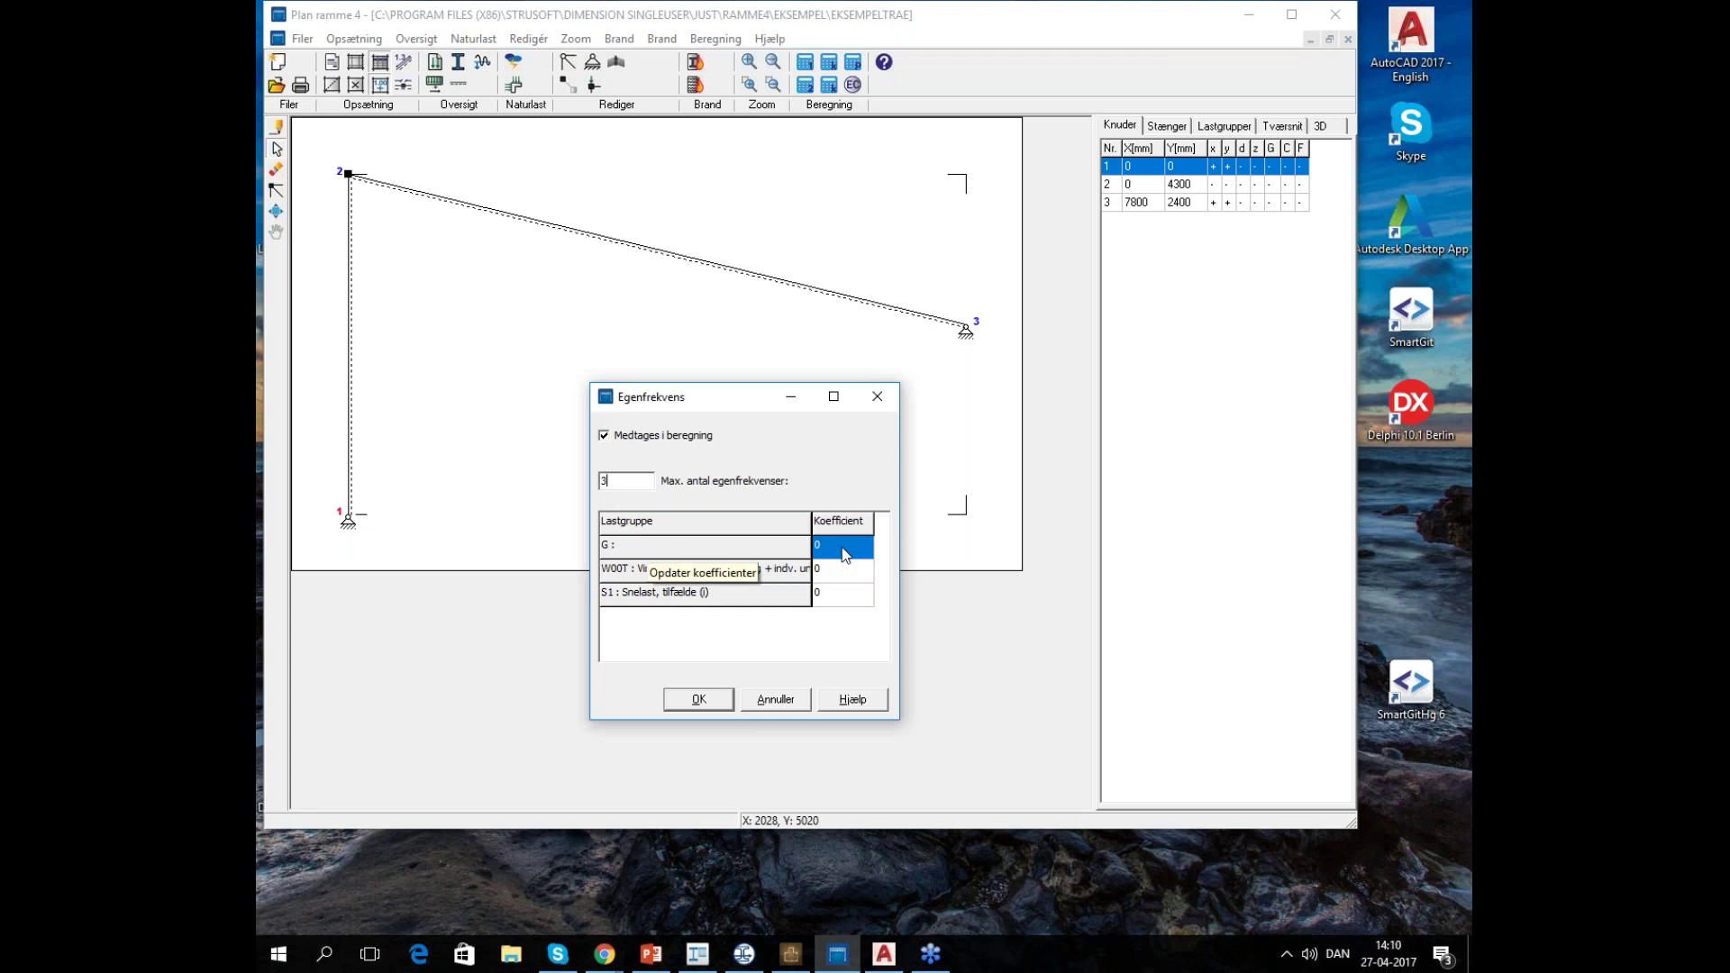
click(772, 699)
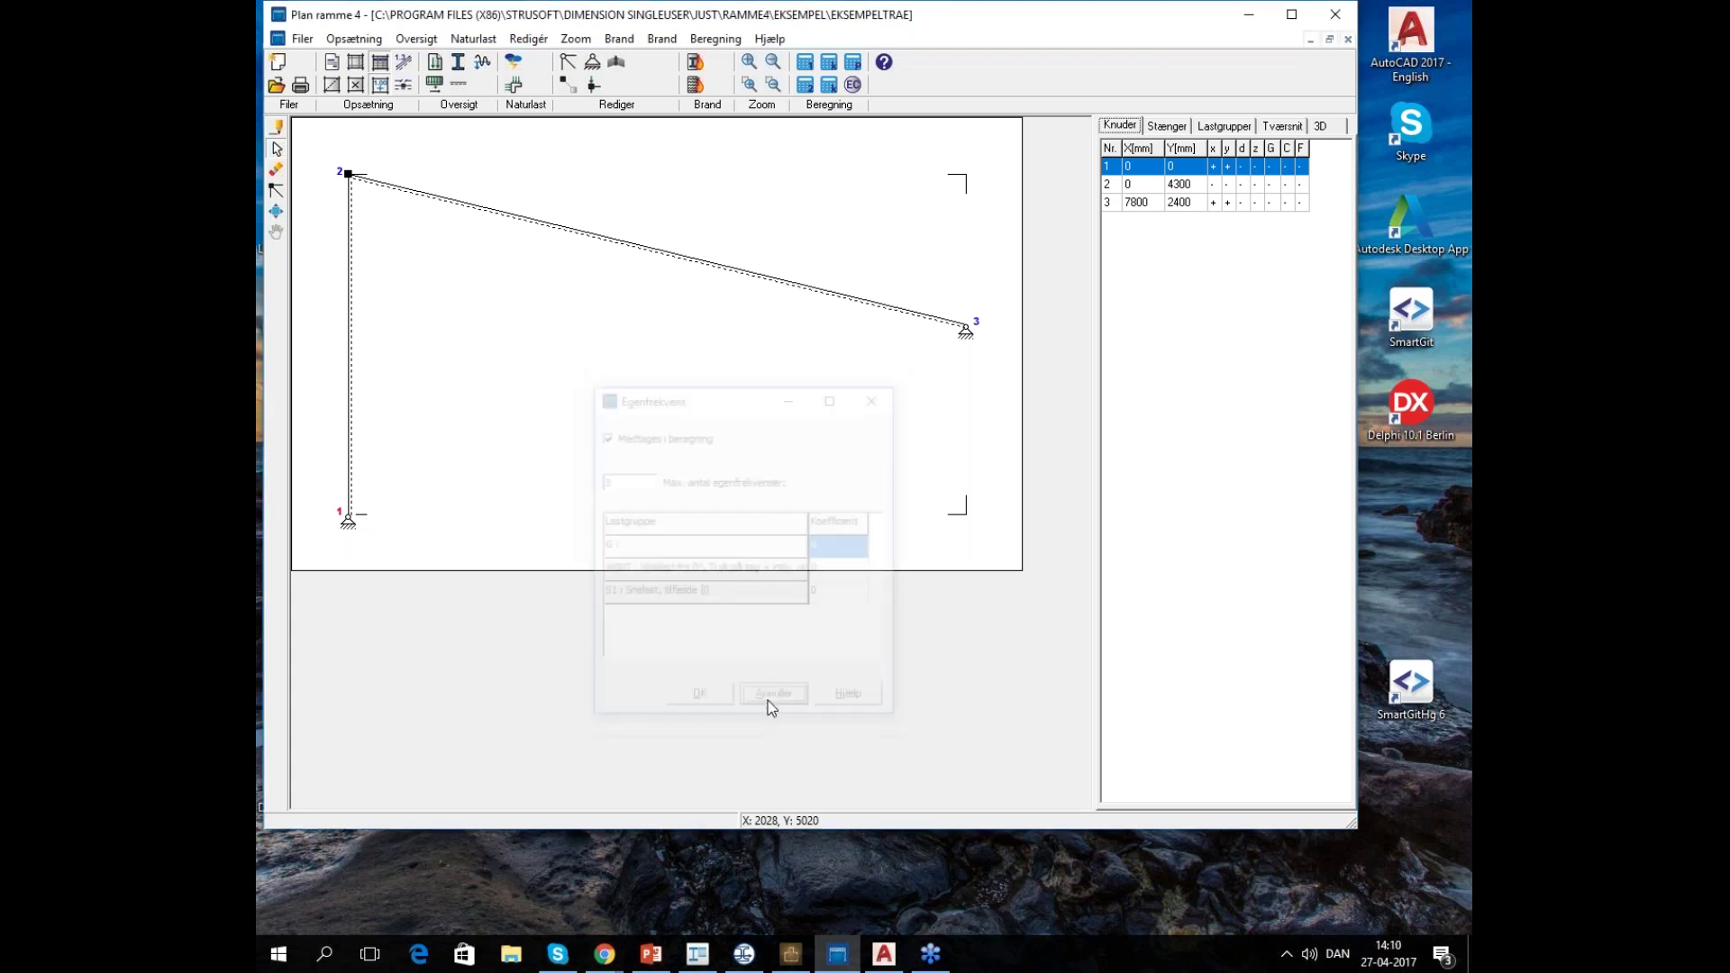
click(1395, 14)
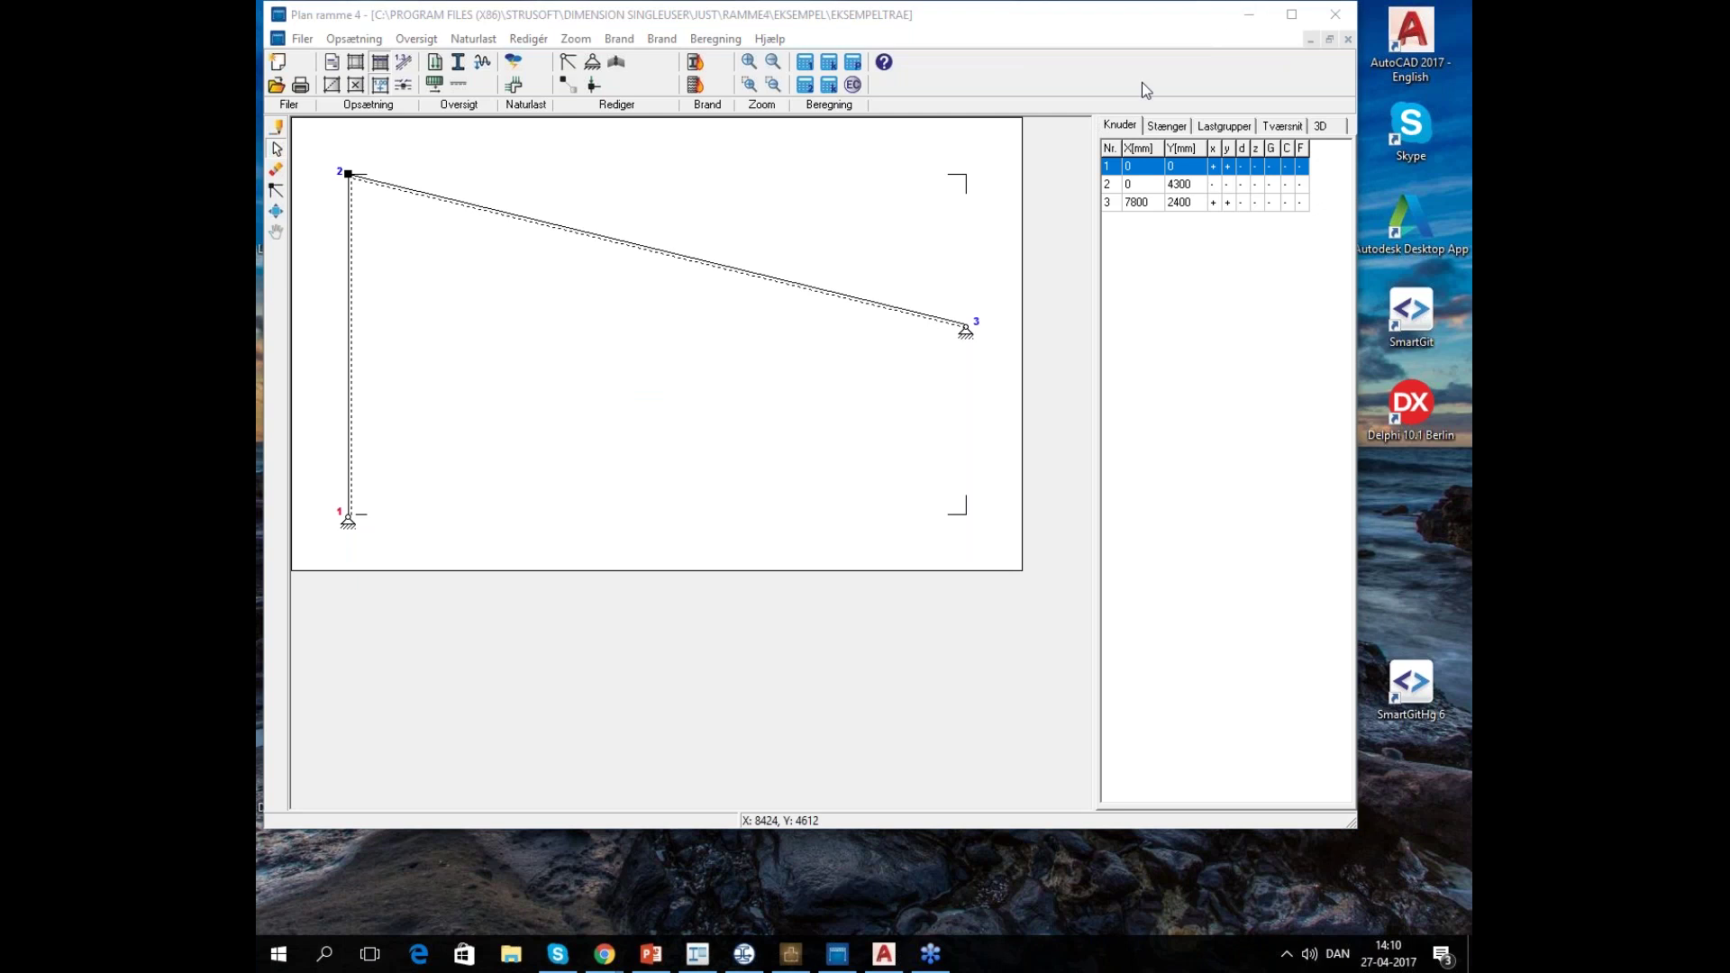
Review the load diagrams of load groups G, W00T and S1 on the frame
click(1223, 127)
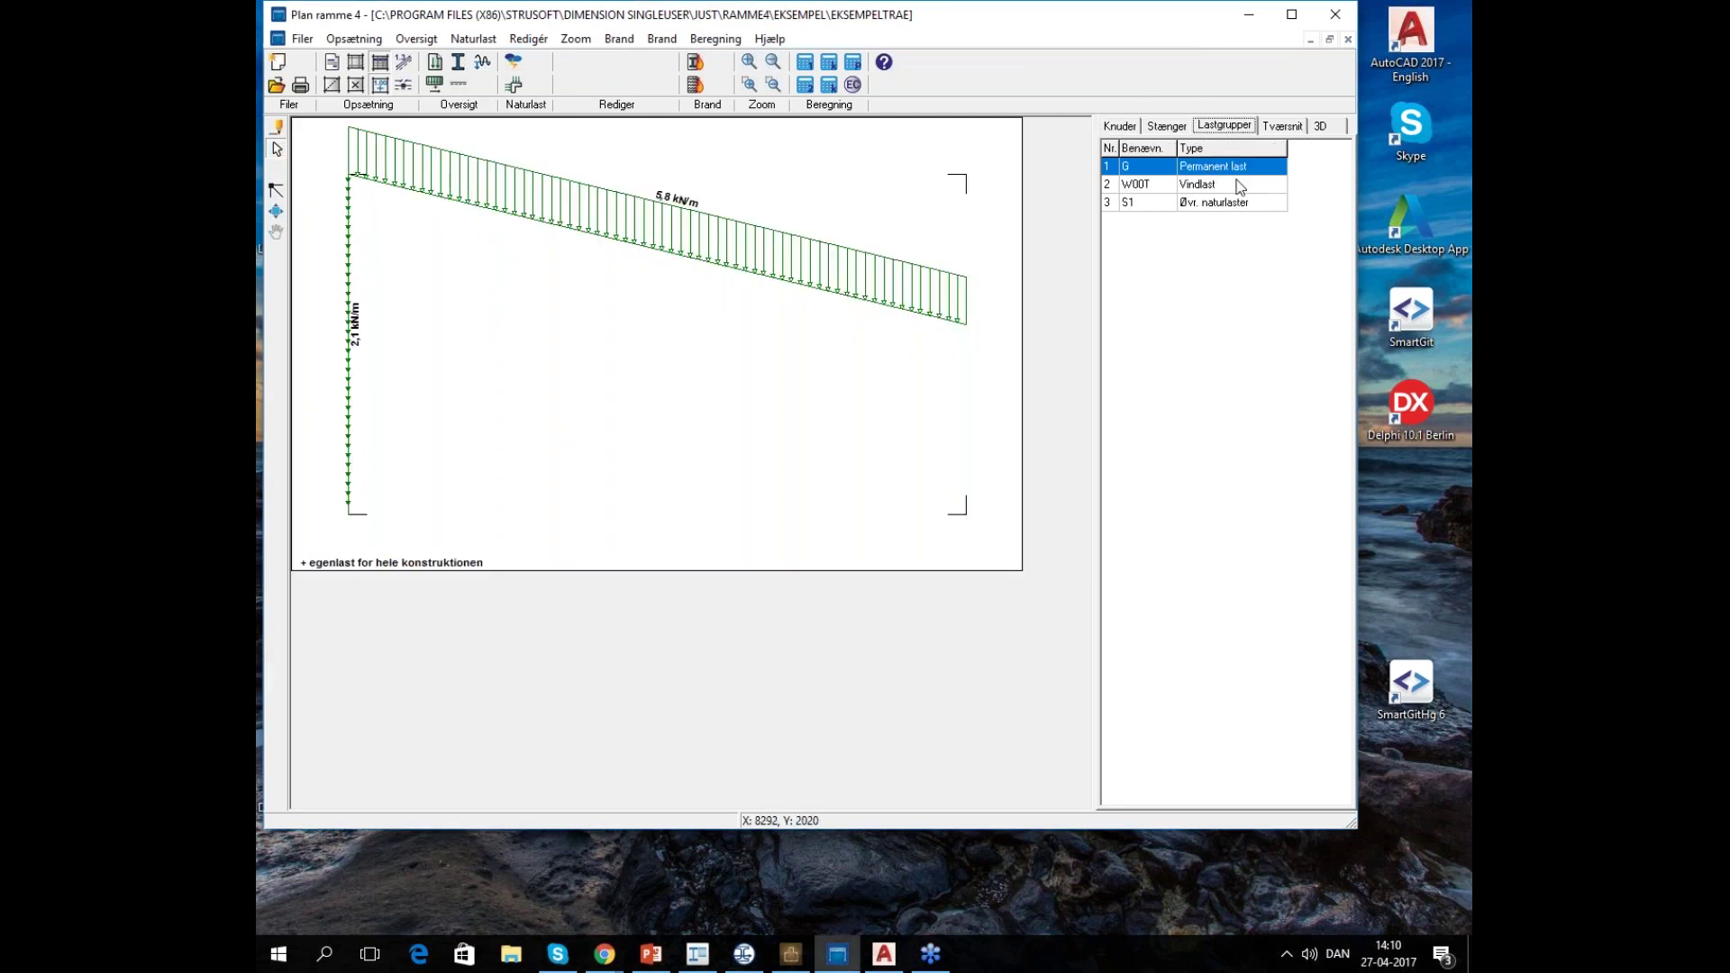
click(1209, 187)
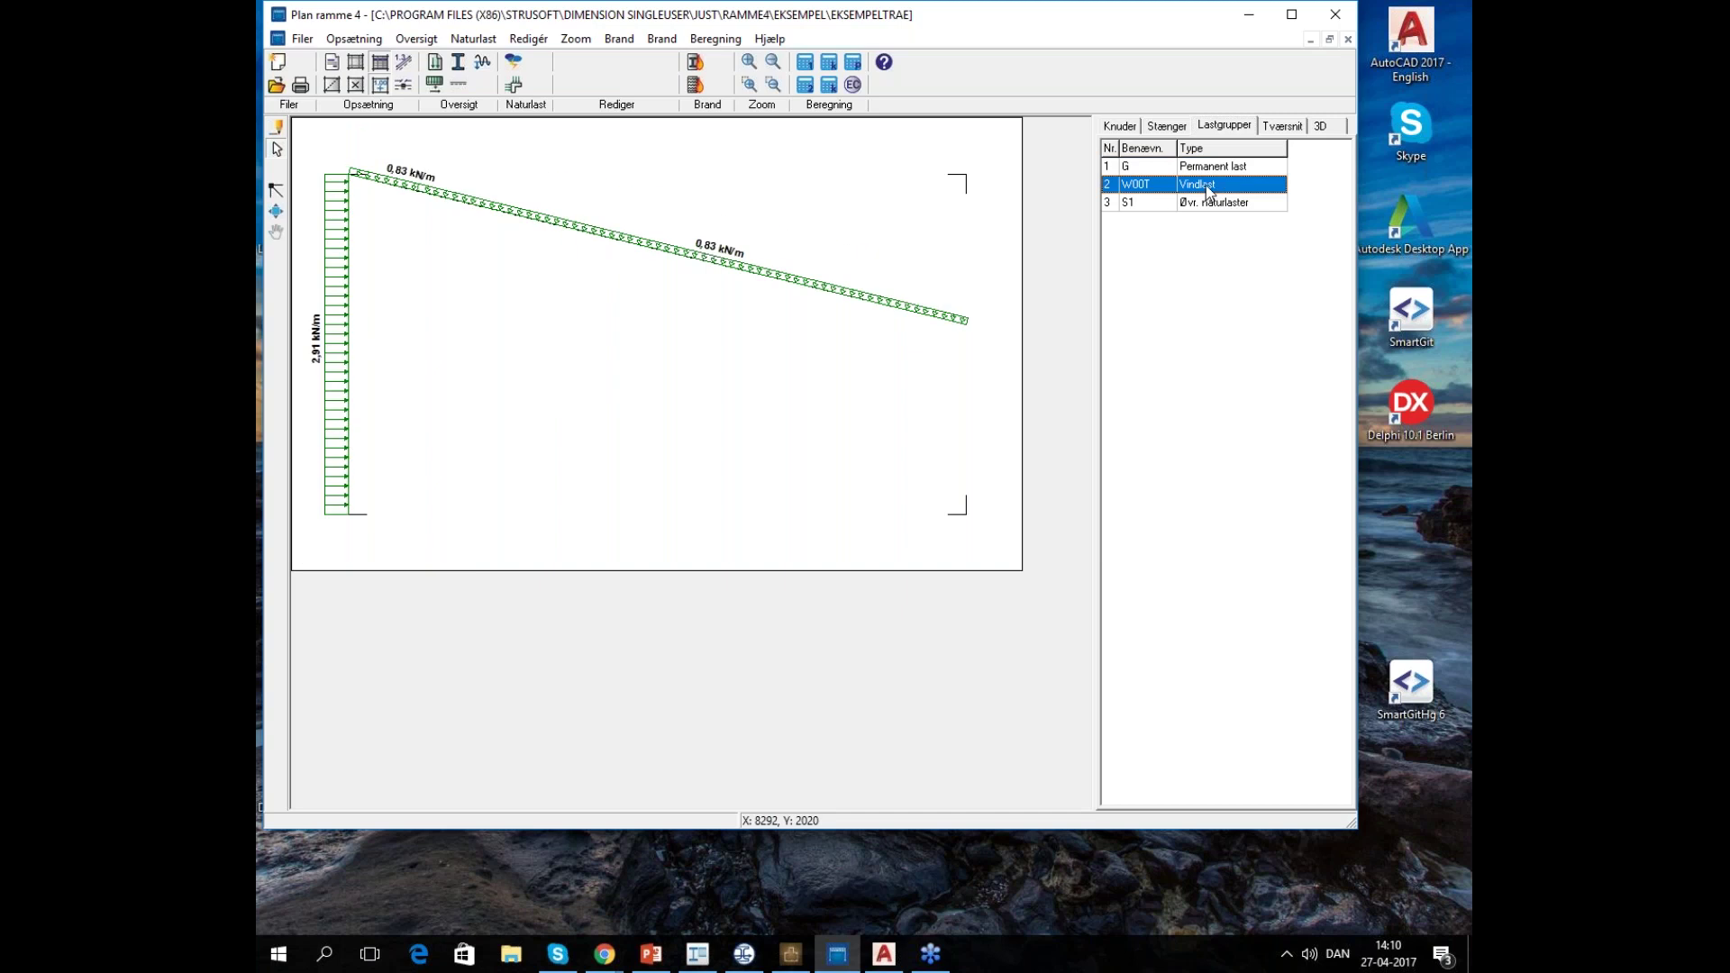
click(1200, 204)
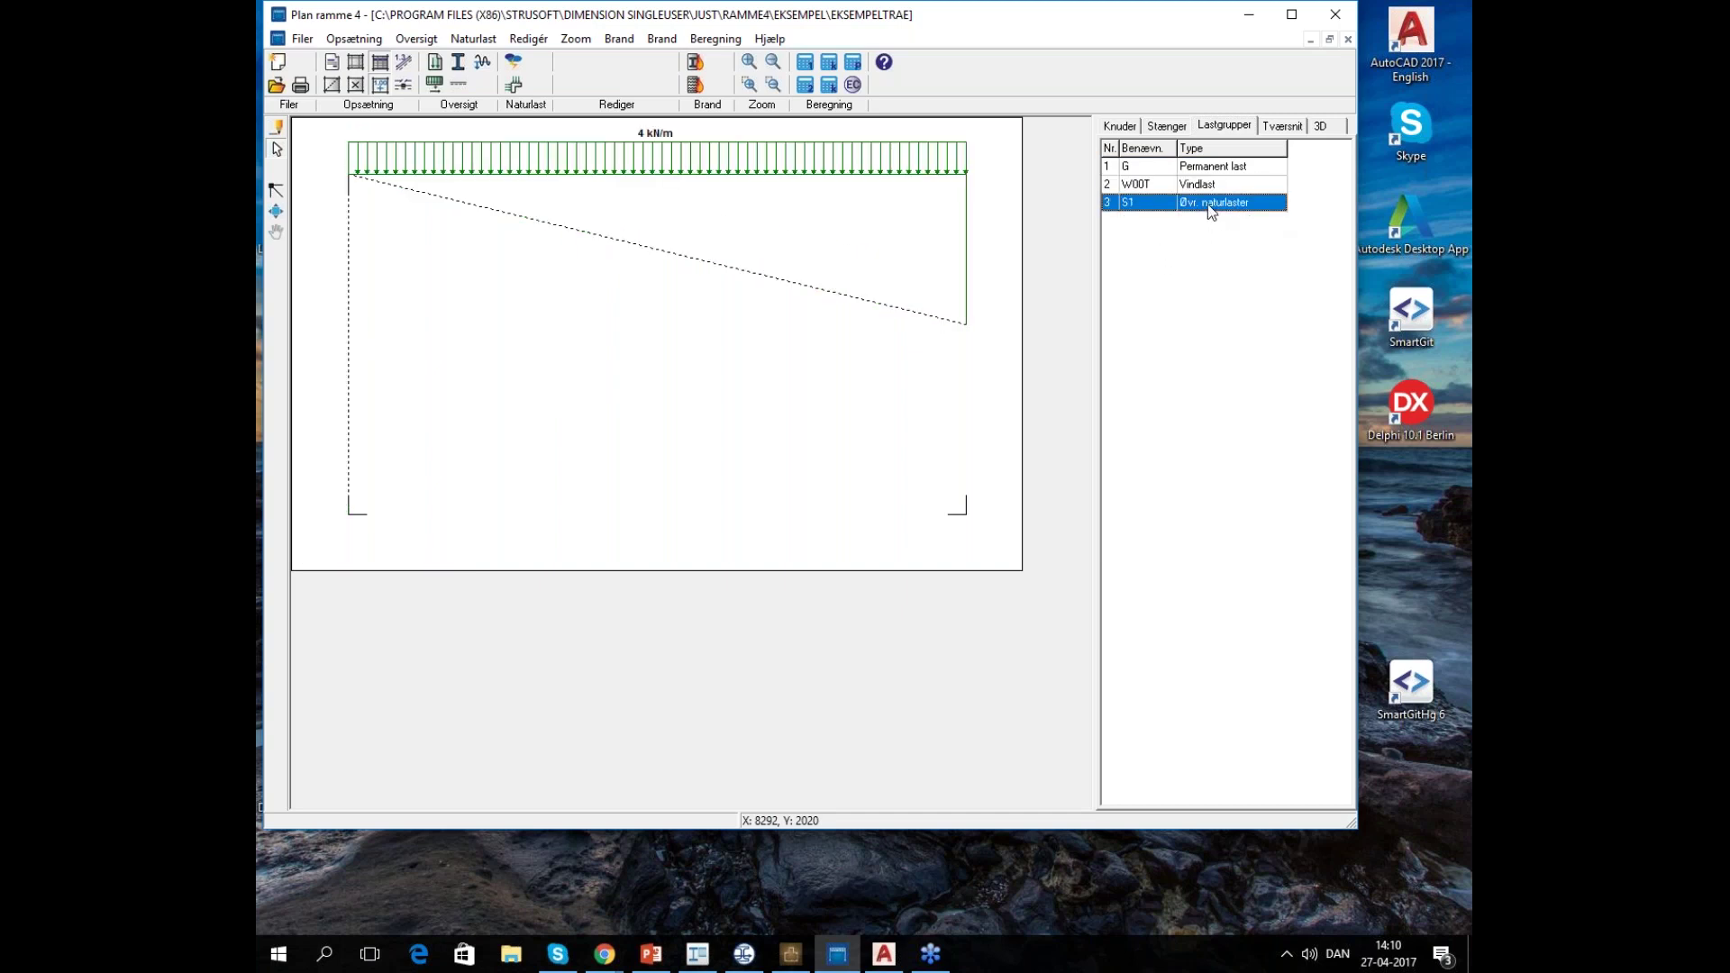
click(1220, 169)
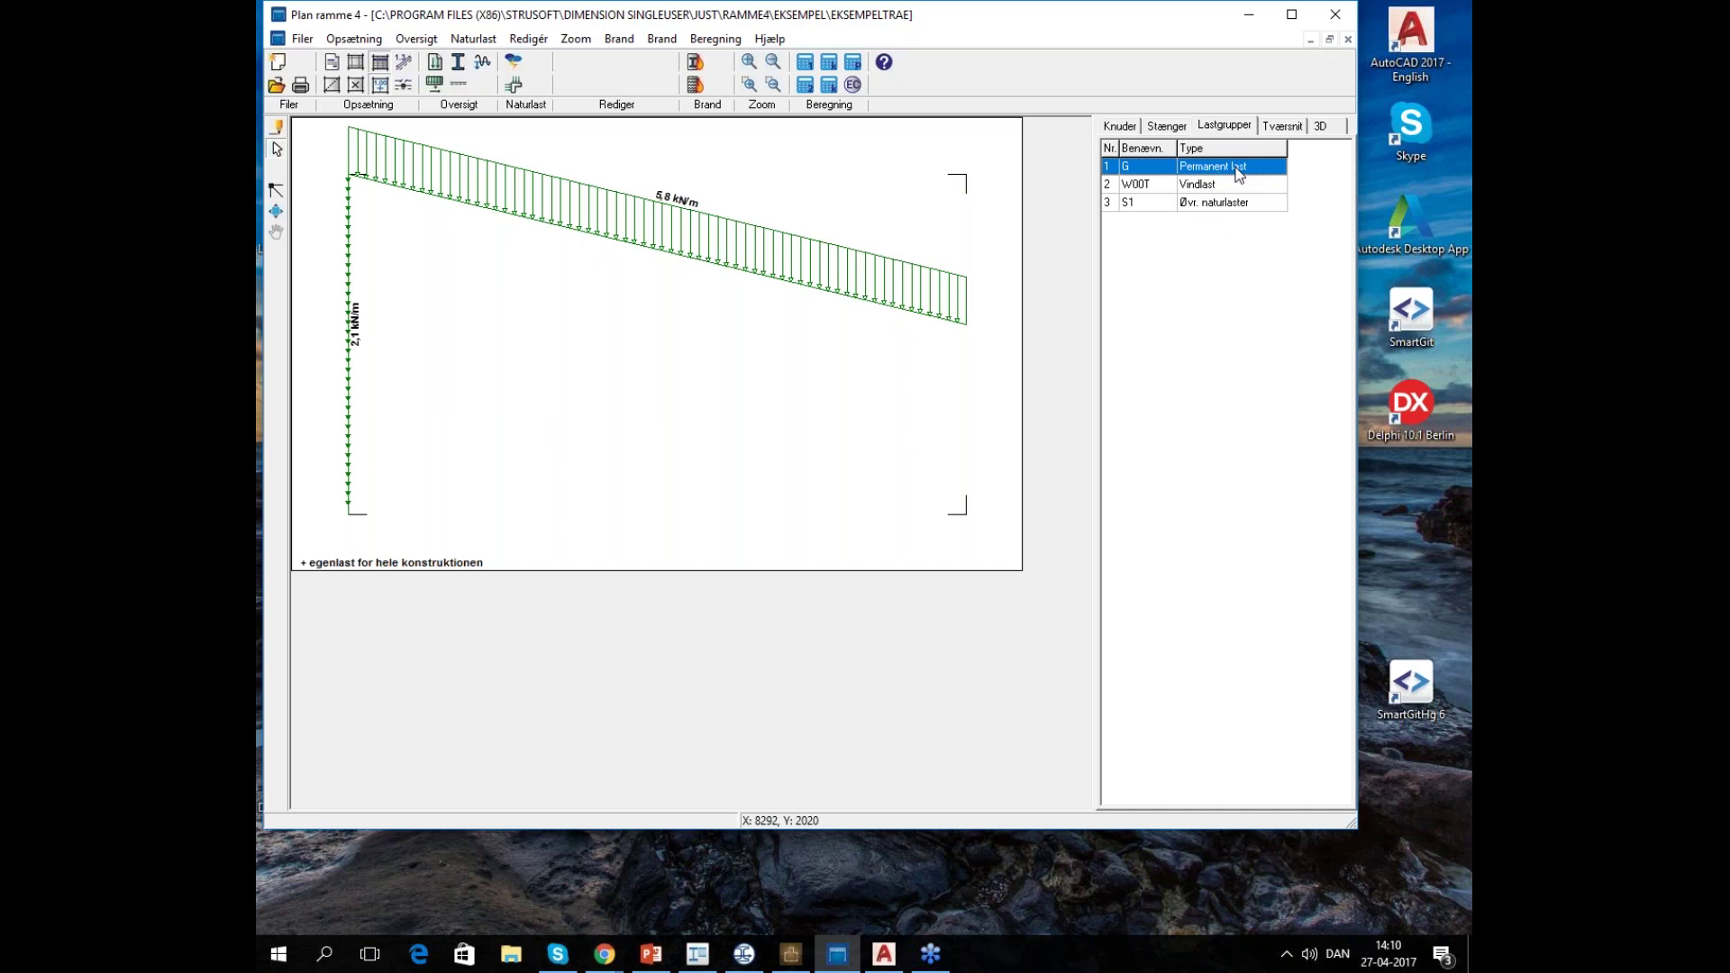
click(1224, 184)
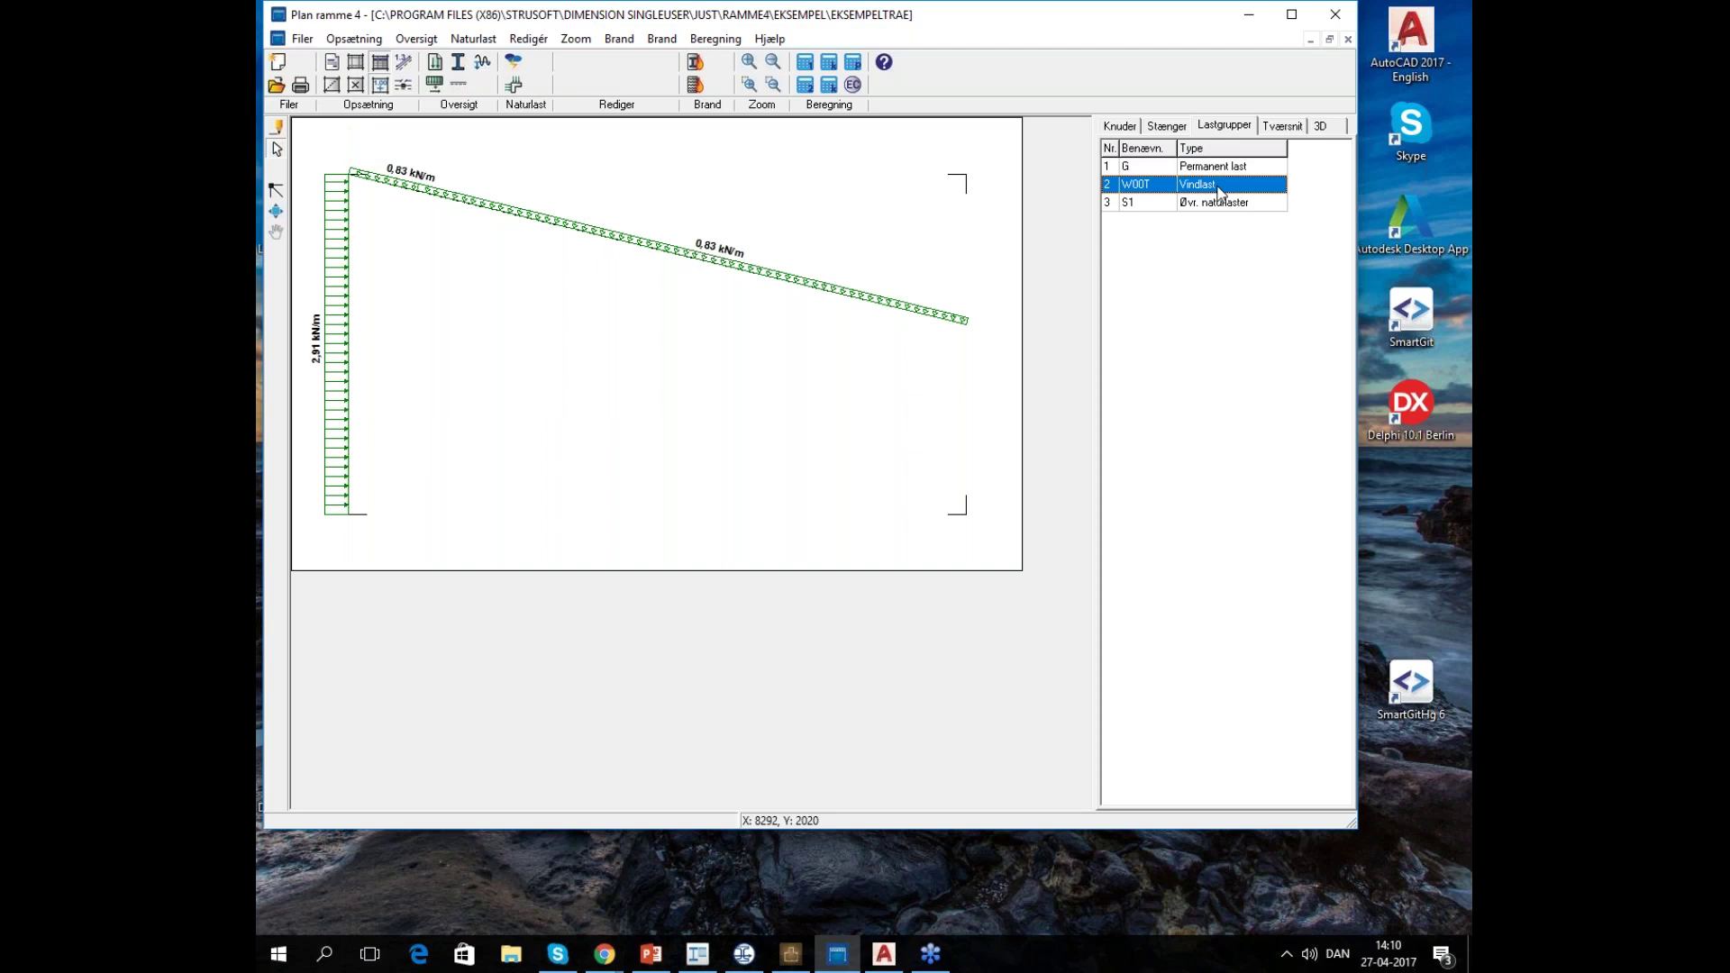
click(1214, 204)
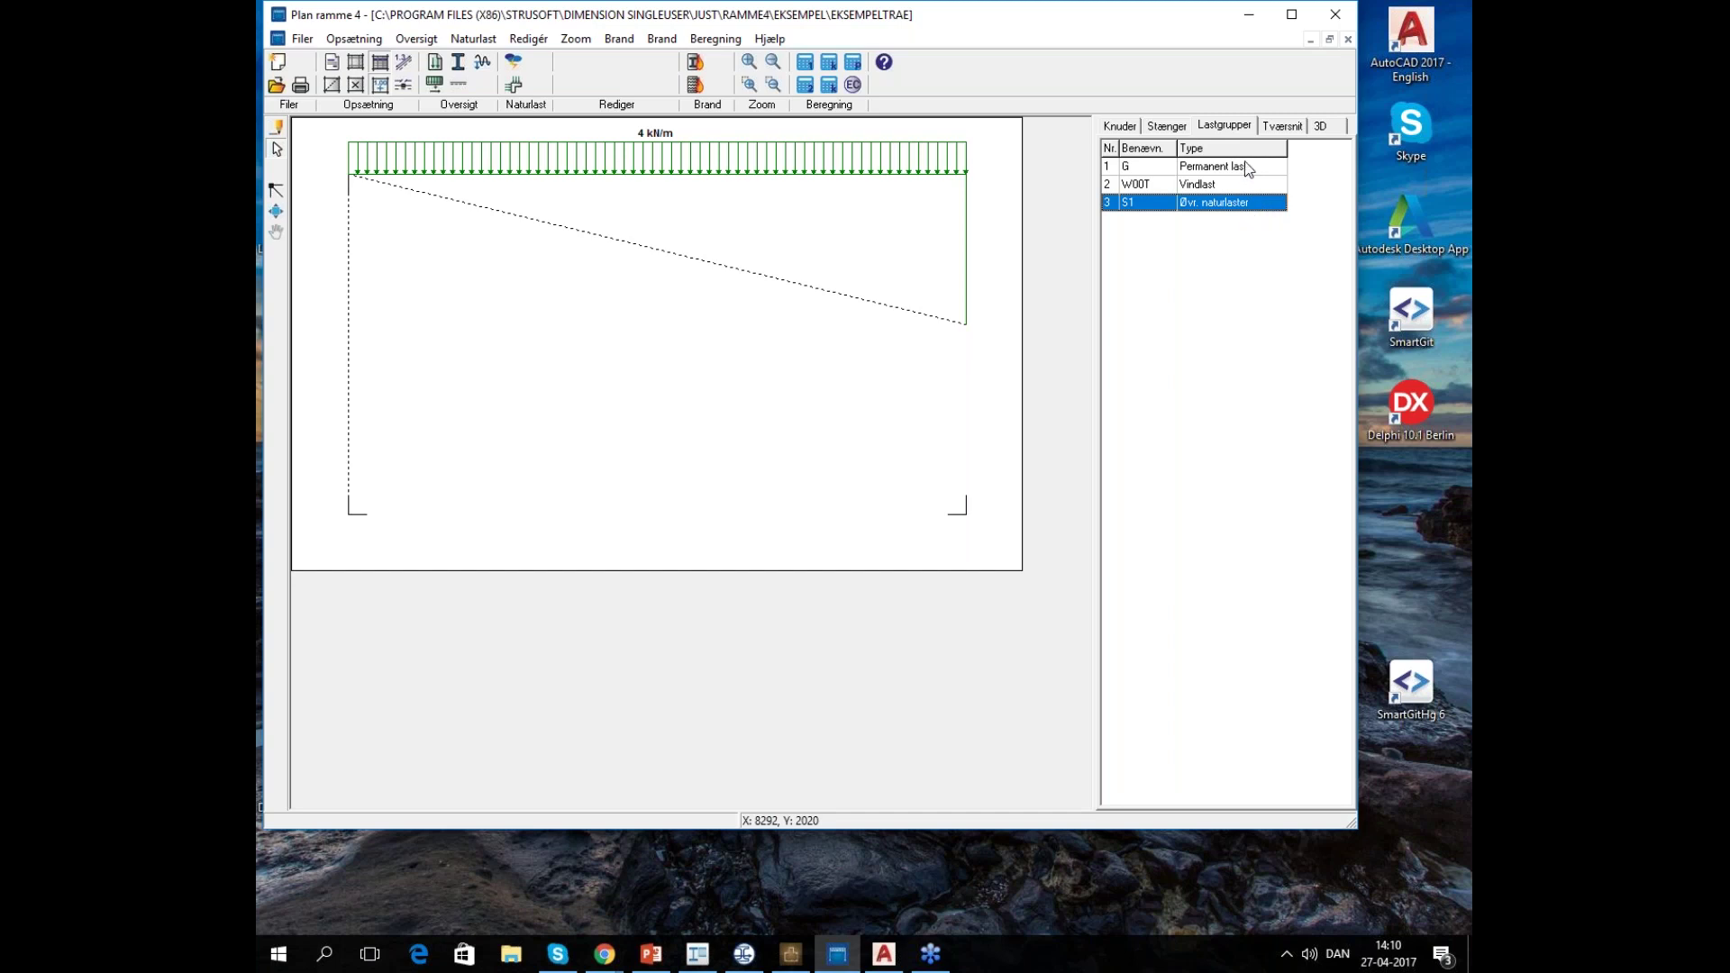
click(1245, 170)
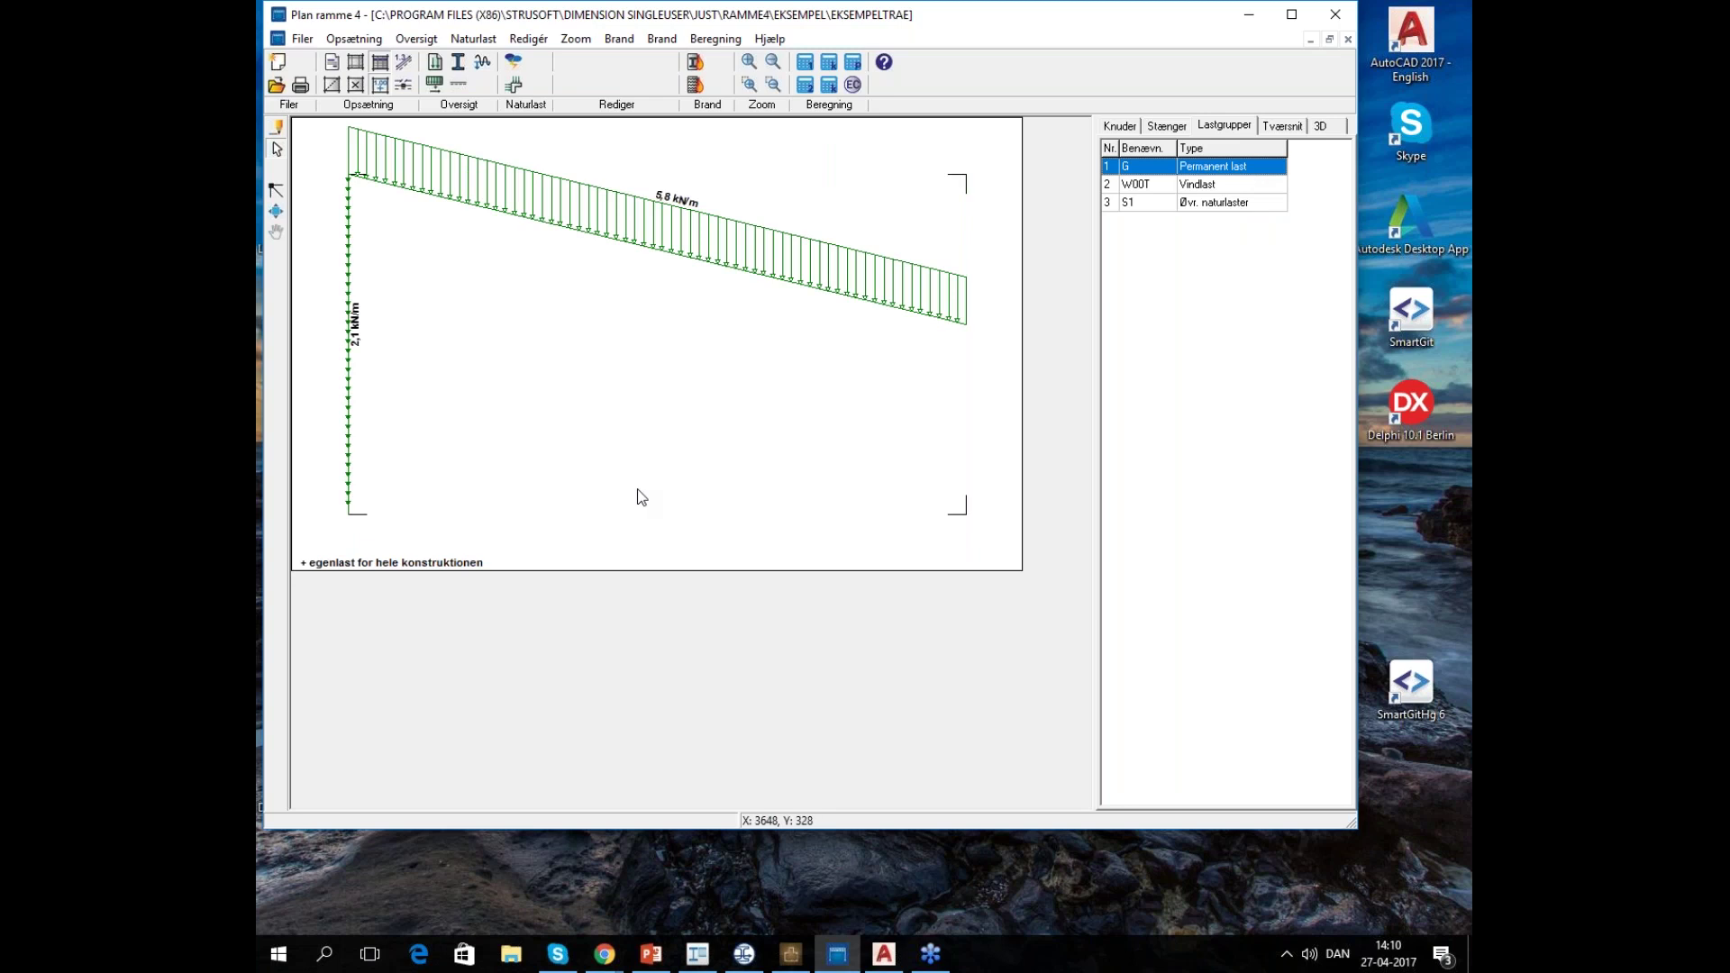
Set the coefficient of load group G to 1 in the natural frequency (Egenfrekvens) settings
click(484, 63)
drag(495, 96, 864, 286)
click(946, 414)
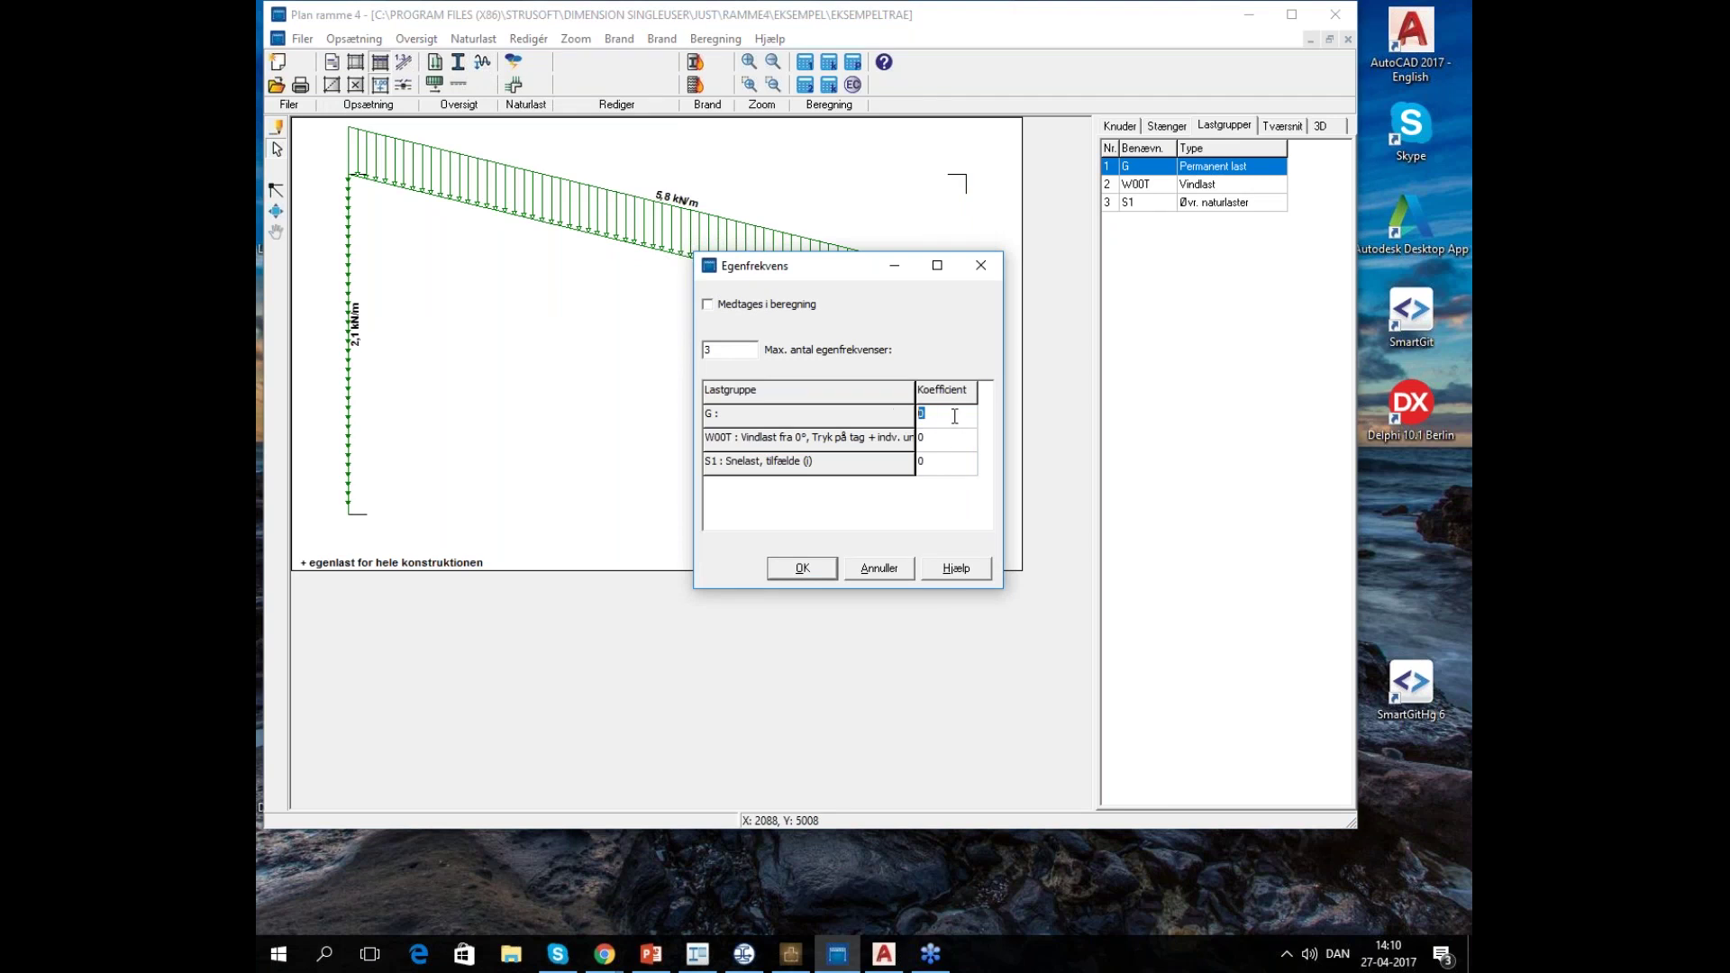
text(1)
click(801, 569)
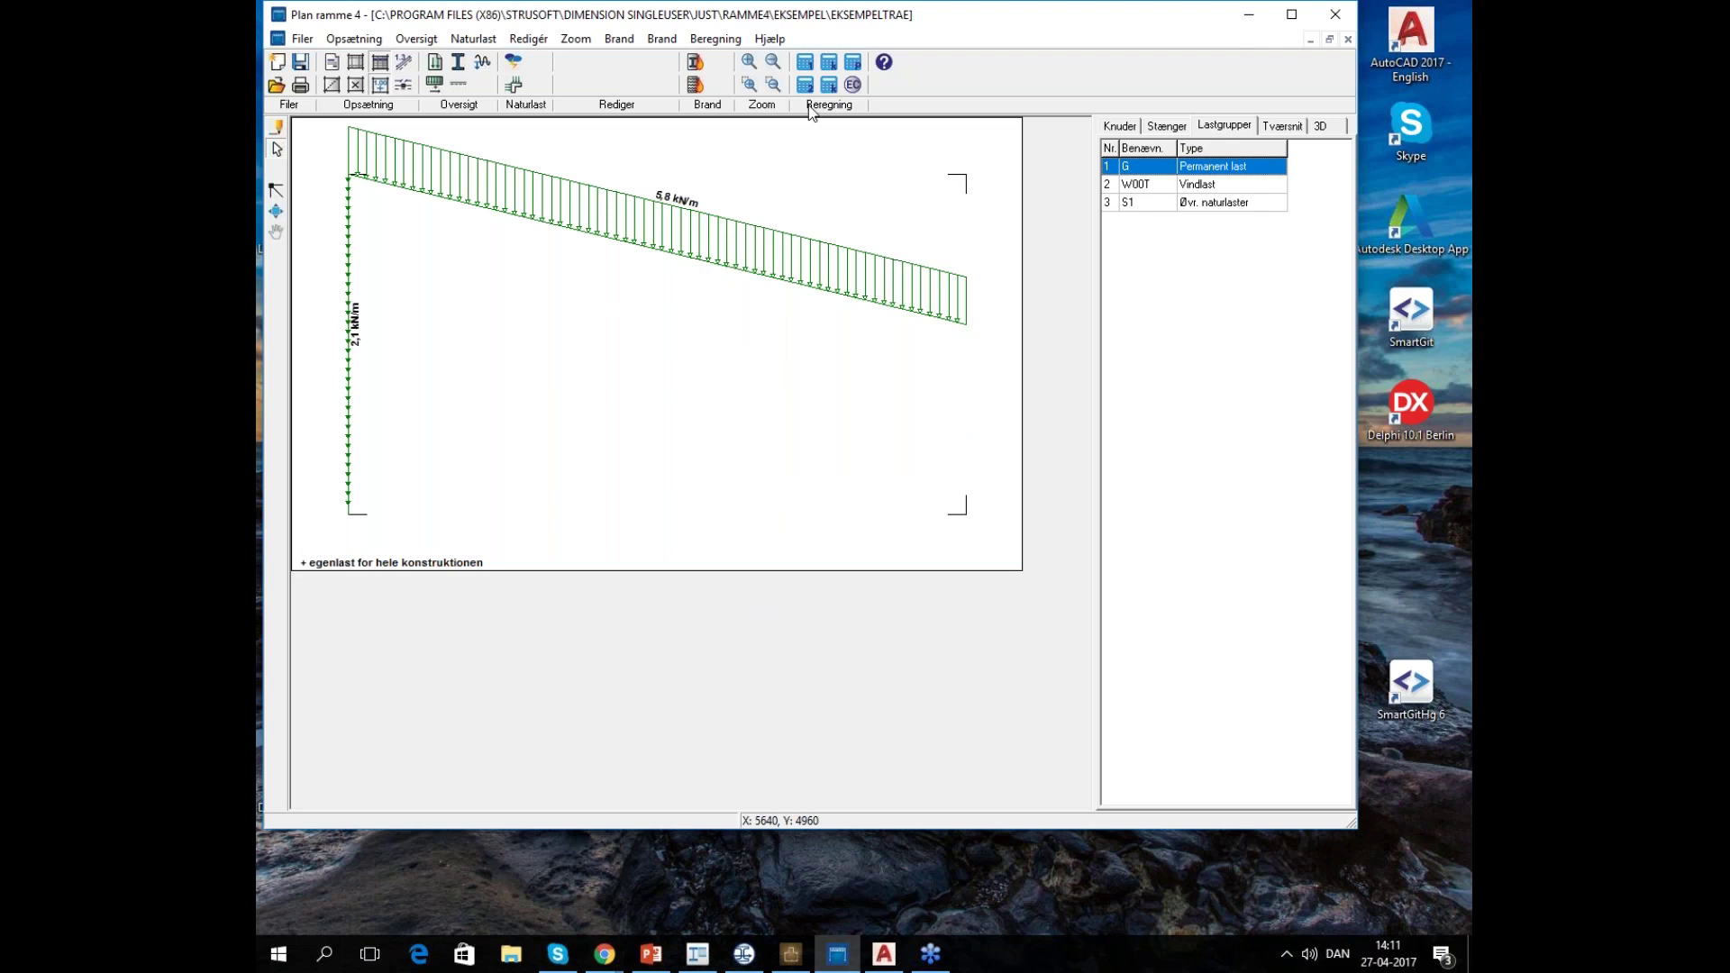
Run the first-order calculation, check its result window for natural frequency output and close it
click(805, 63)
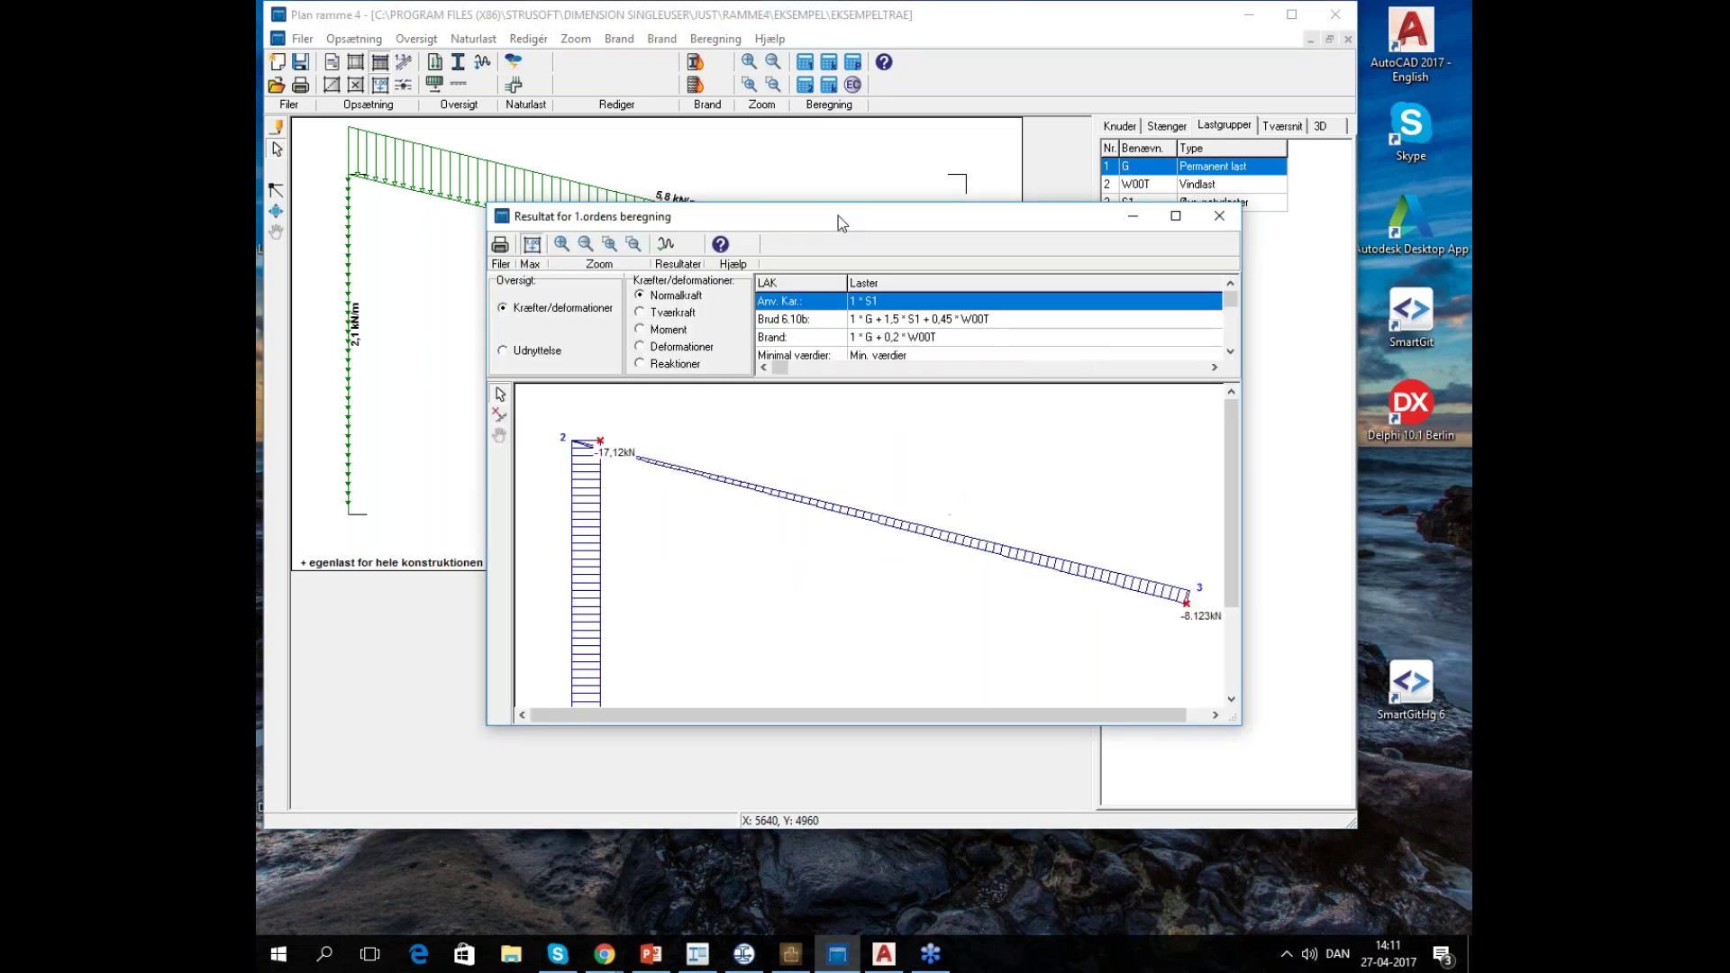
drag(840, 219, 824, 157)
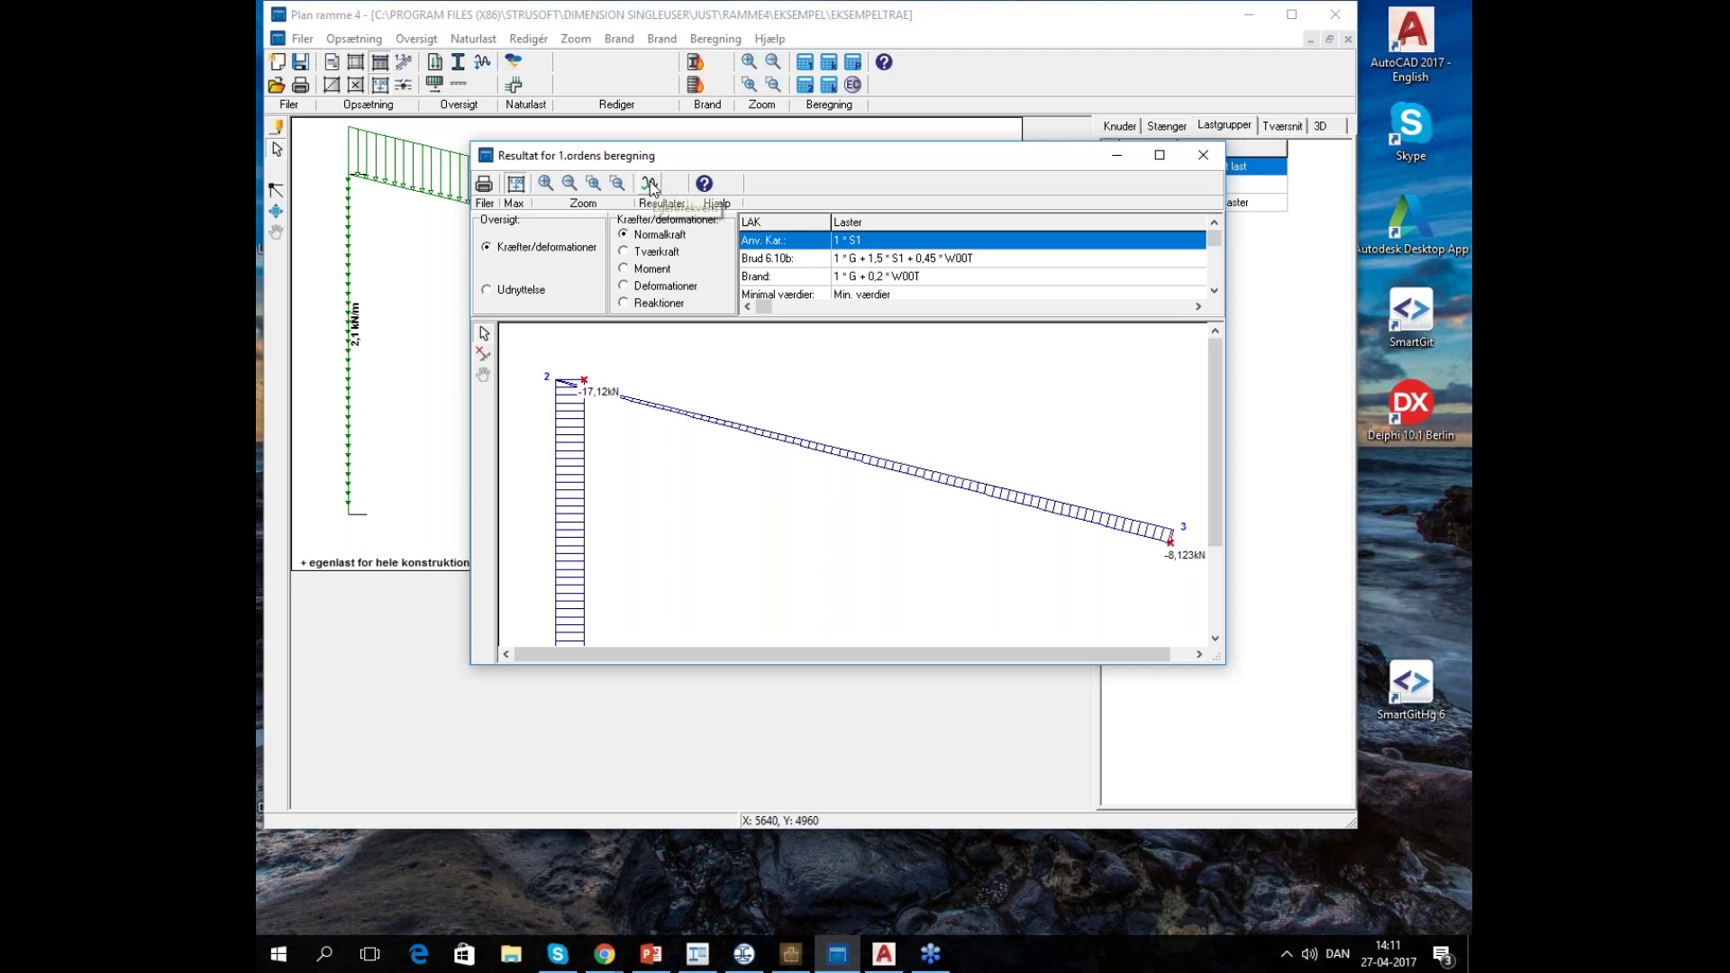
click(1205, 159)
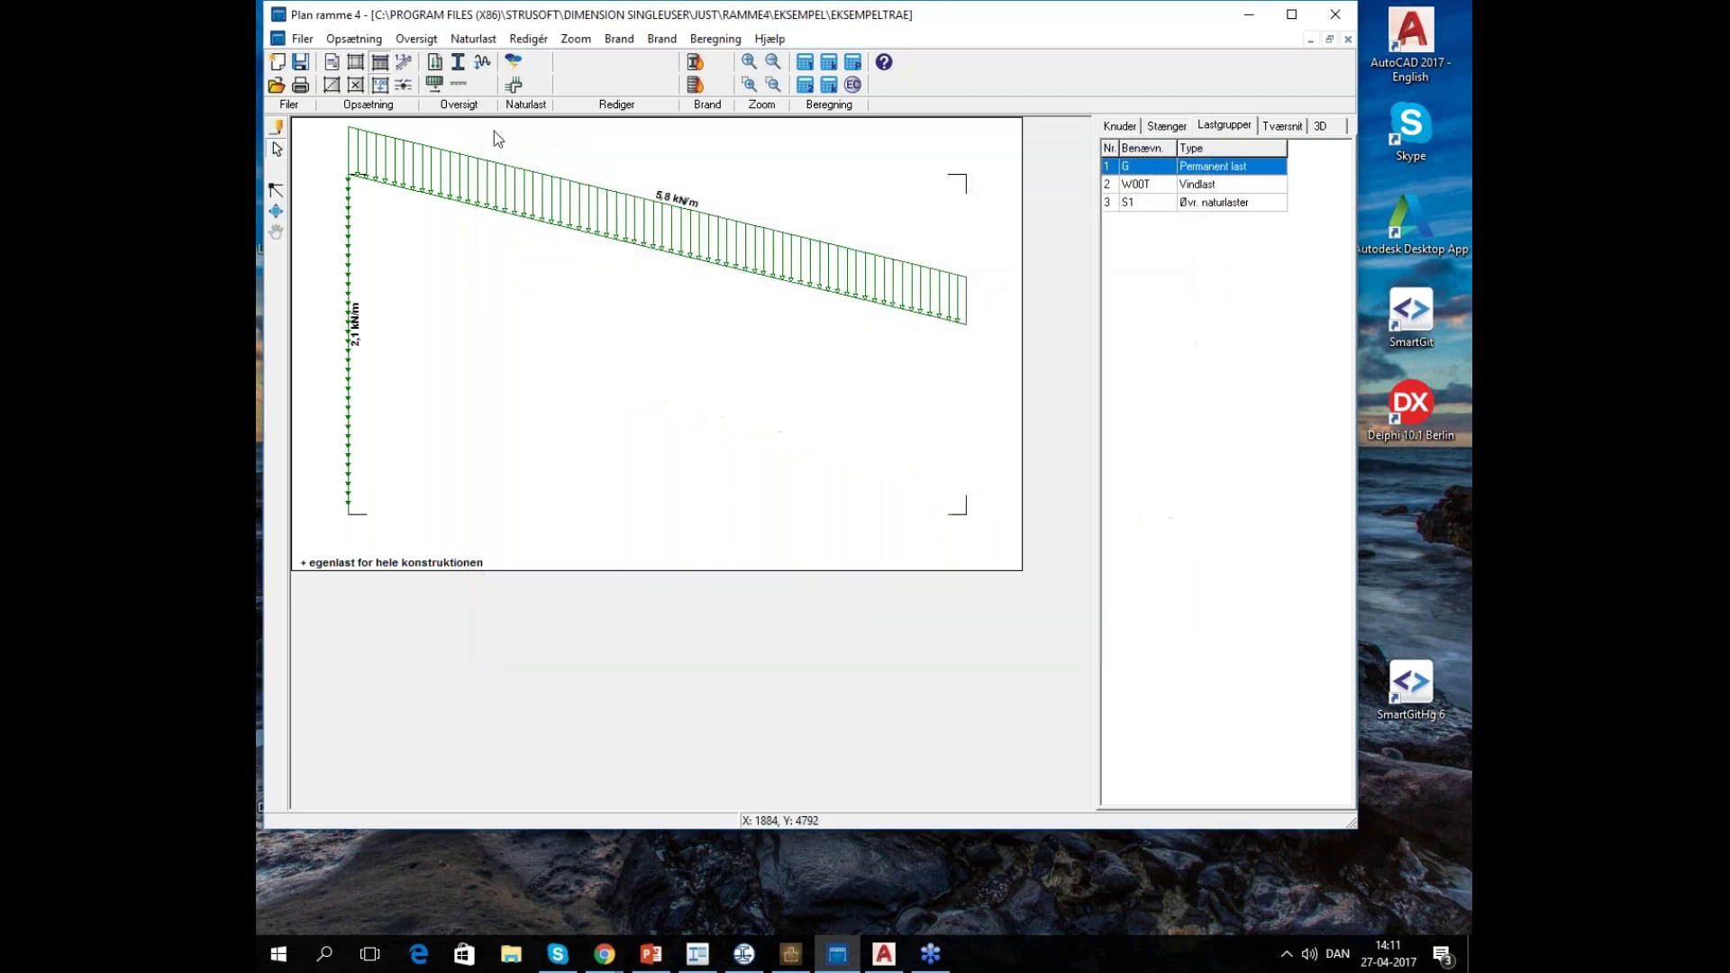
Include natural frequencies in the calculation by enabling Medtages i beregning in the Egenfrekvens settings
click(482, 61)
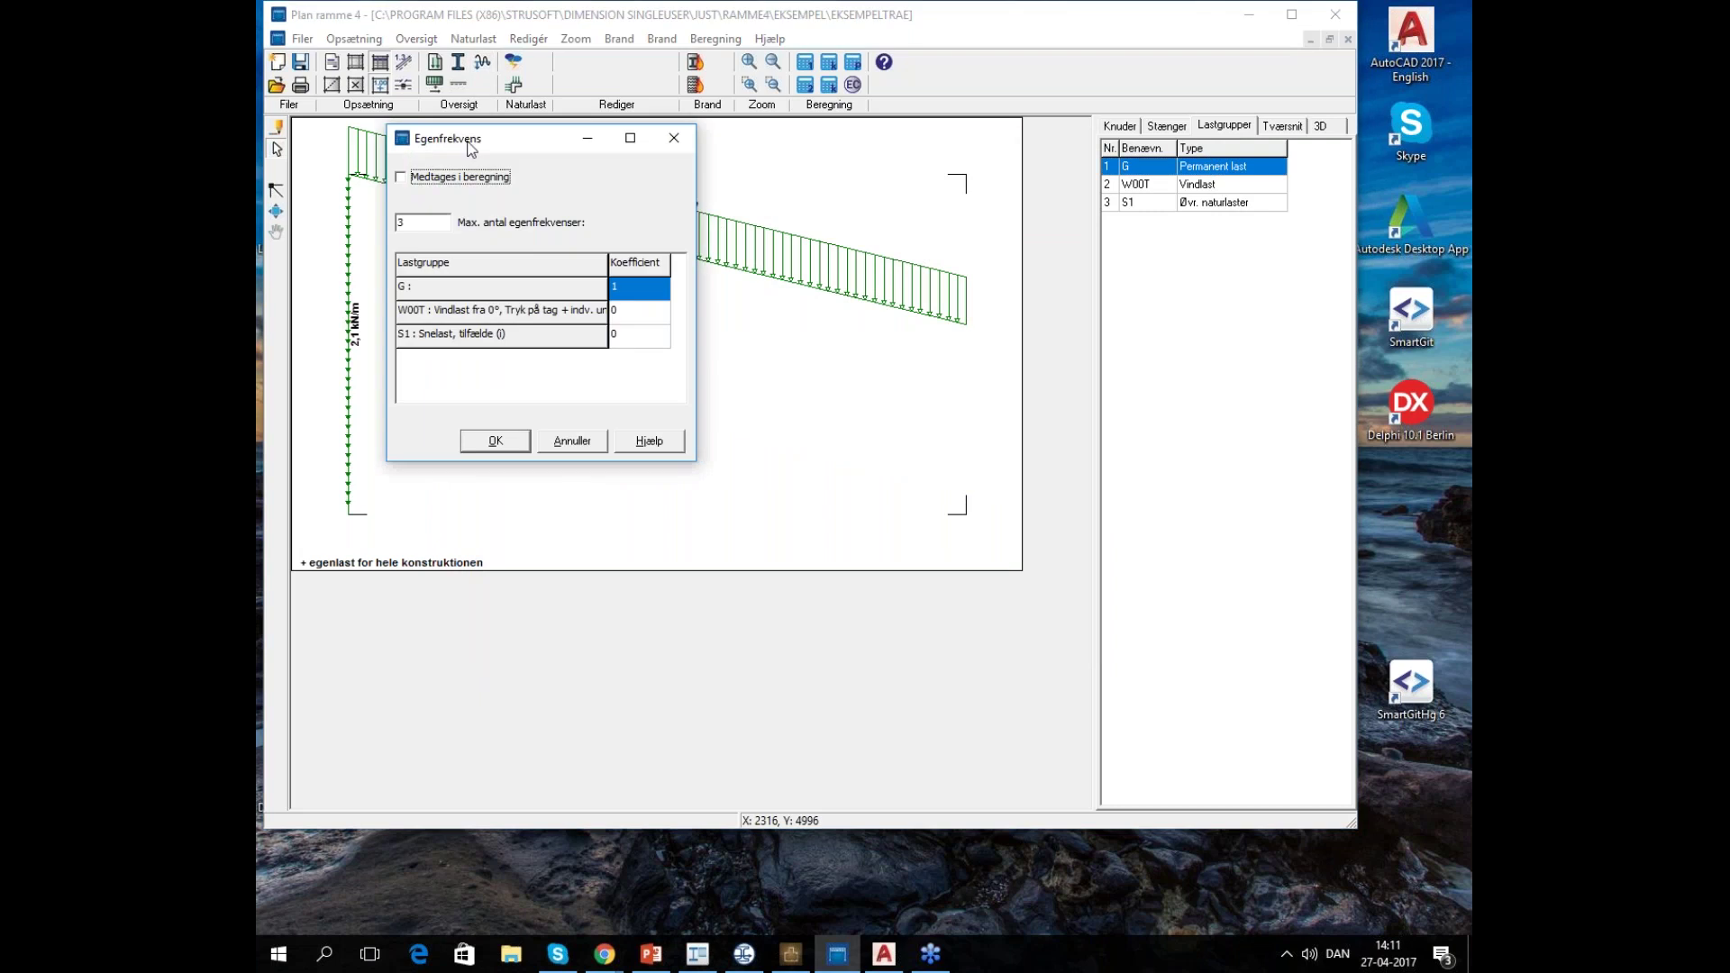
click(401, 179)
click(496, 443)
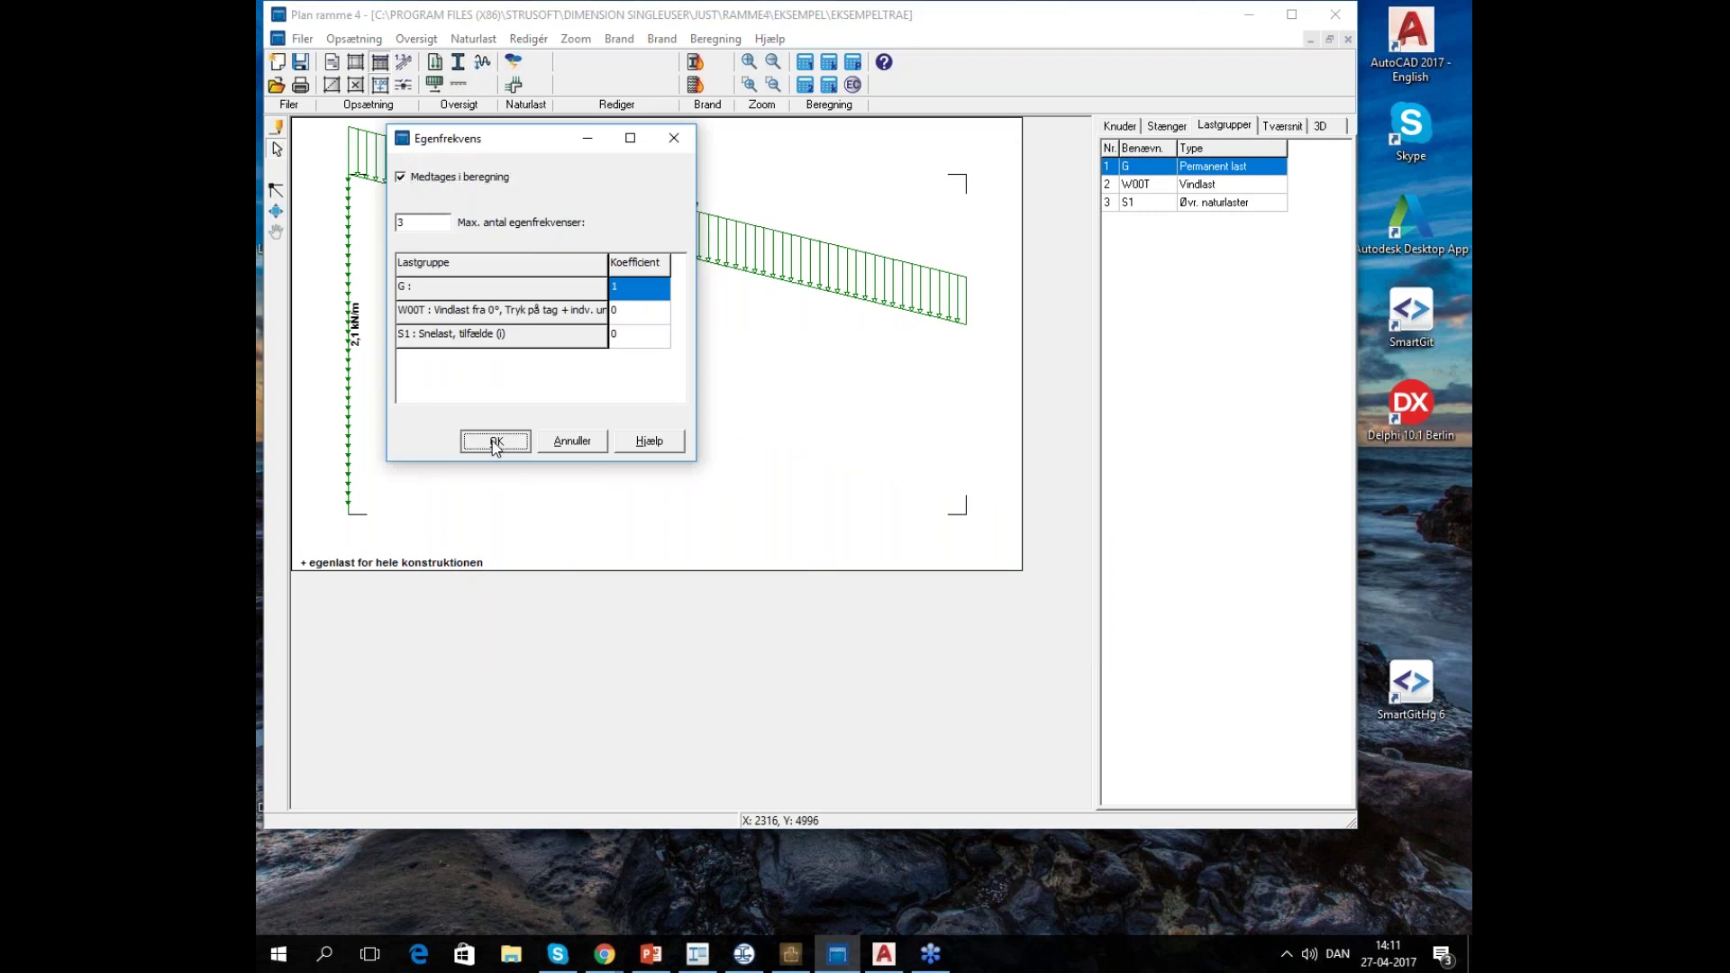
Run the first-order calculation and examine the natural frequencies and eigenvalues calculated for the frame
click(804, 61)
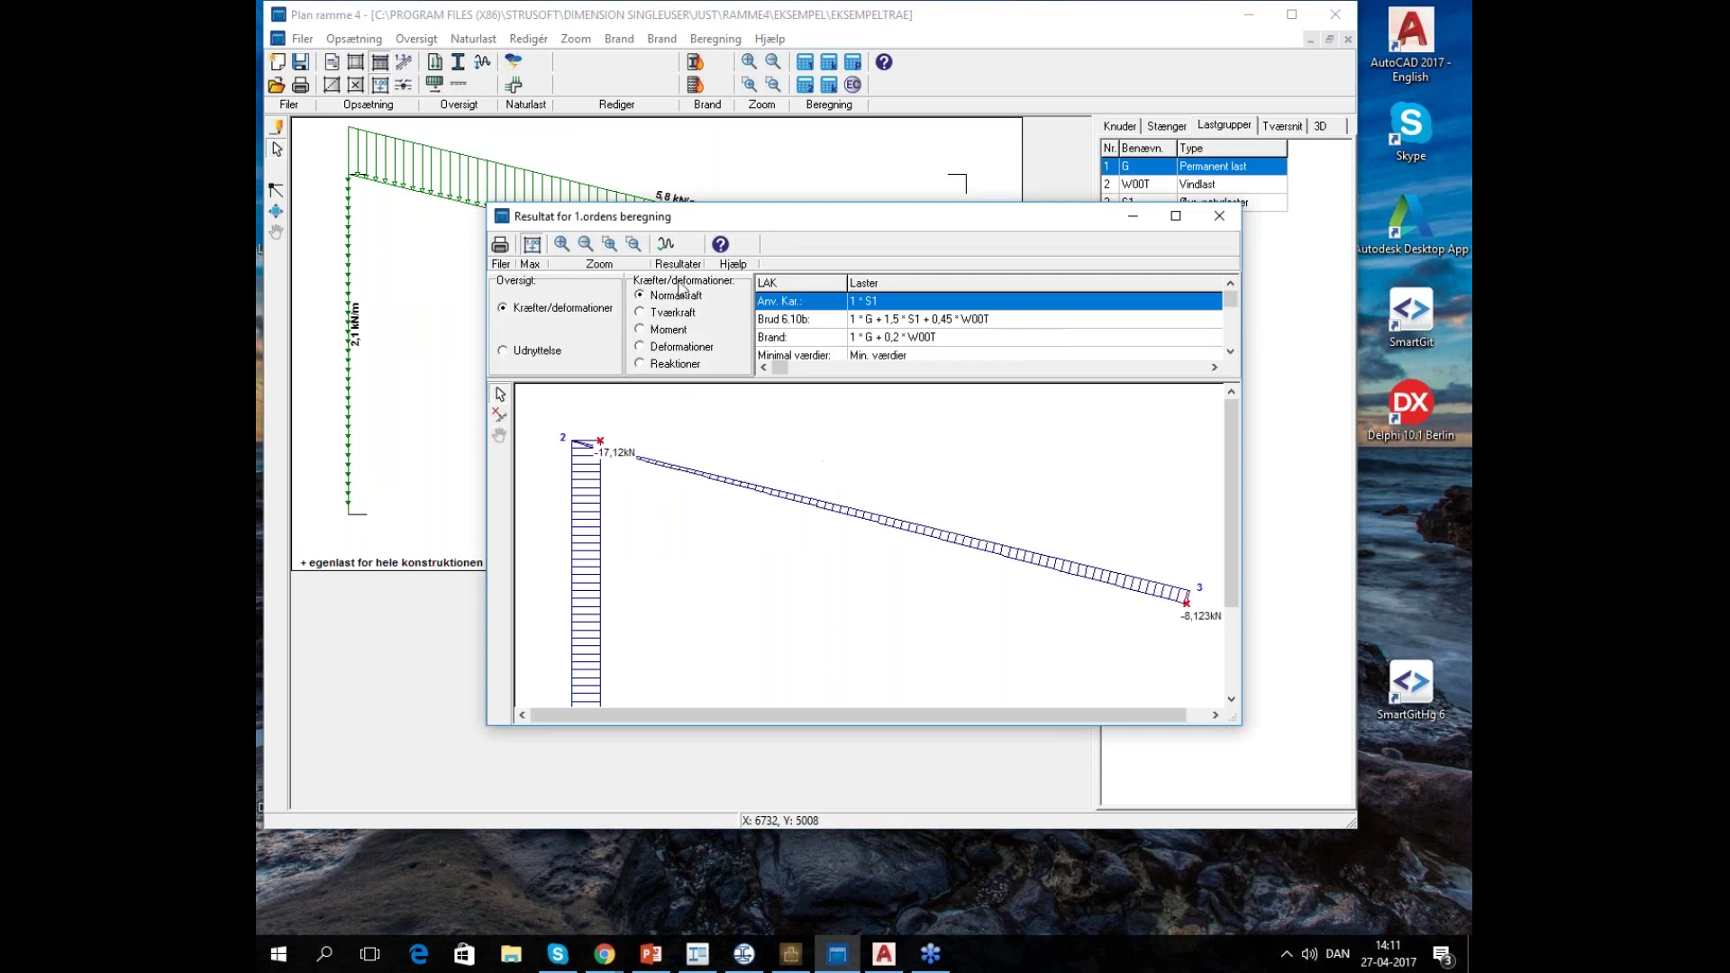
click(667, 248)
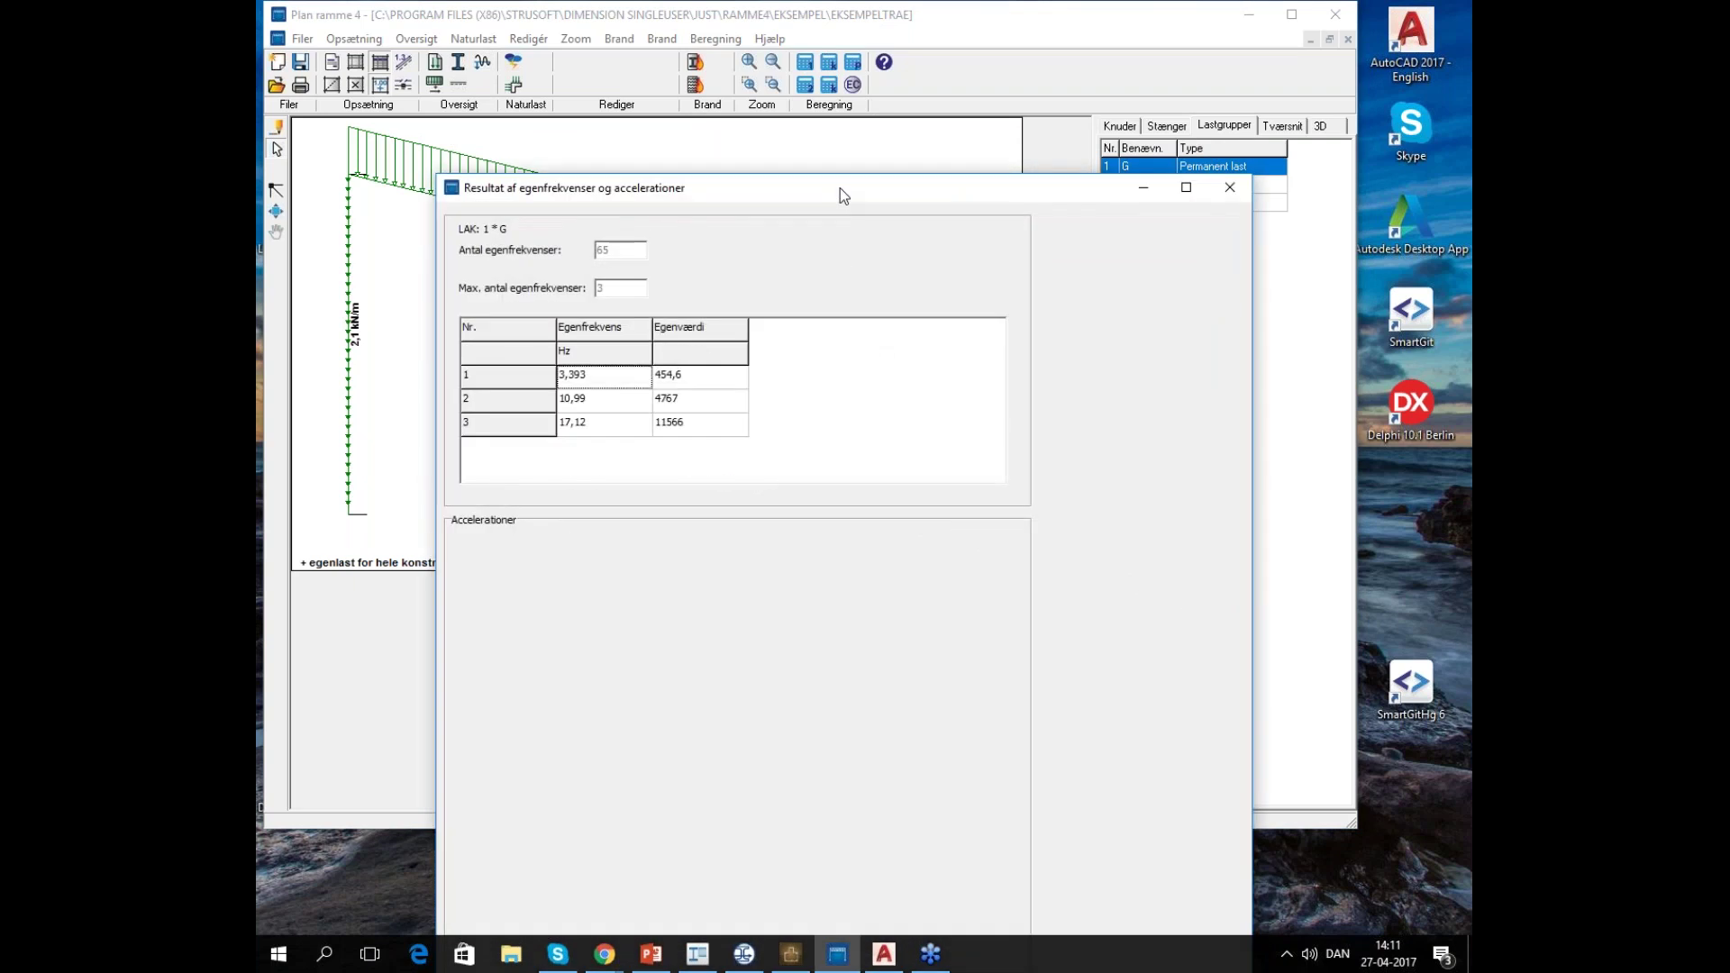
drag(839, 187, 832, 96)
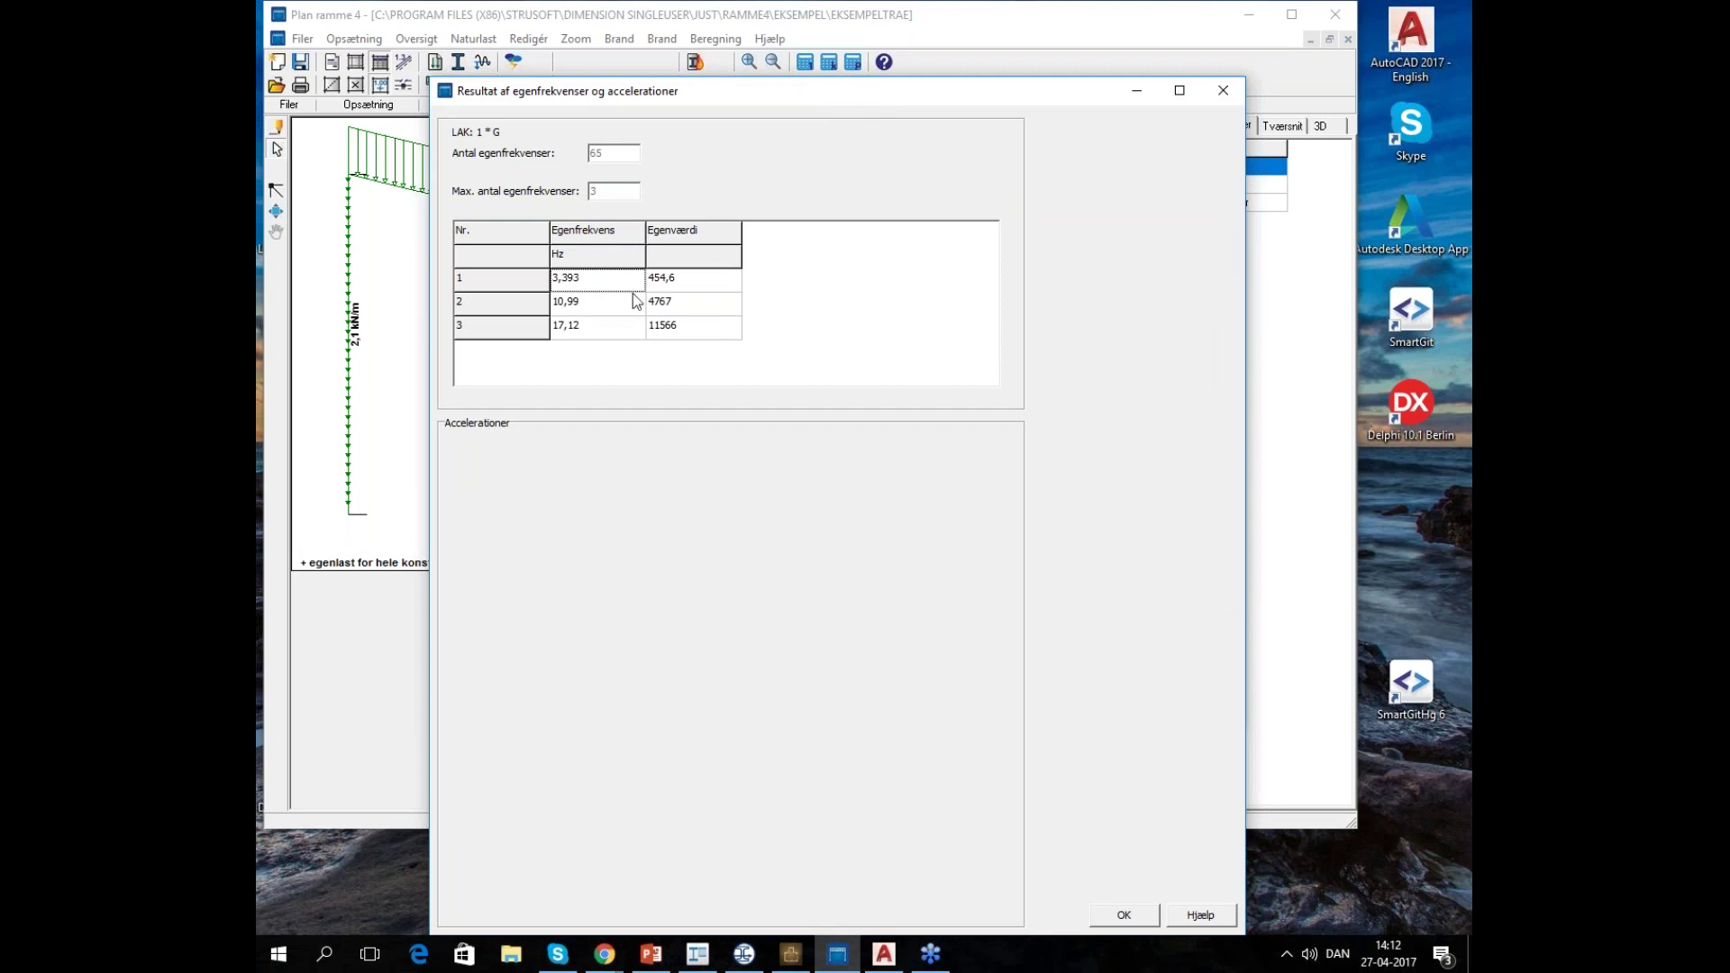
click(582, 306)
click(593, 333)
drag(786, 104, 920, 256)
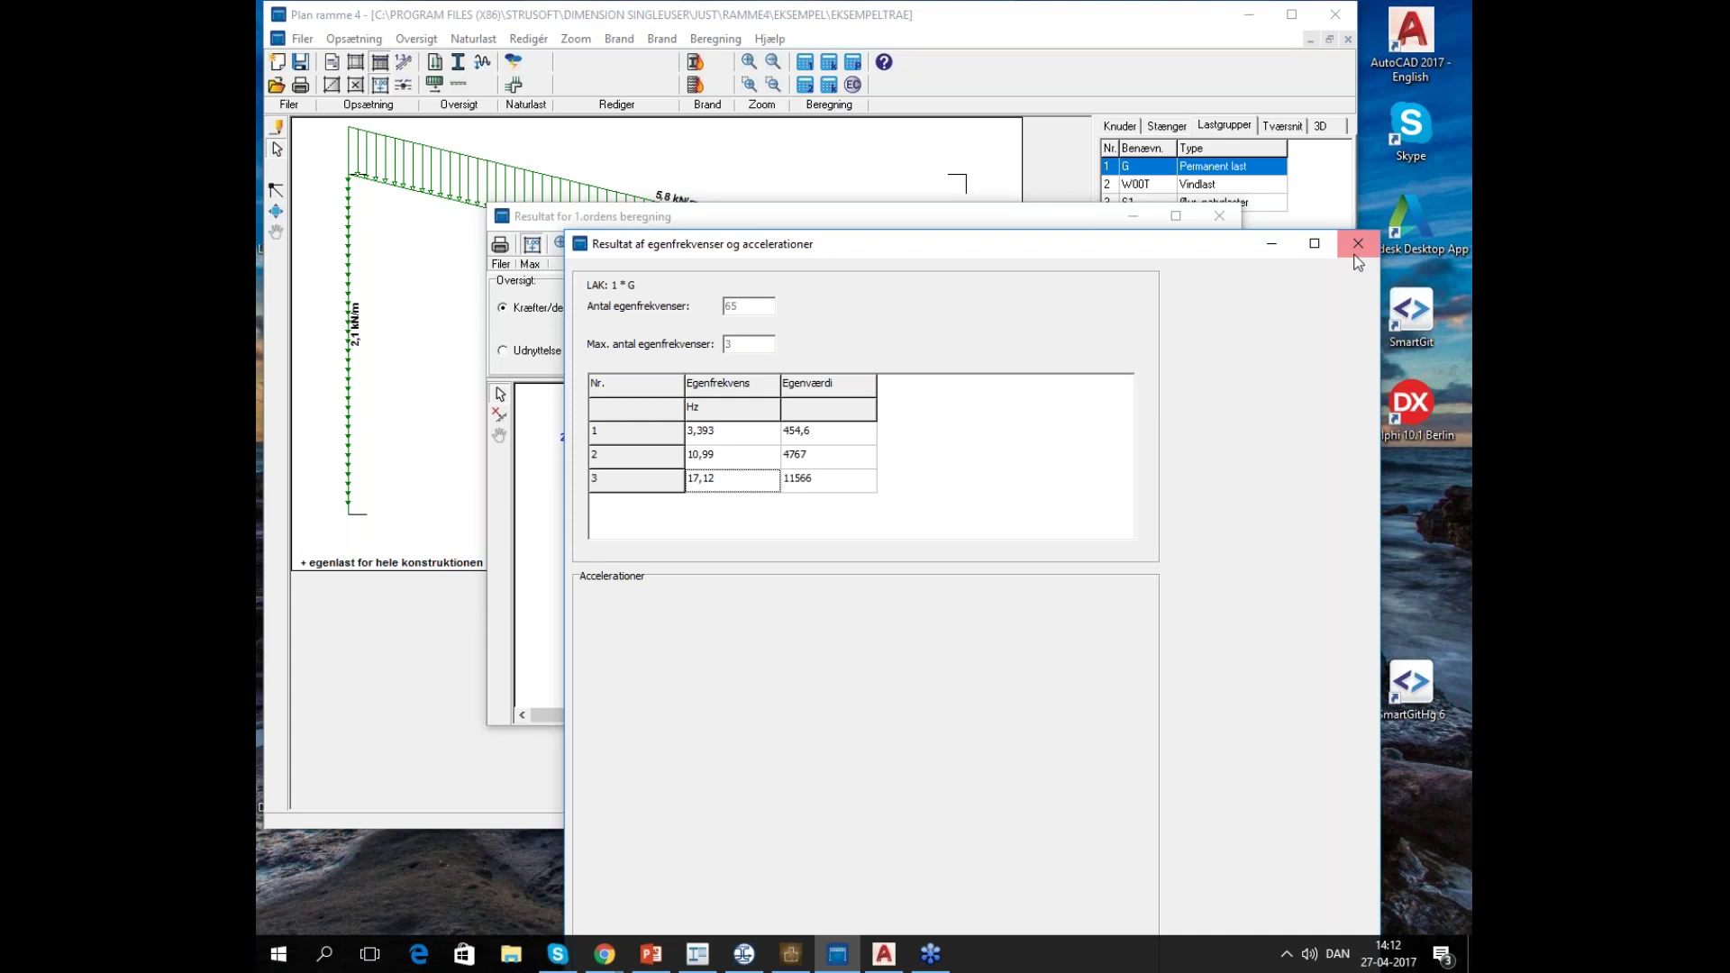
click(721, 431)
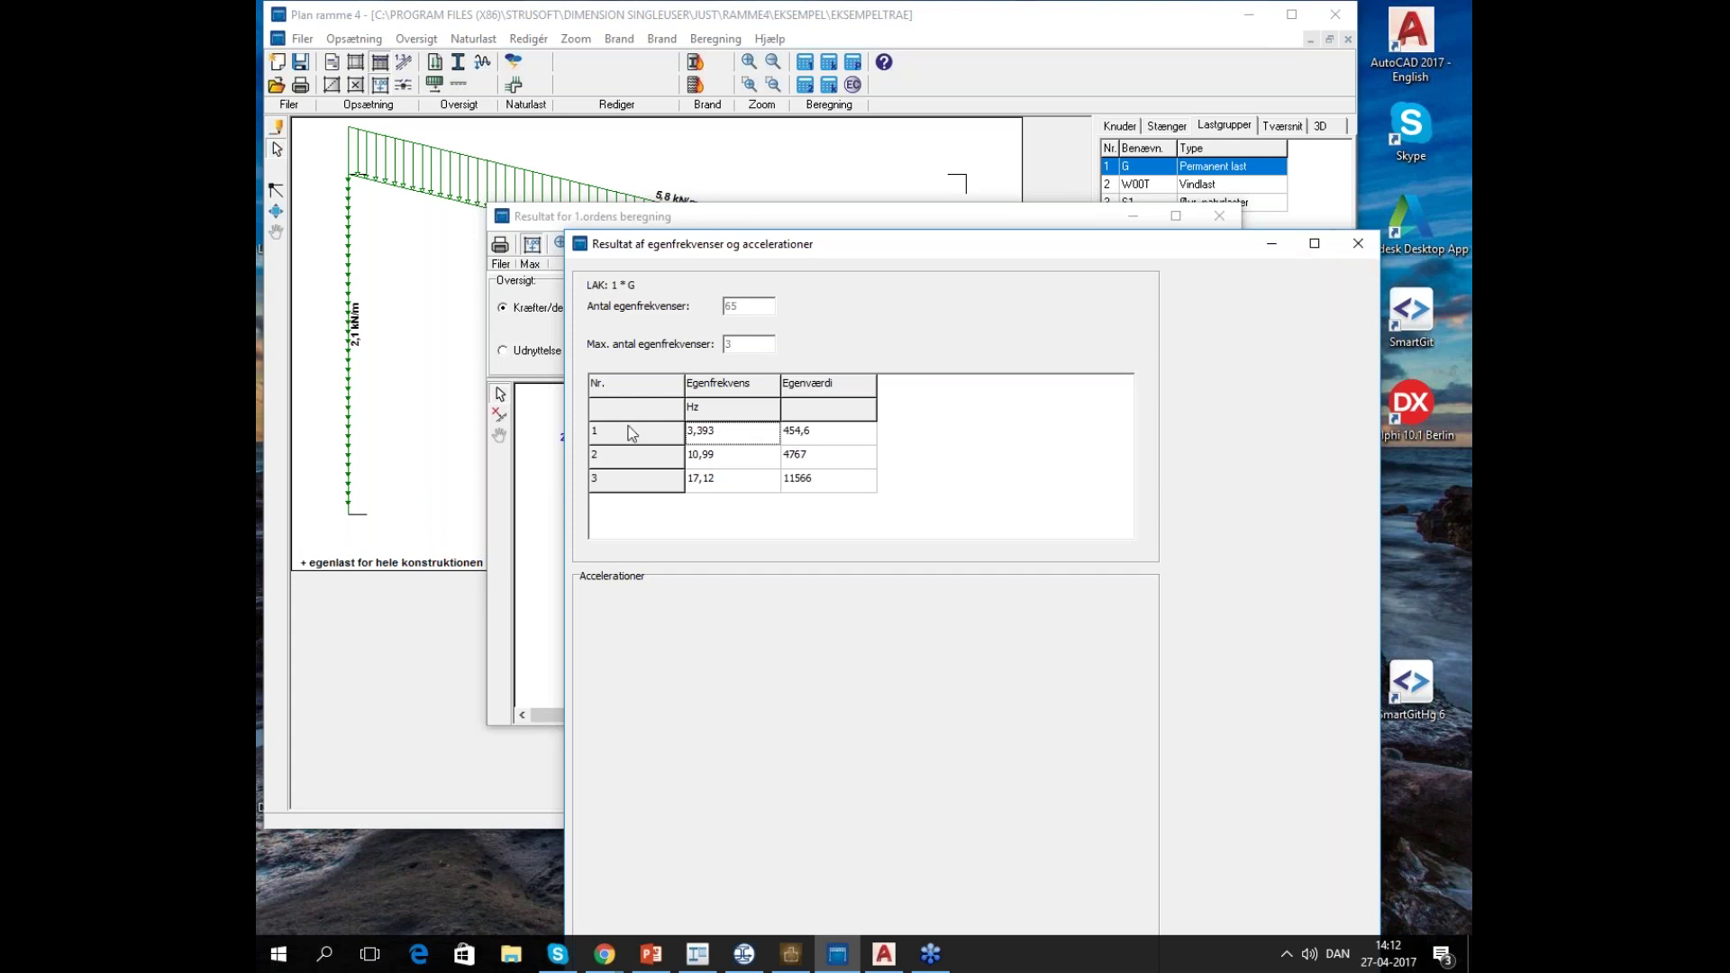
click(1362, 248)
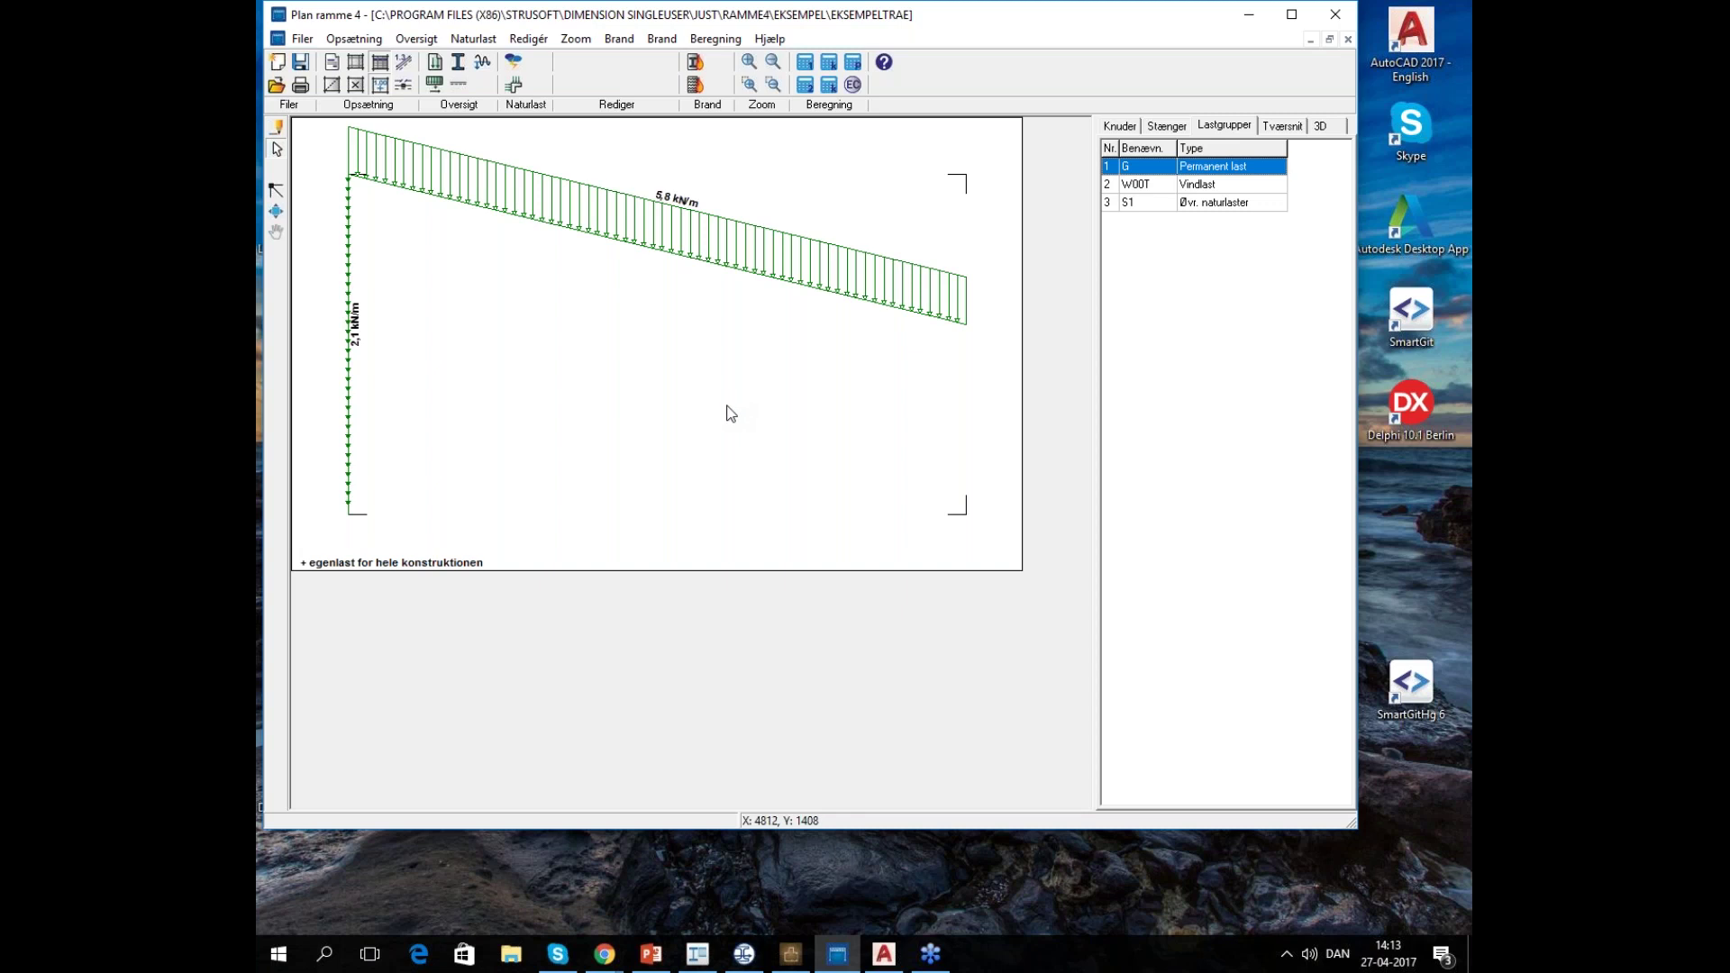
Create load group dyn1 with description Gang, load kind Dynamisk personlast and dynamic load type Gang for 1 person
click(421, 41)
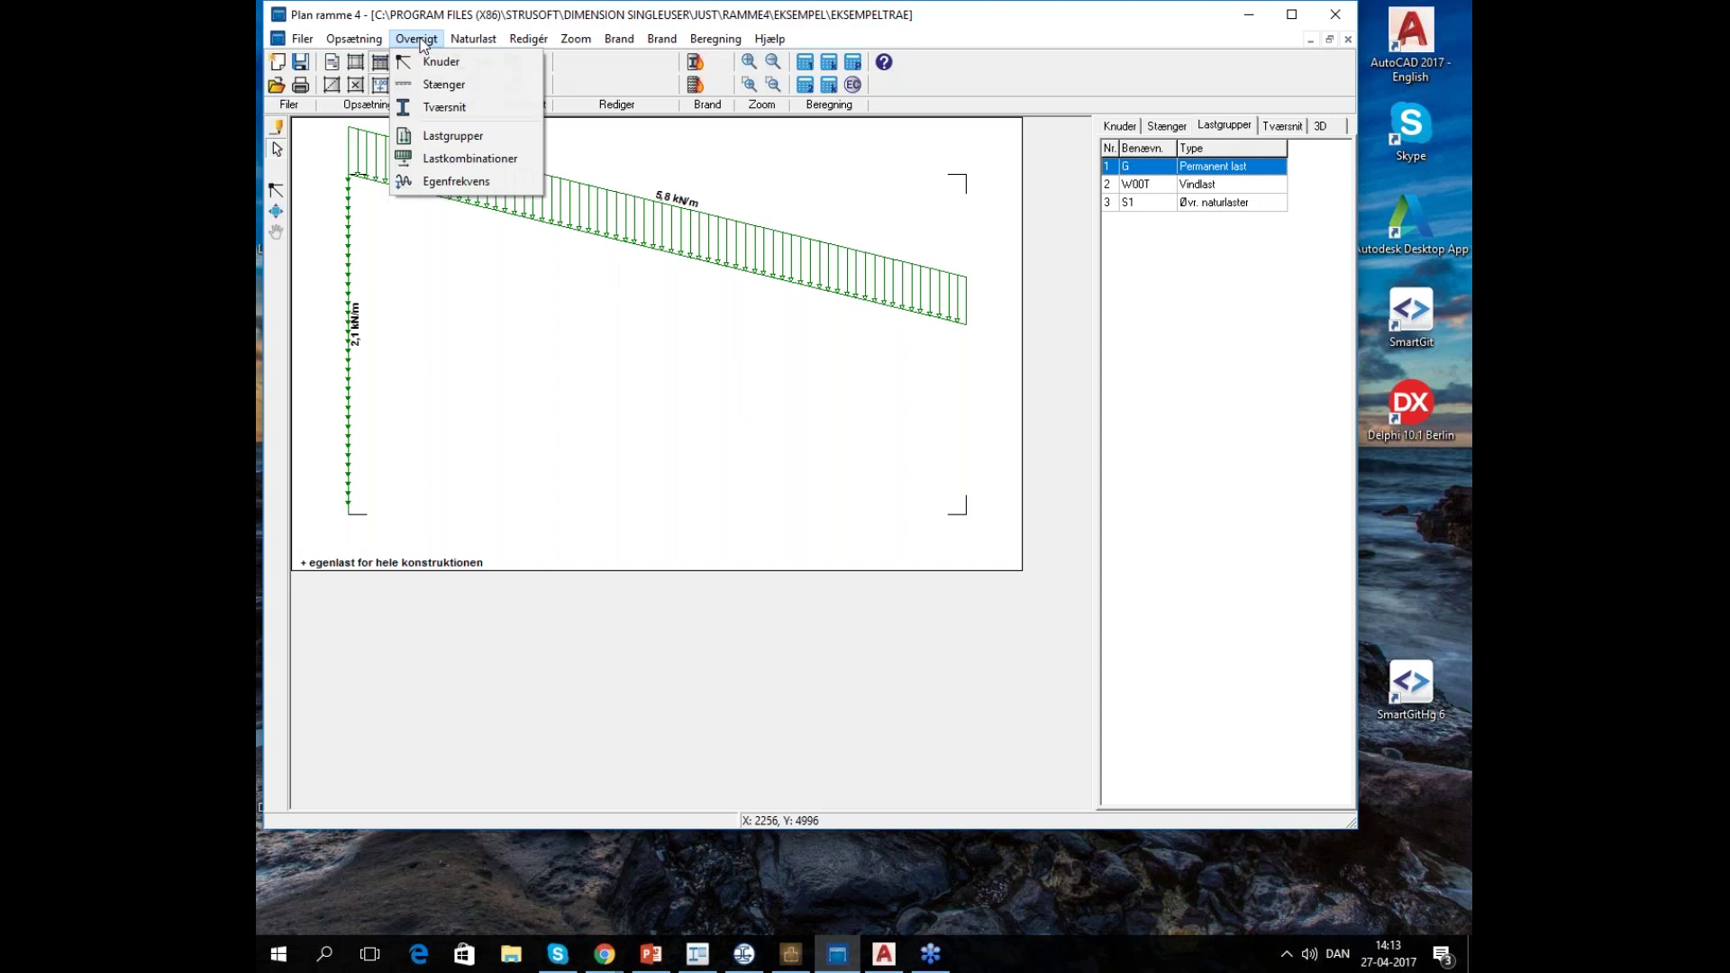
click(446, 135)
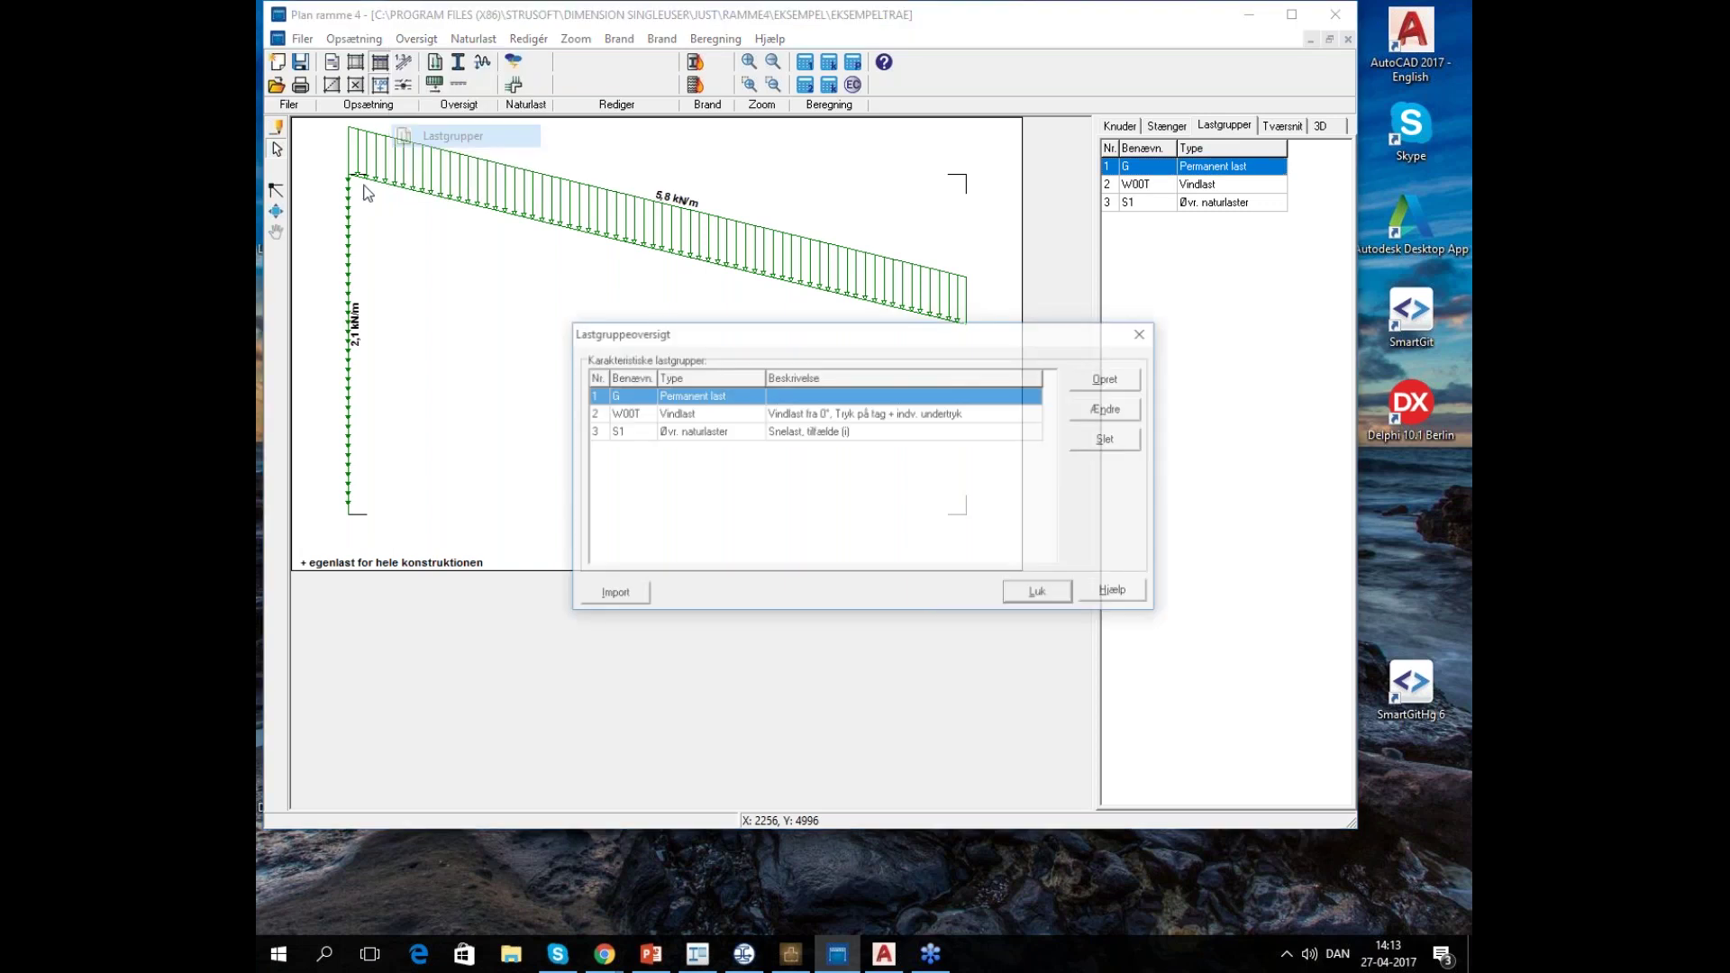
click(1109, 378)
click(706, 286)
text(d)
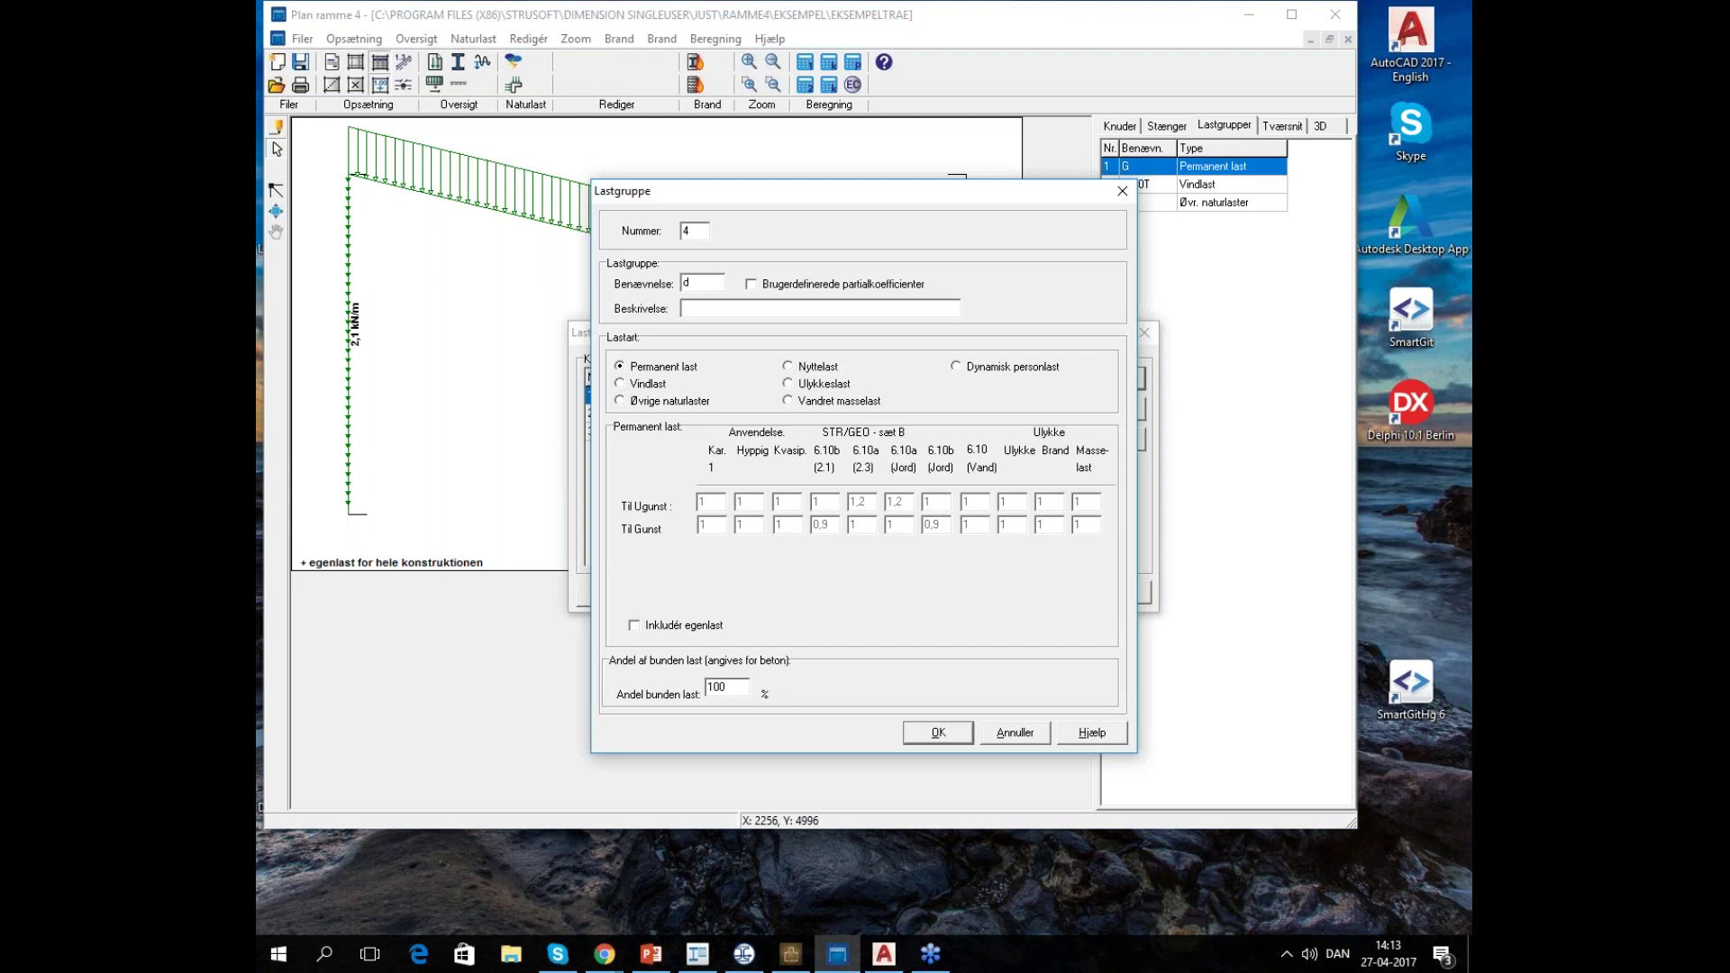
text(yn1)
click(752, 309)
text(Gang)
click(1042, 369)
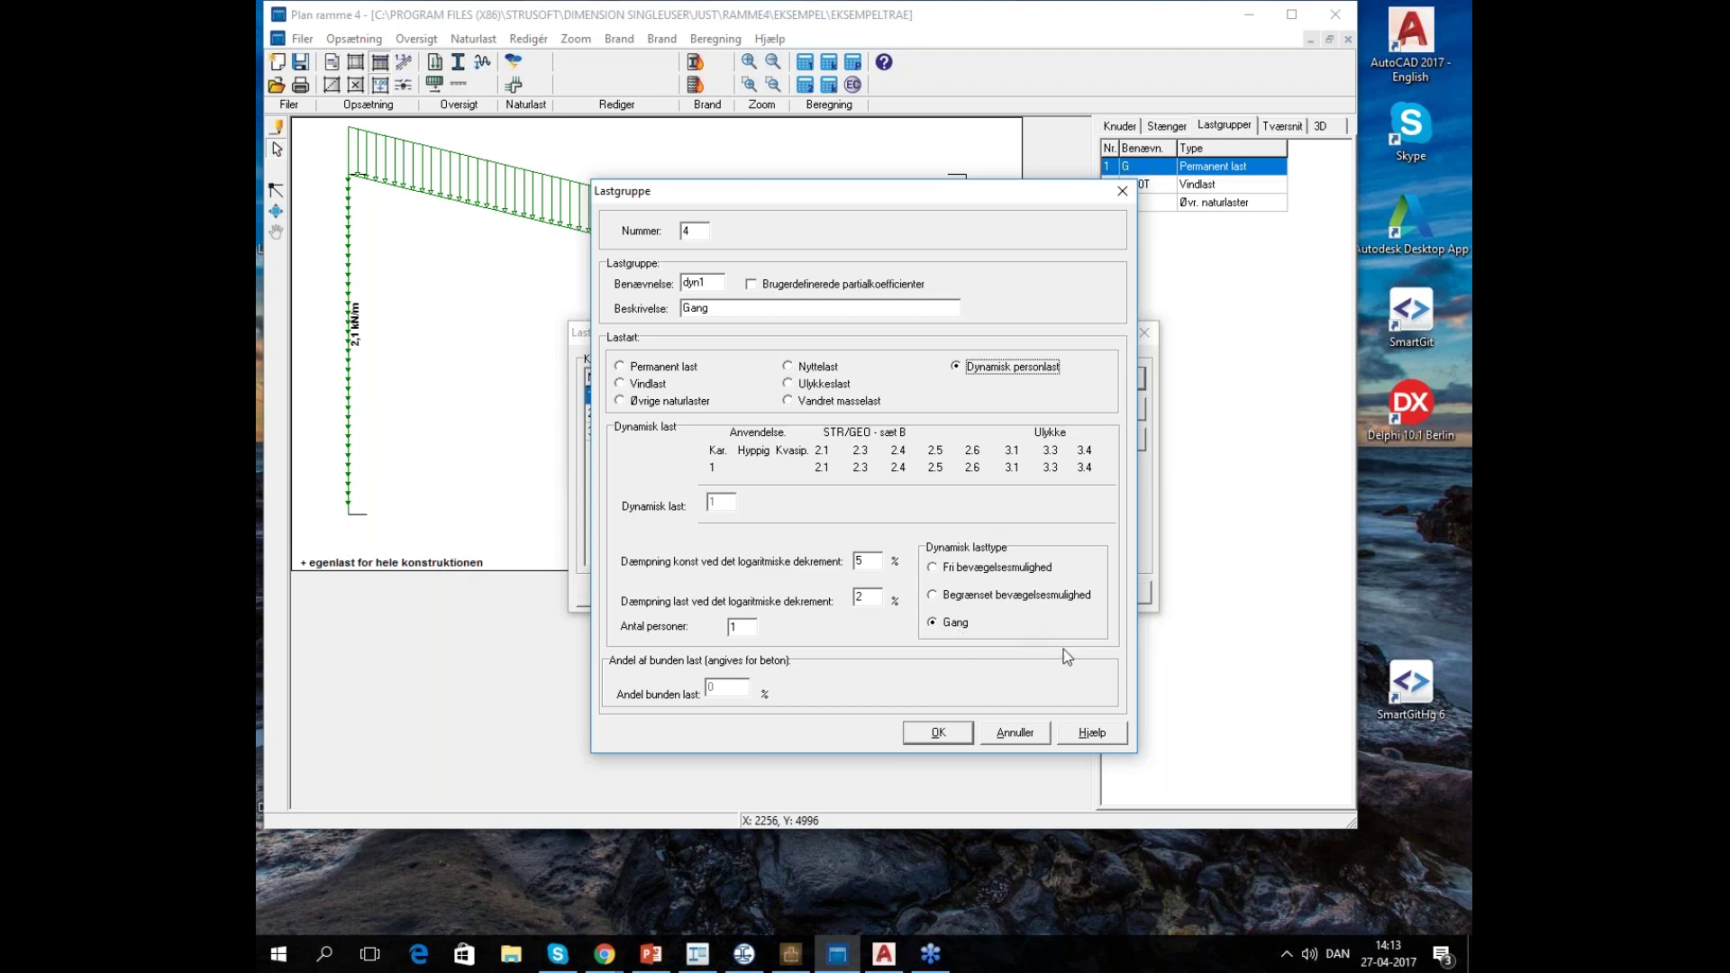
click(747, 628)
click(936, 735)
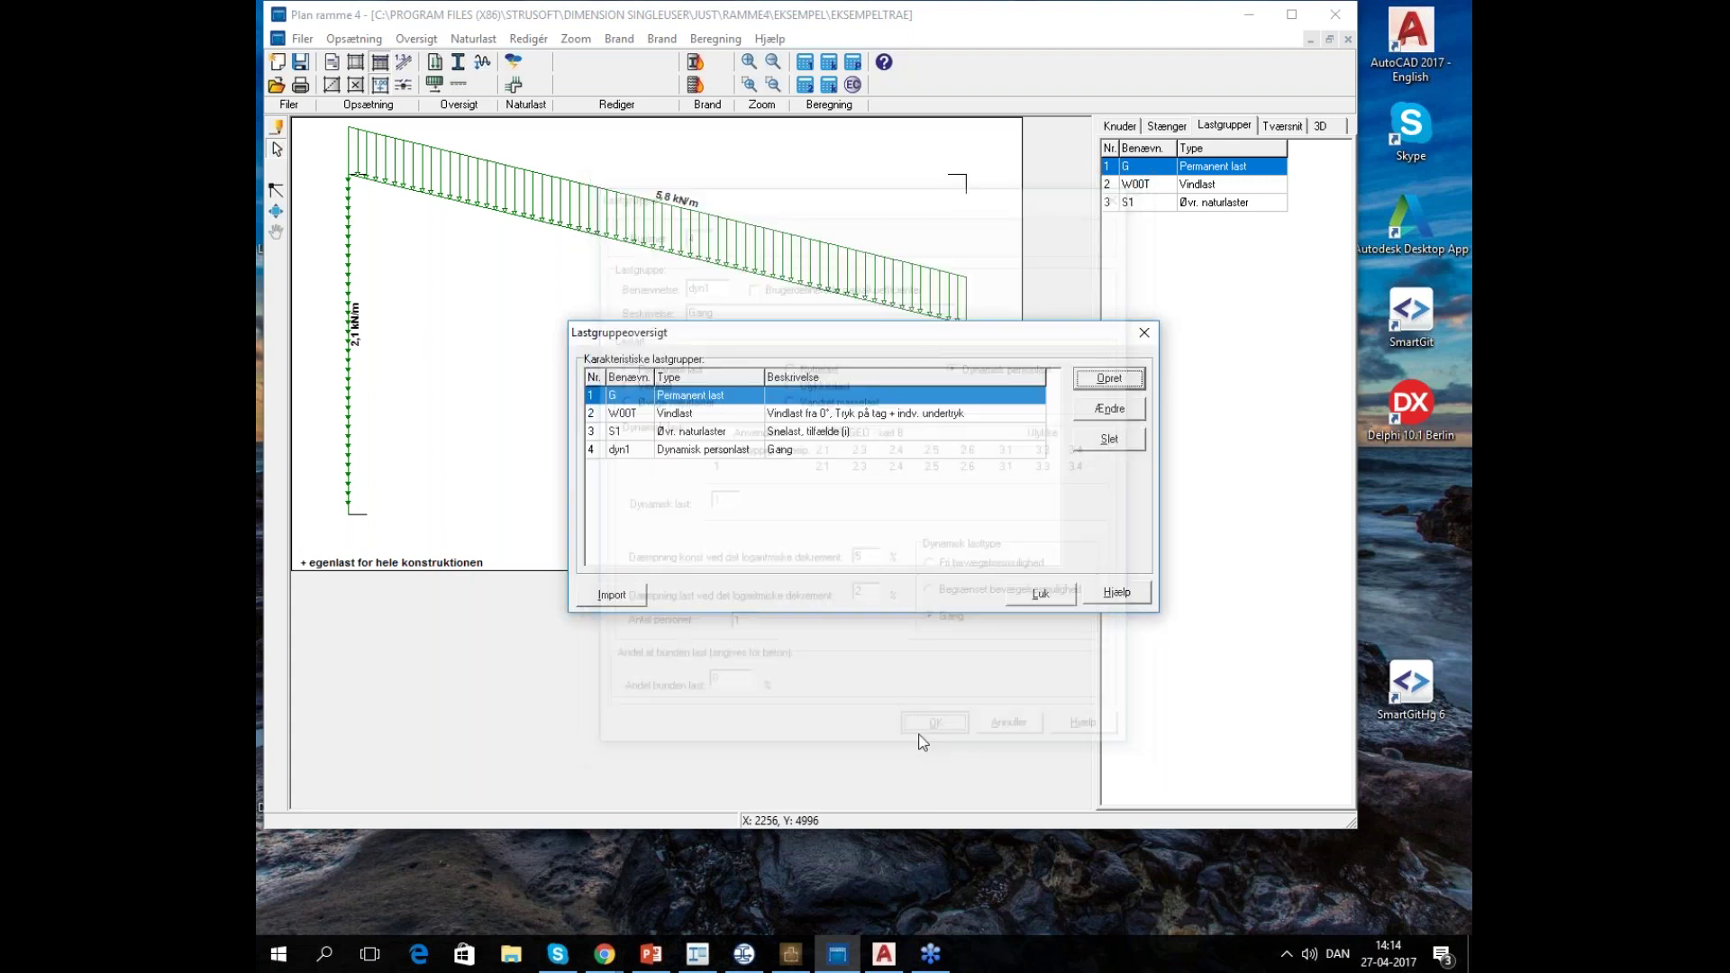
Create load group dyn2 with description stadion, load kind Dynamisk personlast and dynamic load type Begrænset bevægelsesmulighed
click(1108, 379)
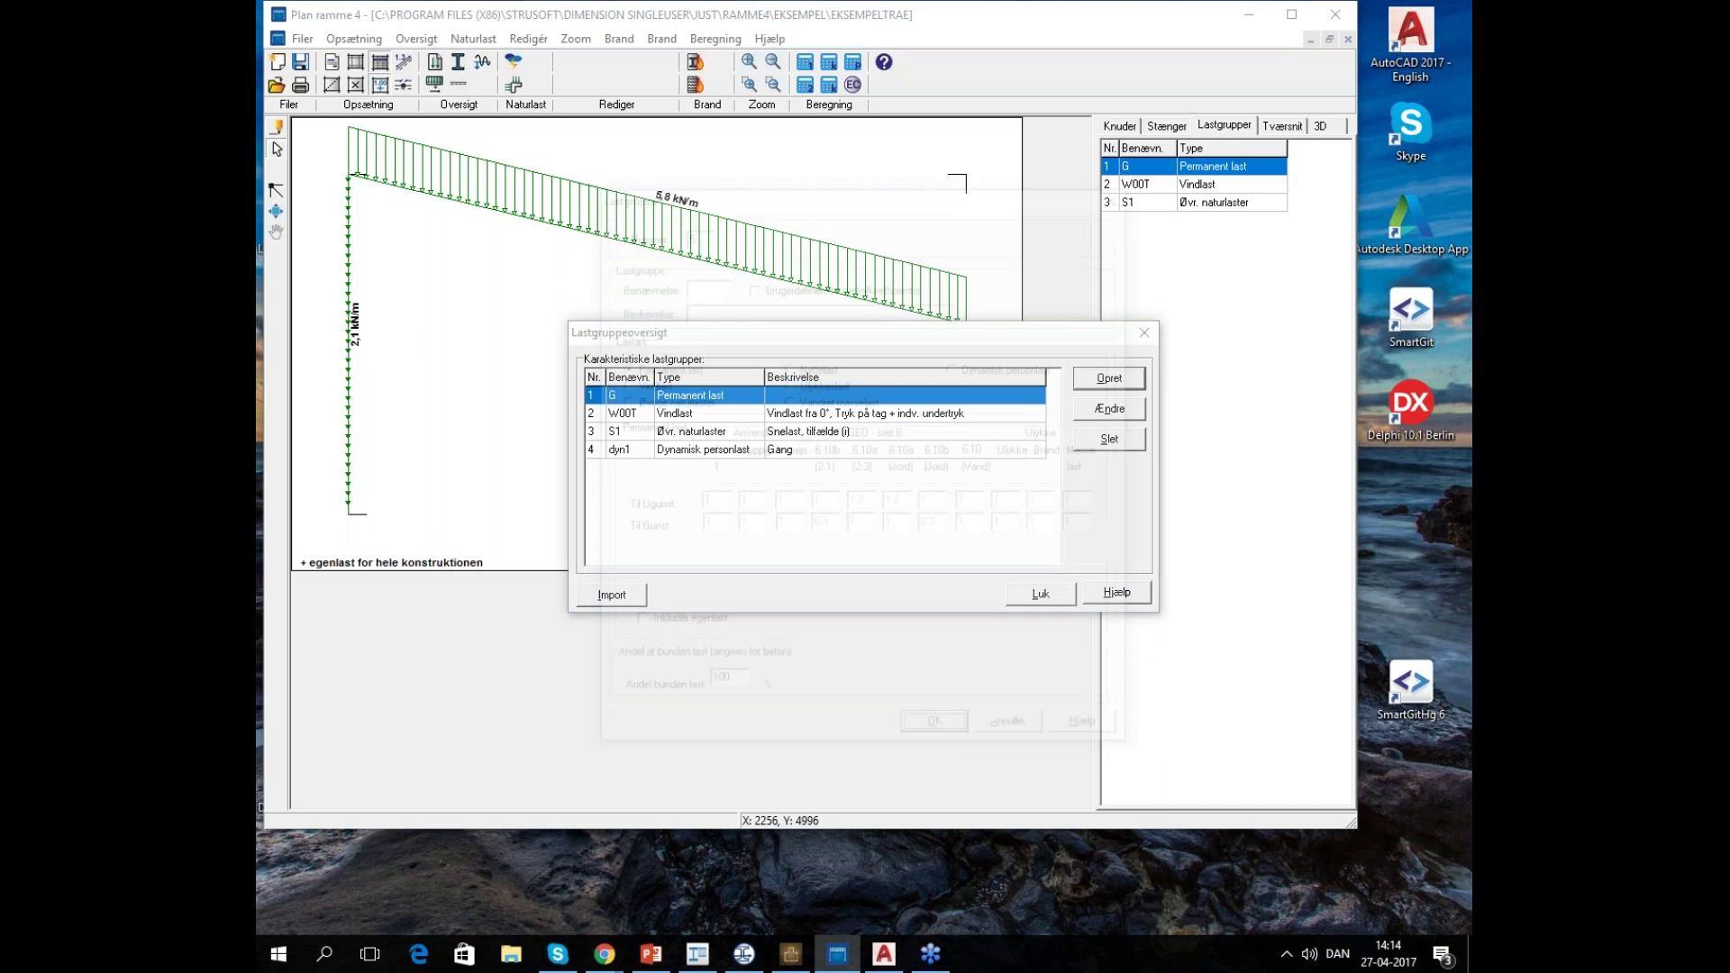
click(695, 284)
text(dyn2)
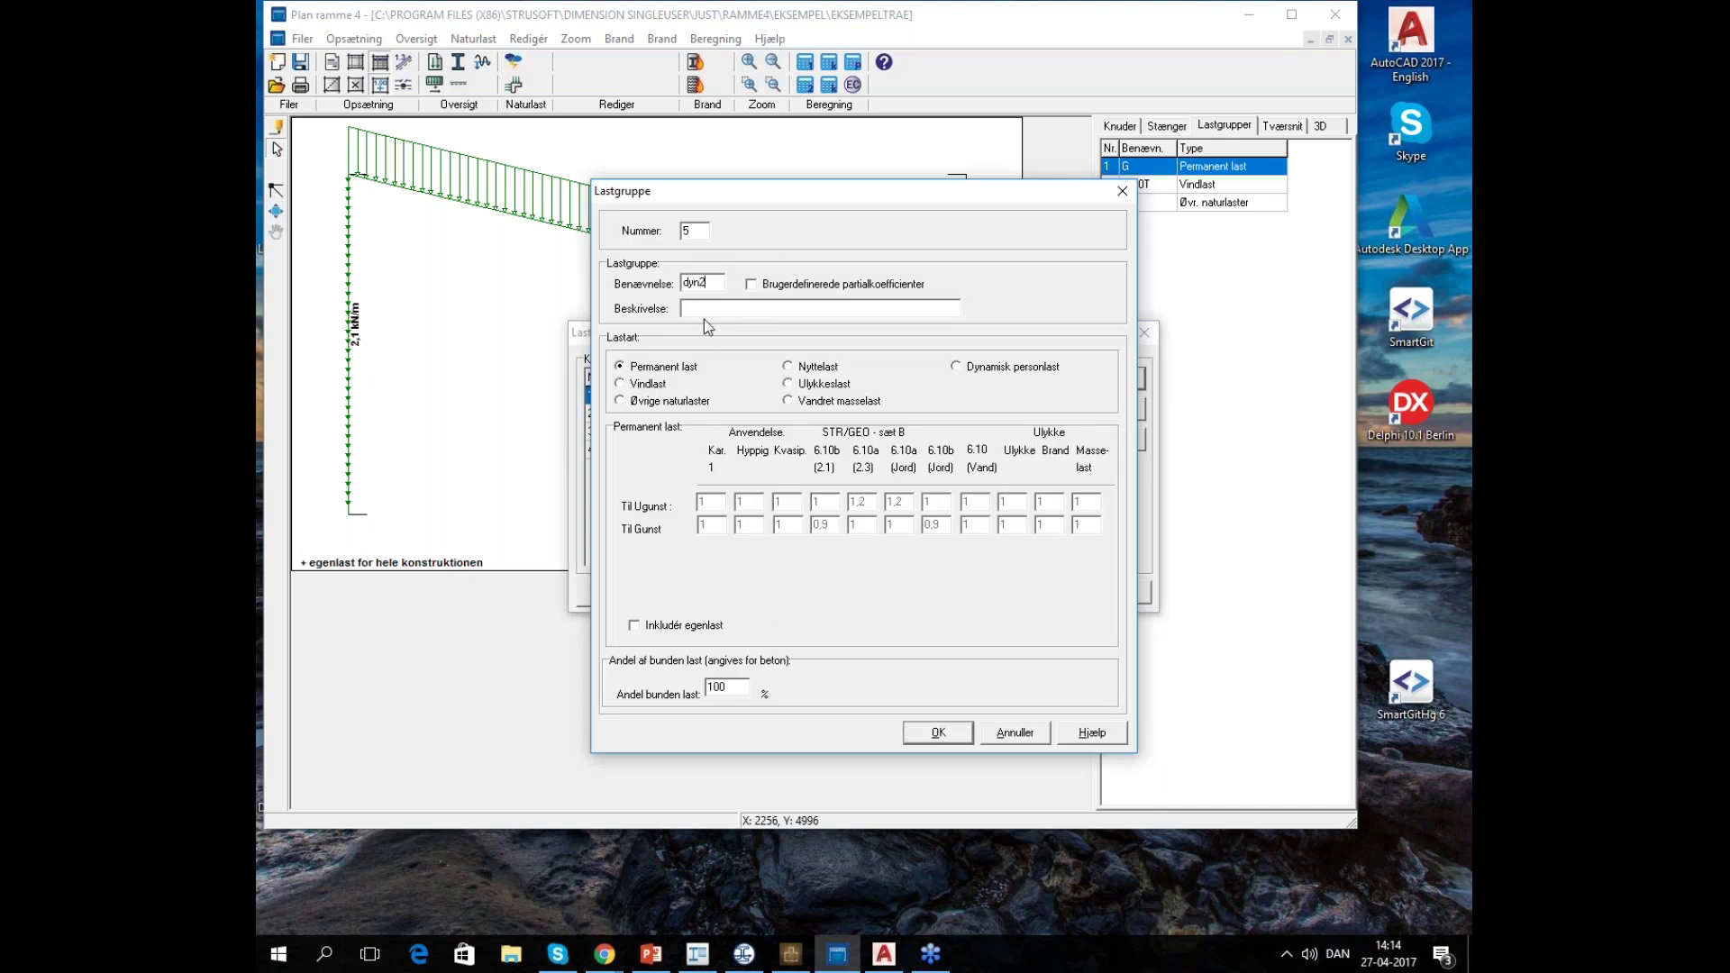
text(stadion)
click(955, 365)
click(1024, 600)
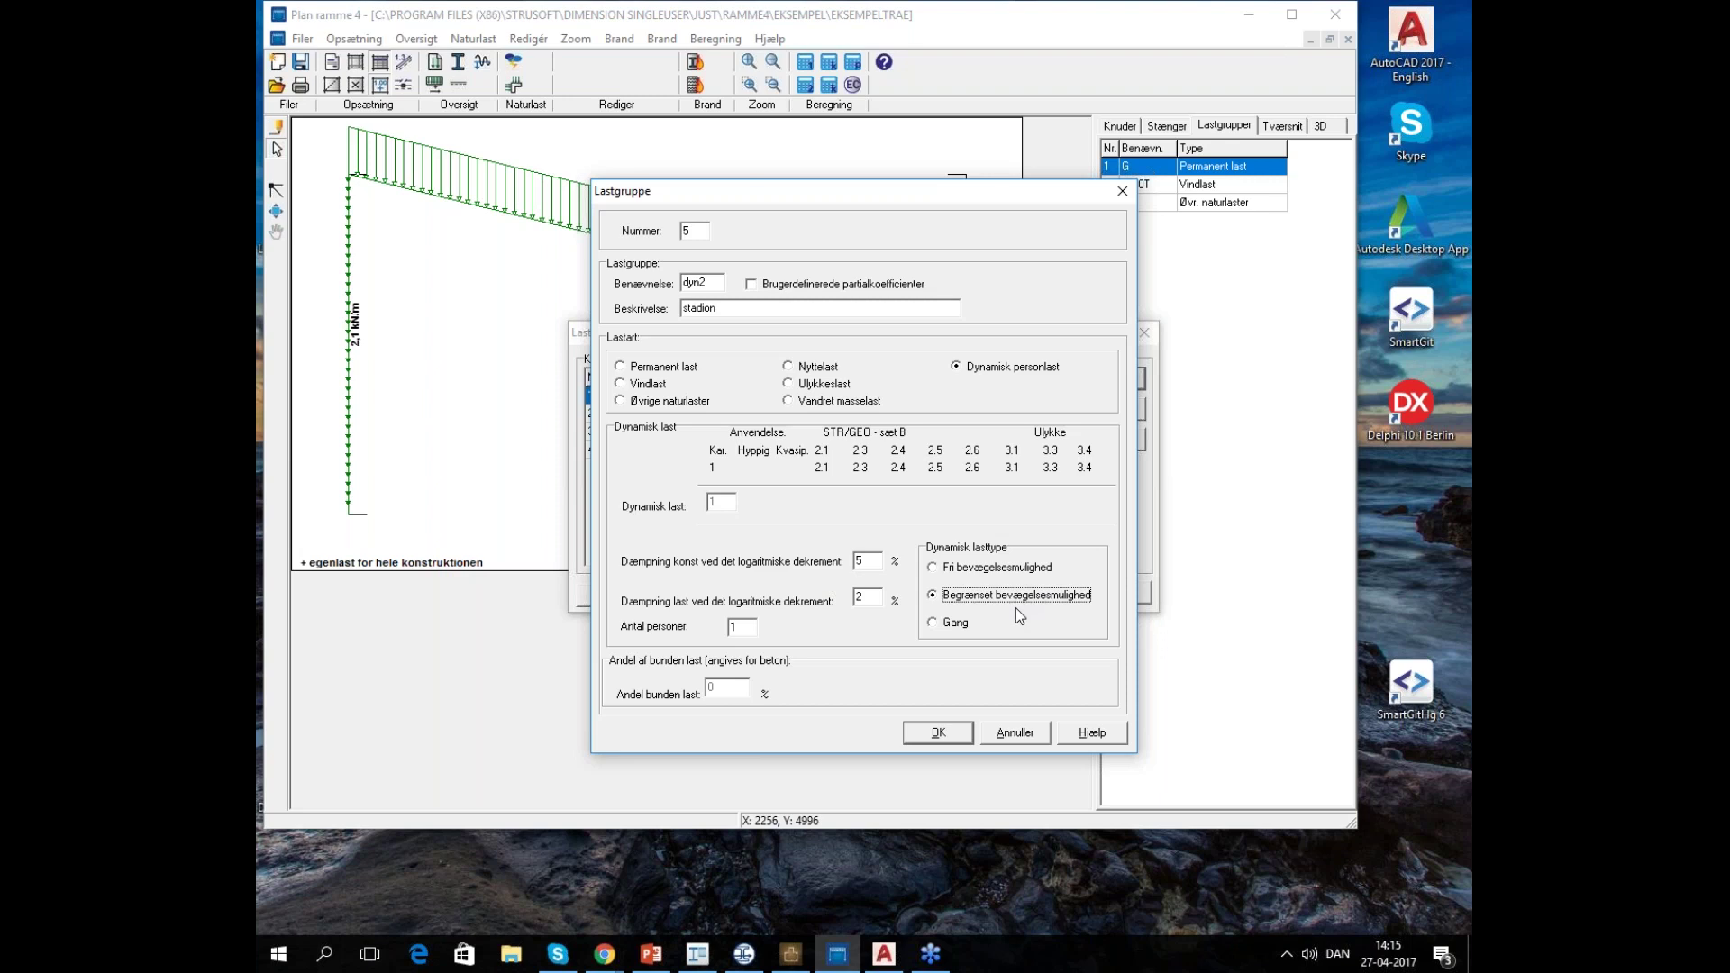
click(934, 731)
click(1040, 595)
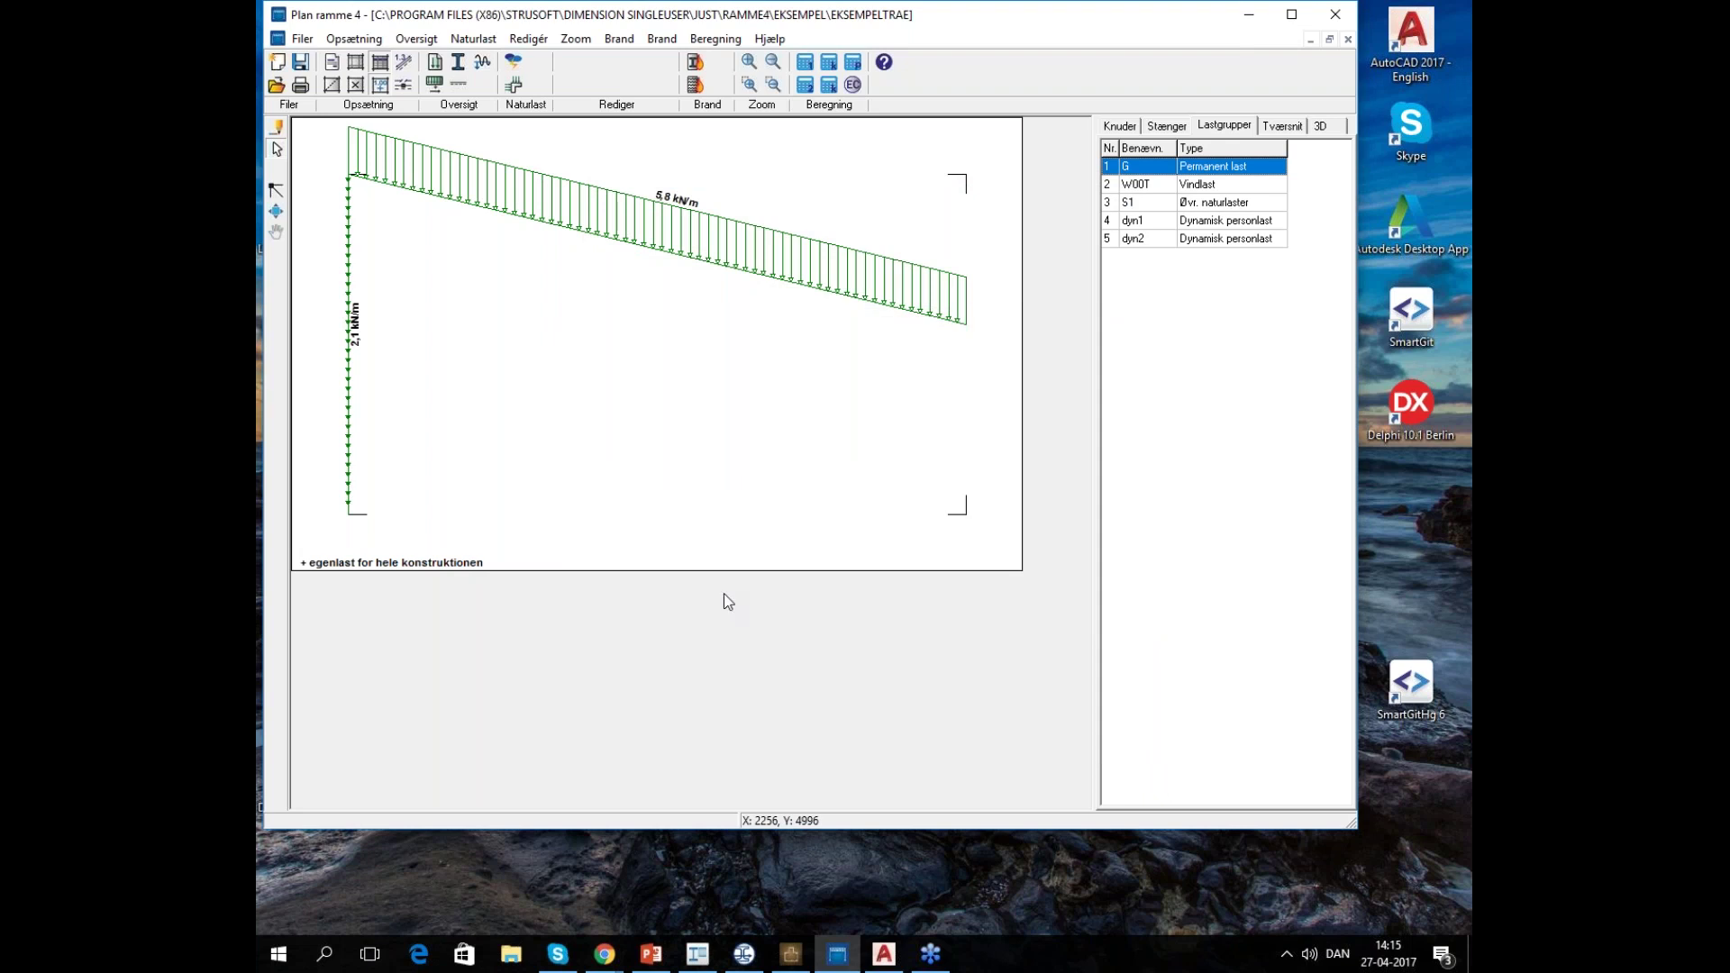
Add a Y-direction point load of 0,75 kN at relative position 0,5 on bar 2-3, assigned to load group G
click(1166, 126)
double_click(738, 272)
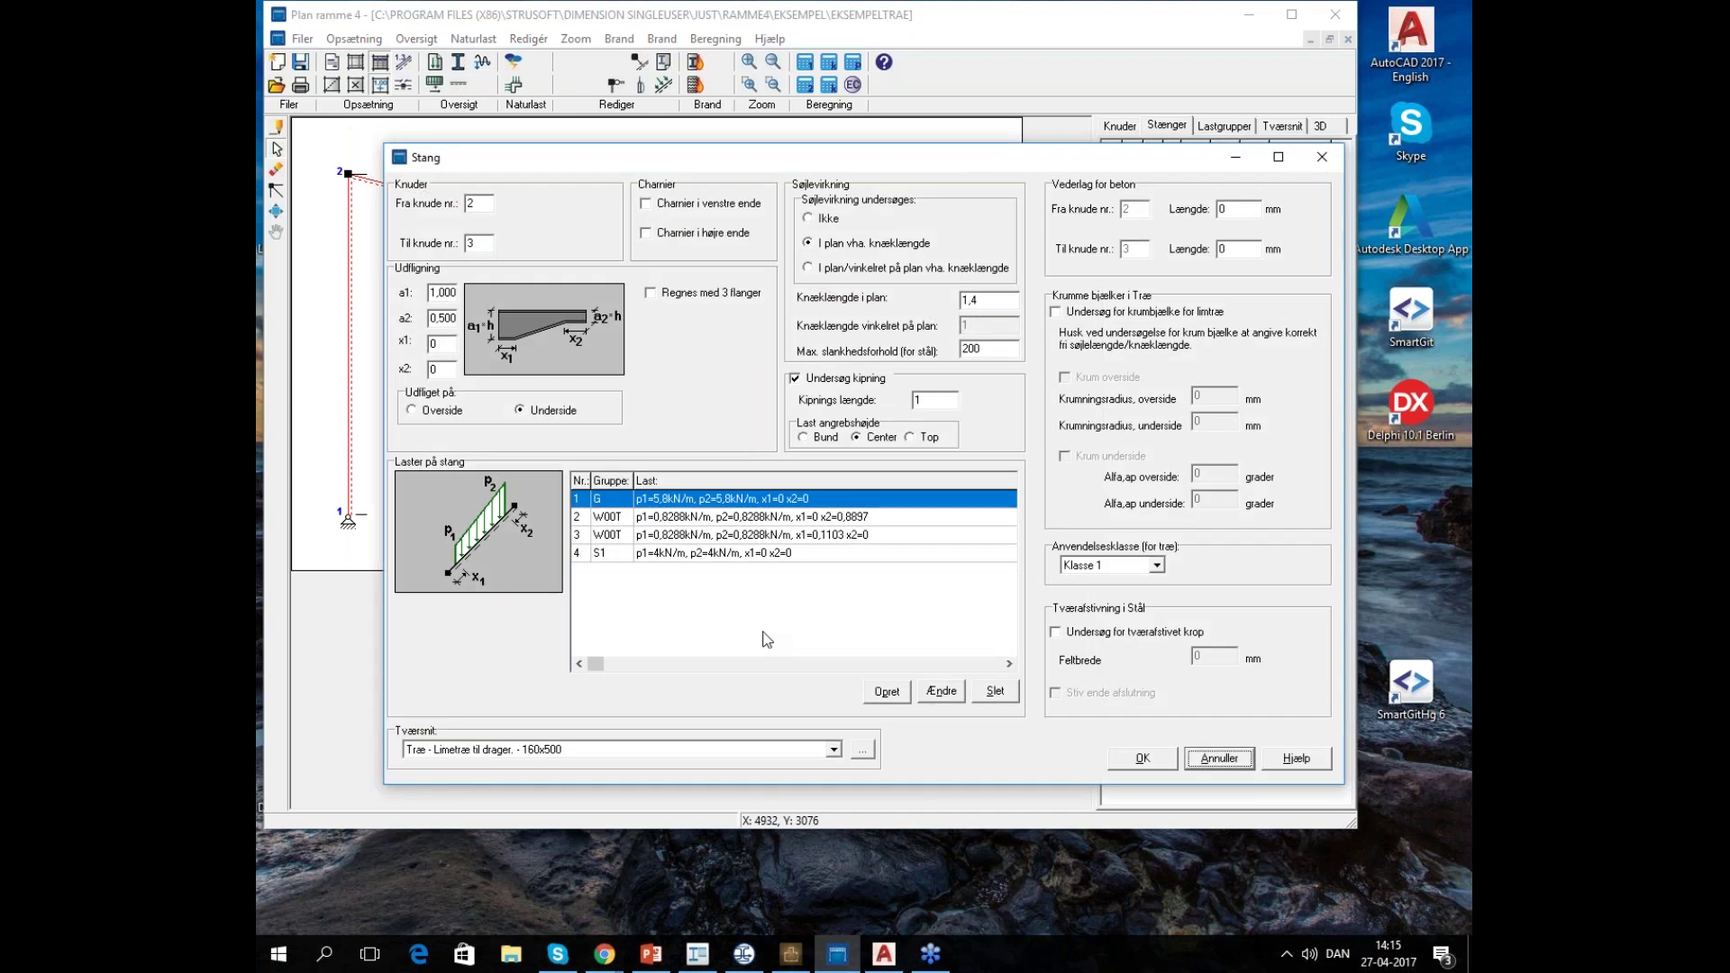
click(886, 691)
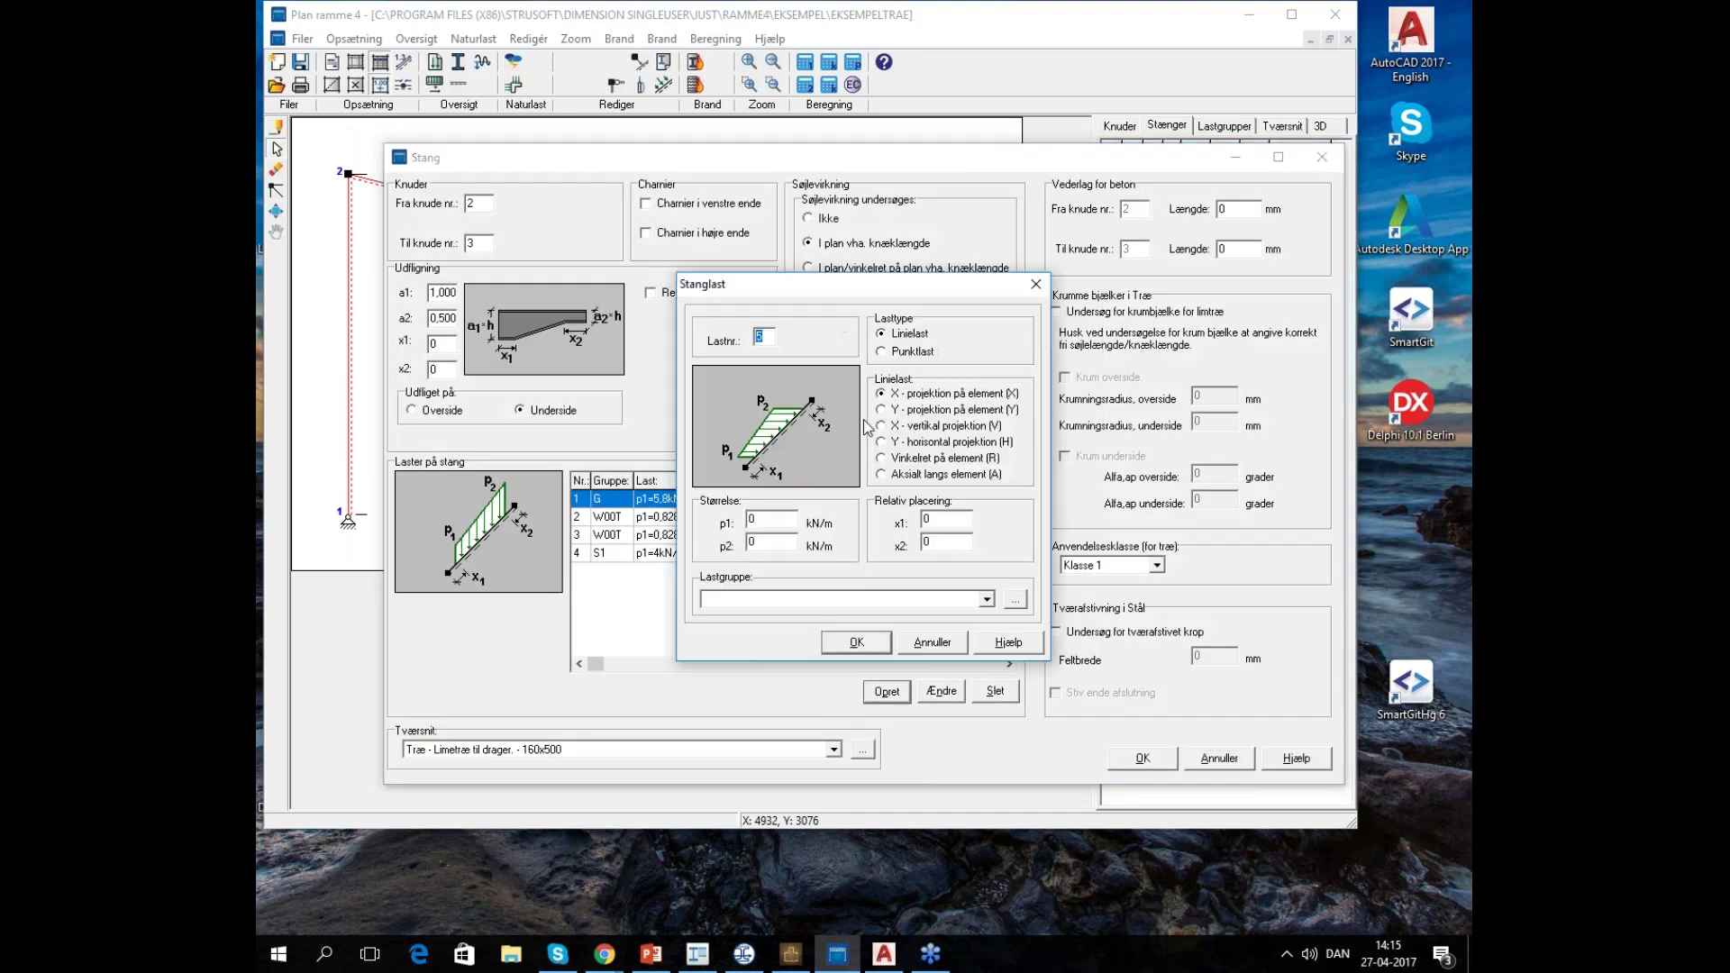
click(885, 353)
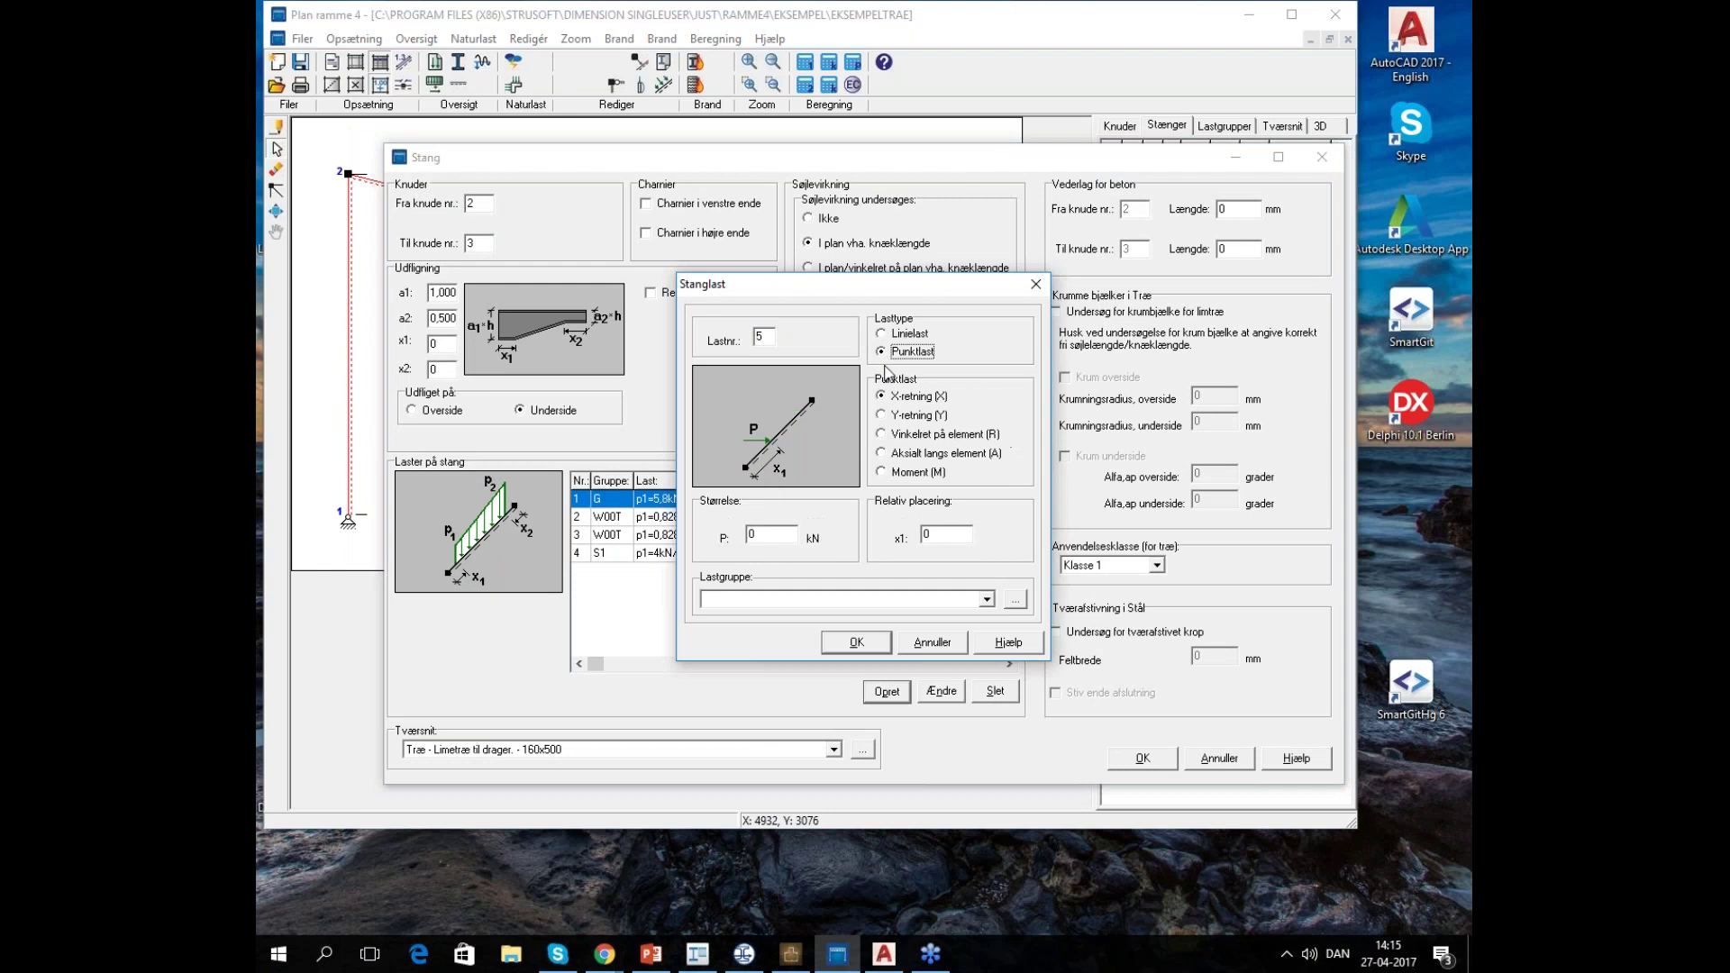
click(894, 416)
click(762, 535)
text(,75)
text(,5)
click(986, 599)
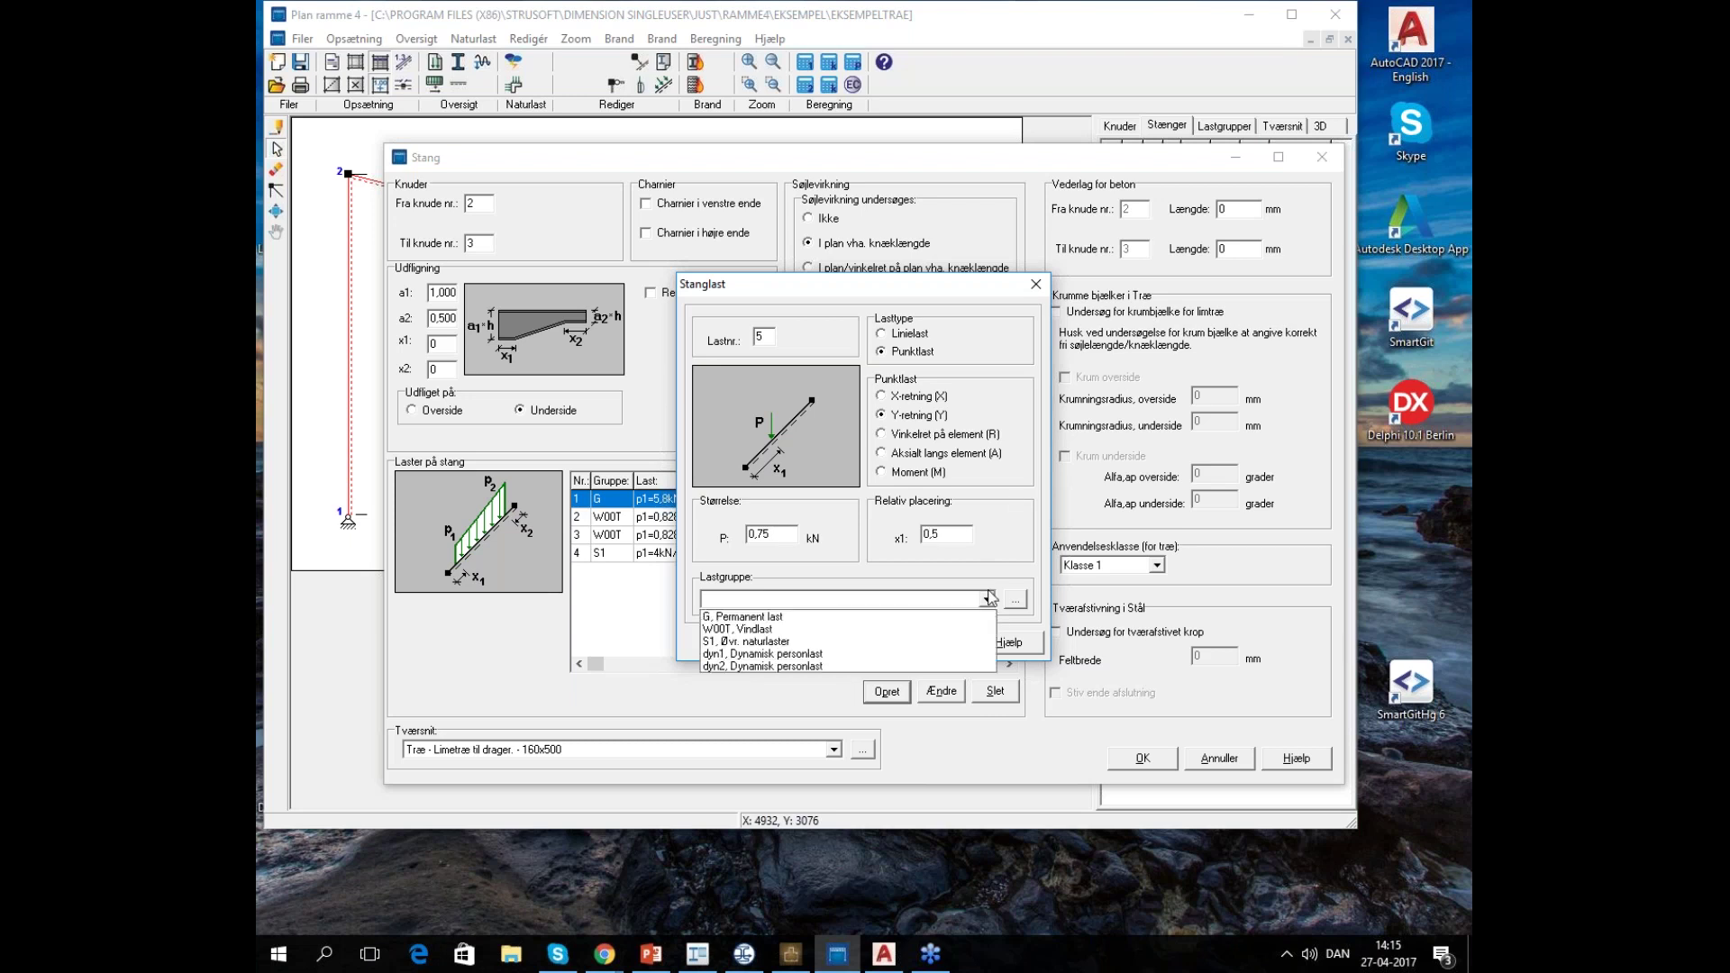
click(792, 617)
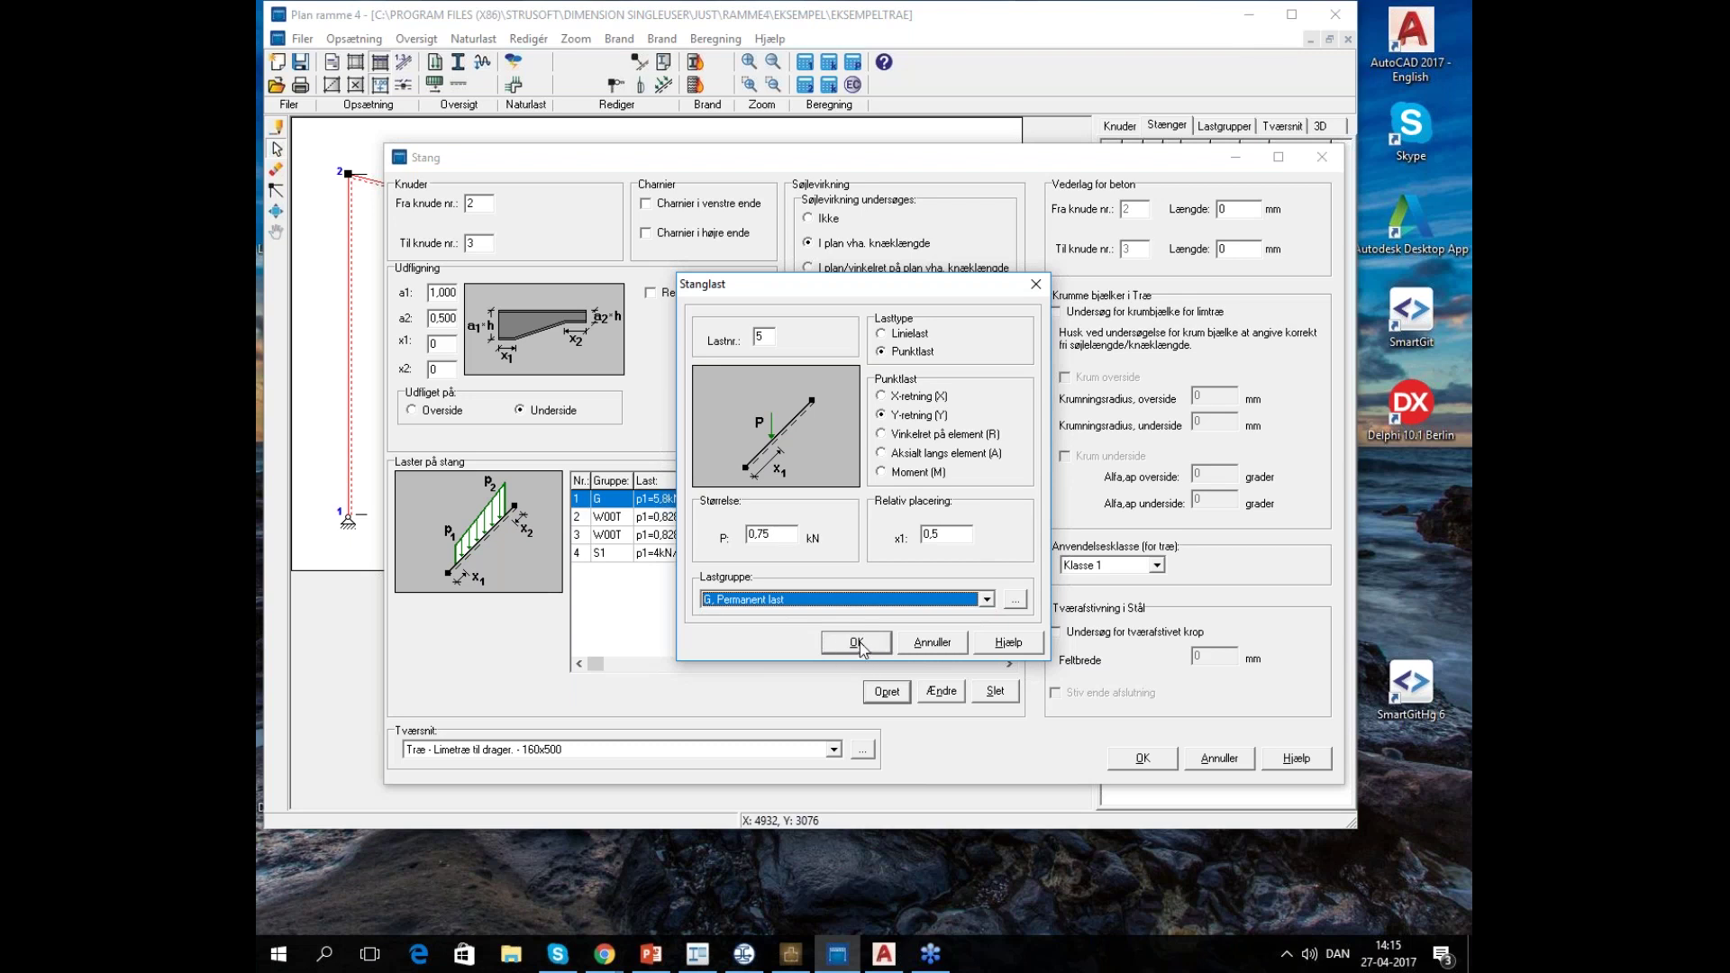
click(854, 642)
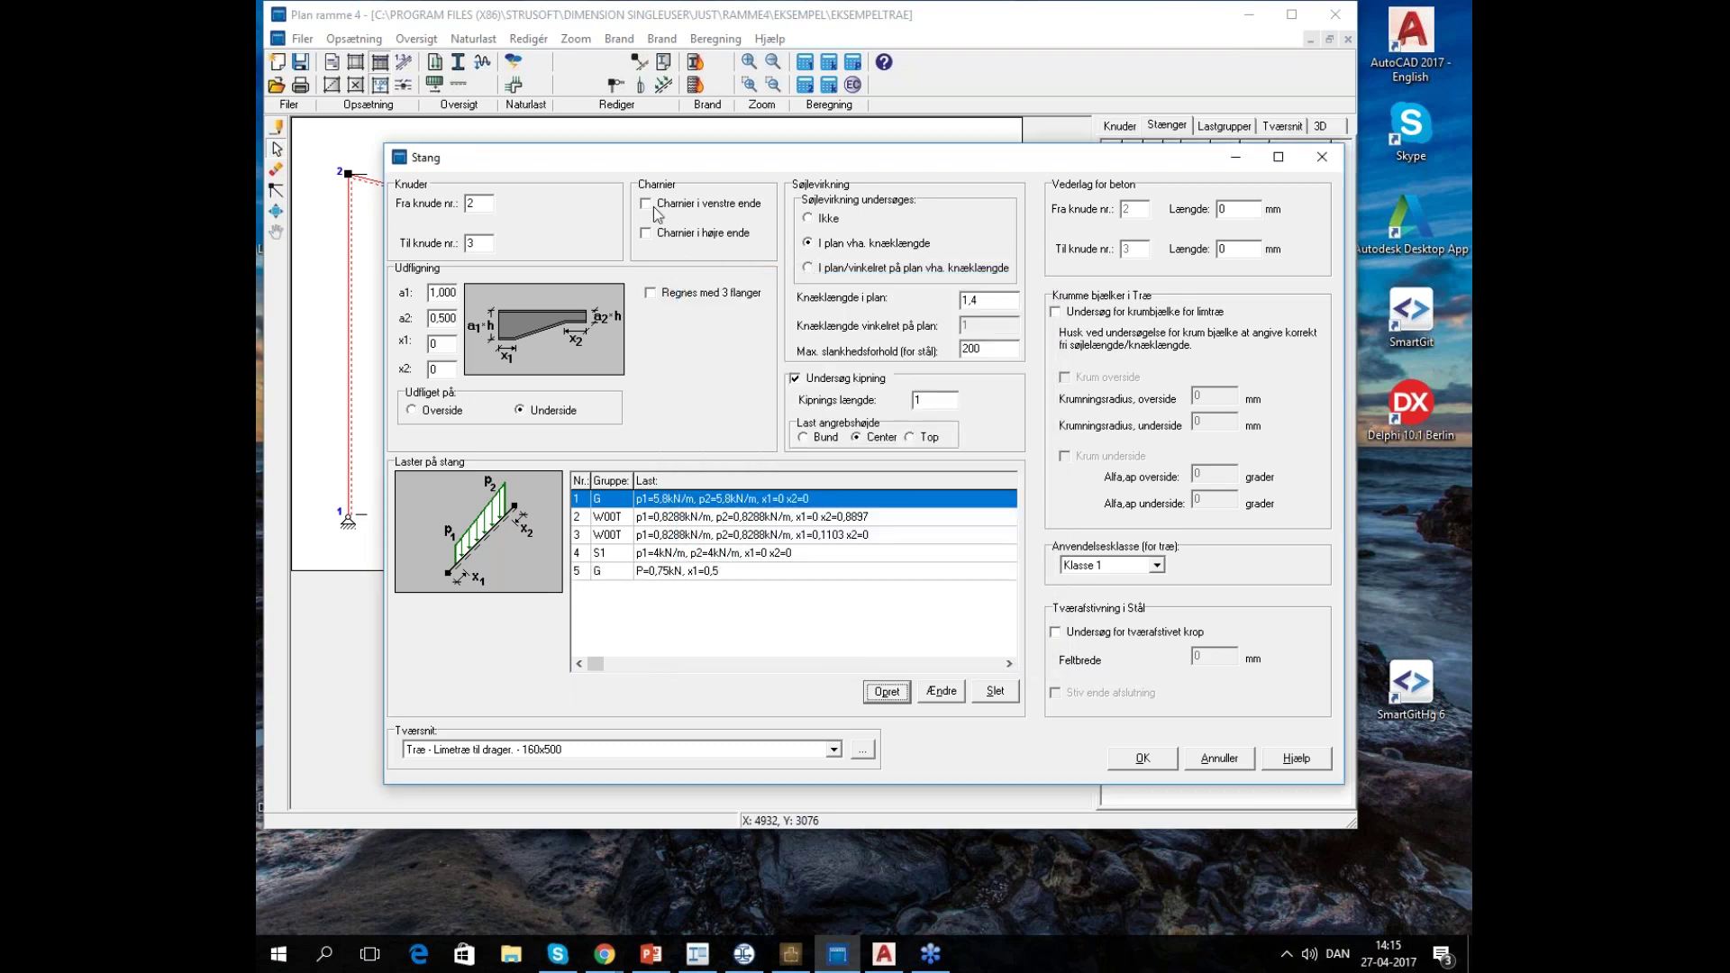
Start a new line load on bar 2-3 as Y - projektion på element and assign it to load group dyn2
drag(667, 164, 675, 493)
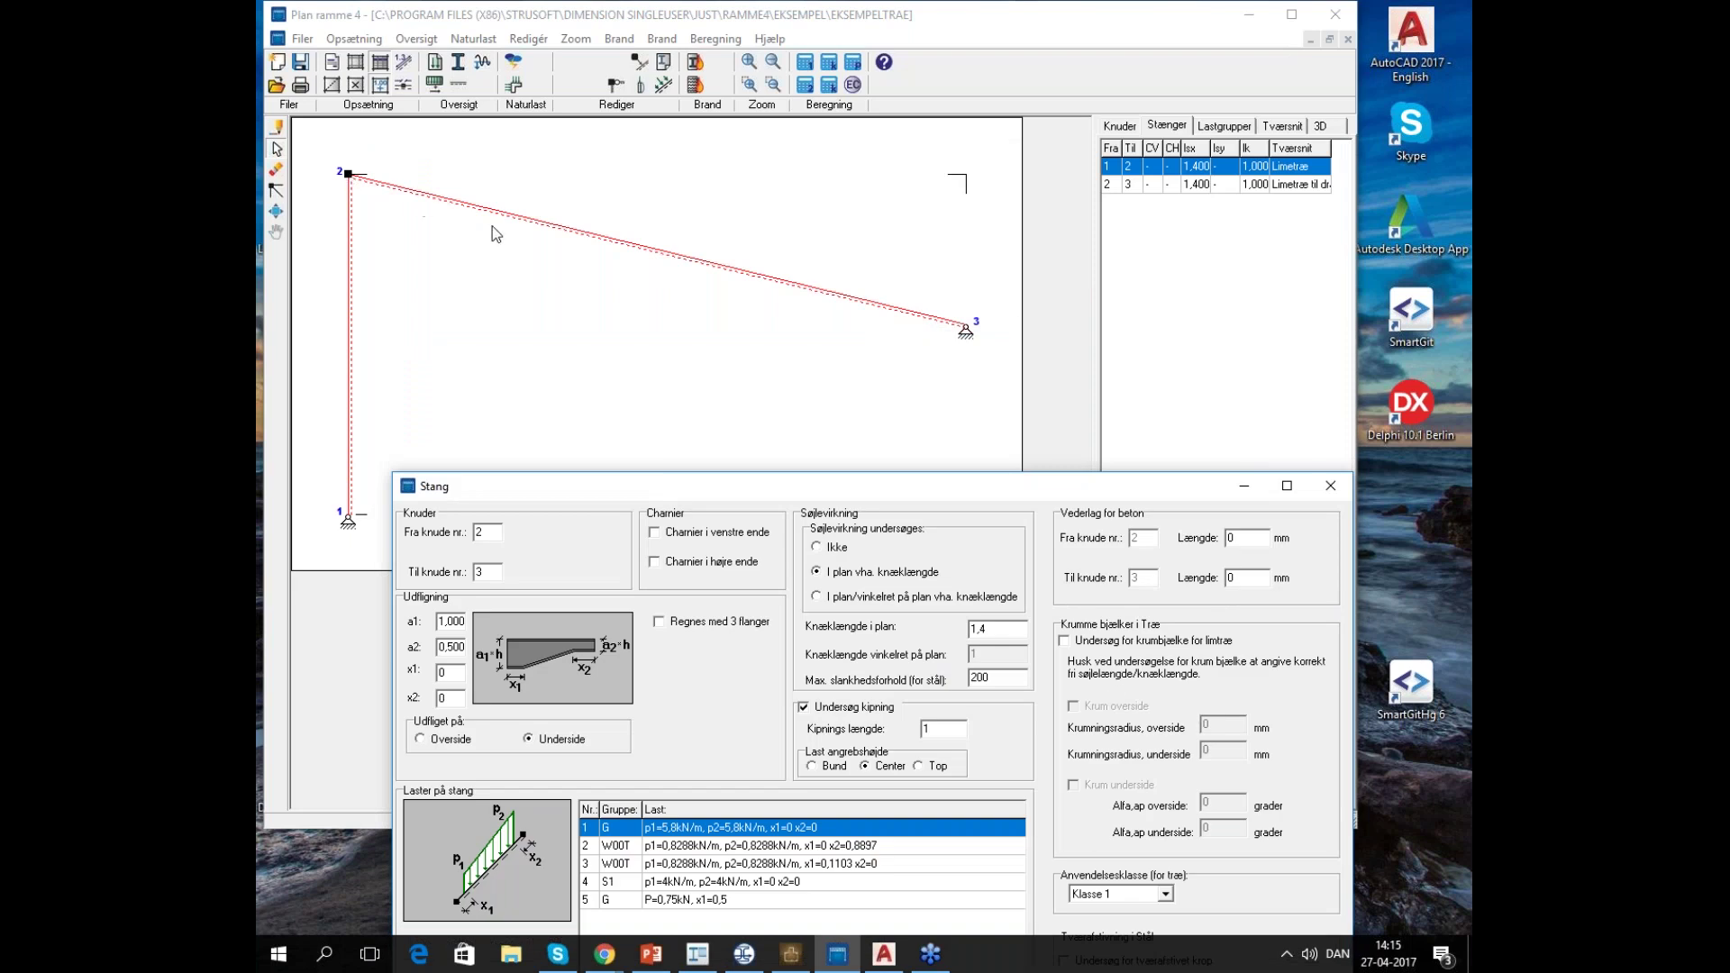
drag(928, 490, 839, 358)
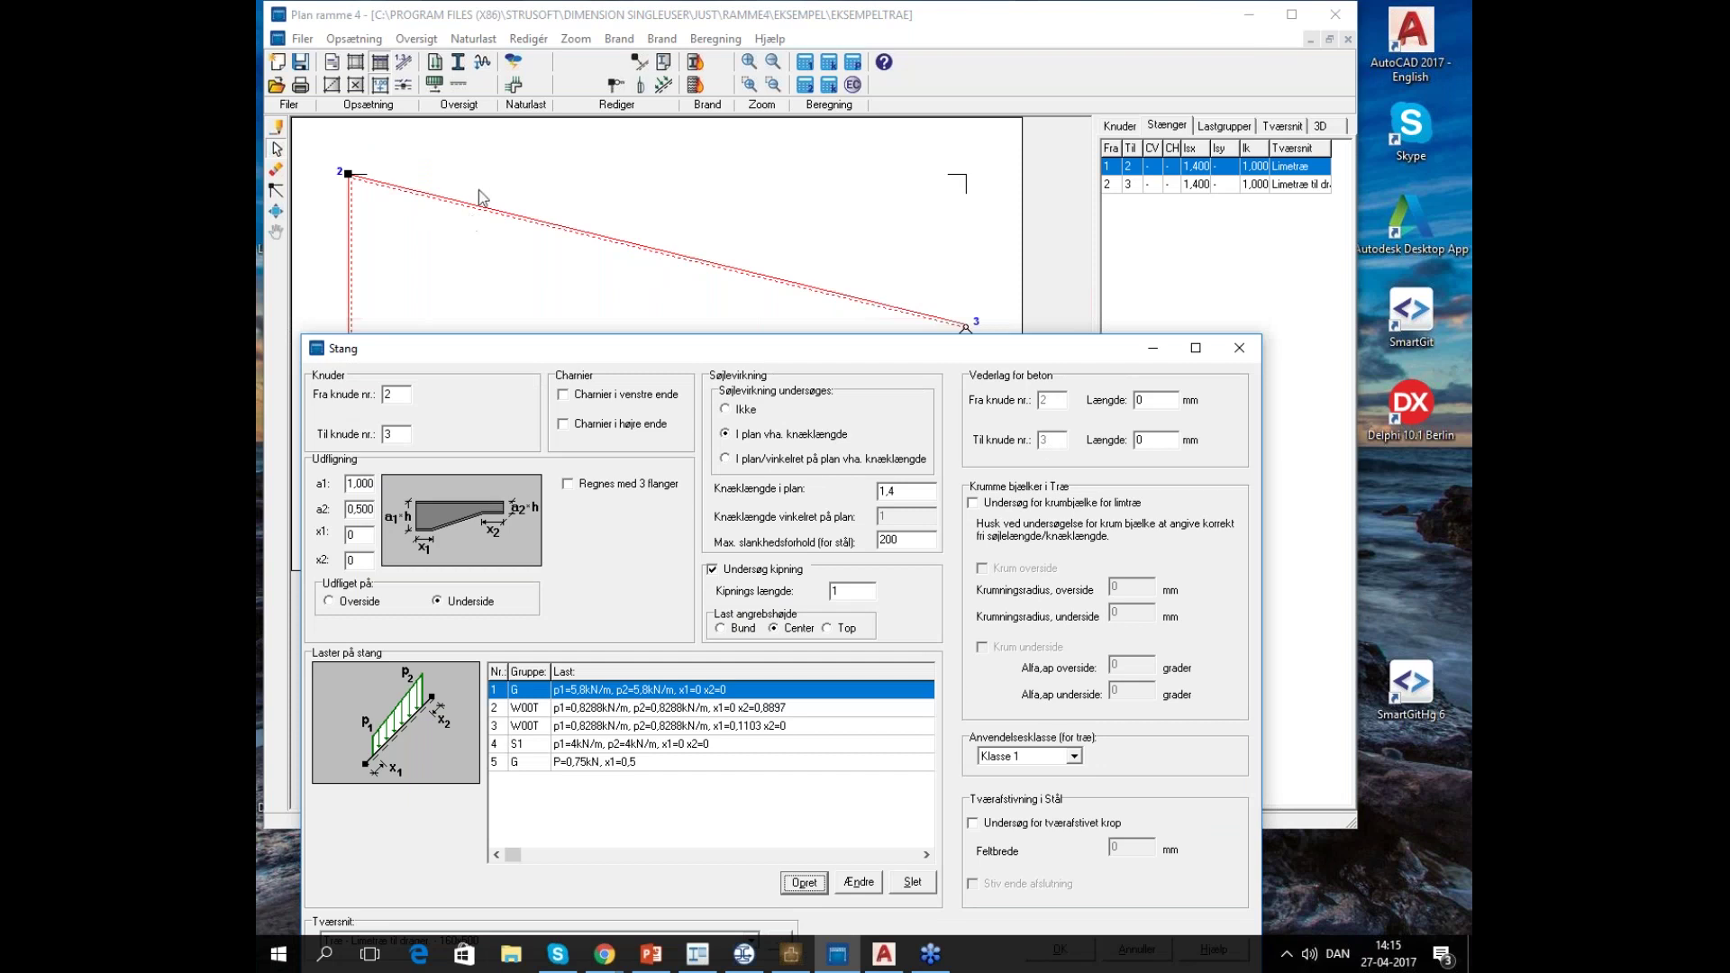
drag(785, 348, 732, 233)
click(805, 758)
click(882, 409)
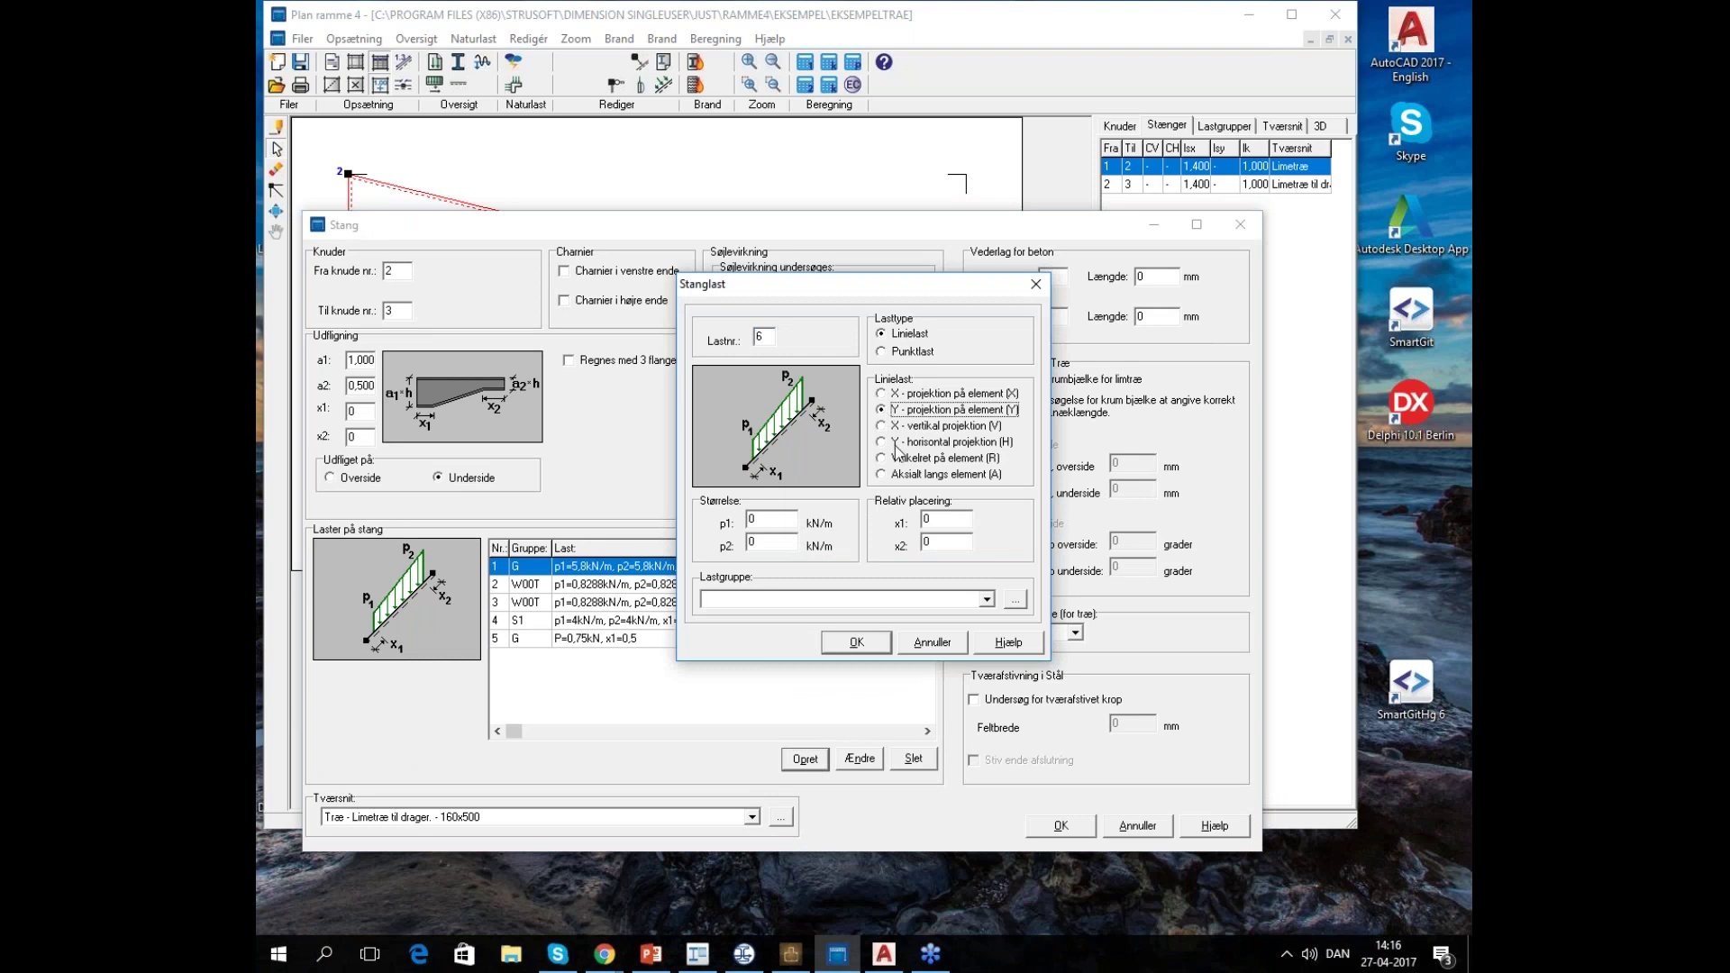
click(987, 602)
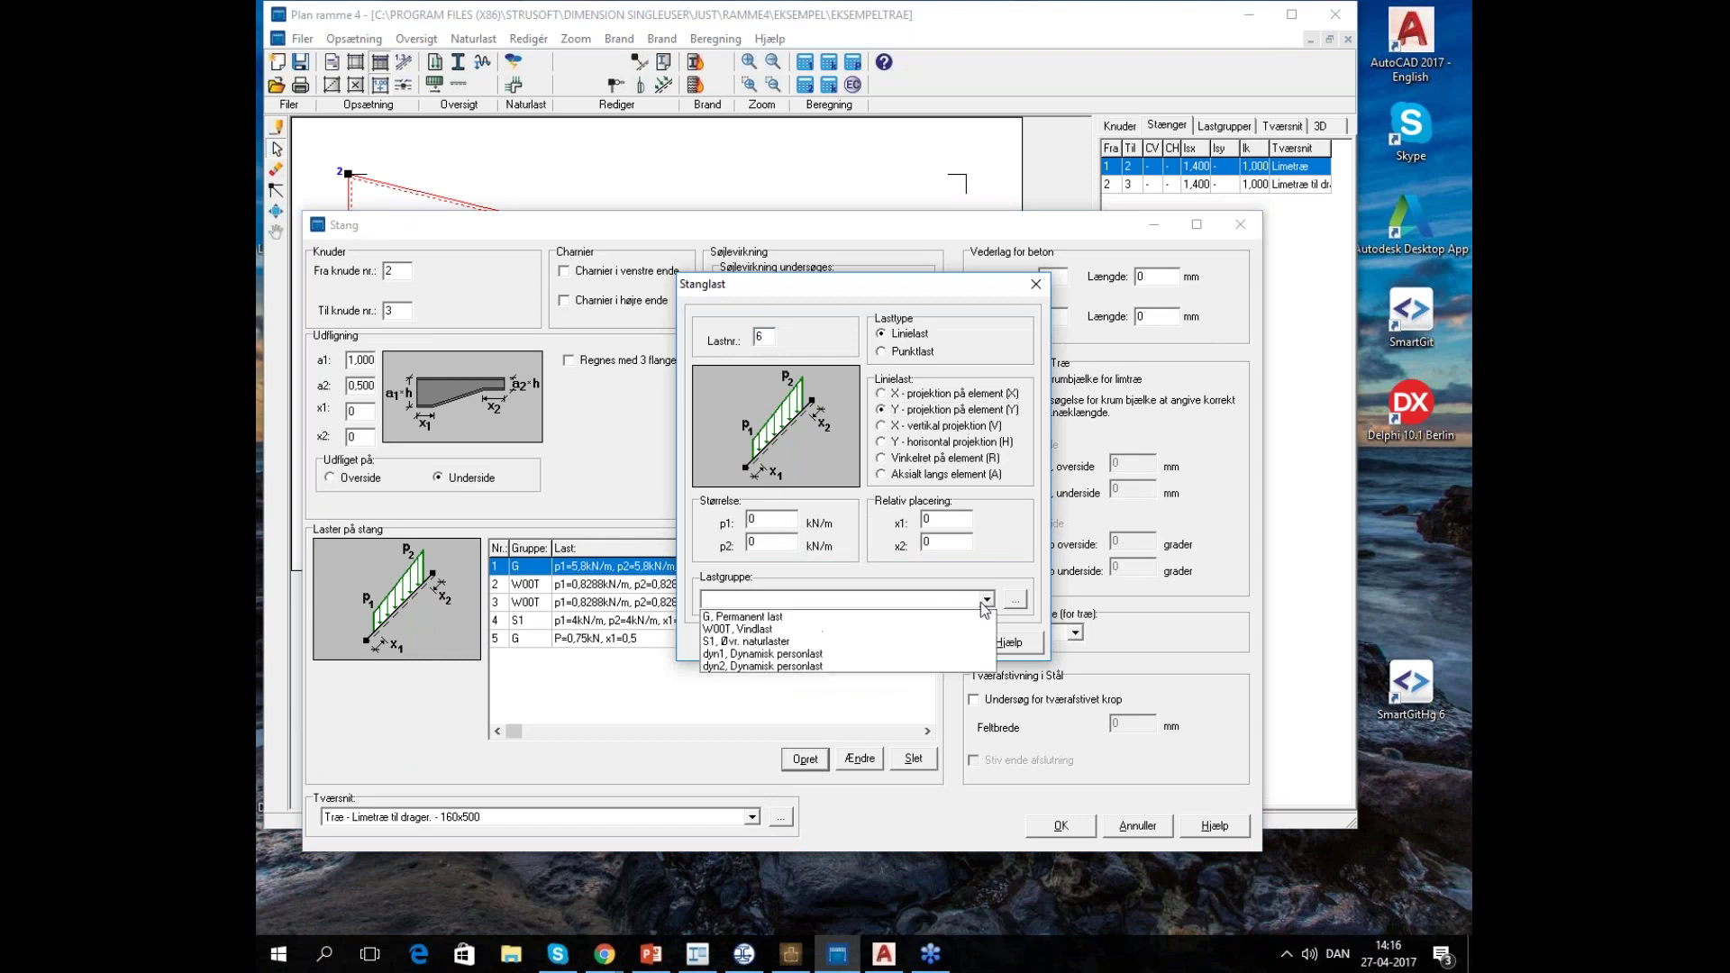
click(735, 675)
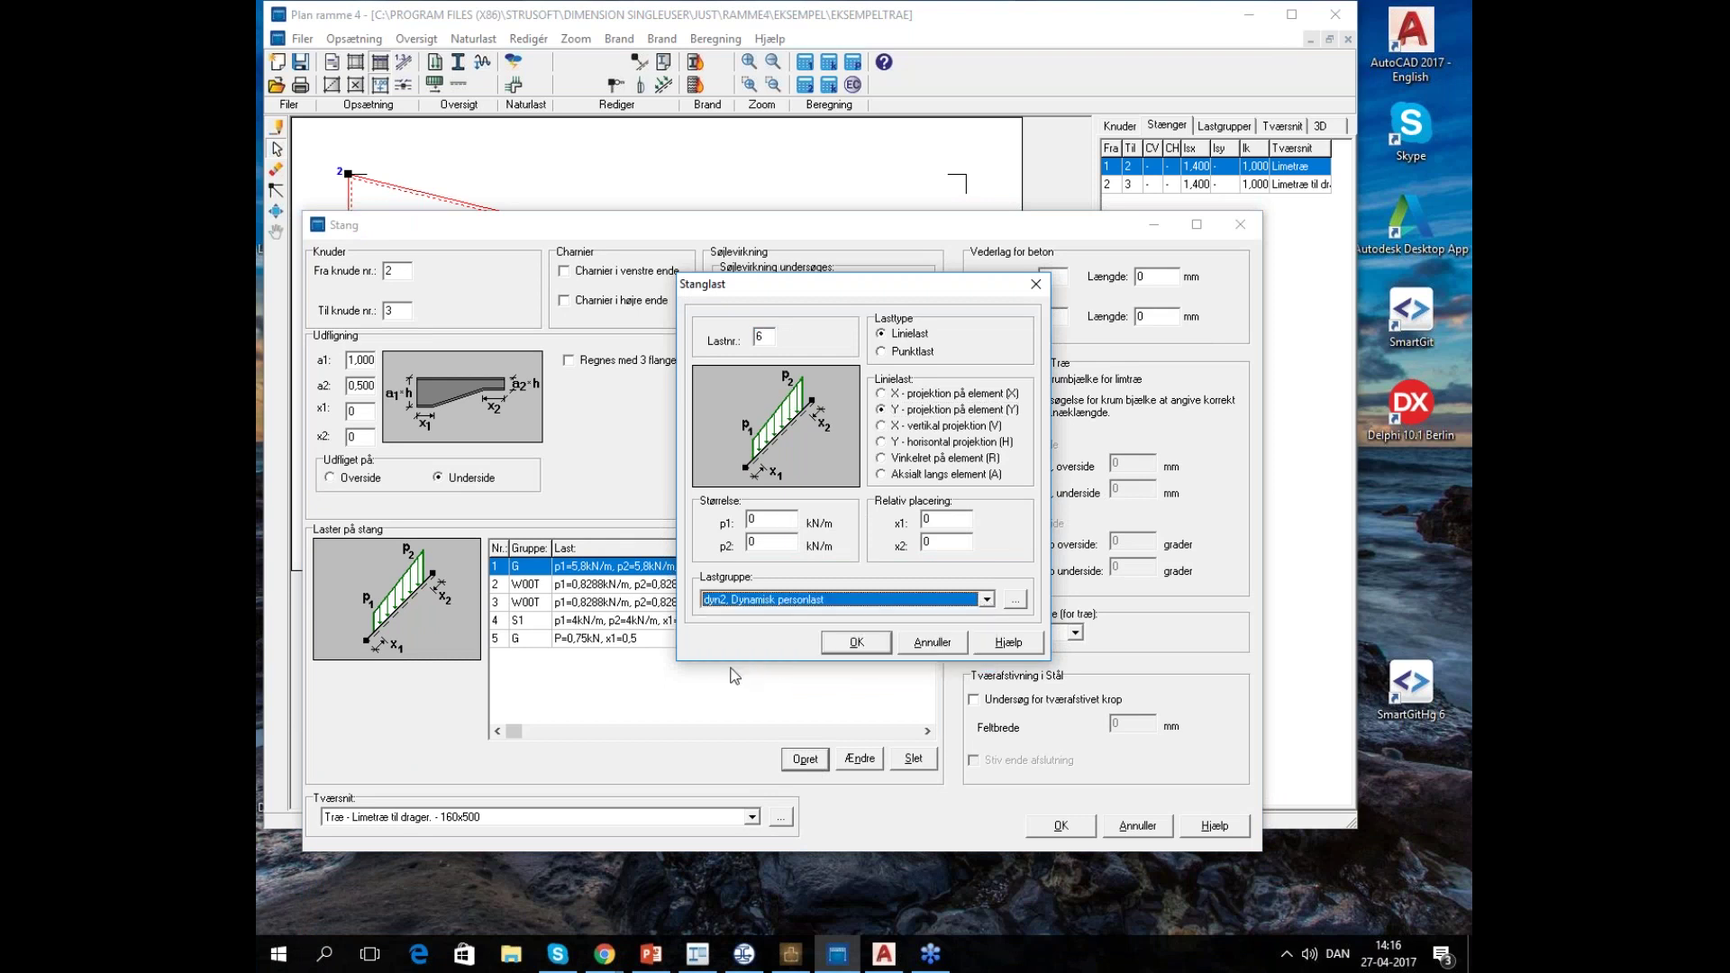
Set the dyn2 line load's p1 and p2 to 1,5 kN/m and accept the load and bar changes
double_click(741, 522)
text(1,5)
click(747, 543)
text(1,5)
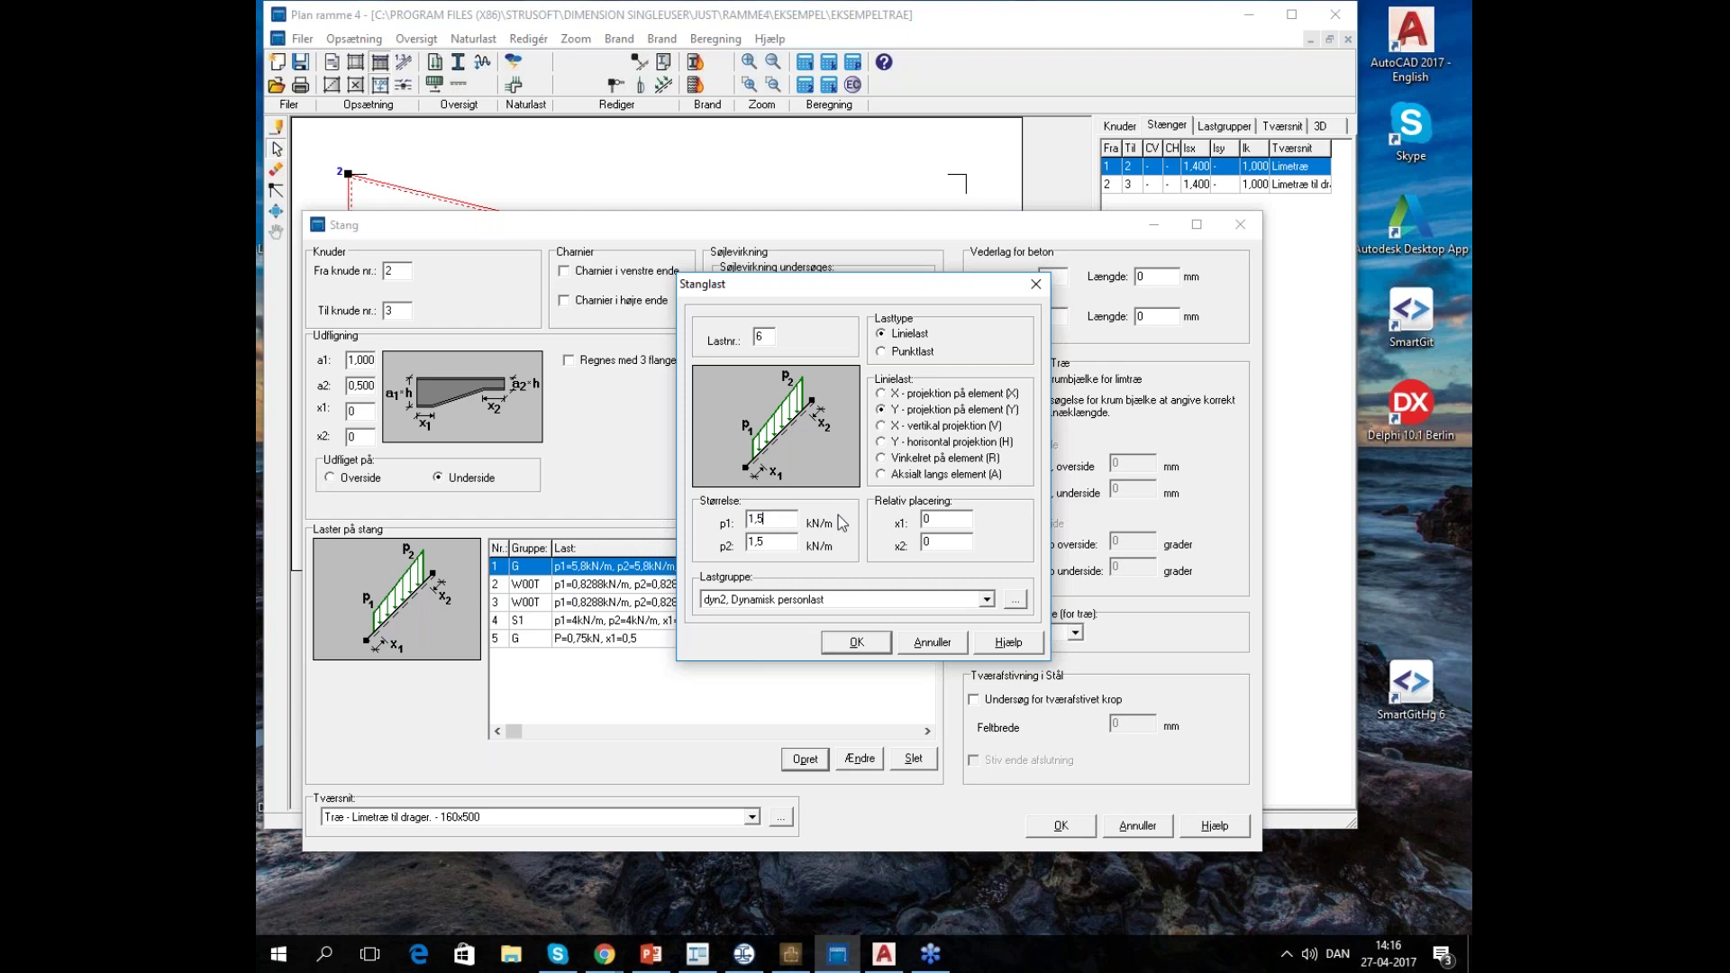
click(781, 519)
click(857, 643)
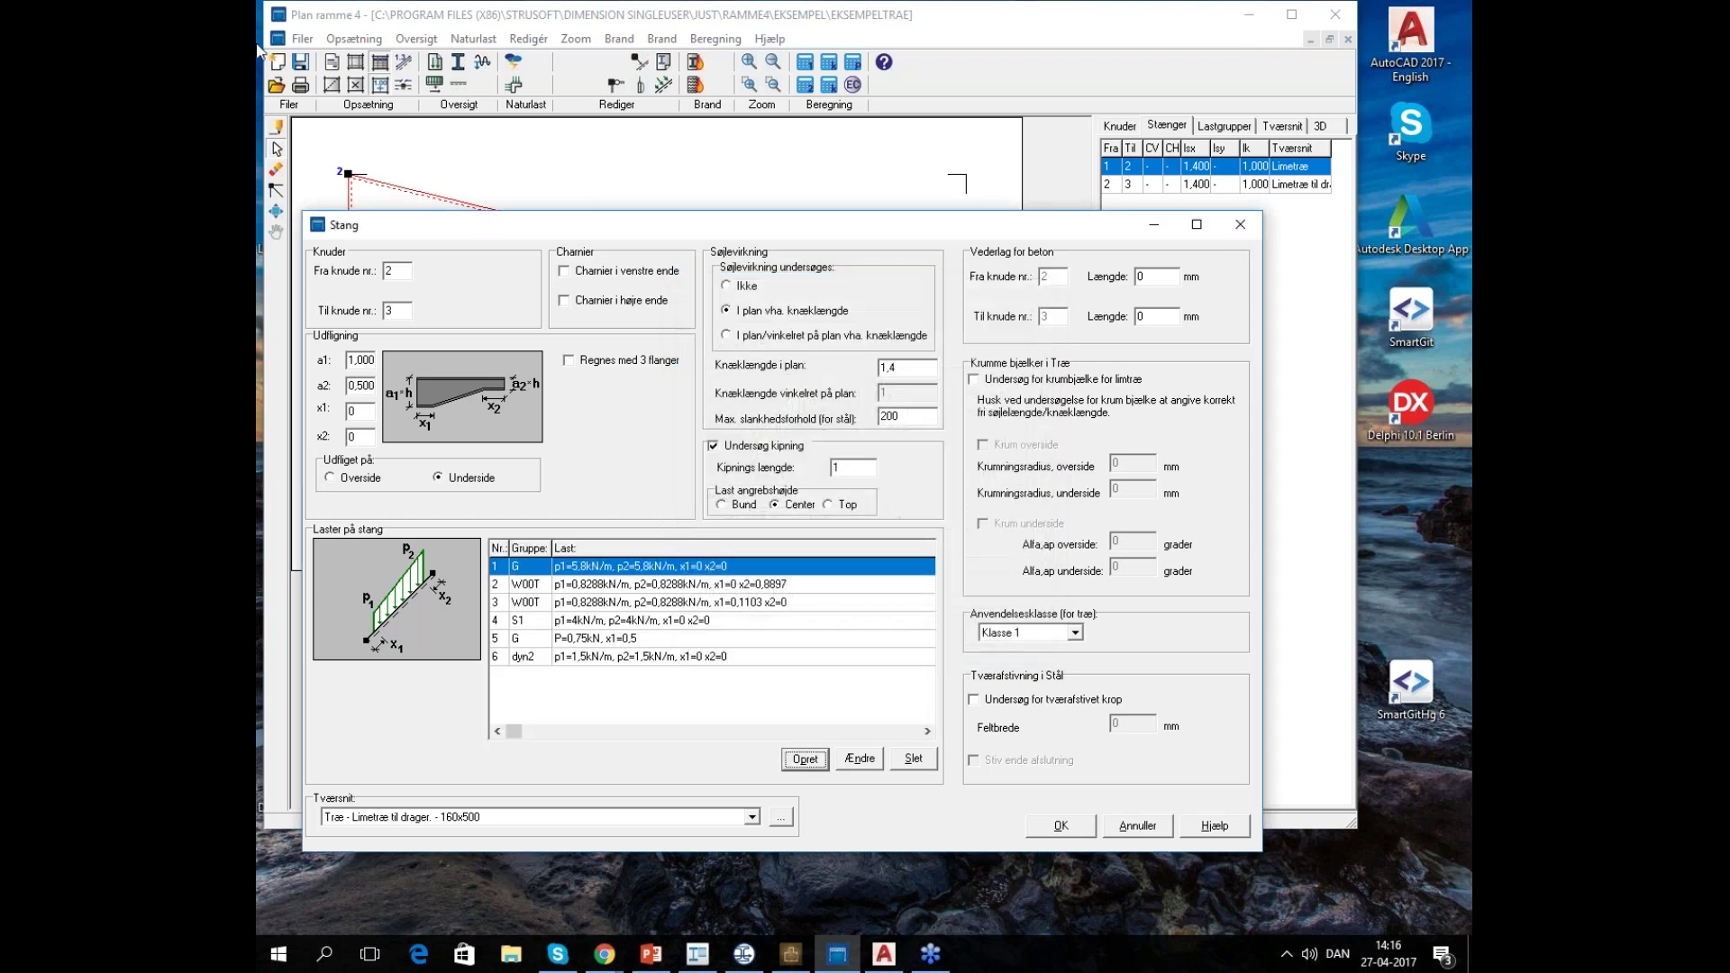
click(1062, 826)
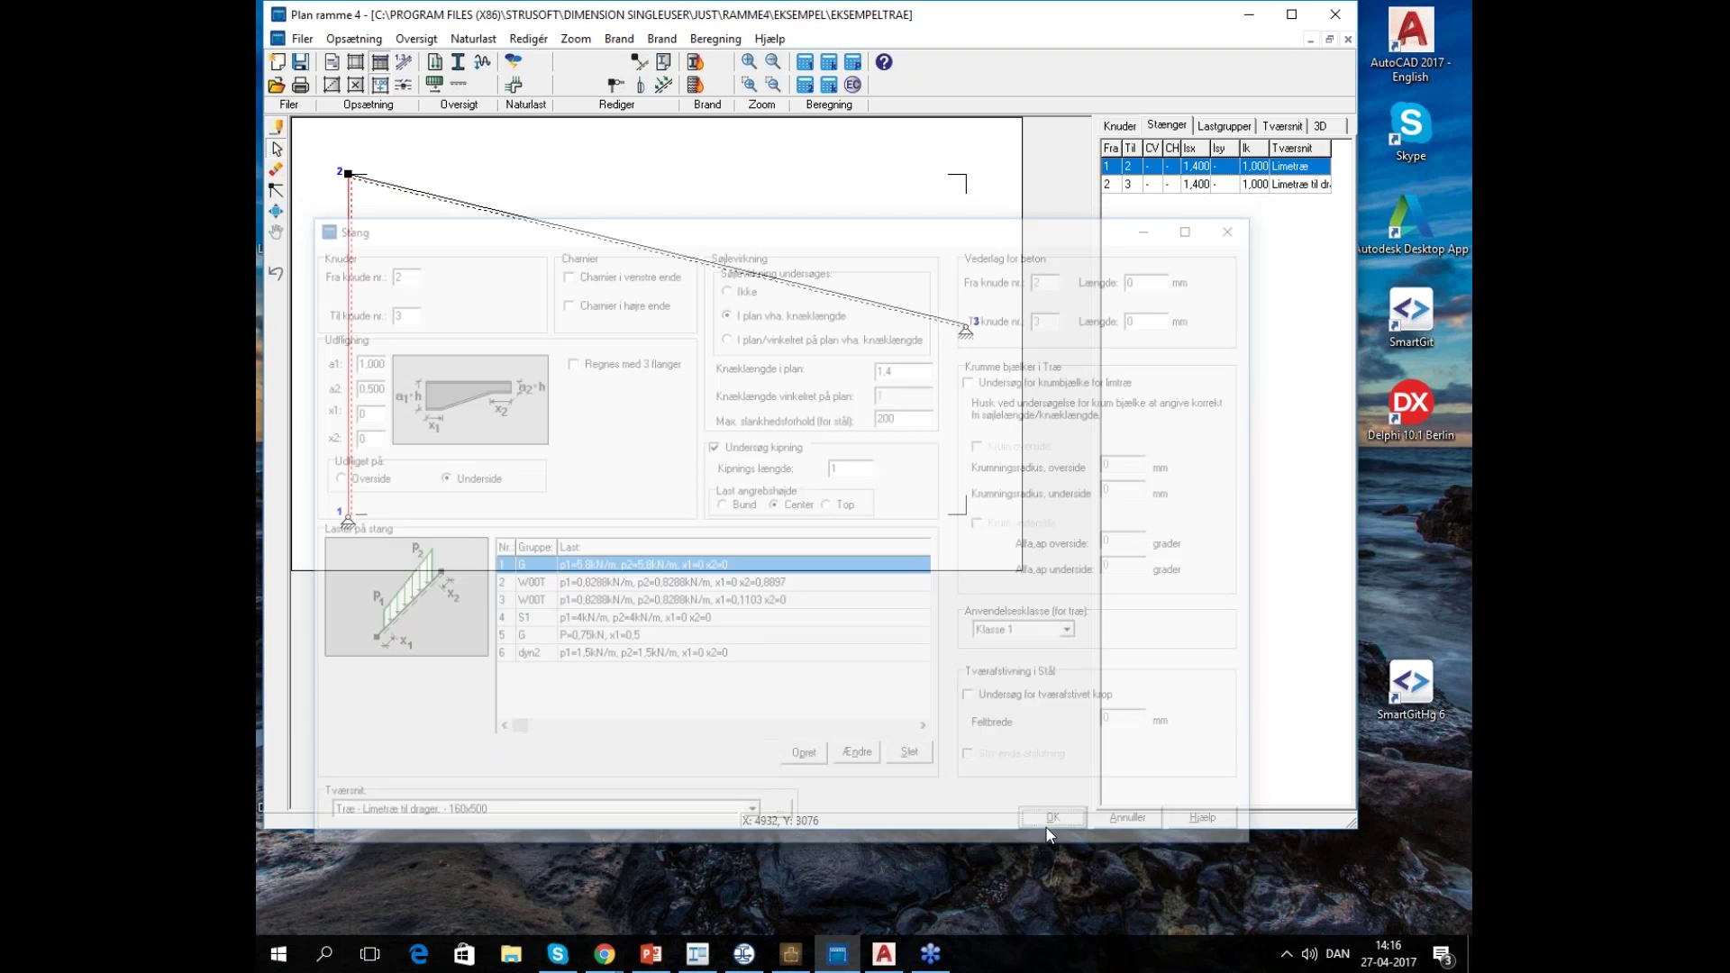
Run the first-order calculation and open its results for natural frequencies and accelerations
click(806, 63)
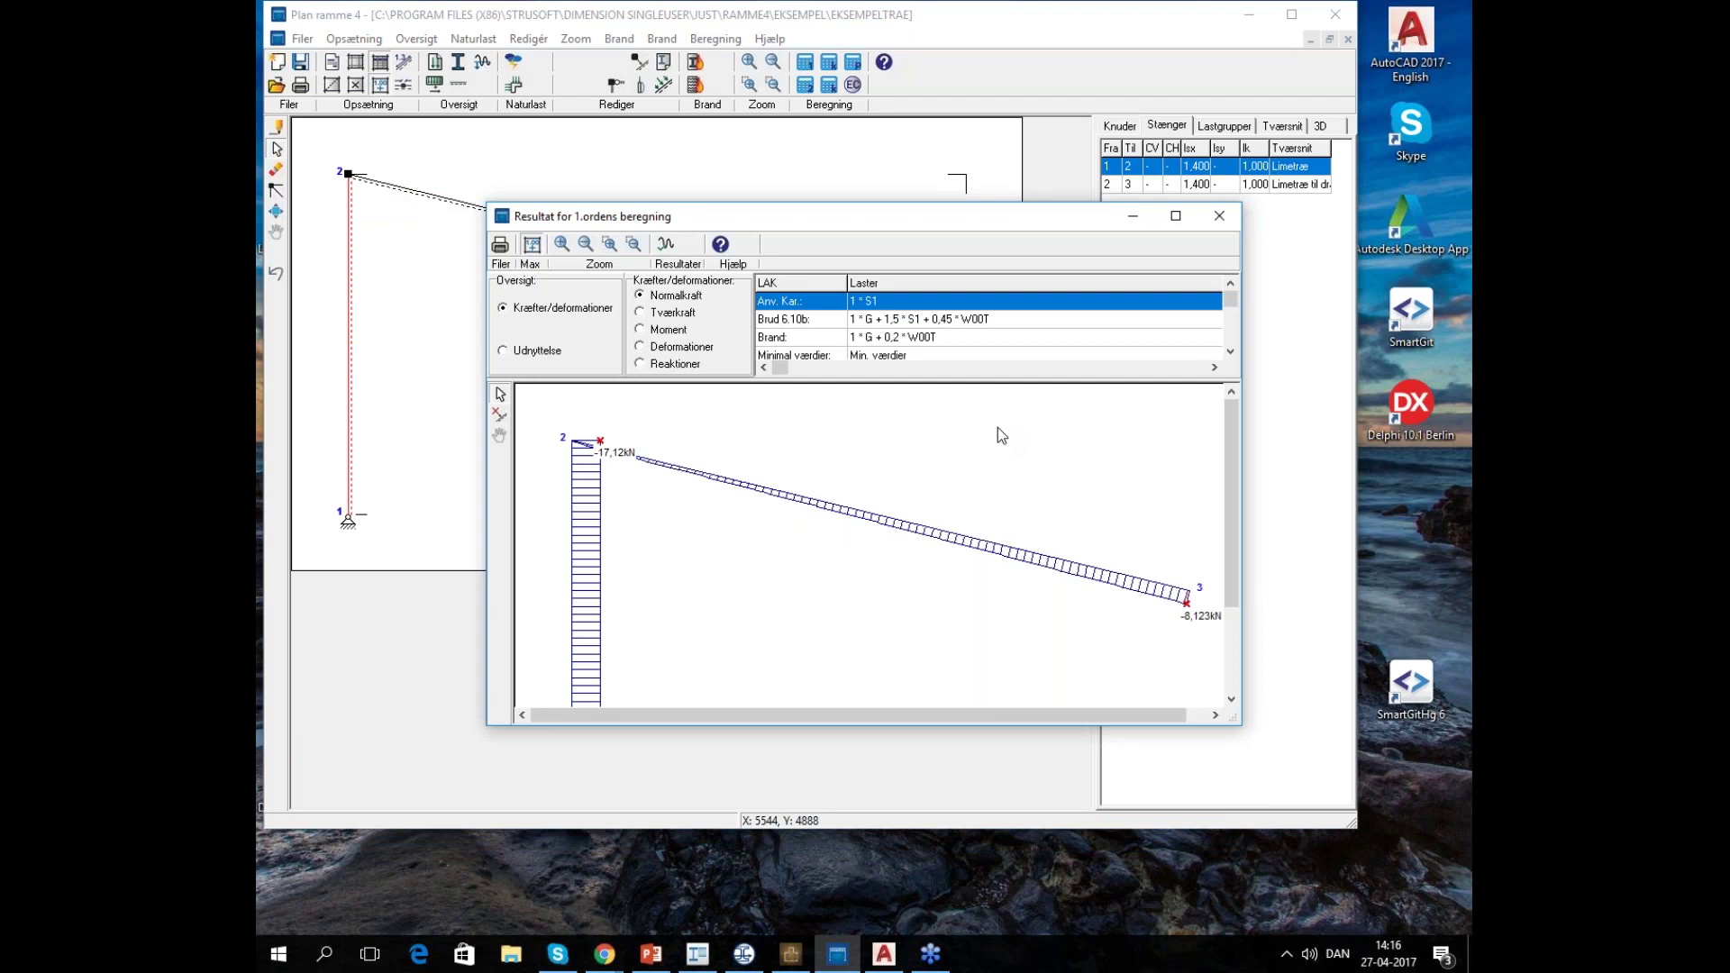
click(666, 245)
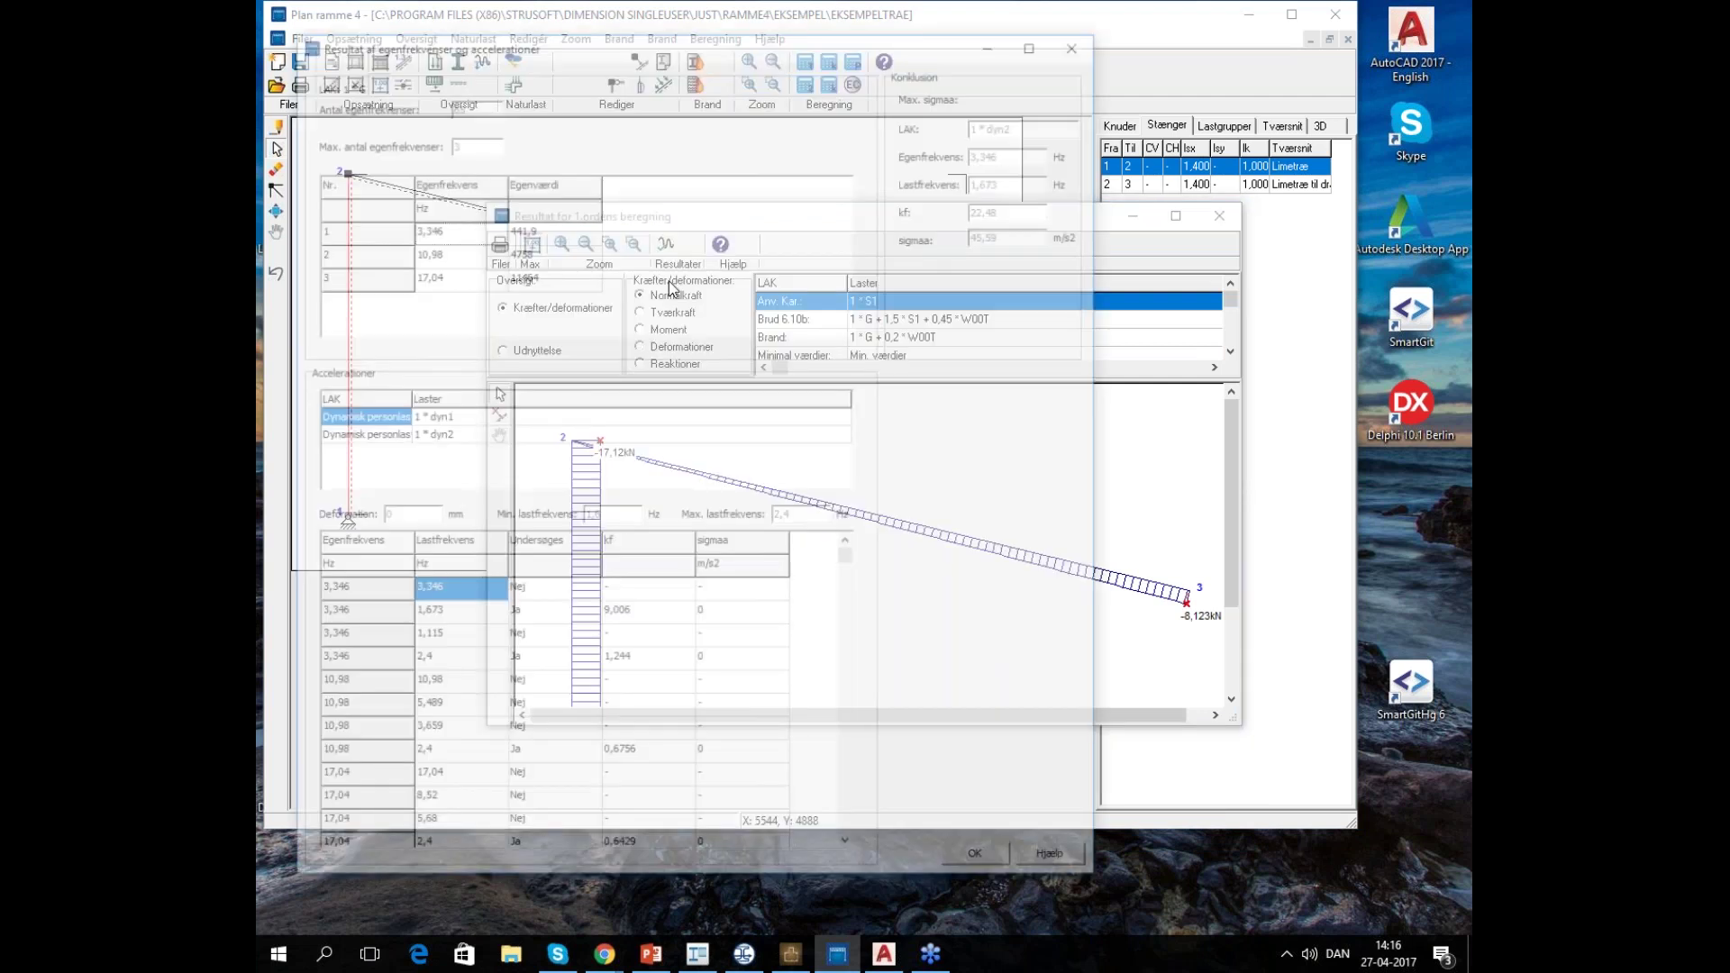
drag(747, 45, 900, 40)
Compare the acceleration results and load frequency limits of the 1 * dyn1 and 1 * dyn2 combinations
click(669, 416)
click(666, 427)
click(652, 416)
click(650, 427)
click(651, 413)
click(650, 424)
click(651, 416)
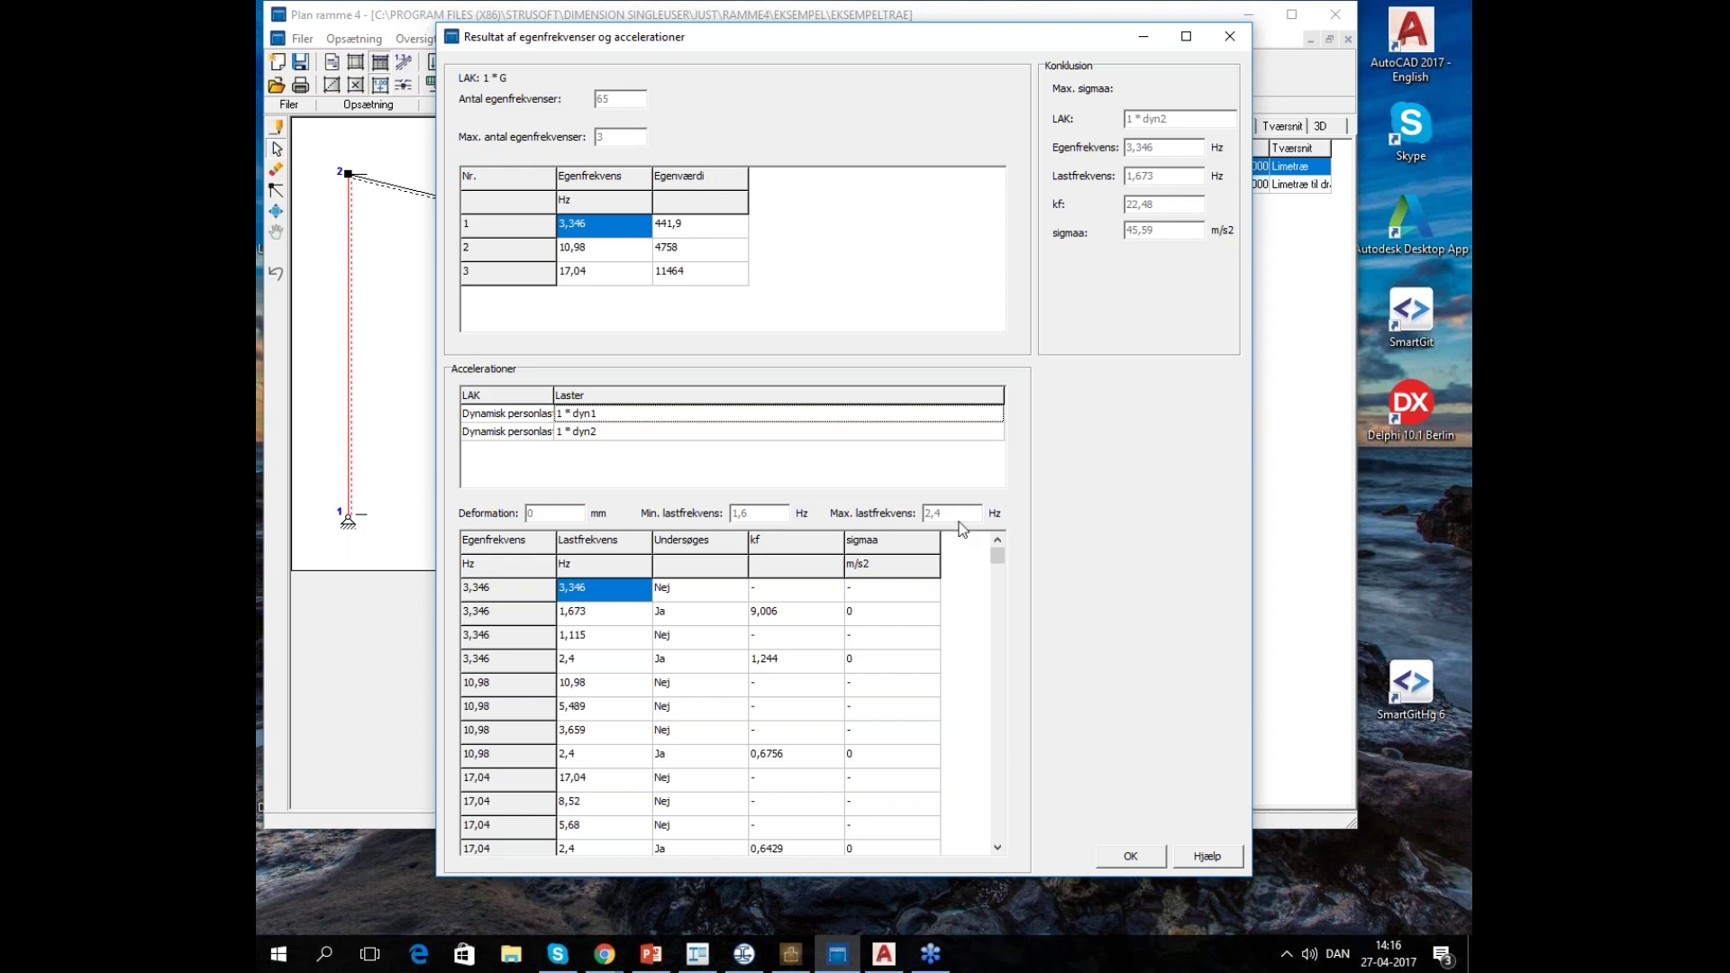
Examine the load frequencies for 1 * dyn2 and which of them are marked as investigated
click(618, 431)
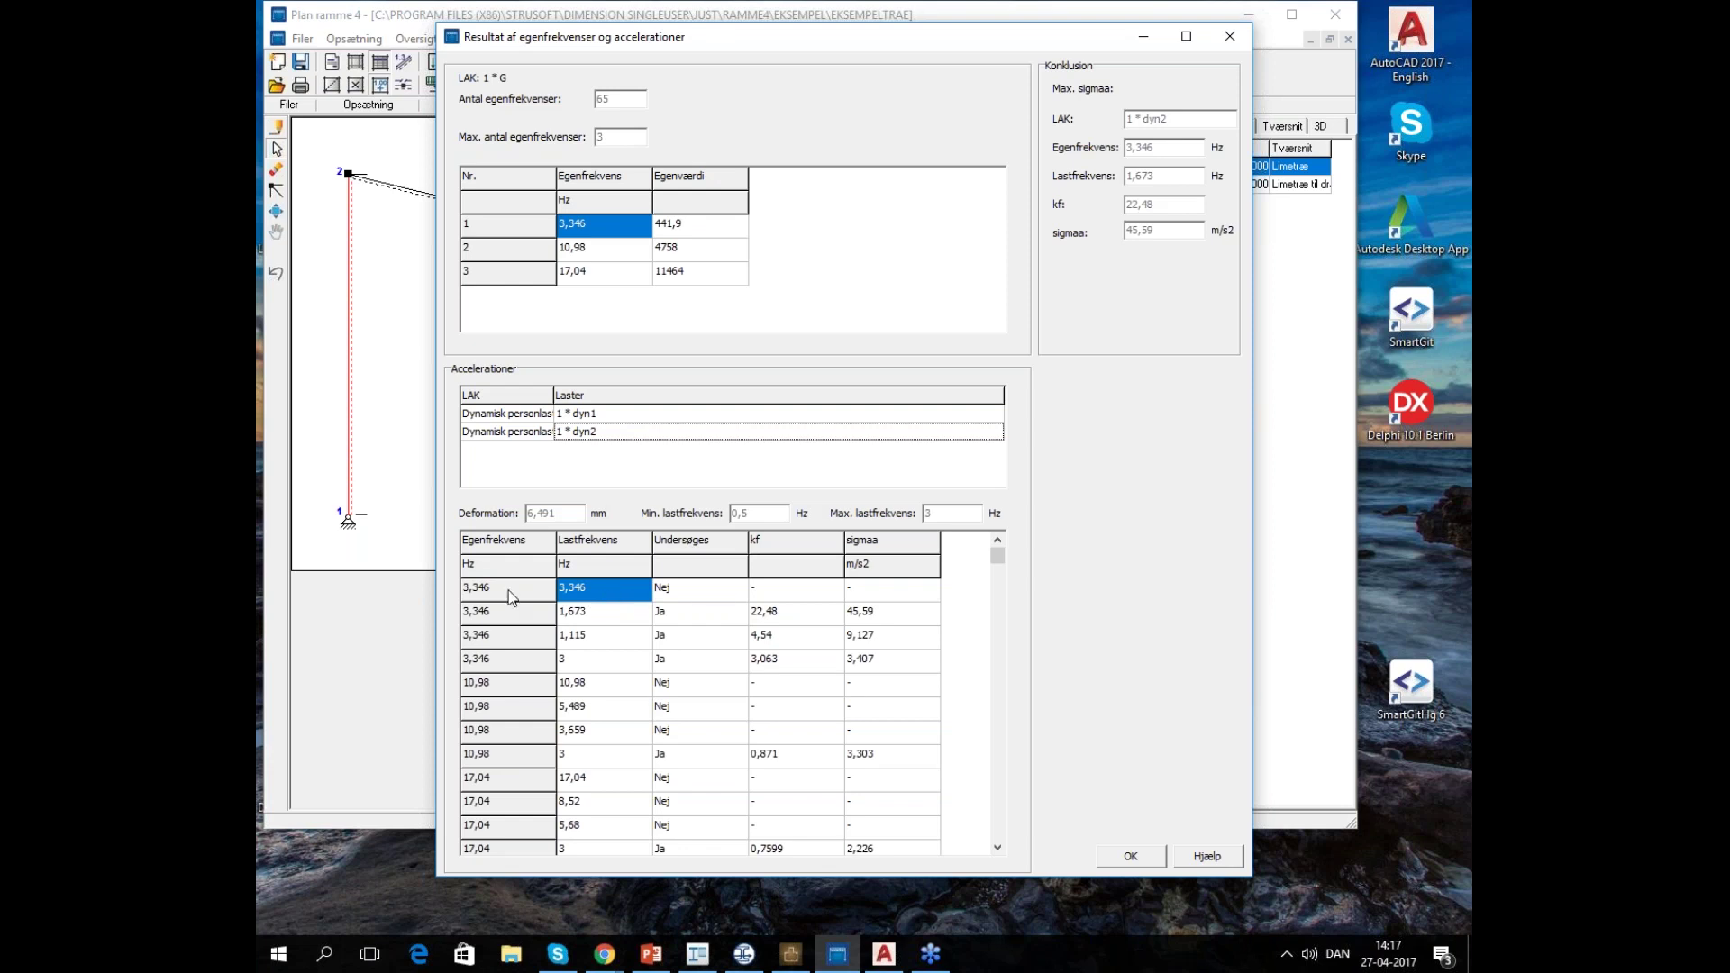
key(shift+Tab)
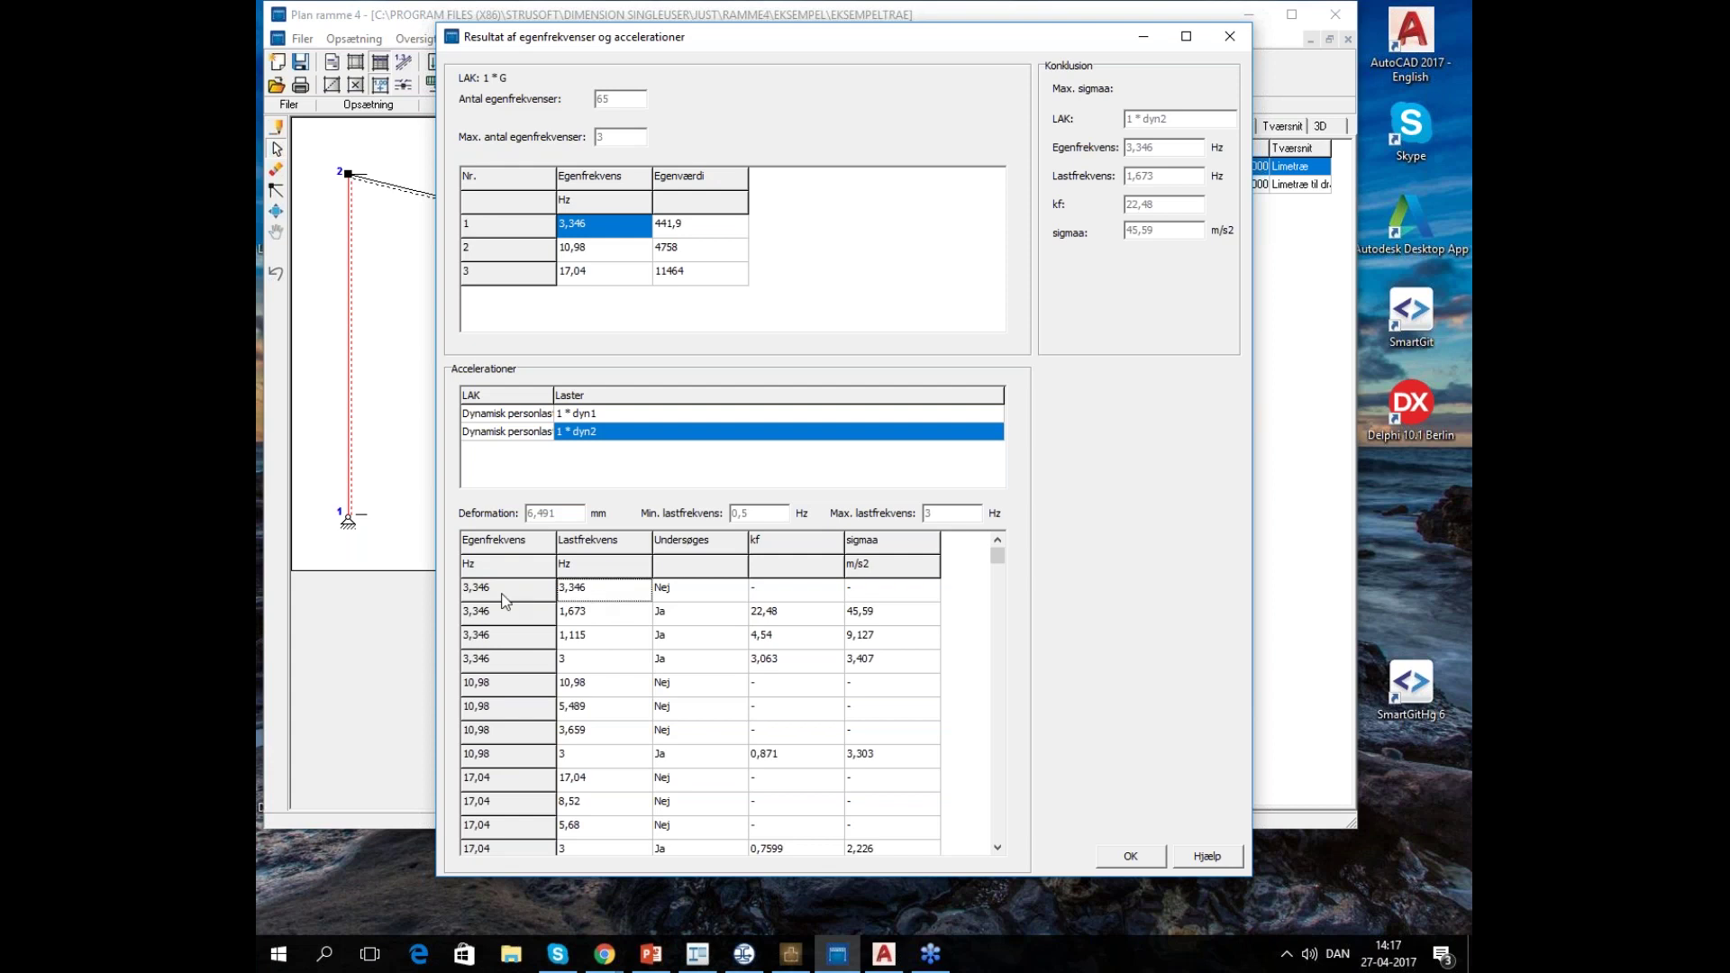
click(594, 616)
click(593, 637)
click(599, 588)
click(583, 636)
click(591, 660)
key(Up)
key(Up)
key(Up)
click(574, 641)
click(583, 622)
click(582, 671)
click(699, 661)
click(687, 640)
click(674, 617)
Examine the kf and sigmaa values for 1 * dyn2 across all load frequencies, and close the natural frequency results
click(800, 620)
click(780, 635)
click(770, 757)
click(889, 620)
click(890, 642)
click(866, 755)
click(890, 616)
click(890, 634)
click(888, 615)
click(892, 668)
click(997, 851)
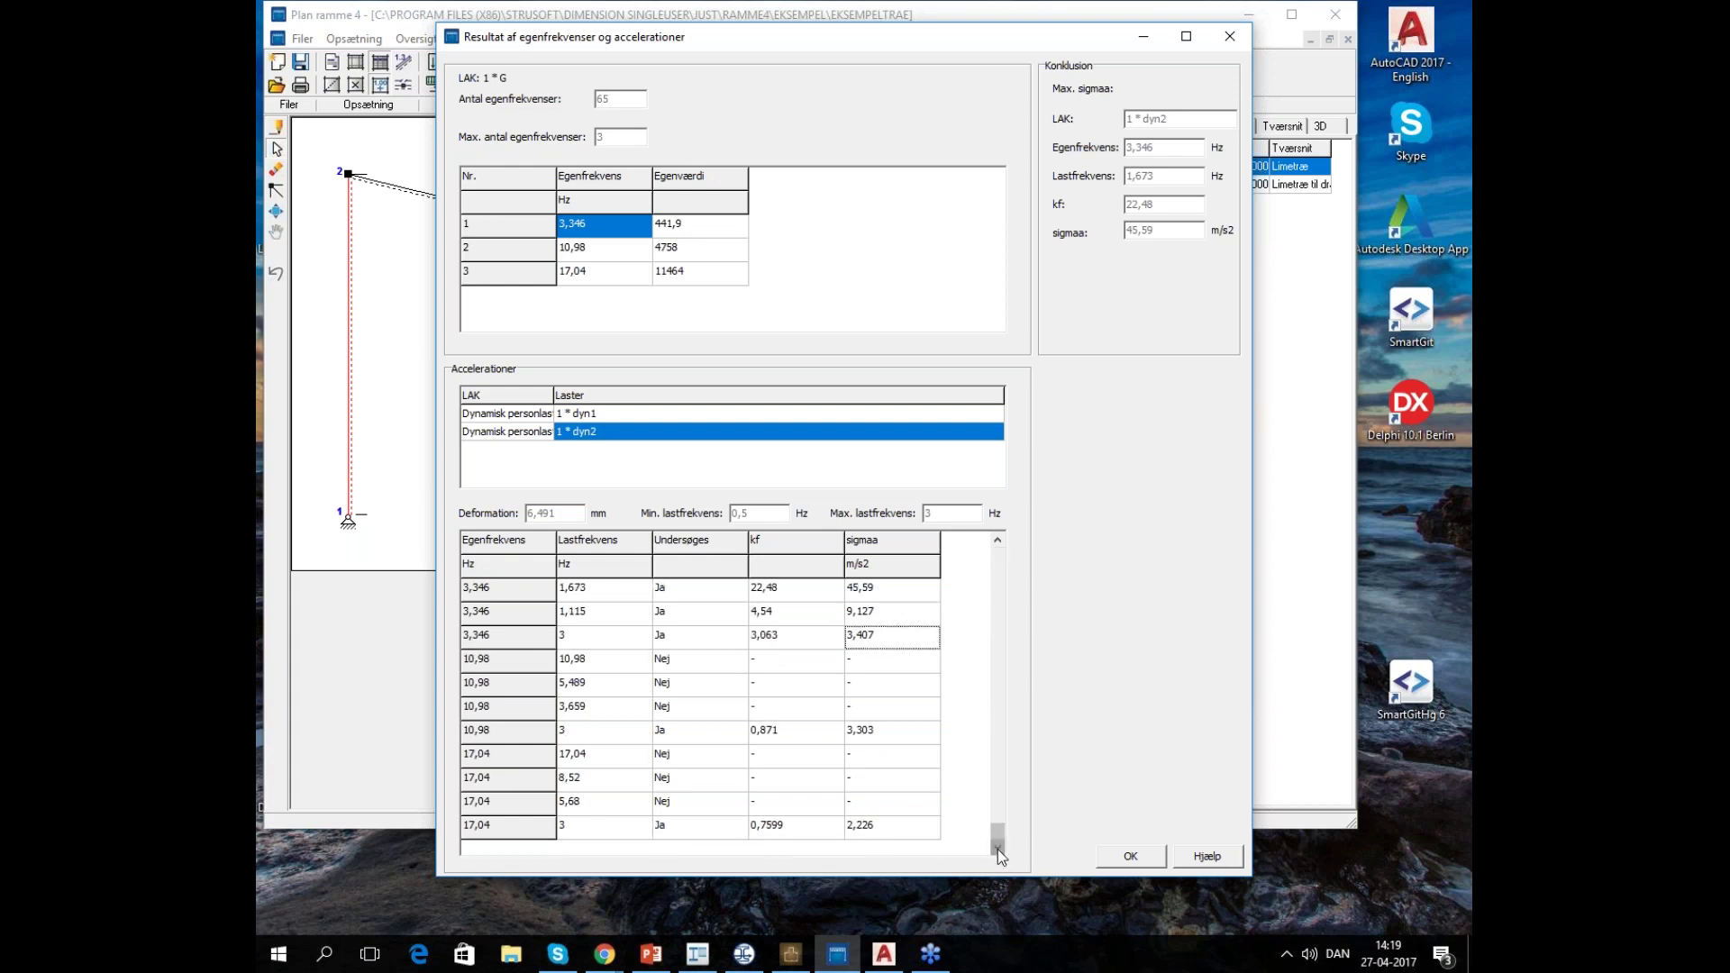
click(998, 539)
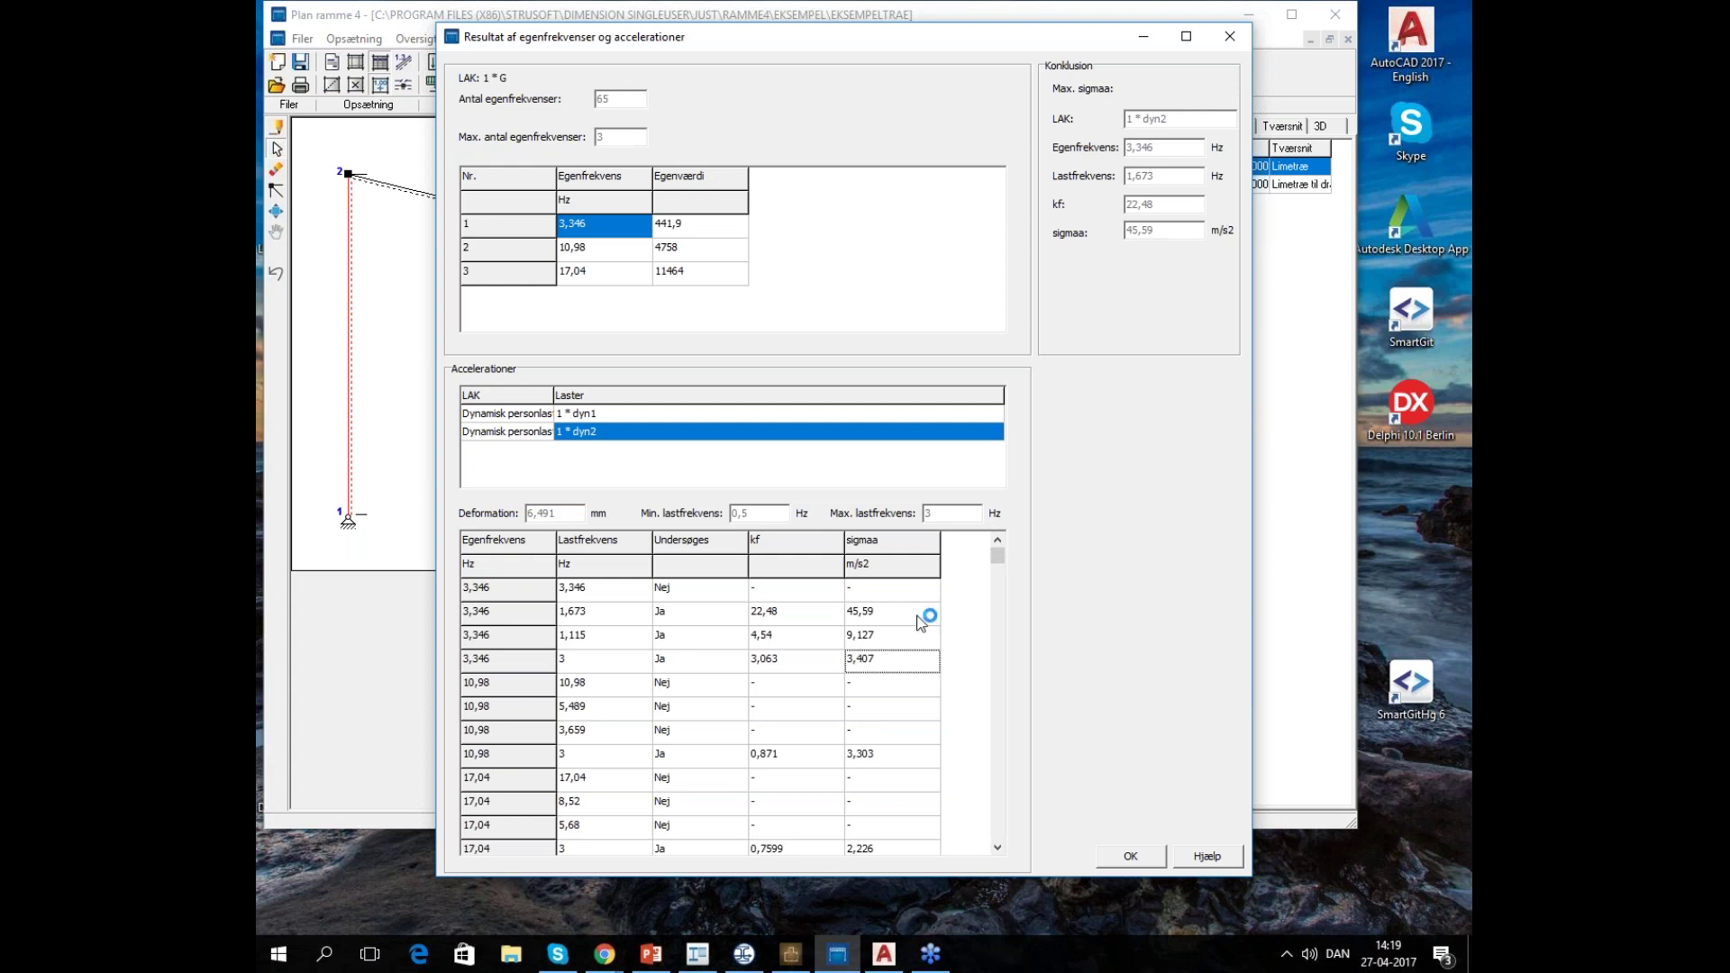
click(889, 611)
click(1131, 857)
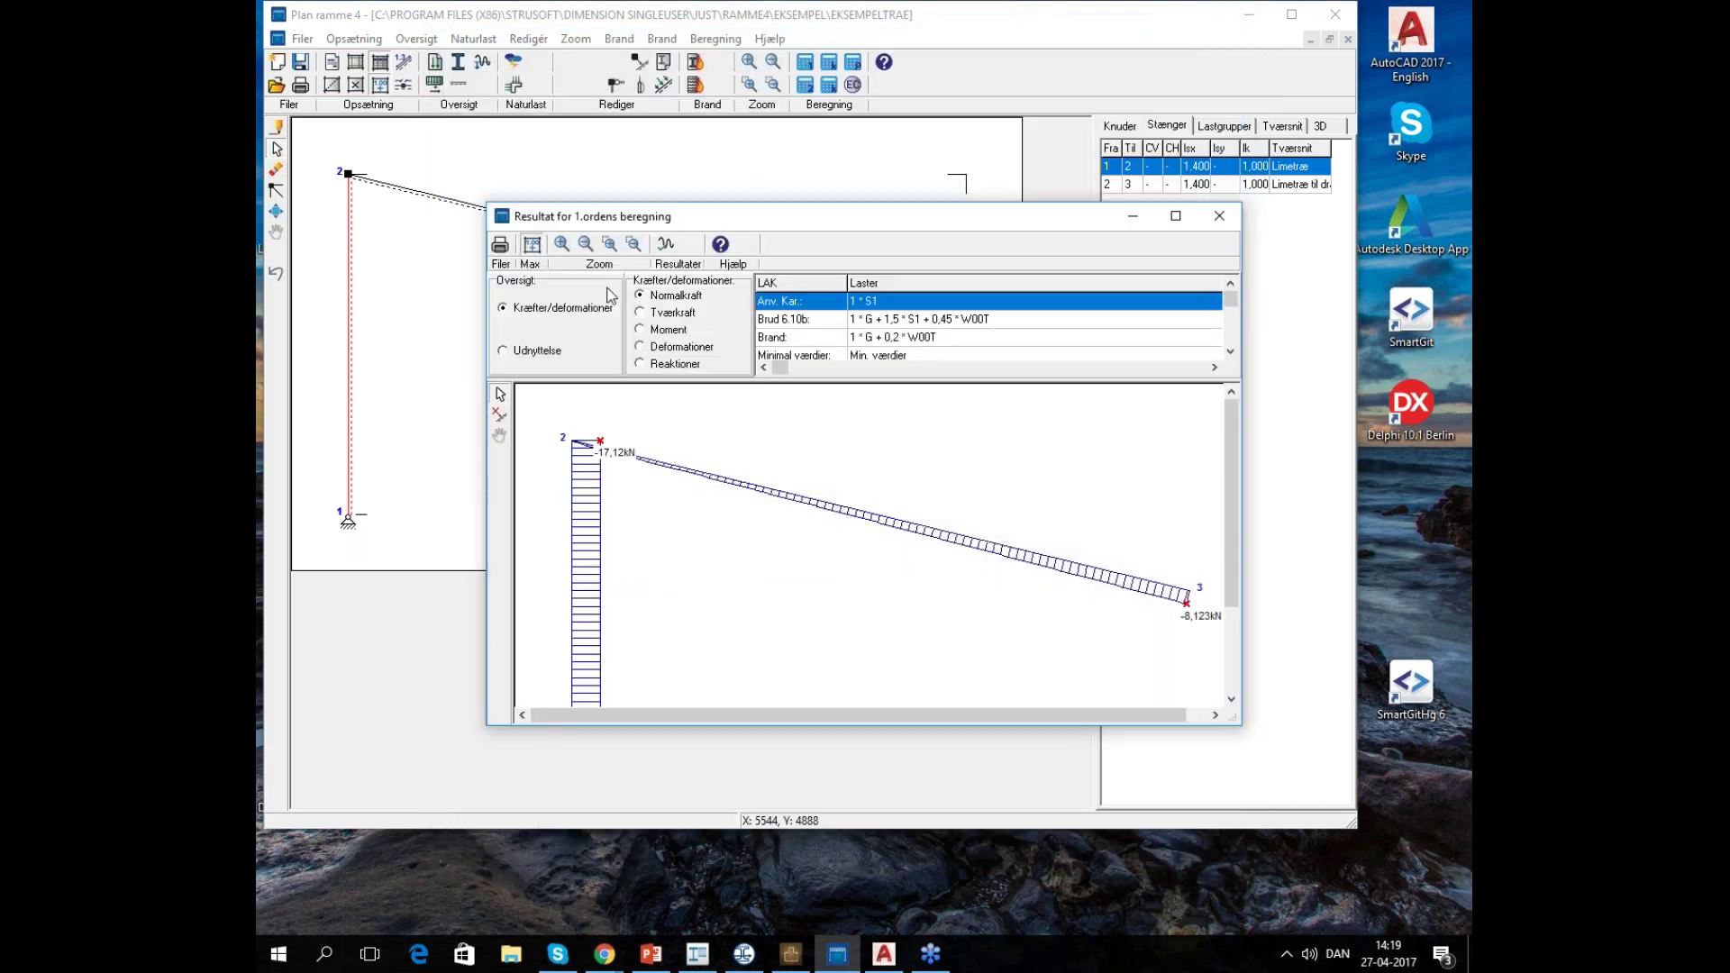
Include the accelerations for 1 * dyn1 and 1 * dyn2 and Lister med accelerationer in the Egenfrekvens print settings
click(502, 247)
click(647, 127)
click(647, 127)
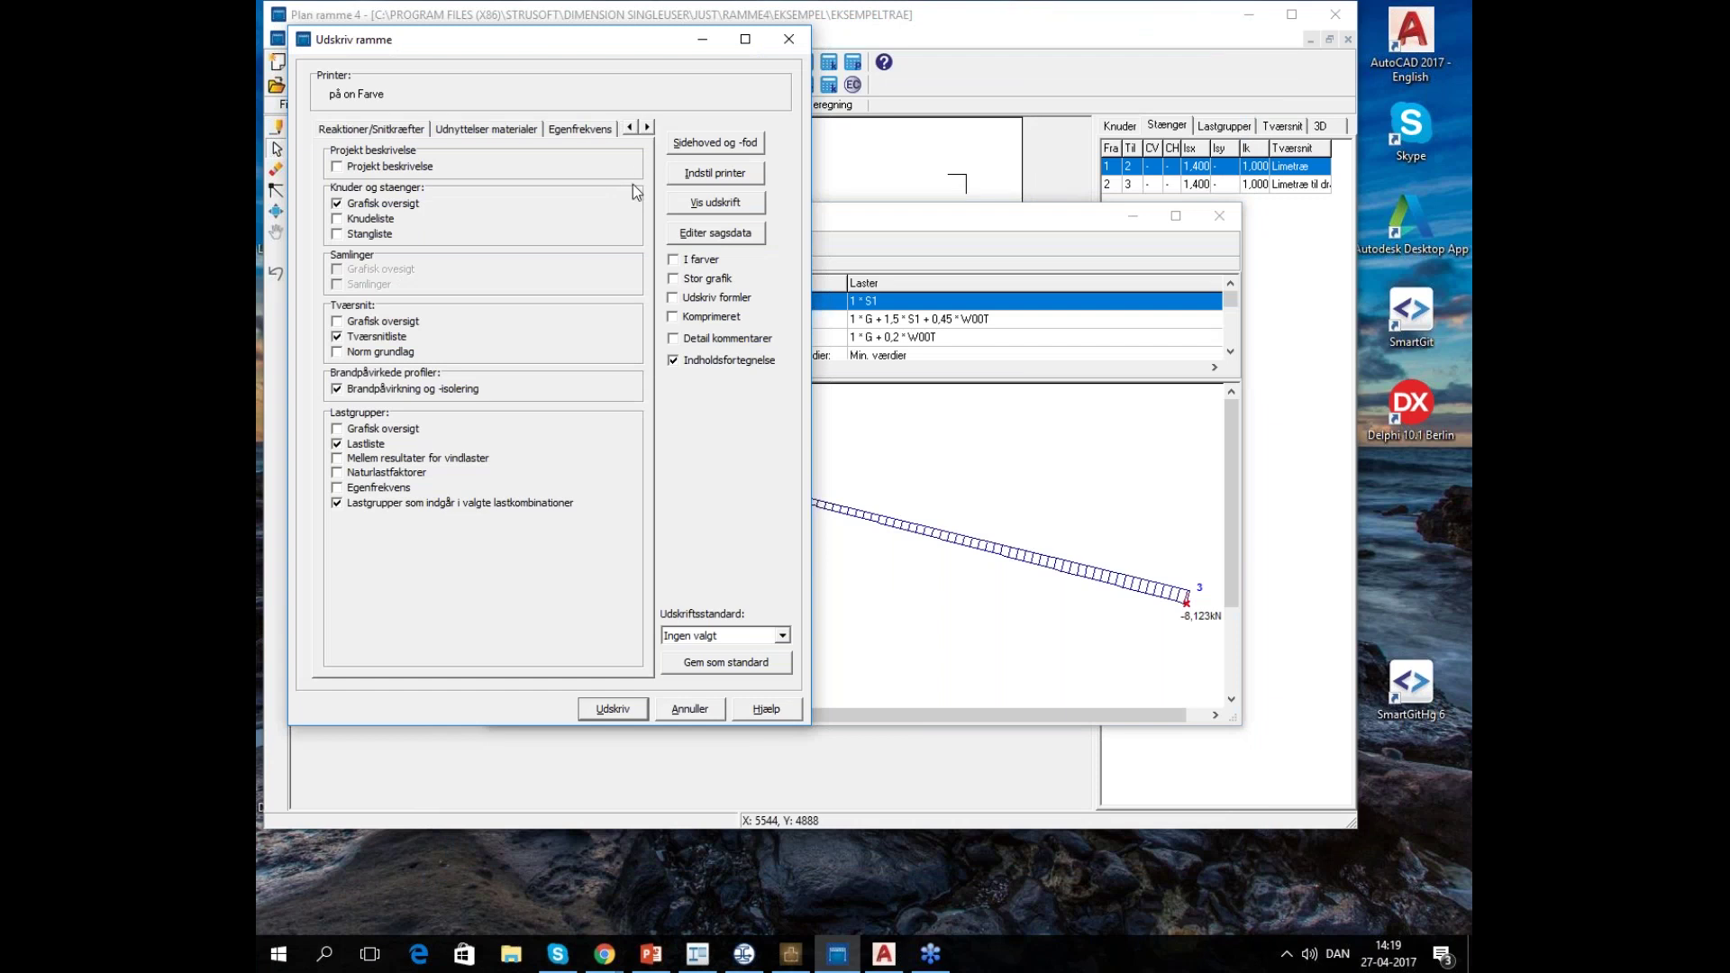
click(569, 131)
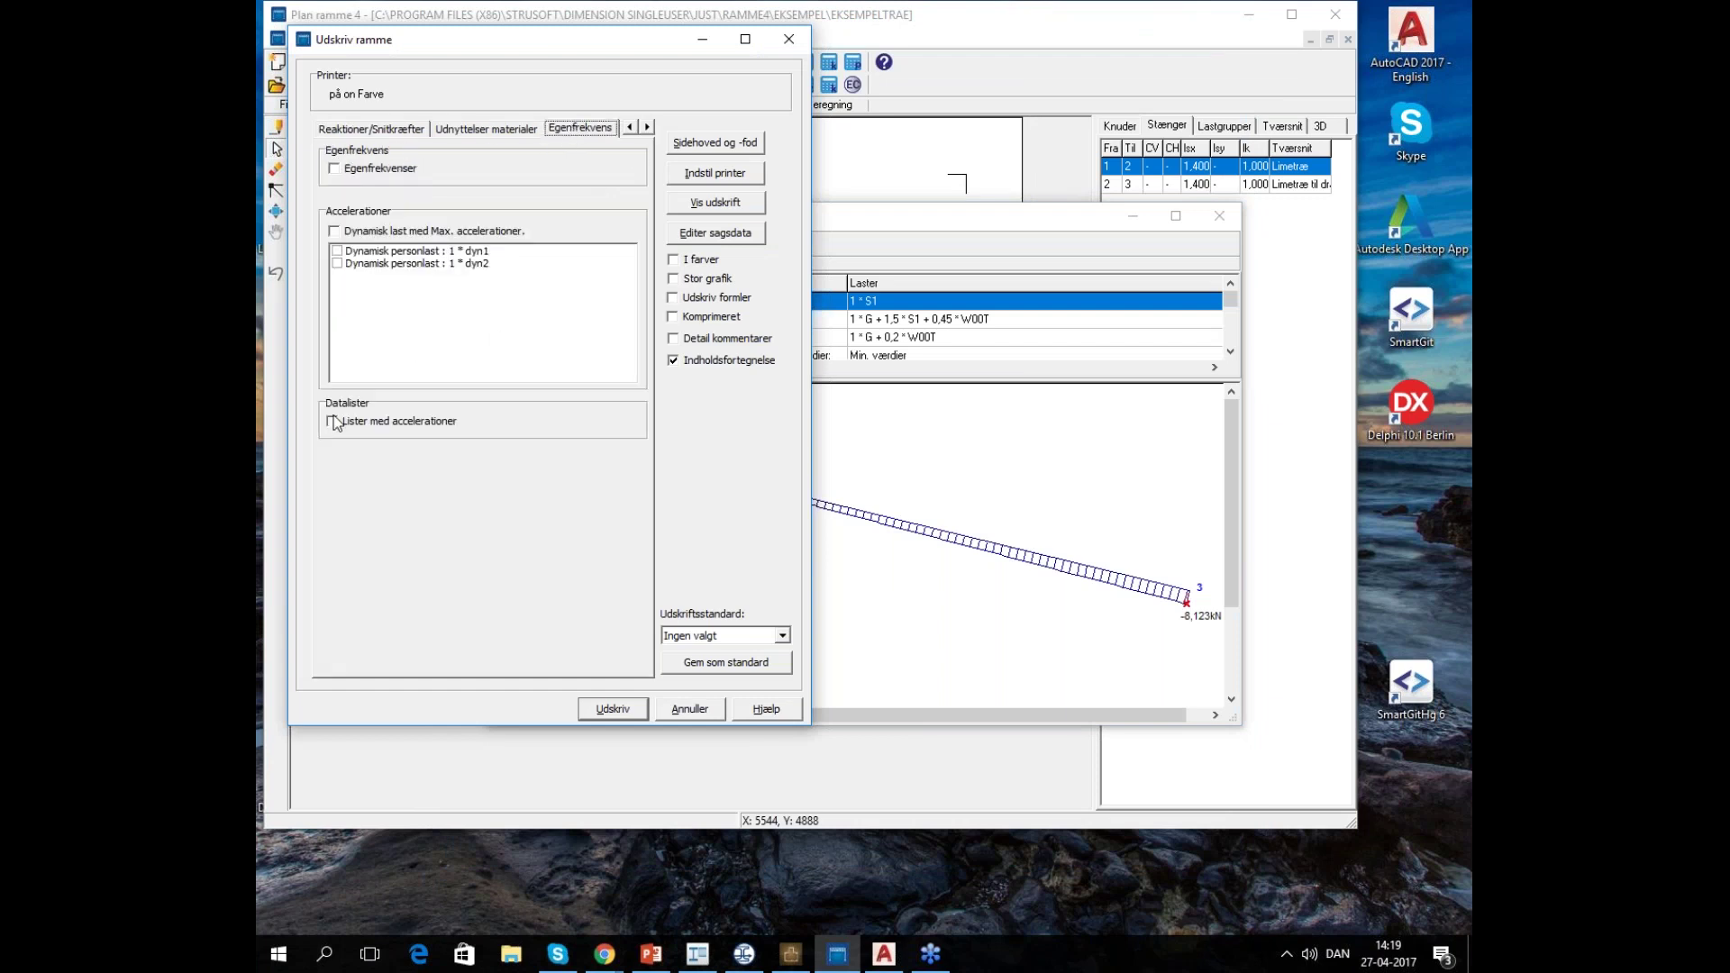
click(337, 252)
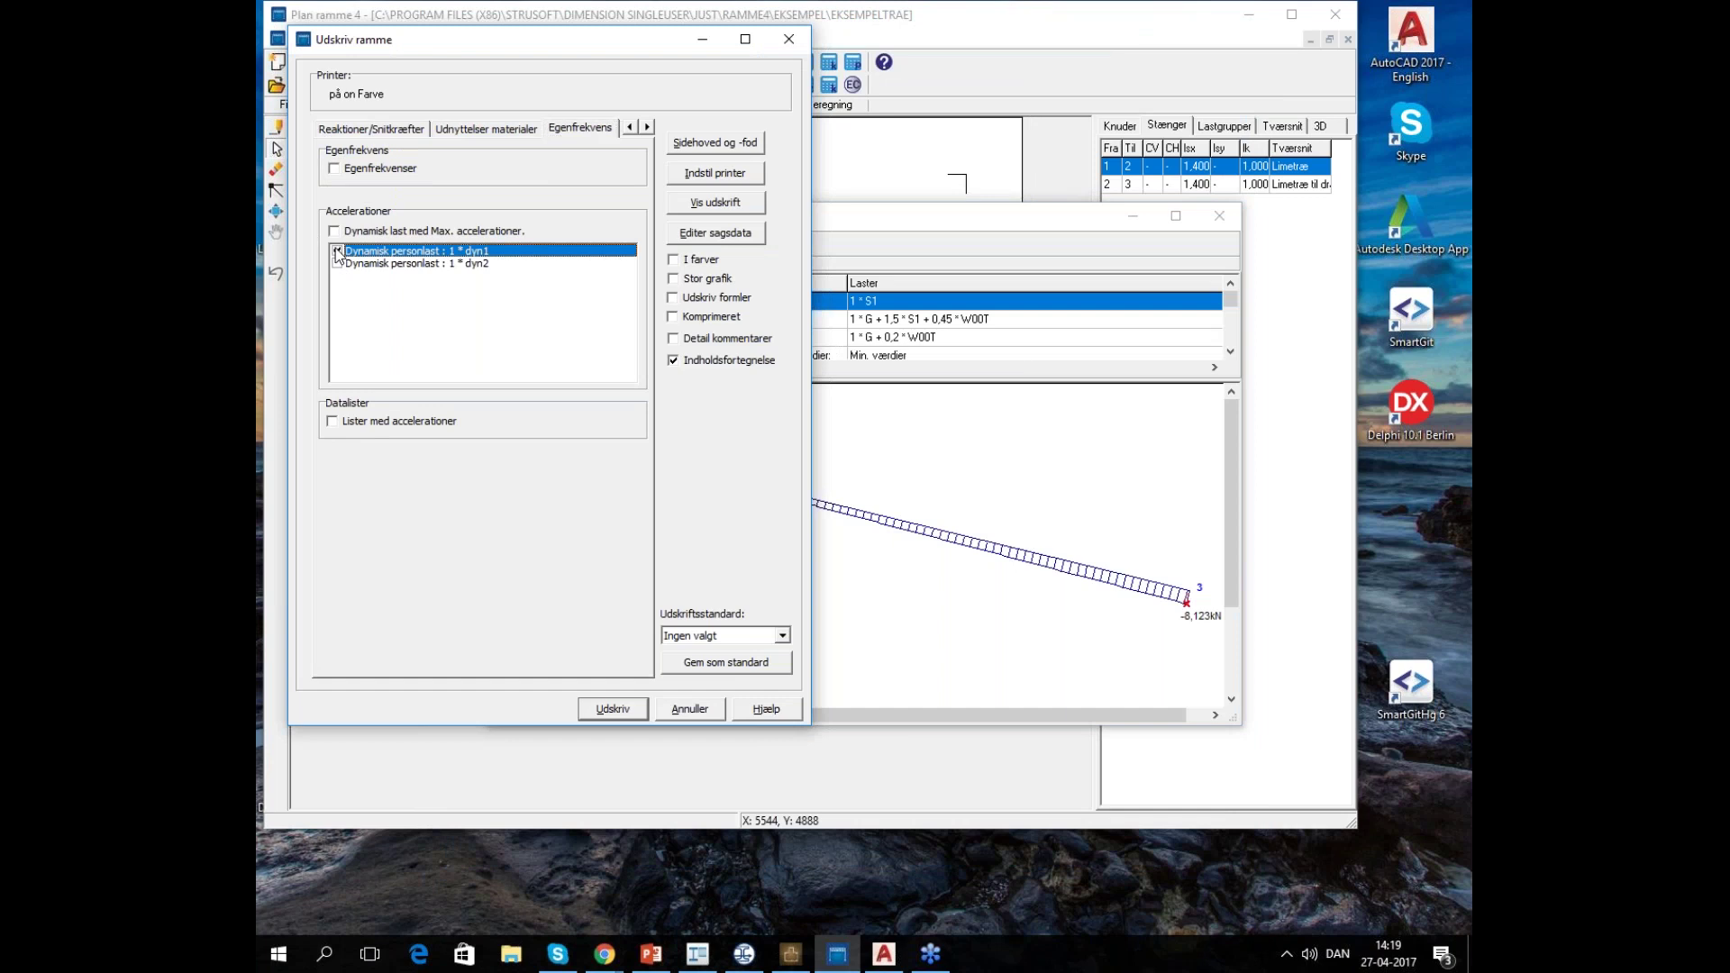
click(338, 264)
click(340, 252)
click(330, 423)
Preview the printout, check the acceleration tables in its natural frequency results section, and close the preview
click(484, 129)
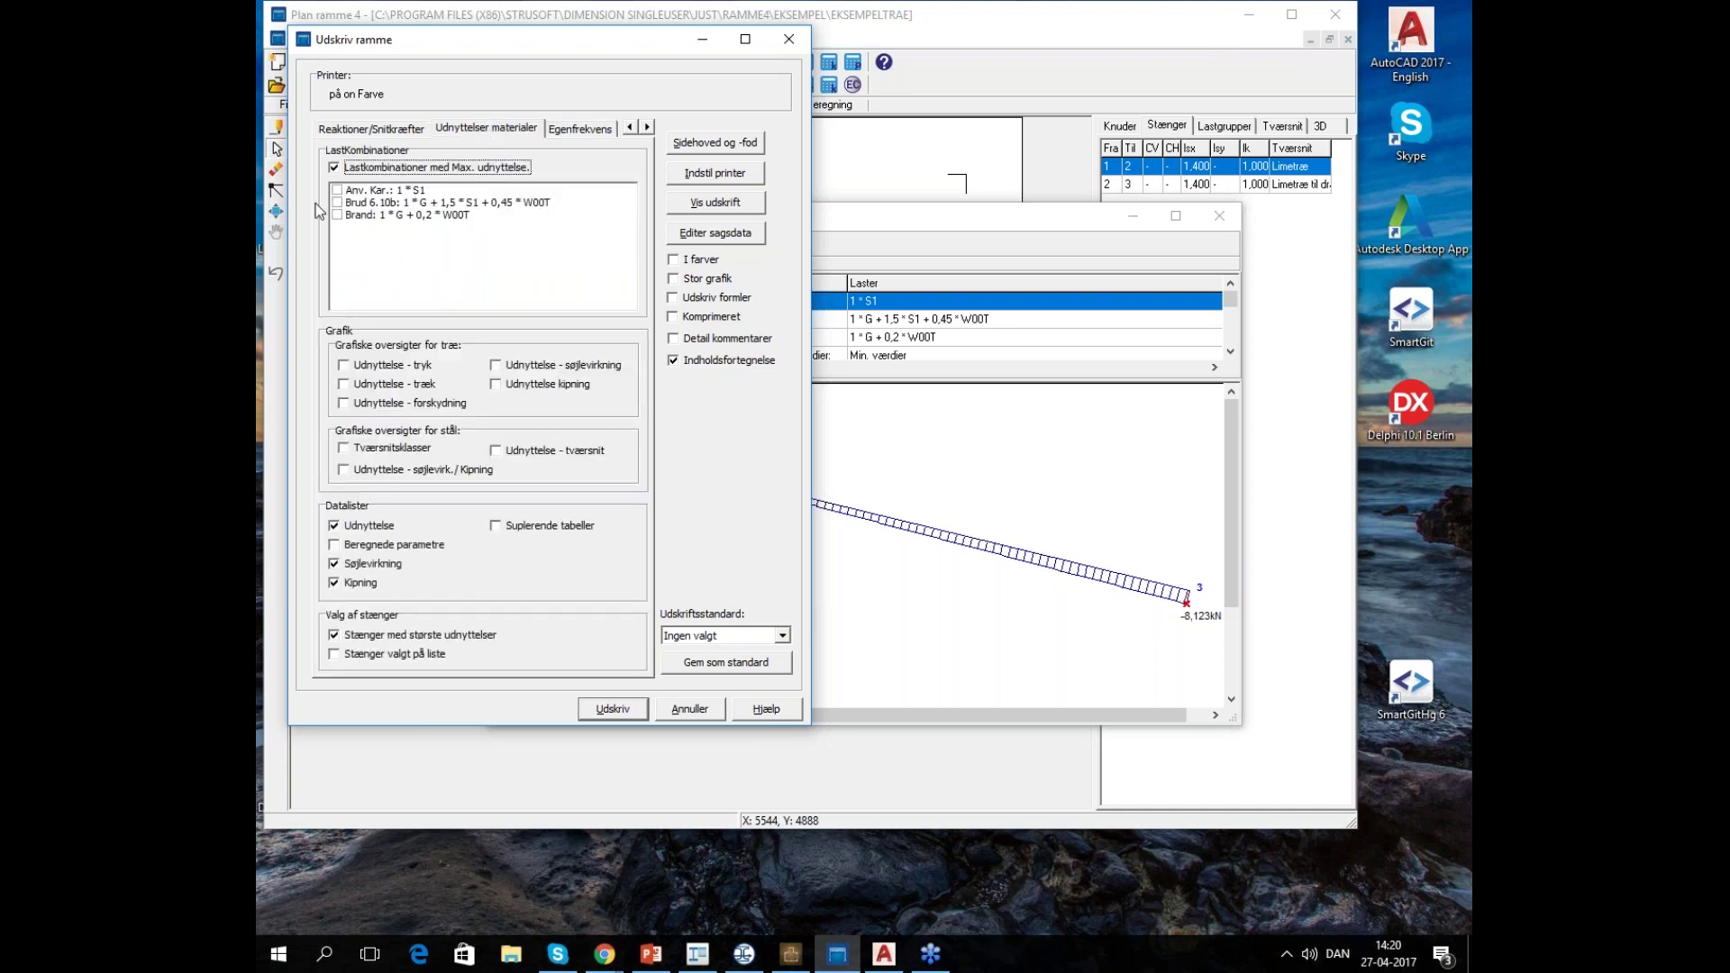
click(722, 202)
click(387, 234)
mouse_move(1365, 220)
mouse_down()
mouse_move(1366, 273)
mouse_move(1368, 230)
mouse_up()
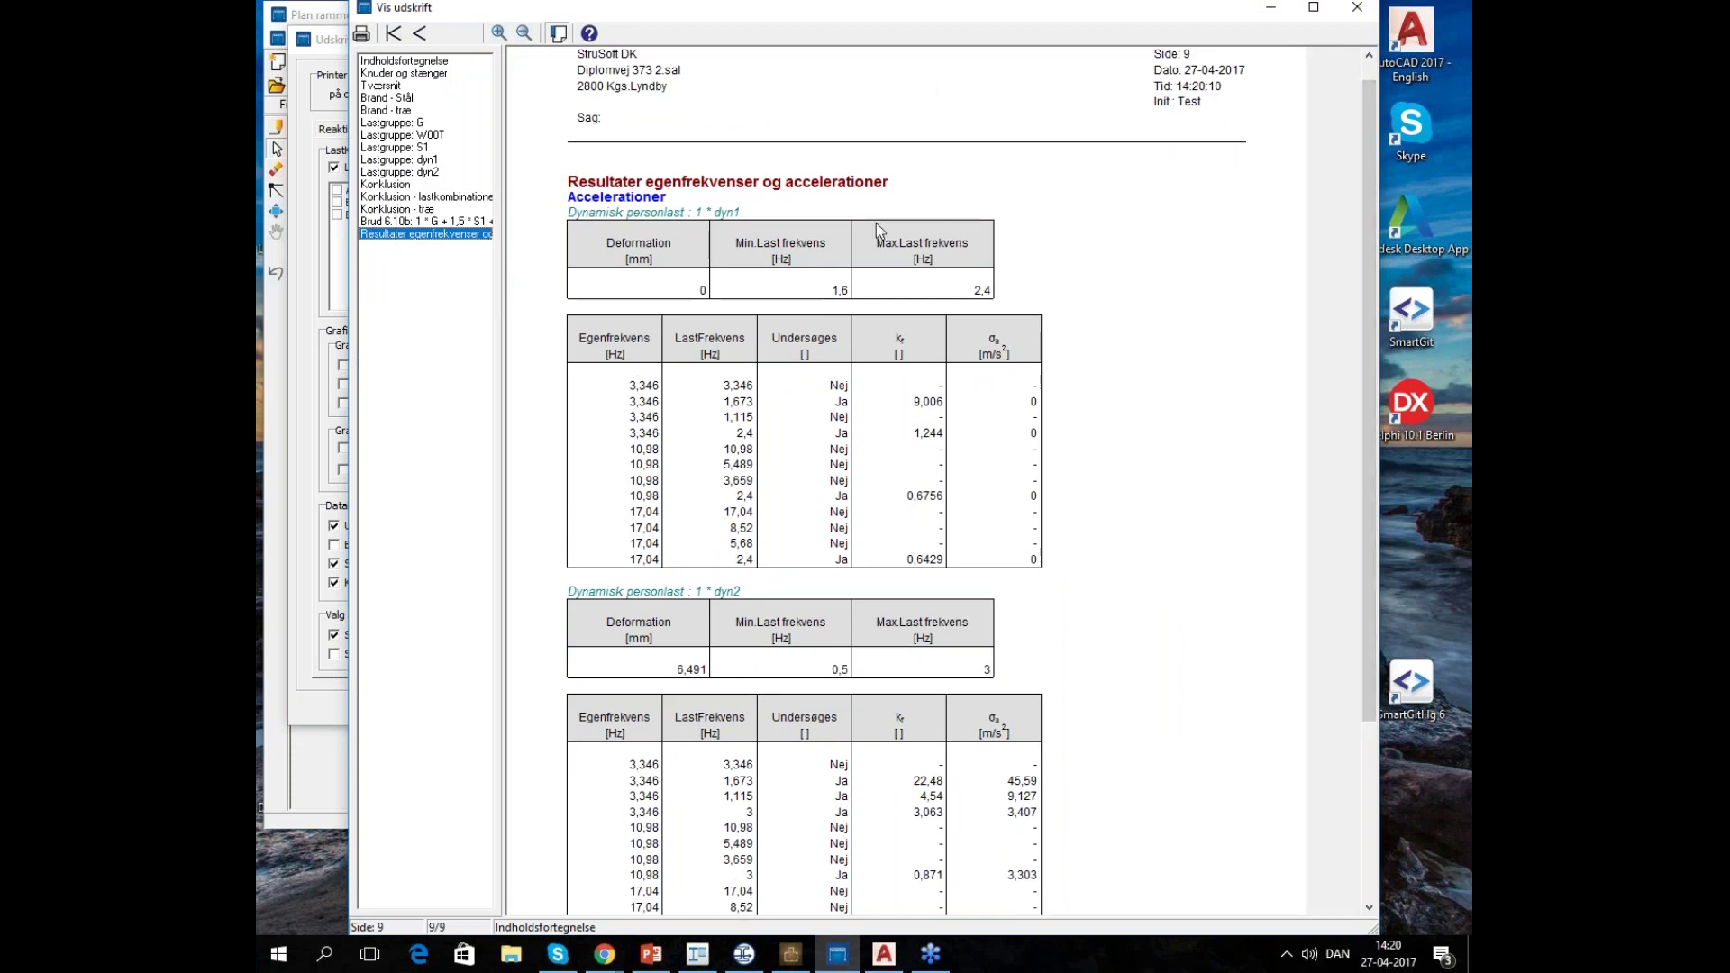
drag(1366, 258, 1366, 238)
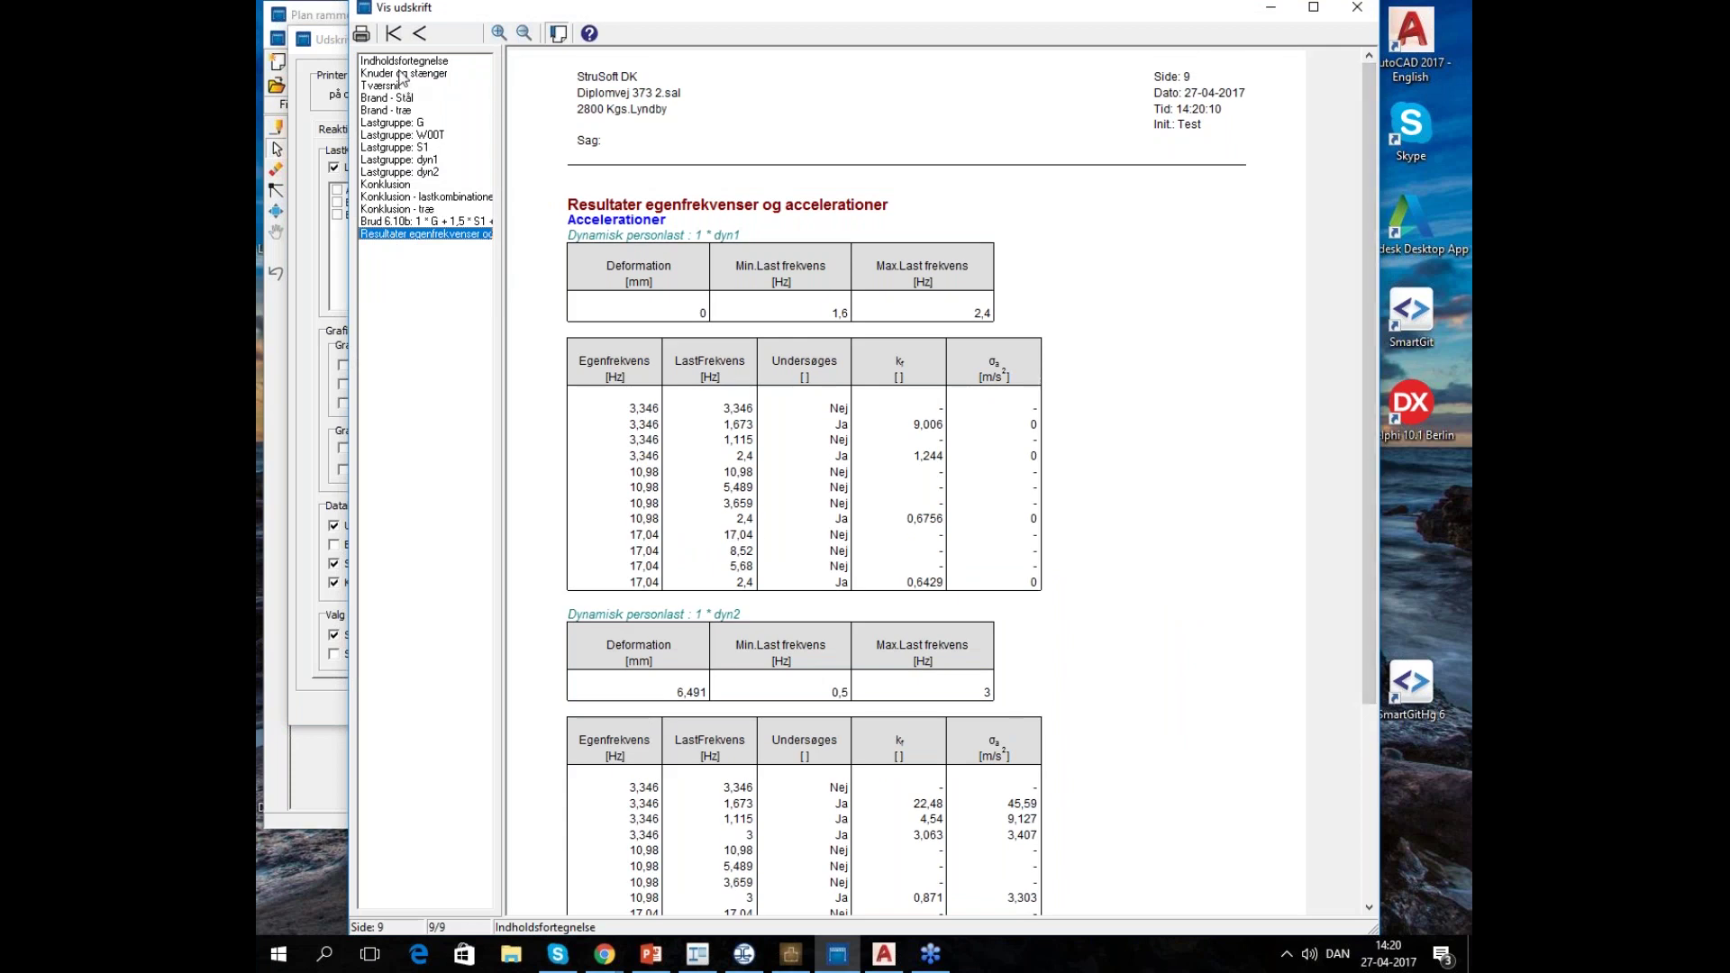
click(1358, 11)
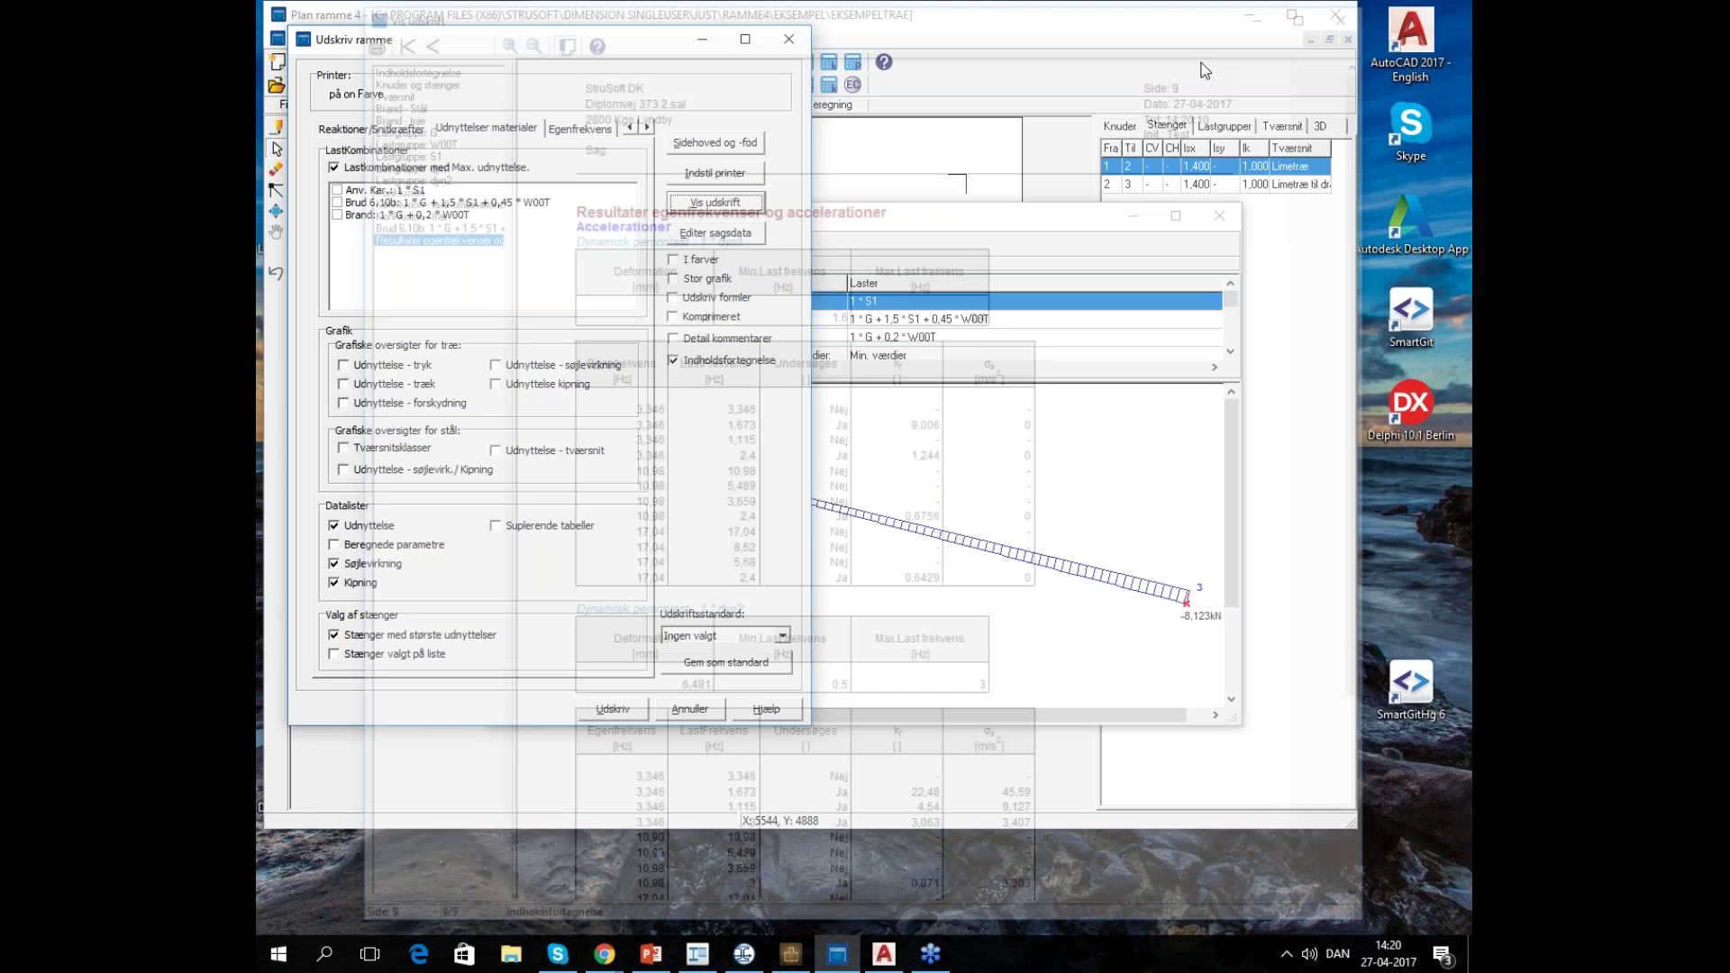
Include Max egenfrekvenser og accelerationer in the Konklusion part of the printout
click(383, 131)
click(630, 127)
click(377, 133)
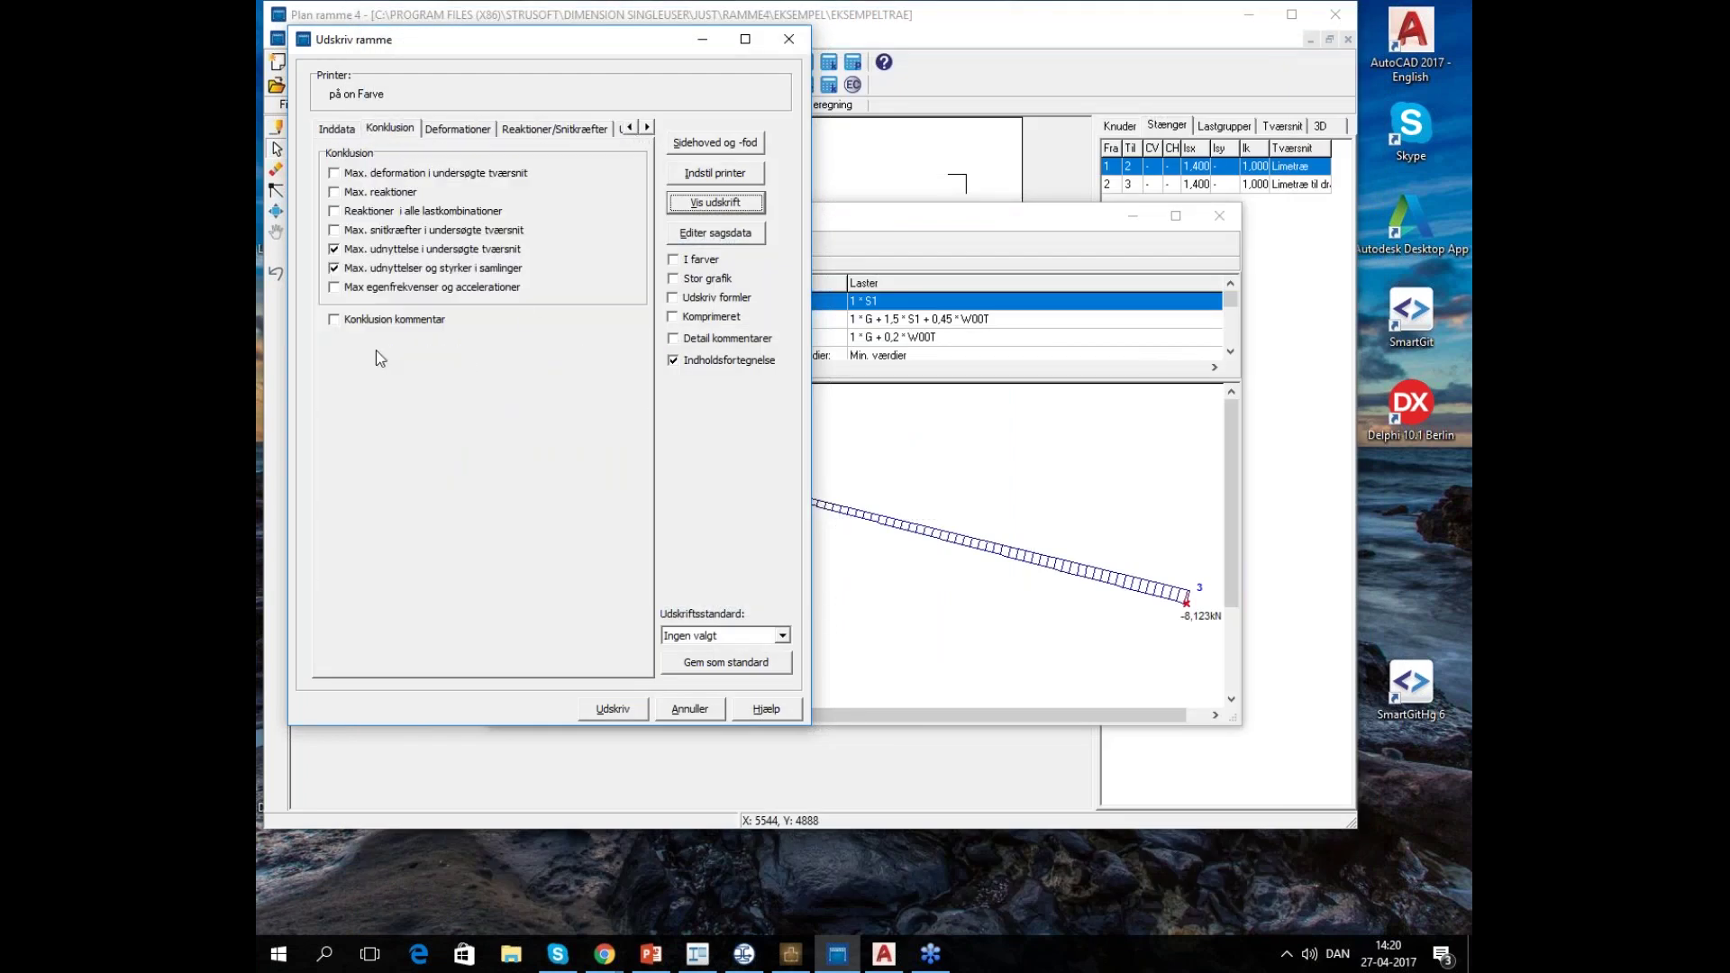
click(332, 287)
Review the Konklusion - Egenfrekvens section in the print preview, and close the preview, print settings and calculation results
click(711, 206)
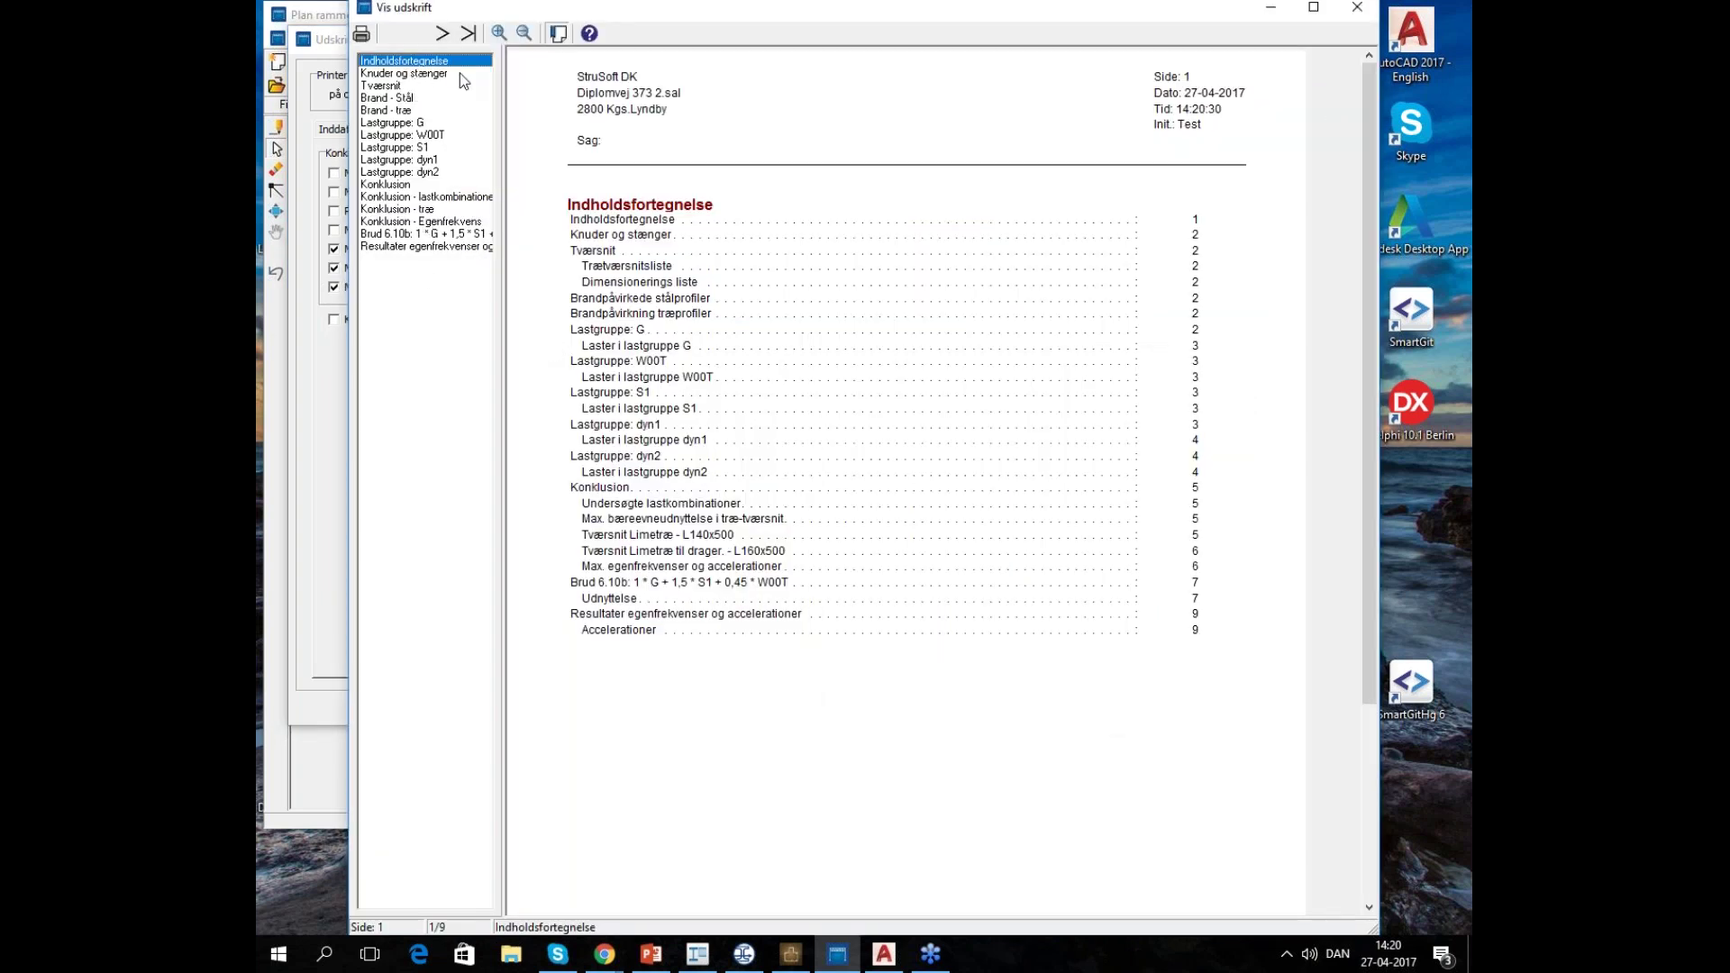
click(444, 223)
drag(1370, 591, 1370, 786)
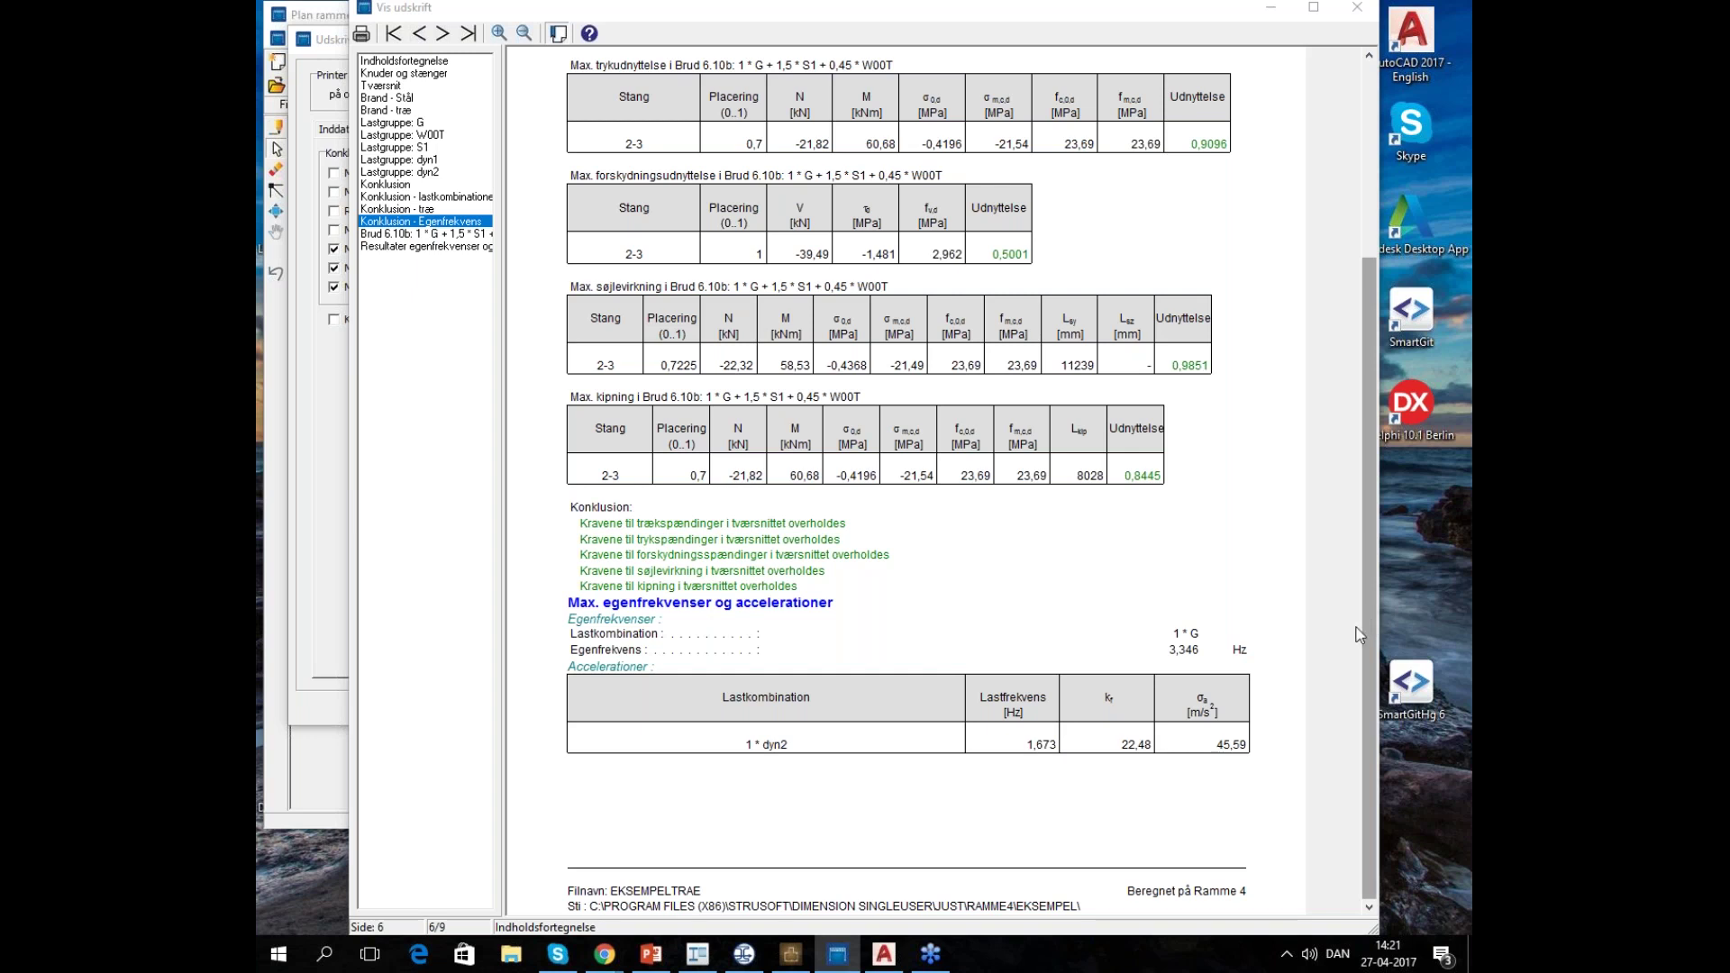
click(1360, 16)
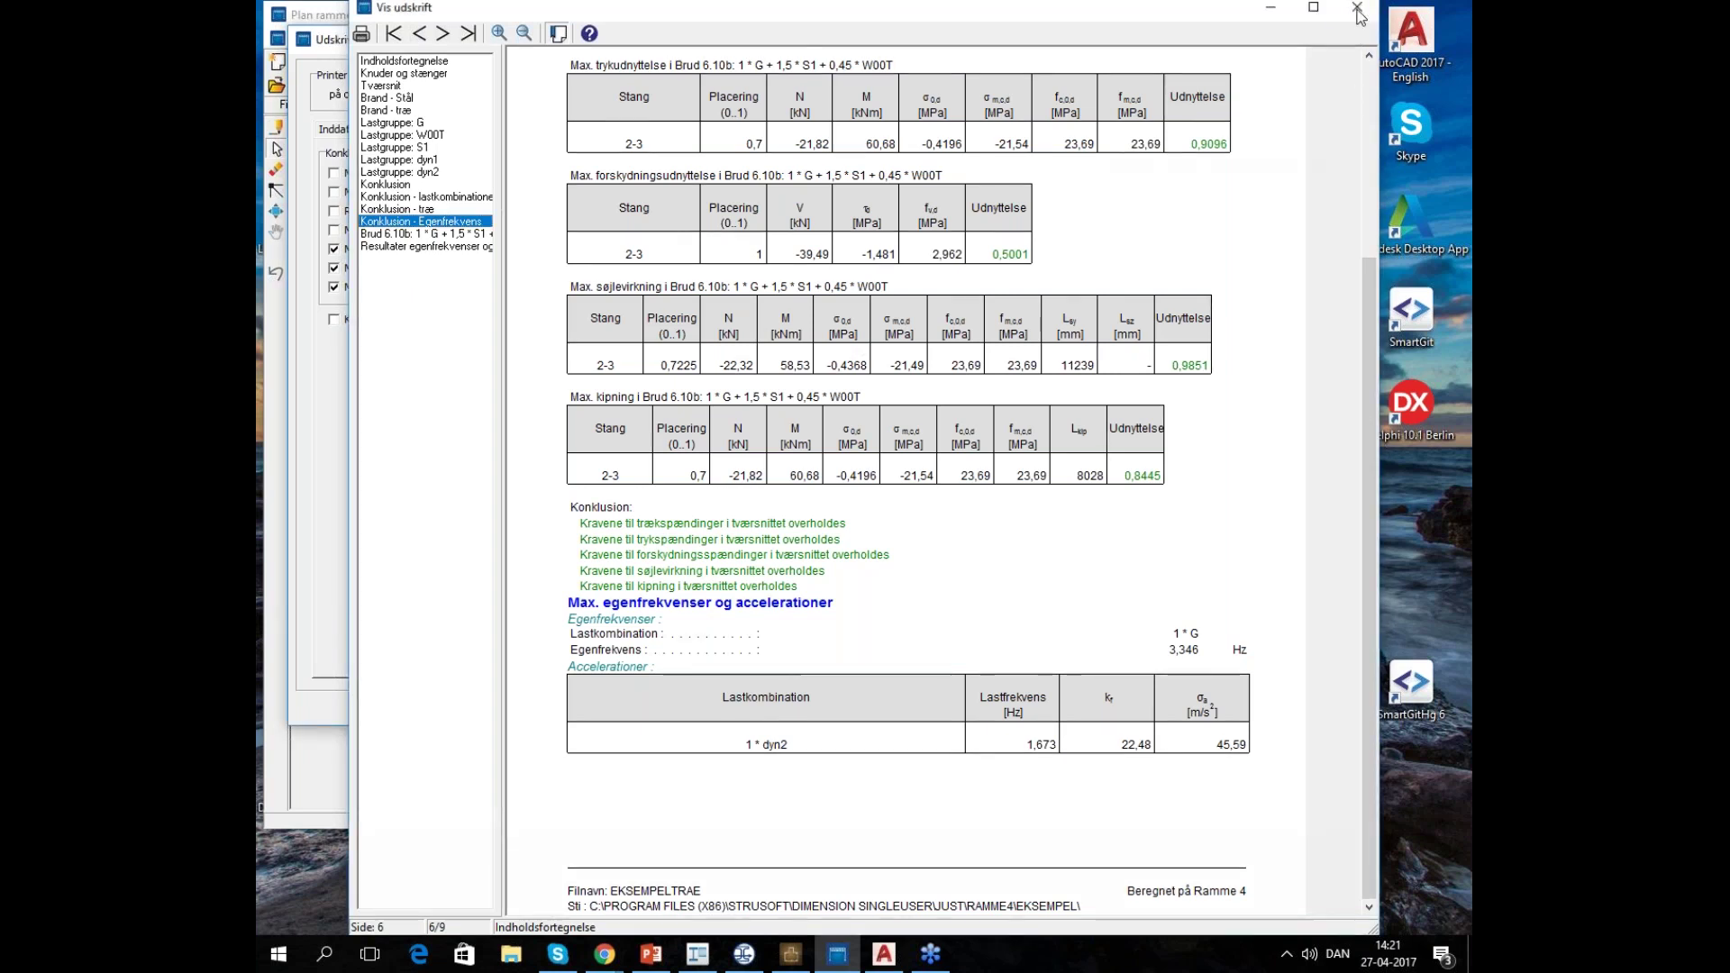
click(1360, 11)
click(786, 45)
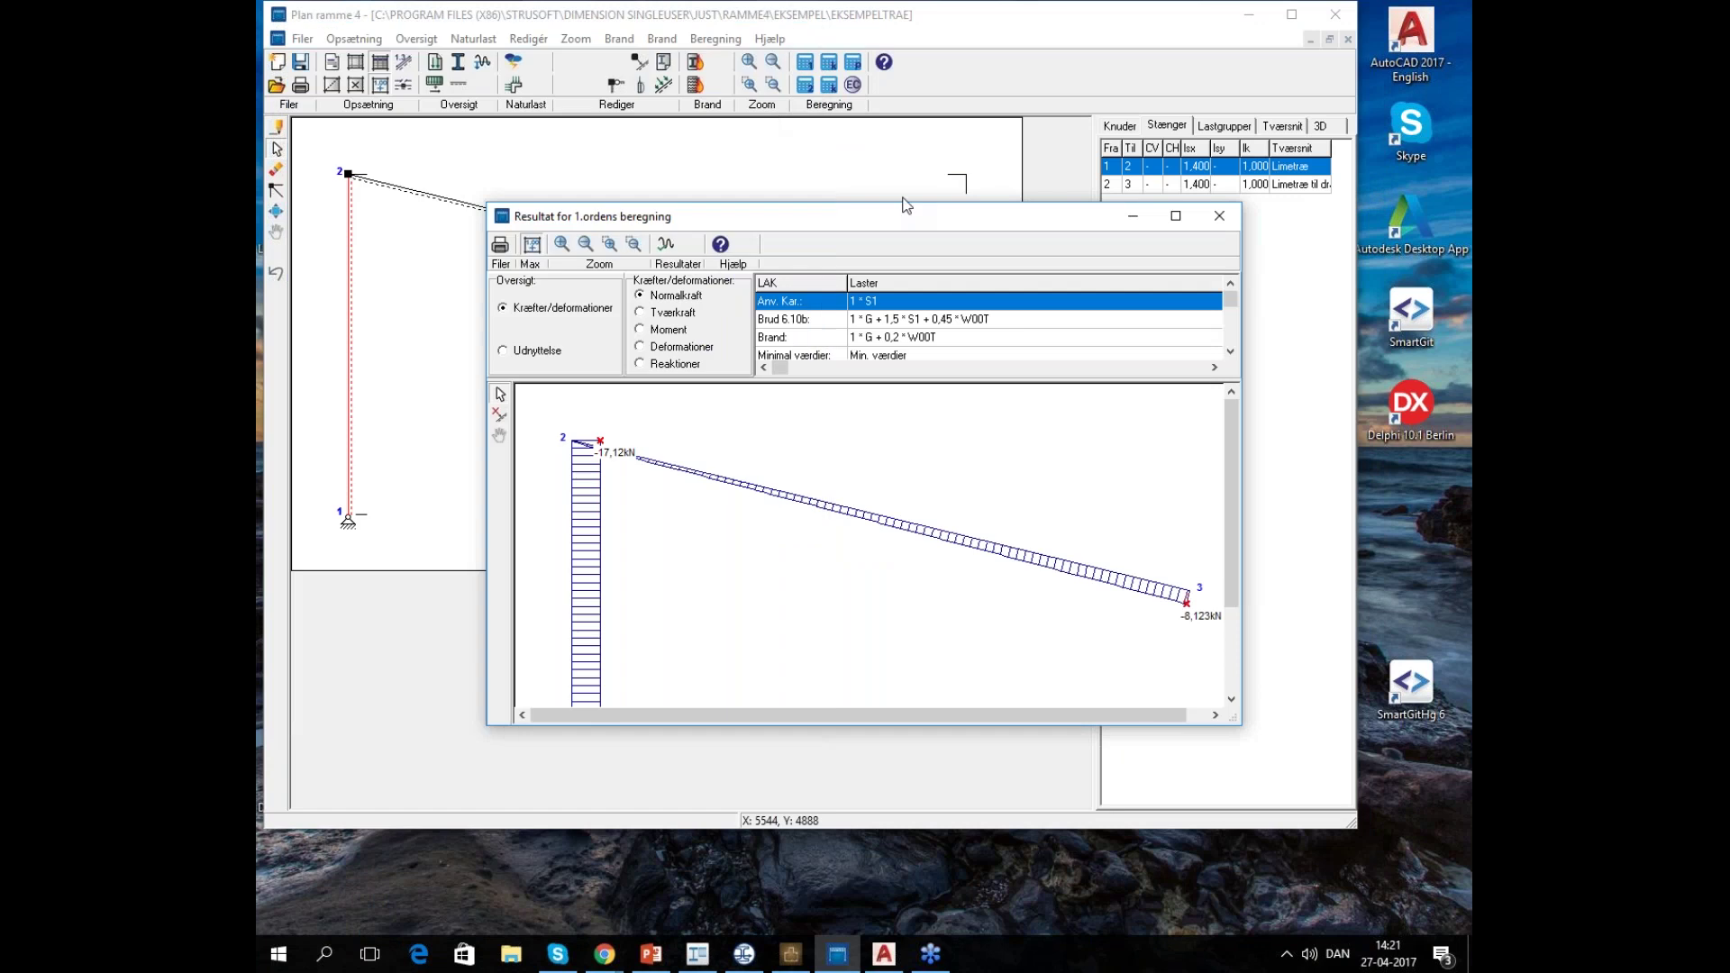
click(1222, 223)
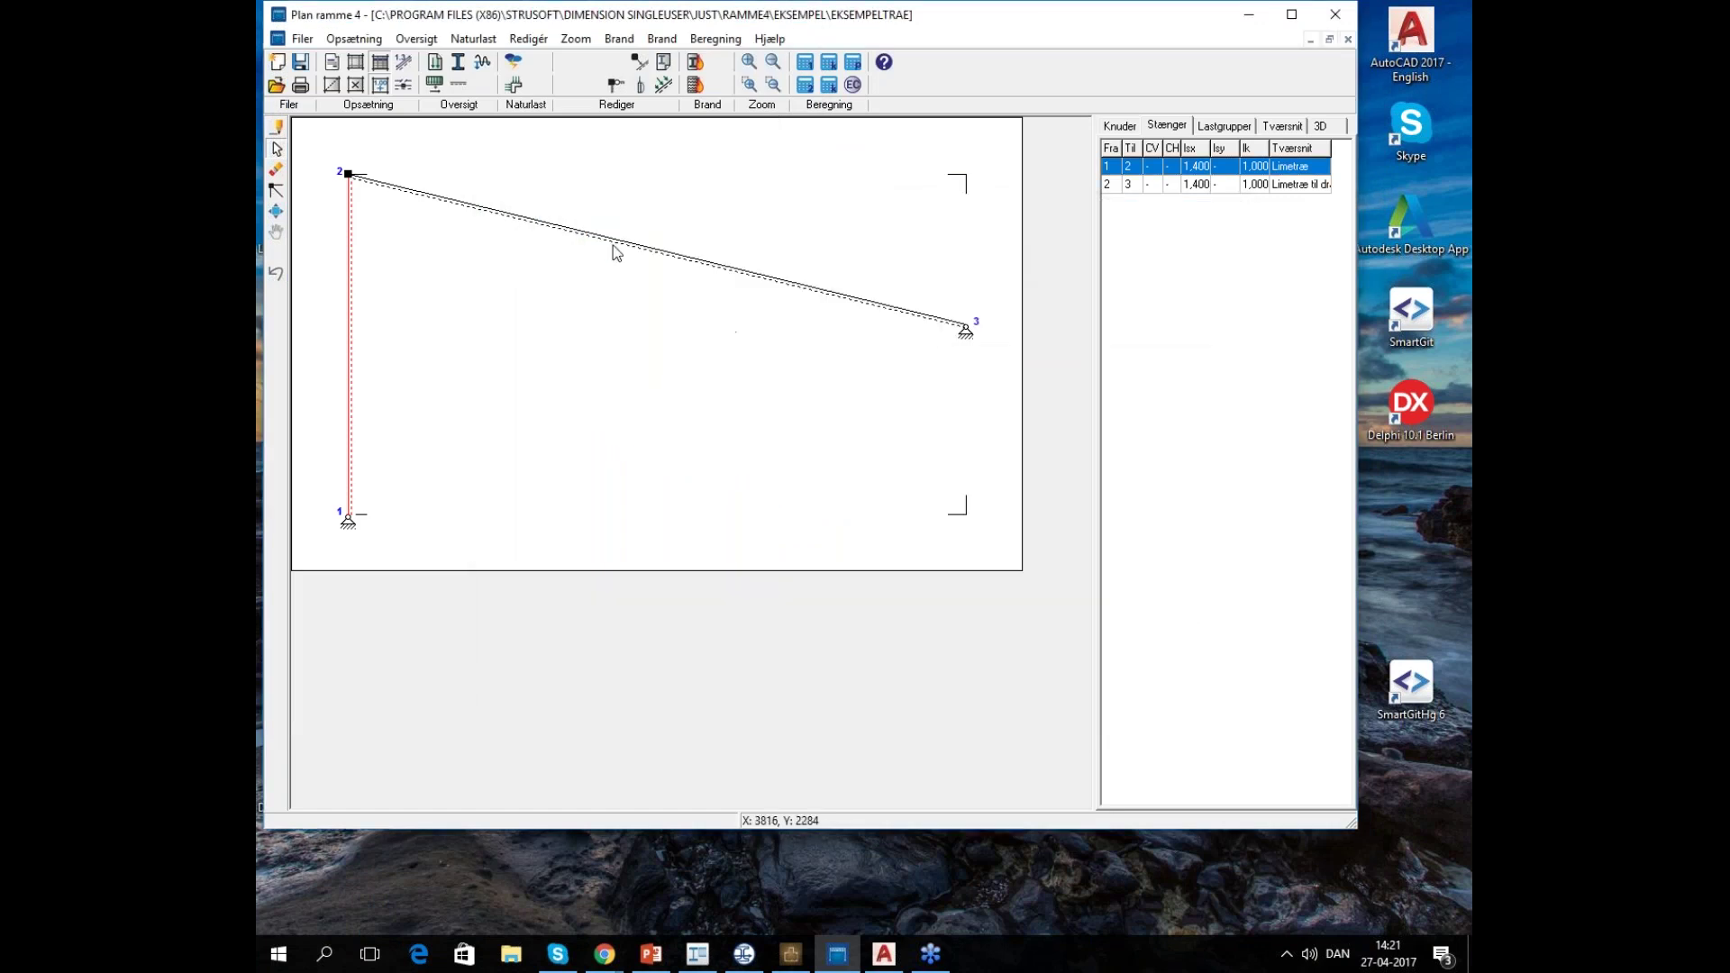
click(302, 39)
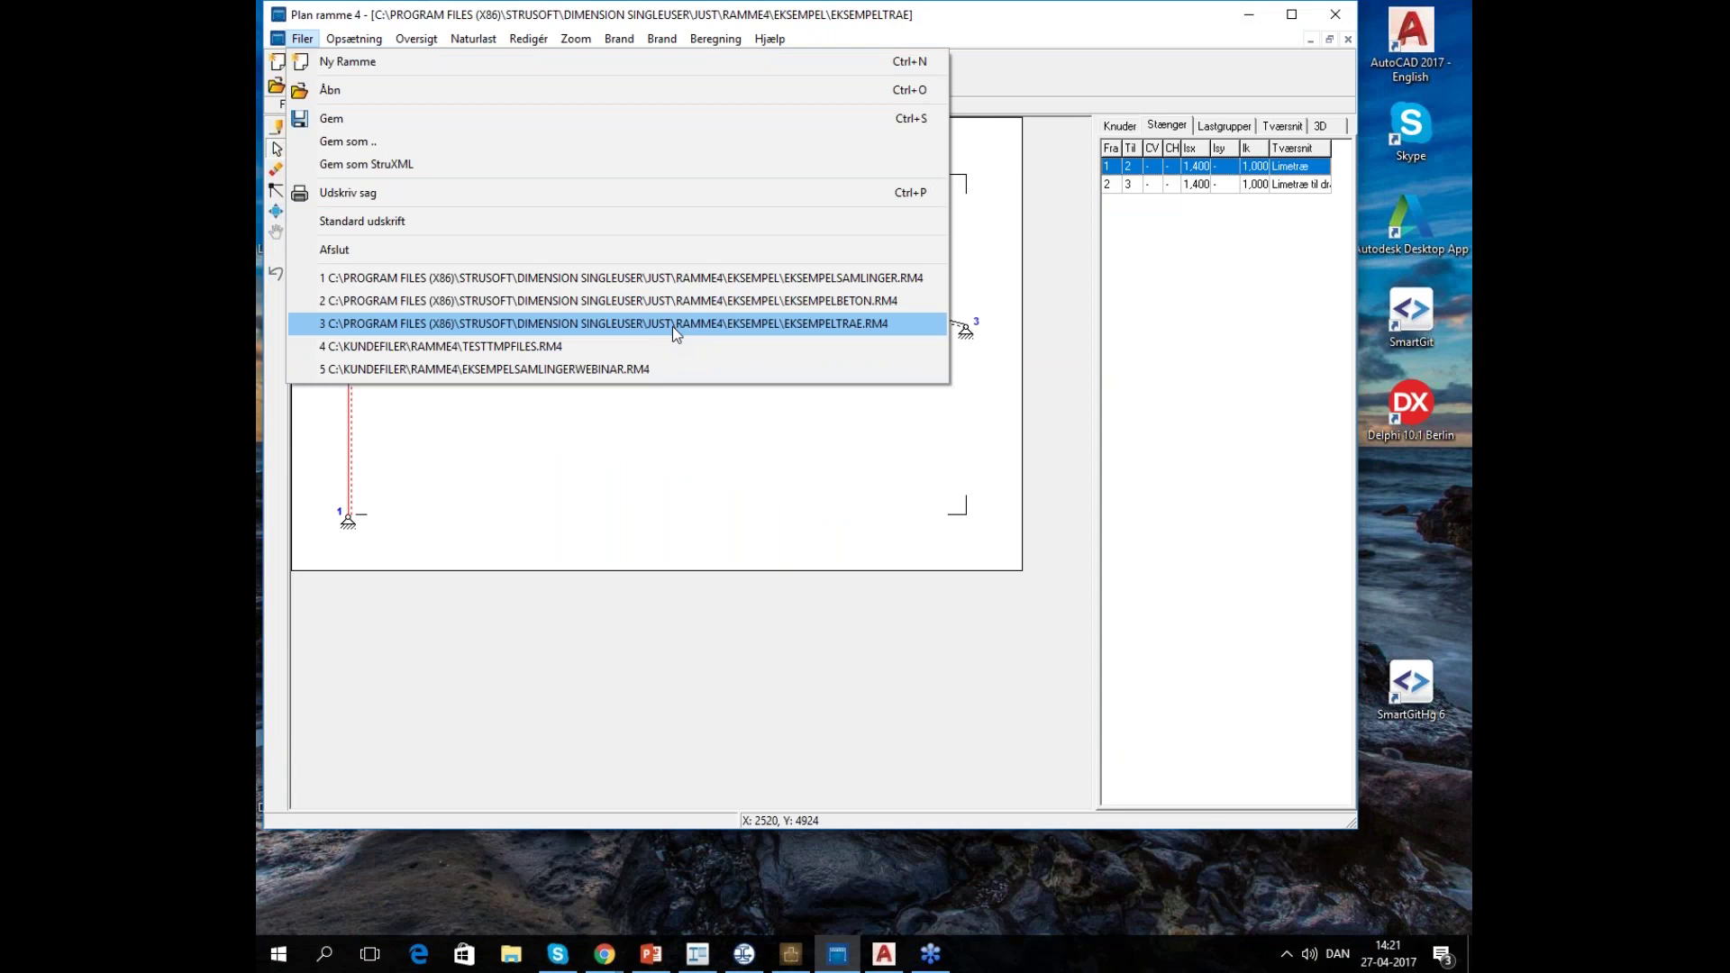
click(952, 478)
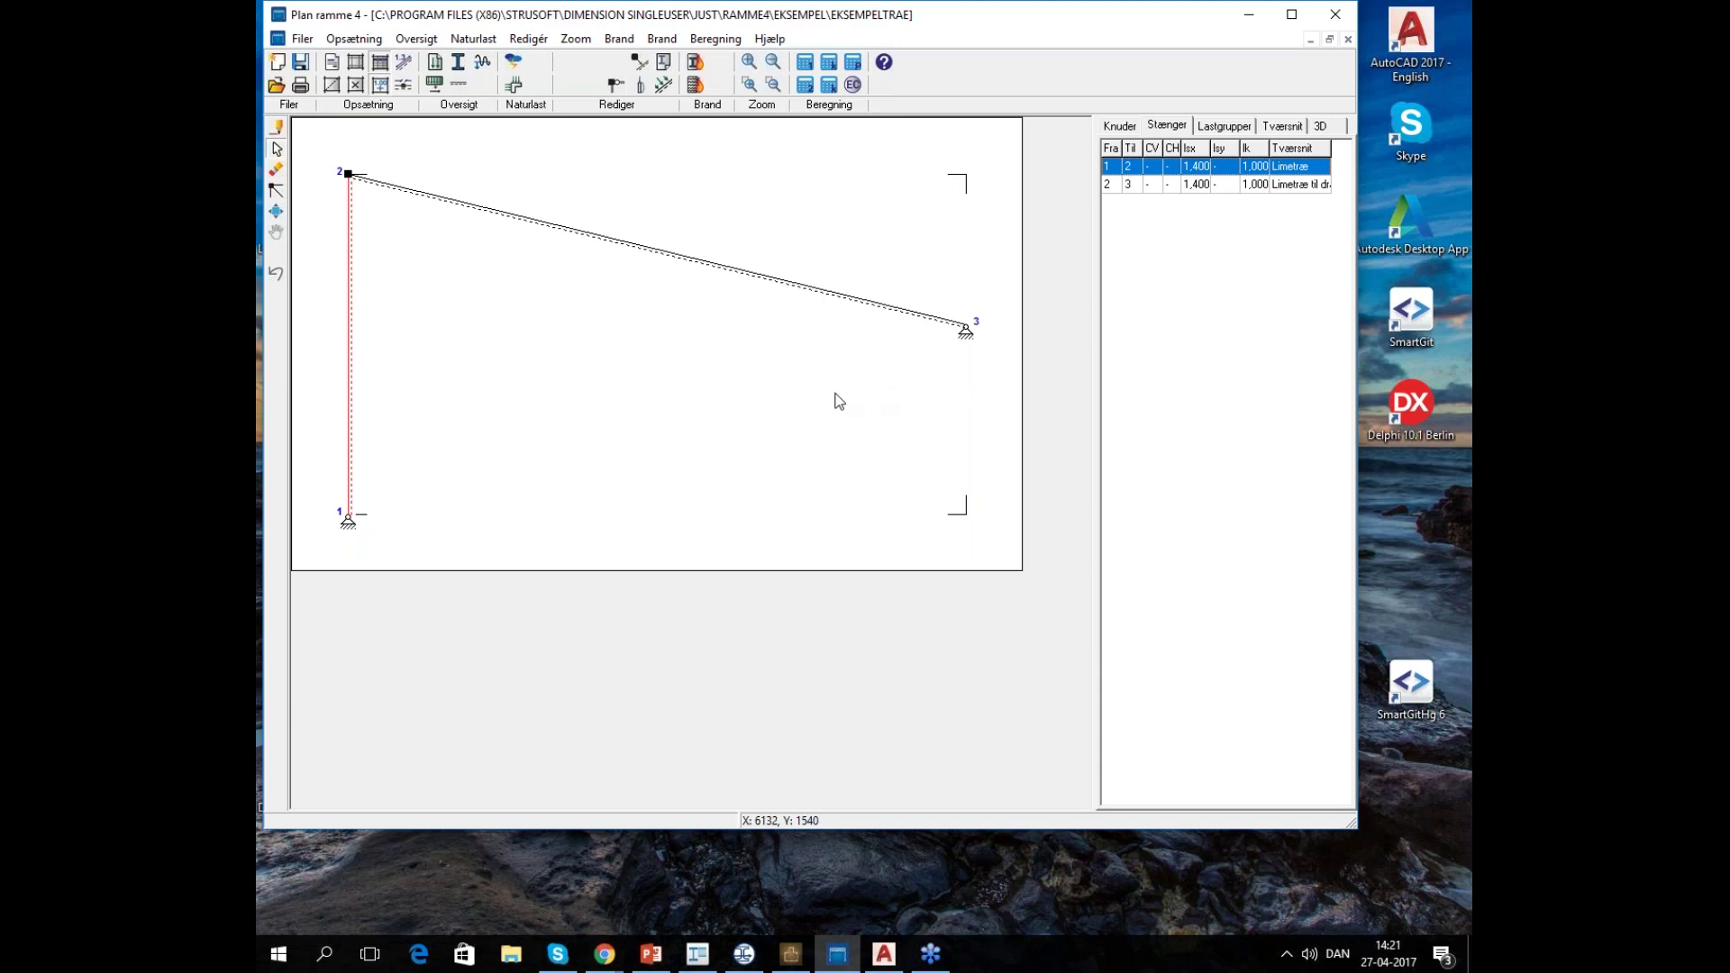
Set the column (bar 1-2) to be checked for buckling in and perpendicular to the plane, with perpendicular factor 1,3 and Kipnings længde 1,2
double_click(351, 336)
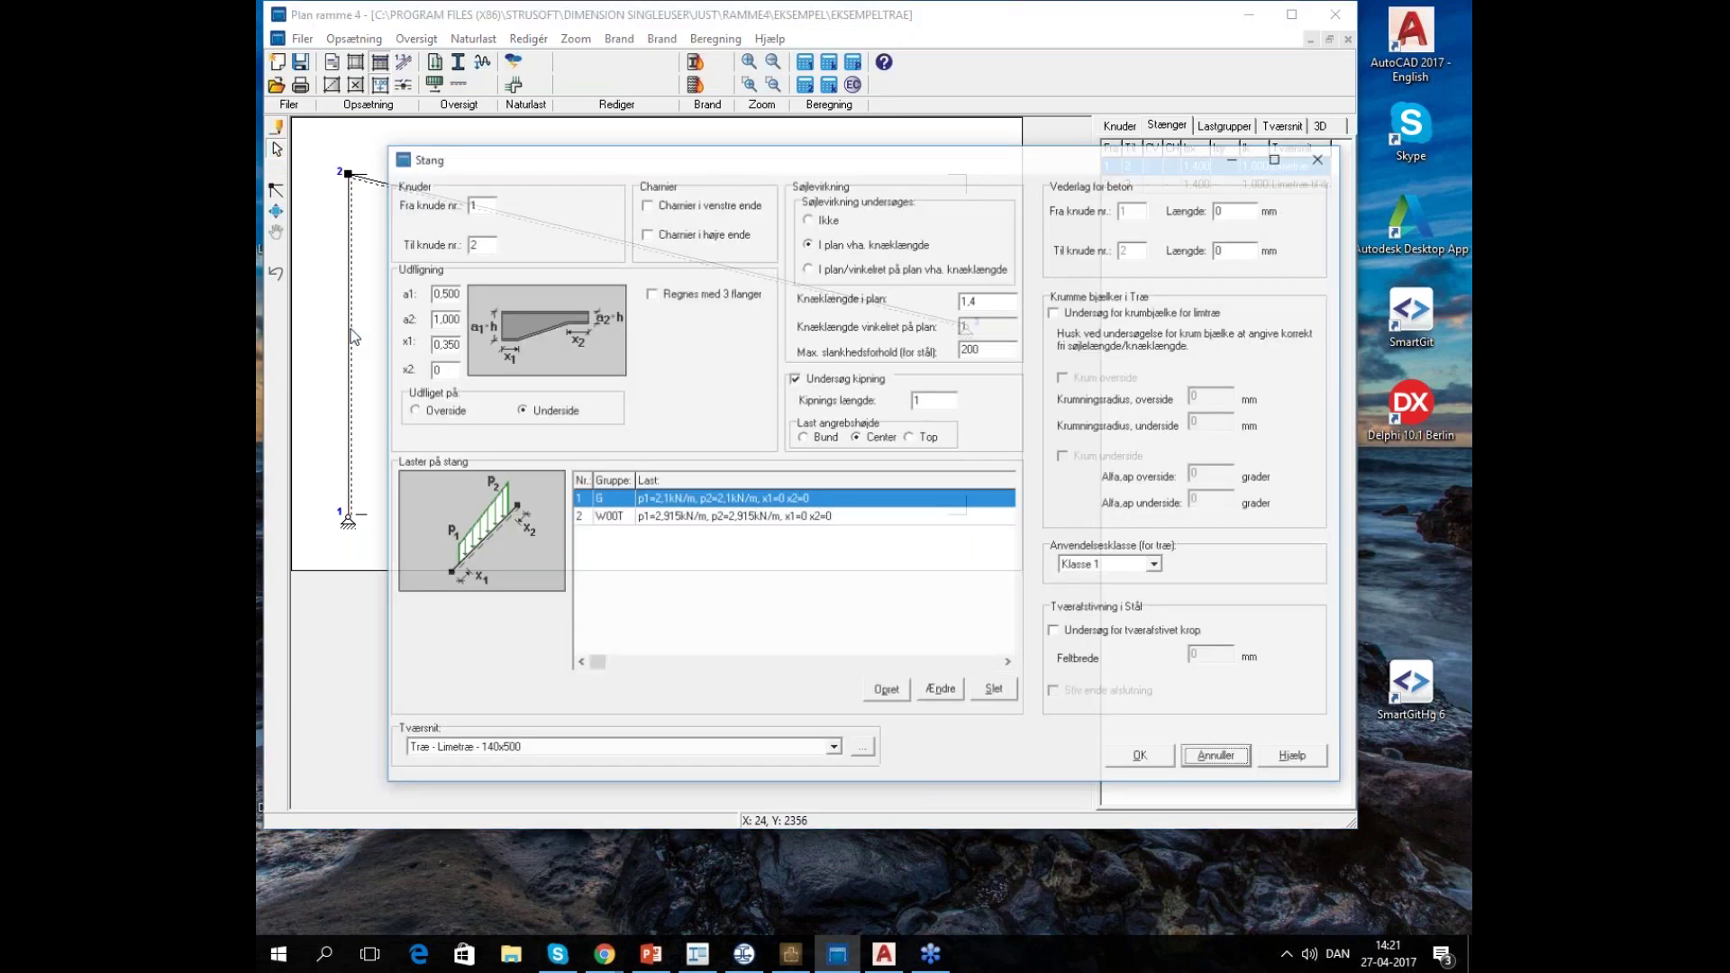
click(811, 268)
click(1009, 331)
click(990, 300)
text(,3)
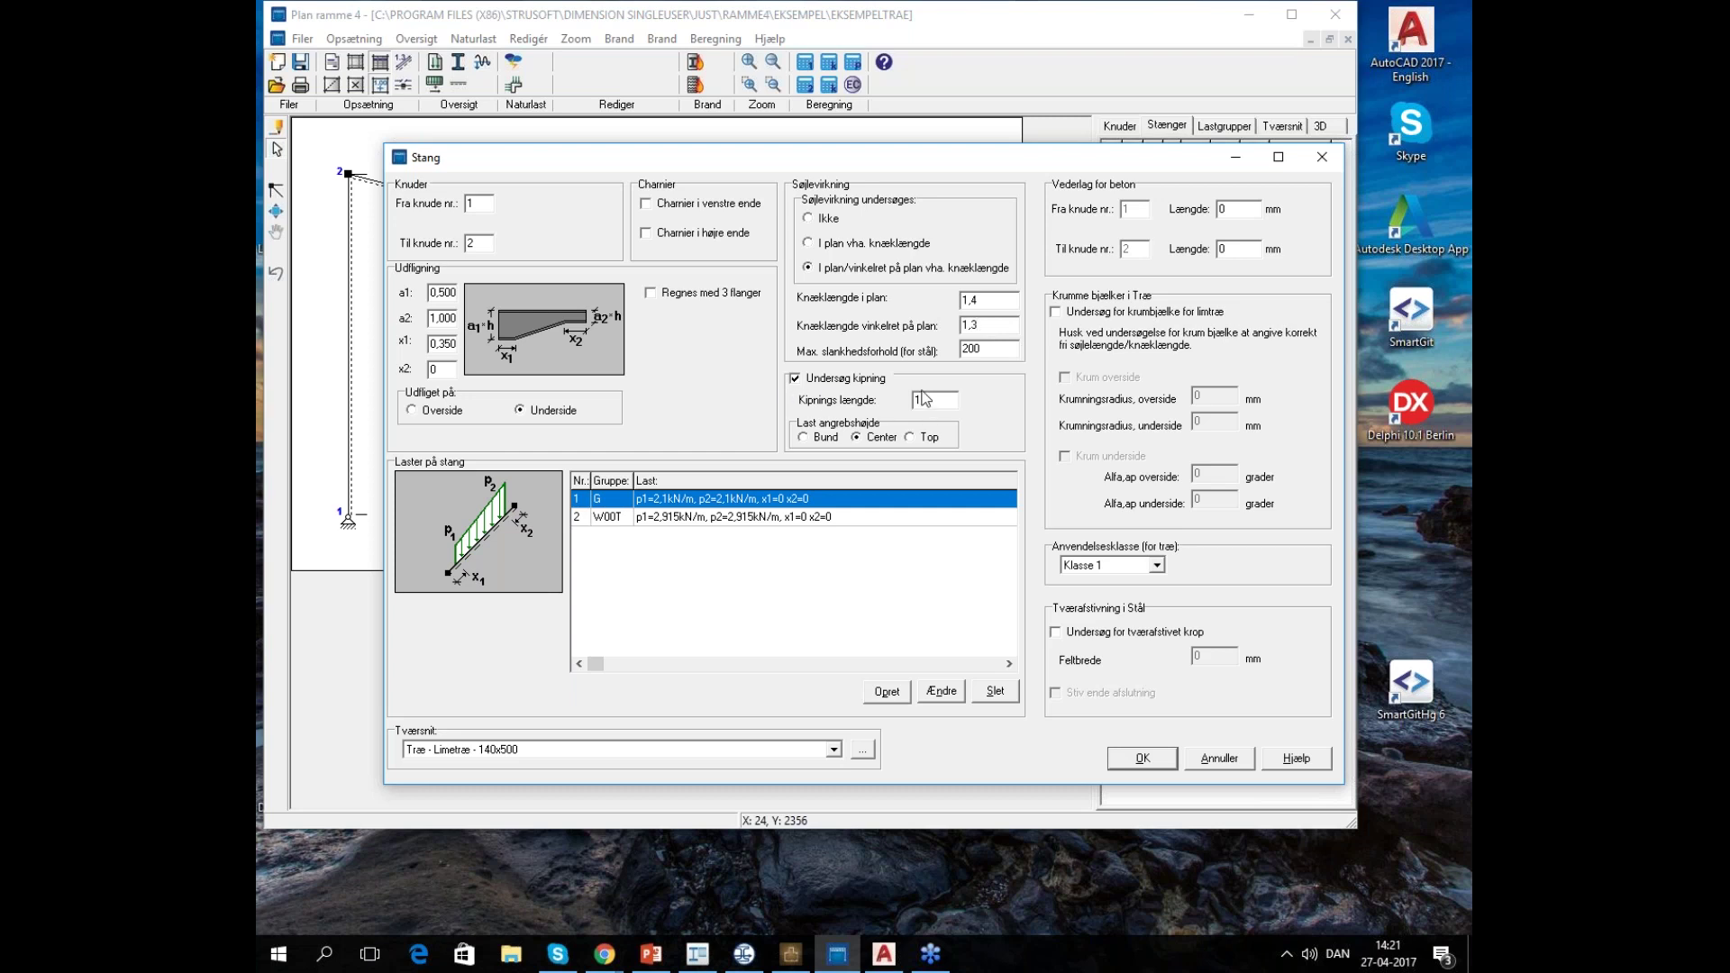
text(,2)
click(1152, 758)
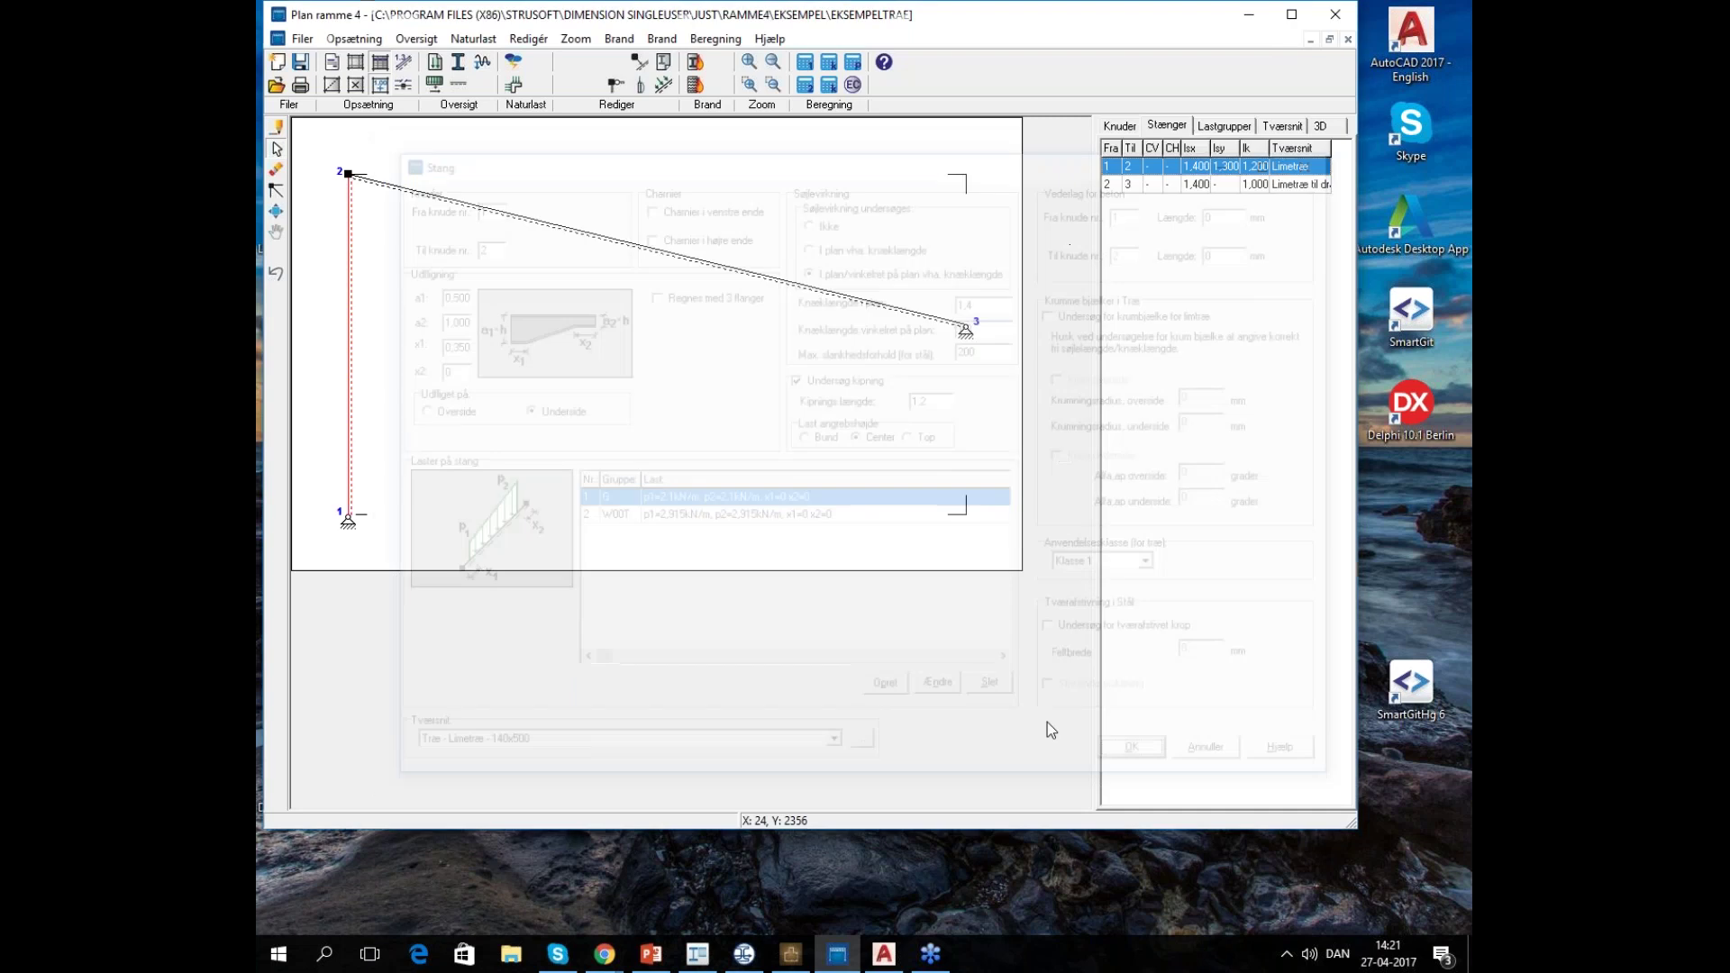
Check the rafter (bar 2-3) for buckling in and perpendicular to the plane, with perpendicular factor 1,7, Kipnings længde 0,8 and load height Top
double_click(755, 281)
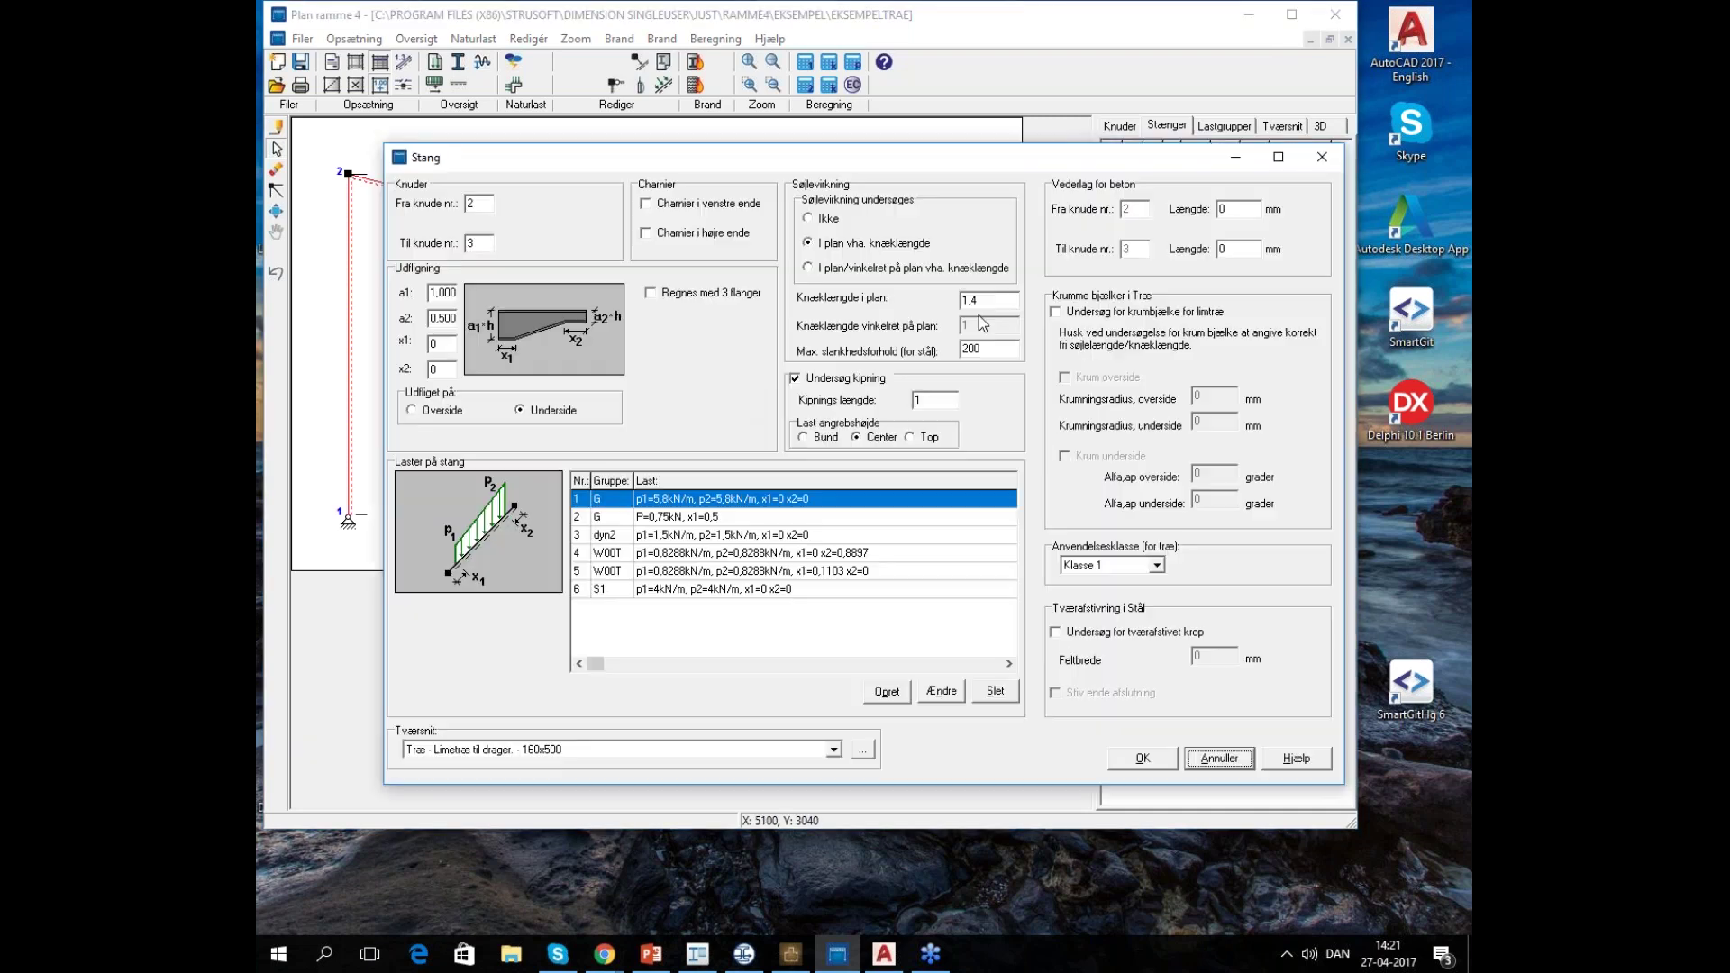
click(808, 267)
click(964, 328)
text(,)
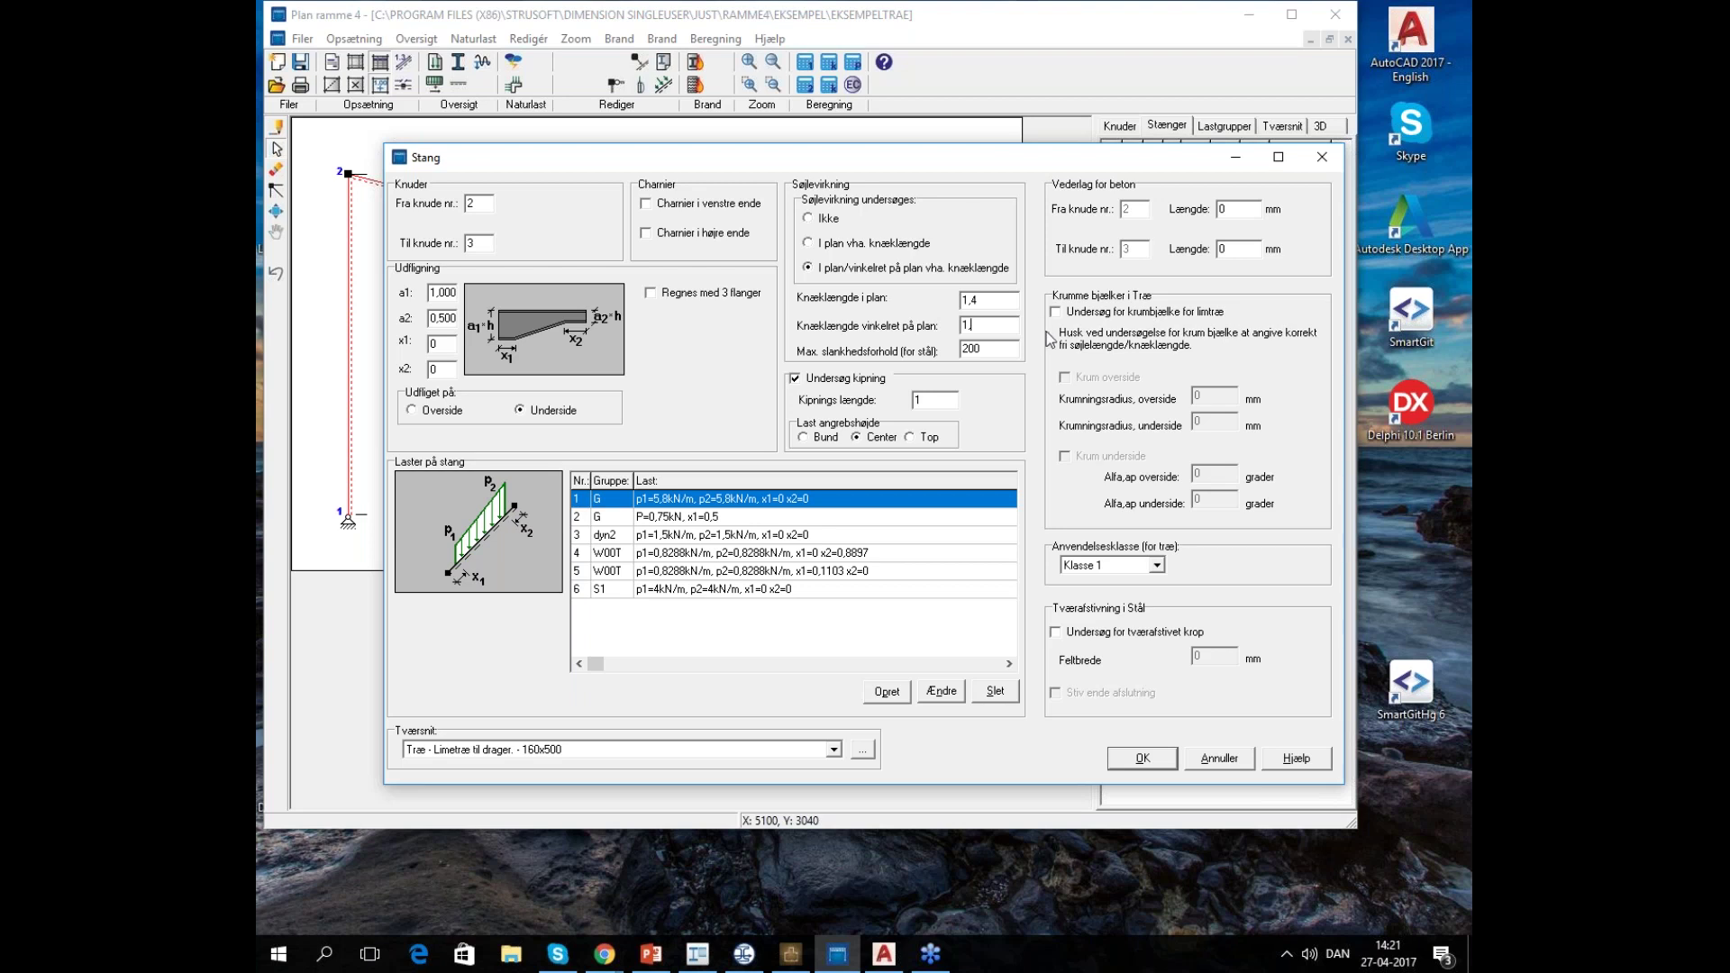
text(7)
key(Tab)
text(0,)
click(929, 436)
click(1141, 760)
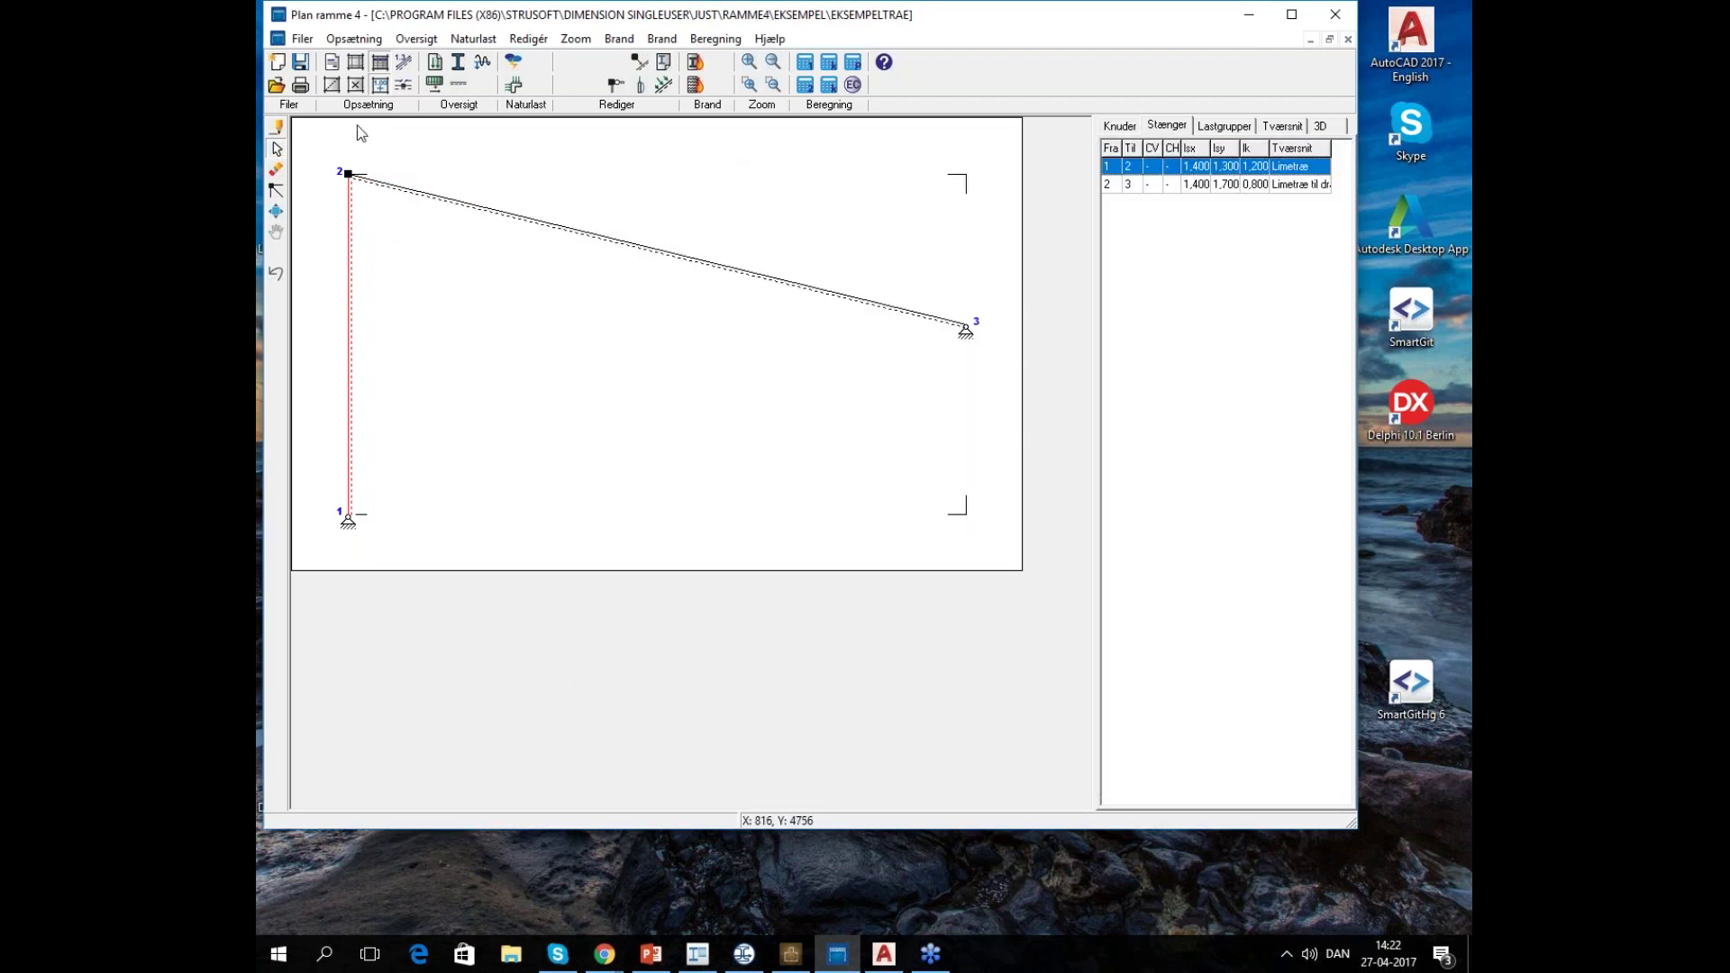
Export the frame as a StruXML file named EKSEMPELTRAE to the Kundefiler folder on drive C
click(302, 39)
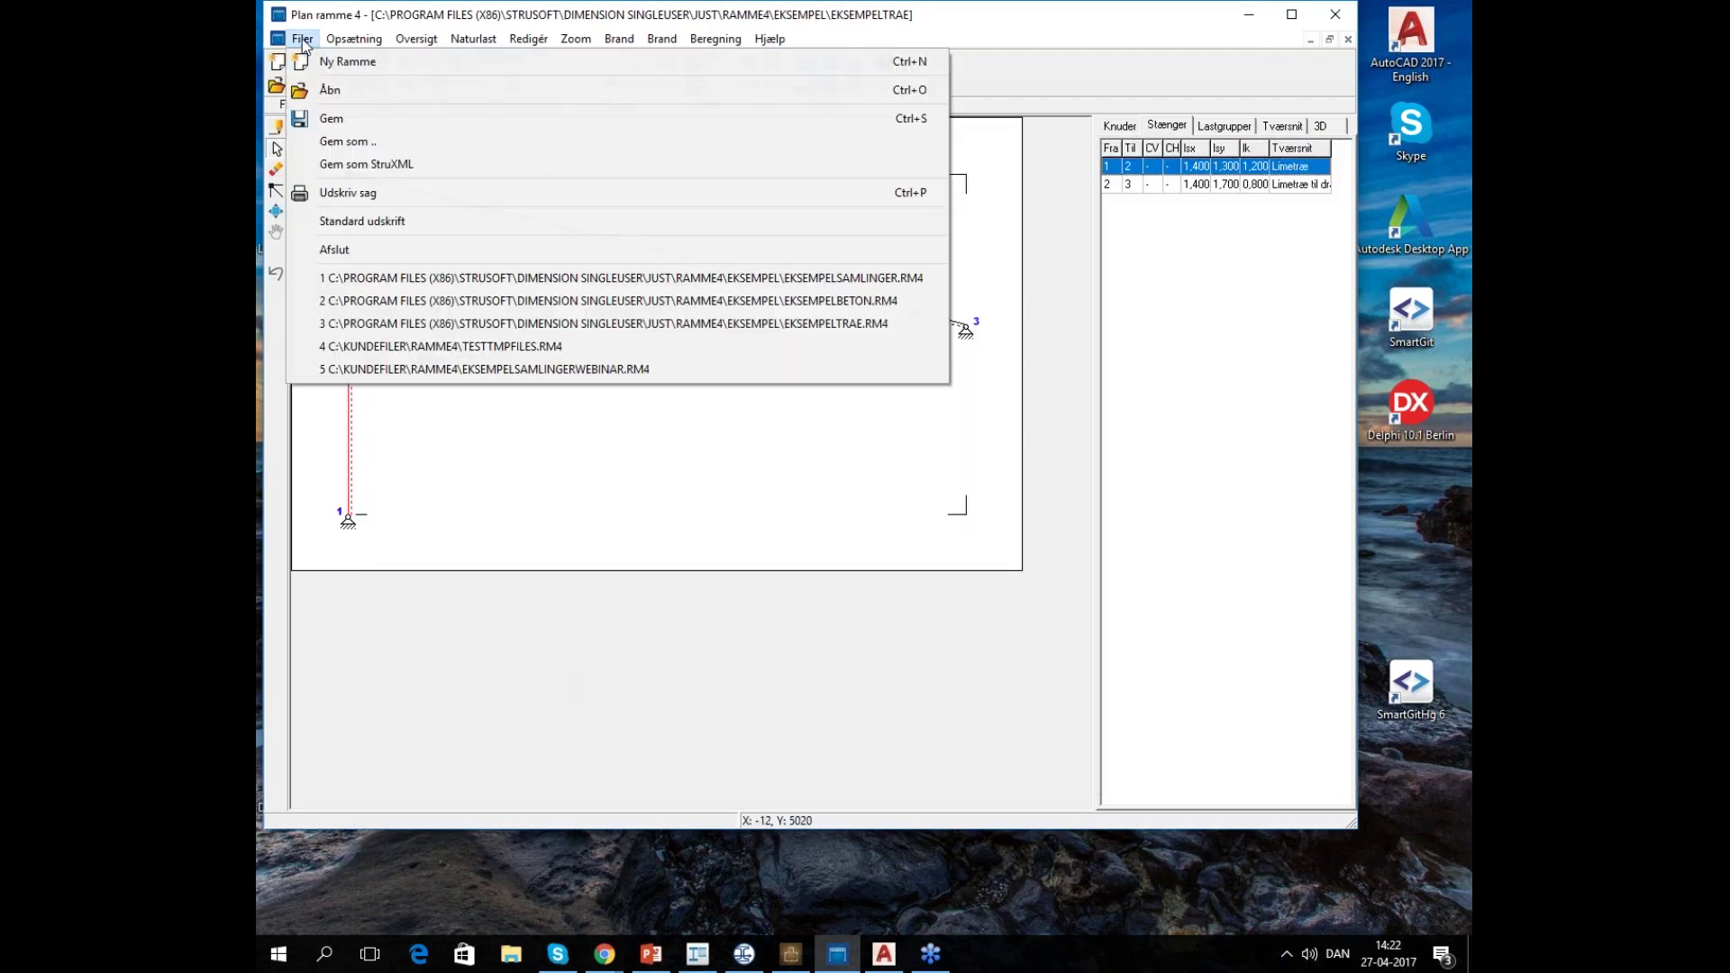
click(503, 166)
click(837, 529)
click(875, 224)
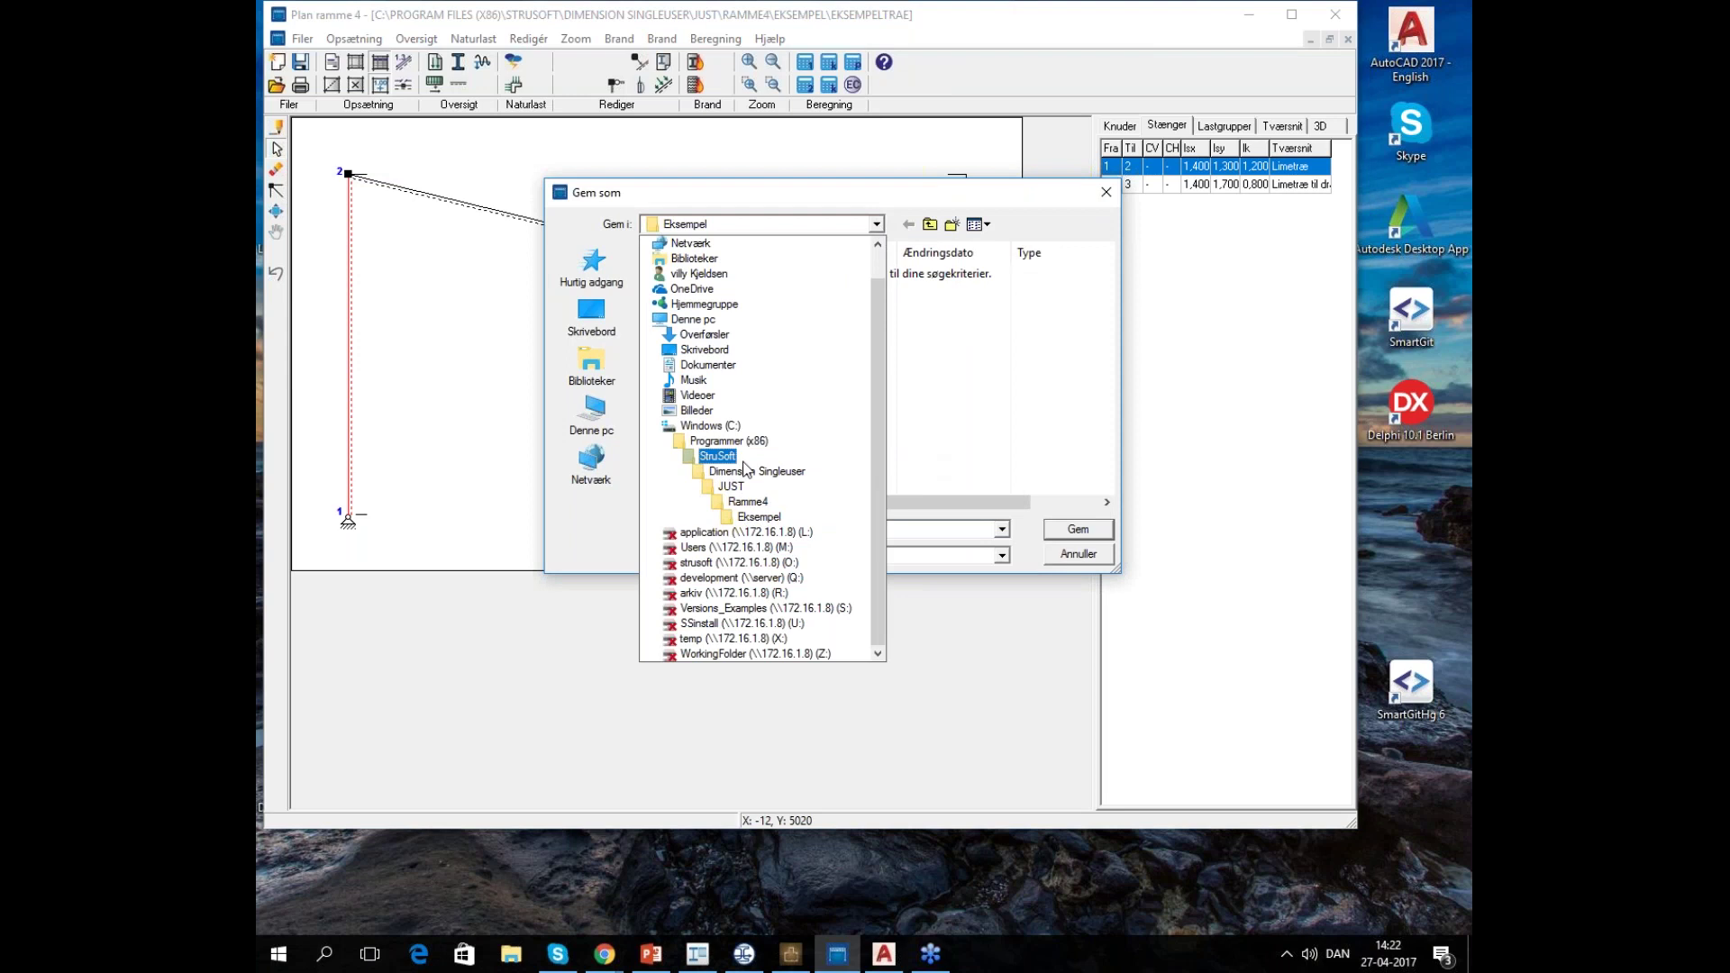
click(711, 426)
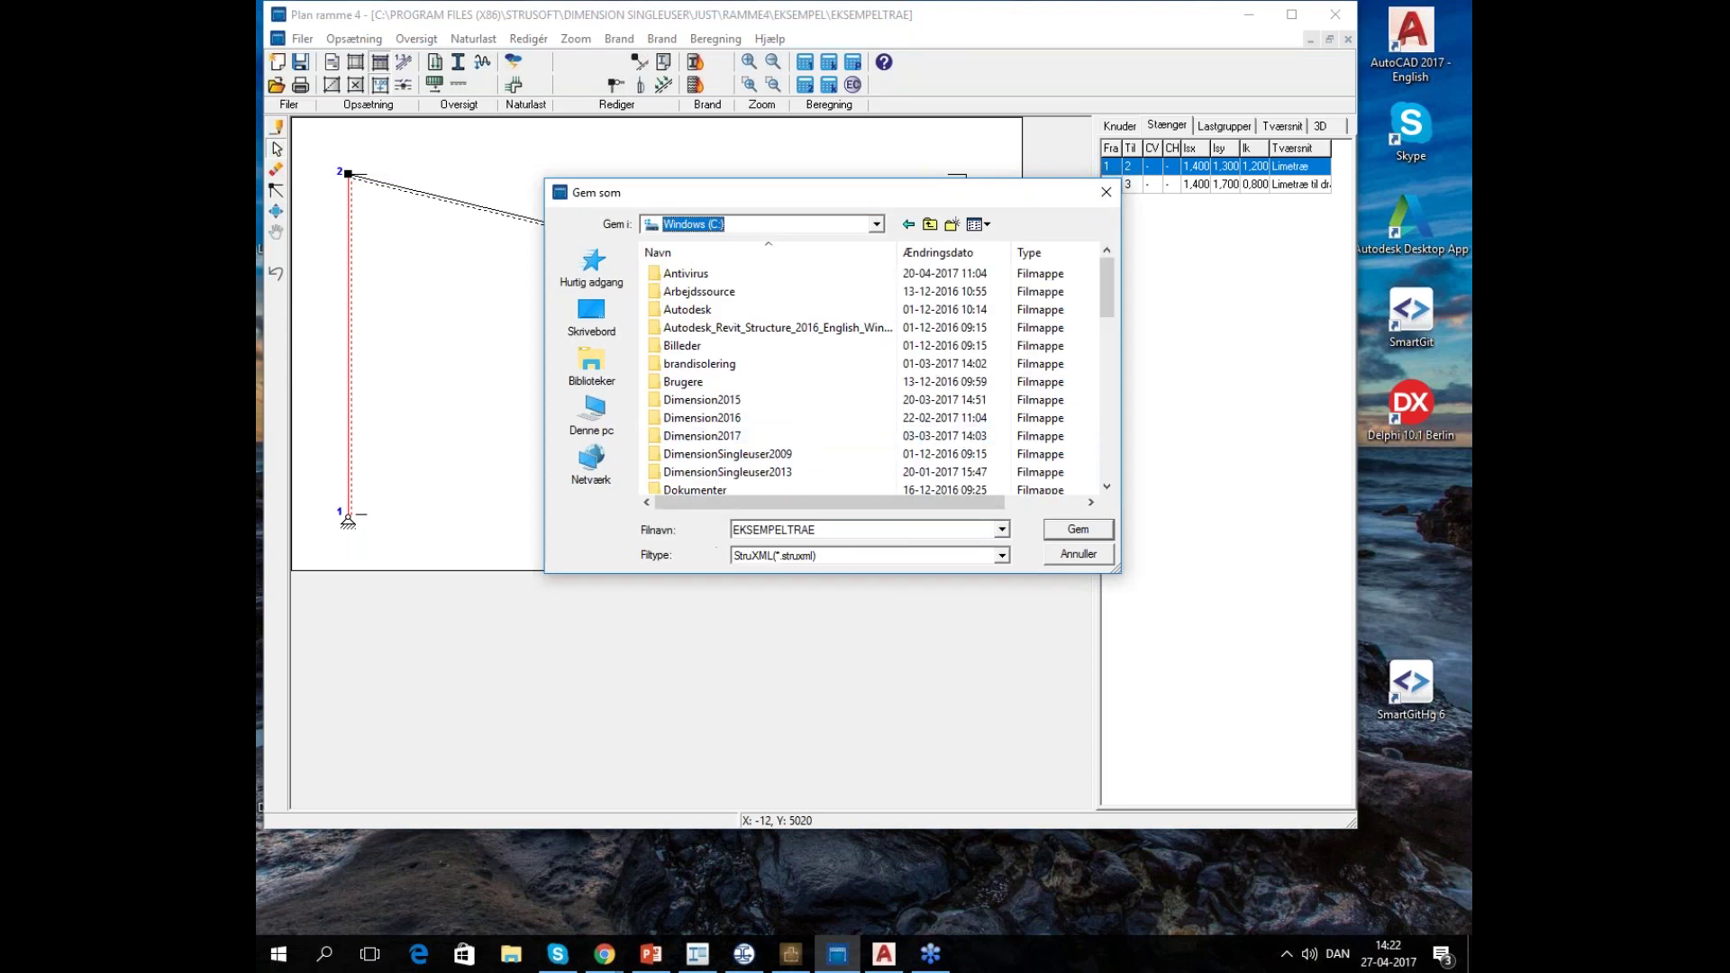
drag(1106, 286, 1117, 368)
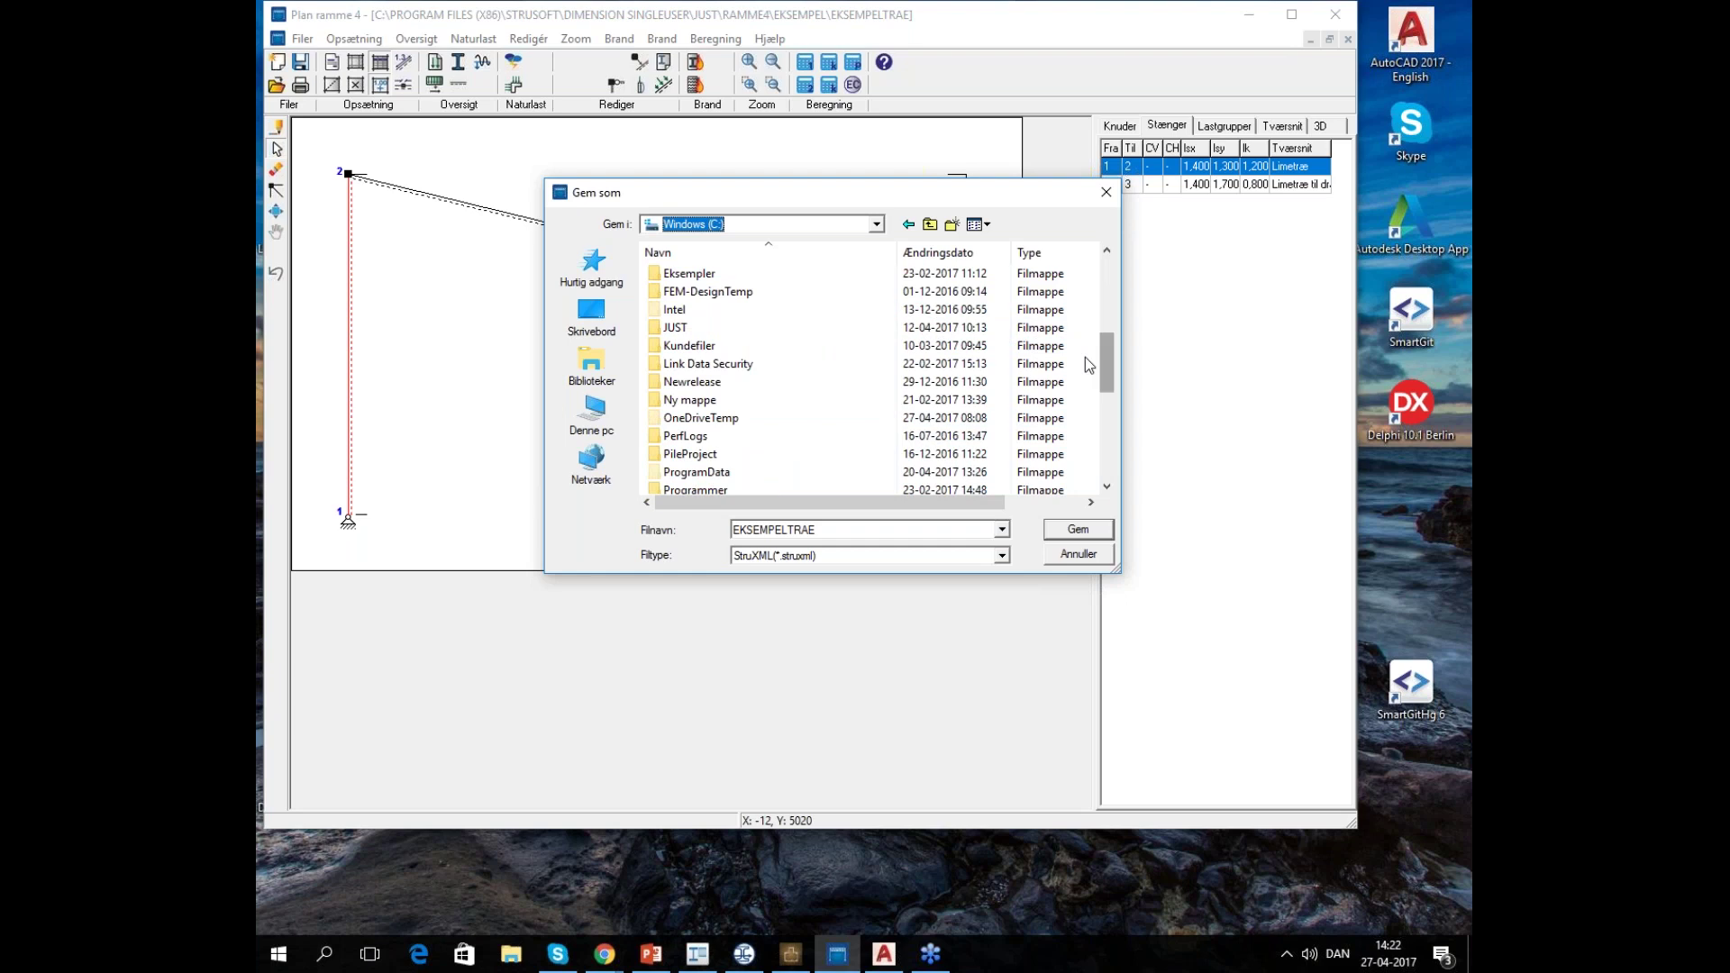
double_click(689, 345)
click(855, 530)
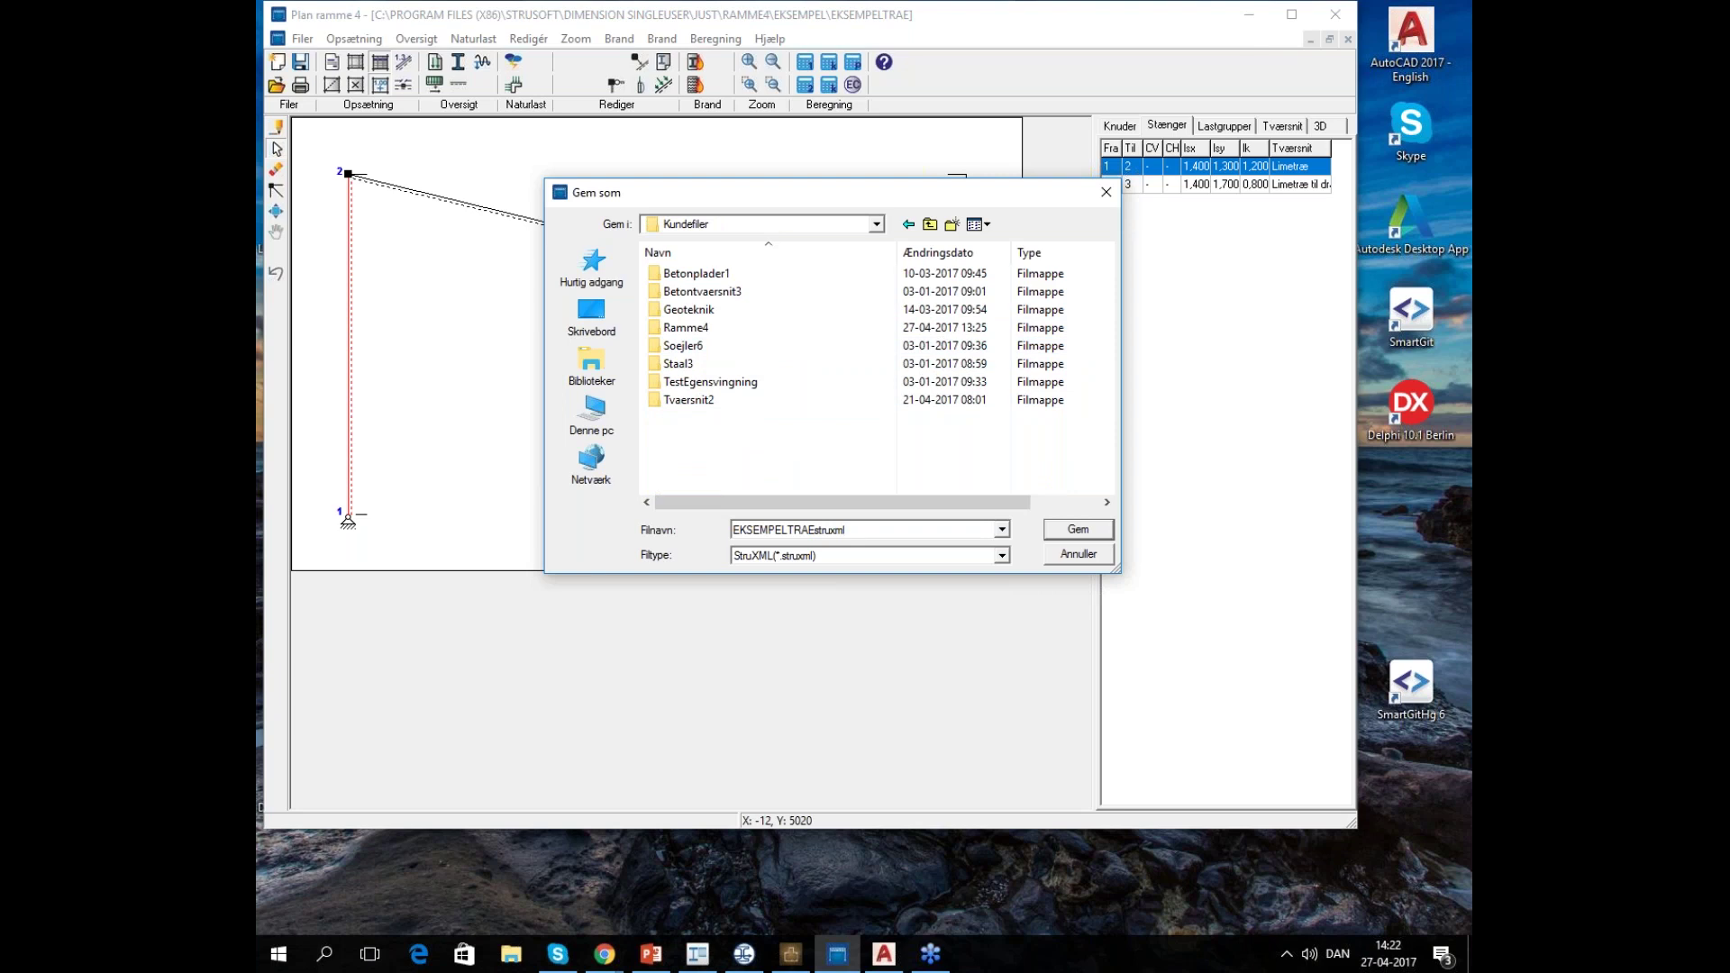
click(1079, 530)
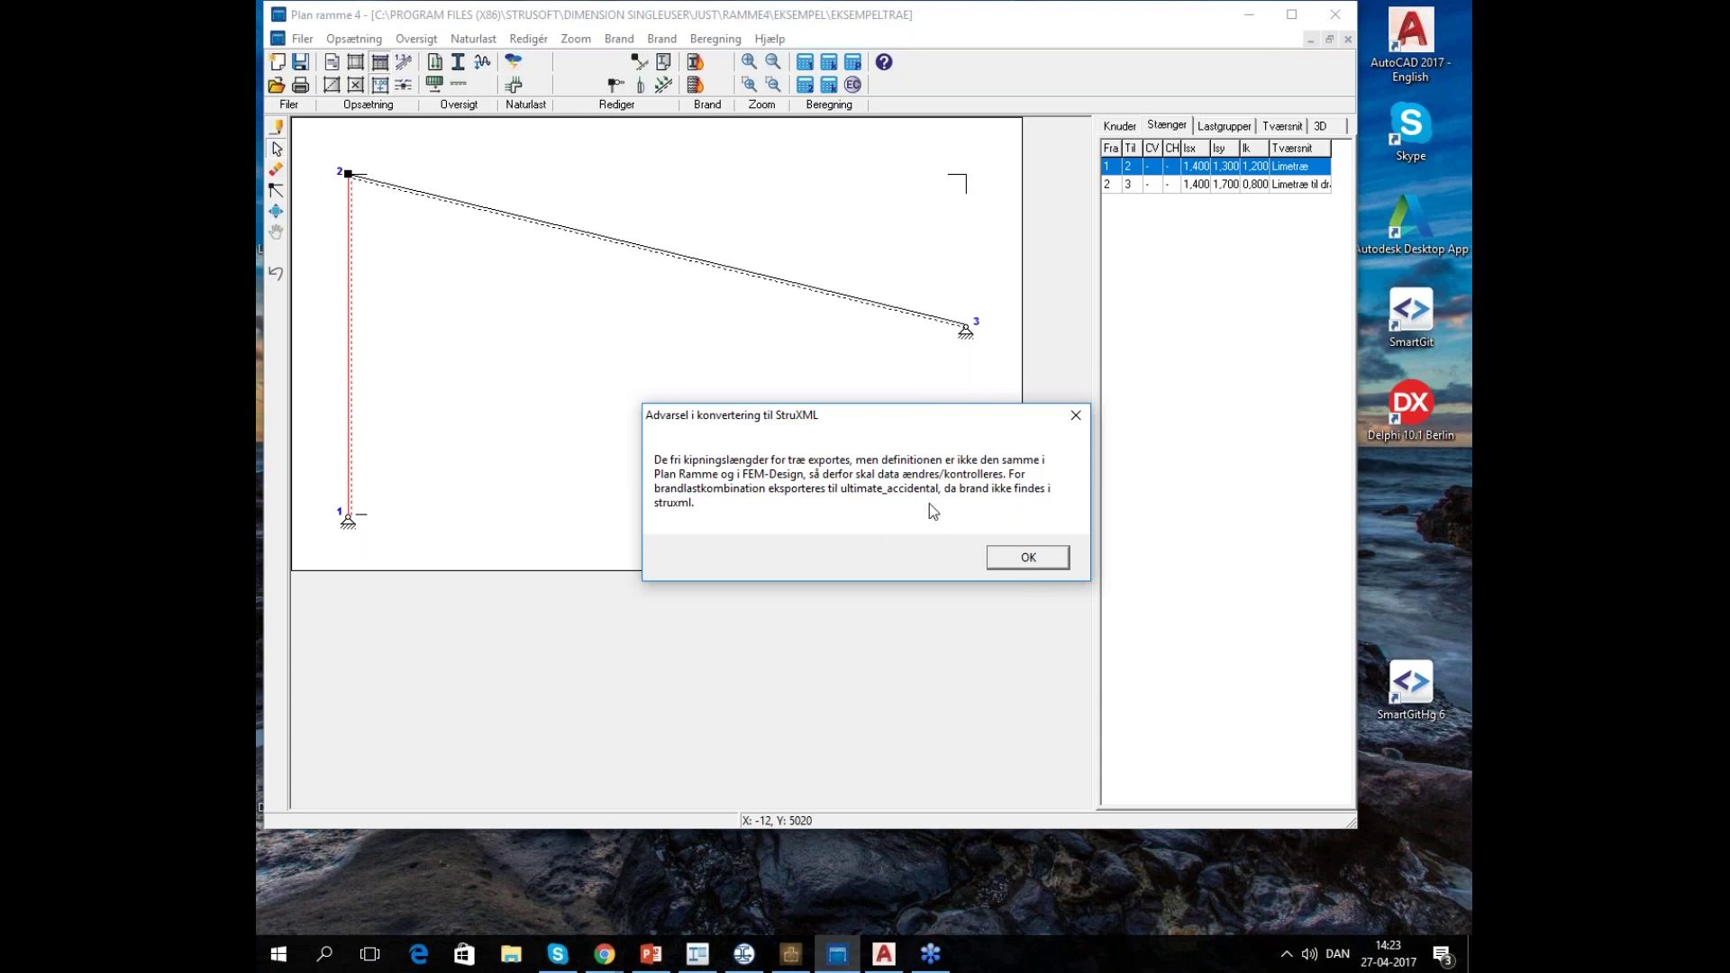
click(1030, 559)
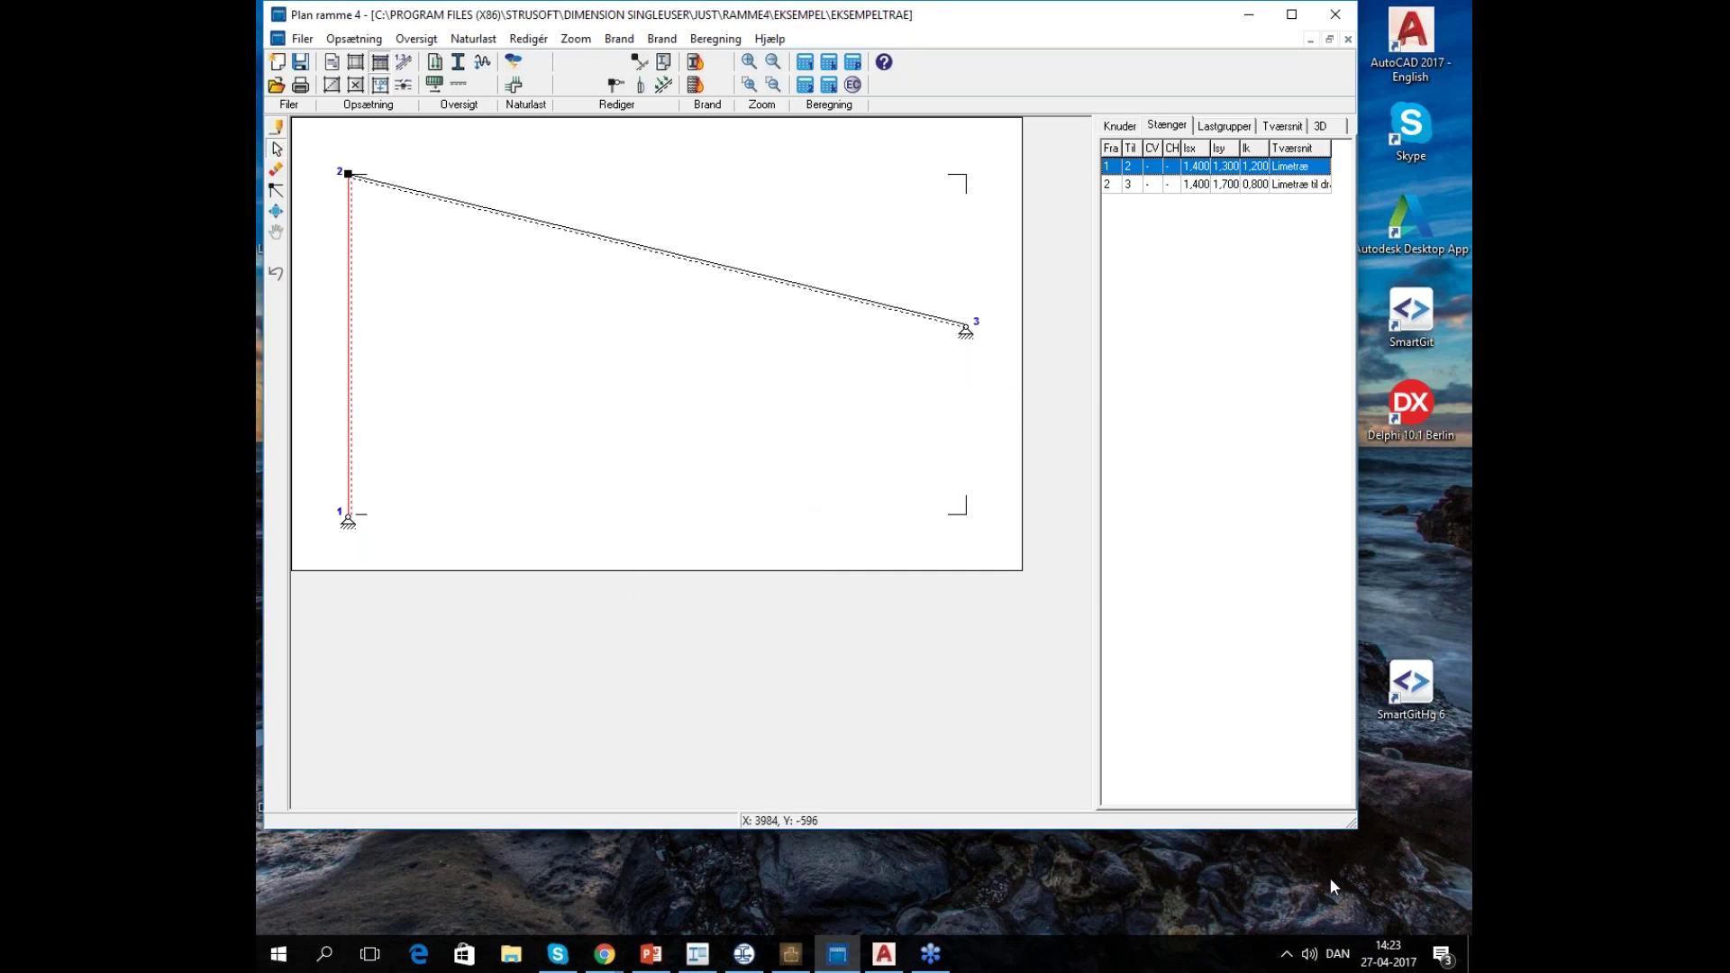
Switch to FEM-Design 16 3D Structure by starting it from Windows
click(278, 954)
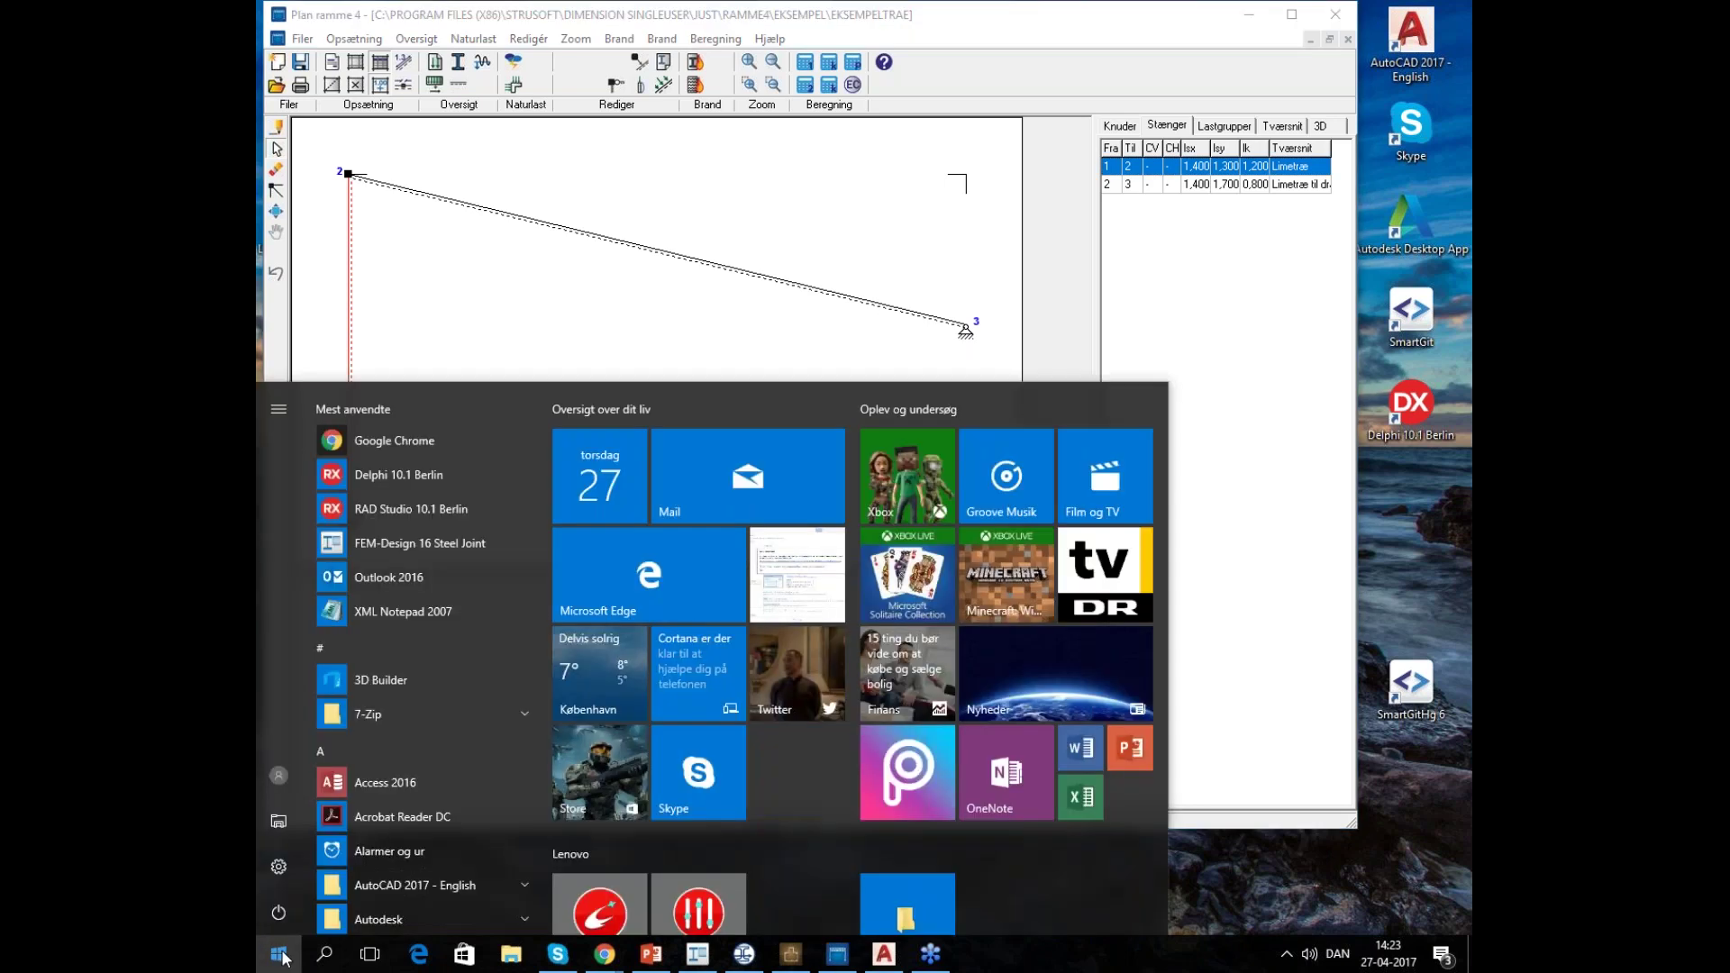
text(fem)
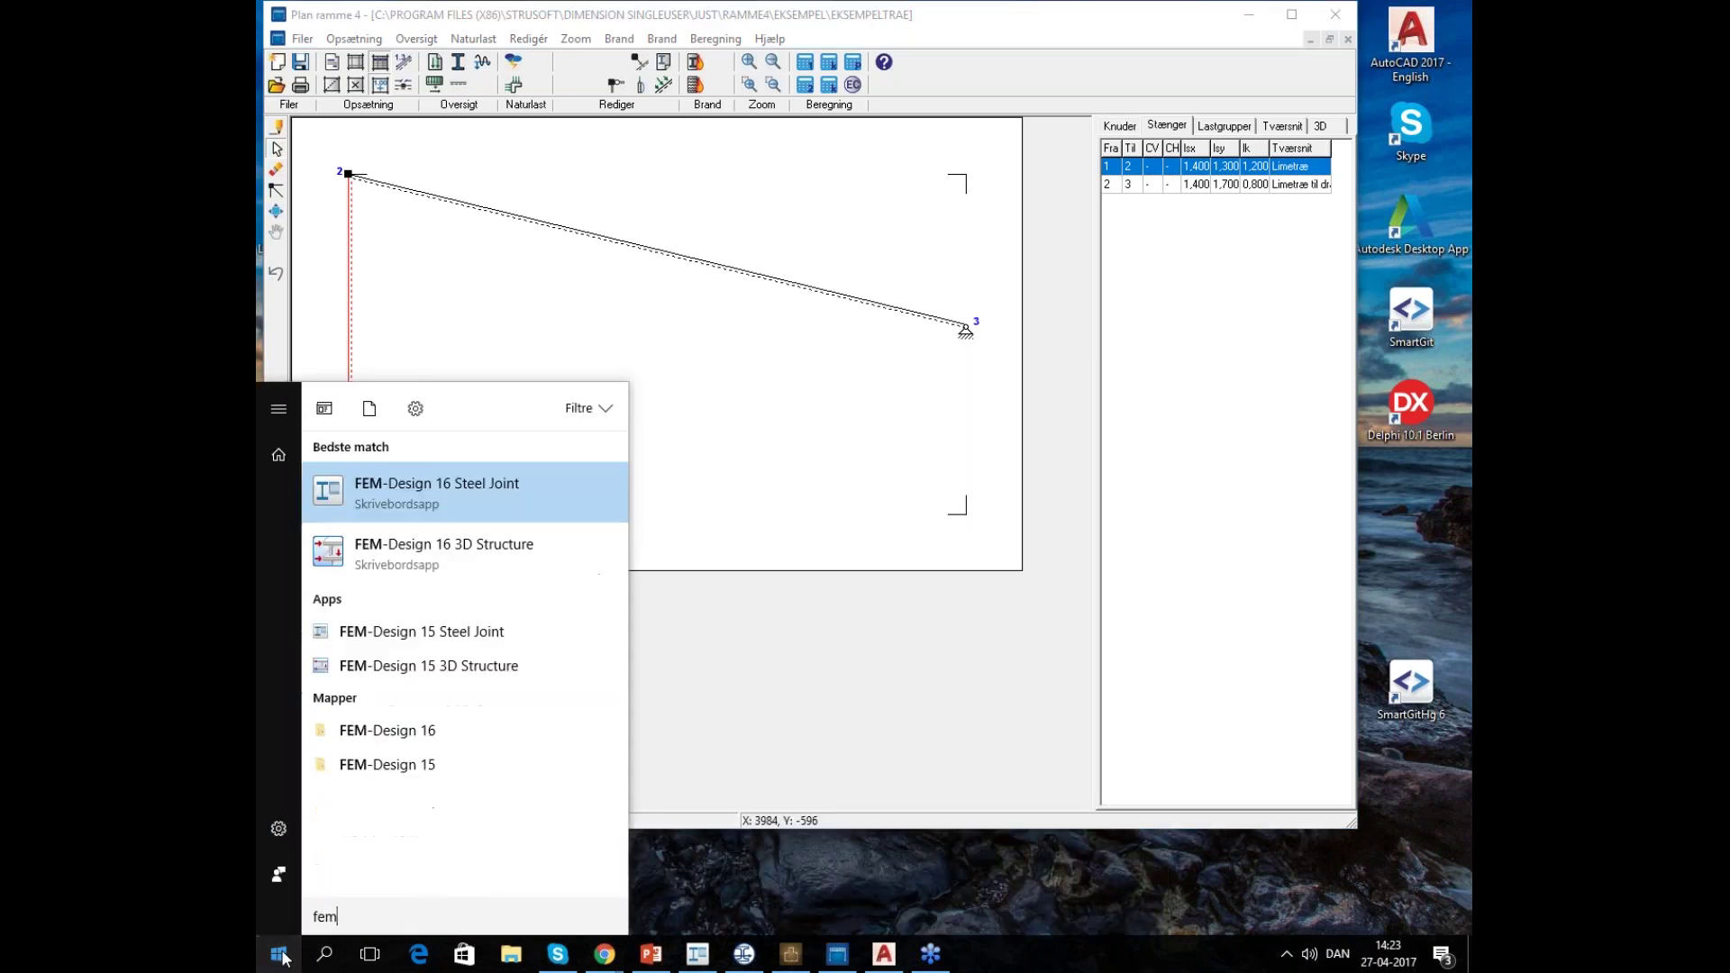
click(528, 549)
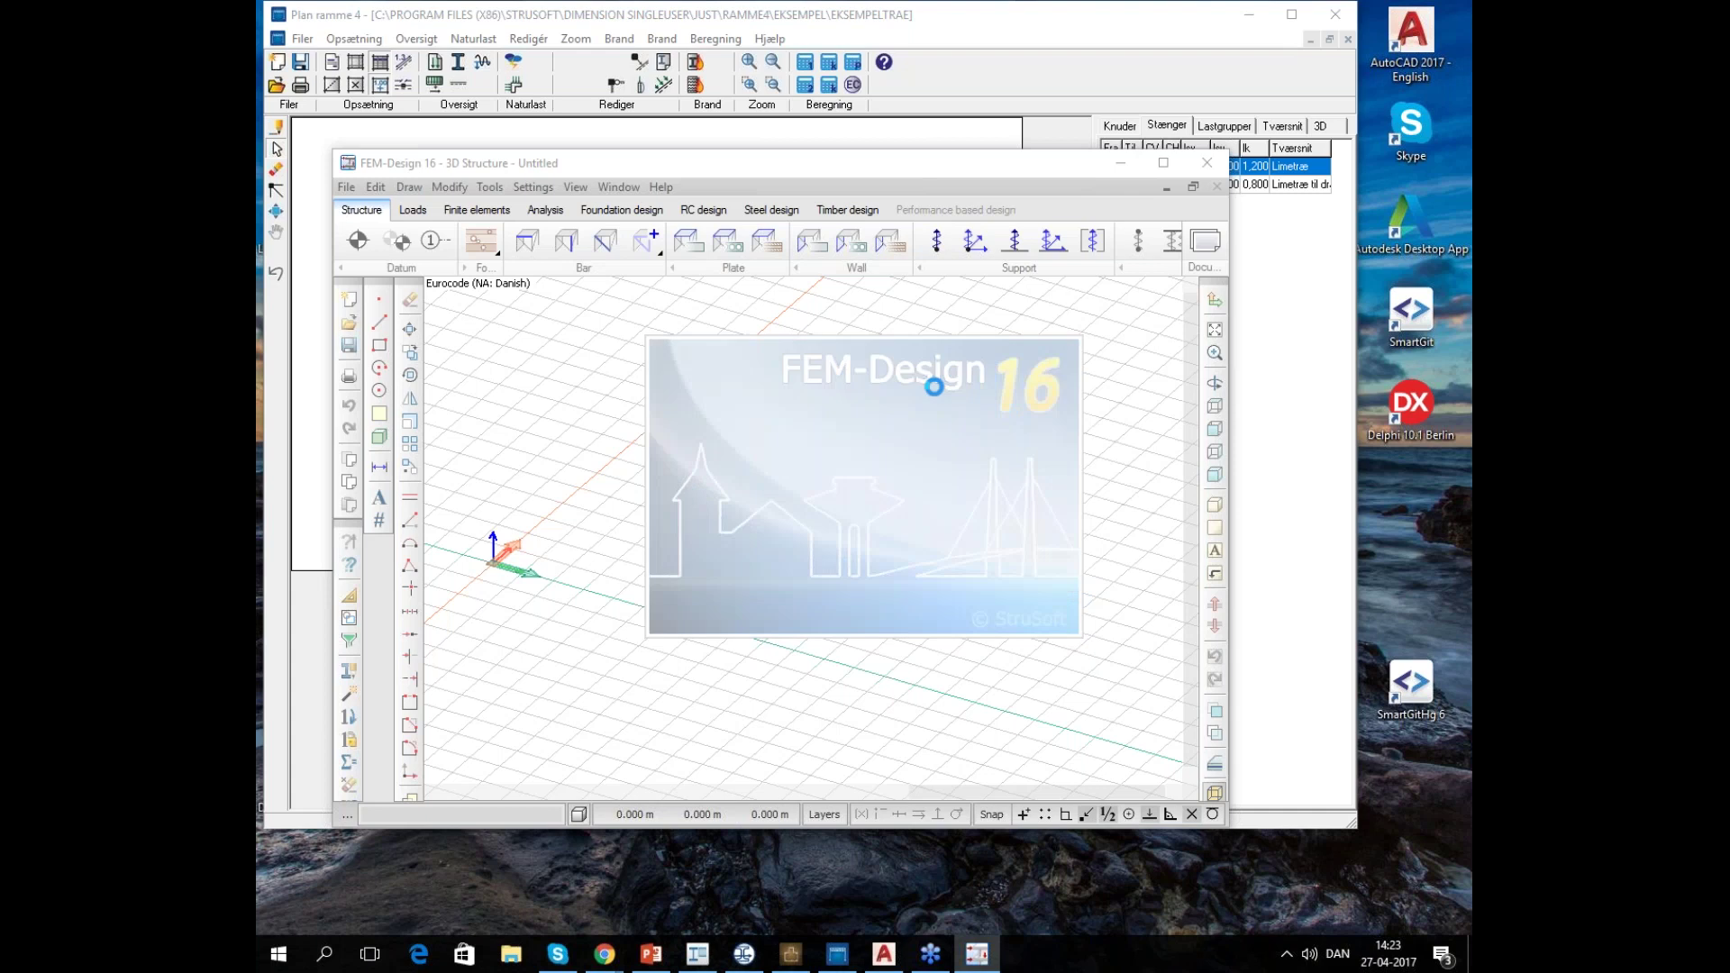
key(Return)
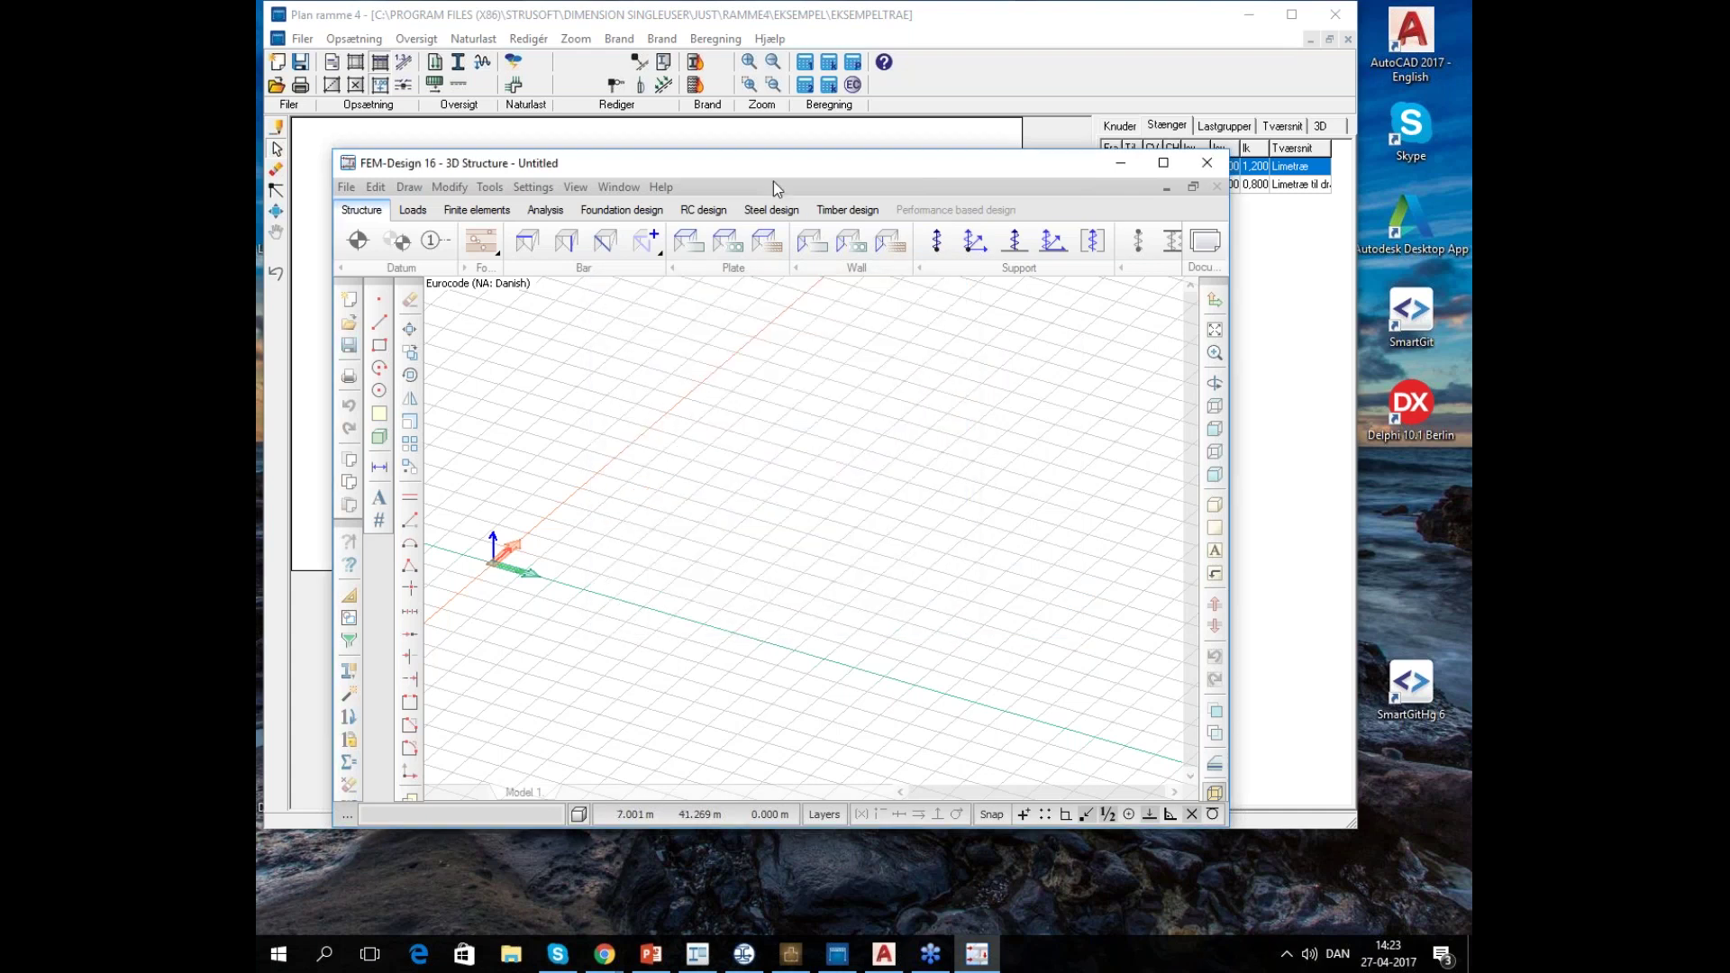
Open EksempelTrae.struxml from the Ramme4 folder as a StruSoft common structure XML file
click(345, 189)
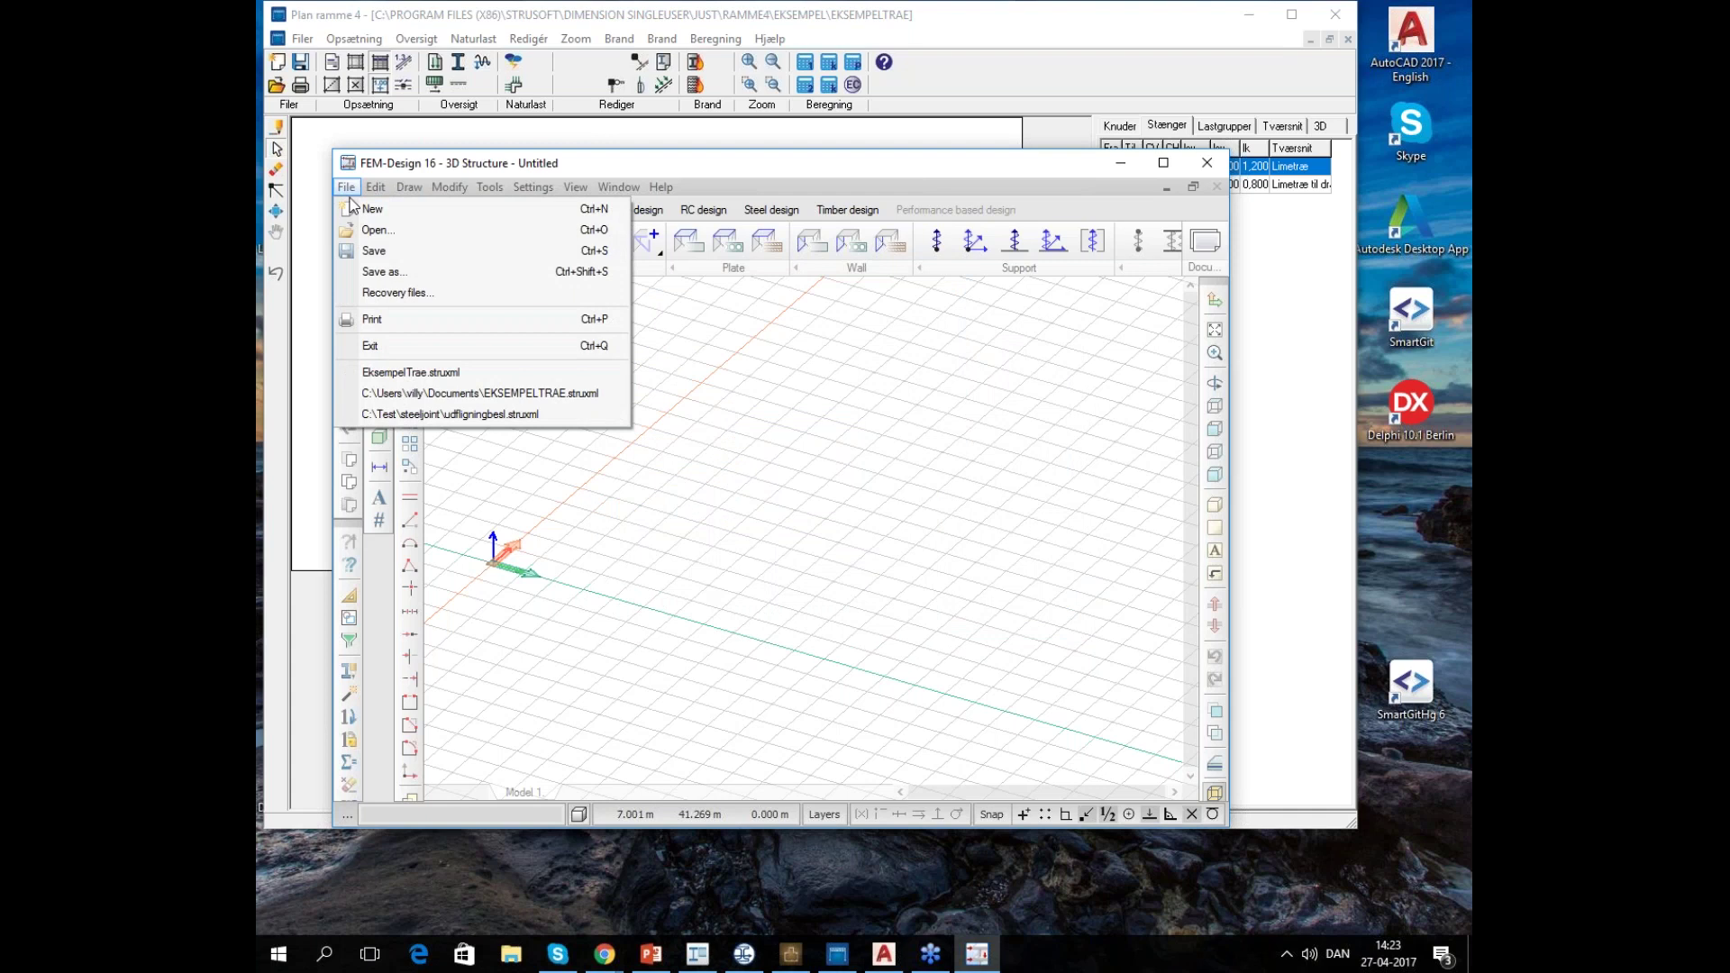
click(374, 231)
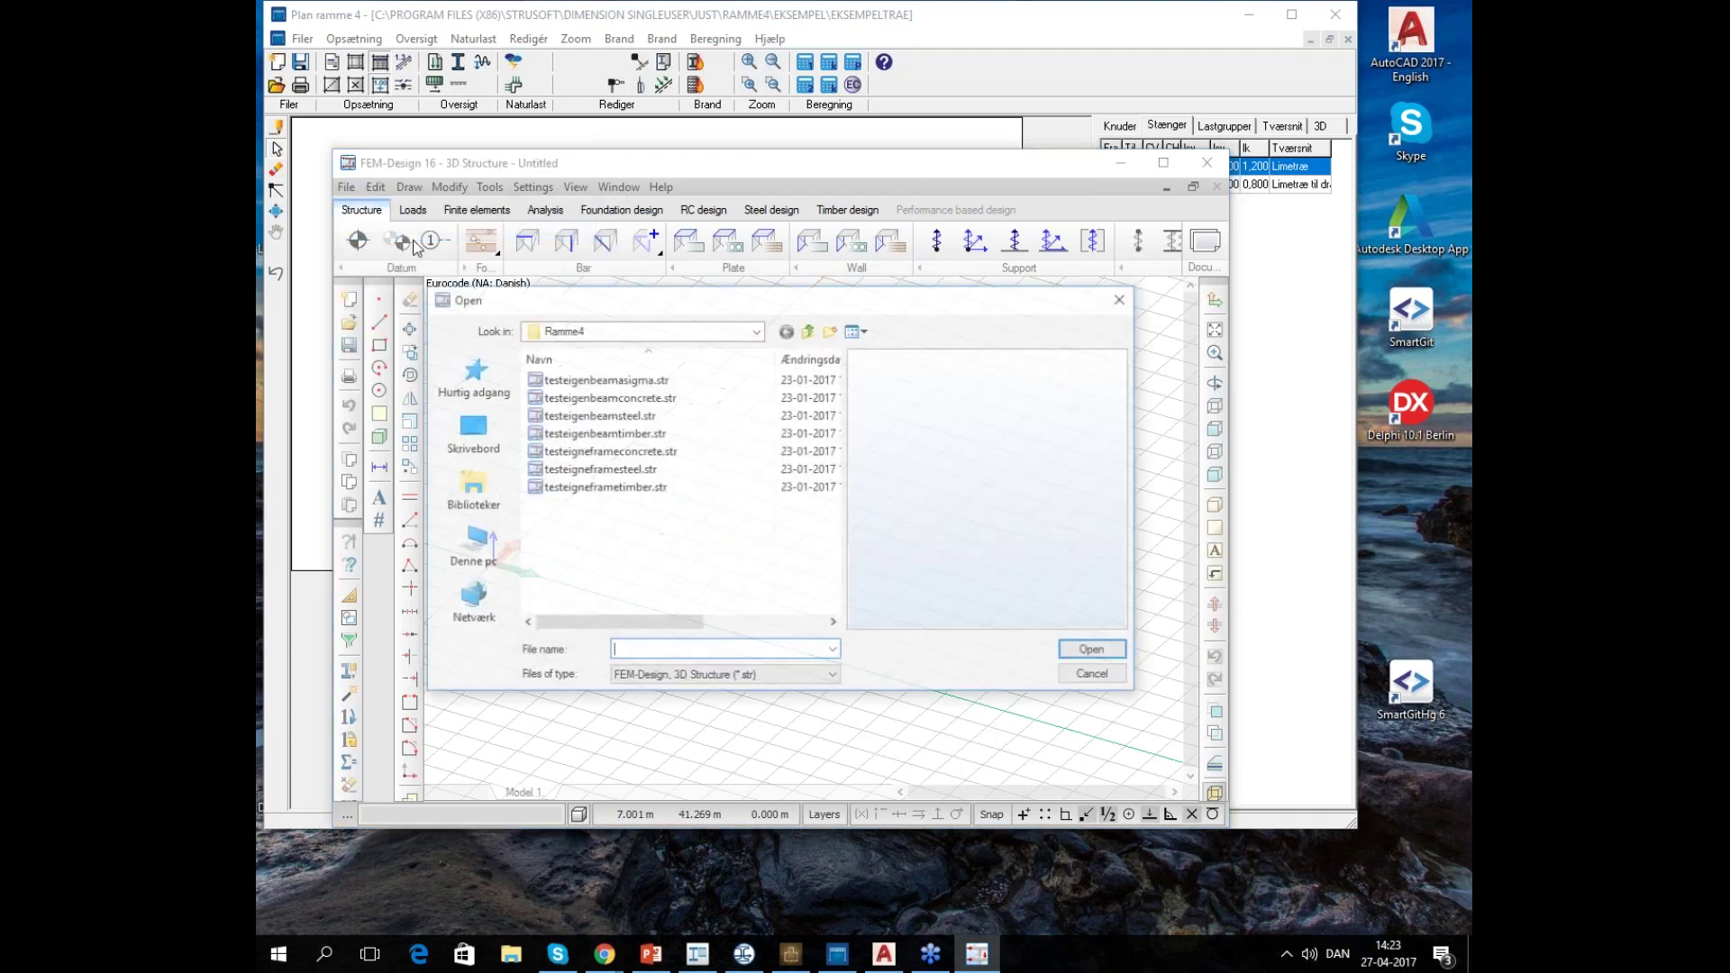
click(757, 330)
click(757, 329)
click(756, 329)
click(586, 577)
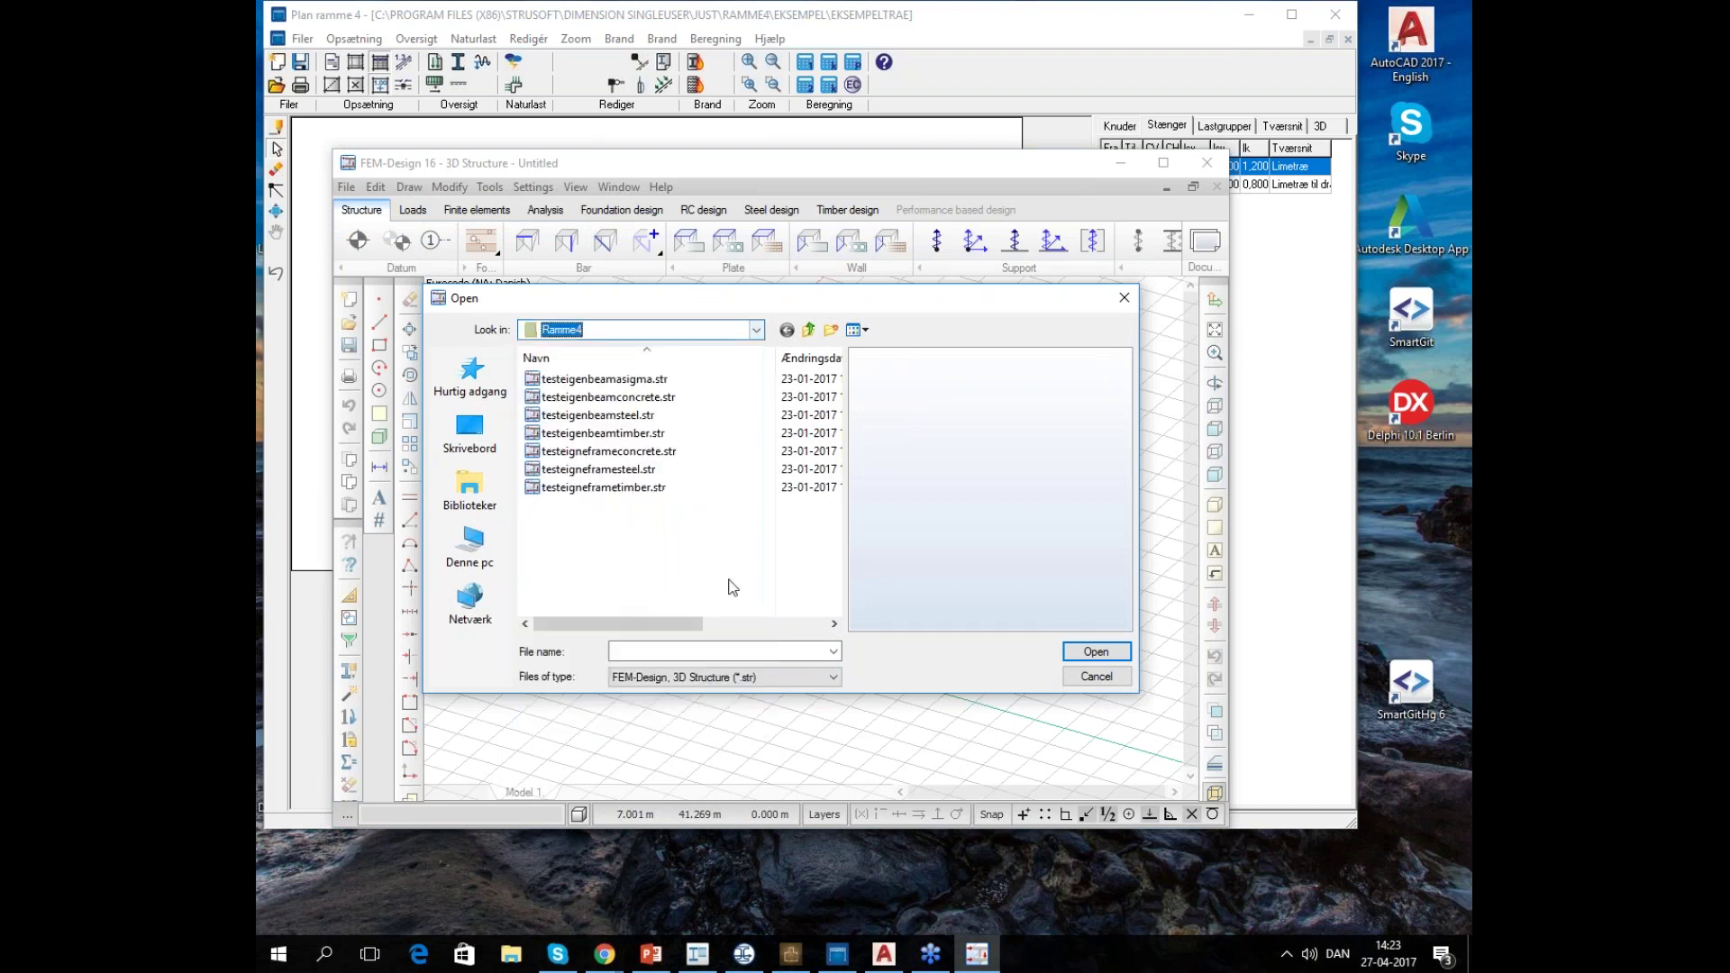
click(832, 676)
click(820, 786)
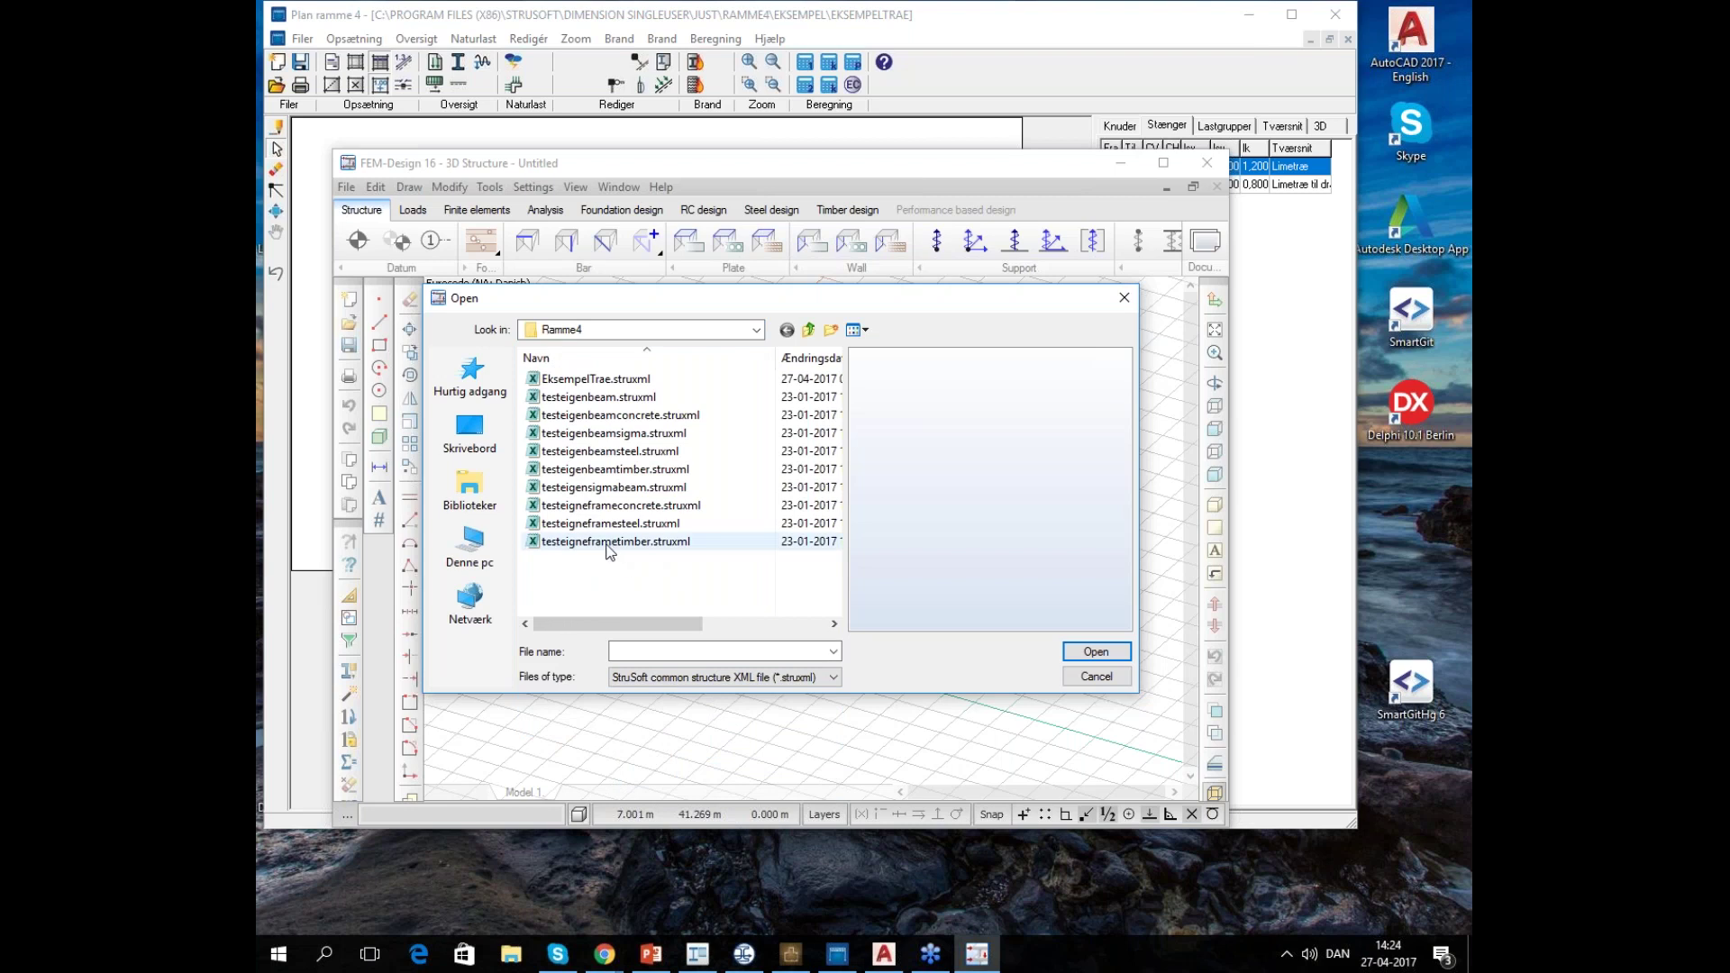
click(644, 378)
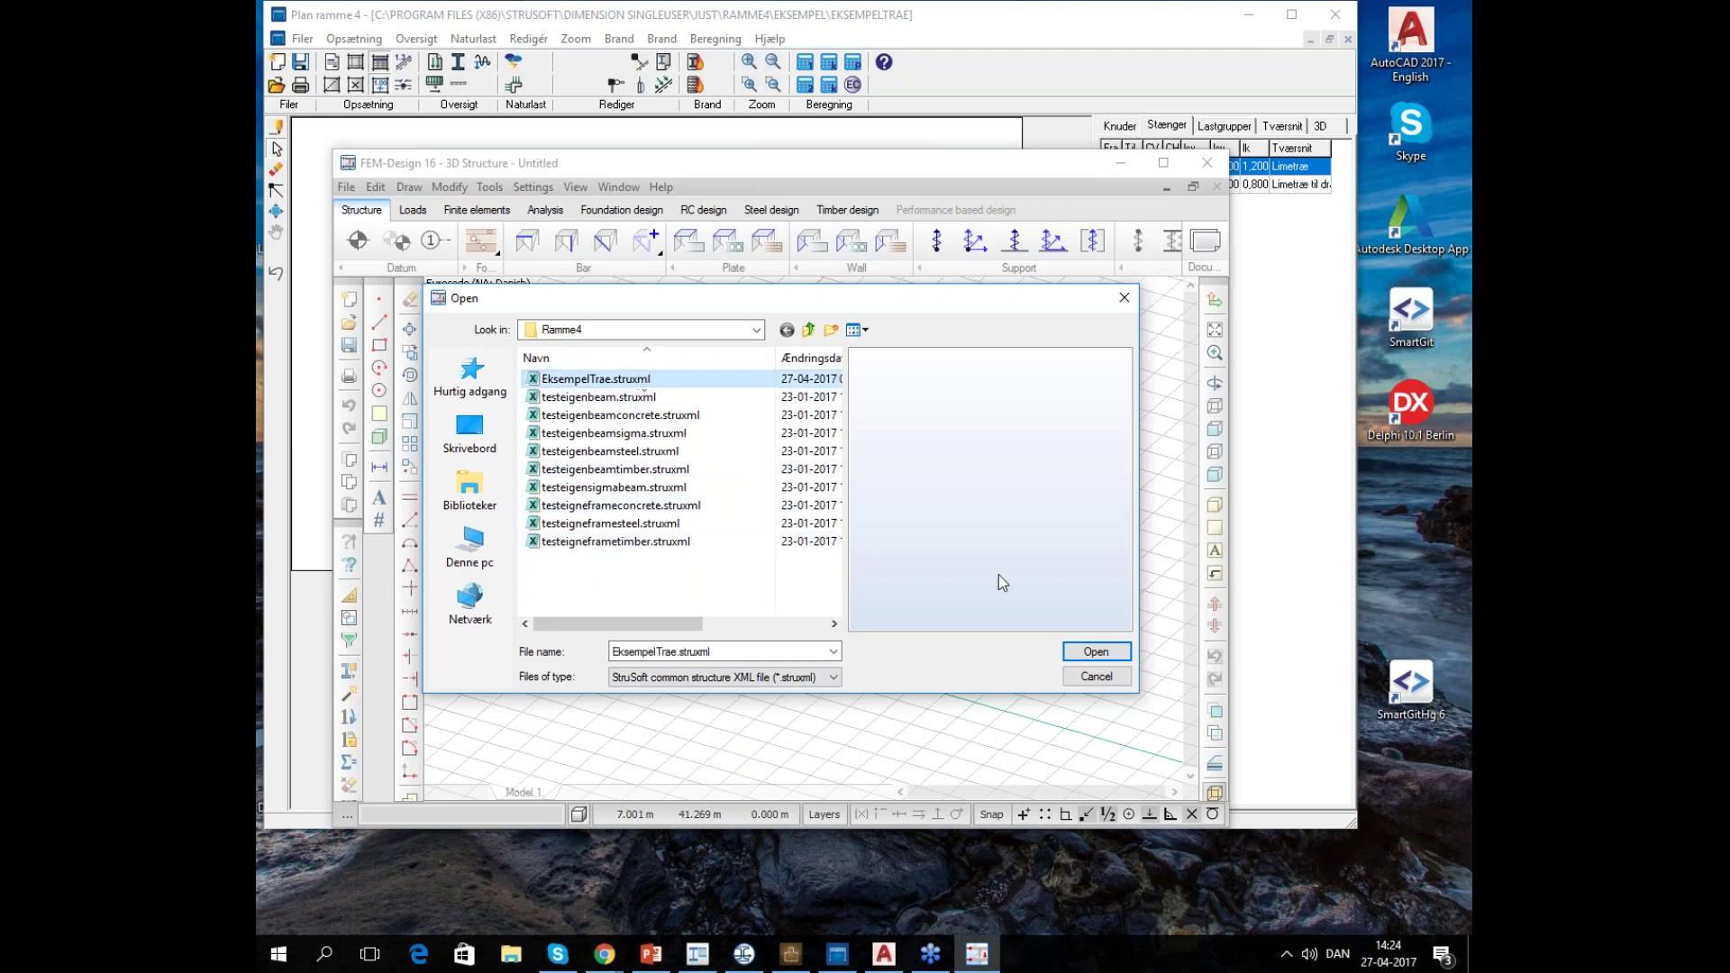
click(1095, 650)
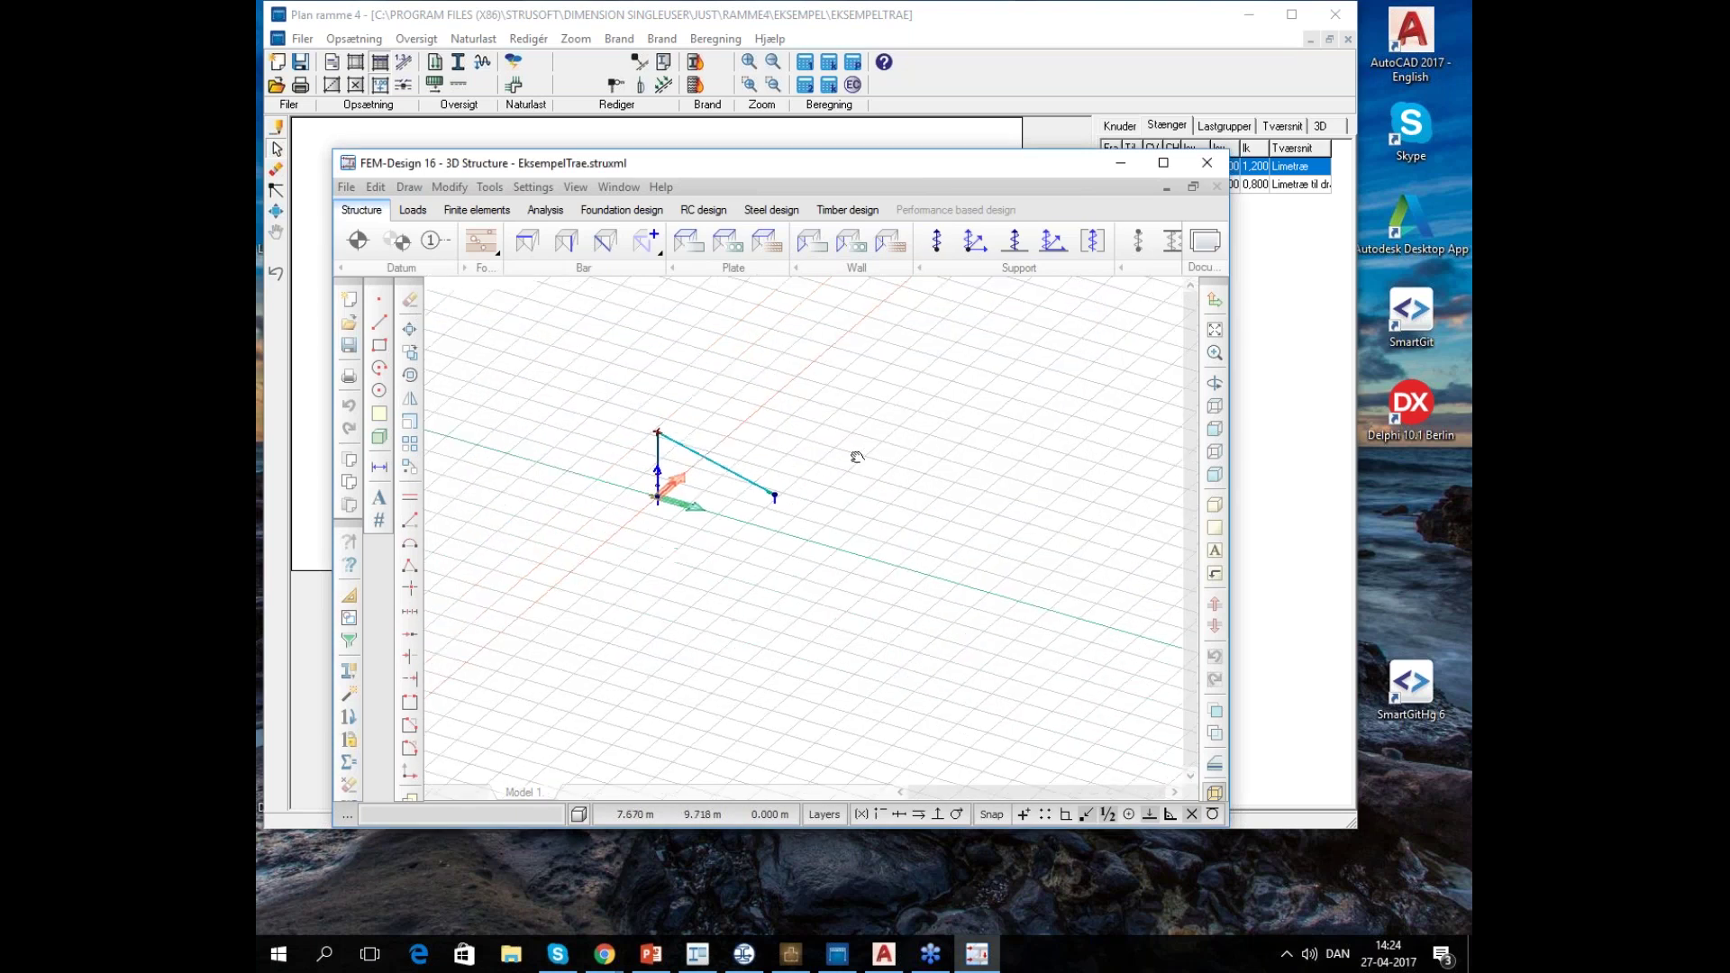
Display the buckling lengths of the imported frame's bars in the timber design module and examine their factors
scroll(865, 471, up, 2)
middle_drag(780, 583, 996, 660)
scroll(901, 559, up, 2)
scroll(996, 645, up, 1)
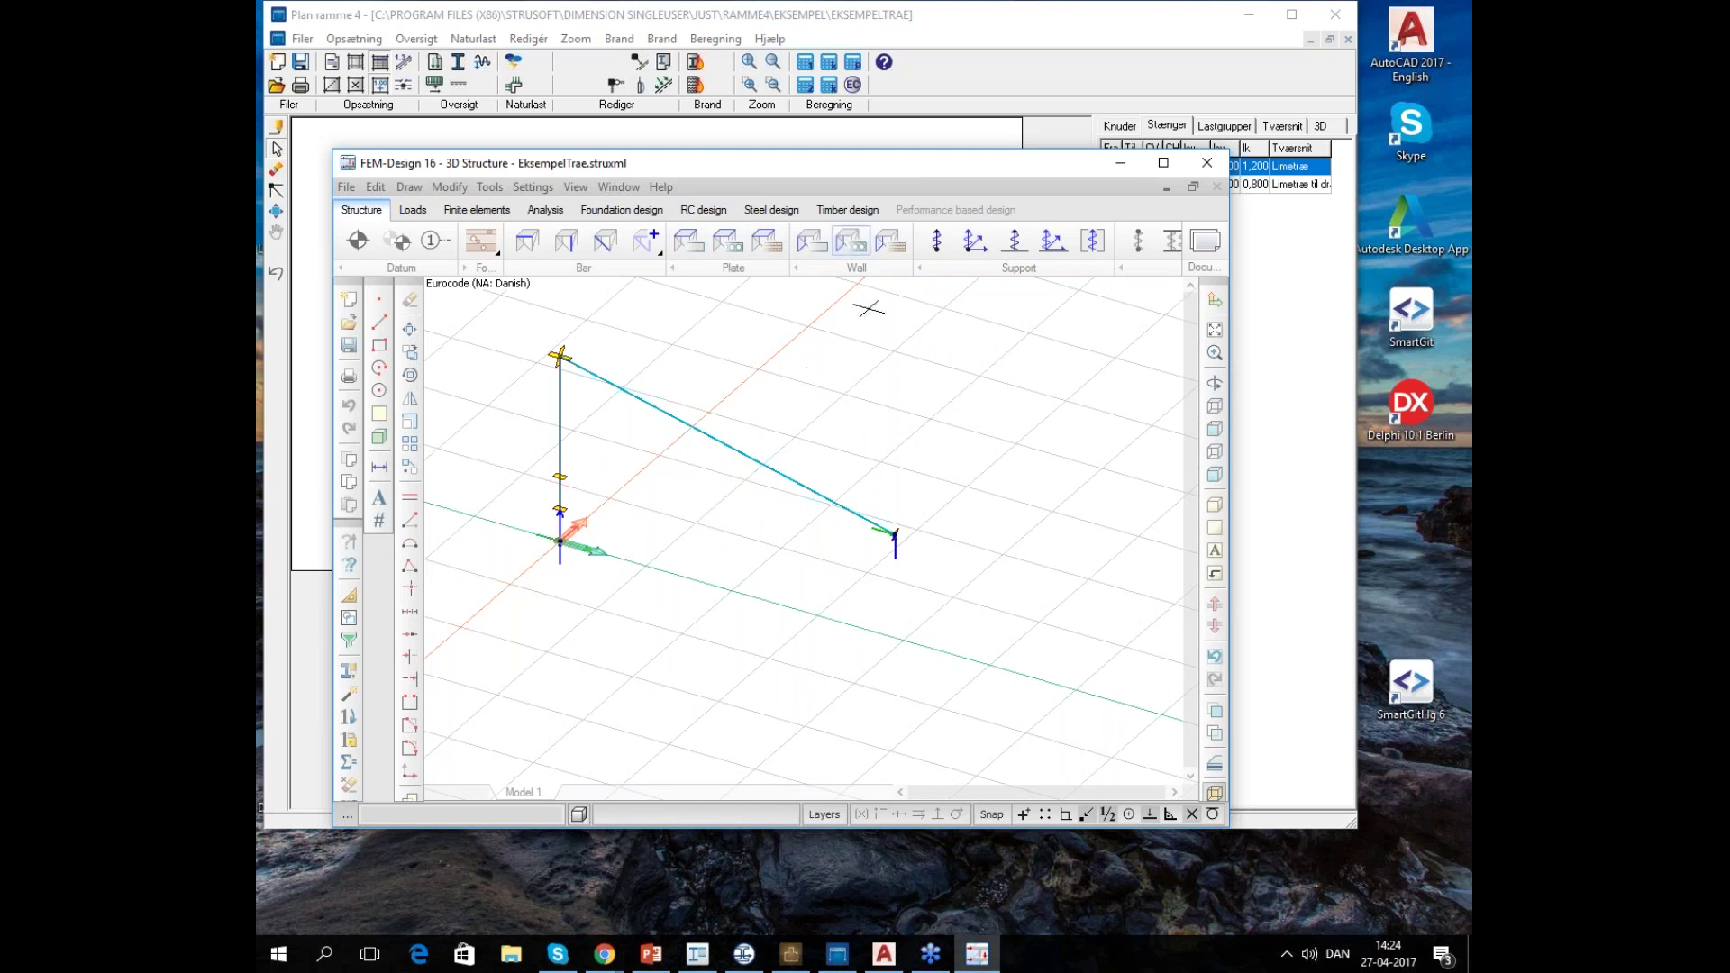
click(847, 210)
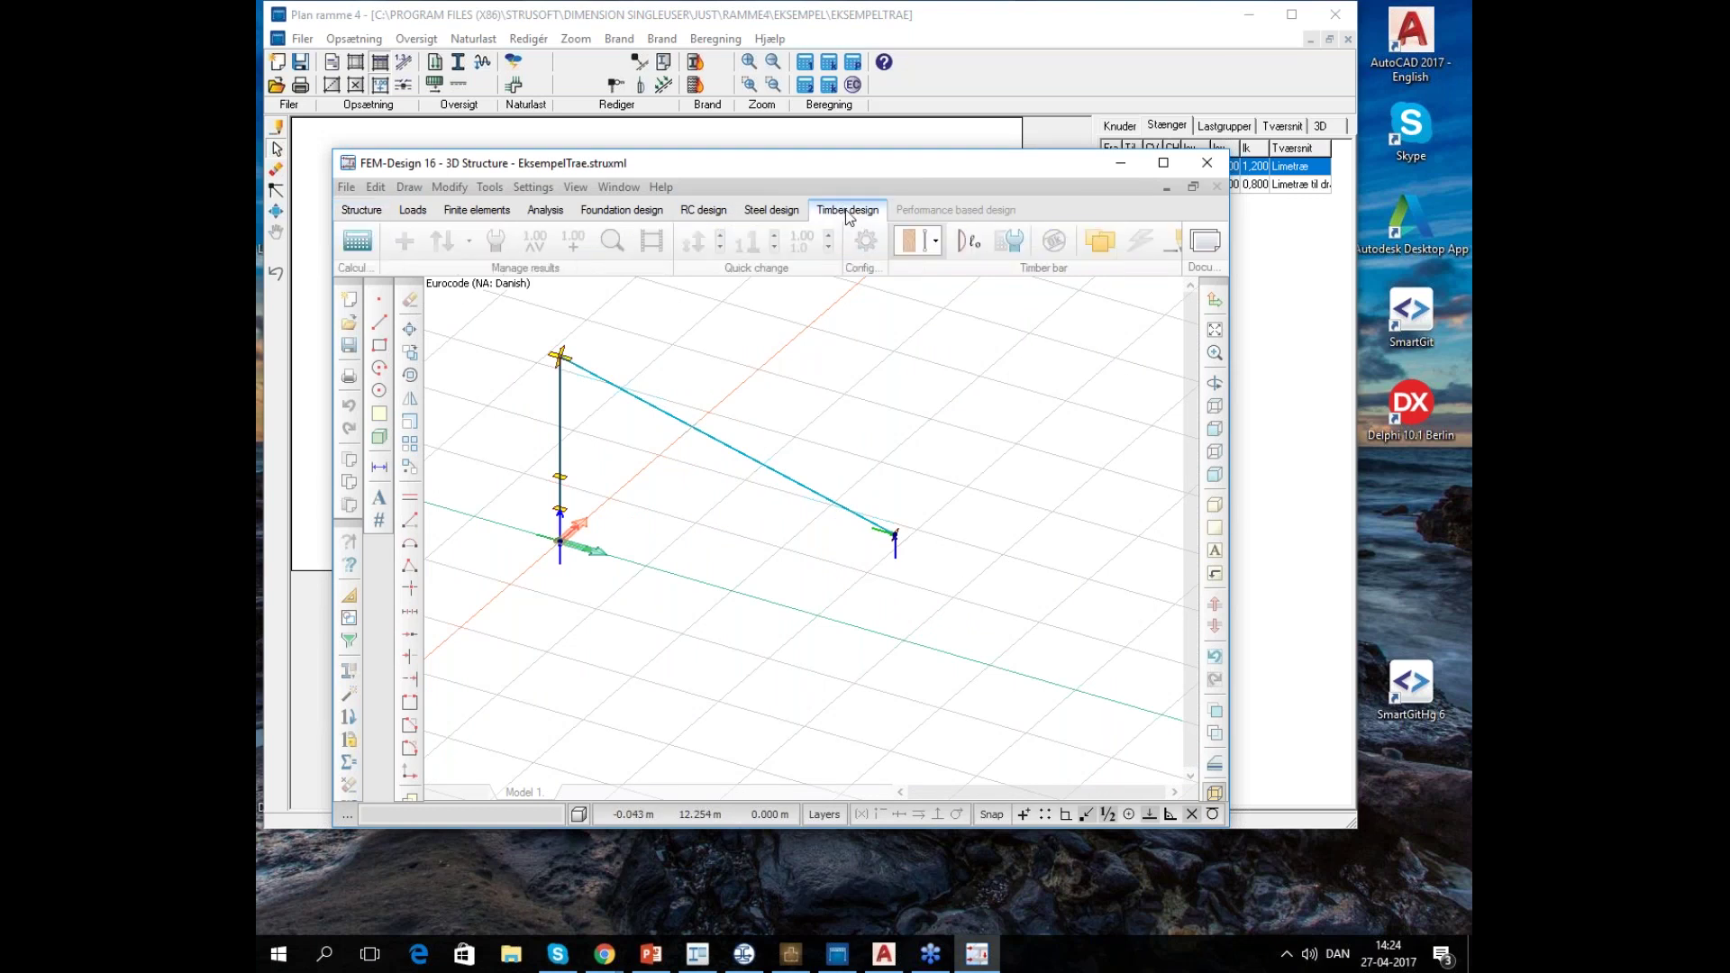
click(973, 251)
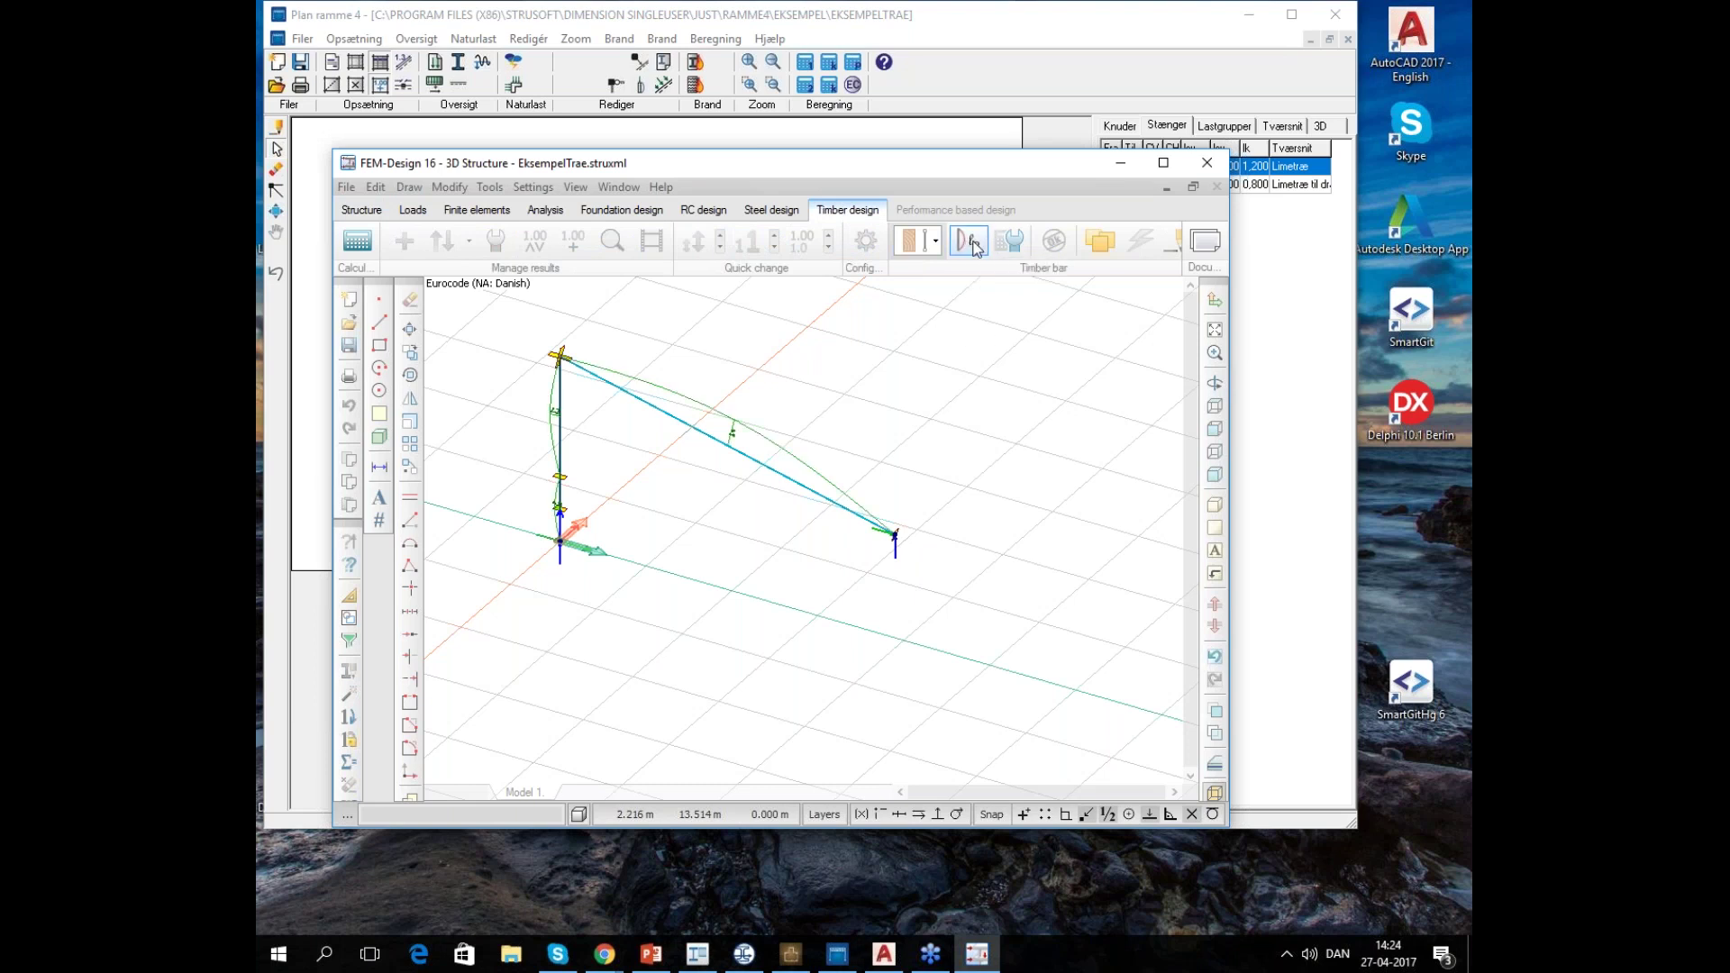
scroll(693, 511, up, 4)
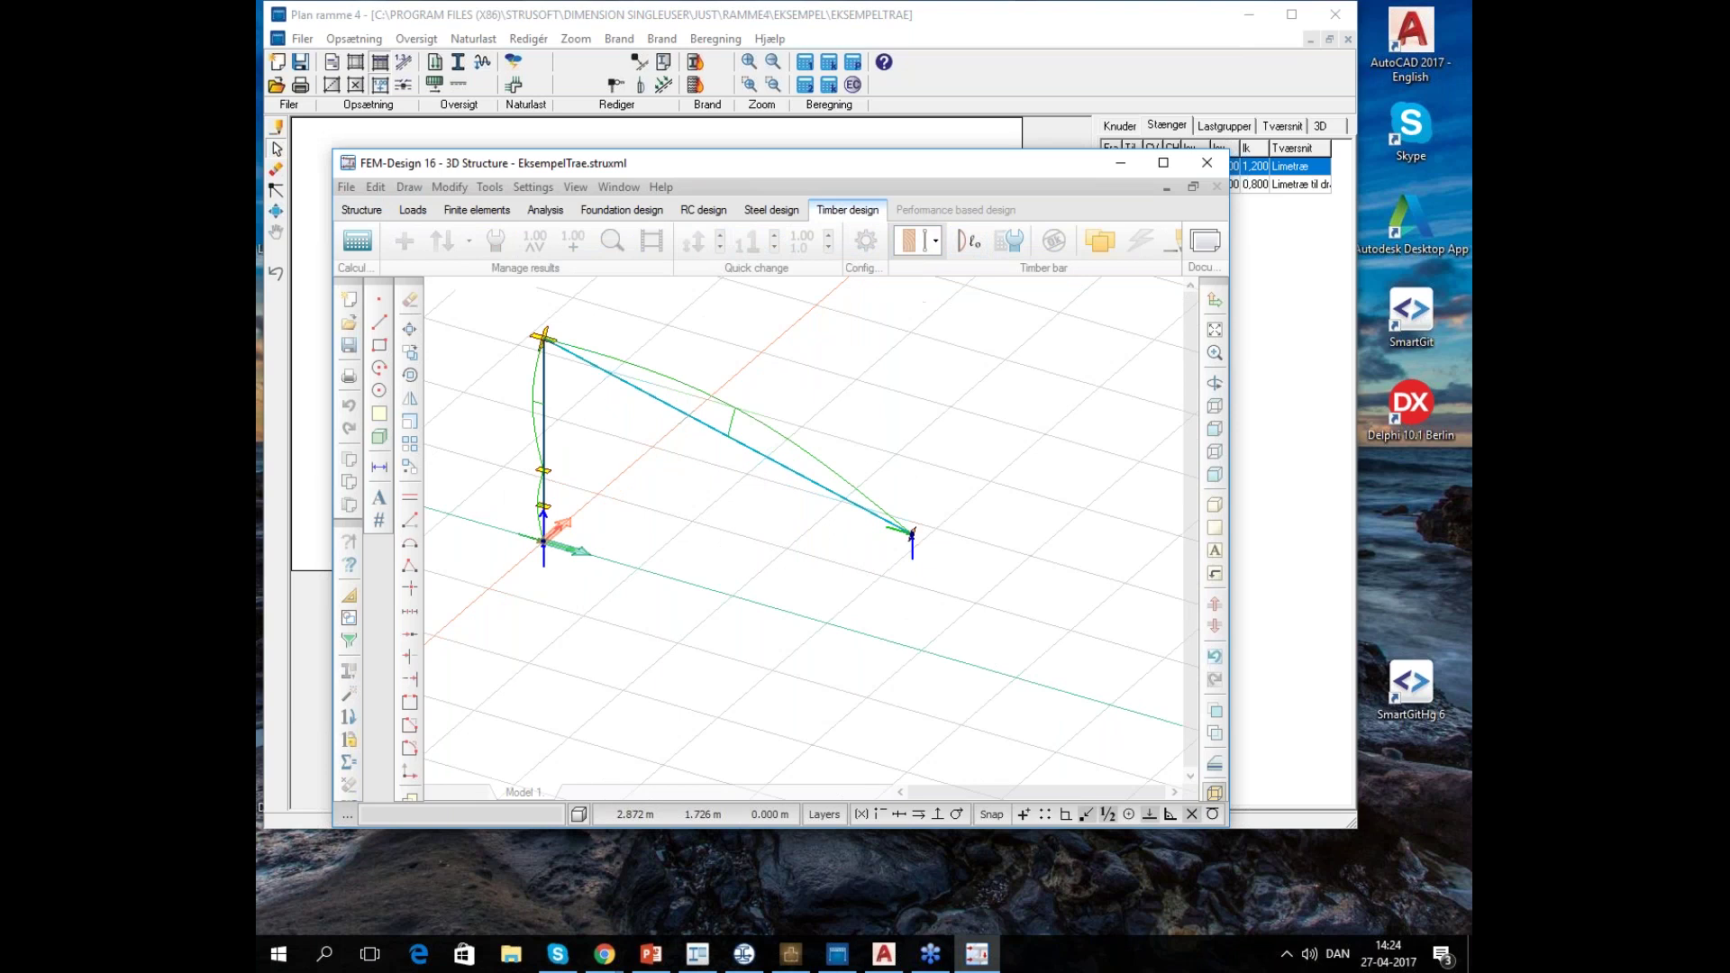
middle_drag(693, 510, 579, 382)
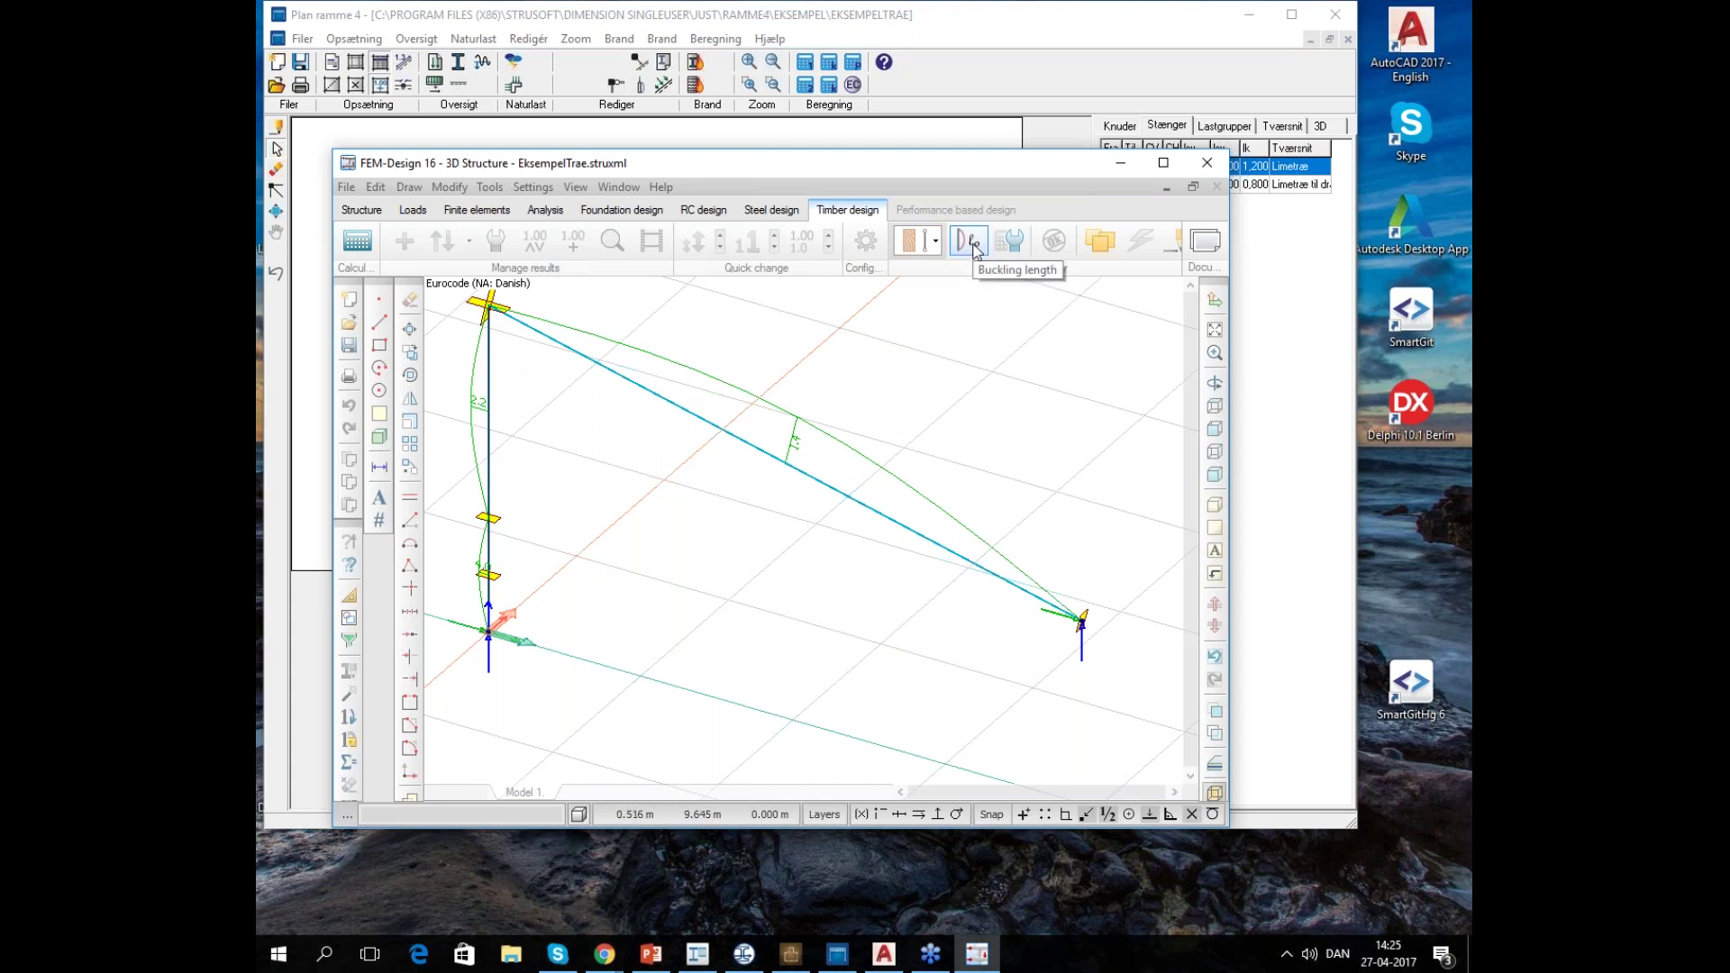
Review the bars' buckling settings for flexural buckling in the stiff and weak directions and for lateral torsional buckling
mouse_move(959, 197)
mouse_down()
mouse_move(993, 268)
mouse_move(969, 209)
mouse_up()
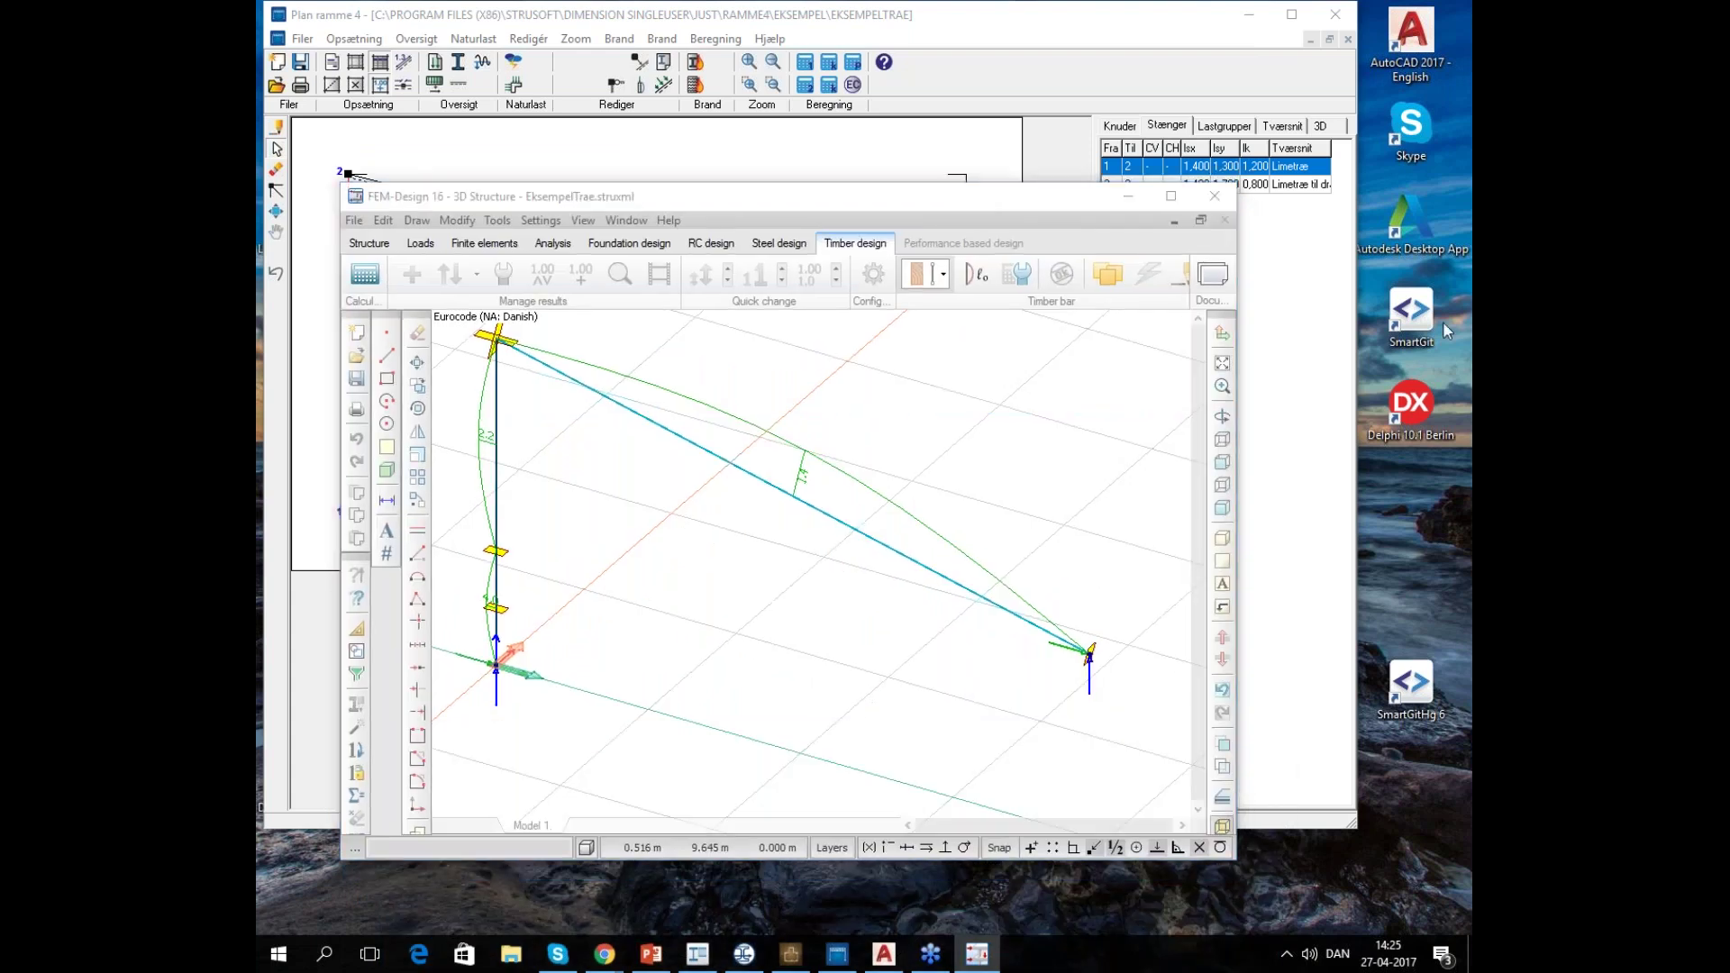
click(976, 273)
drag(1122, 293, 948, 306)
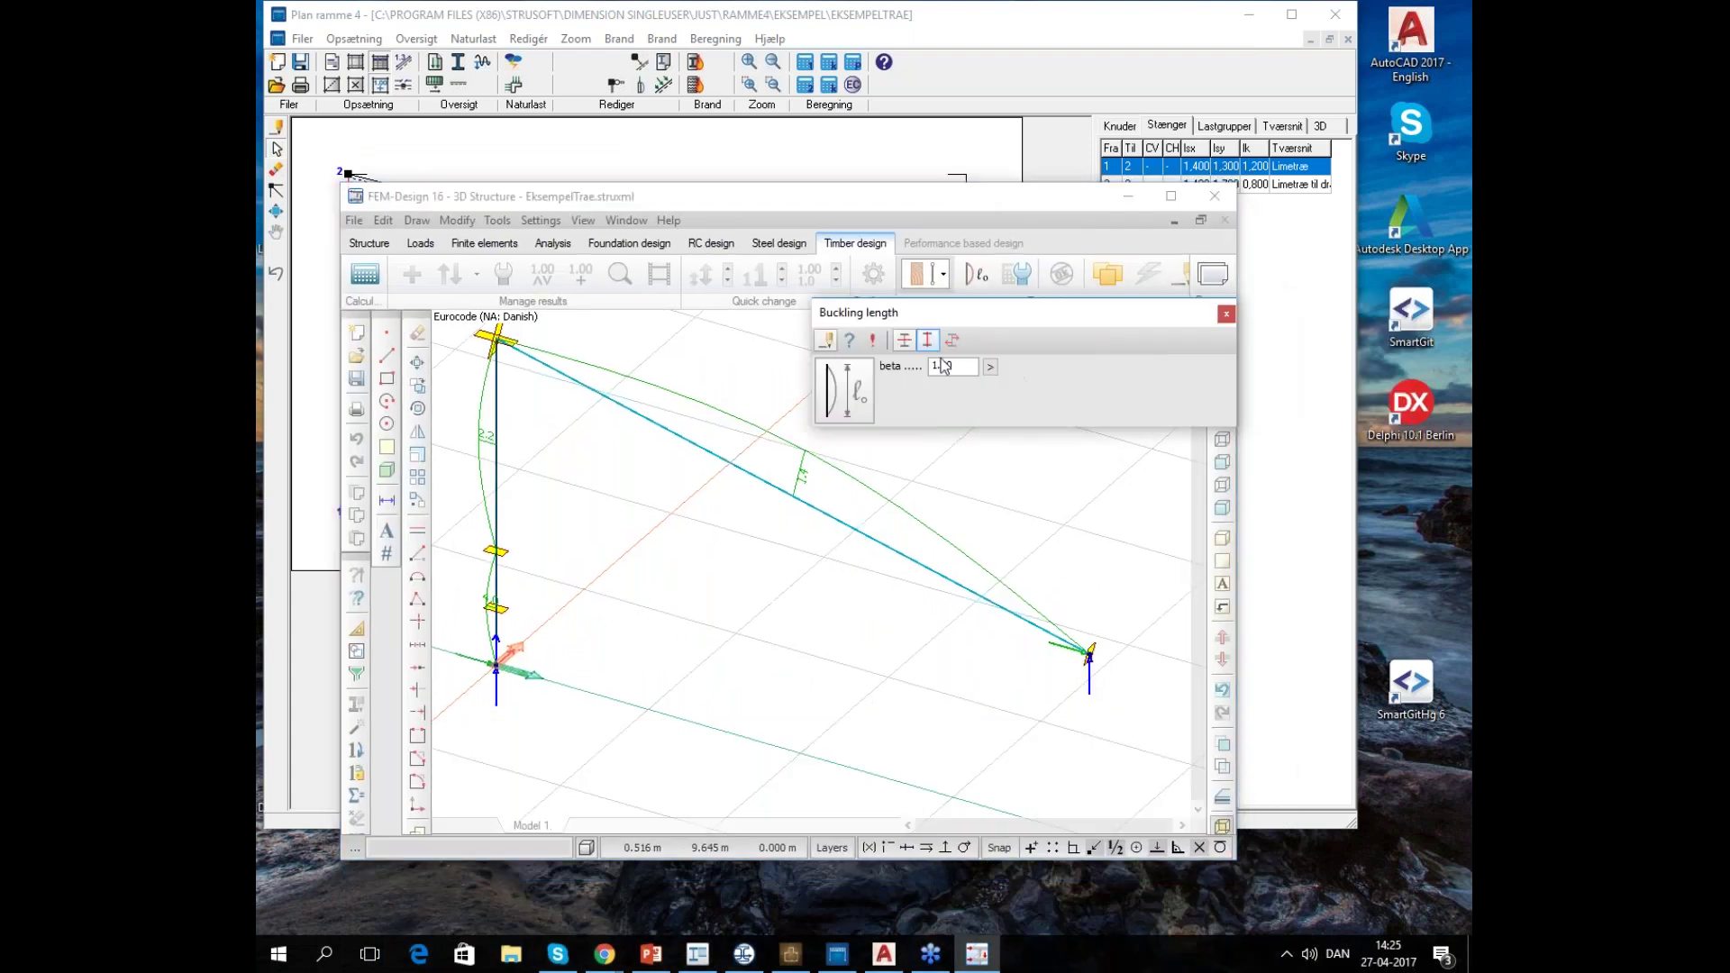
click(907, 345)
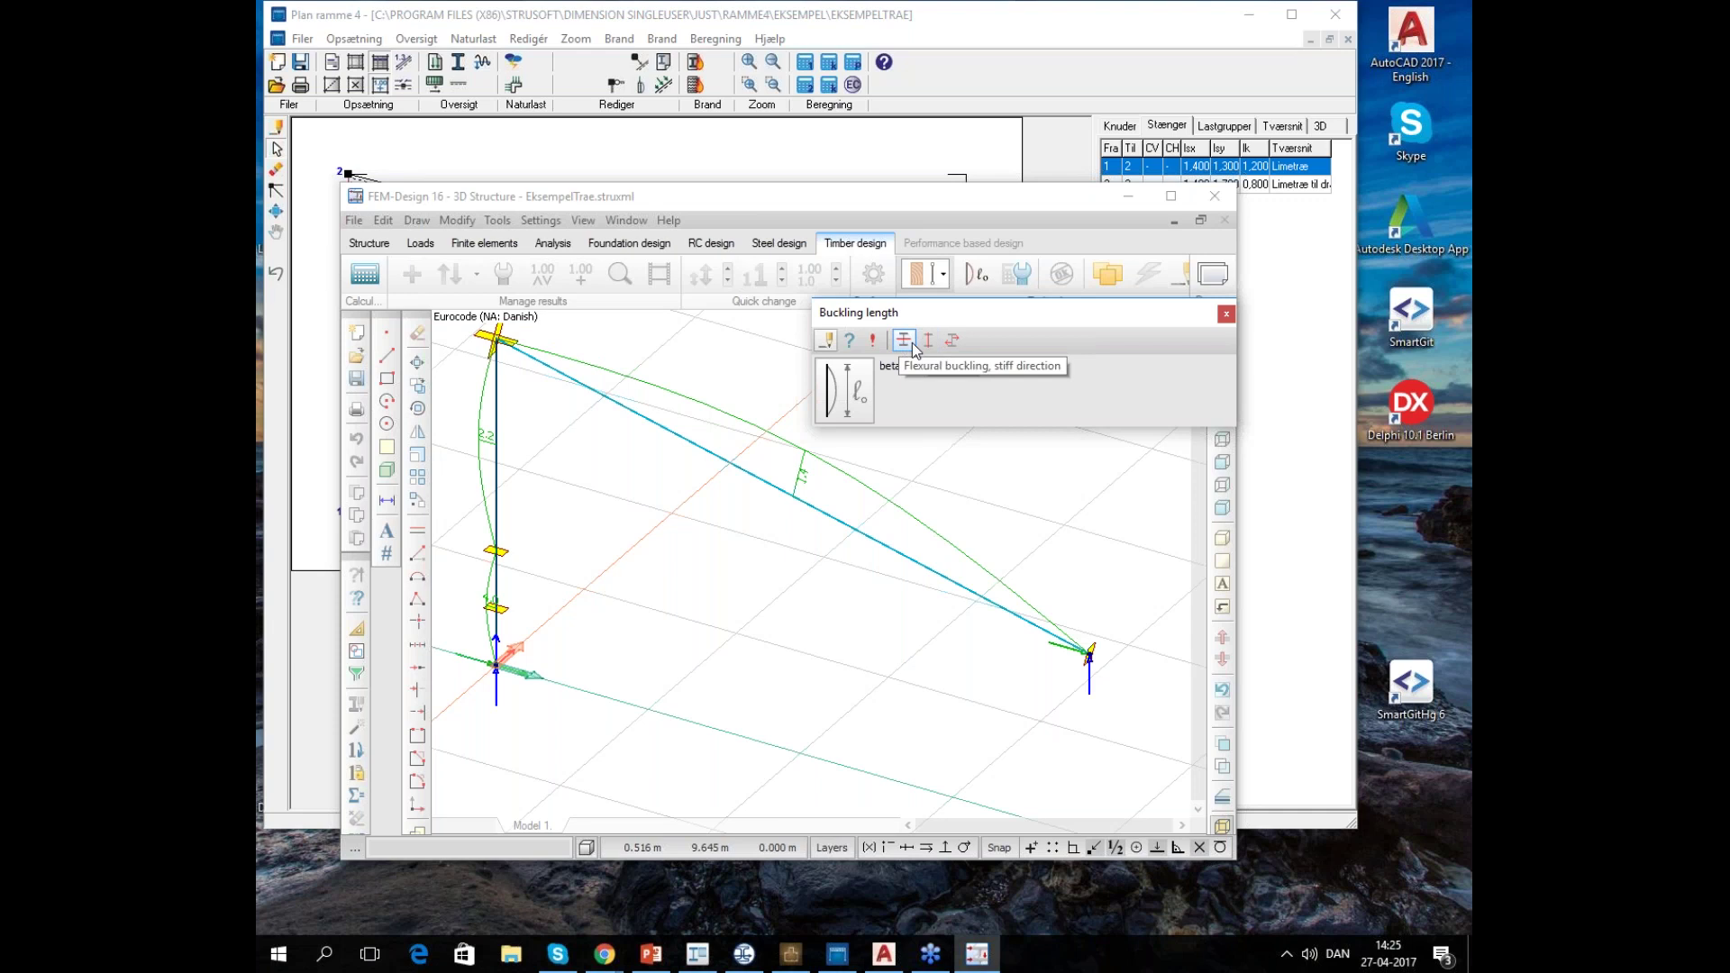
click(929, 342)
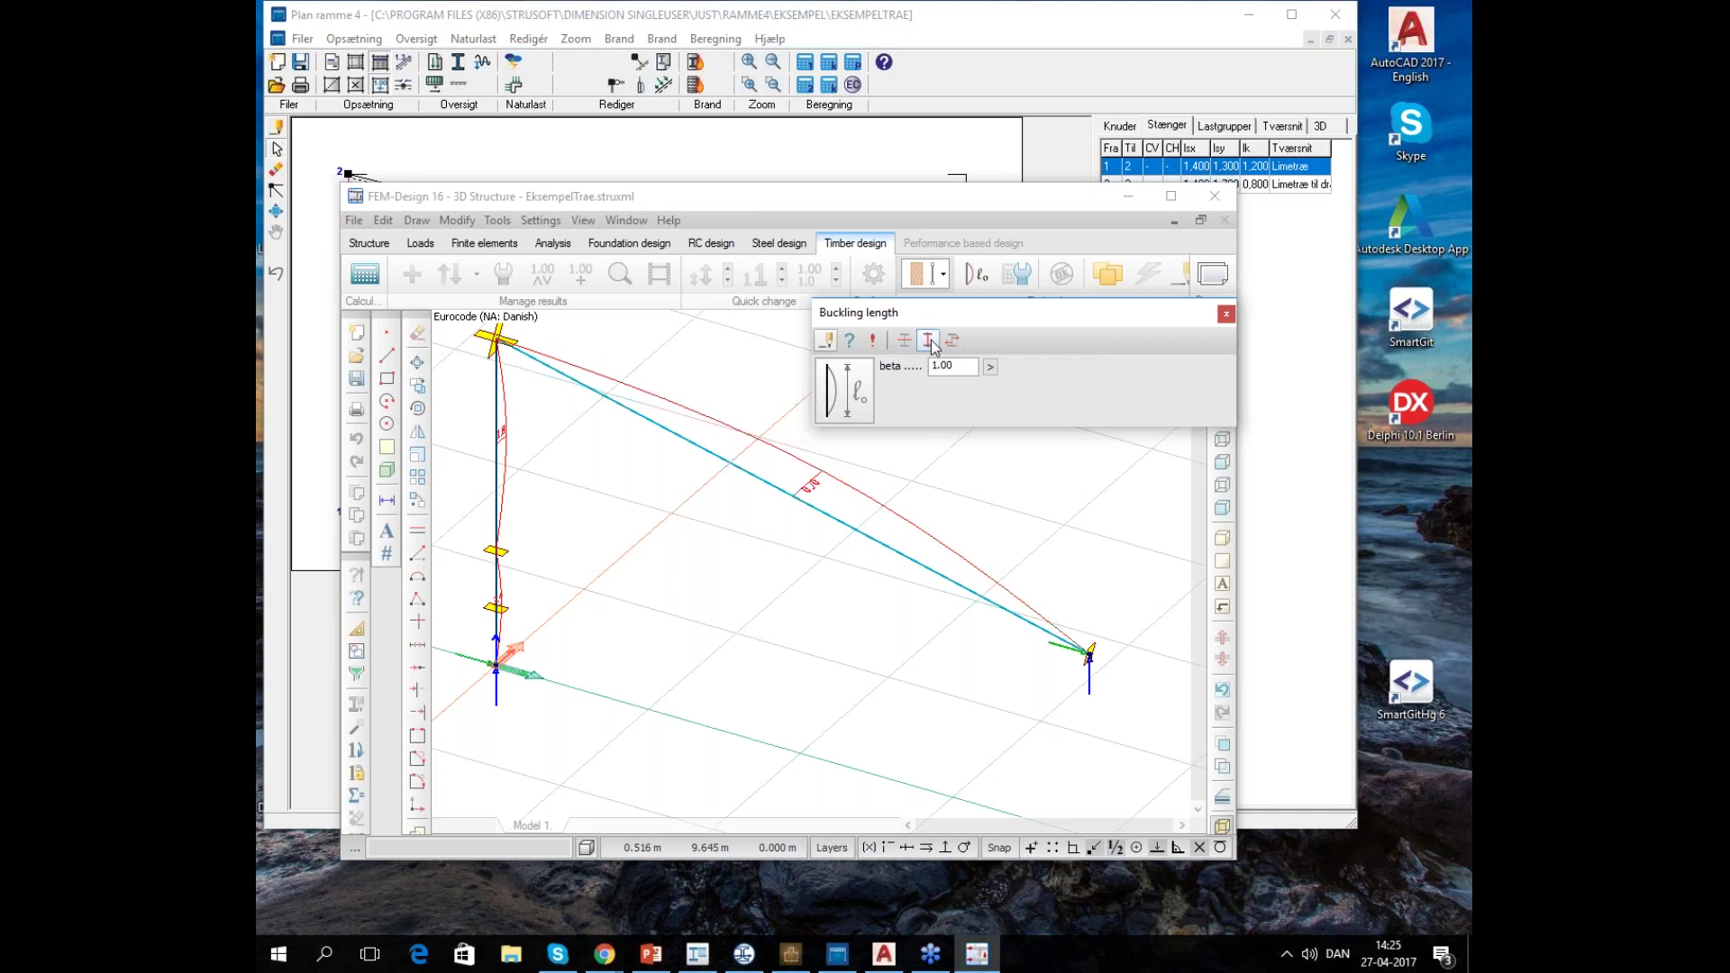
click(952, 341)
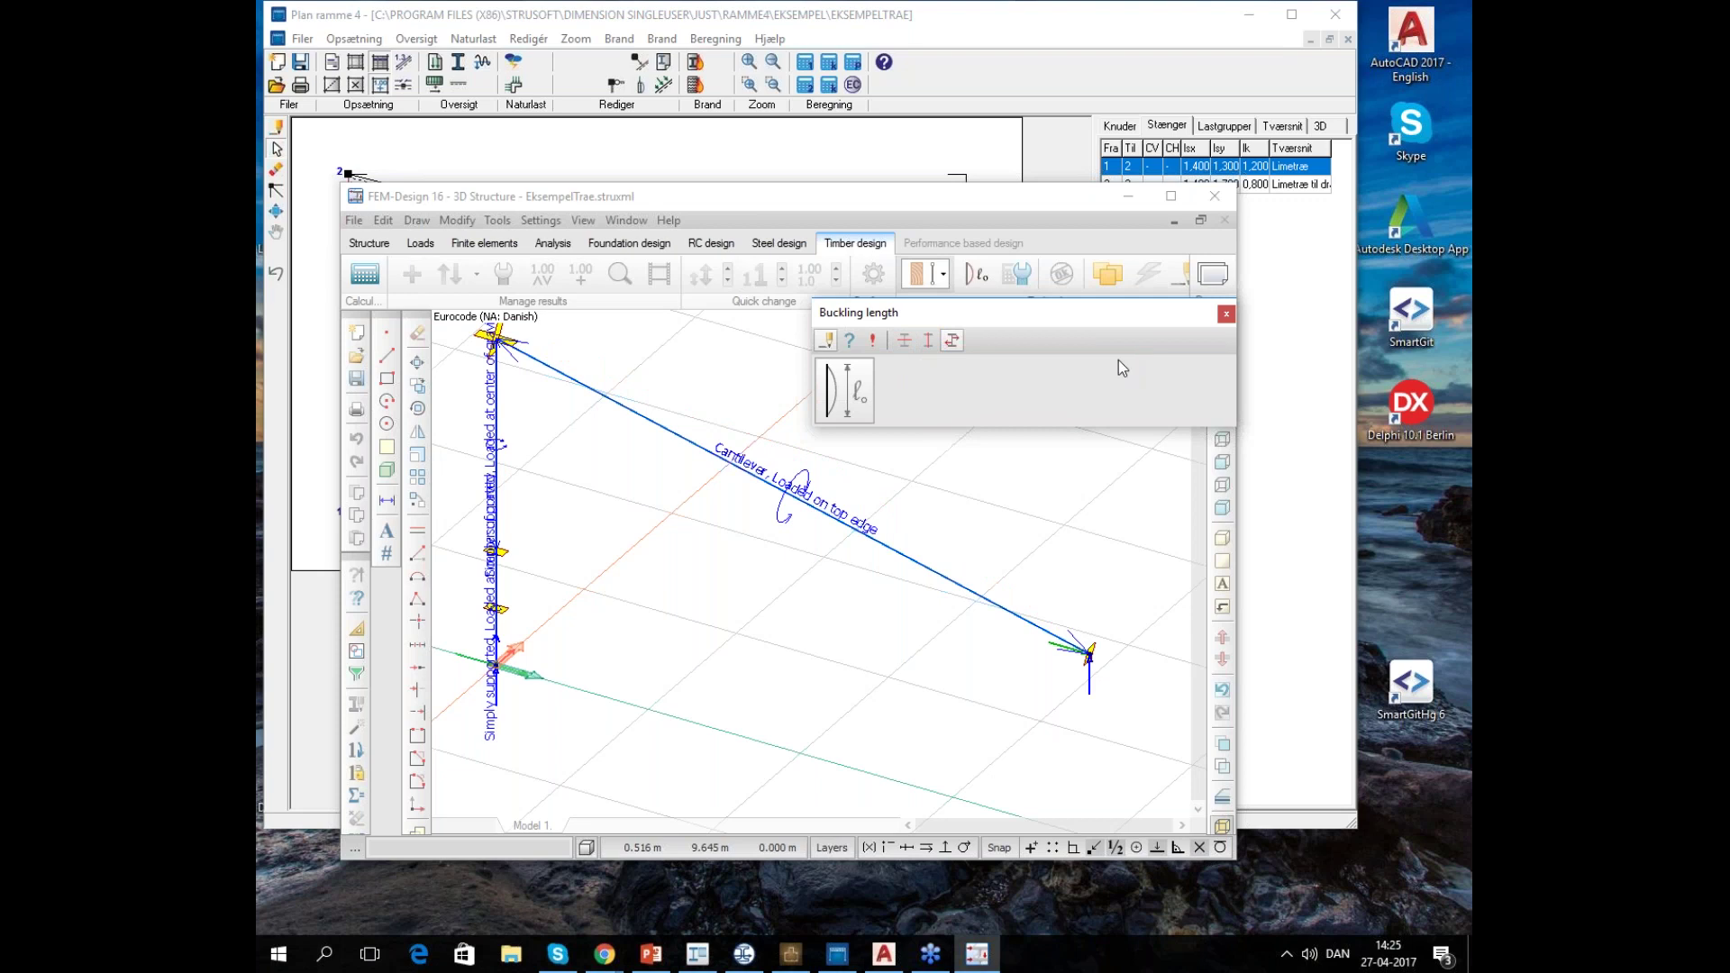
Recheck the bars' flexural and lateral torsional buckling settings, and close FEM-Design without saving the drawing
click(928, 342)
click(952, 340)
click(565, 428)
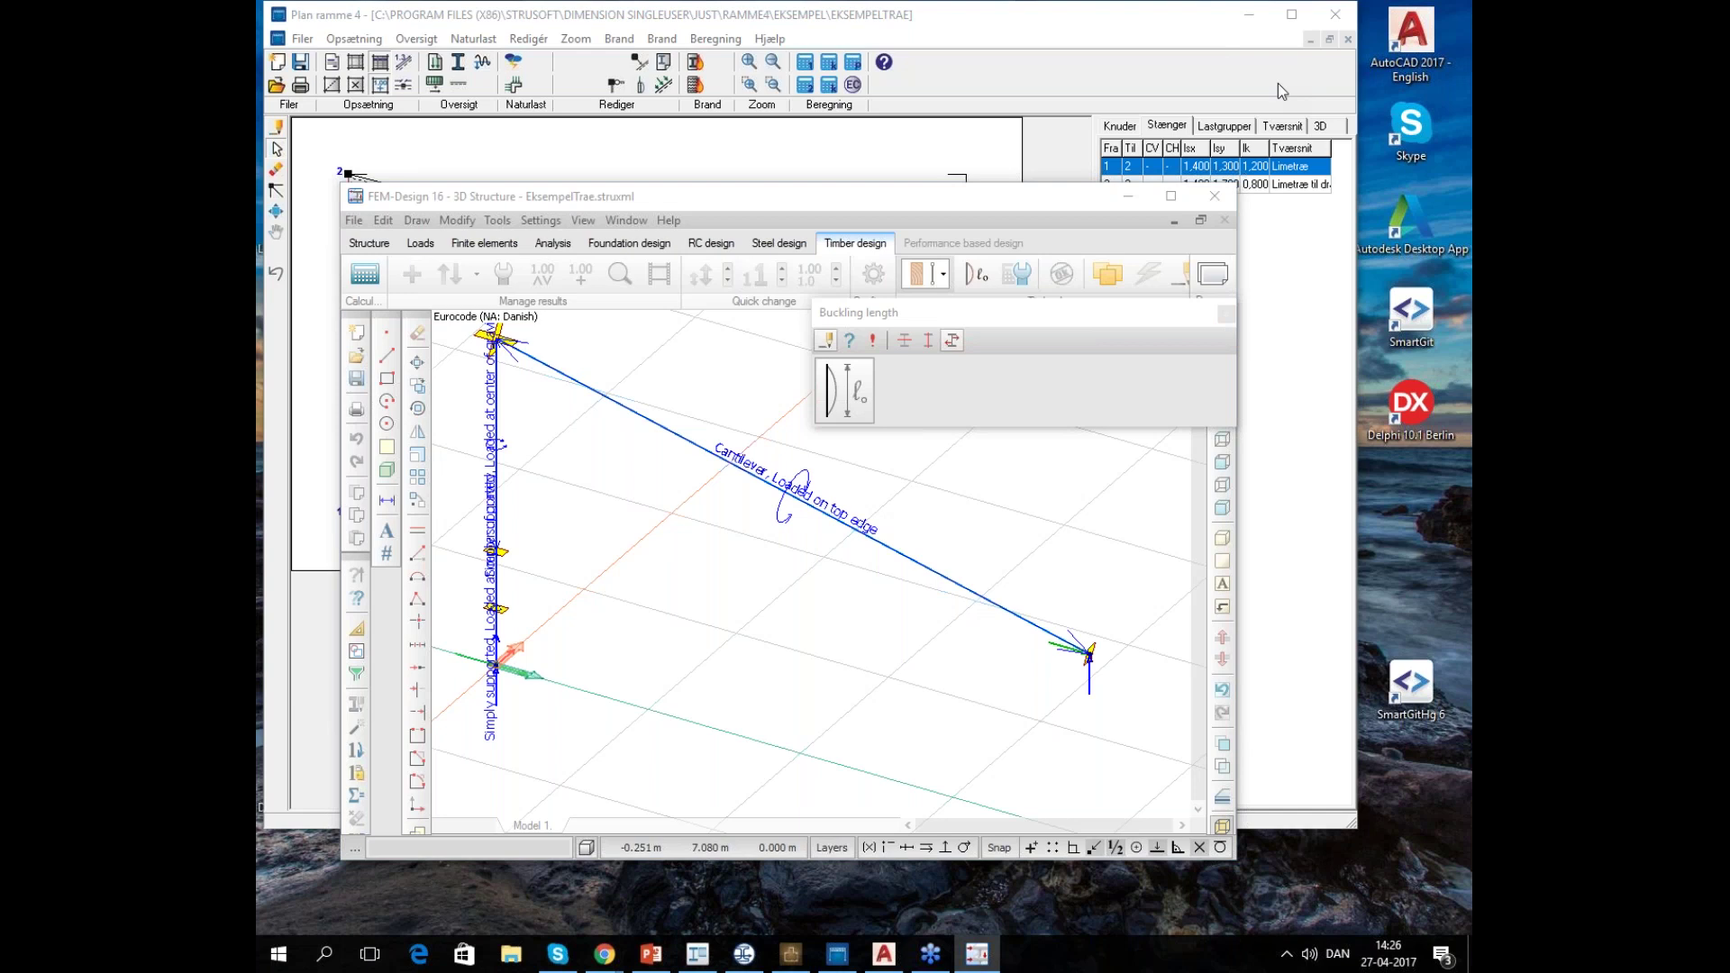
click(1214, 200)
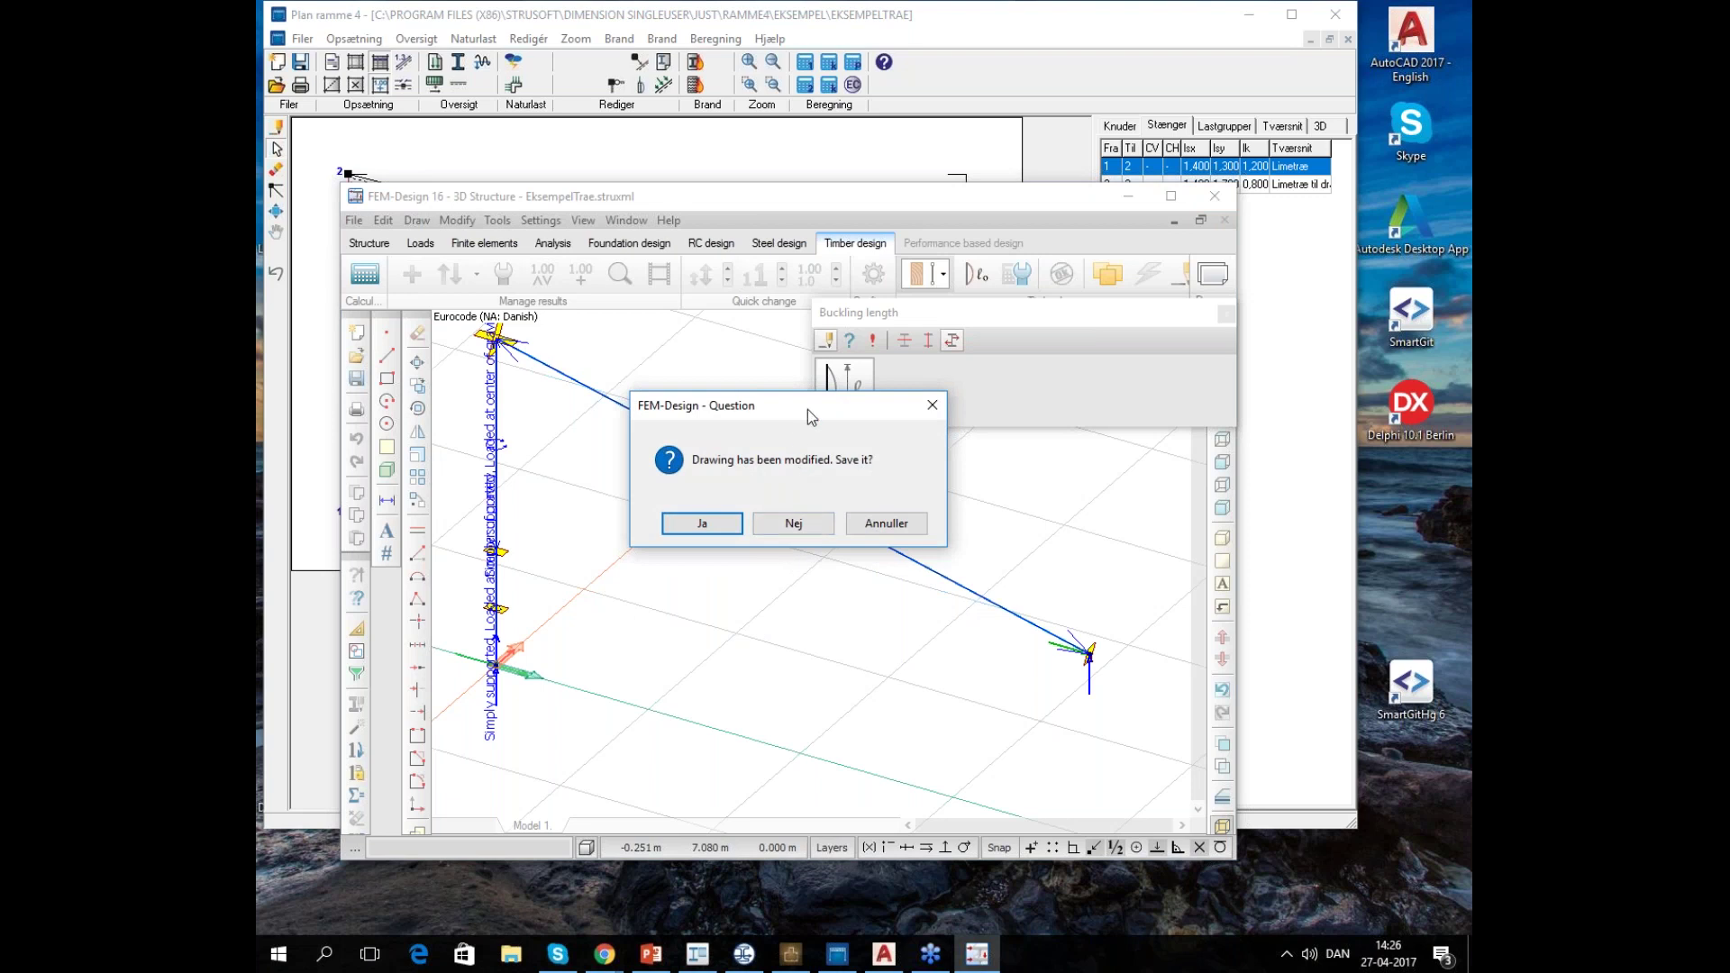
click(805, 530)
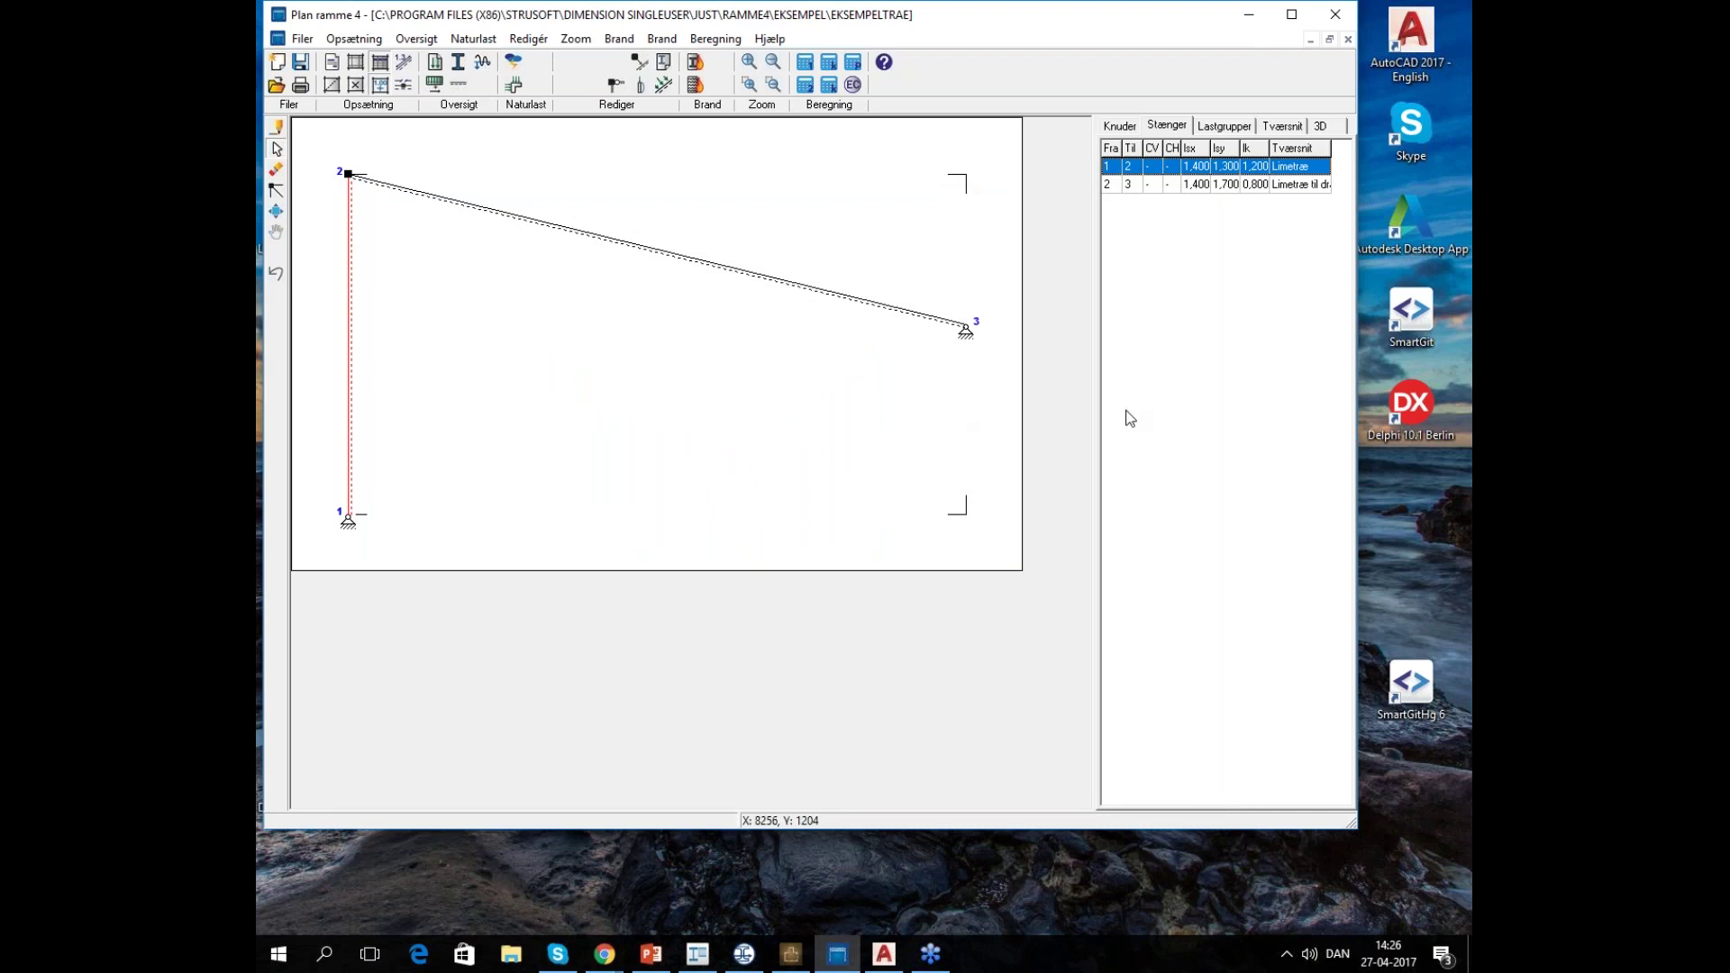
Open the recent frame file EKSEMPELSAMLINGERWEBINAR.RM4 from the RAMME4 folder in Plan ramme 4
click(305, 39)
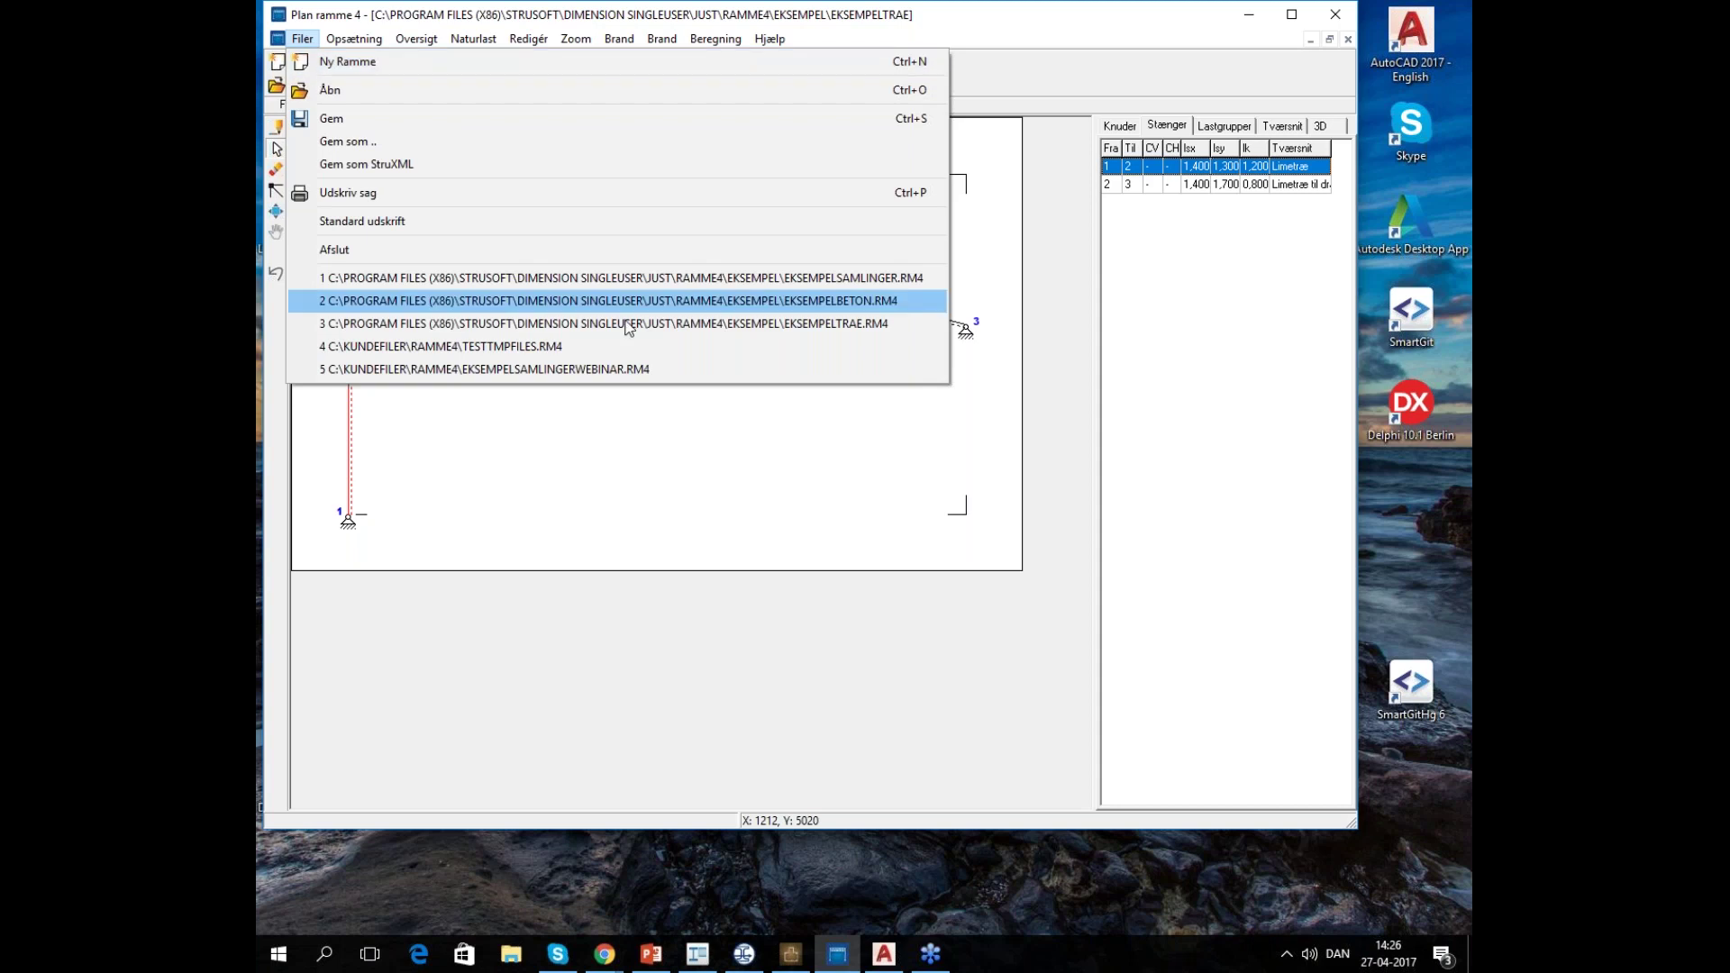
click(645, 369)
click(878, 543)
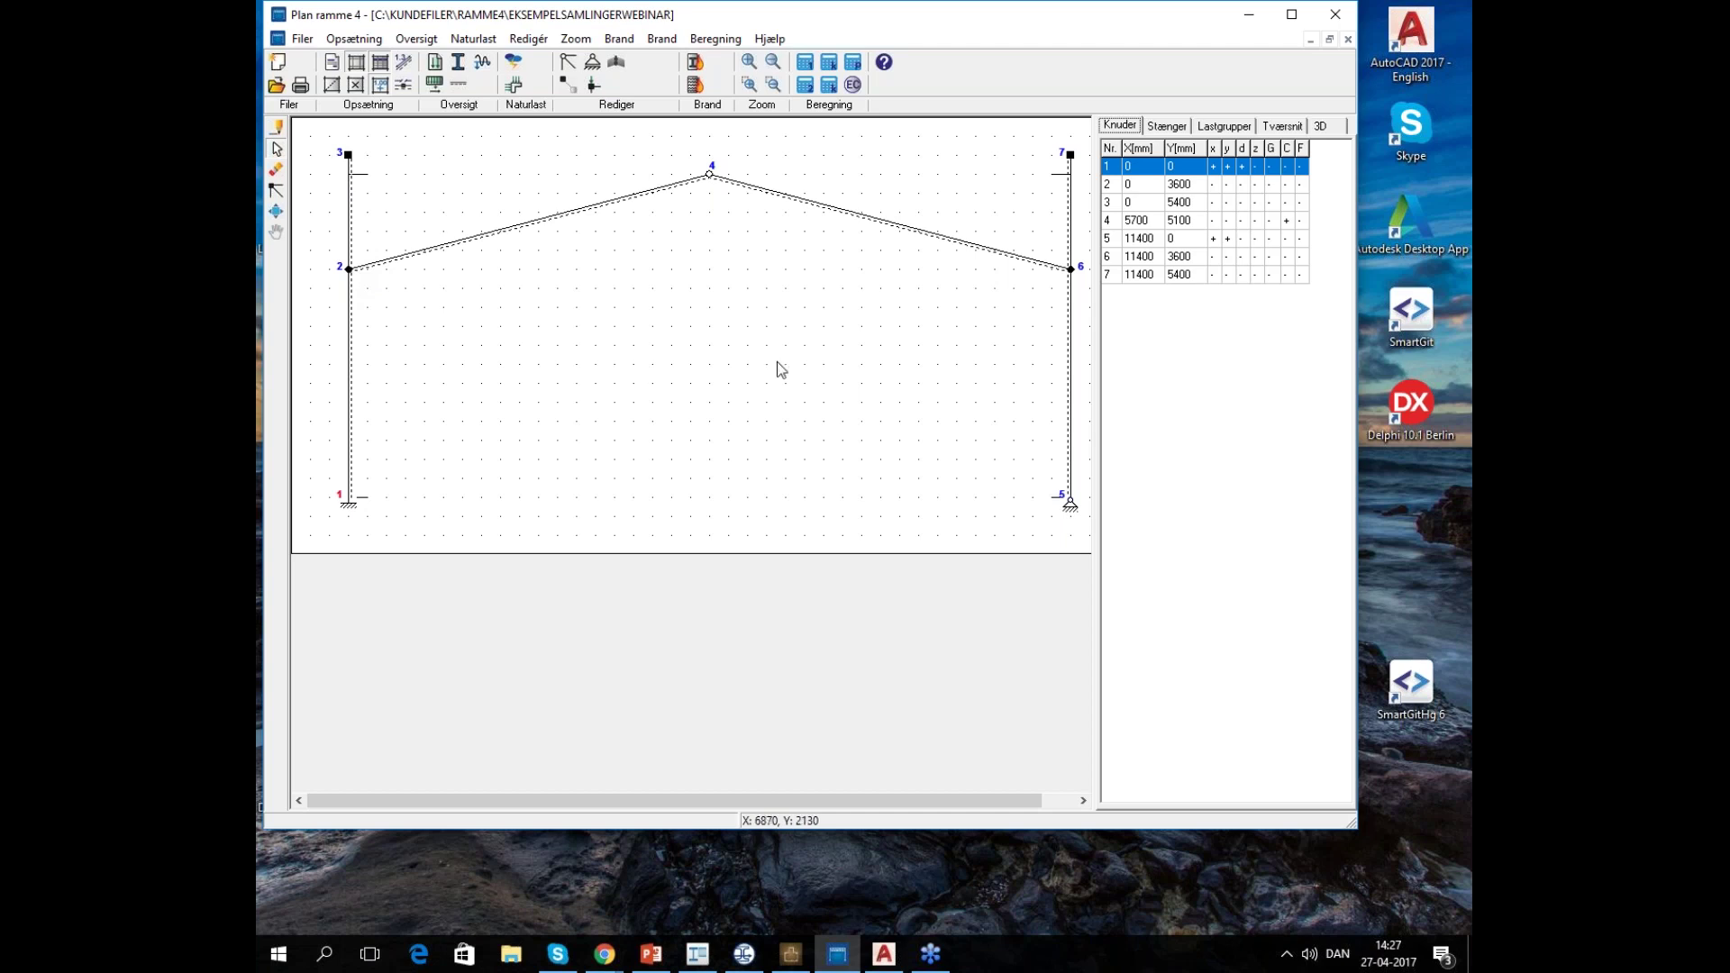
Open the connection definition of node 2 for editing and examine its T-joint type
double_click(350, 270)
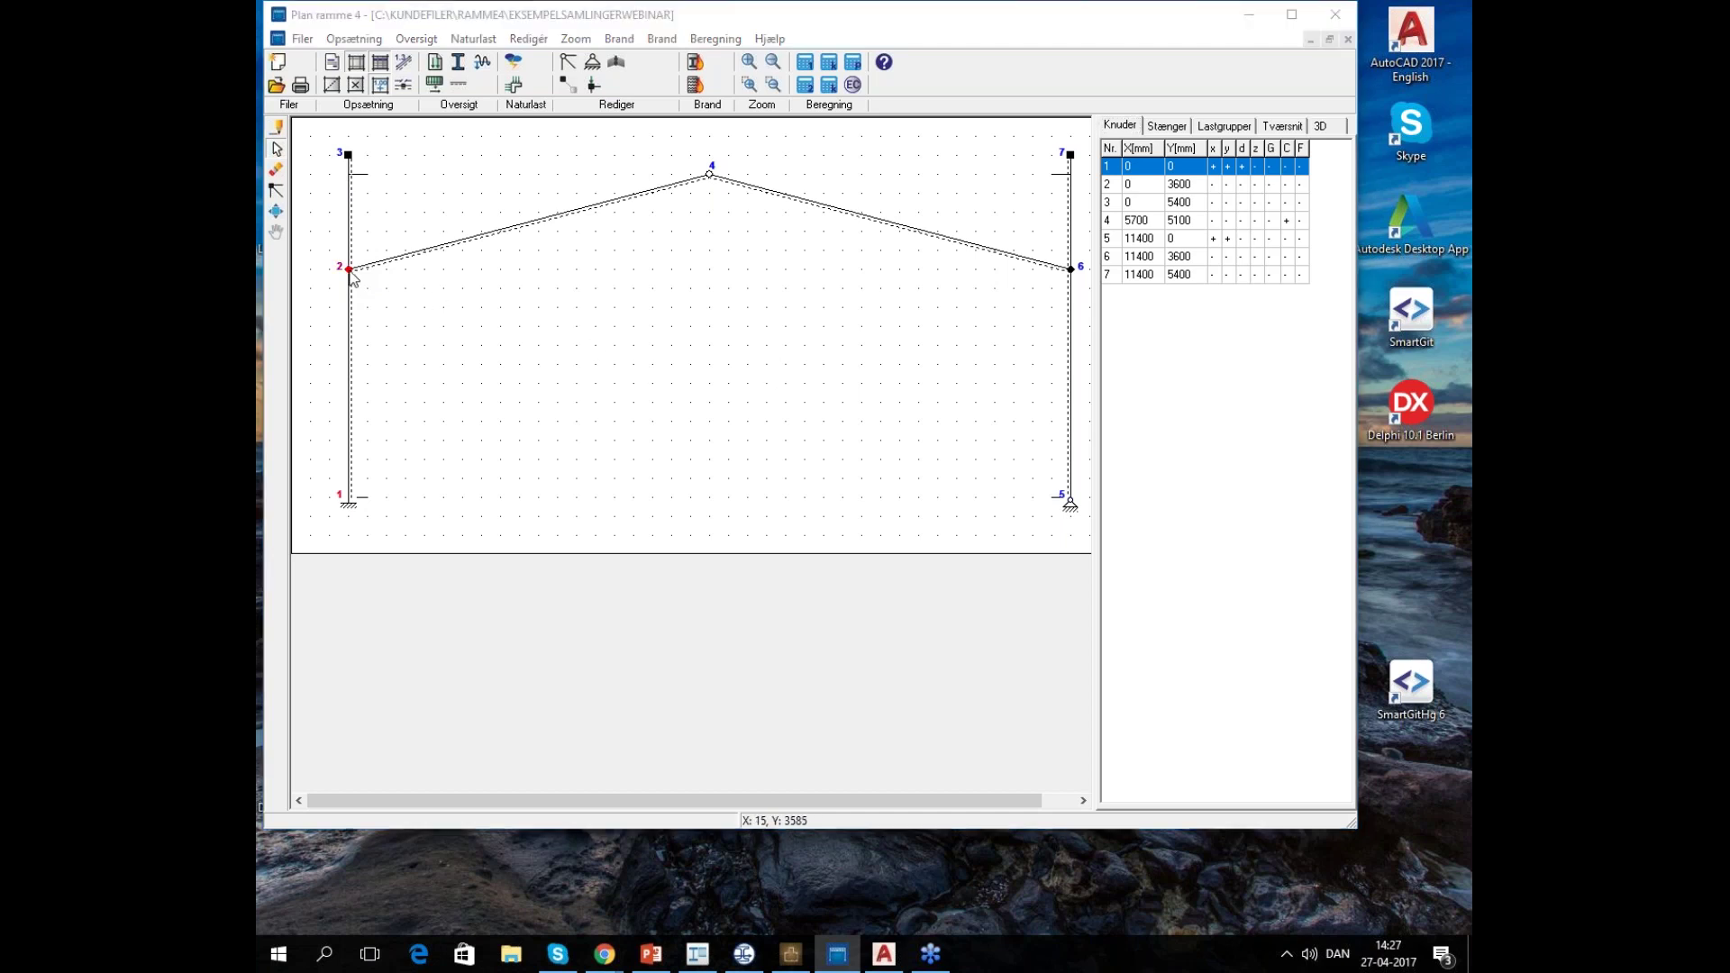
drag(835, 232, 718, 251)
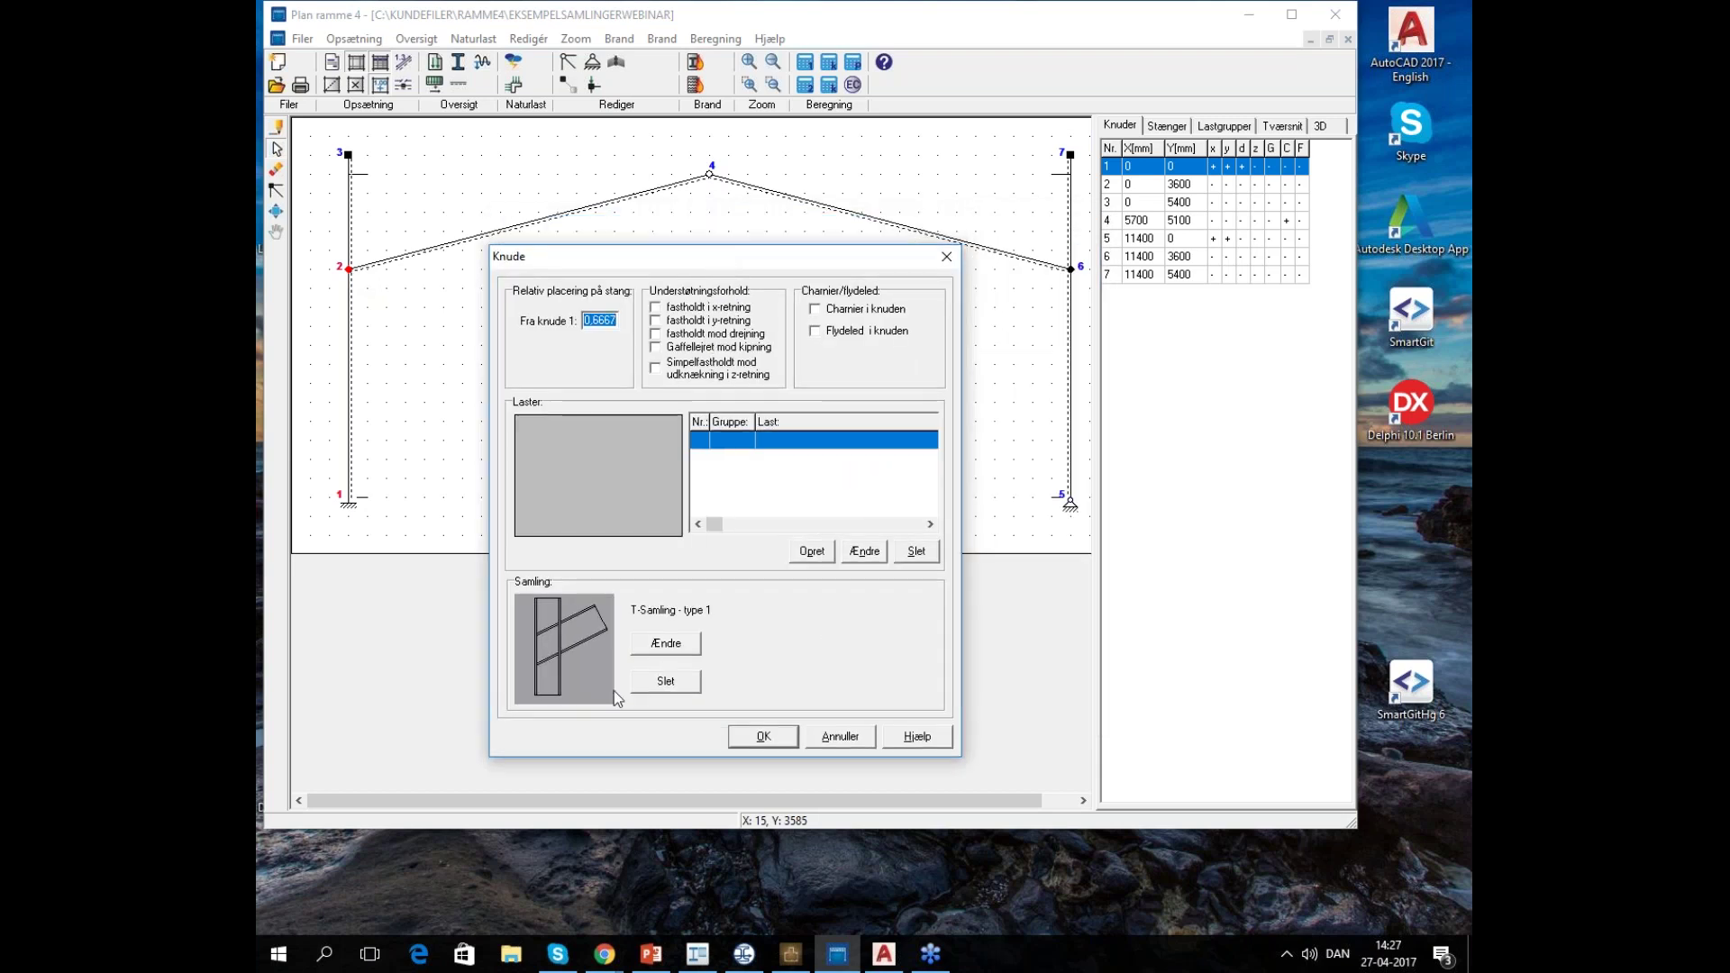
click(675, 645)
drag(864, 230, 784, 263)
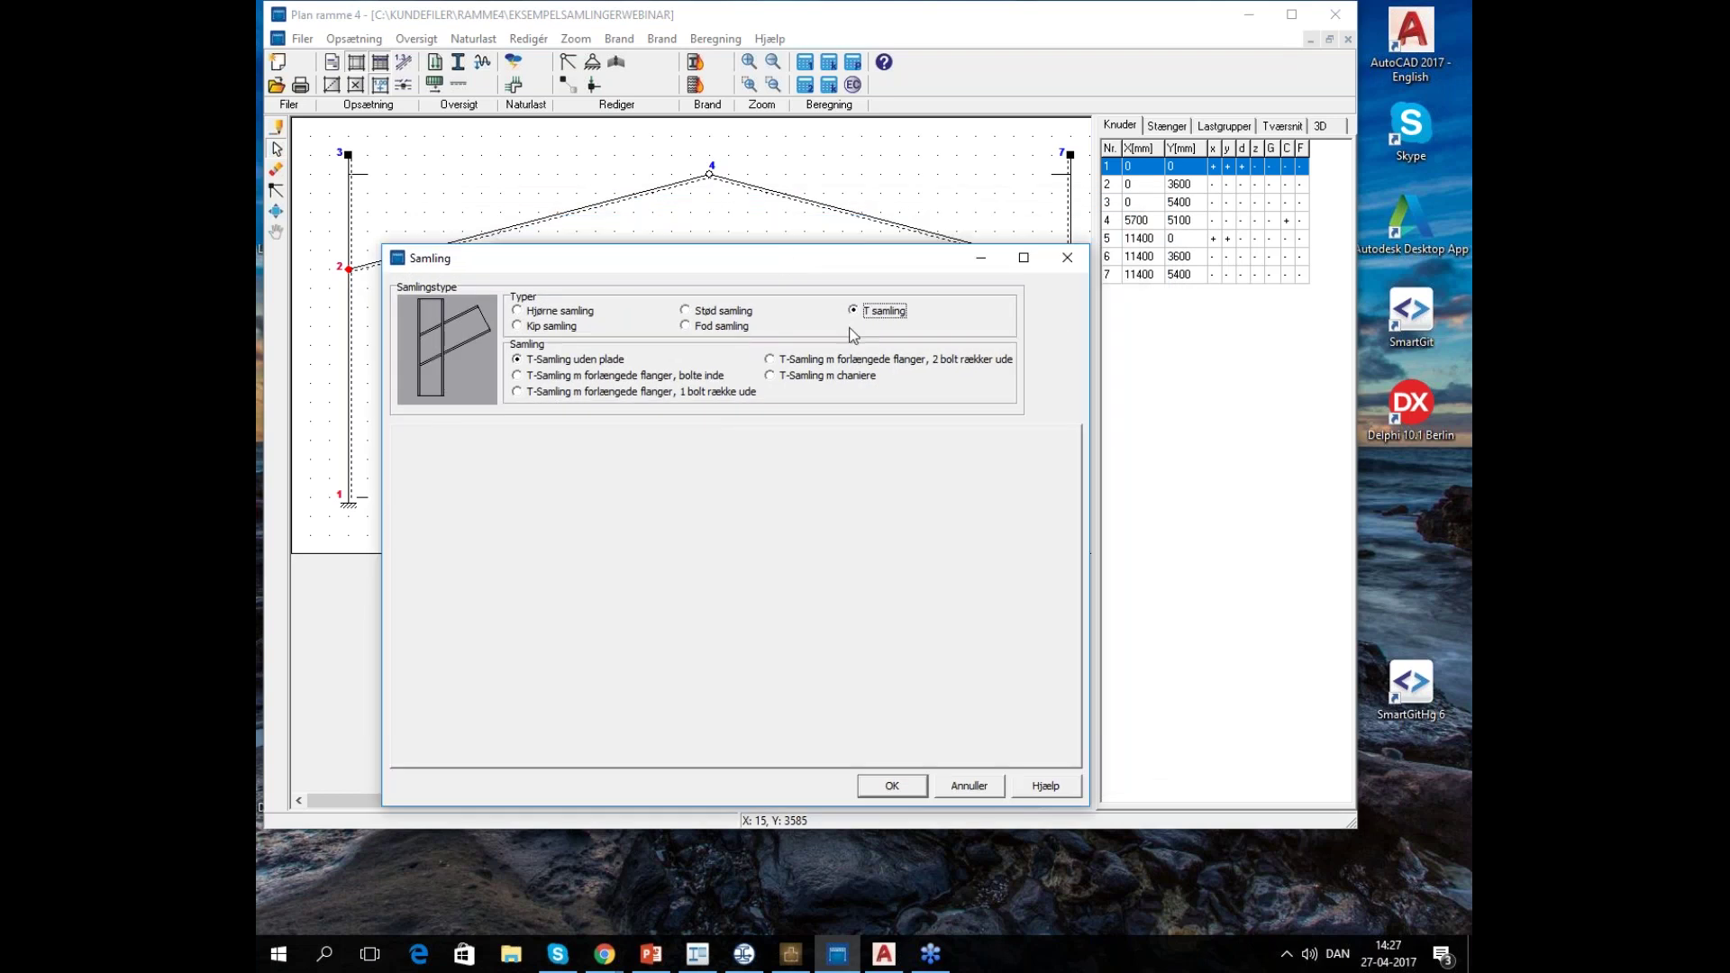
drag(738, 261, 743, 296)
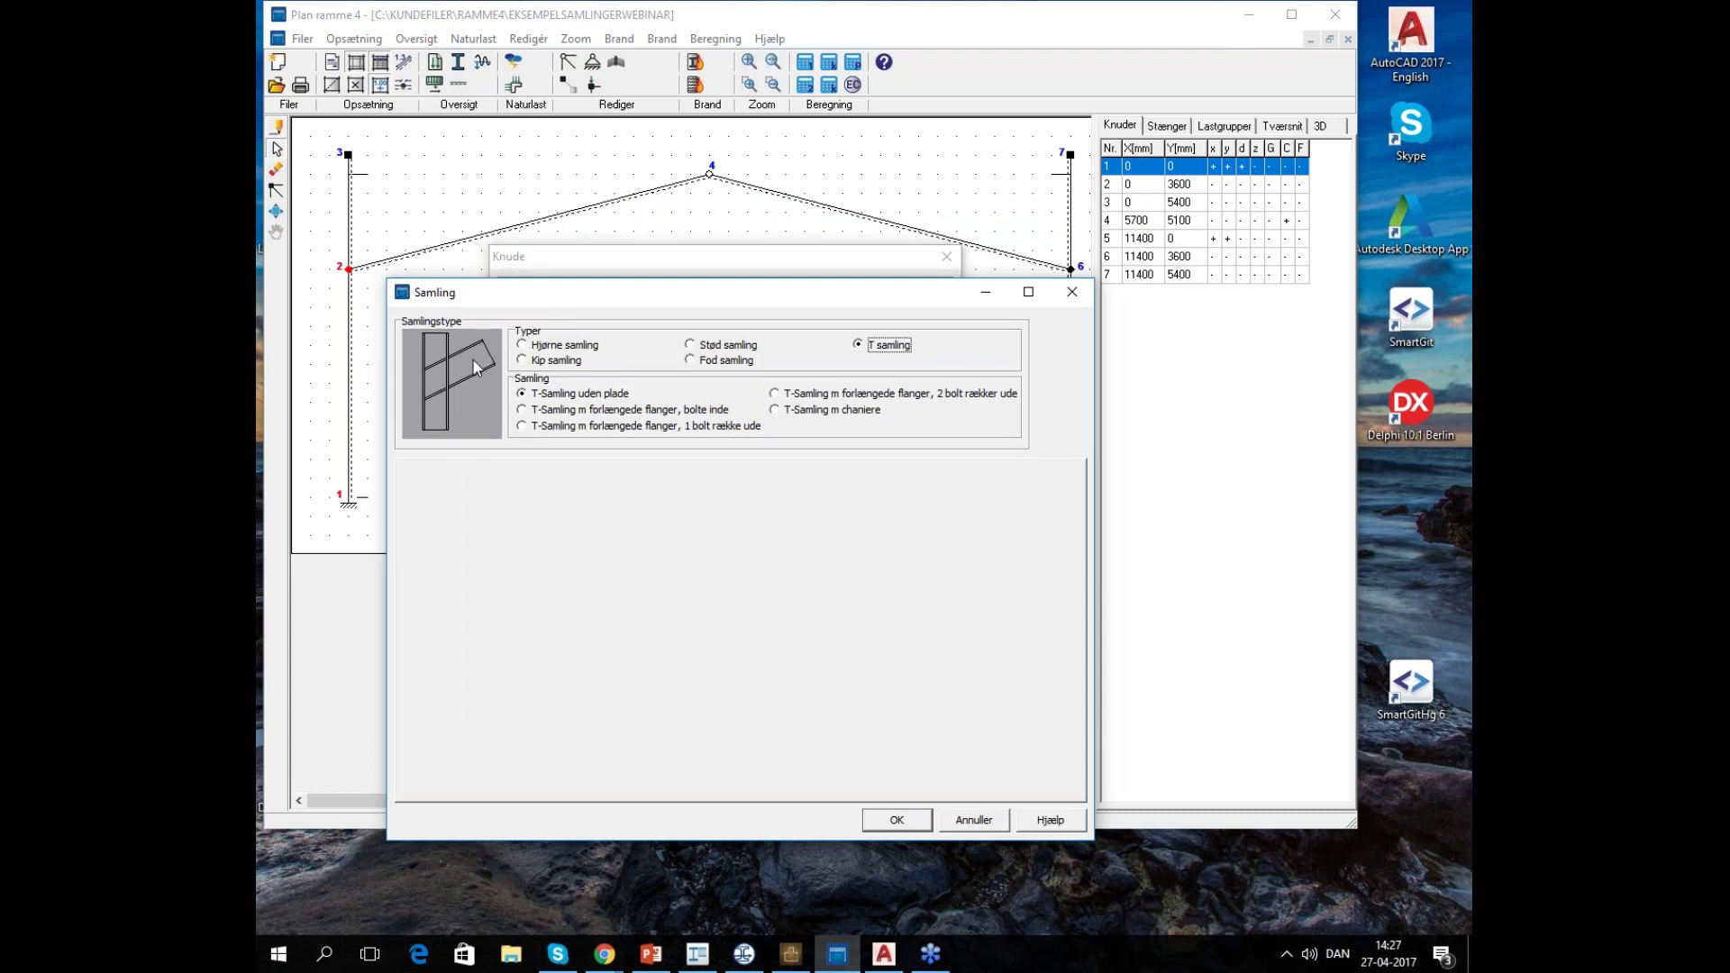
Preview corner joints with and without a plate for node 2, and confirm its connection as T-Samling uden plade
click(580, 348)
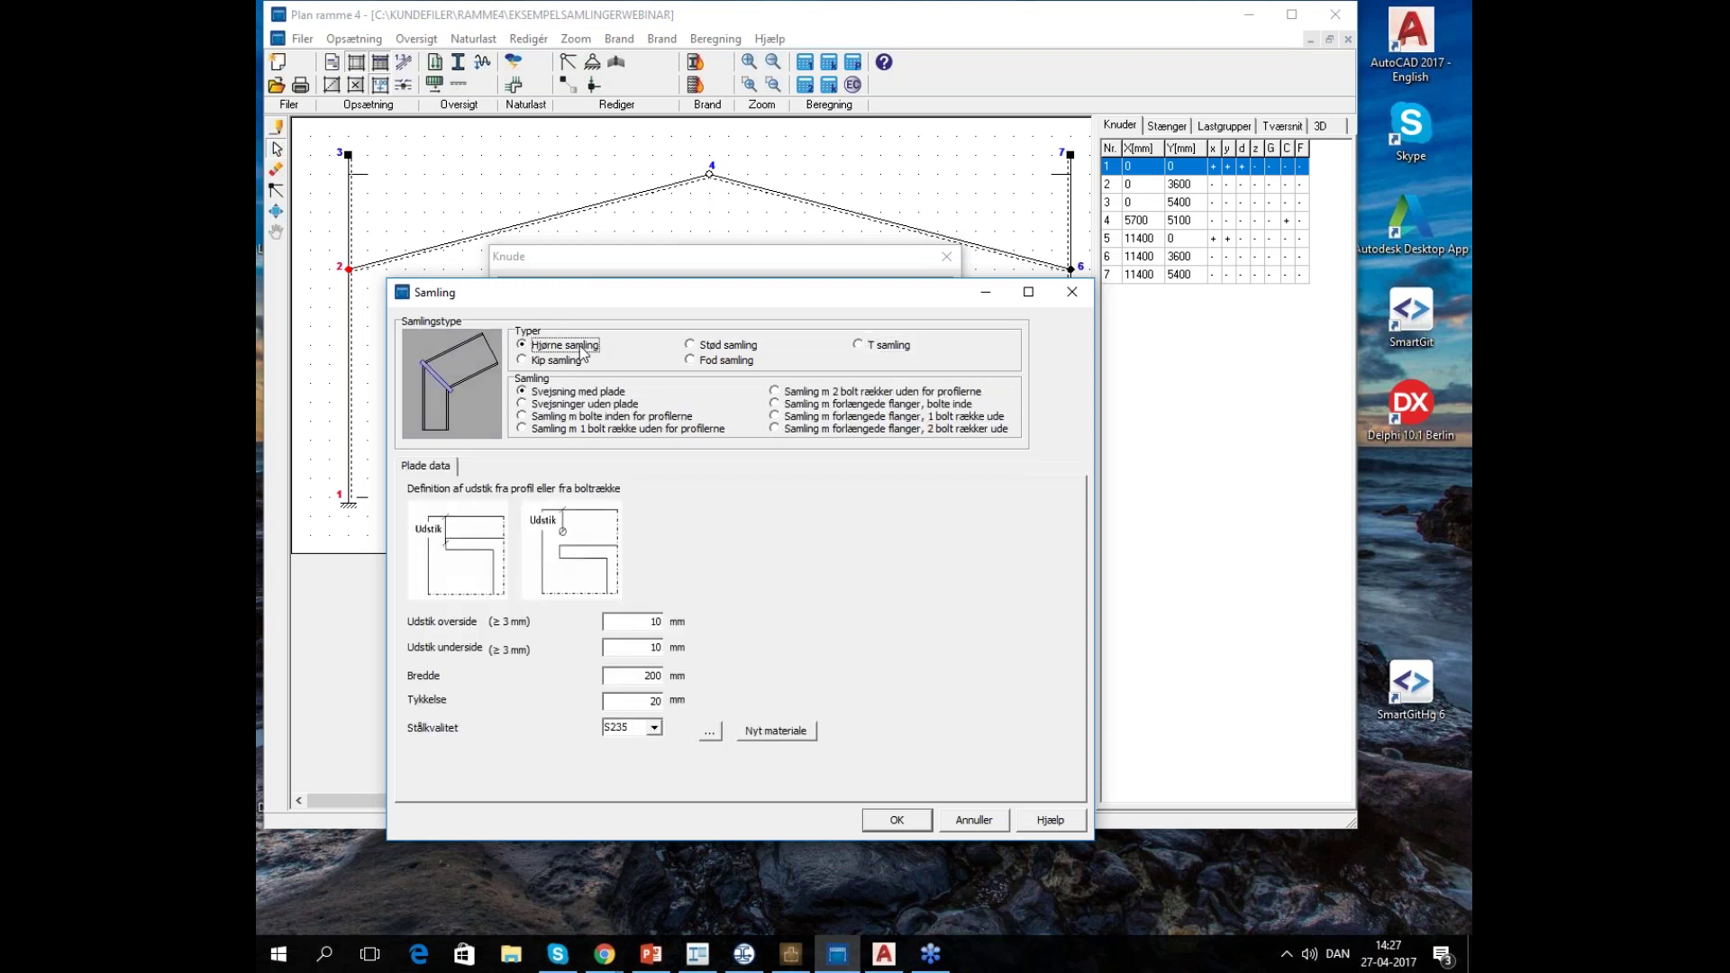
click(580, 404)
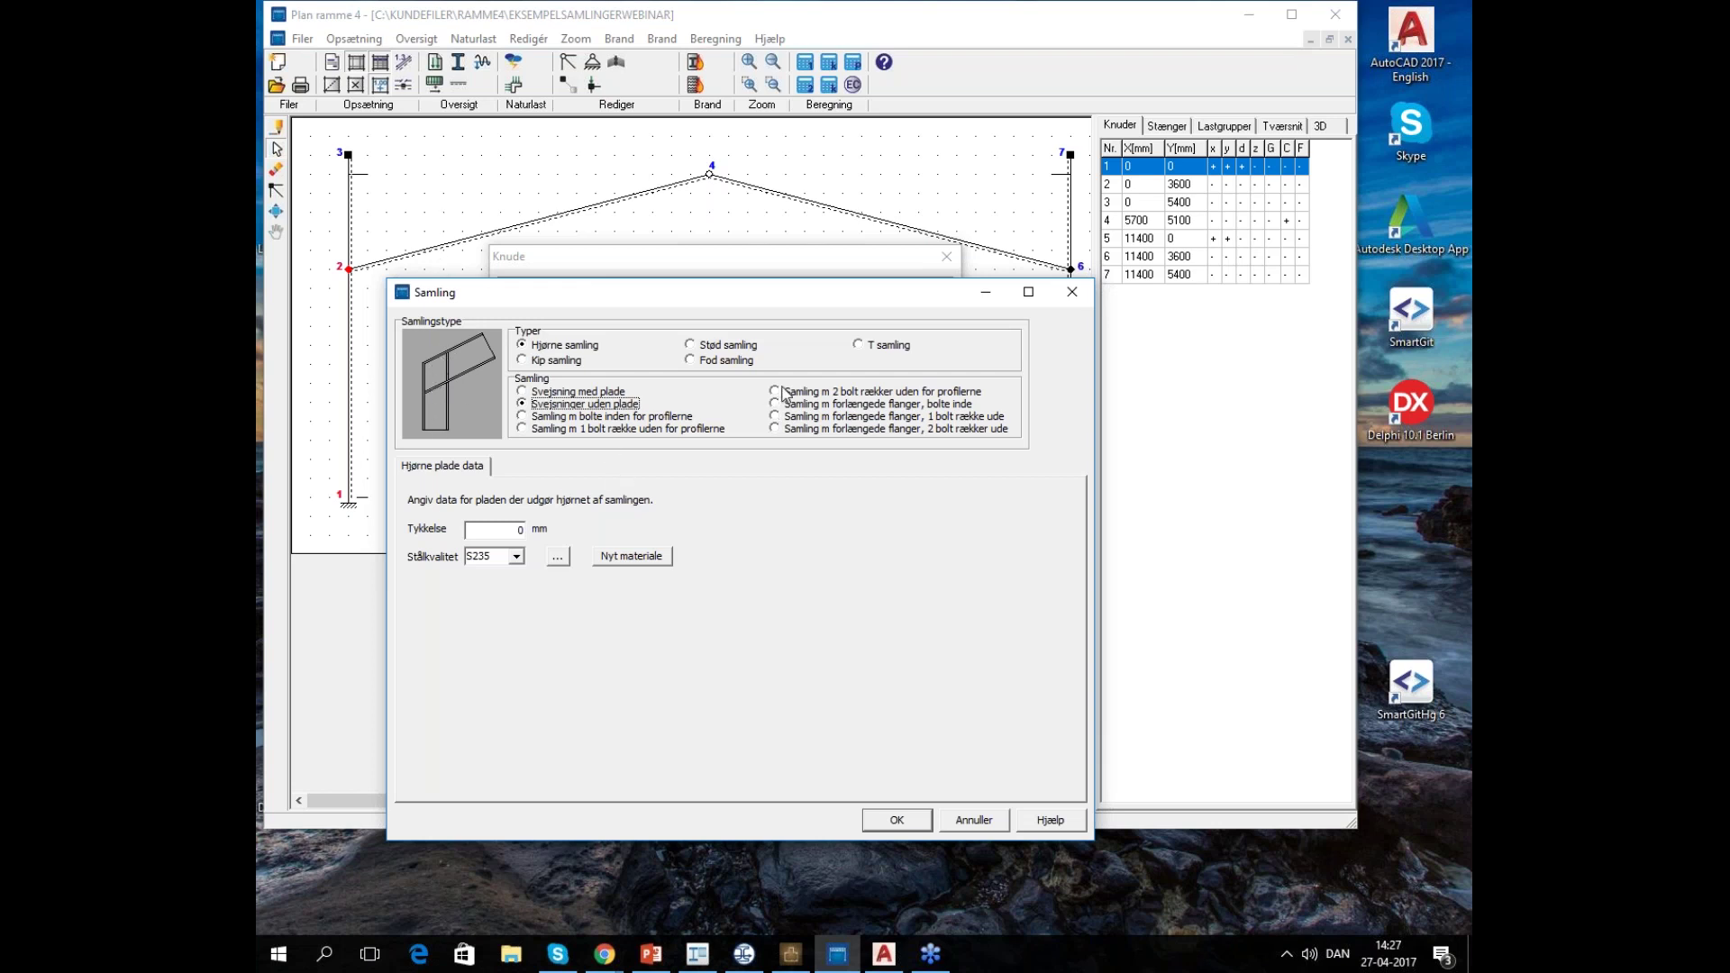
click(860, 346)
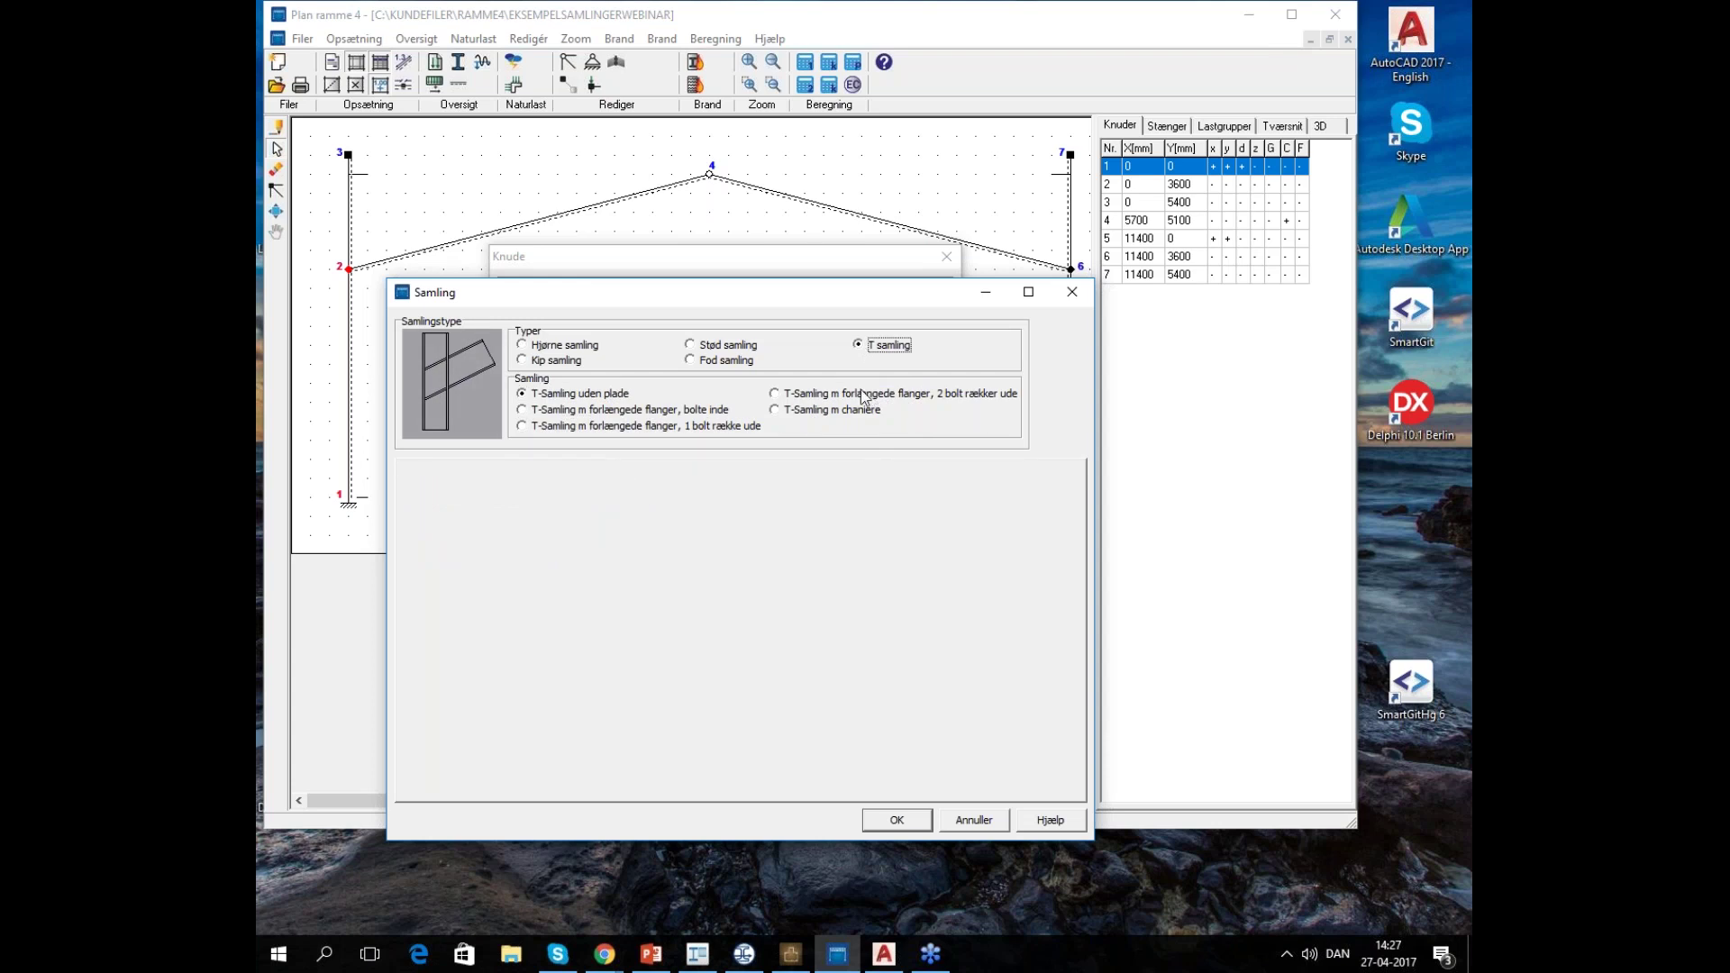
click(597, 394)
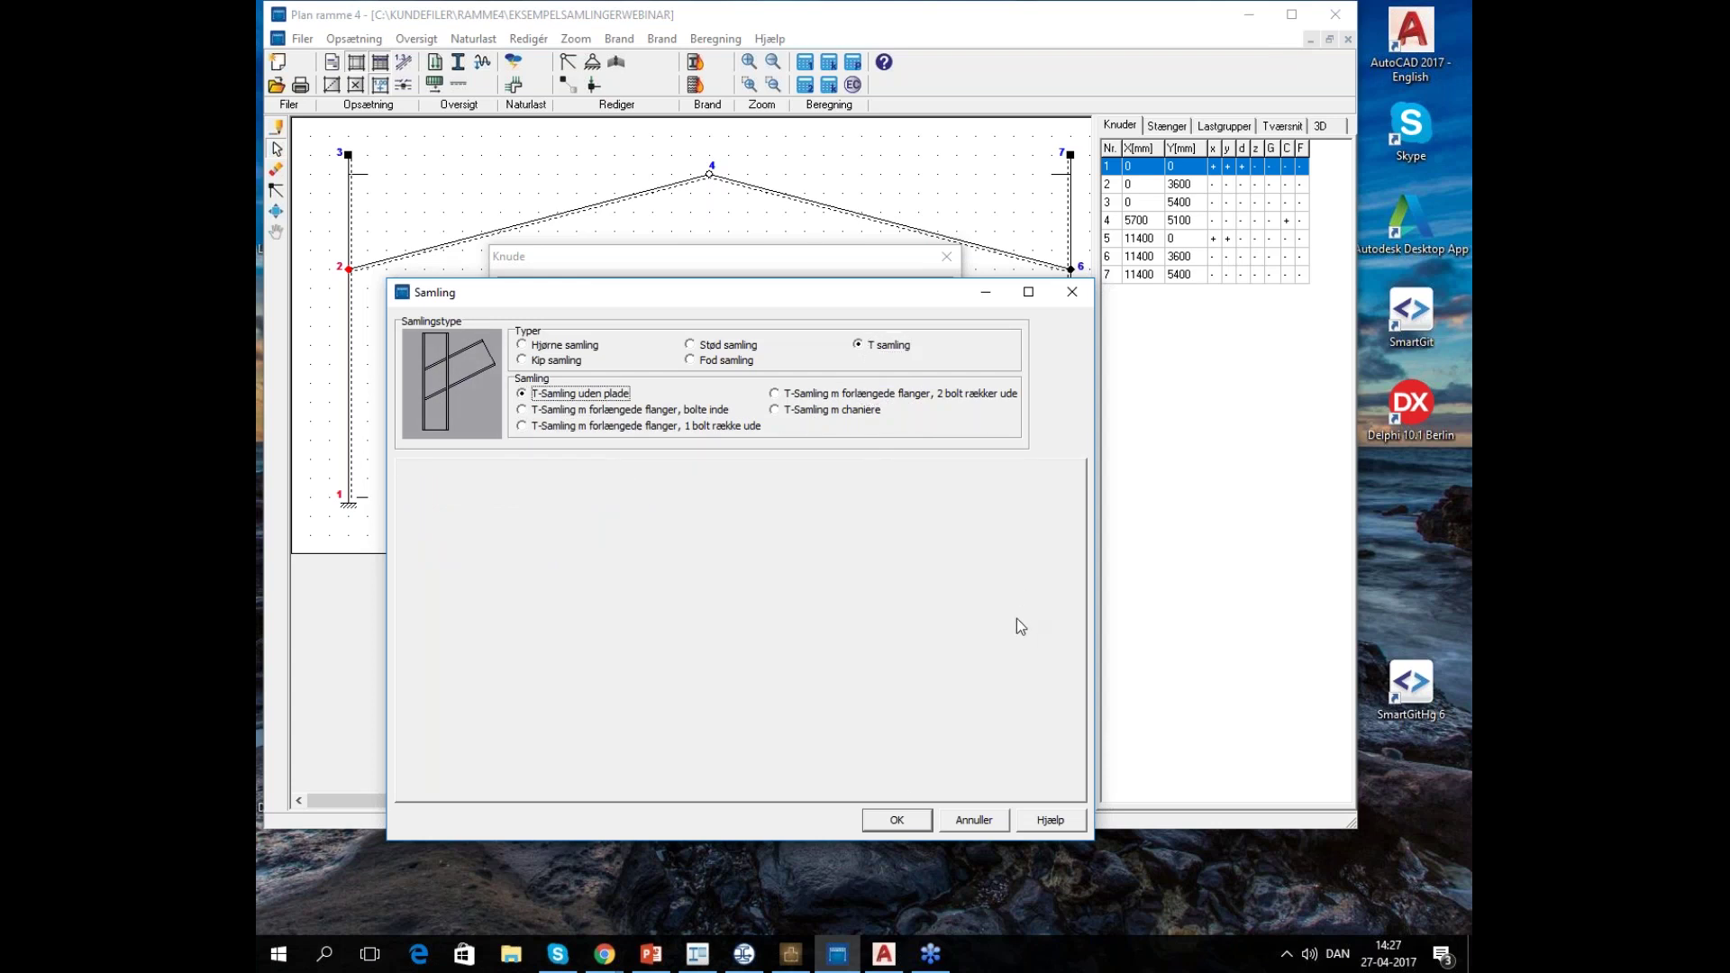
click(897, 820)
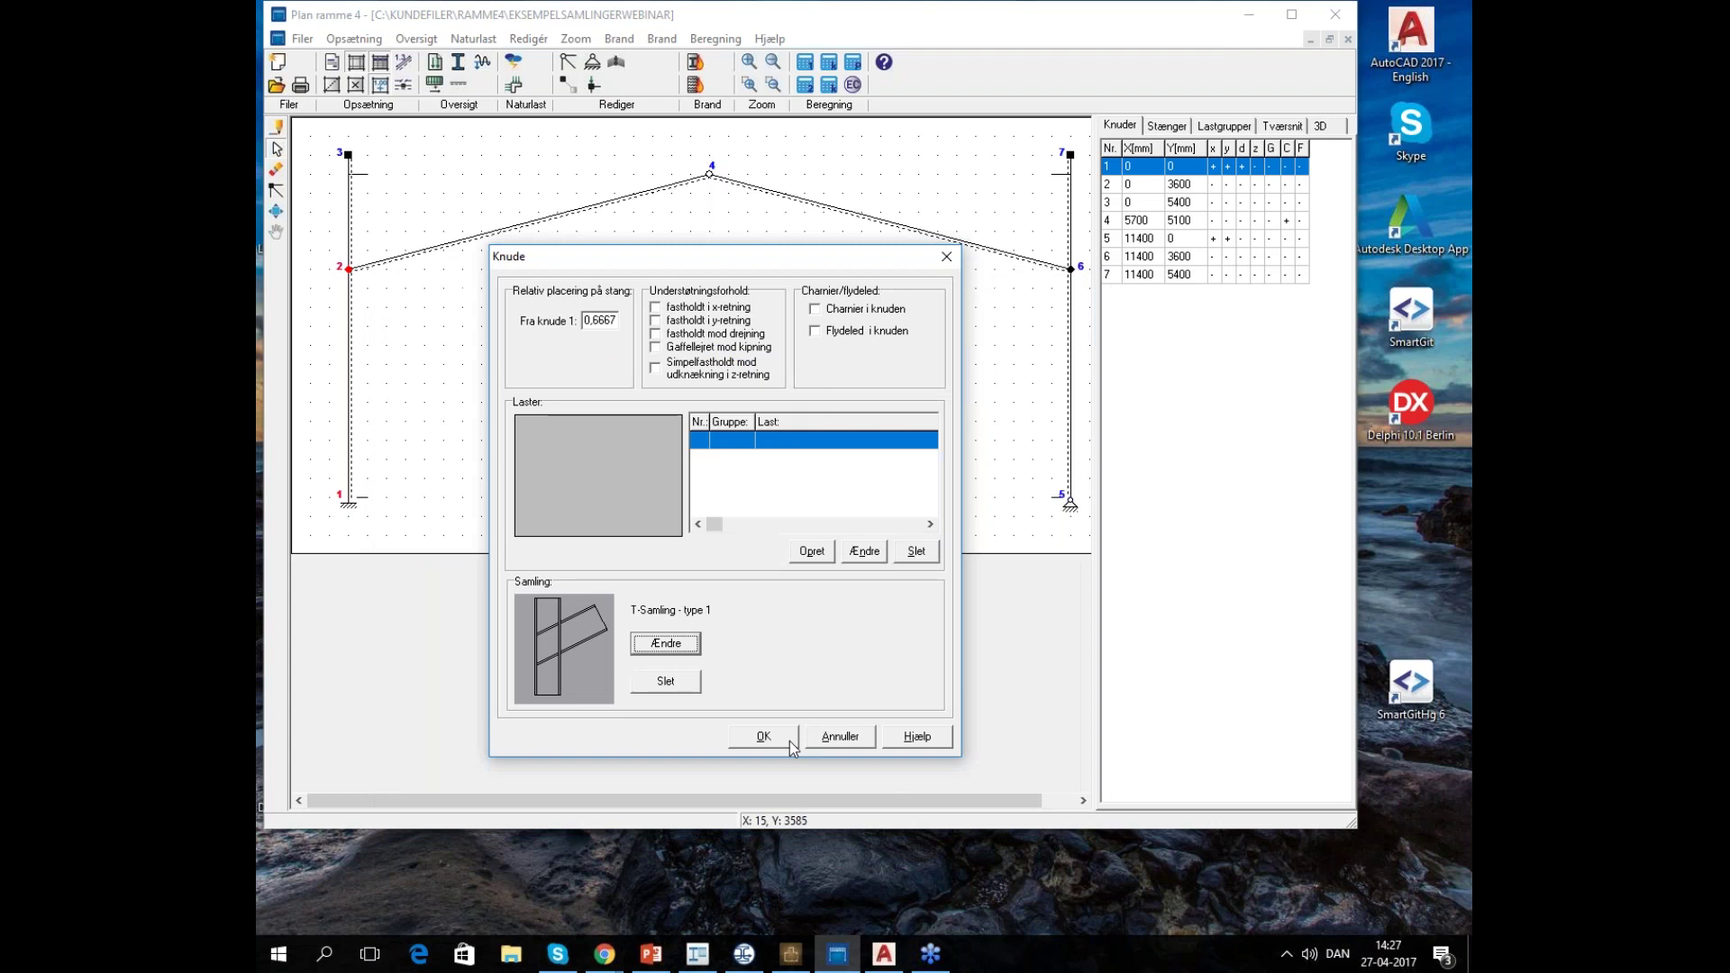
click(766, 736)
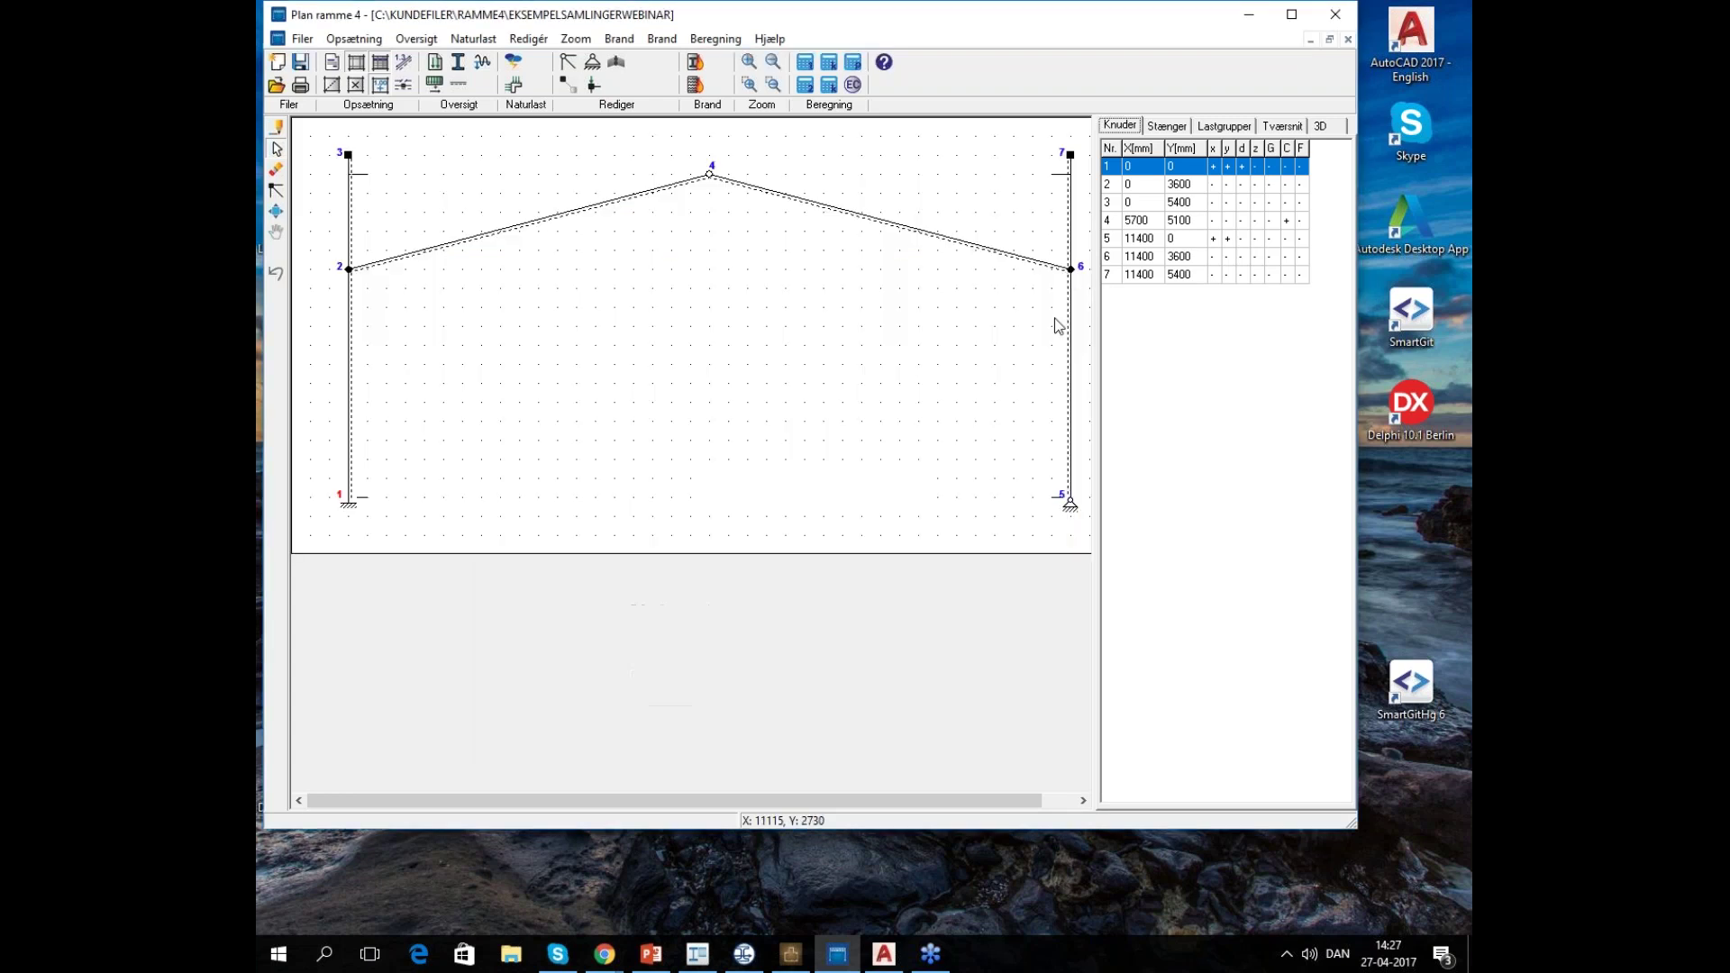
Preview the corner joint Samling m forlængede flanger, 2 bolt rækker ude for node 6 and discard the change
double_click(1071, 269)
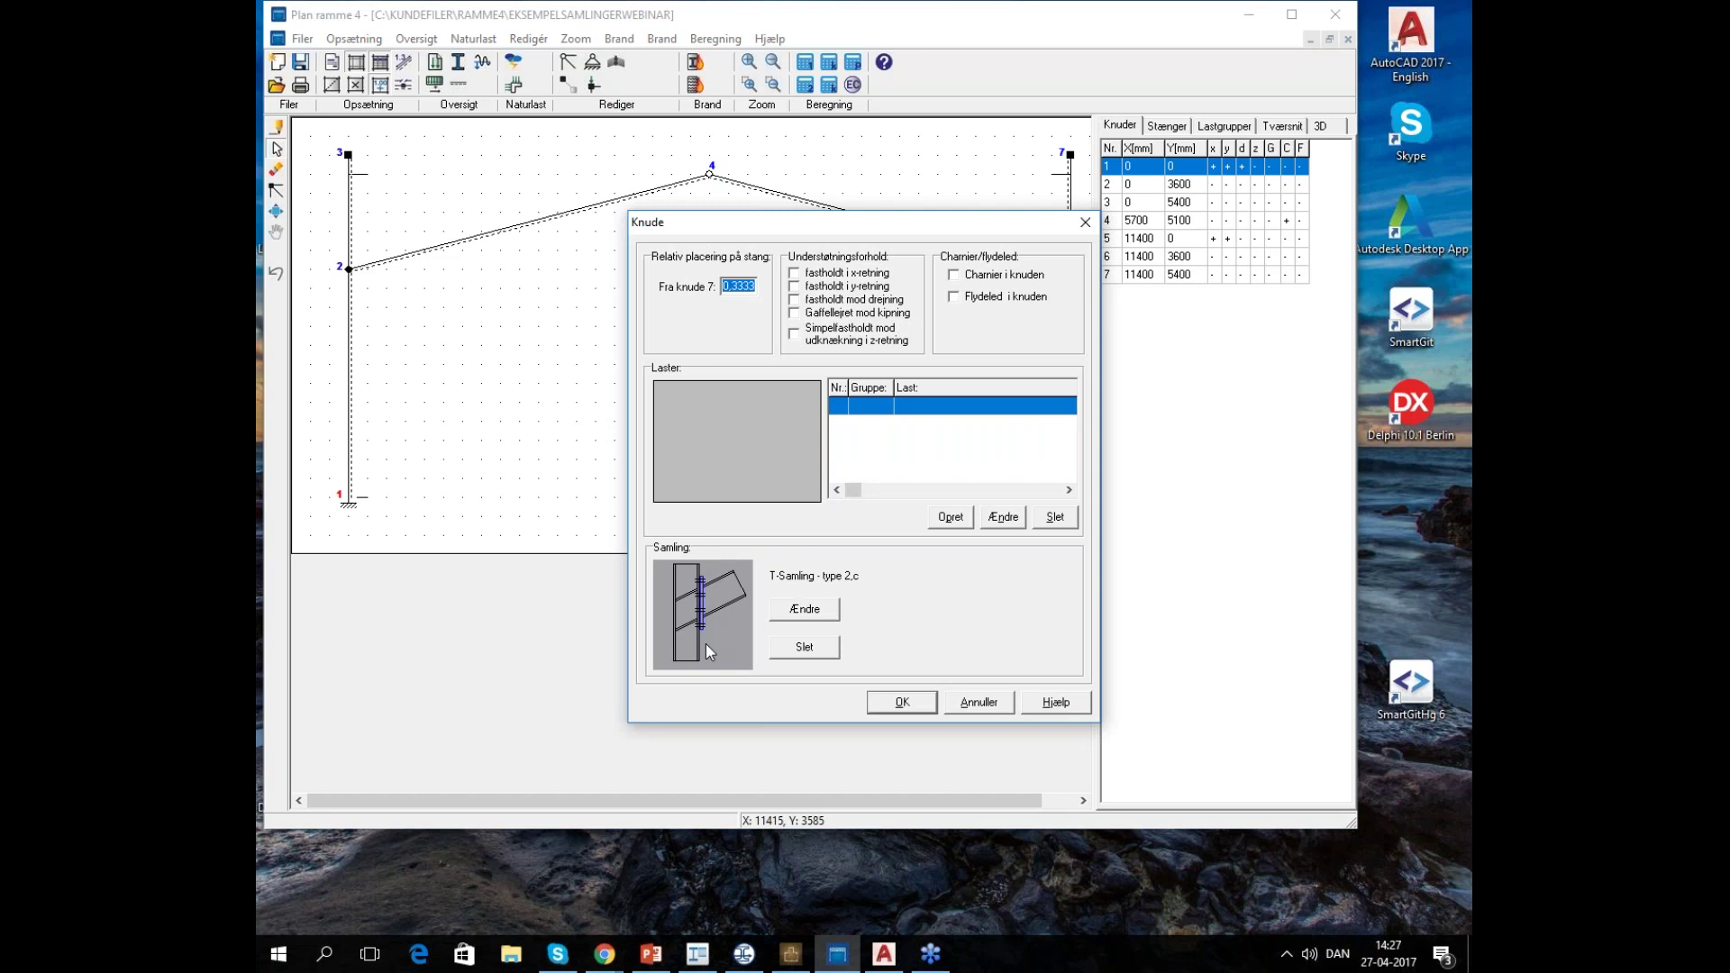
click(804, 609)
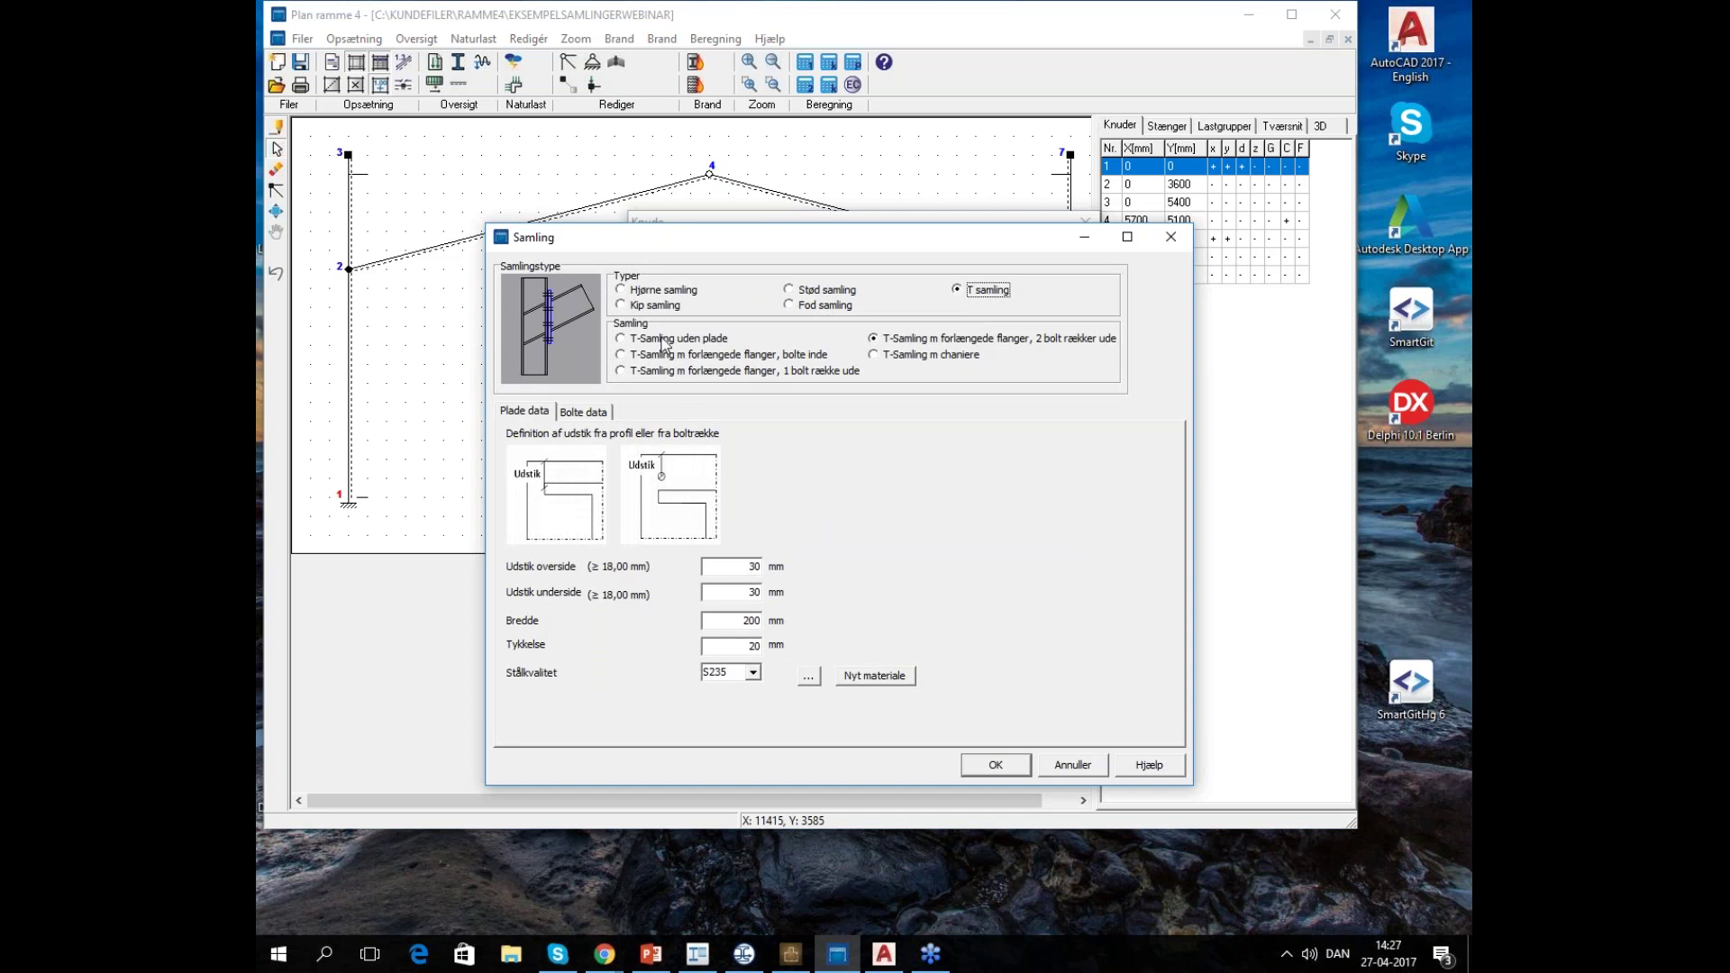
click(660, 290)
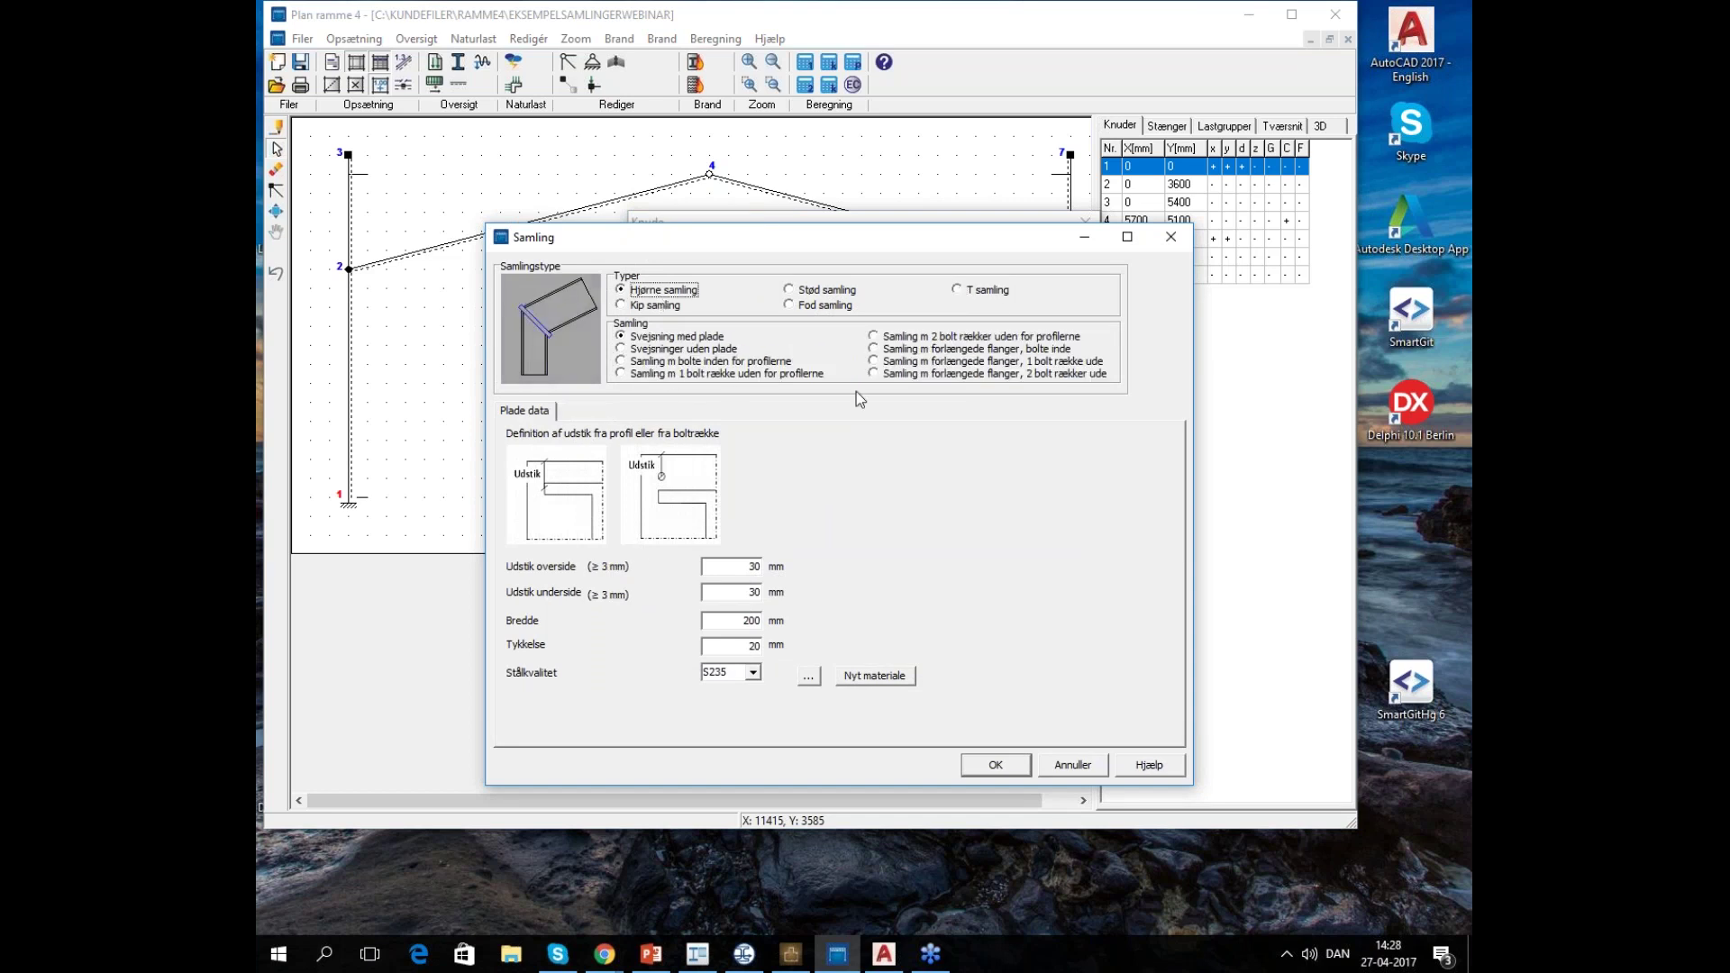
click(1005, 374)
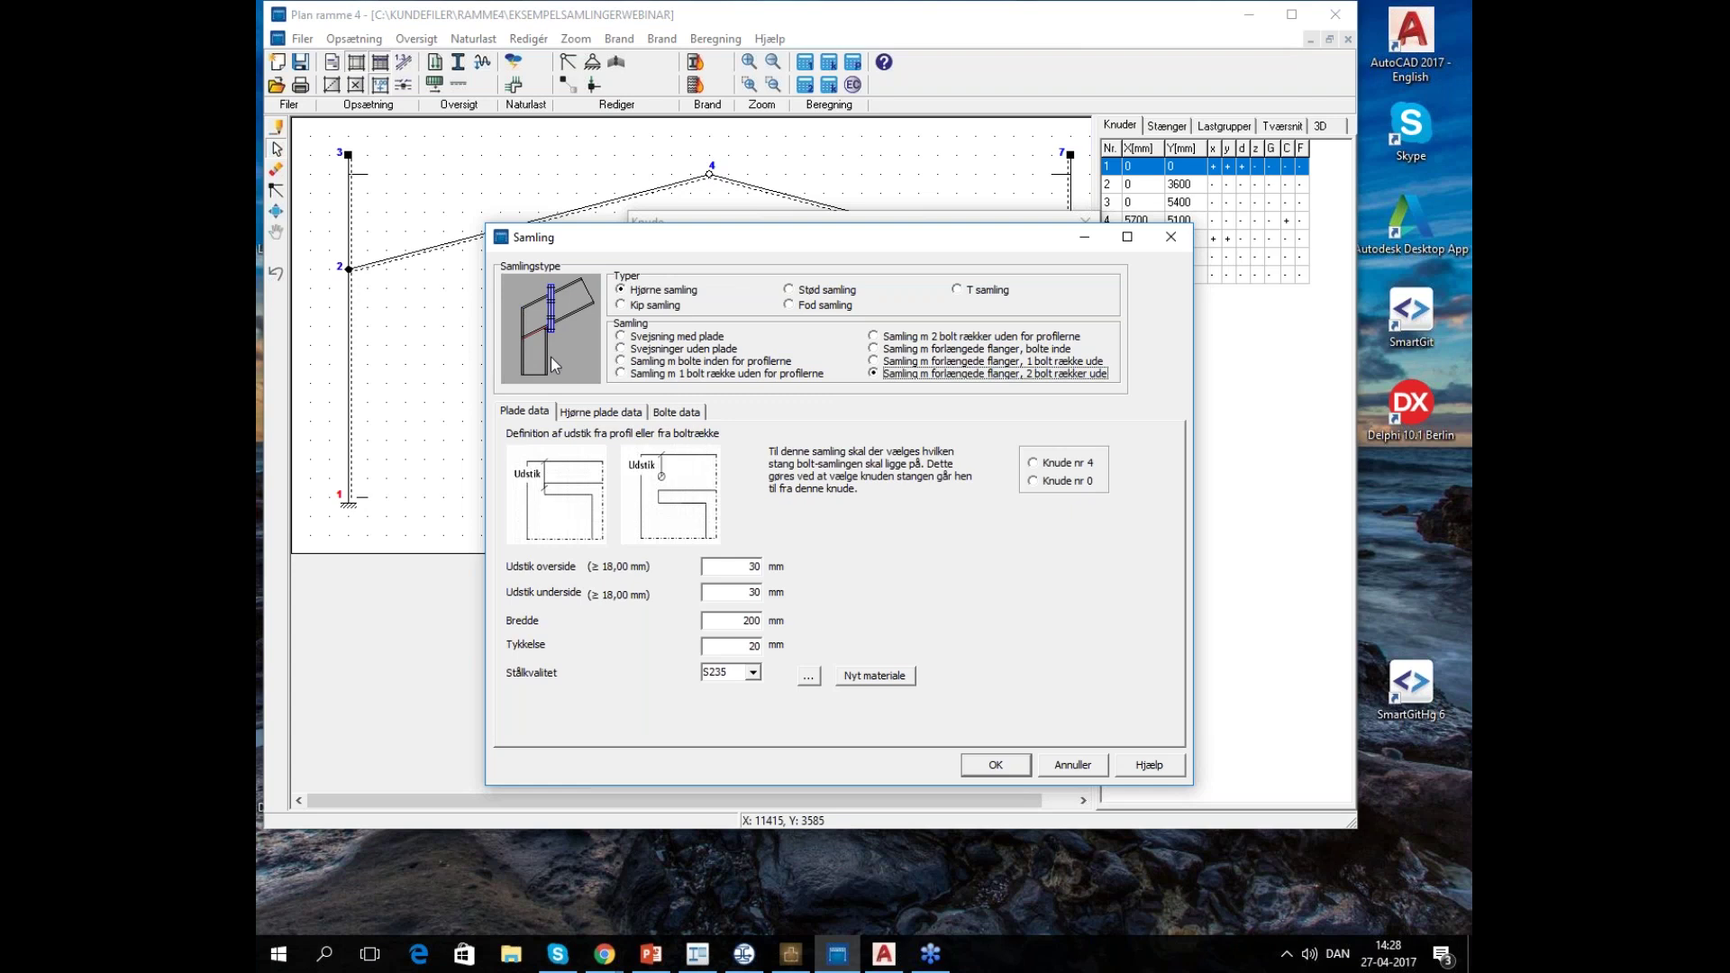
drag(896, 239, 840, 324)
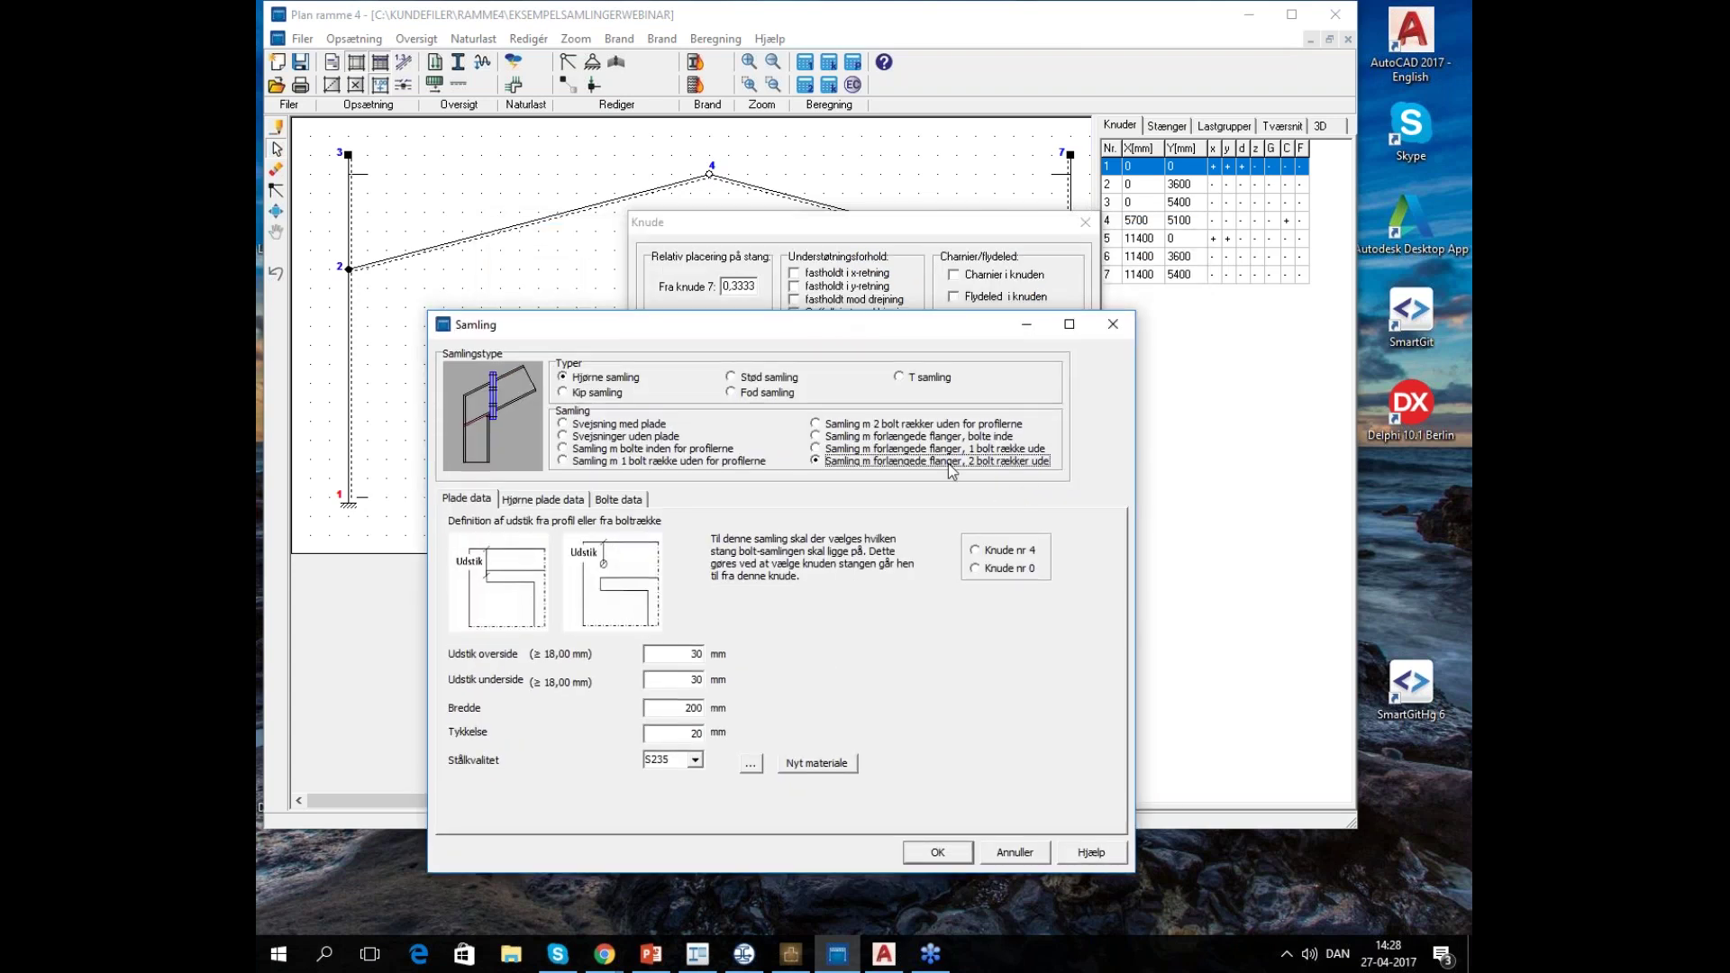
click(1015, 852)
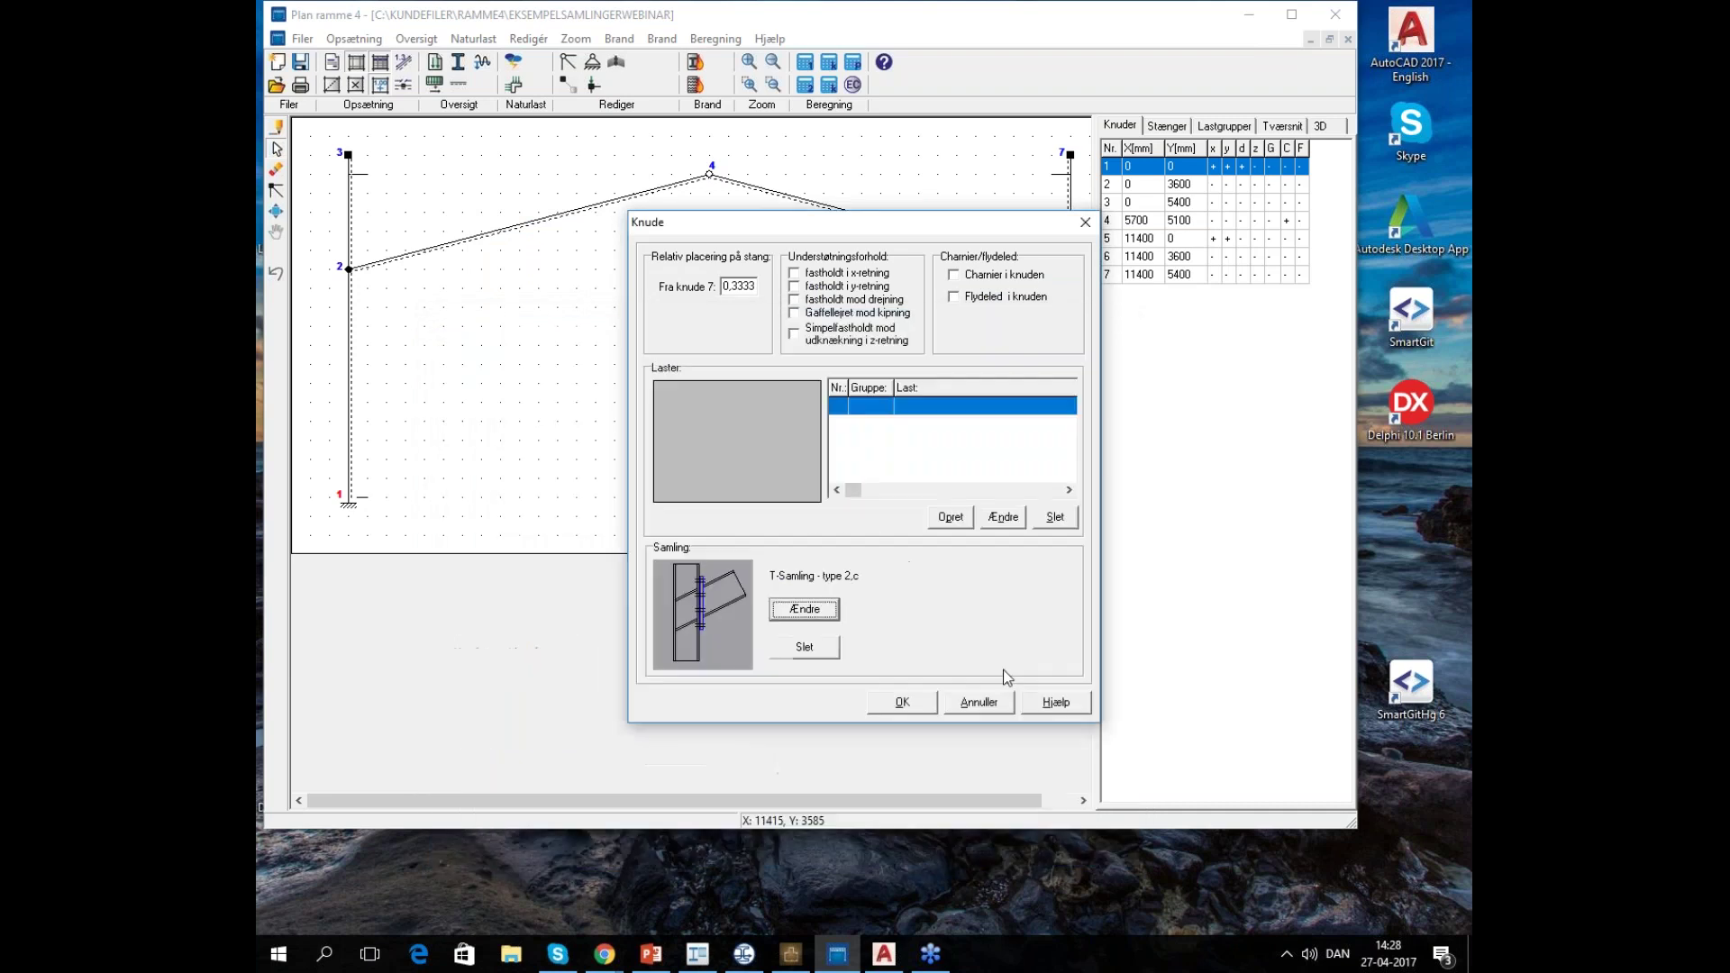
click(961, 701)
Preview the hinged joint T-Samling m charniere for node 6 and discard the change
double_click(1072, 271)
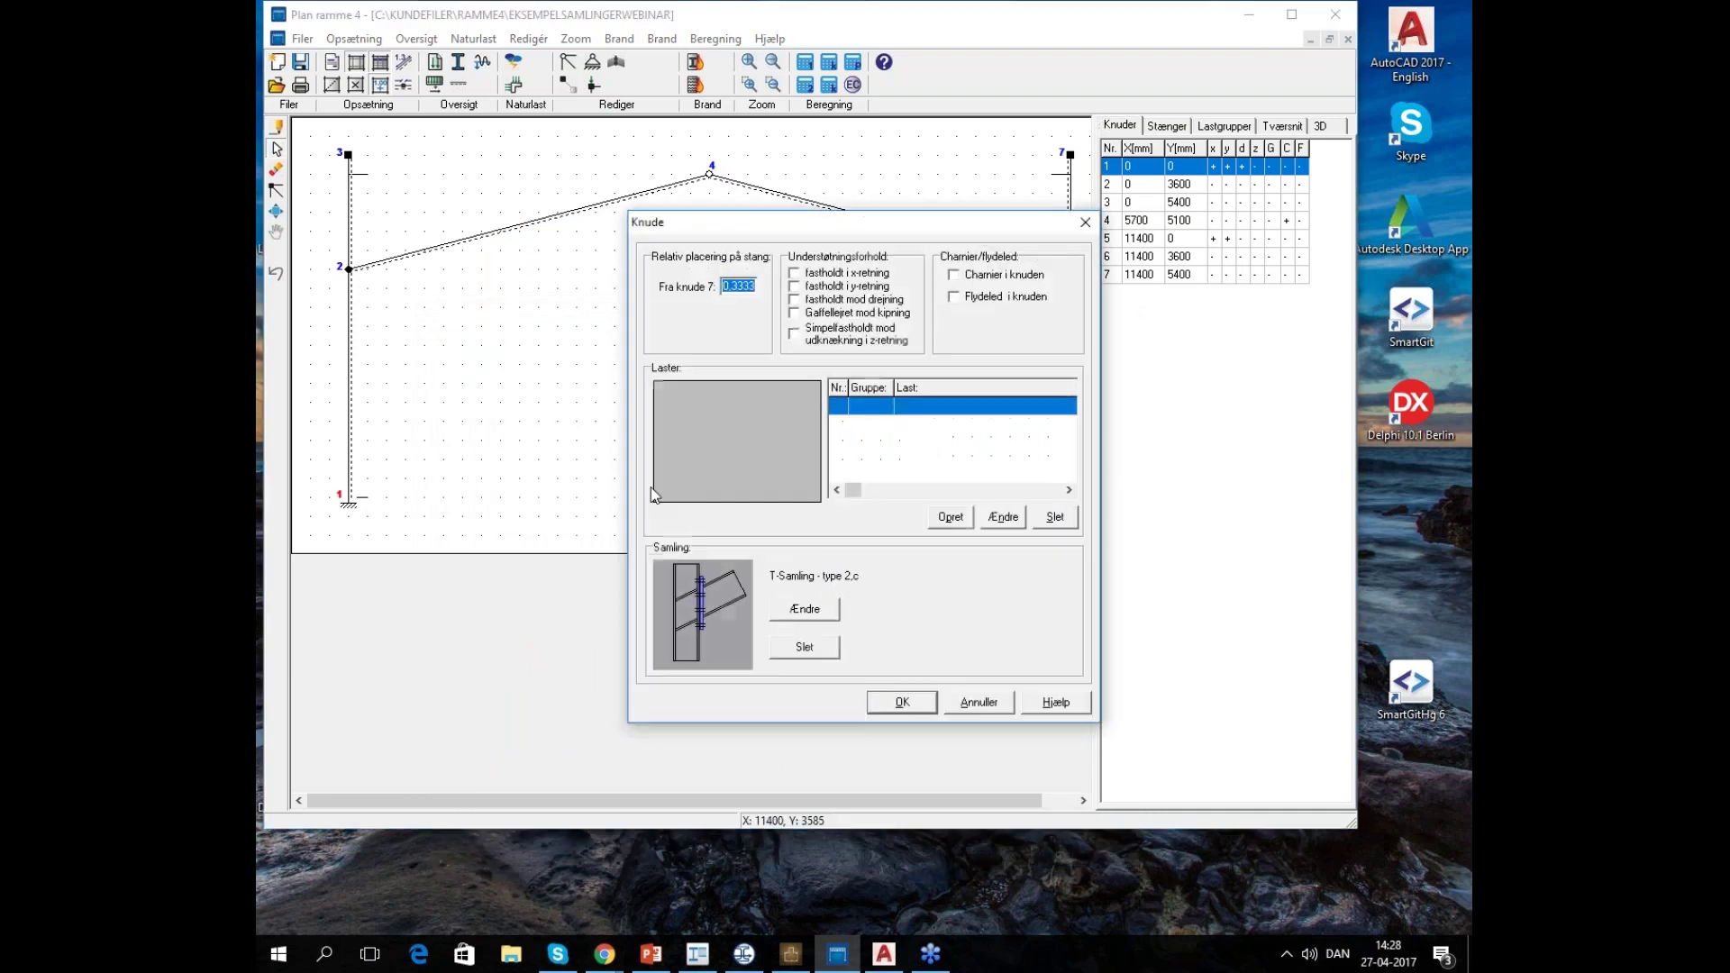
click(984, 704)
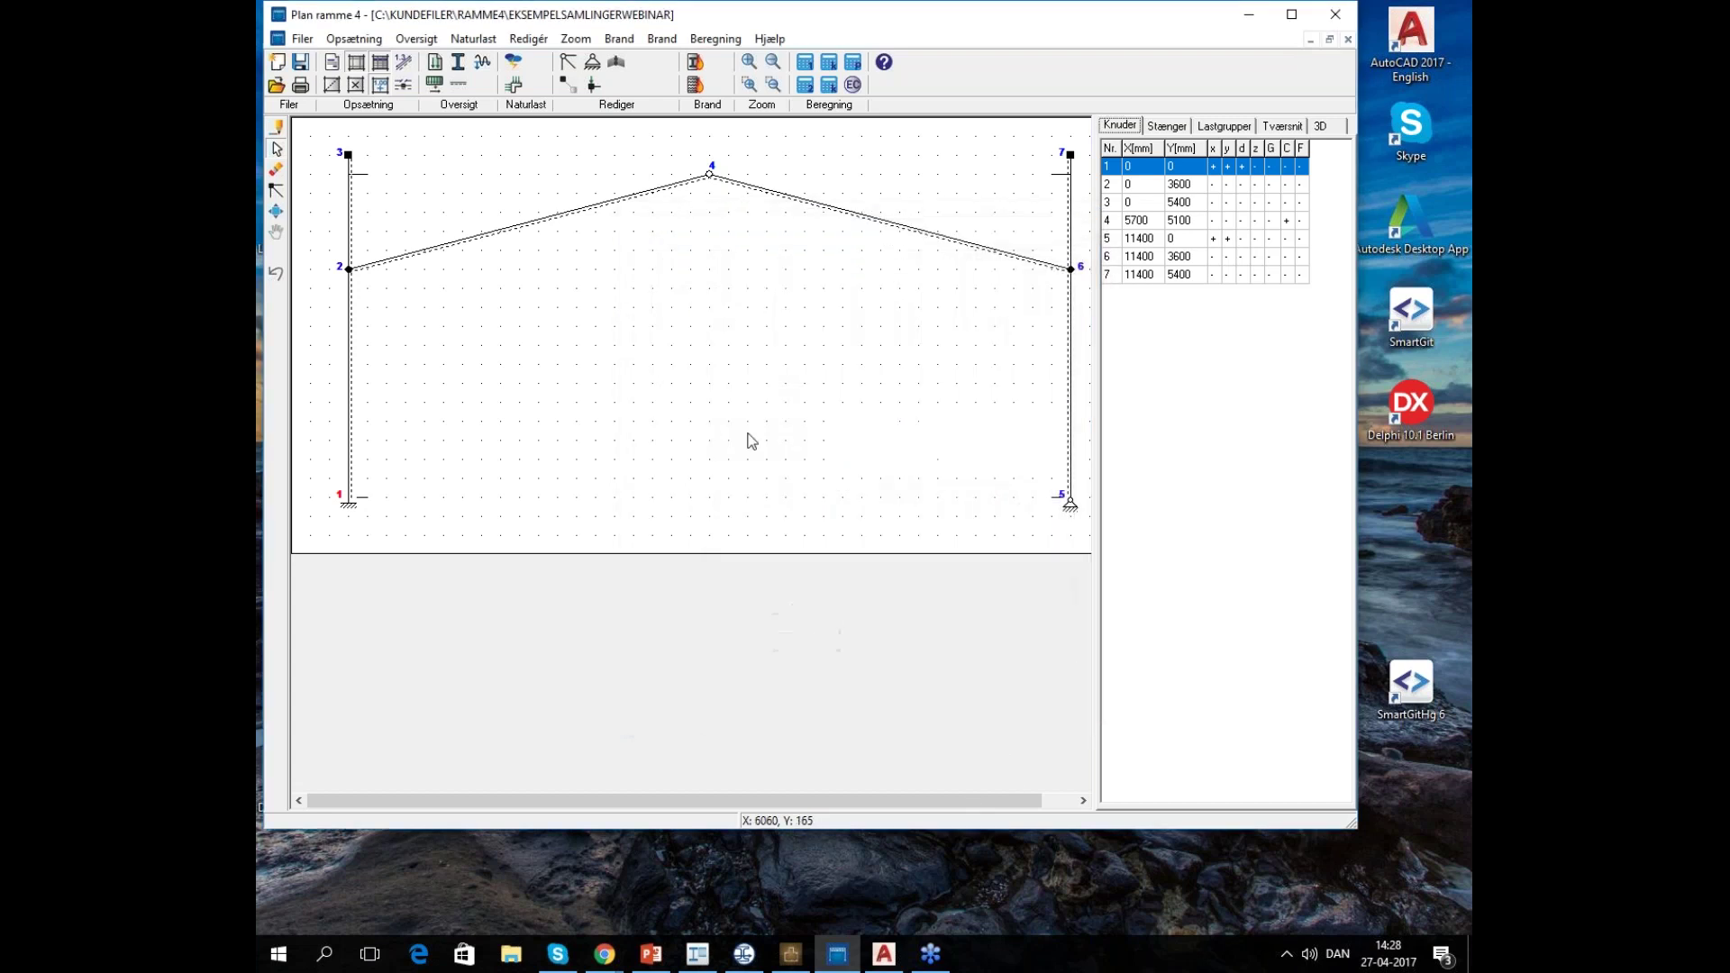
double_click(1072, 272)
click(805, 608)
click(738, 158)
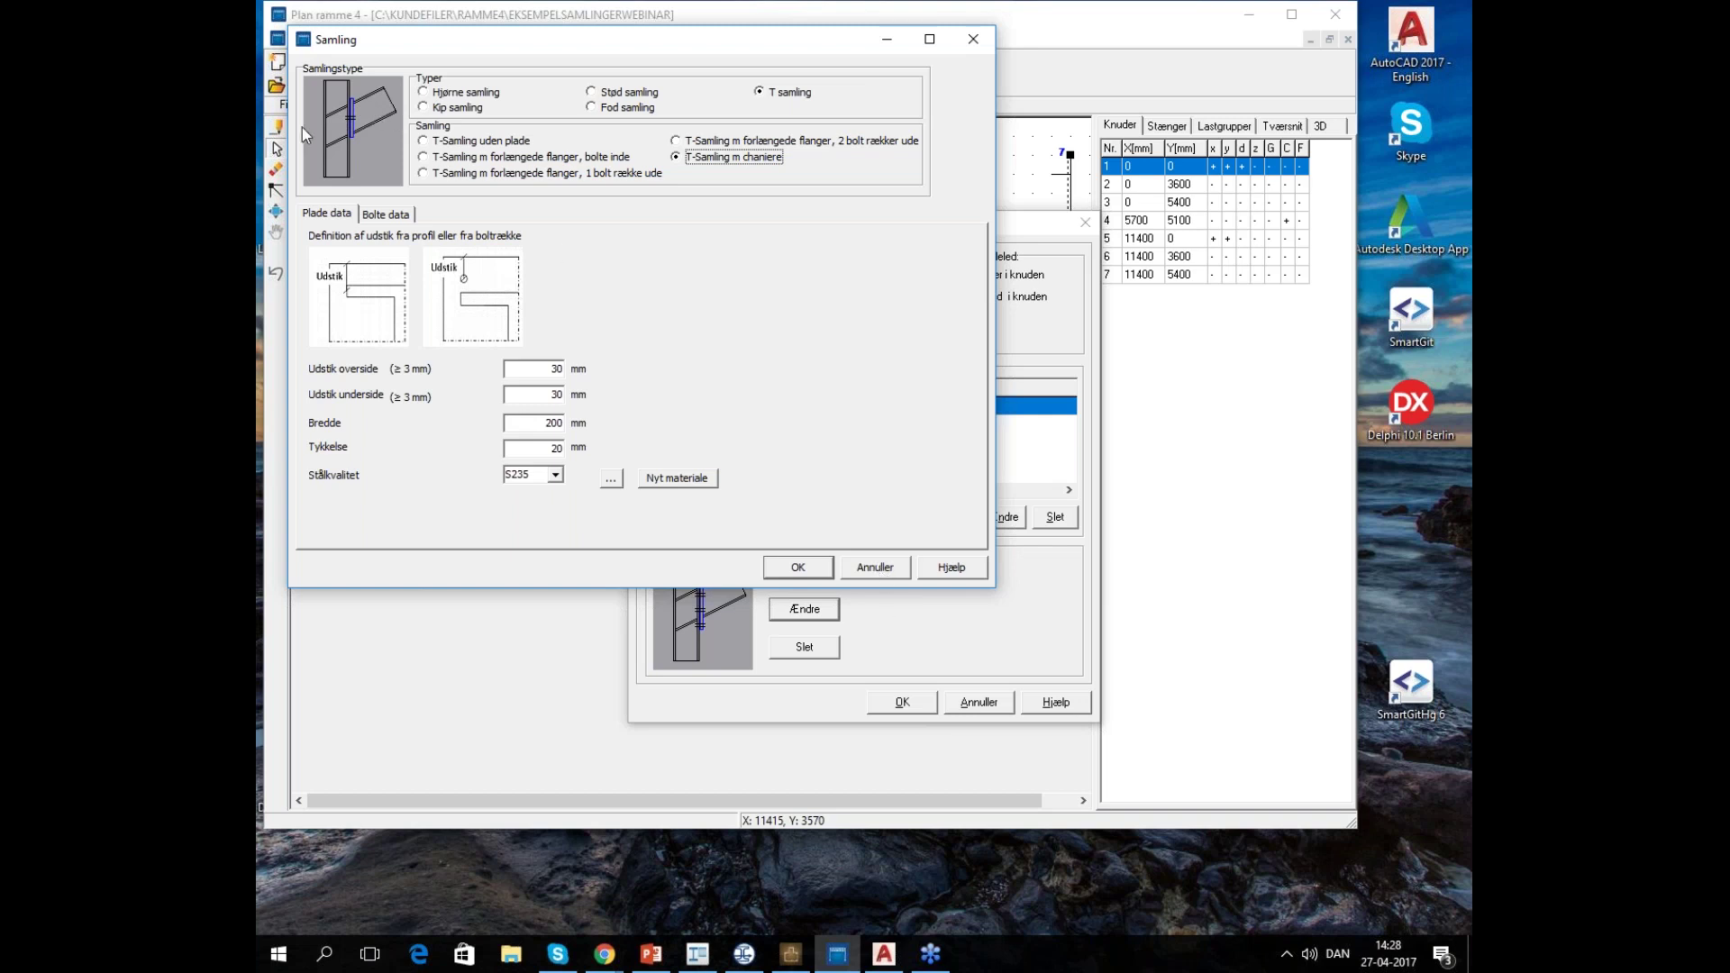
click(878, 571)
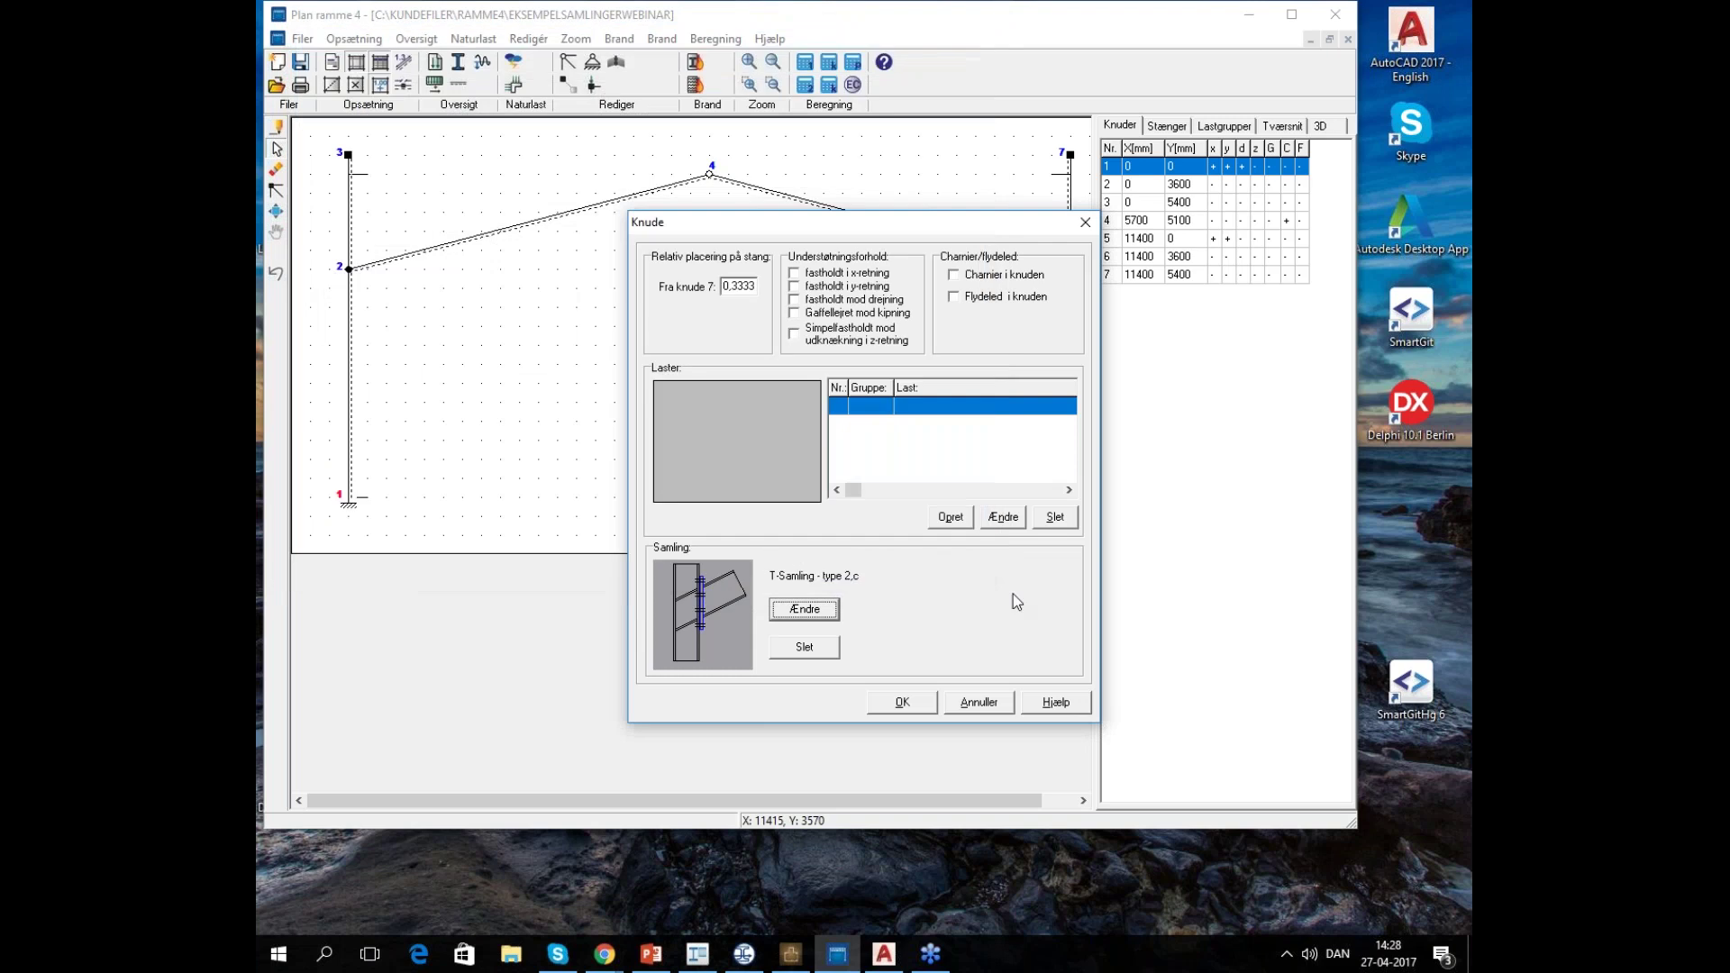
click(992, 703)
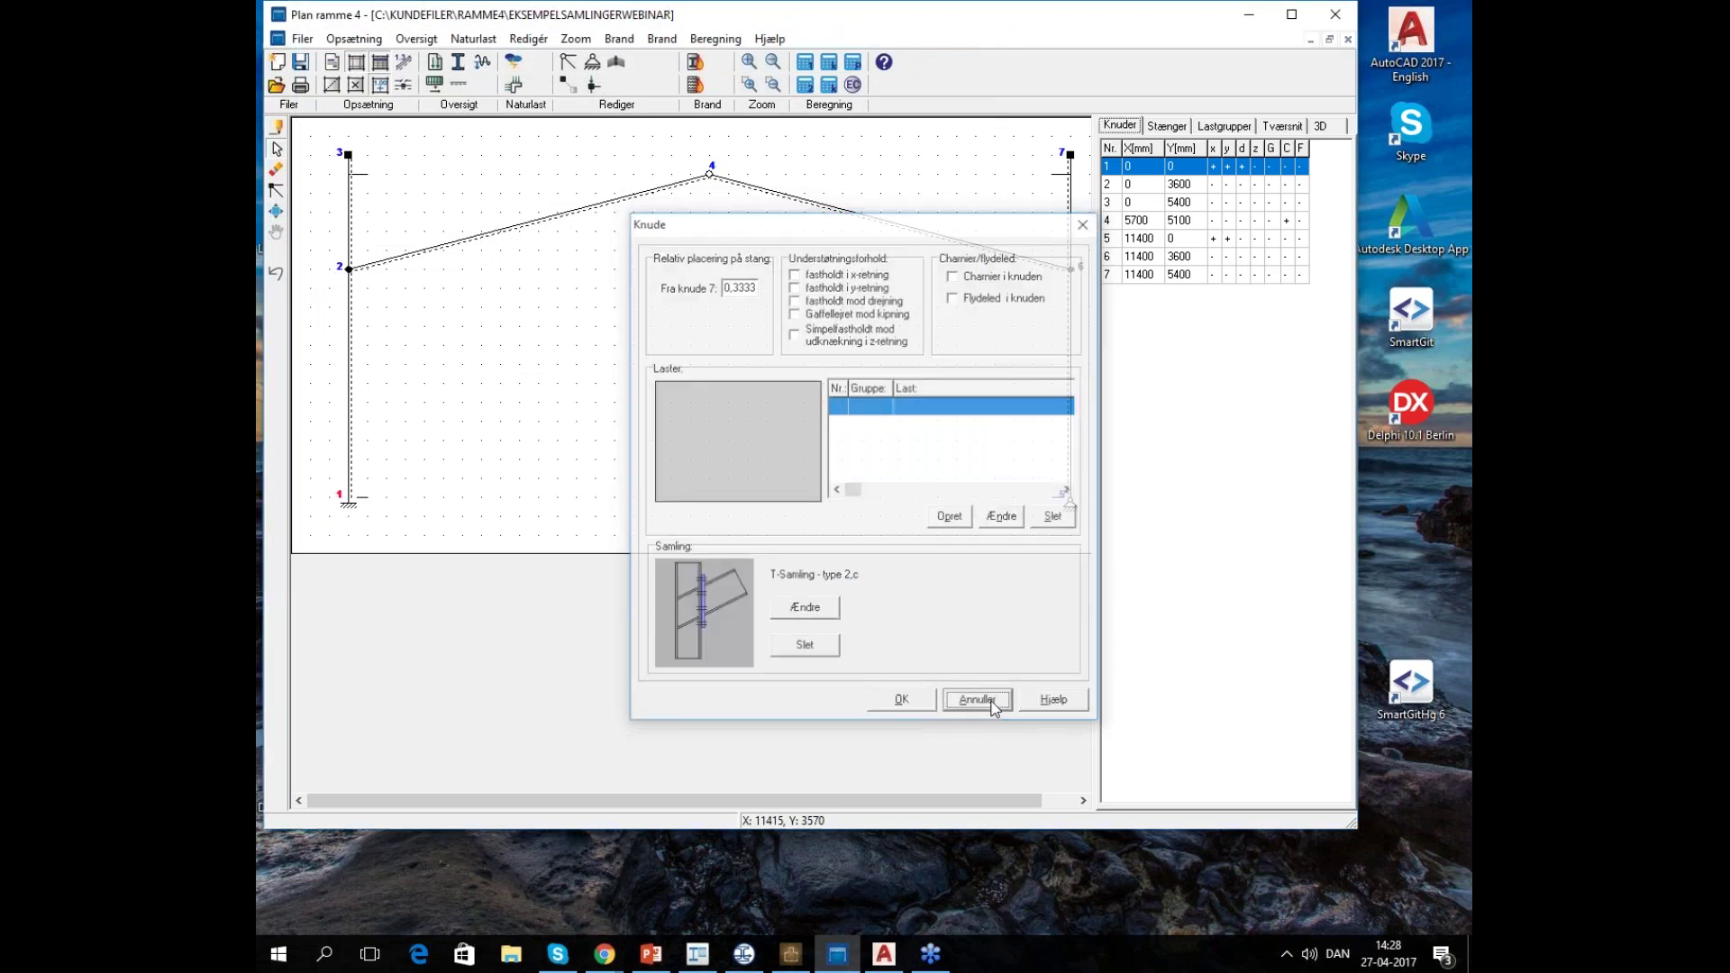
Run the first-order calculation of the frame, examine the utilisation results, and close the results
click(806, 63)
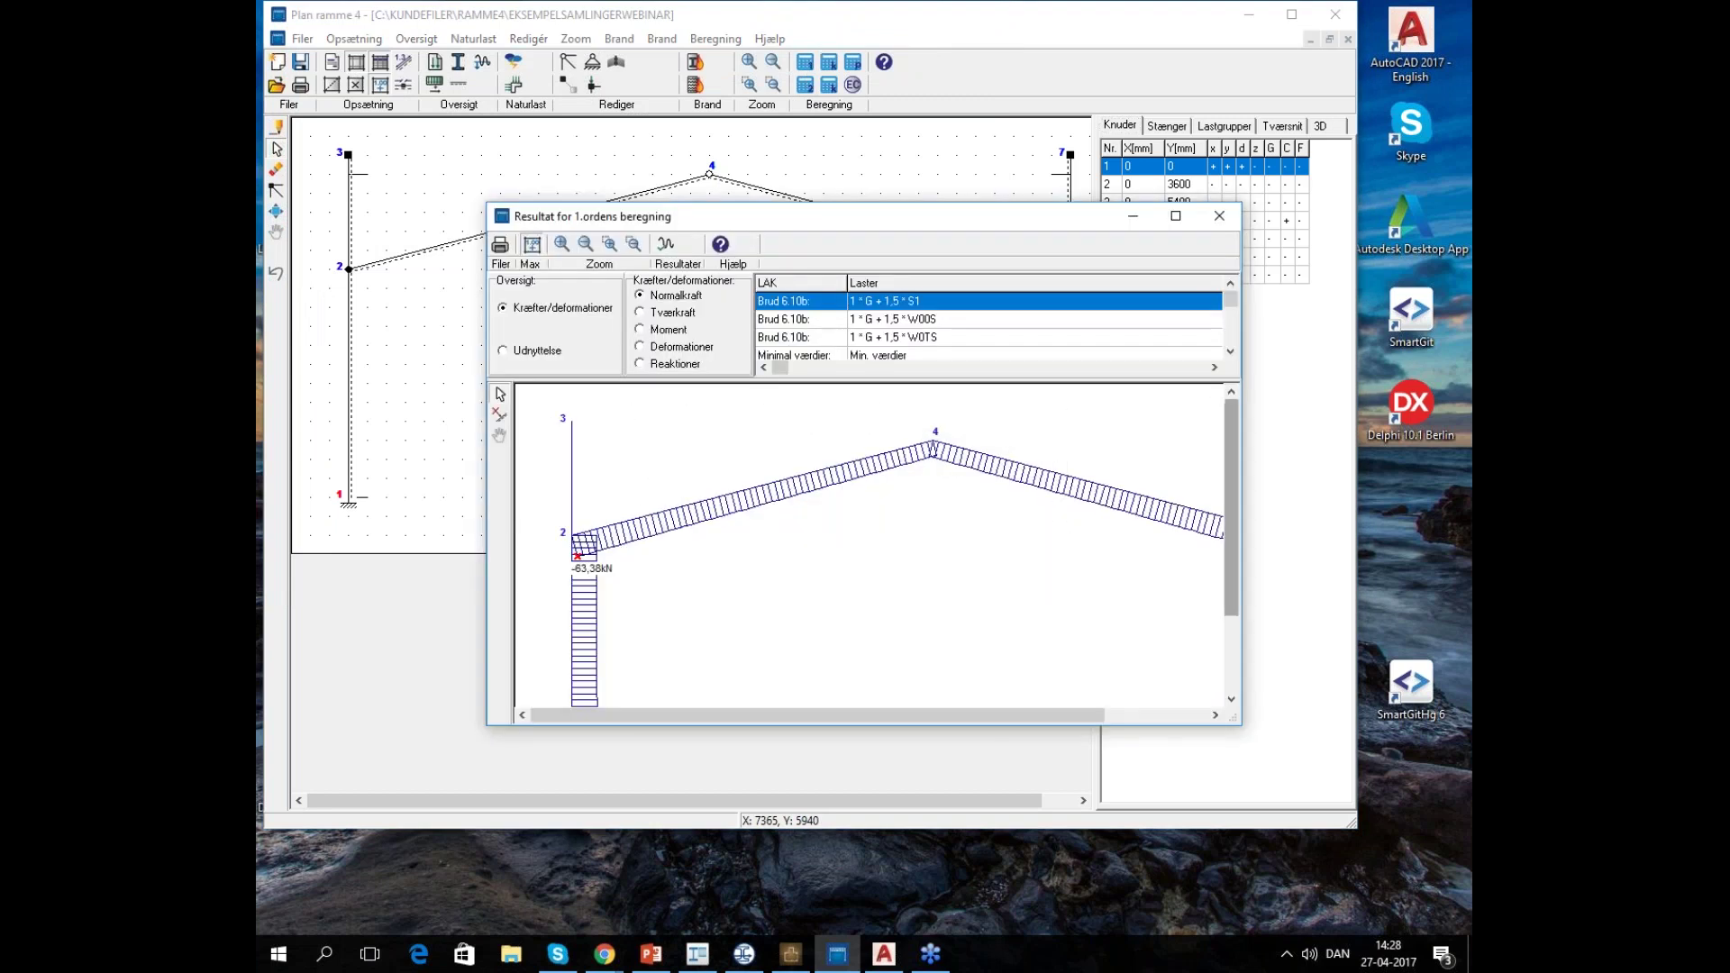
click(539, 351)
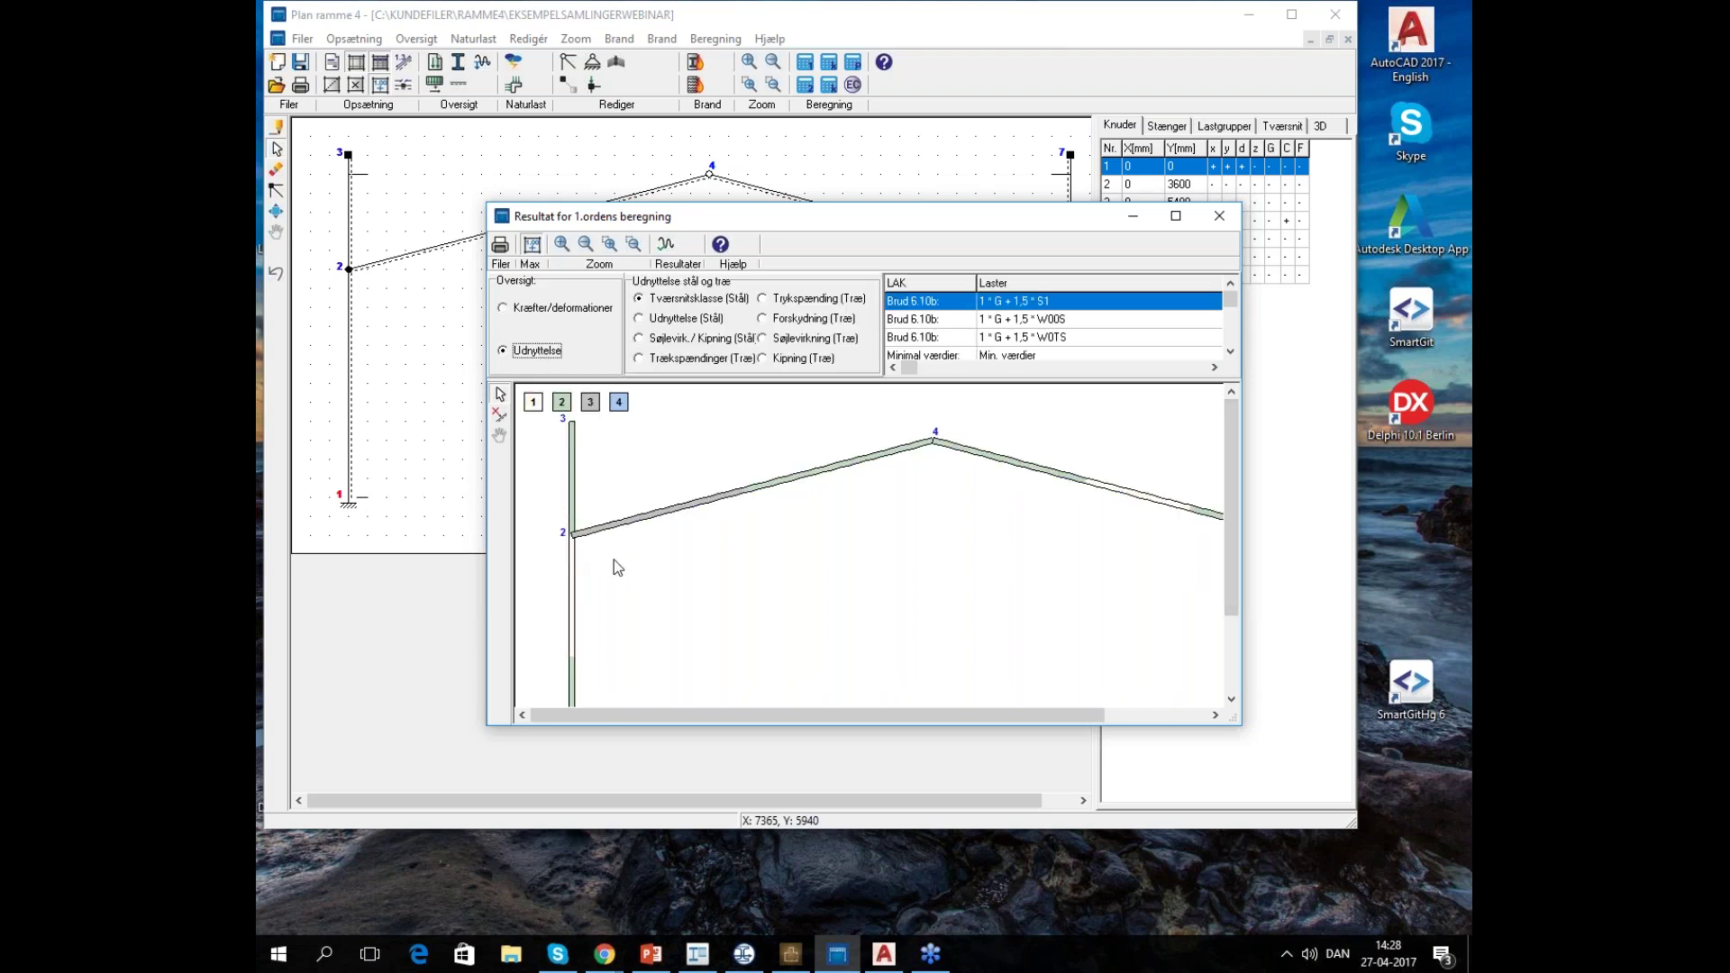
click(1219, 217)
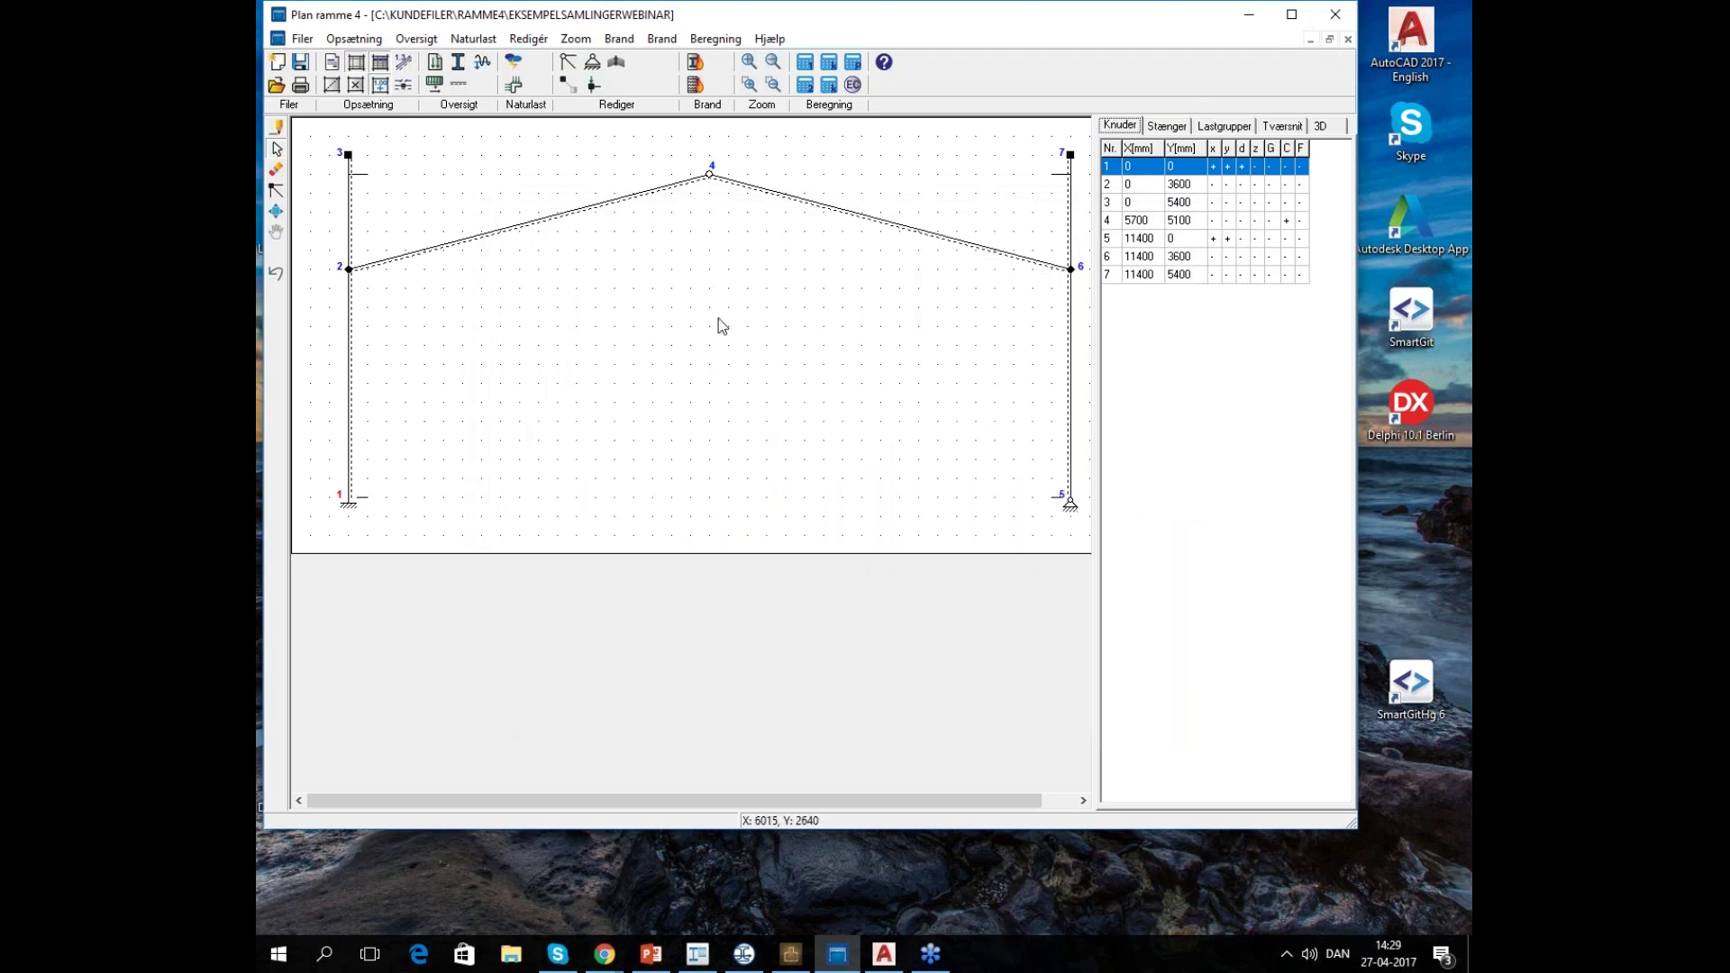
Restart Plan ramme 4 from StruSoft Dimension with the module Med bæreevneeftervisning af stål og samlinger
click(1335, 14)
click(873, 544)
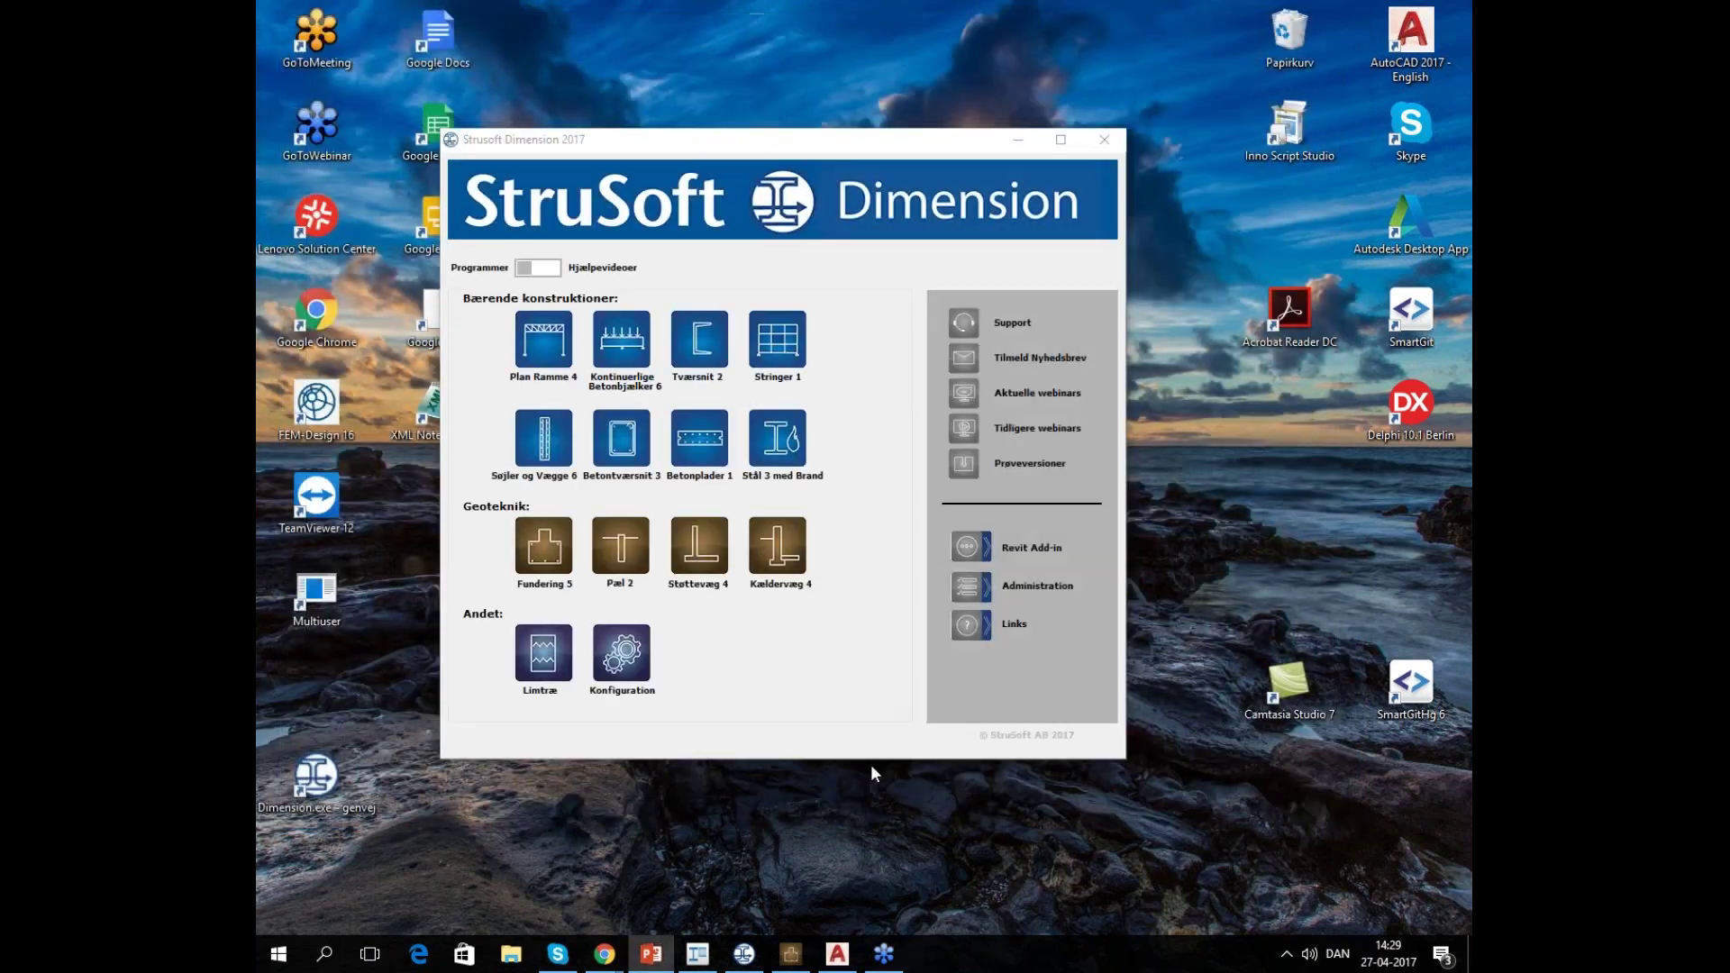
click(553, 351)
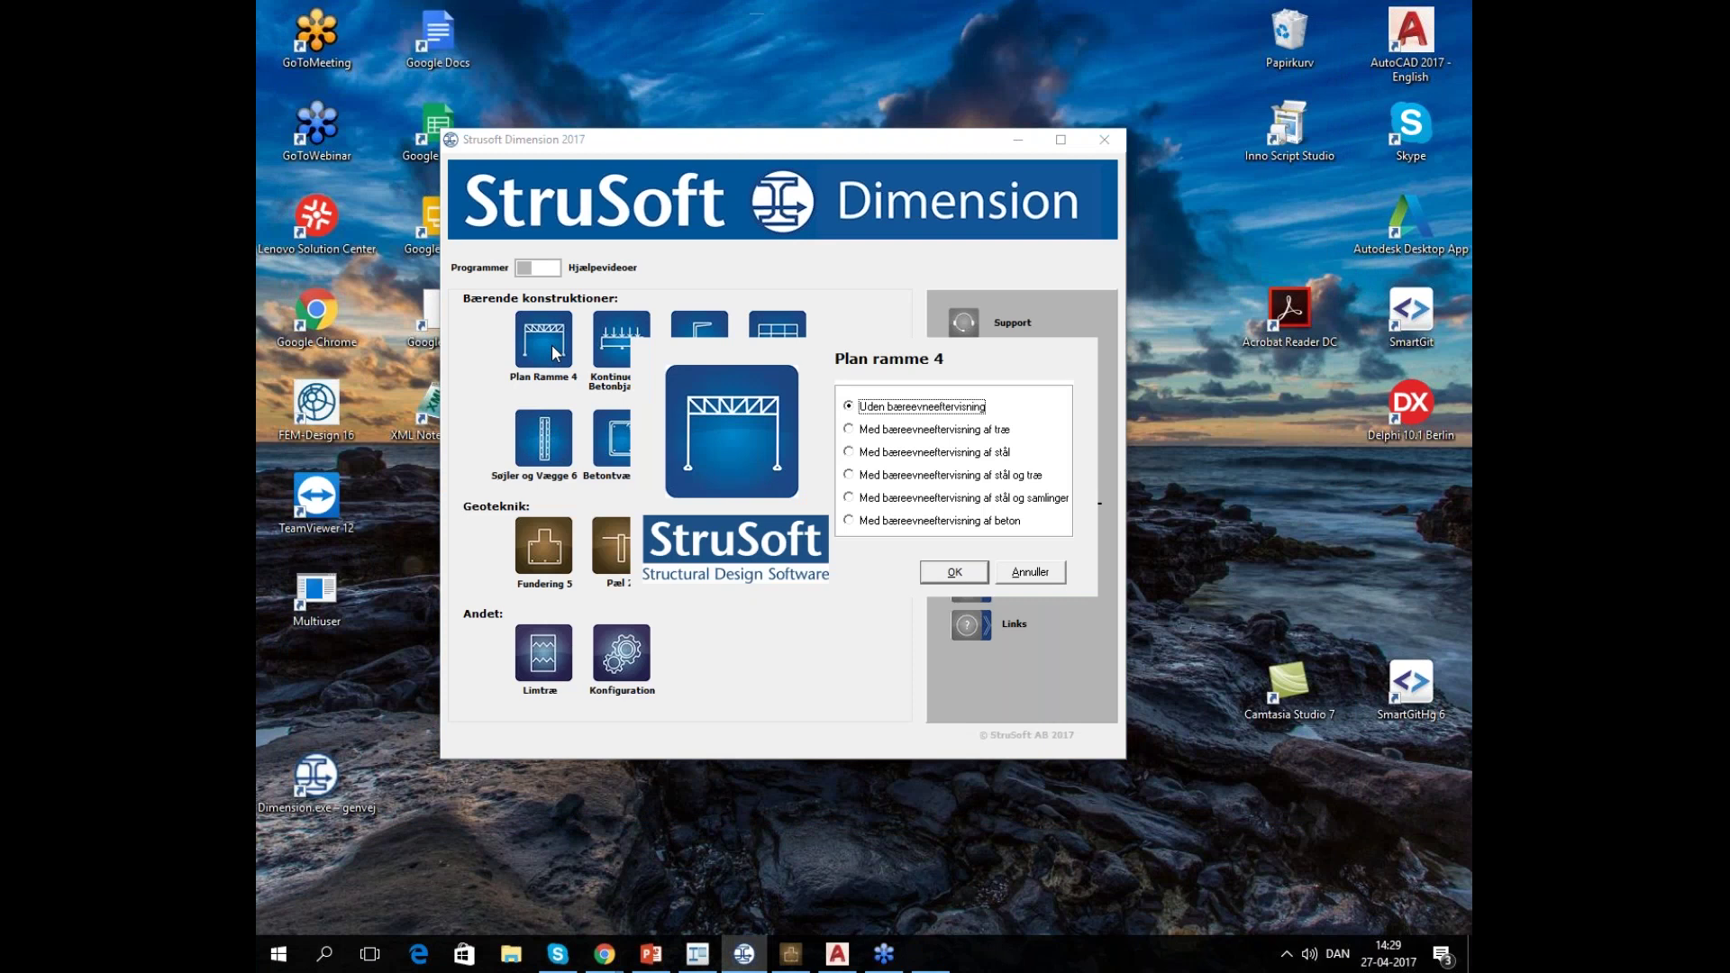
click(946, 500)
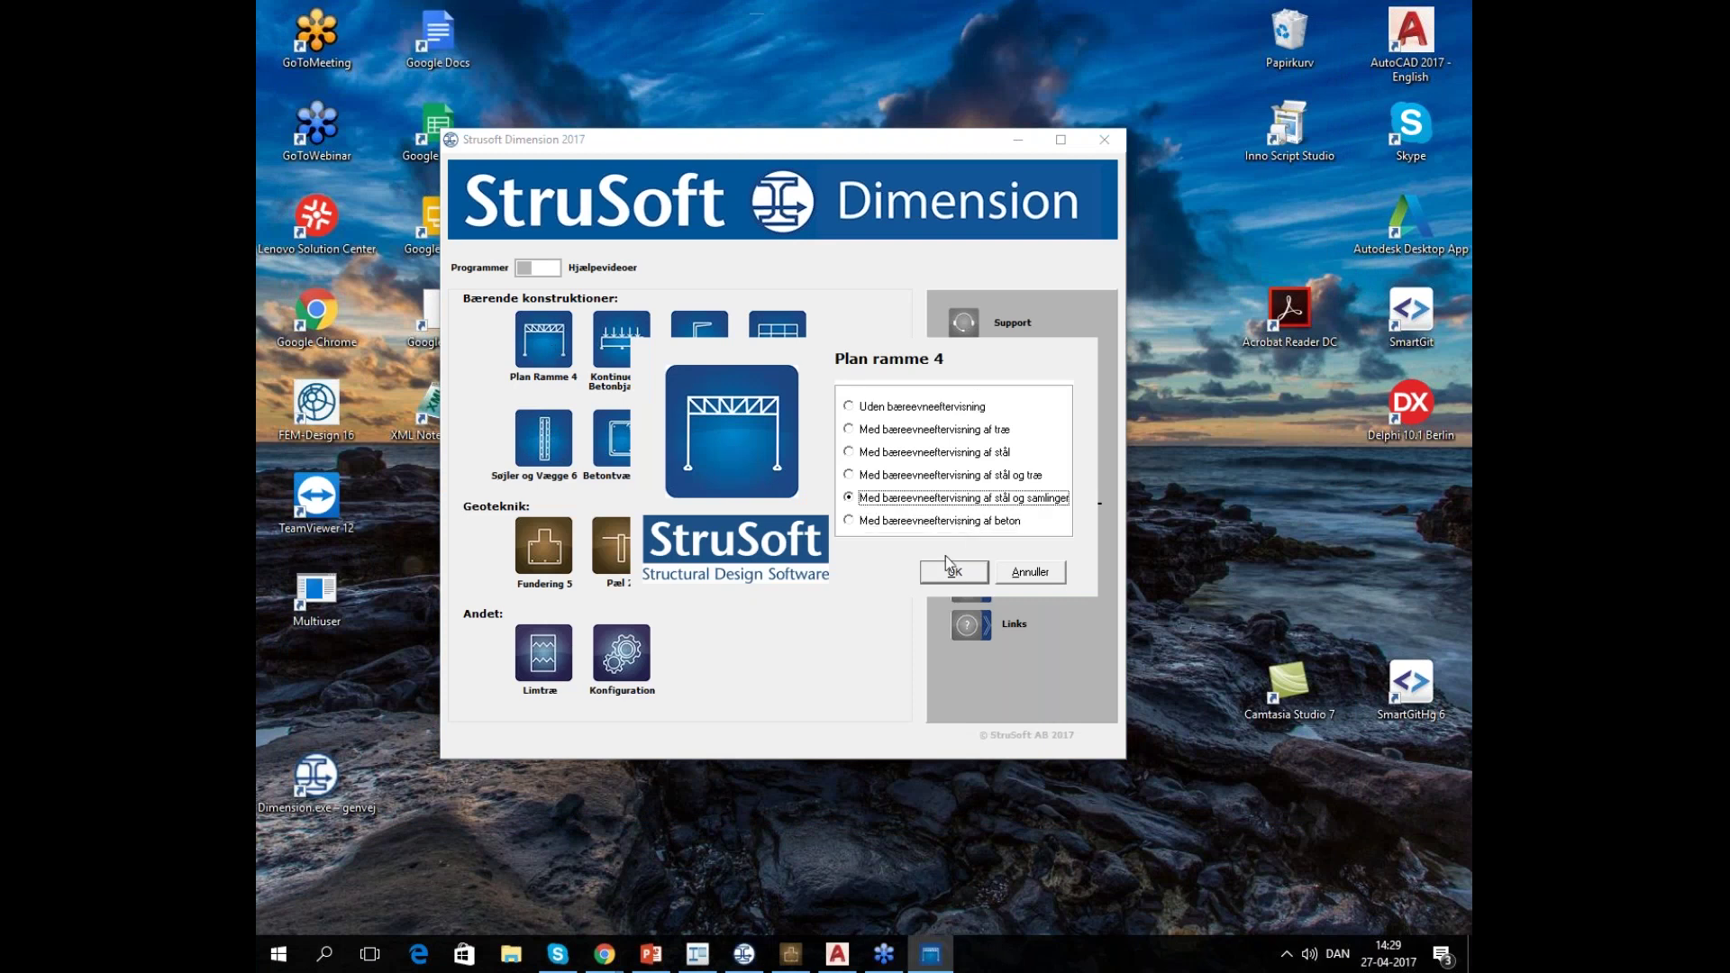
click(951, 575)
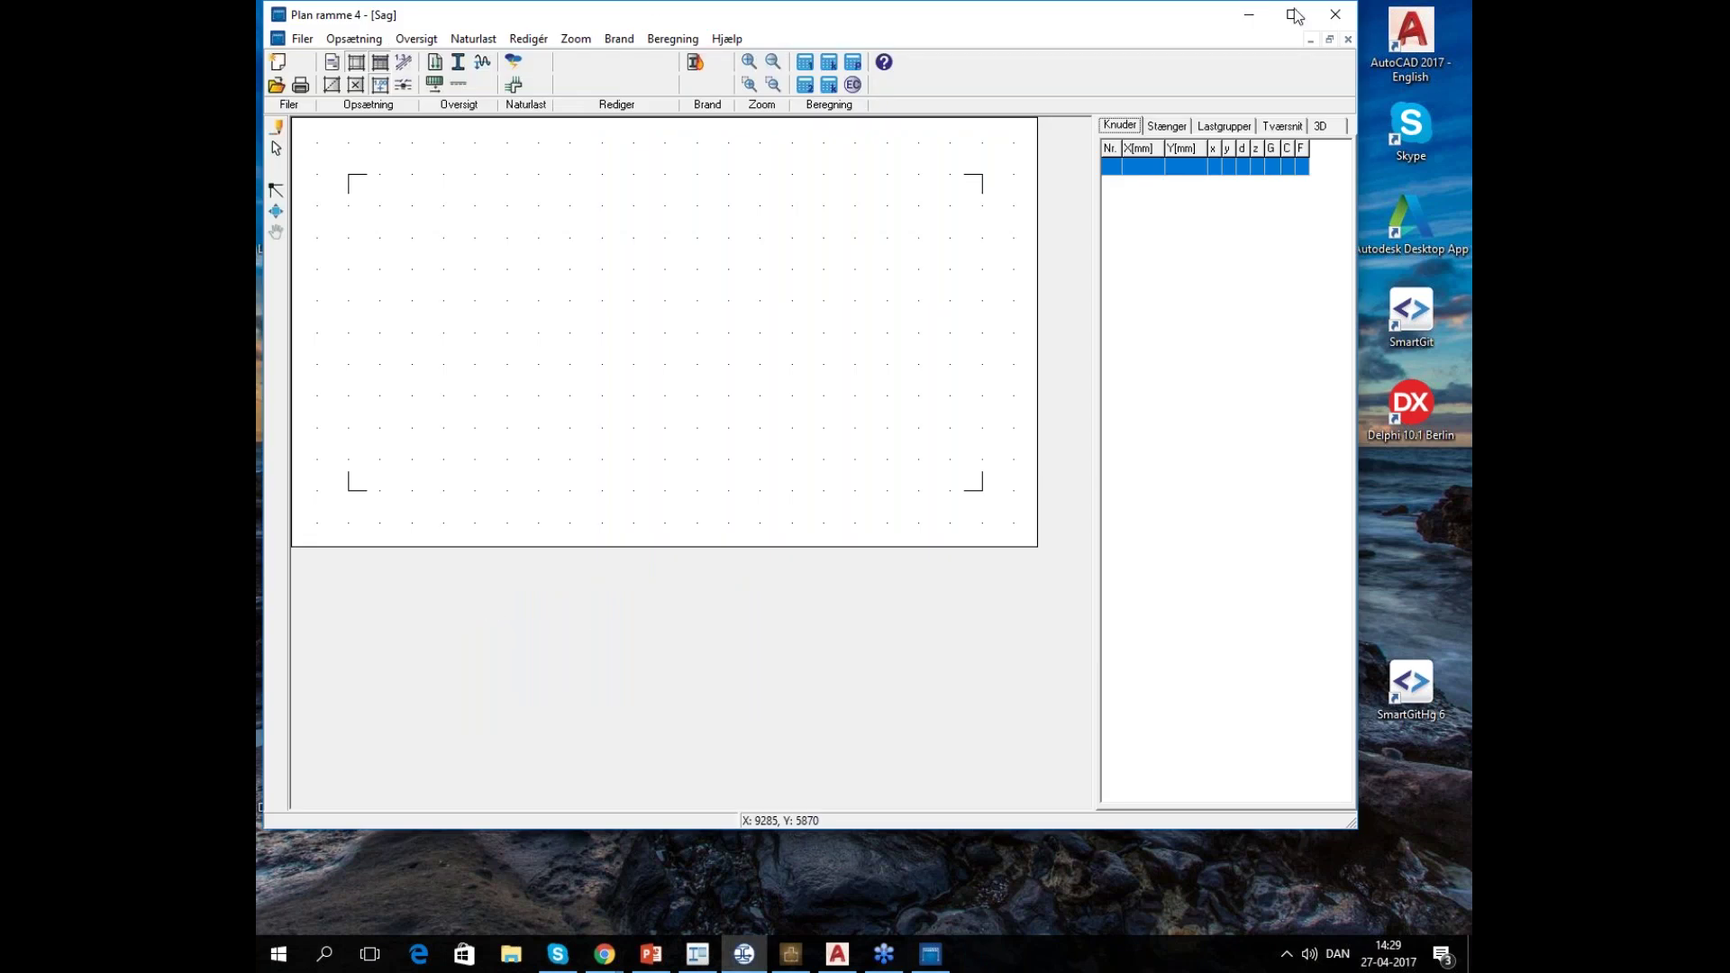
Reopen the recent frame file EKSEMPELSAMLINGERWEBINAR.RM4 in the steel and joints module
click(302, 39)
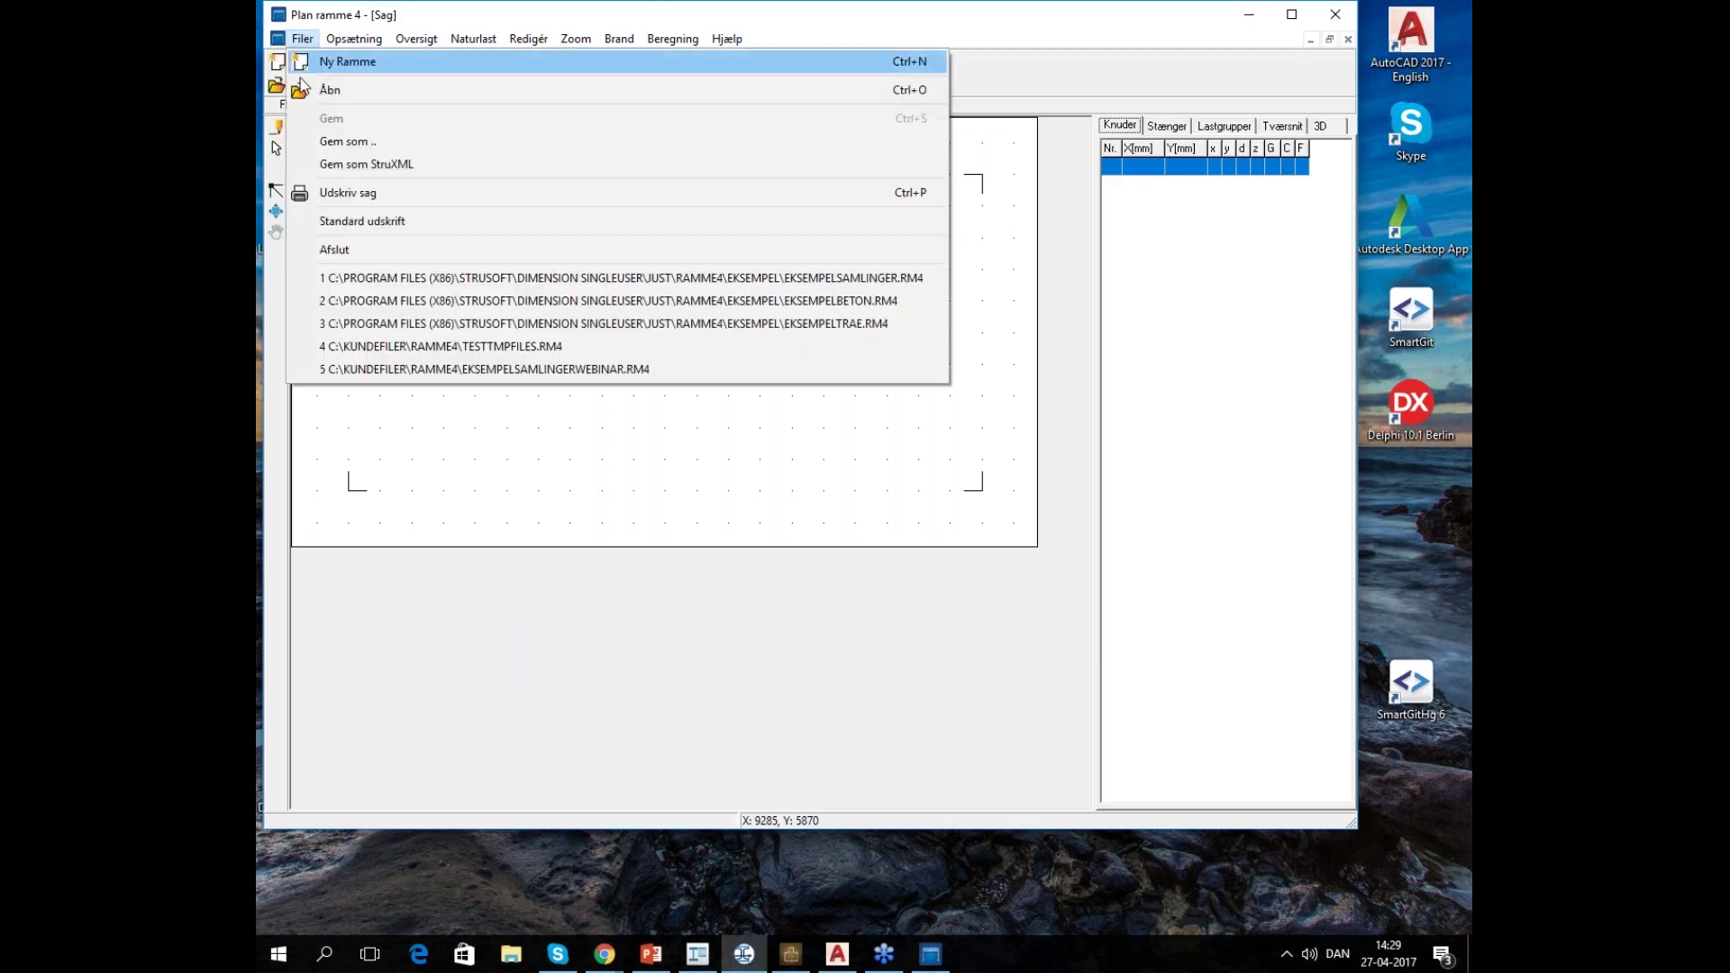
click(580, 369)
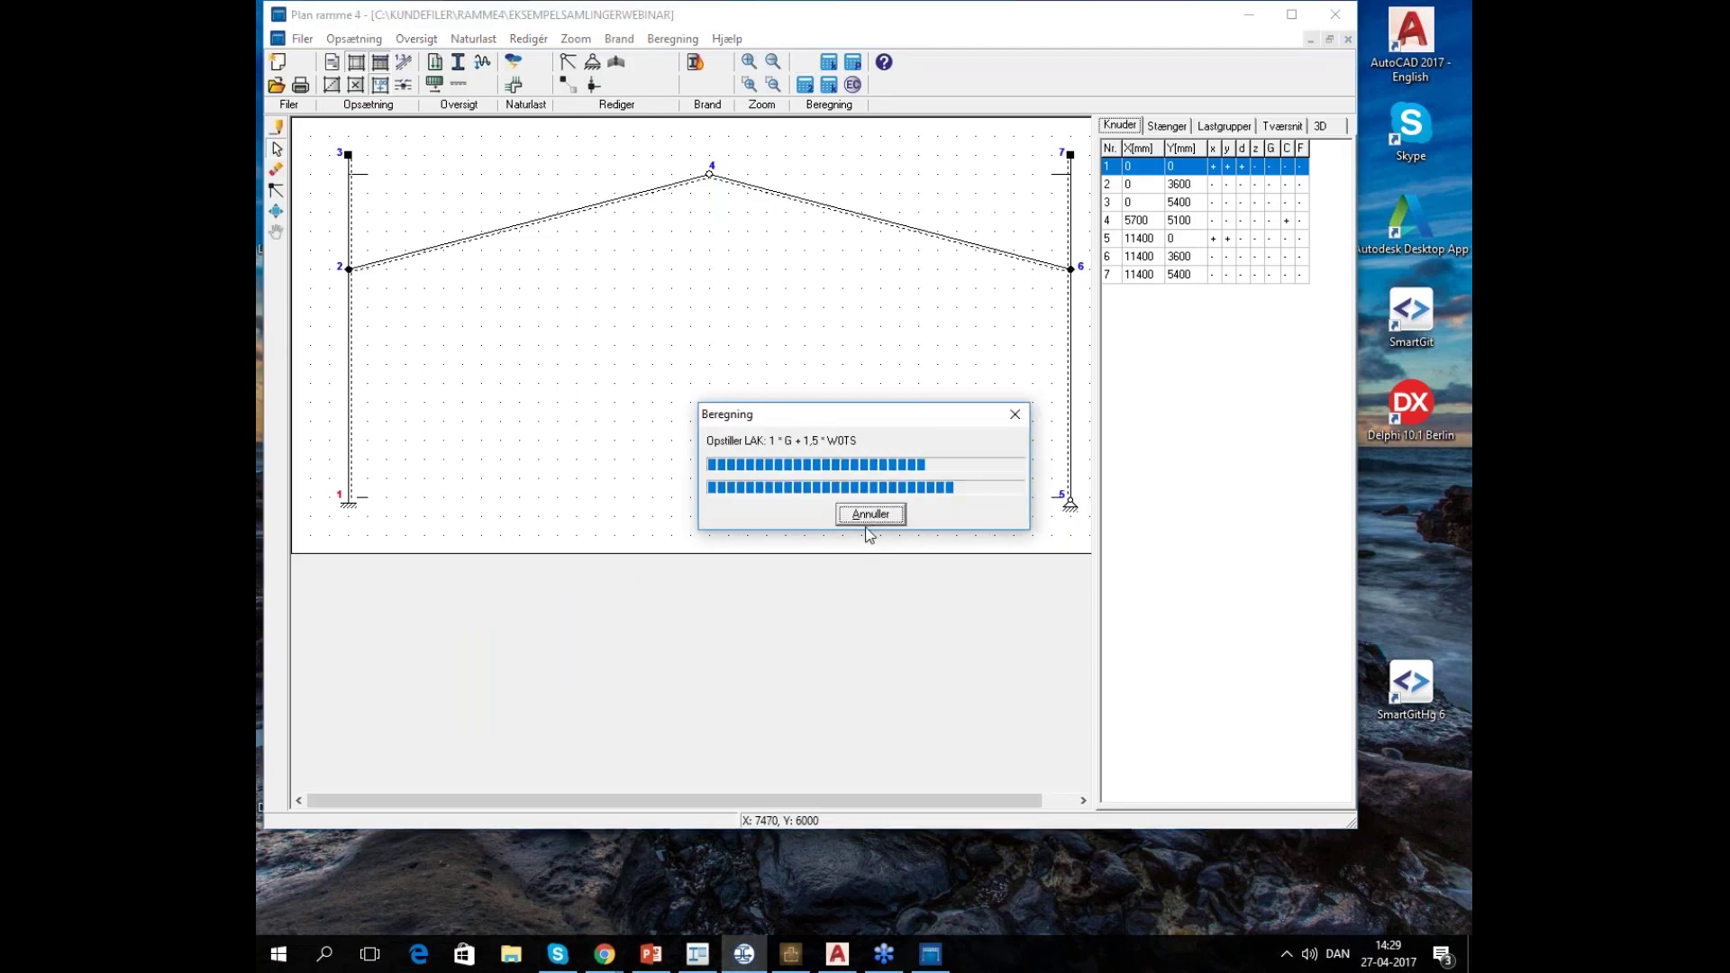
Show the joint results for node 2 and enlarge the results window to read the weld sizes and corner check
click(535, 358)
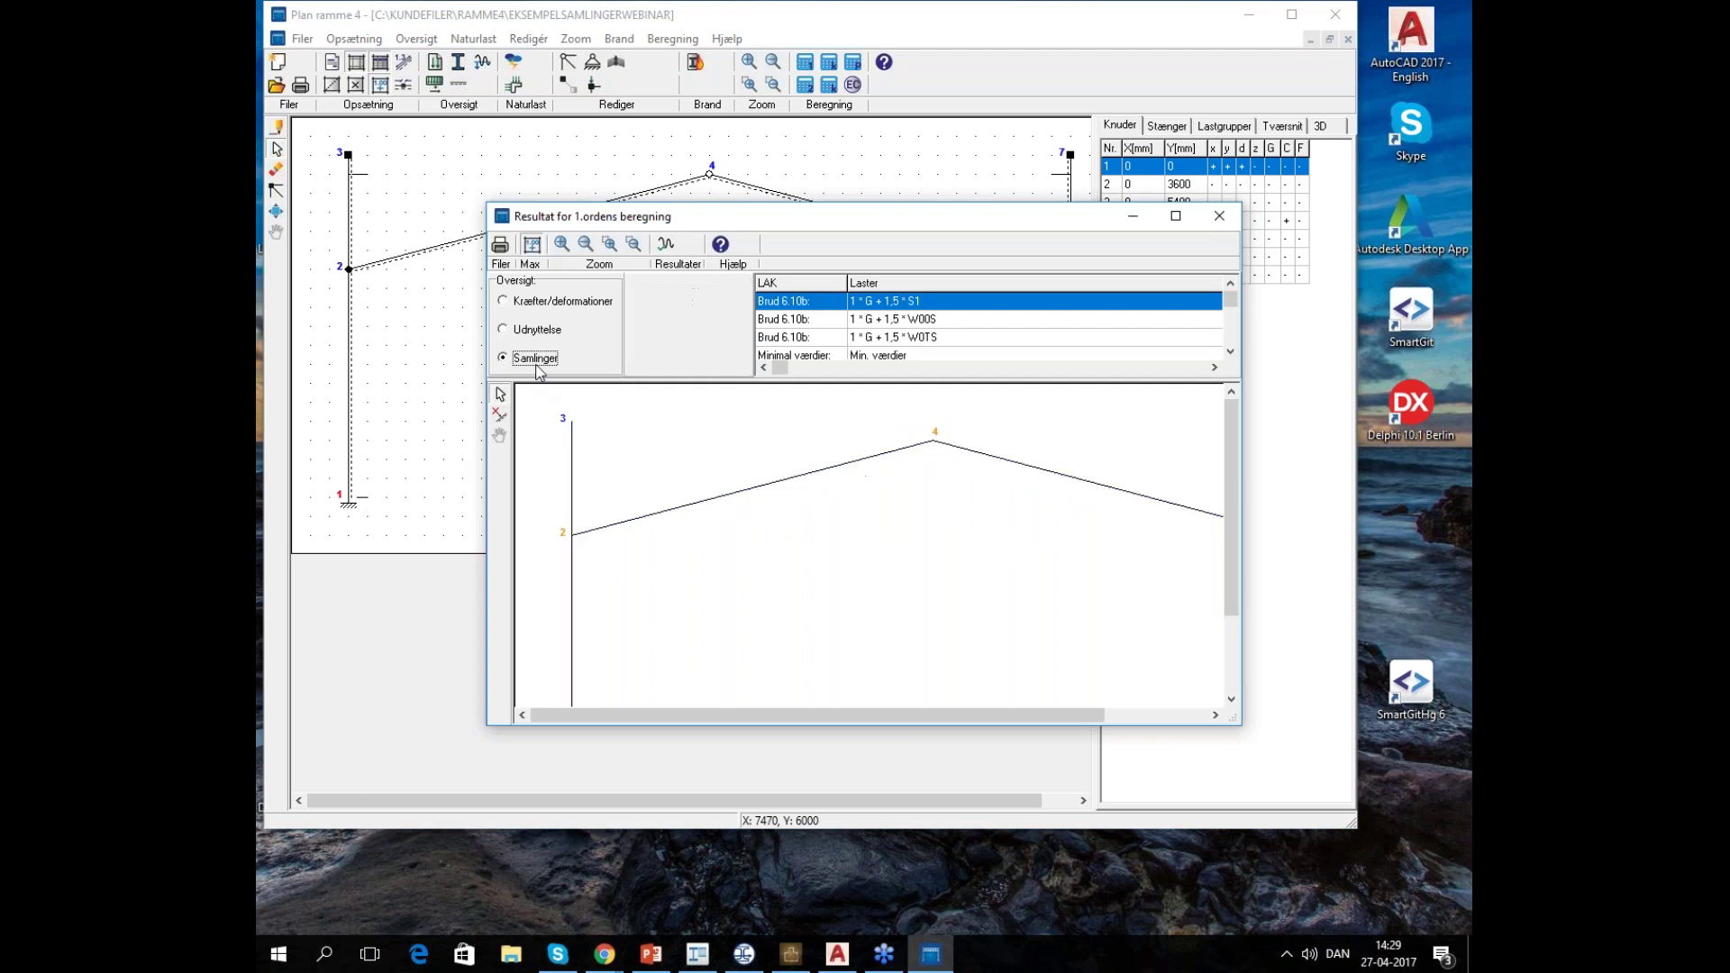
click(567, 540)
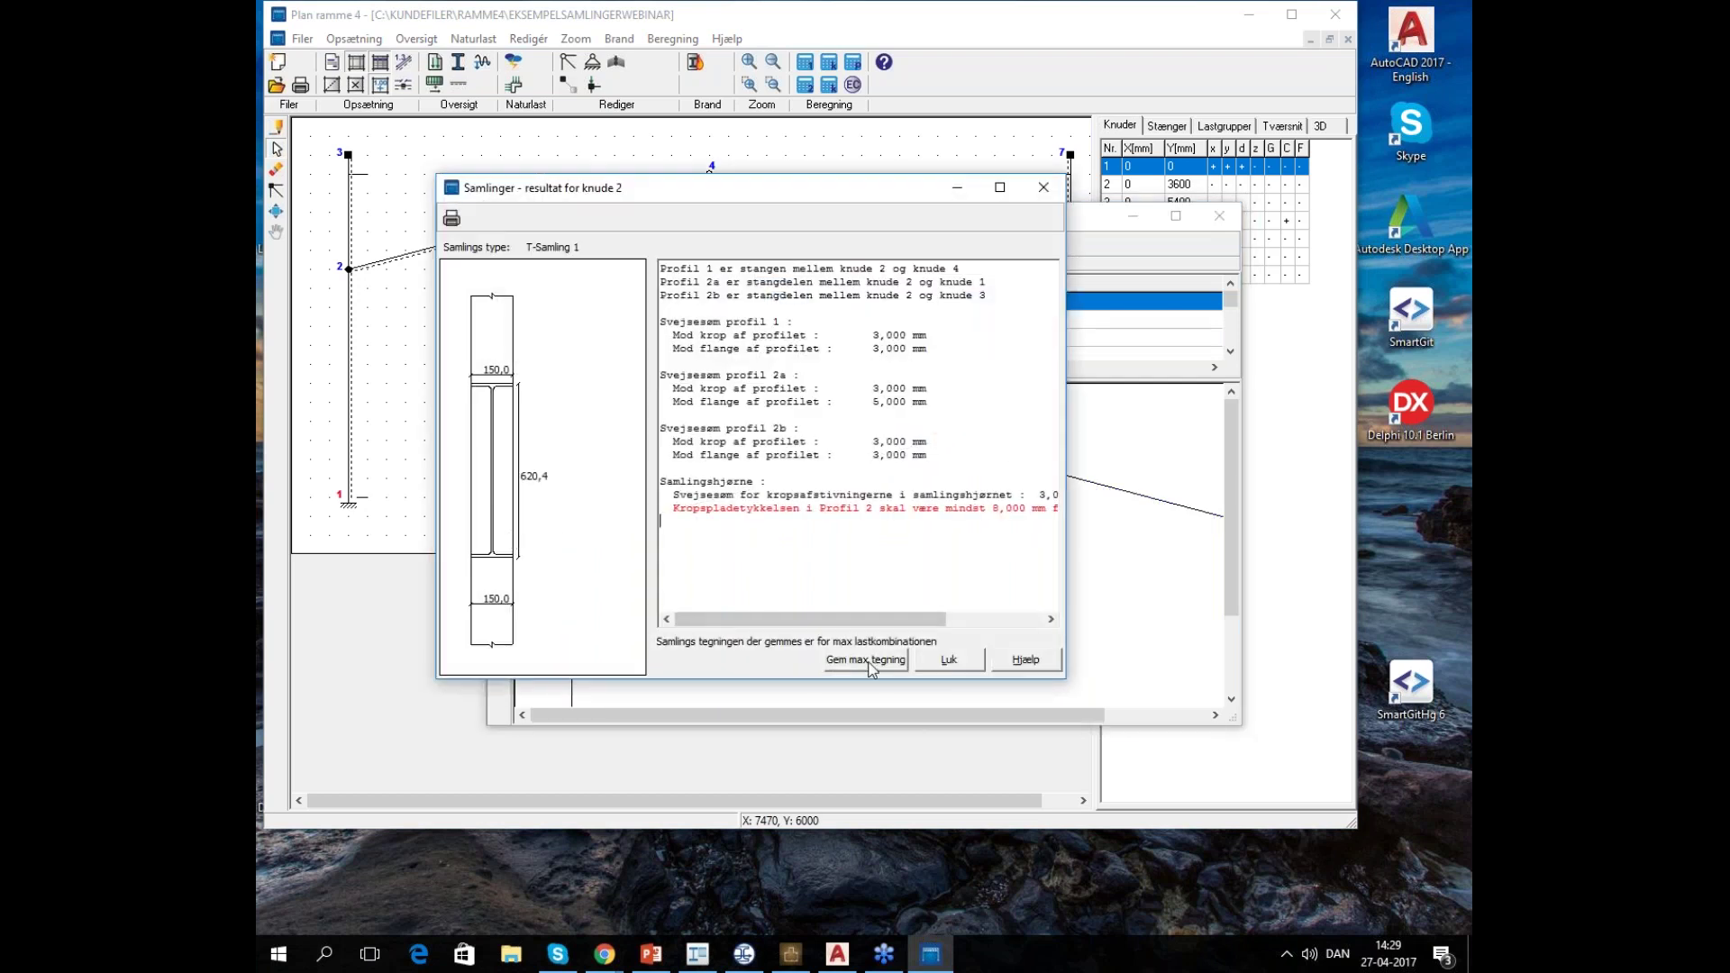
drag(1065, 420, 1209, 423)
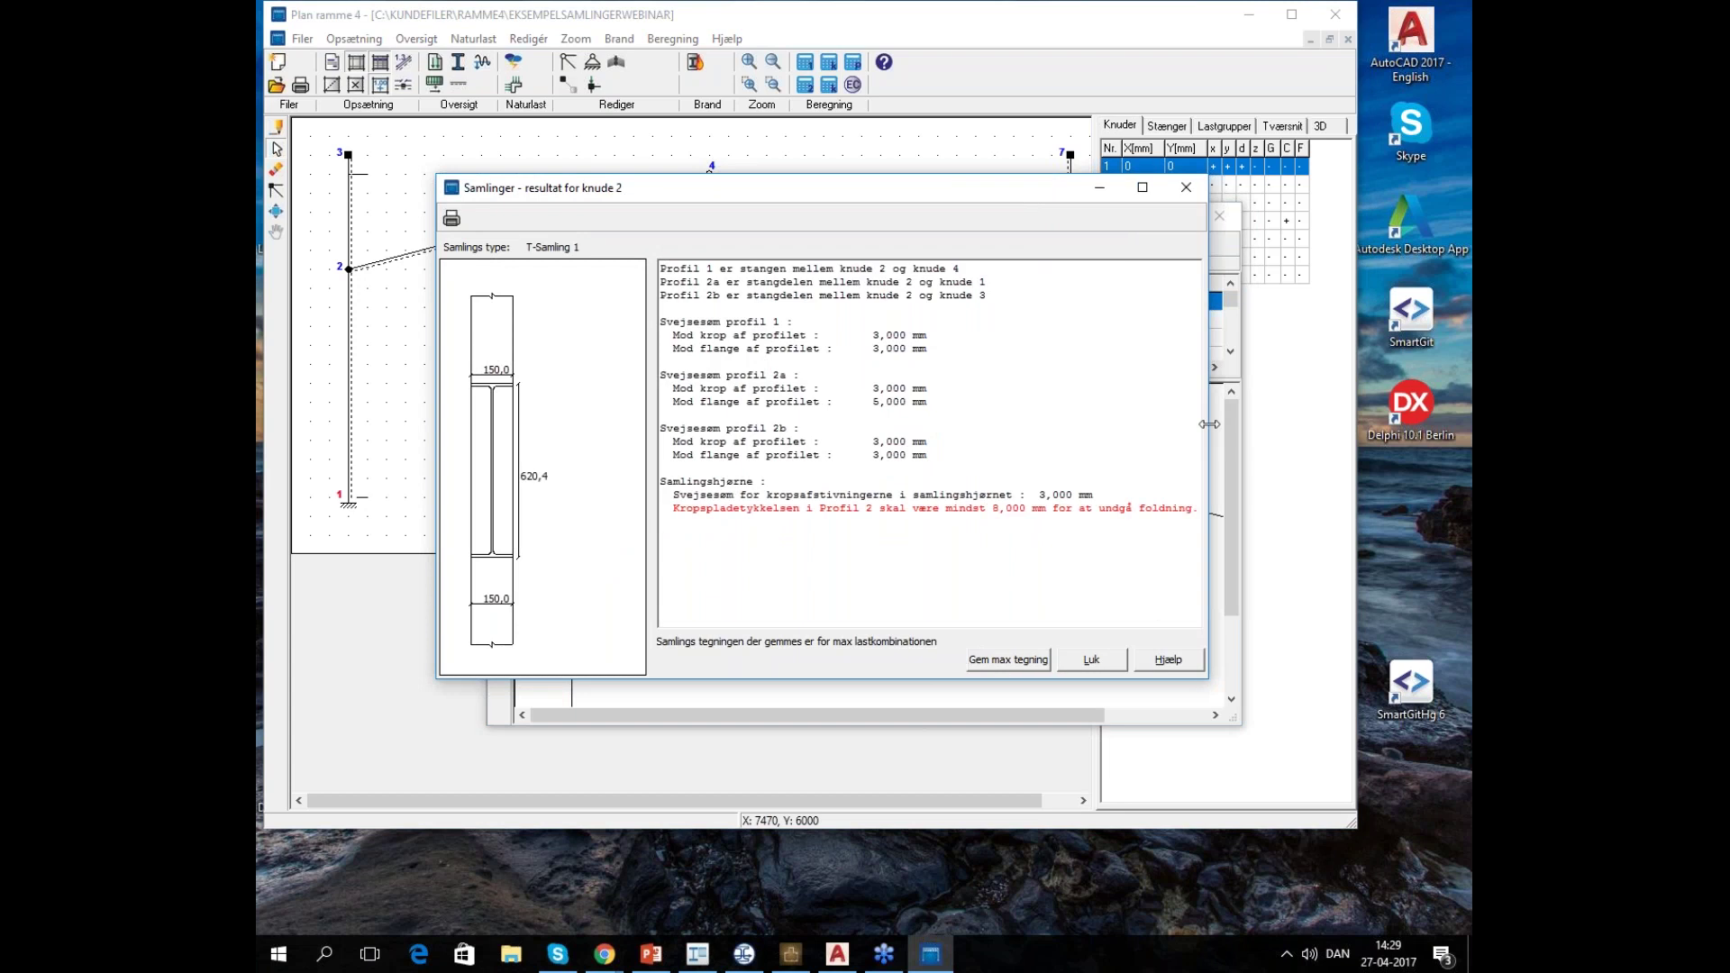
drag(960, 192, 1000, 390)
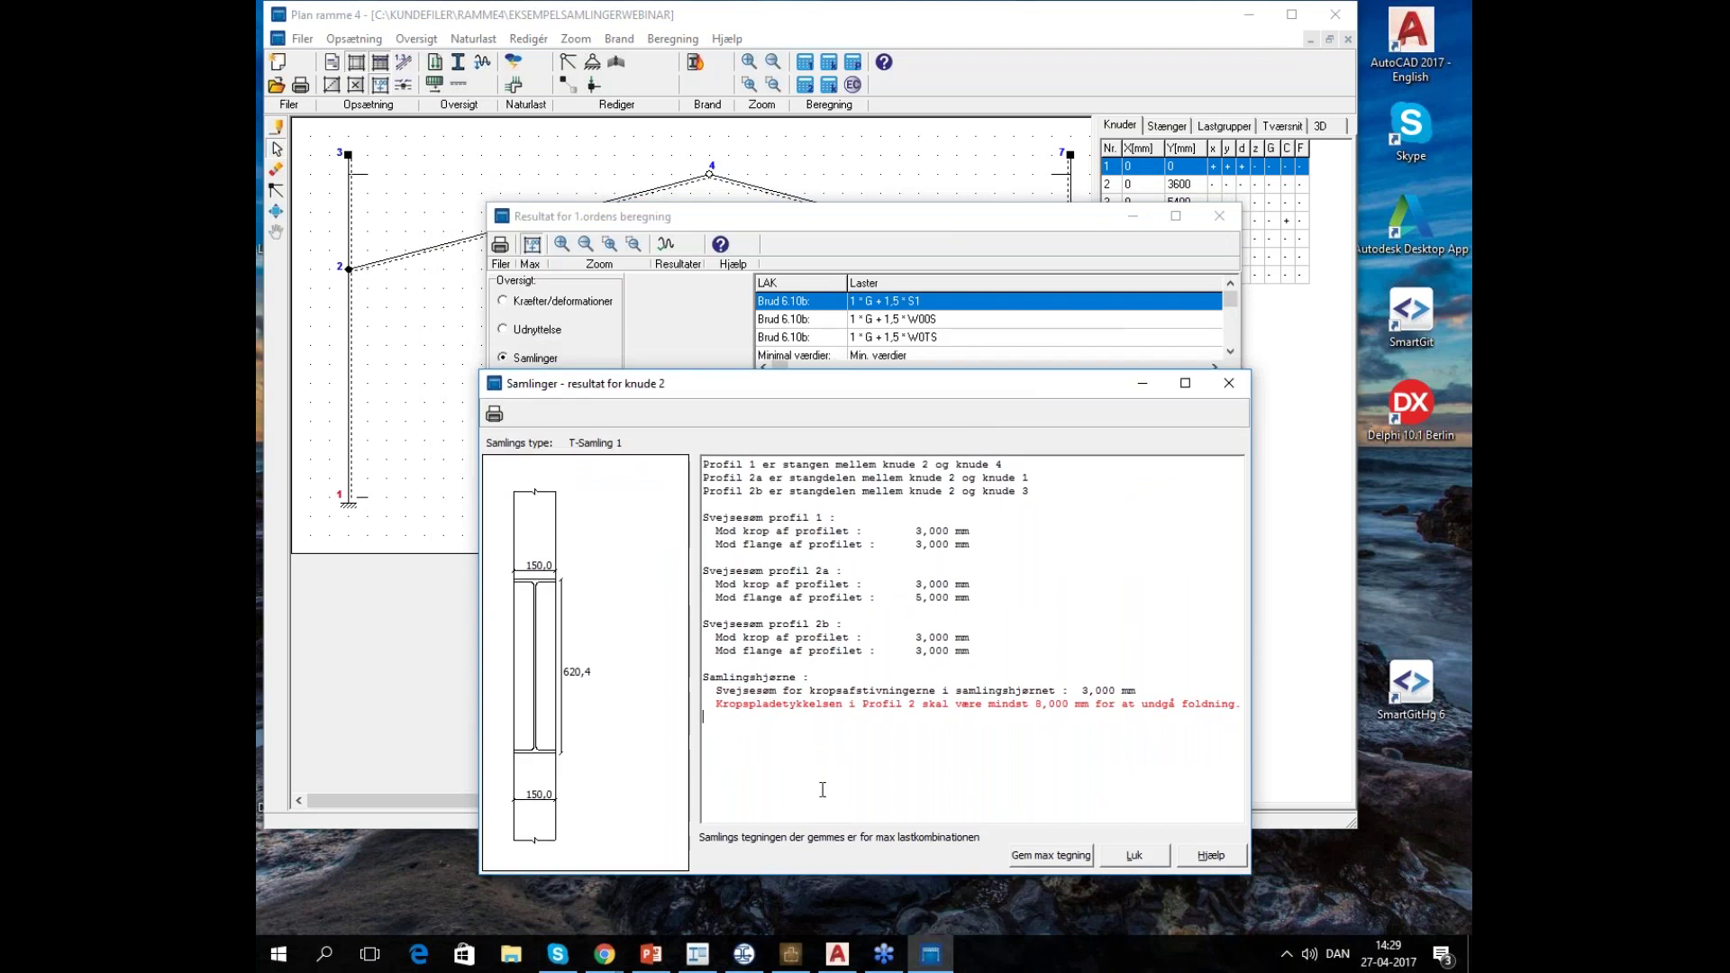
click(979, 900)
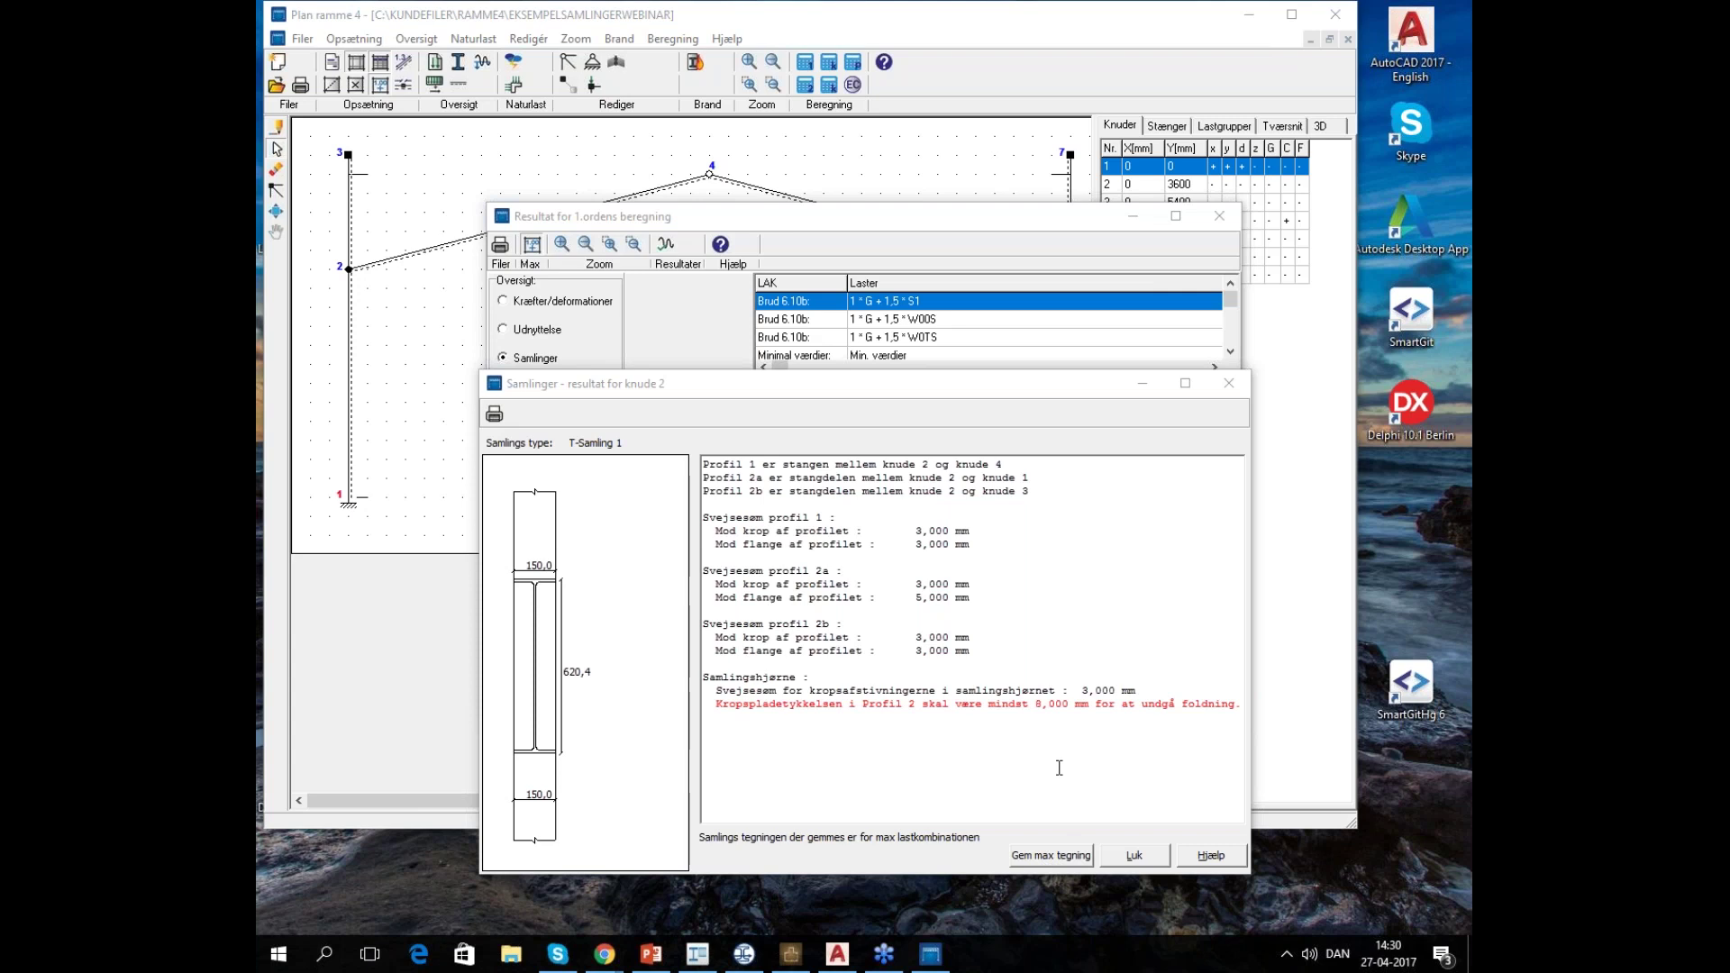
Save the maximum load combination drawing of the node 2 joint as the DXF file tsamling
click(1057, 861)
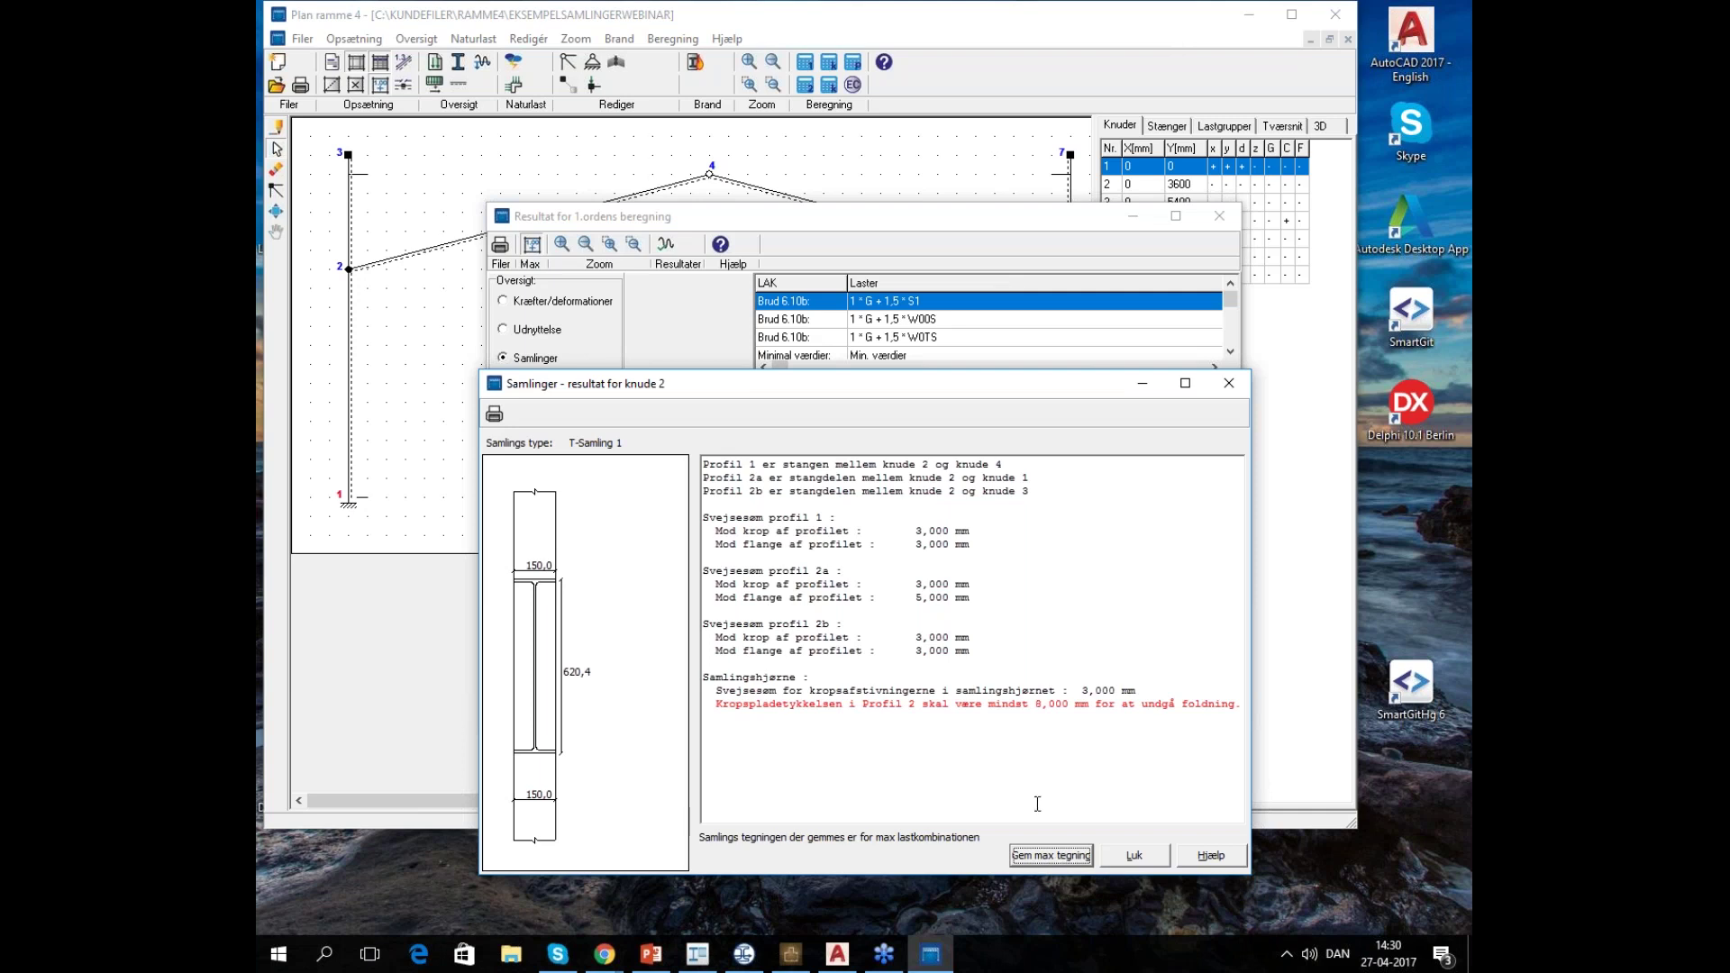
click(1051, 857)
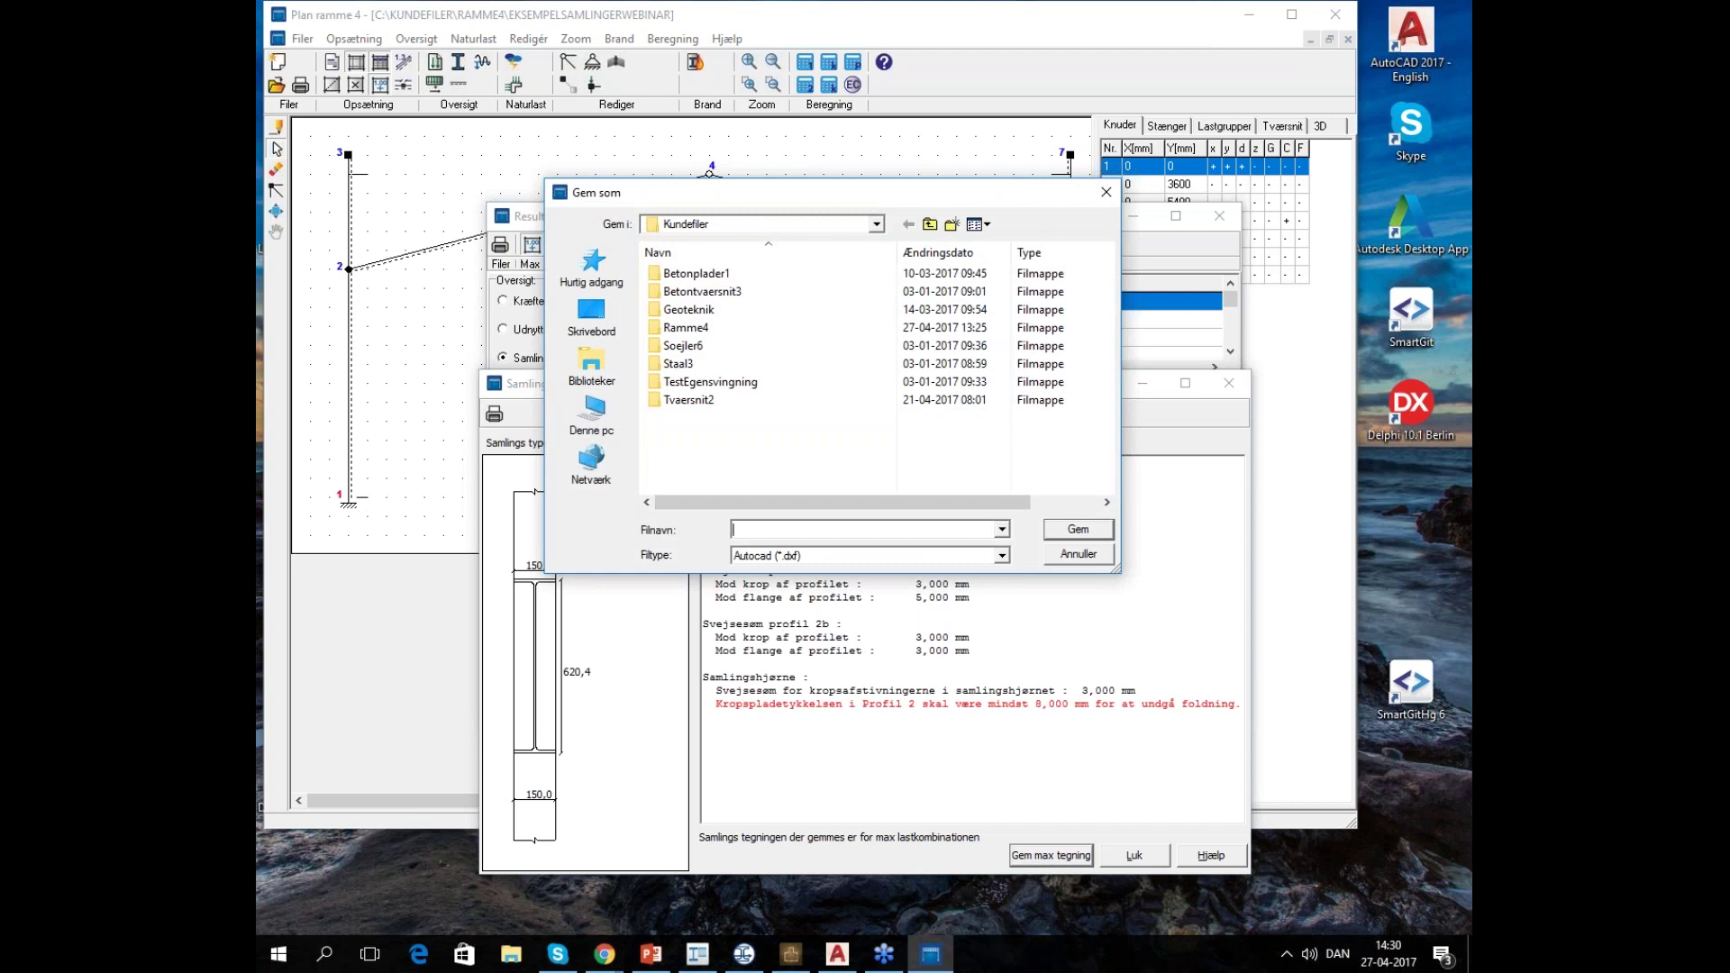
text(tsamling)
click(1081, 532)
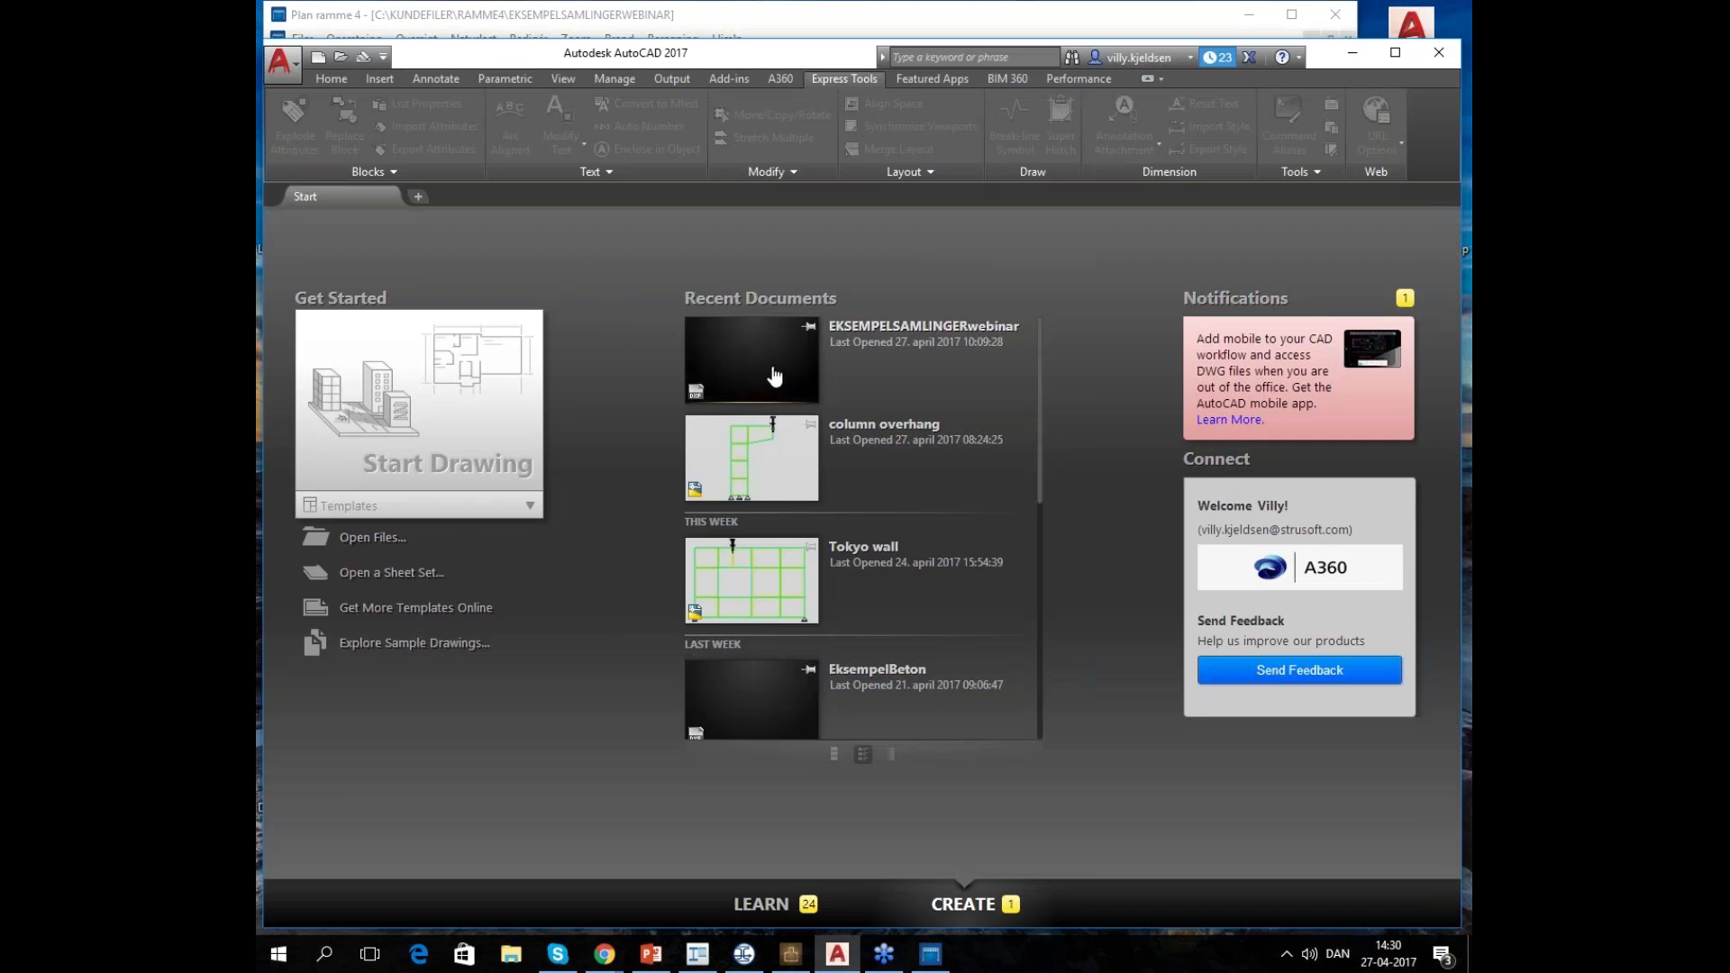
Open the recent drawing EKSEMPELSAMLINGERwebinar in AutoCAD, examine the joint details with weld symbols, and close AutoCAD without saving
click(908, 335)
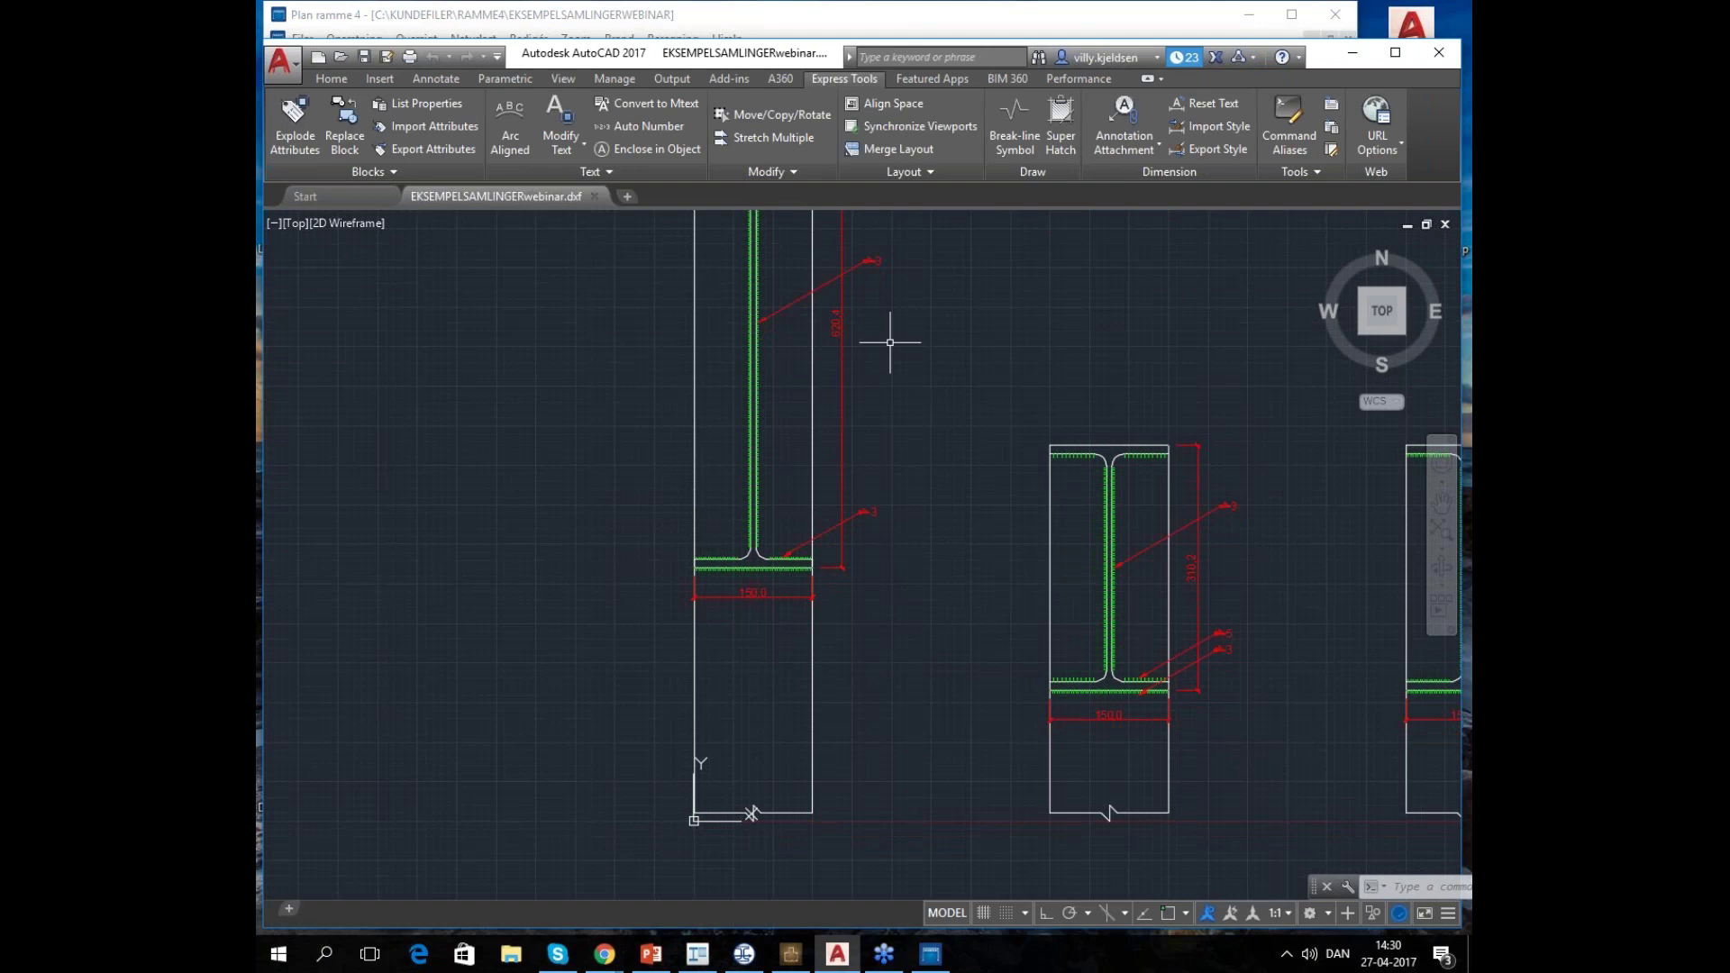
mouse_move(1004, 282)
middle_down()
mouse_move(868, 522)
mouse_move(818, 495)
mouse_move(764, 375)
mouse_move(741, 463)
middle_up()
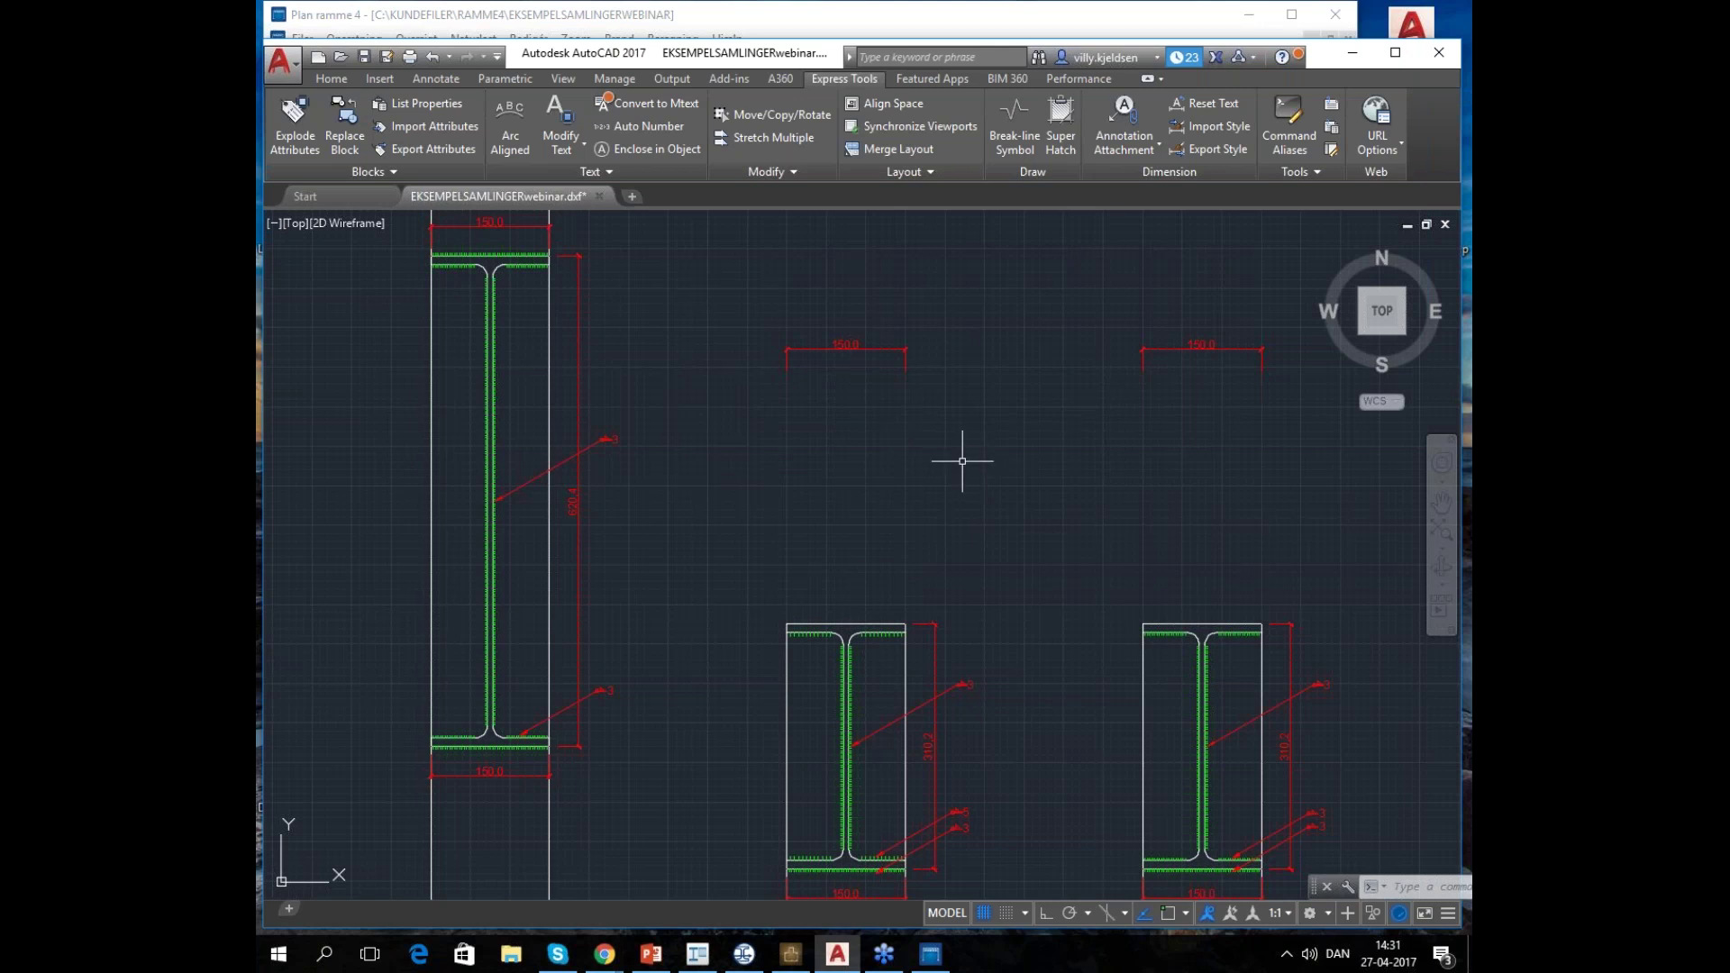
click(1438, 54)
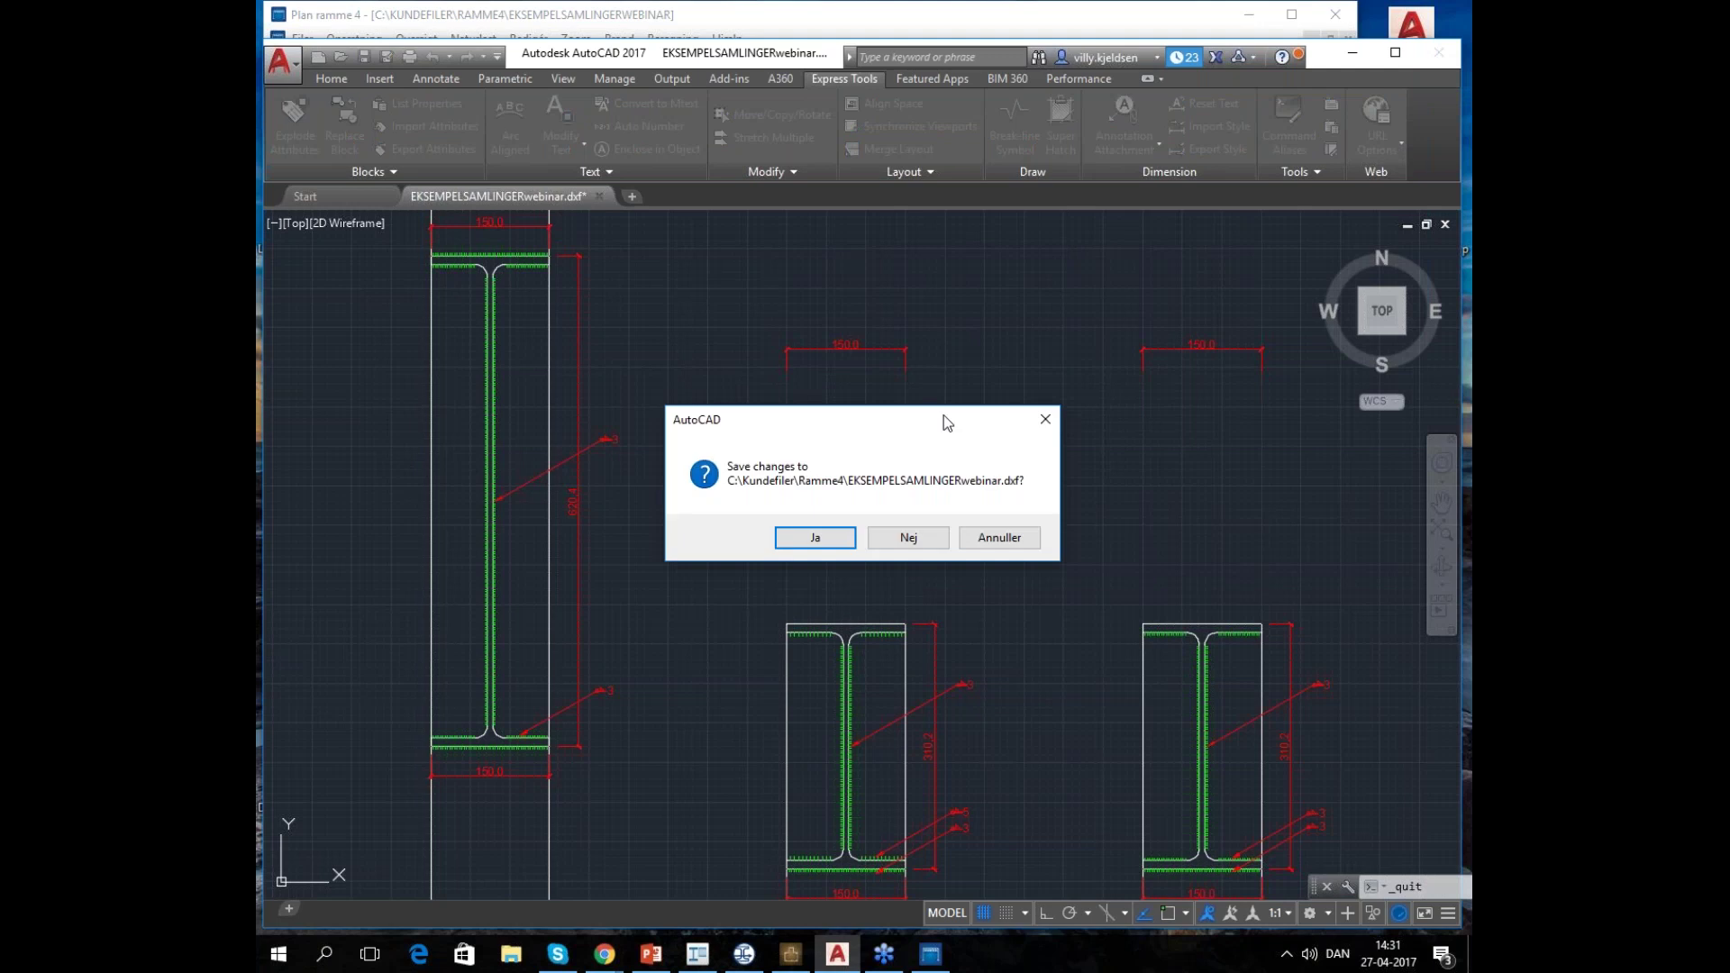
click(908, 537)
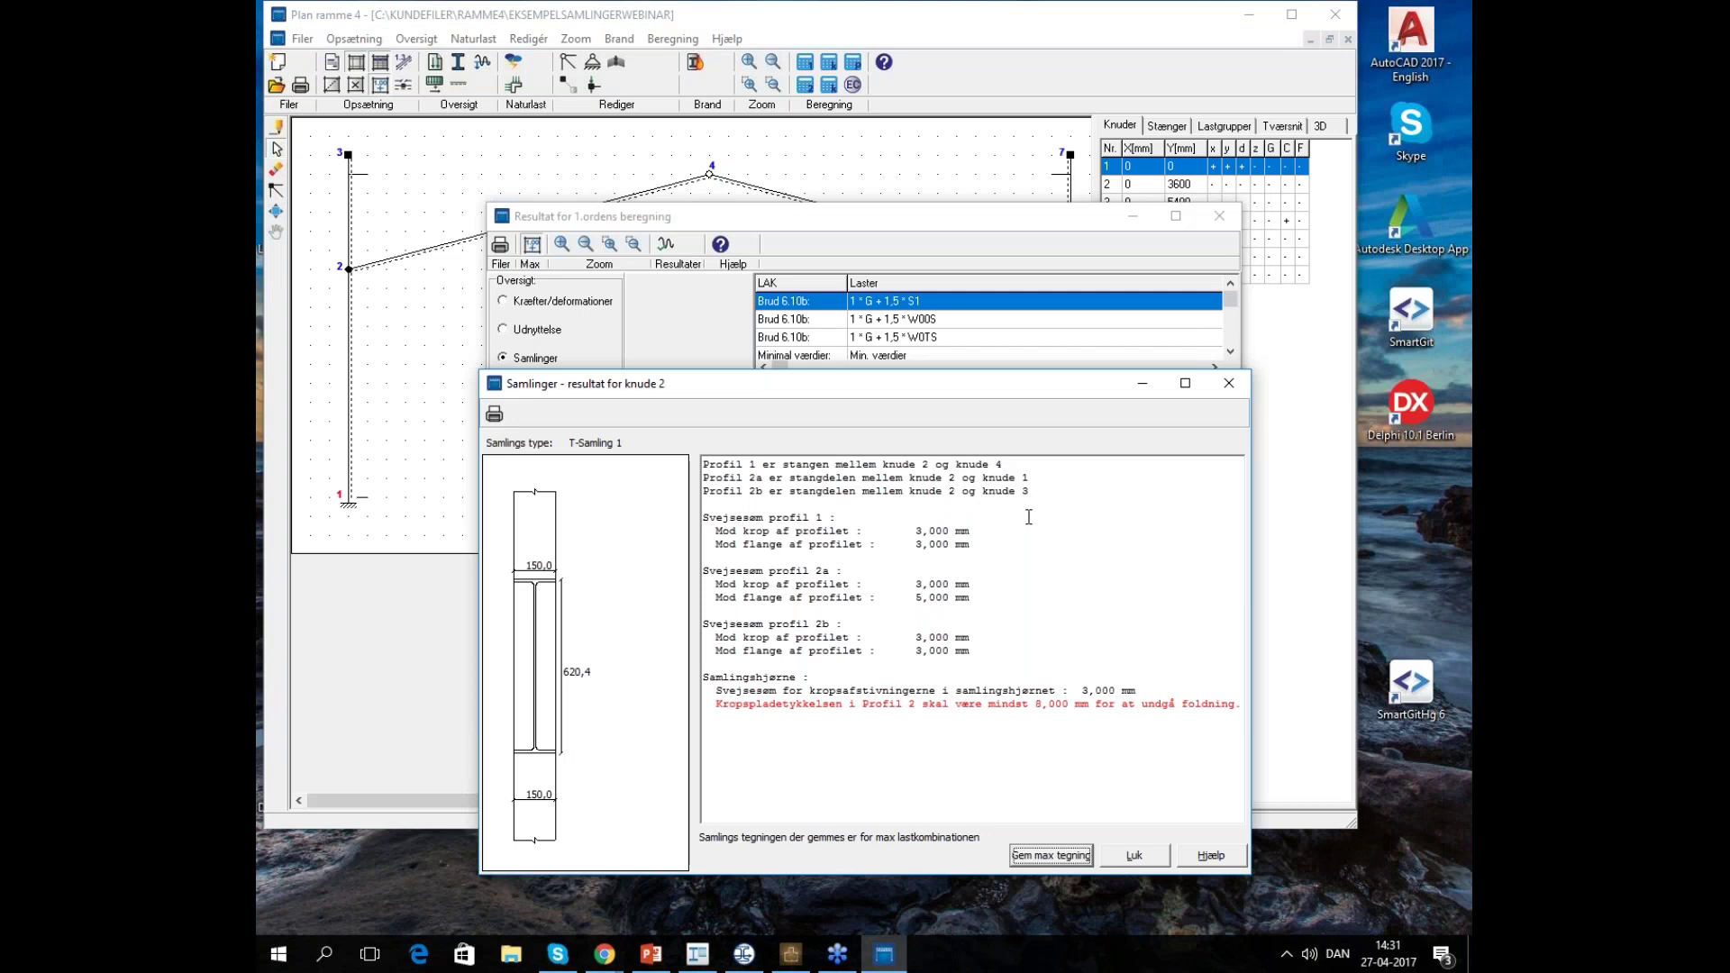
Close the node 2 joint results and the first-order calculation results in Plan ramme 4
click(279, 955)
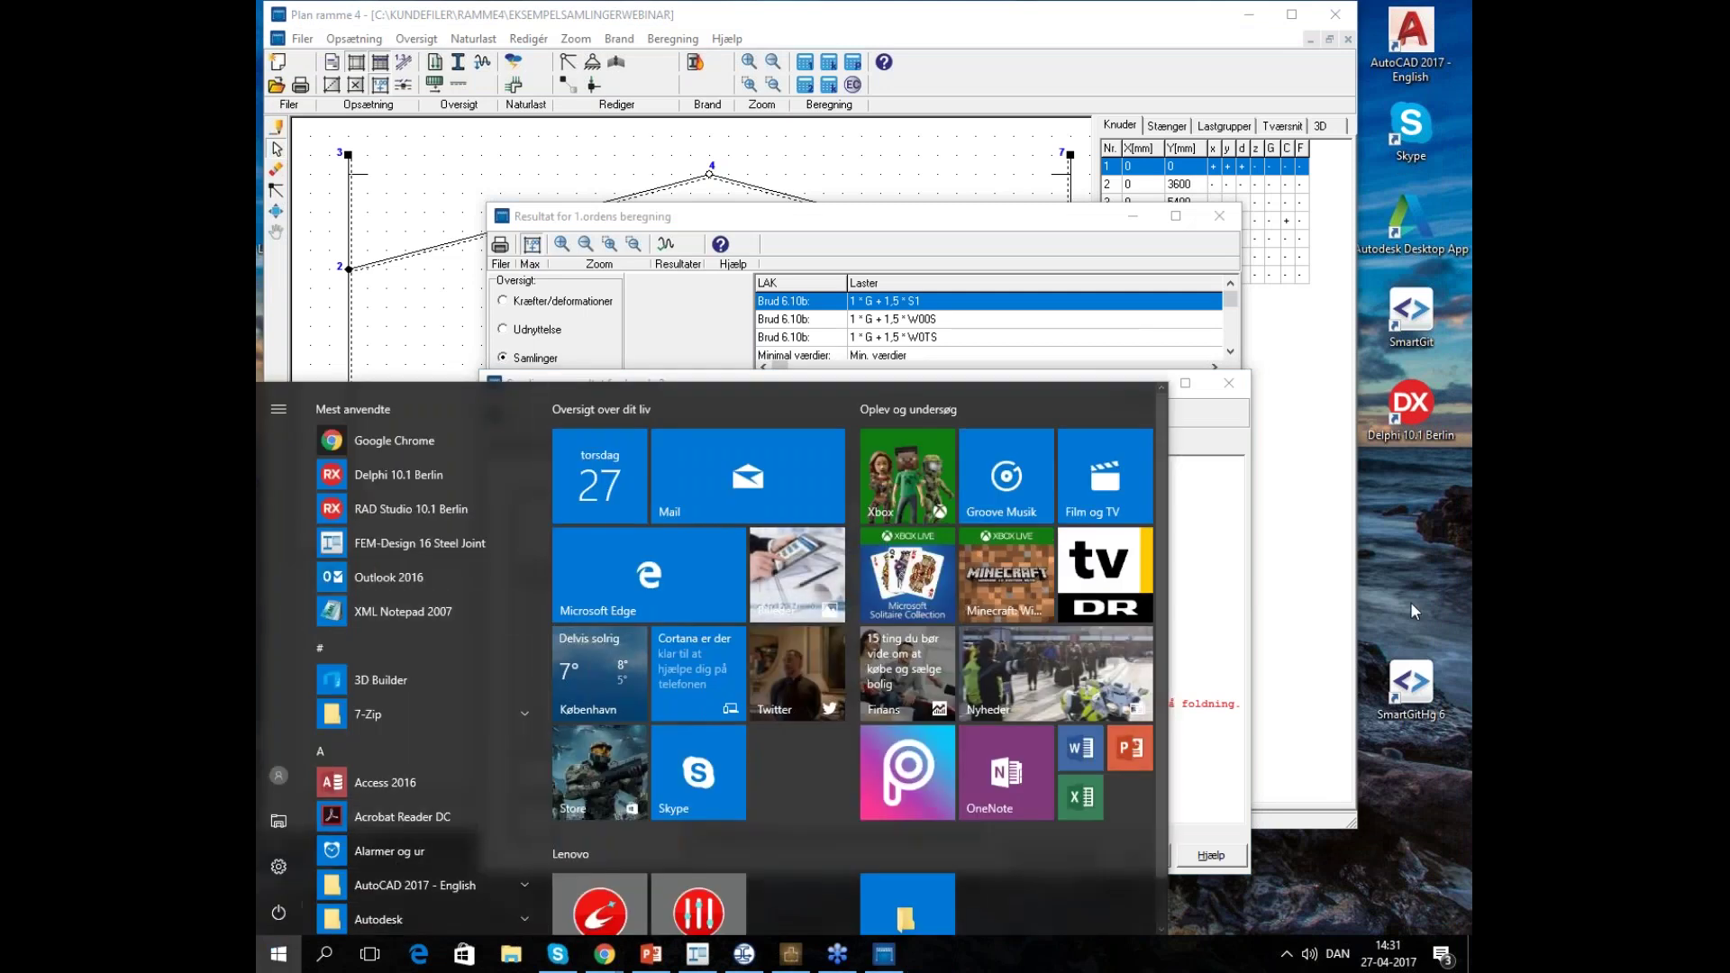
click(1264, 618)
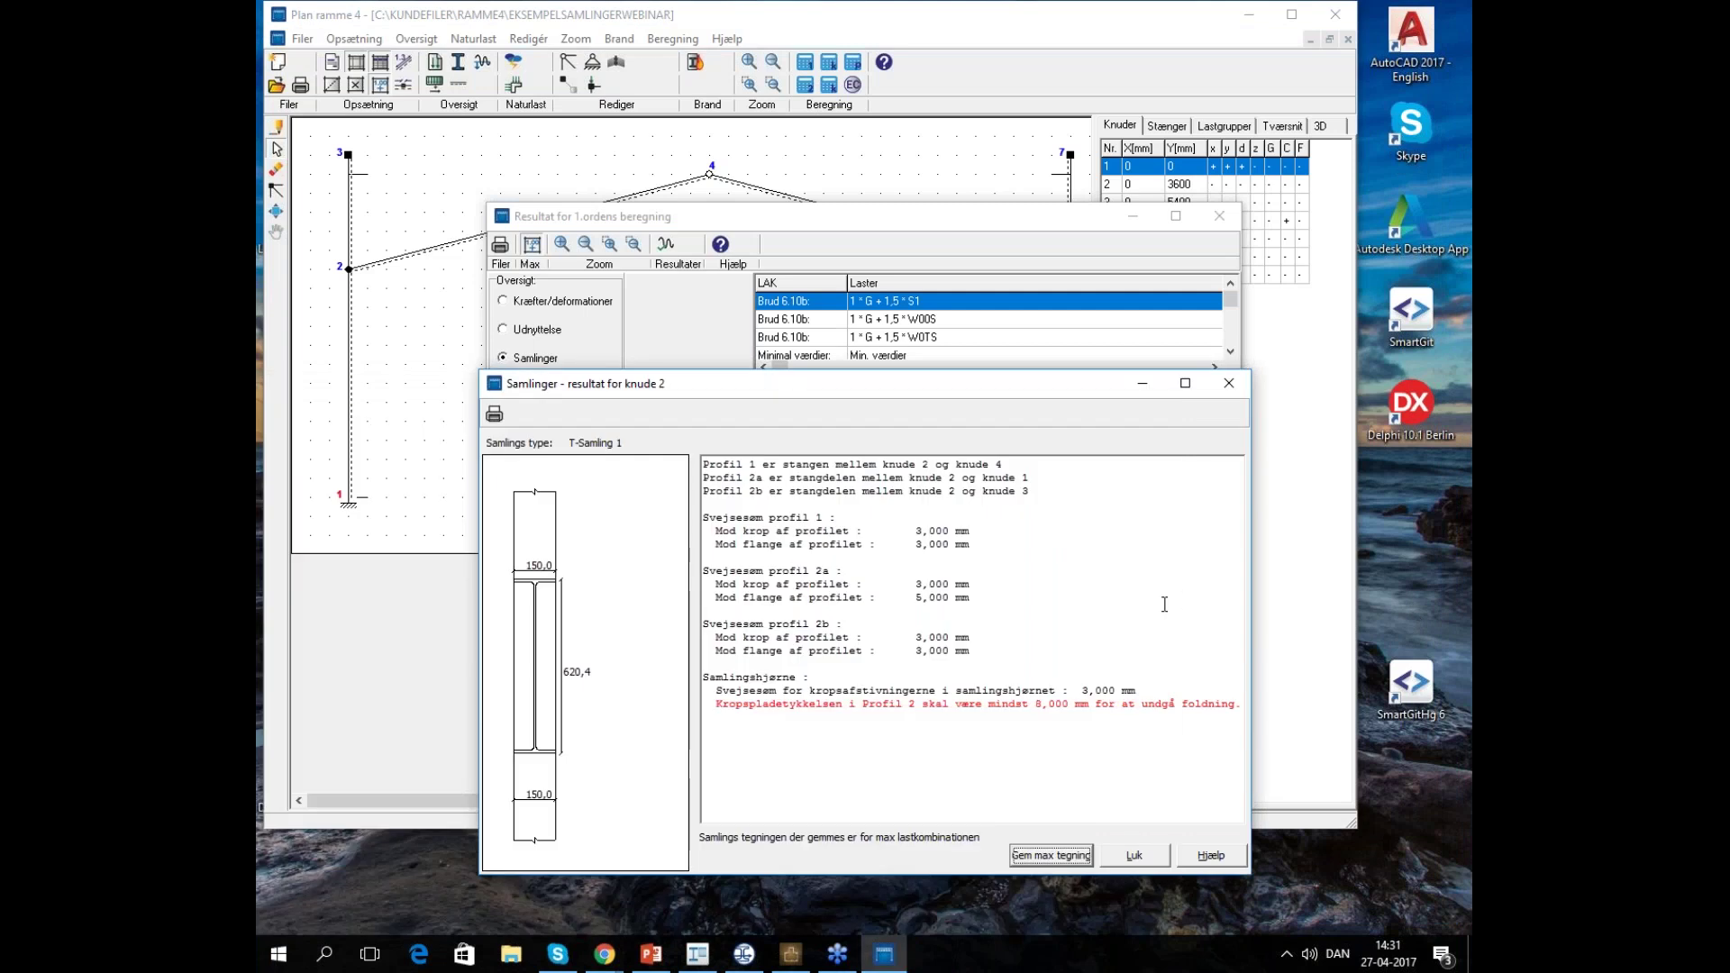
click(1131, 858)
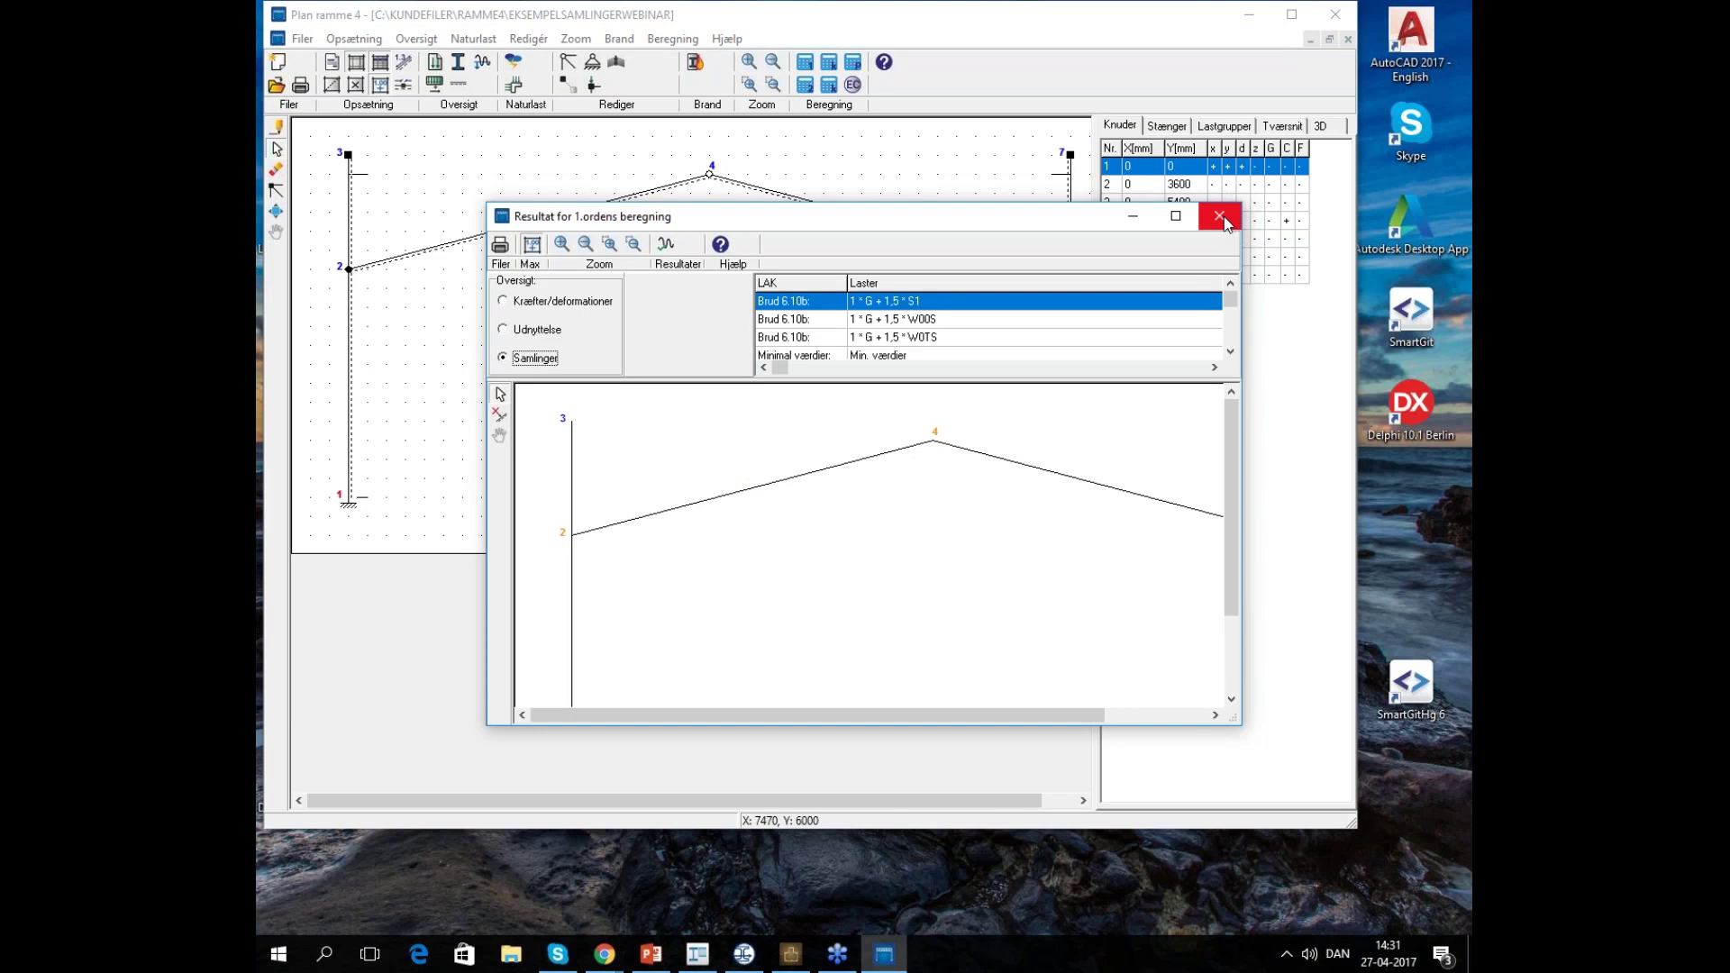
click(1223, 222)
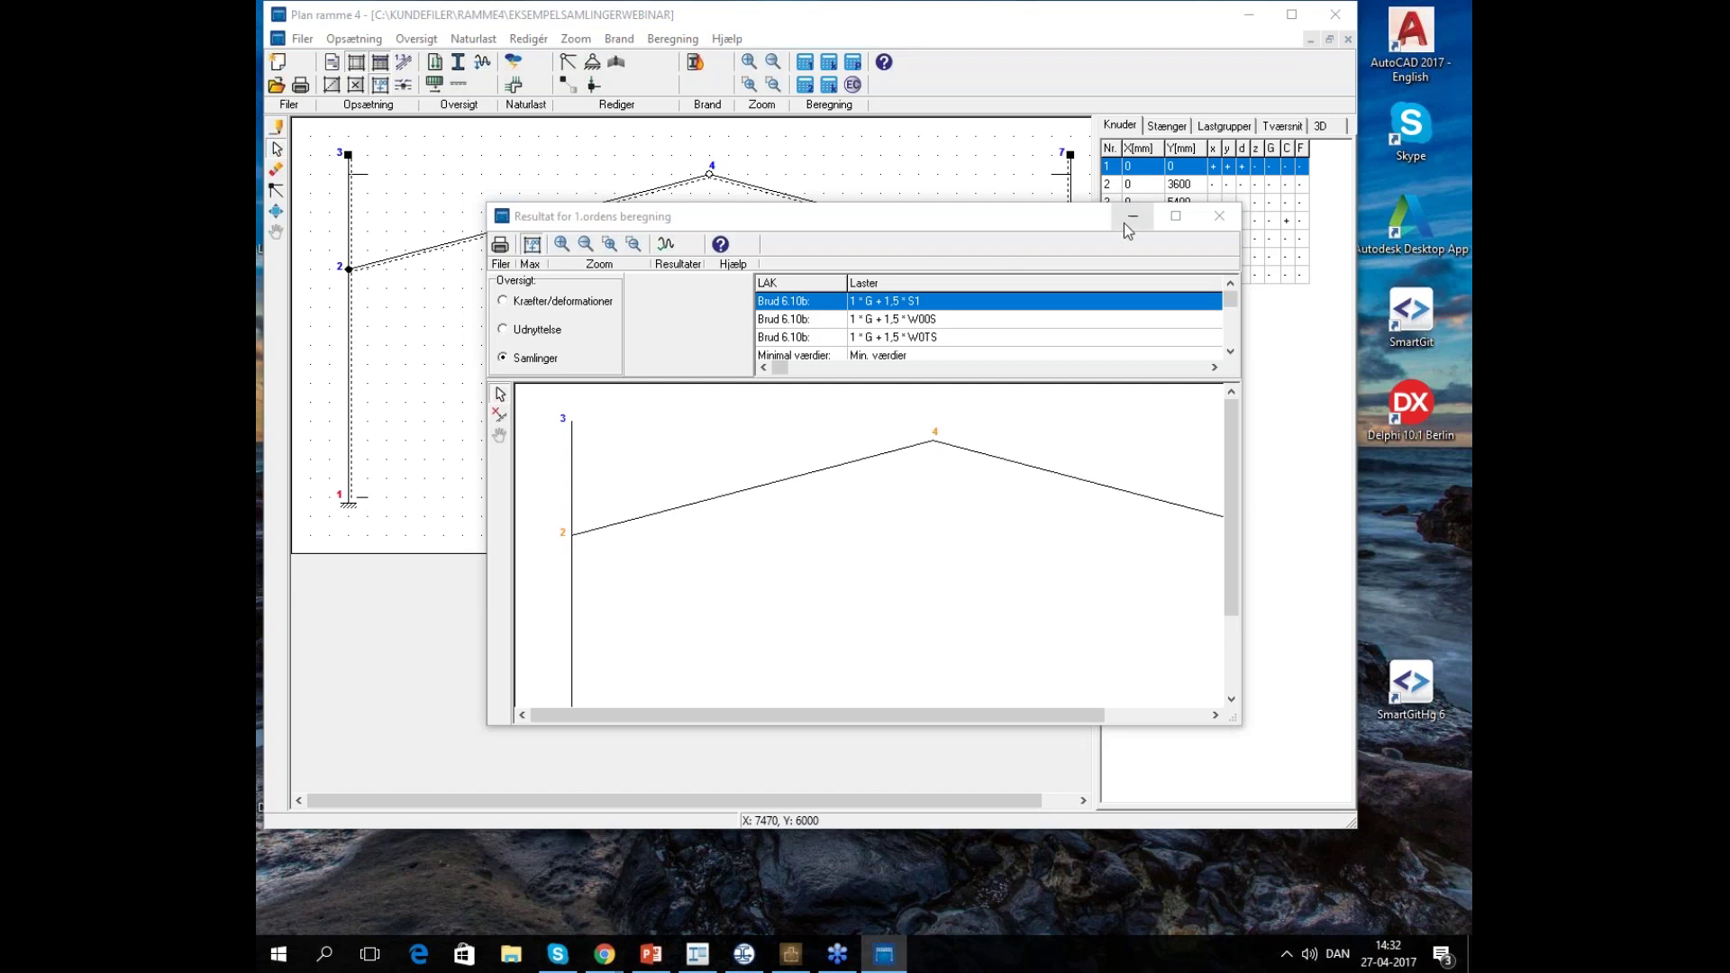
click(1220, 224)
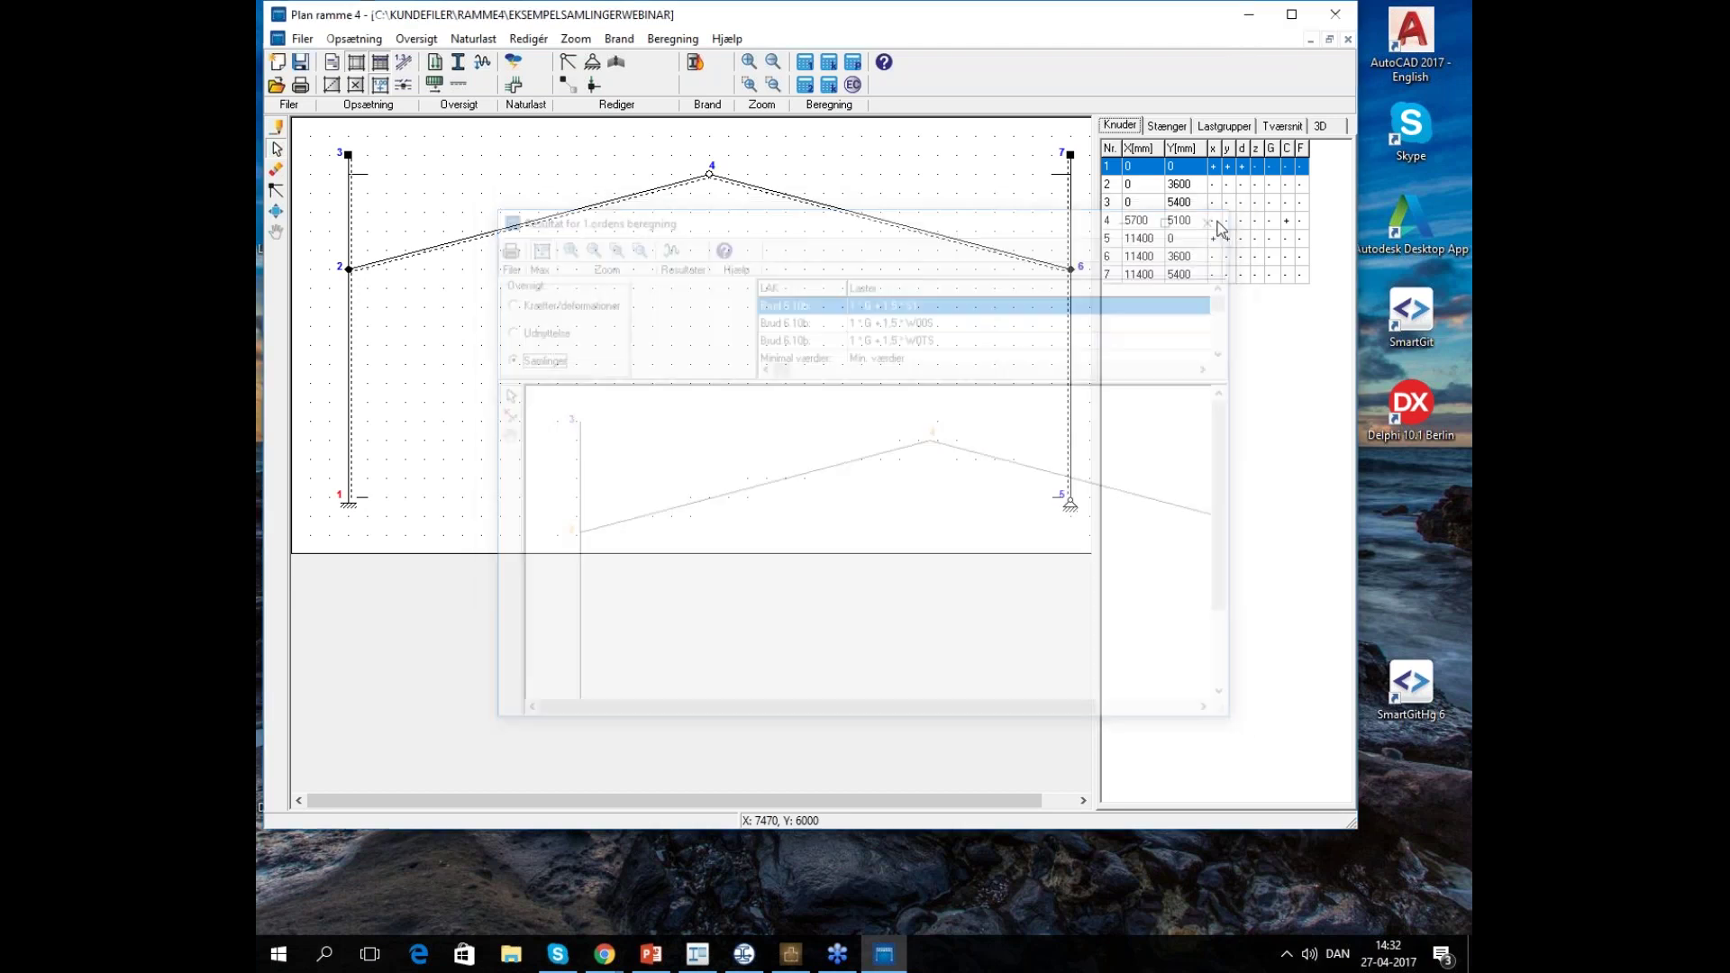
Begin a new steel cross-section from the section table and display the rolled U-profiles (Valsede U-profiler)
click(455, 66)
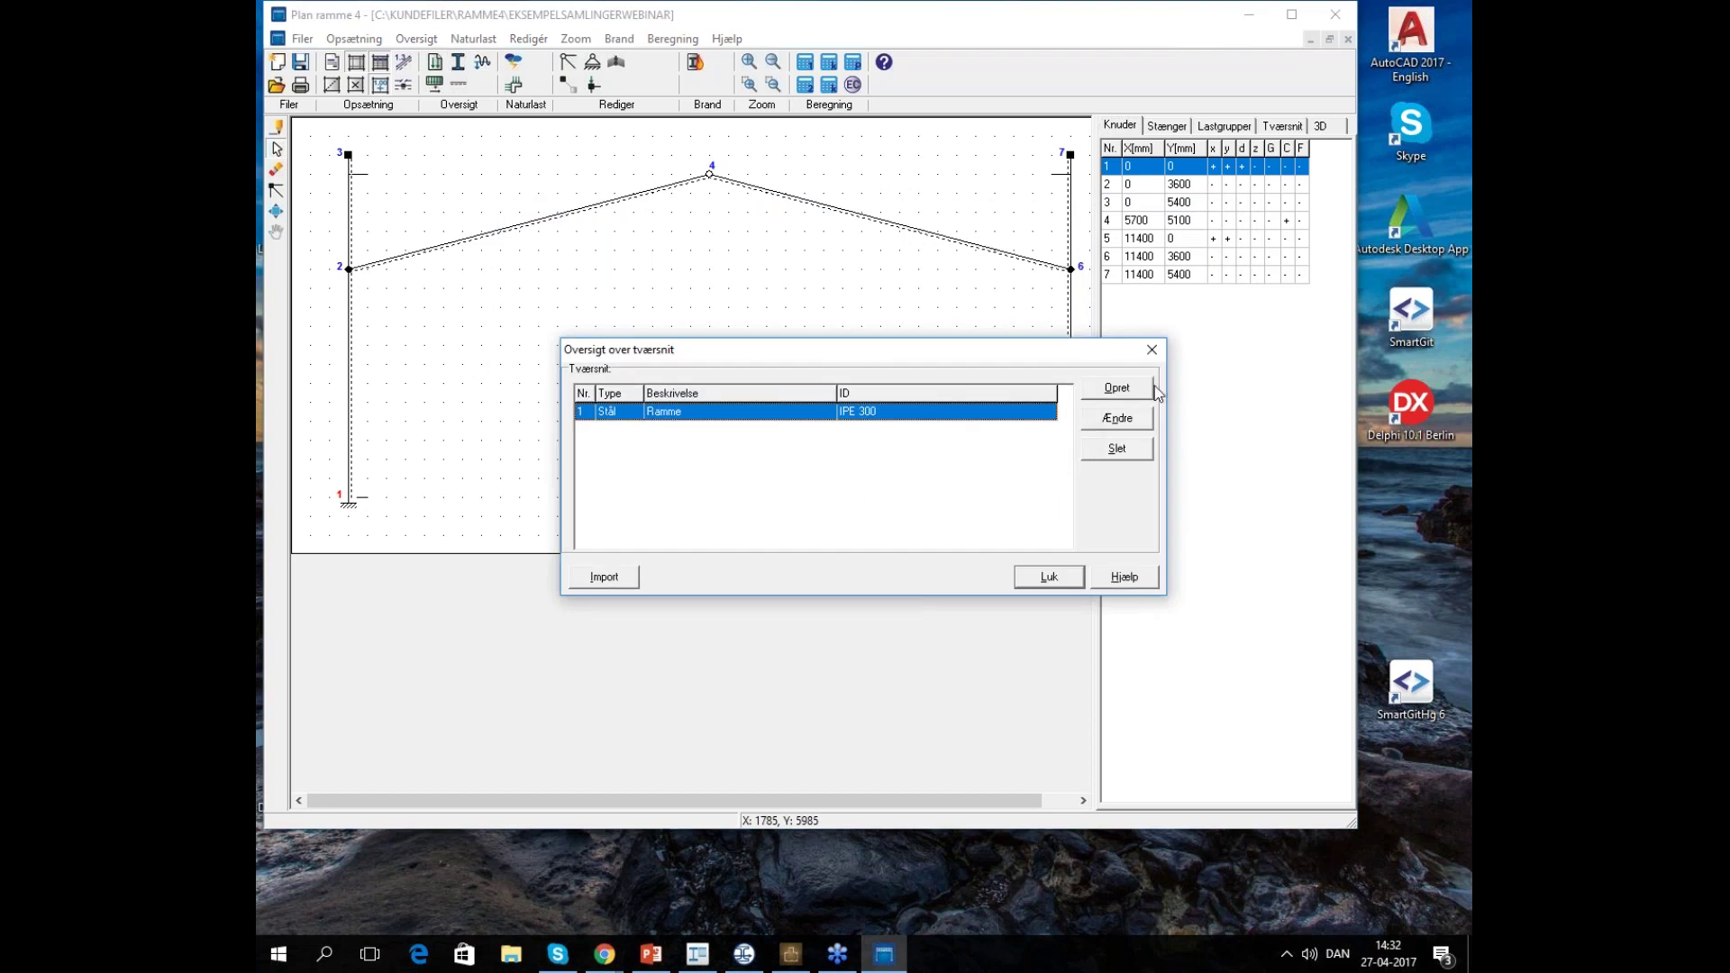
click(1116, 389)
click(622, 265)
click(606, 356)
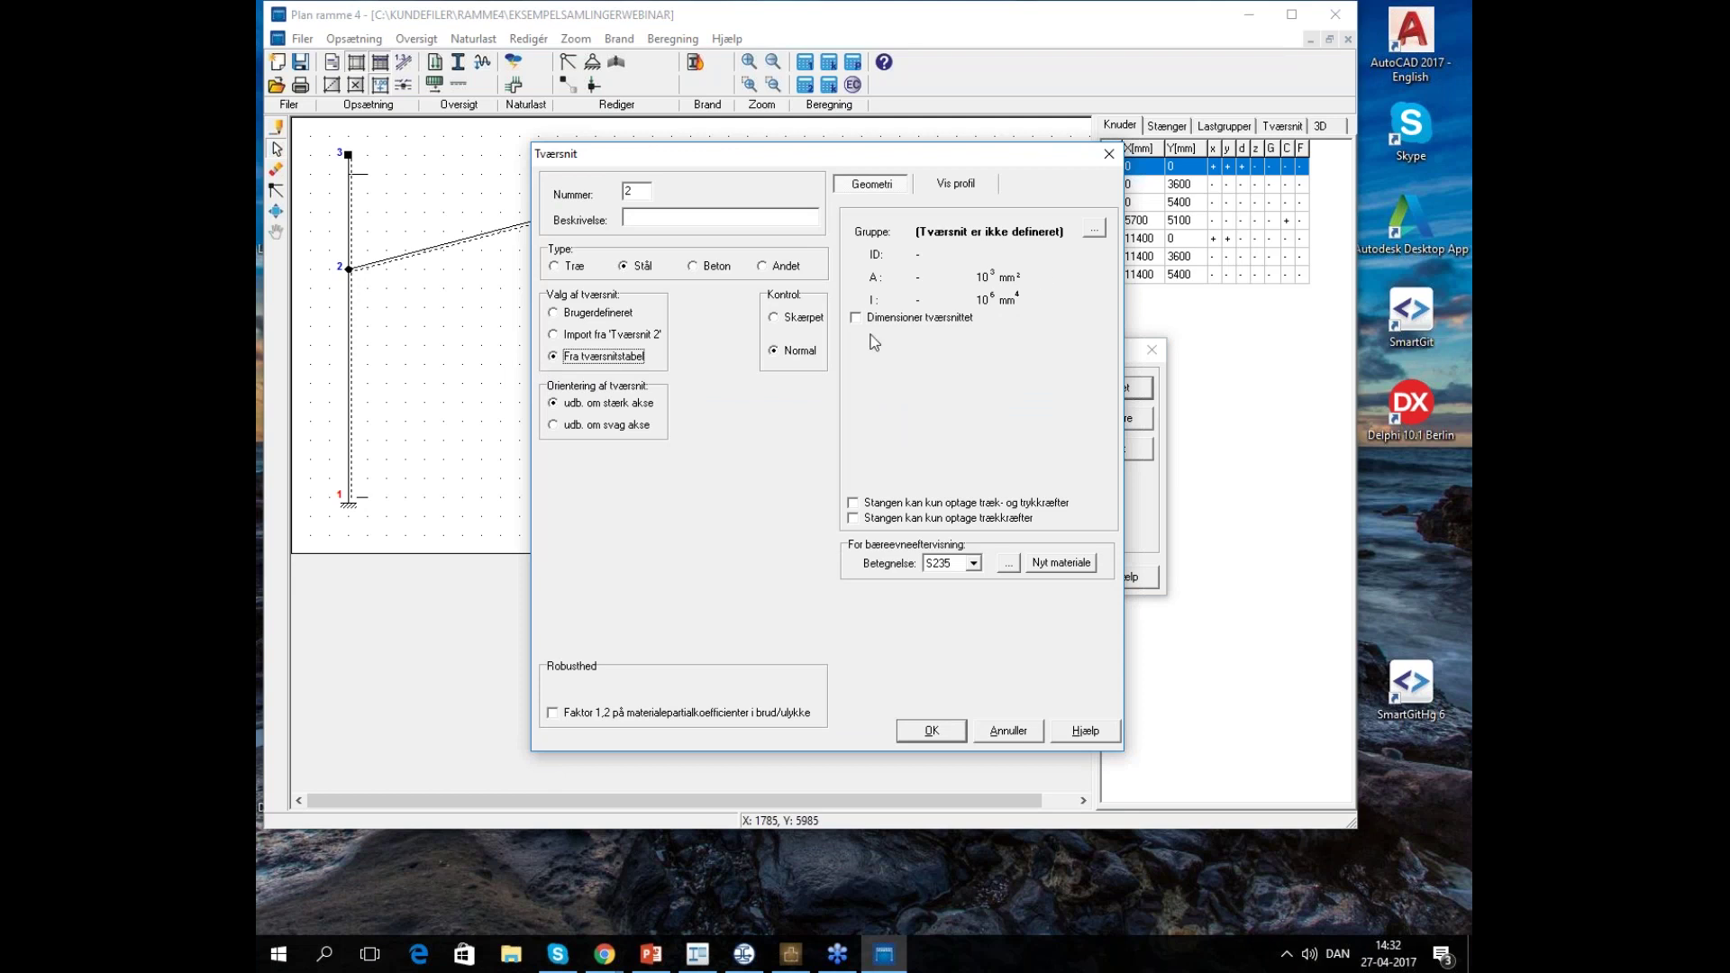
click(1093, 228)
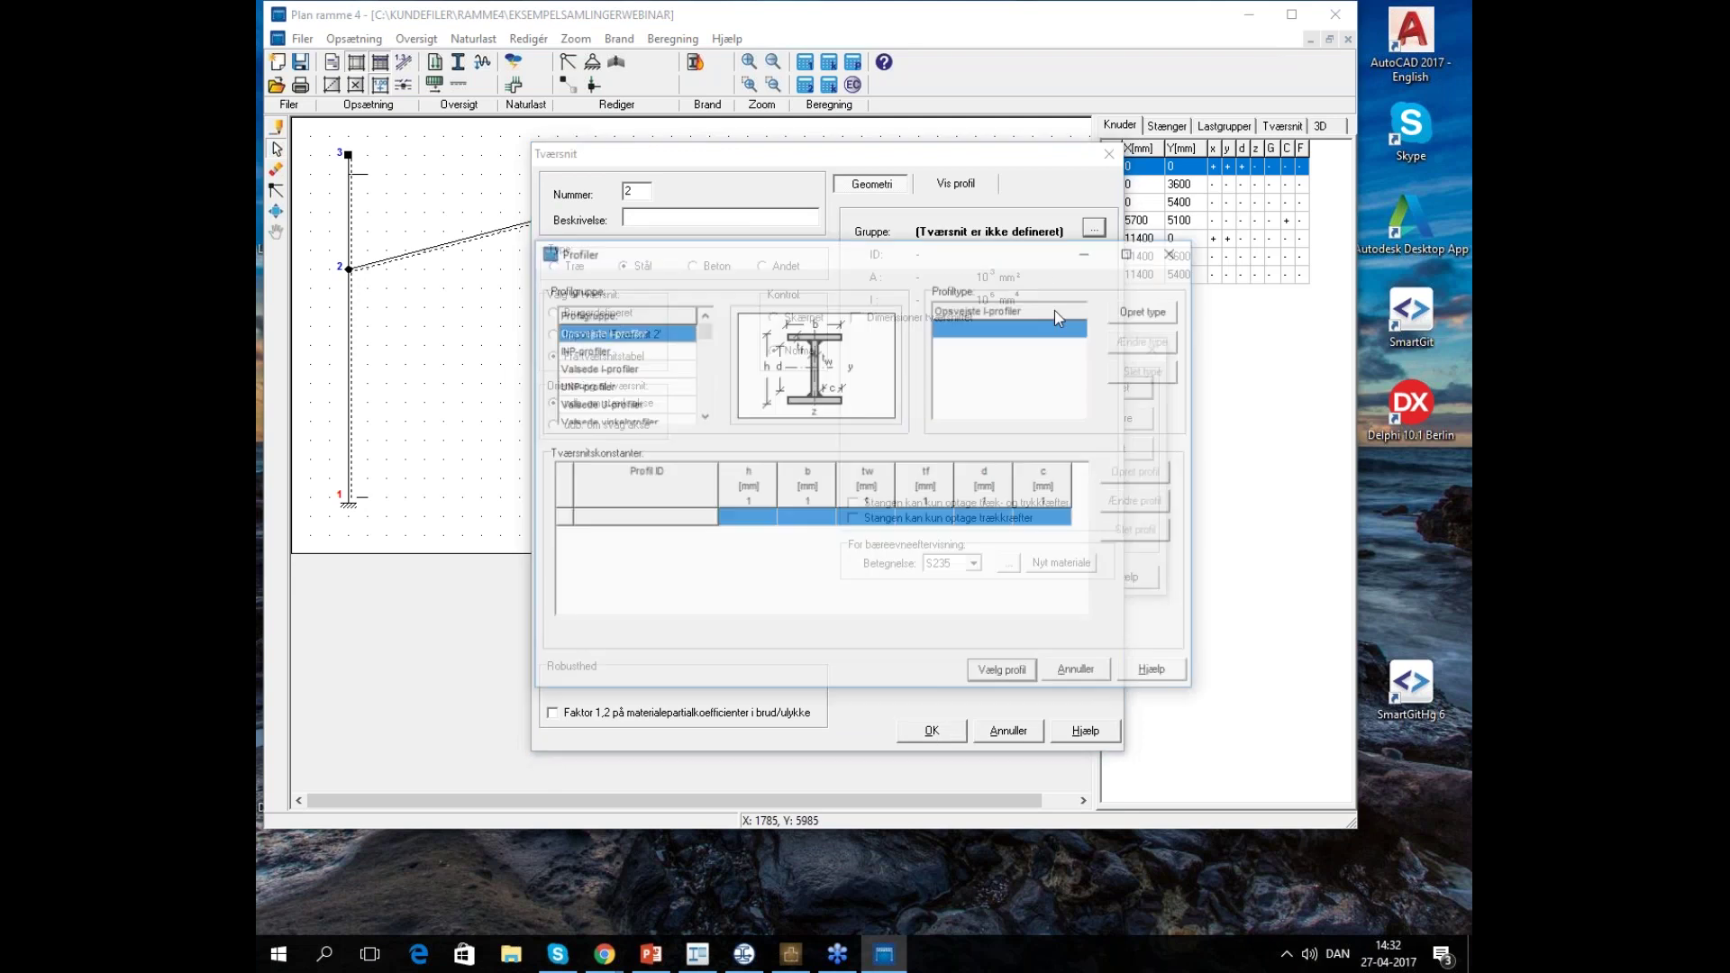
click(649, 404)
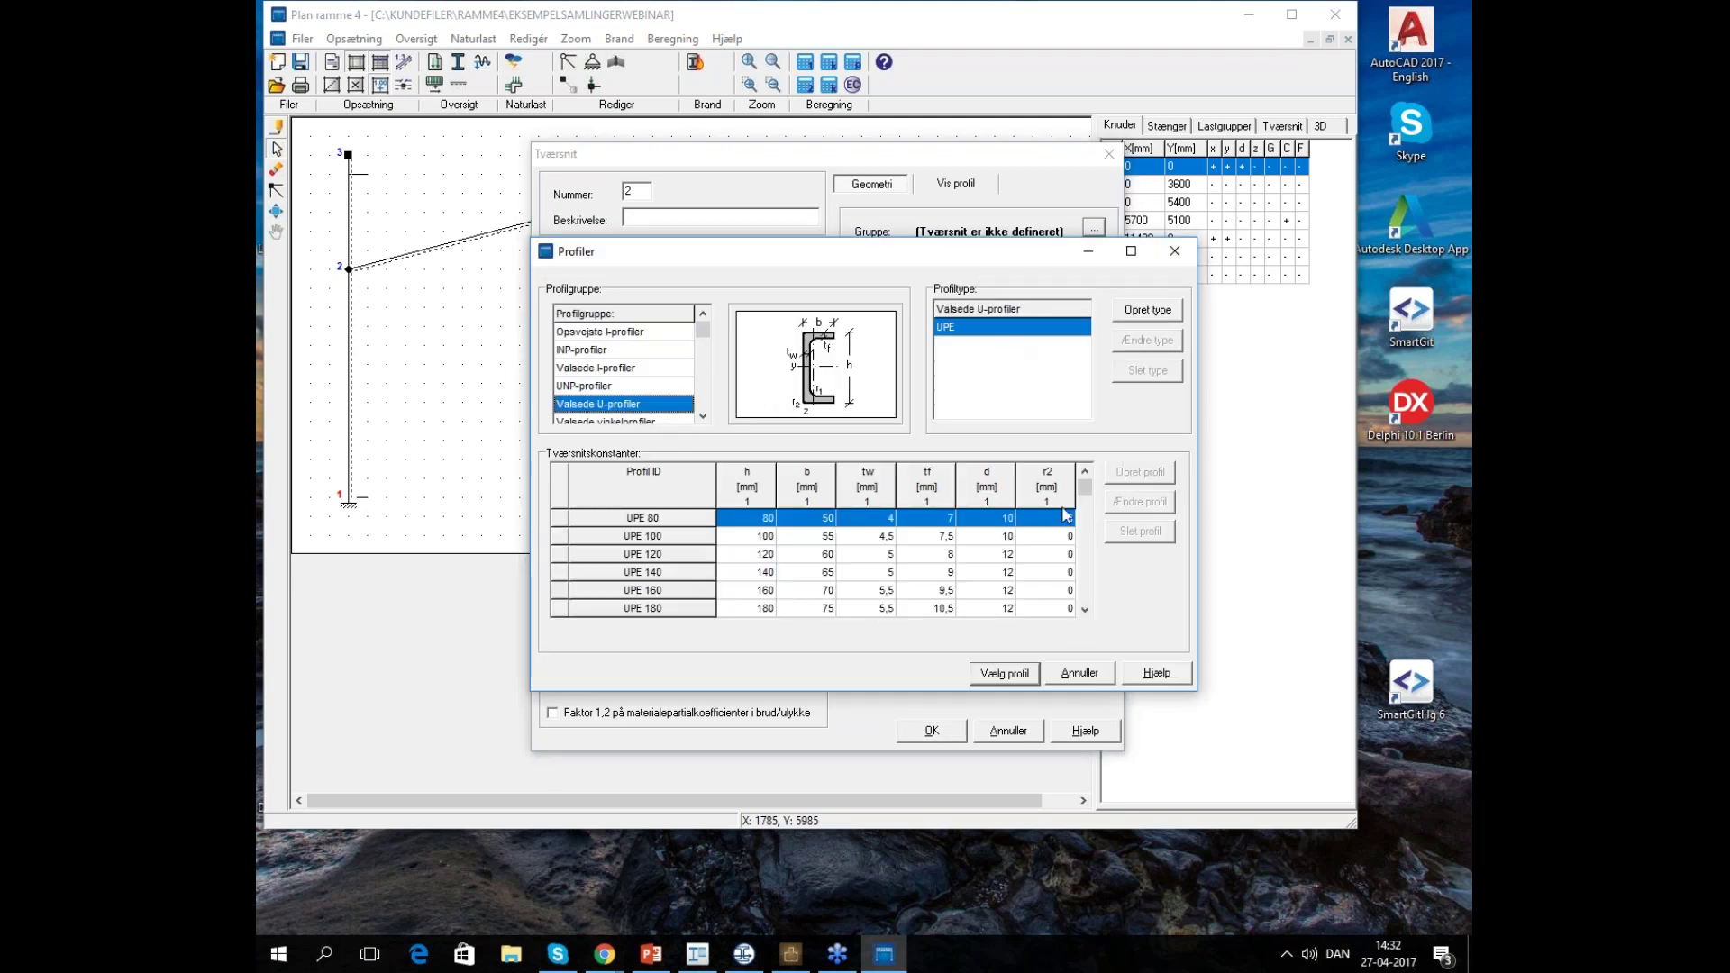
Compare the dimensions of UPE 80 and UPE 100, cancel the new cross-section, and close the cross-section overview
click(1085, 610)
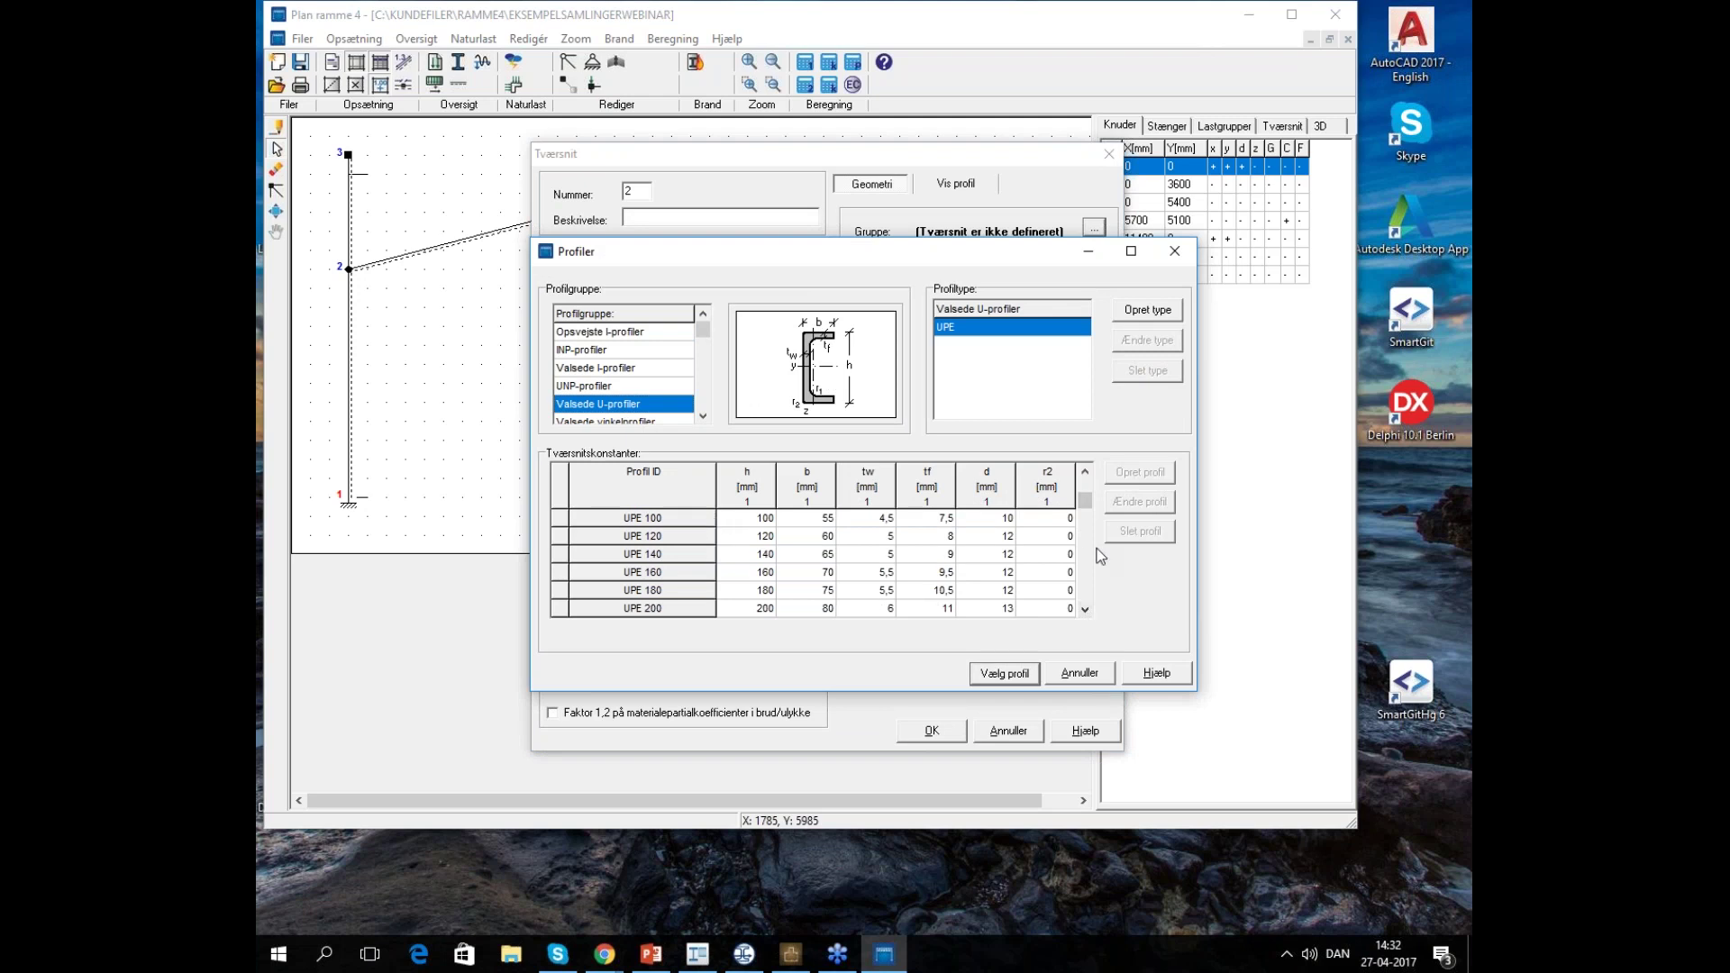
drag(1086, 489, 1088, 481)
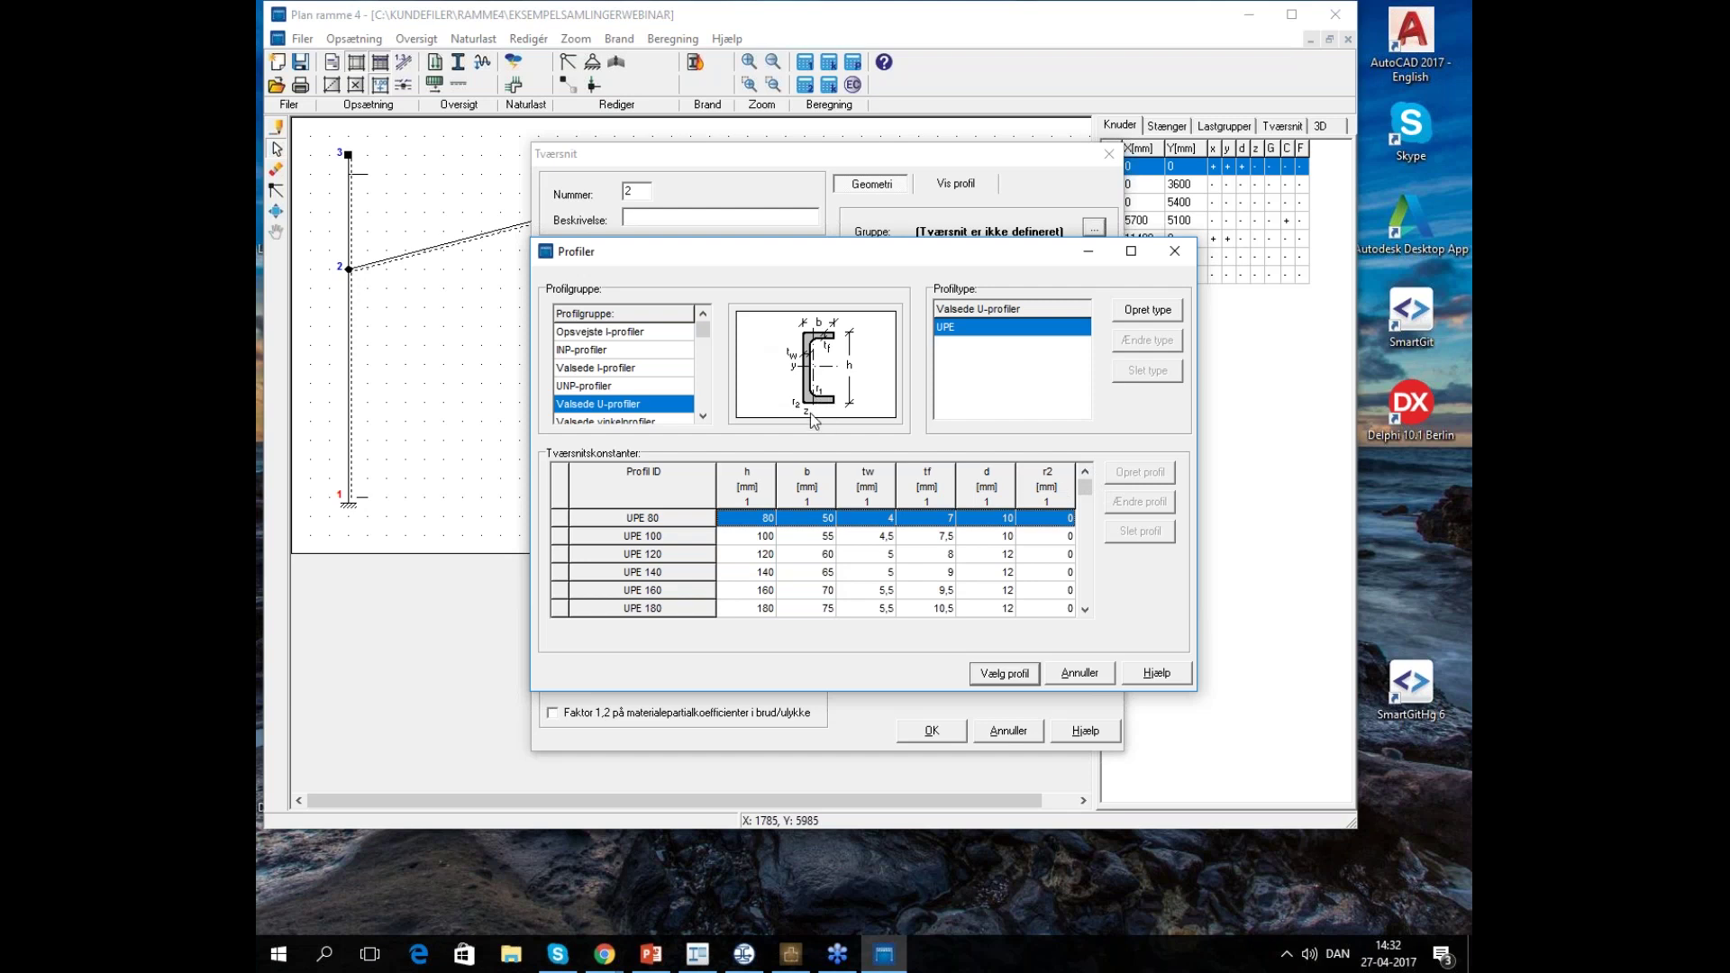
click(1049, 535)
click(1049, 521)
click(974, 541)
click(920, 521)
click(936, 537)
click(930, 518)
click(928, 536)
click(928, 520)
click(926, 538)
click(927, 520)
click(927, 535)
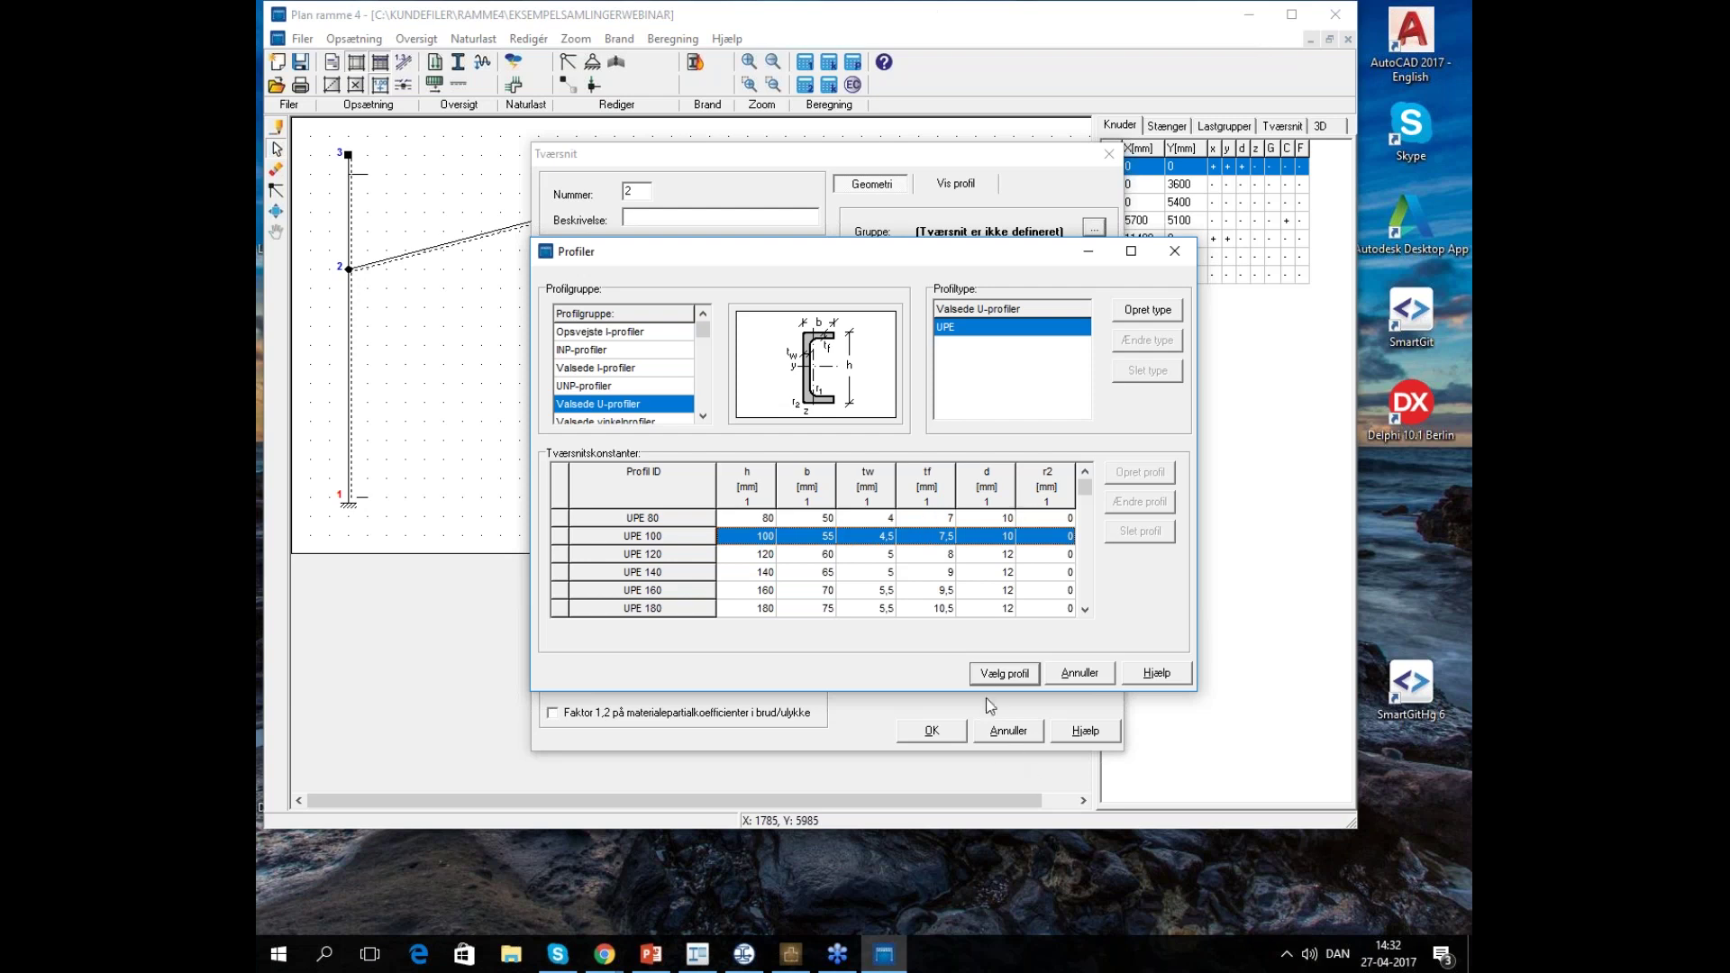
click(1084, 678)
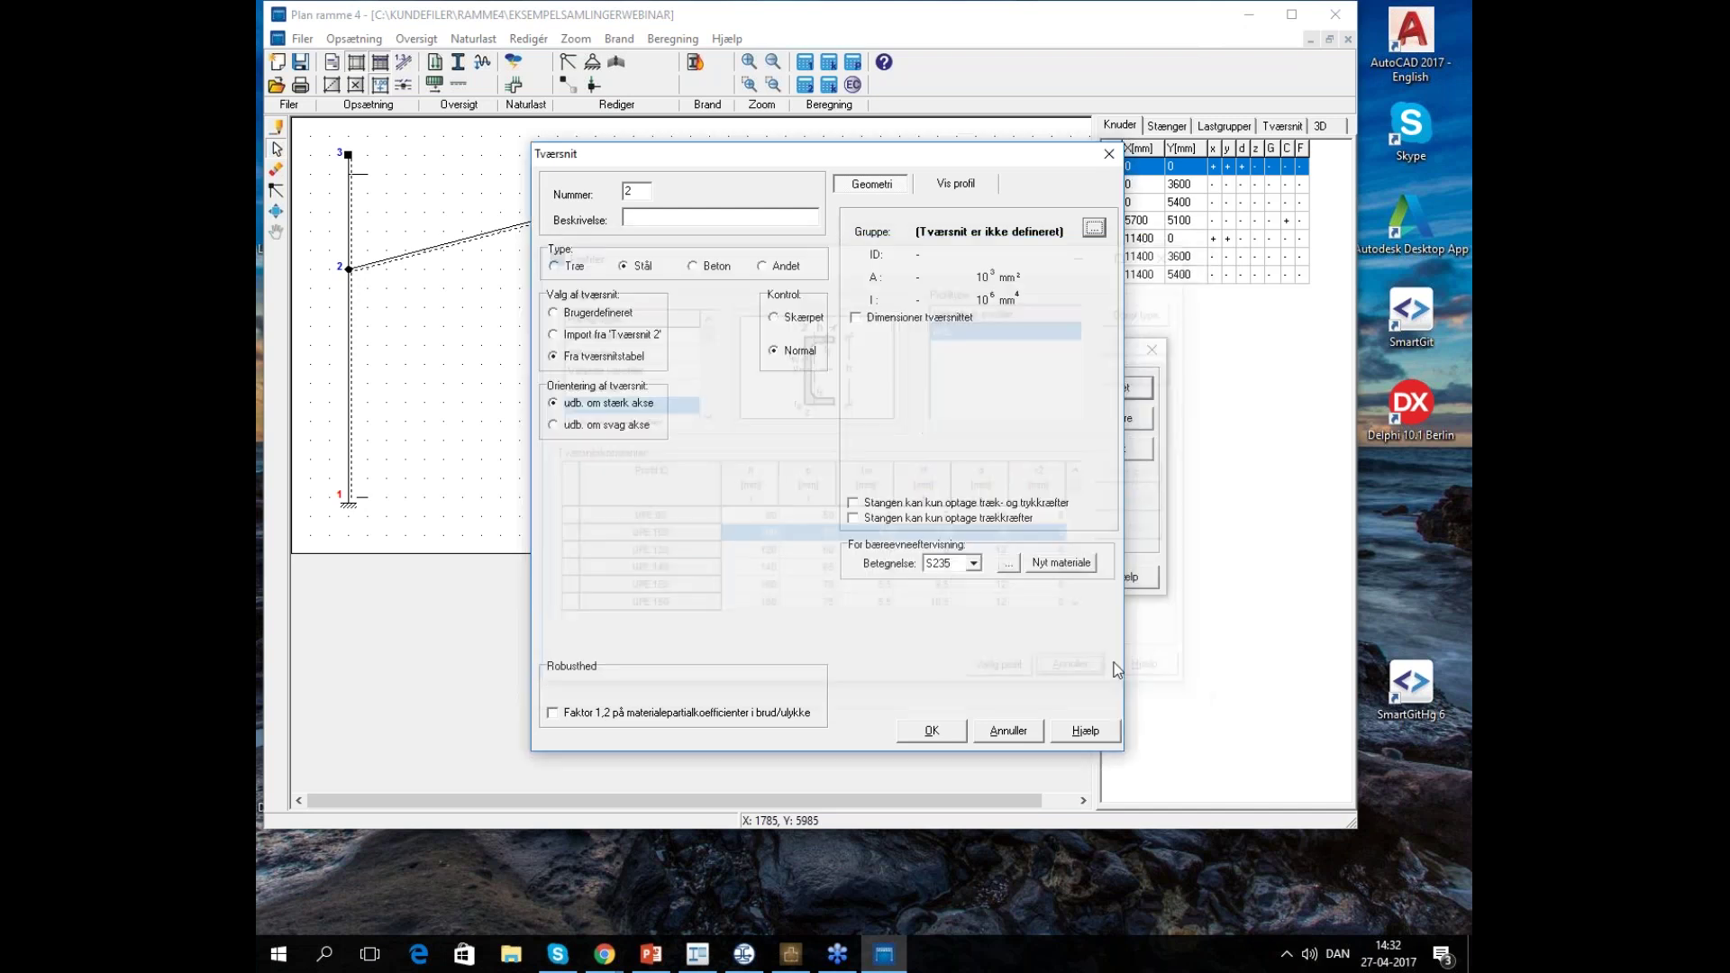
click(1012, 733)
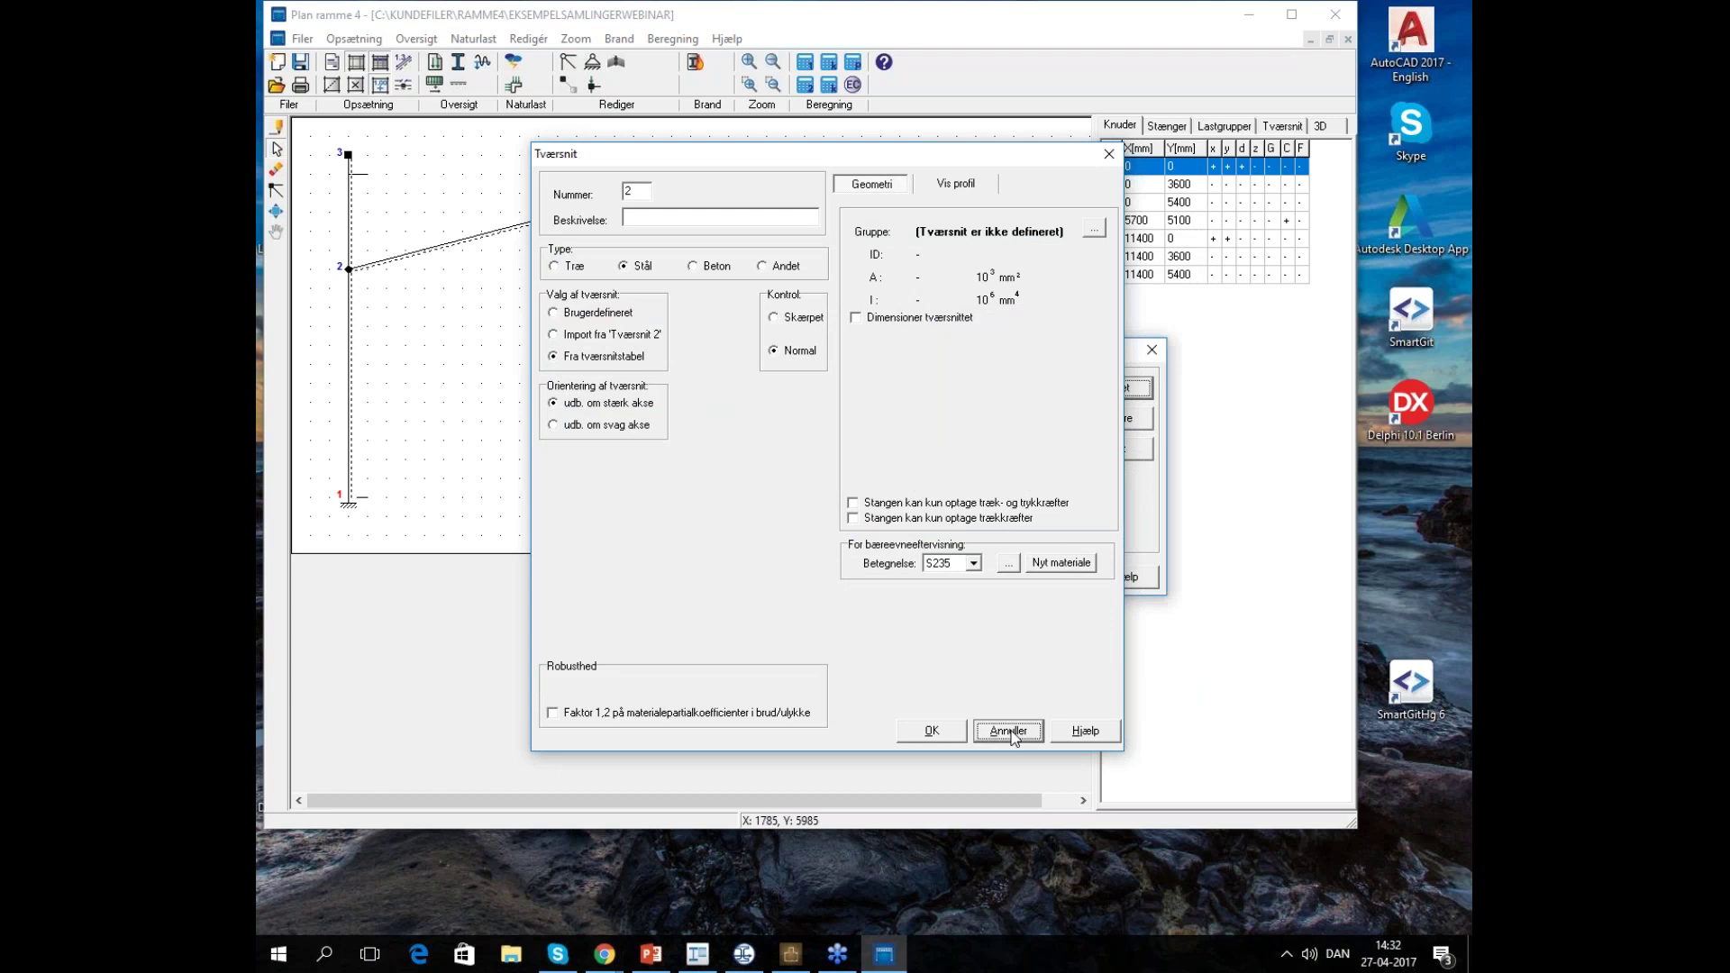
click(1040, 575)
Preview the Scandi Supply fire insulation Nullifire SC902 Bjælker for a 30-minute fire and discard the fire settings
click(695, 62)
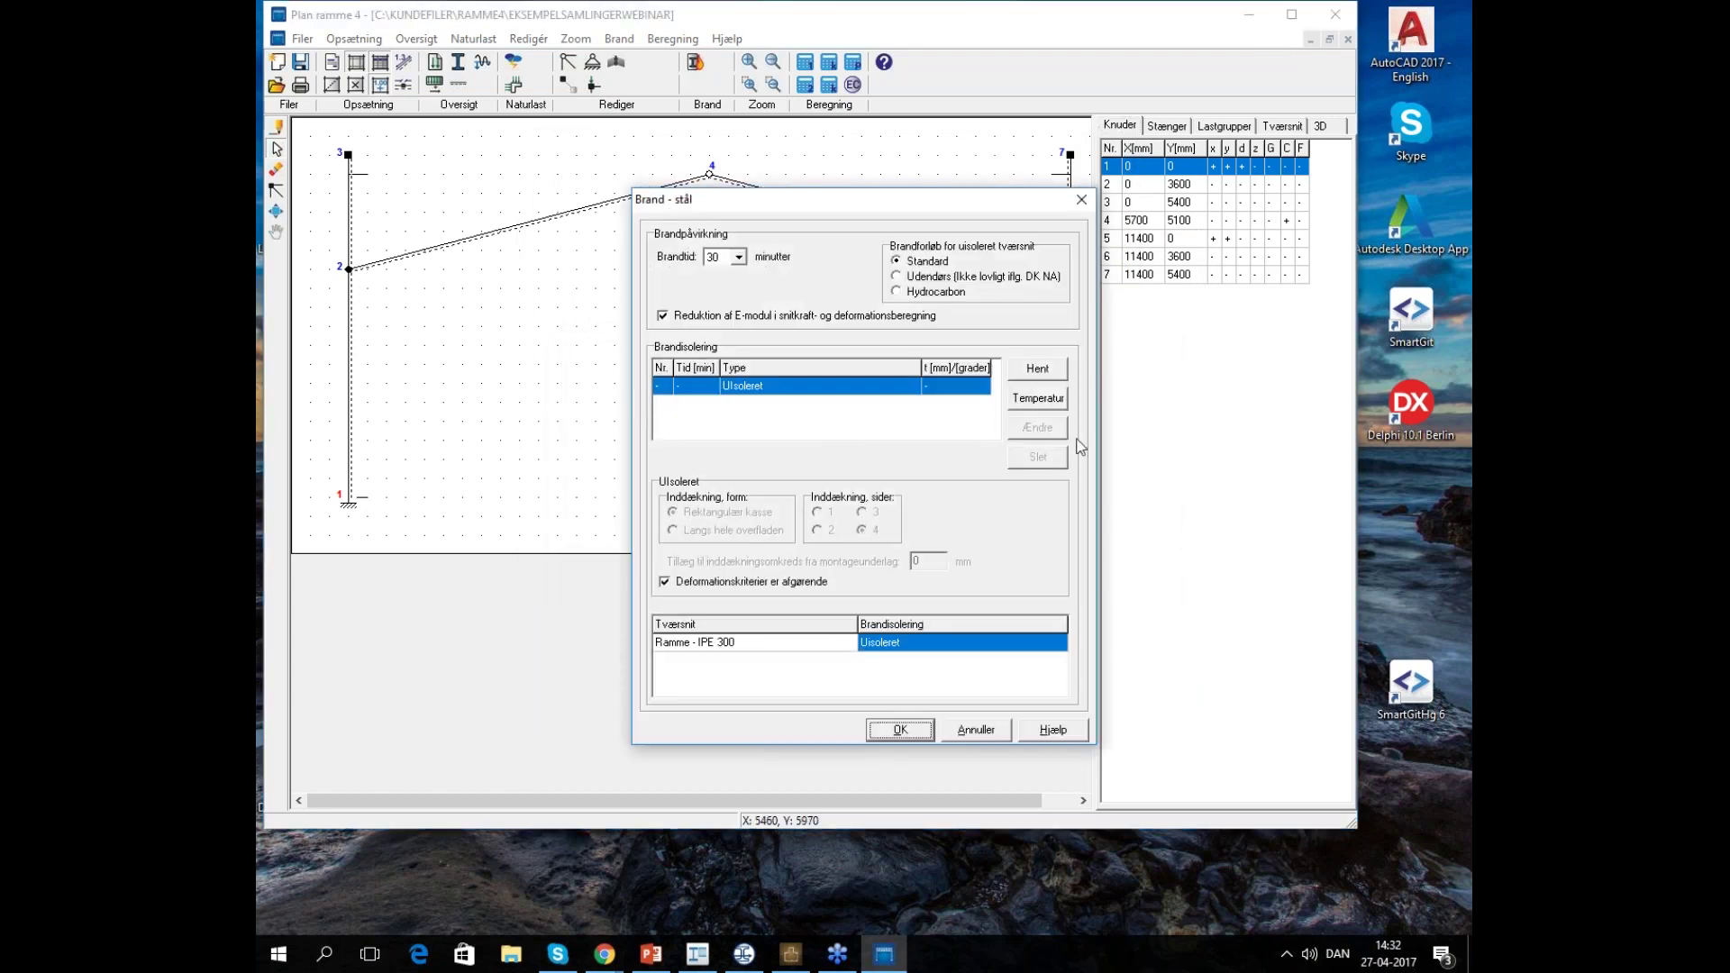
click(1038, 375)
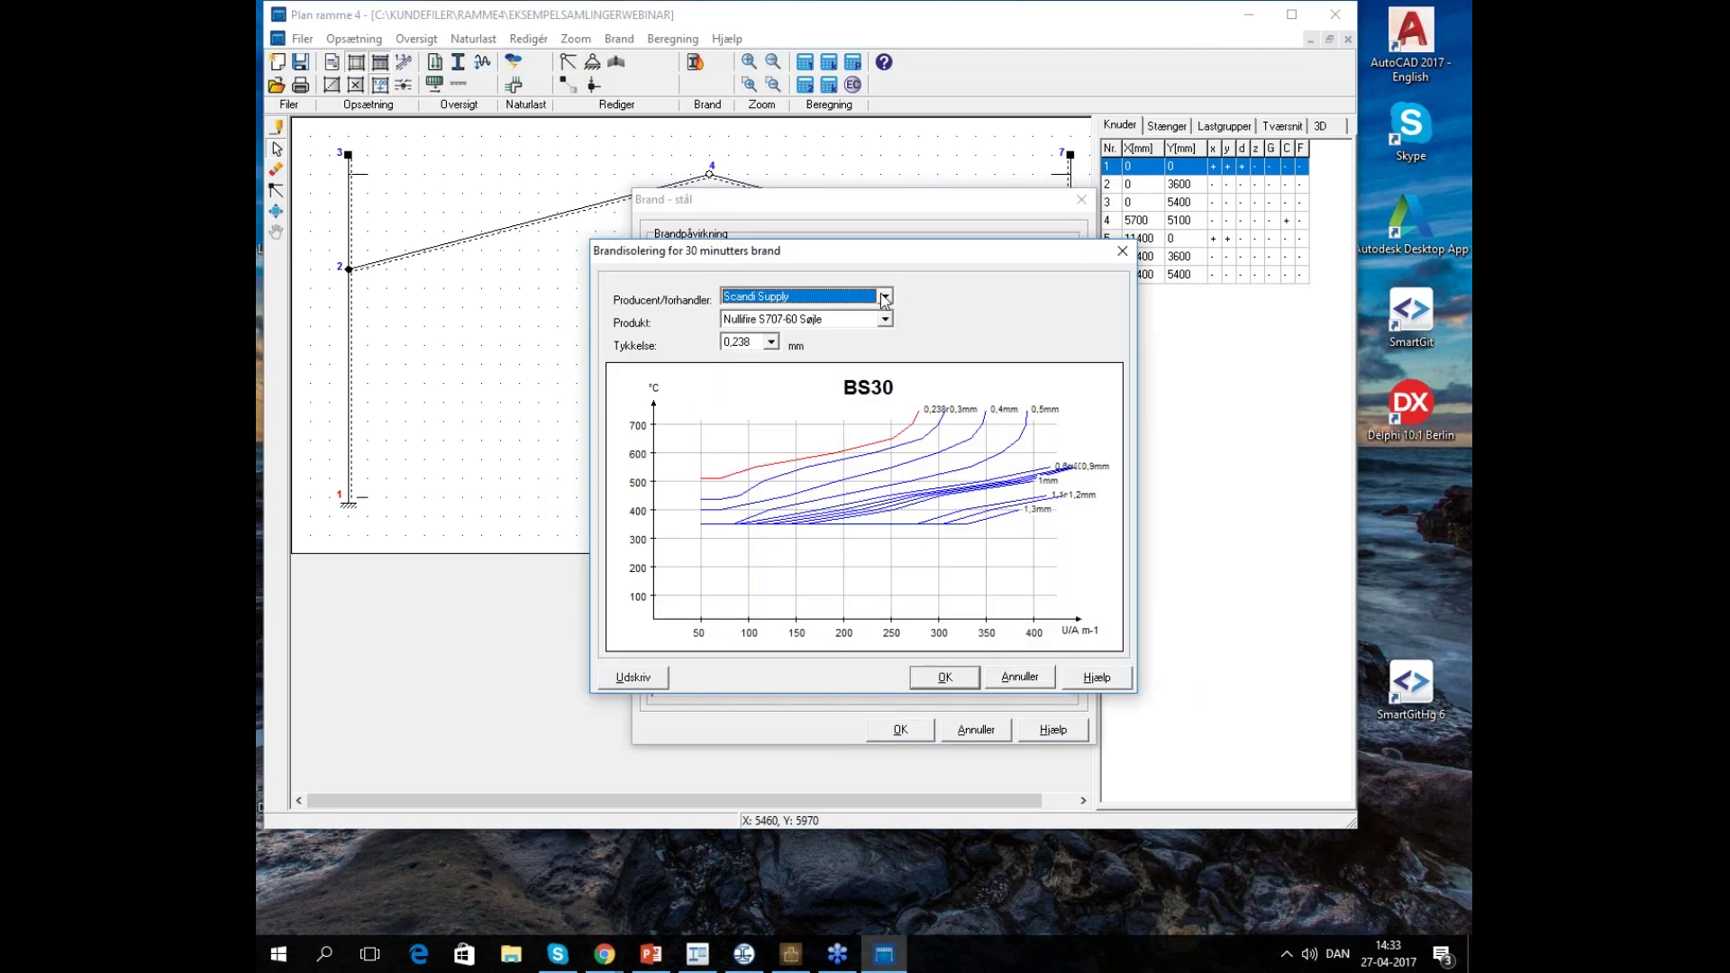
click(885, 319)
click(894, 387)
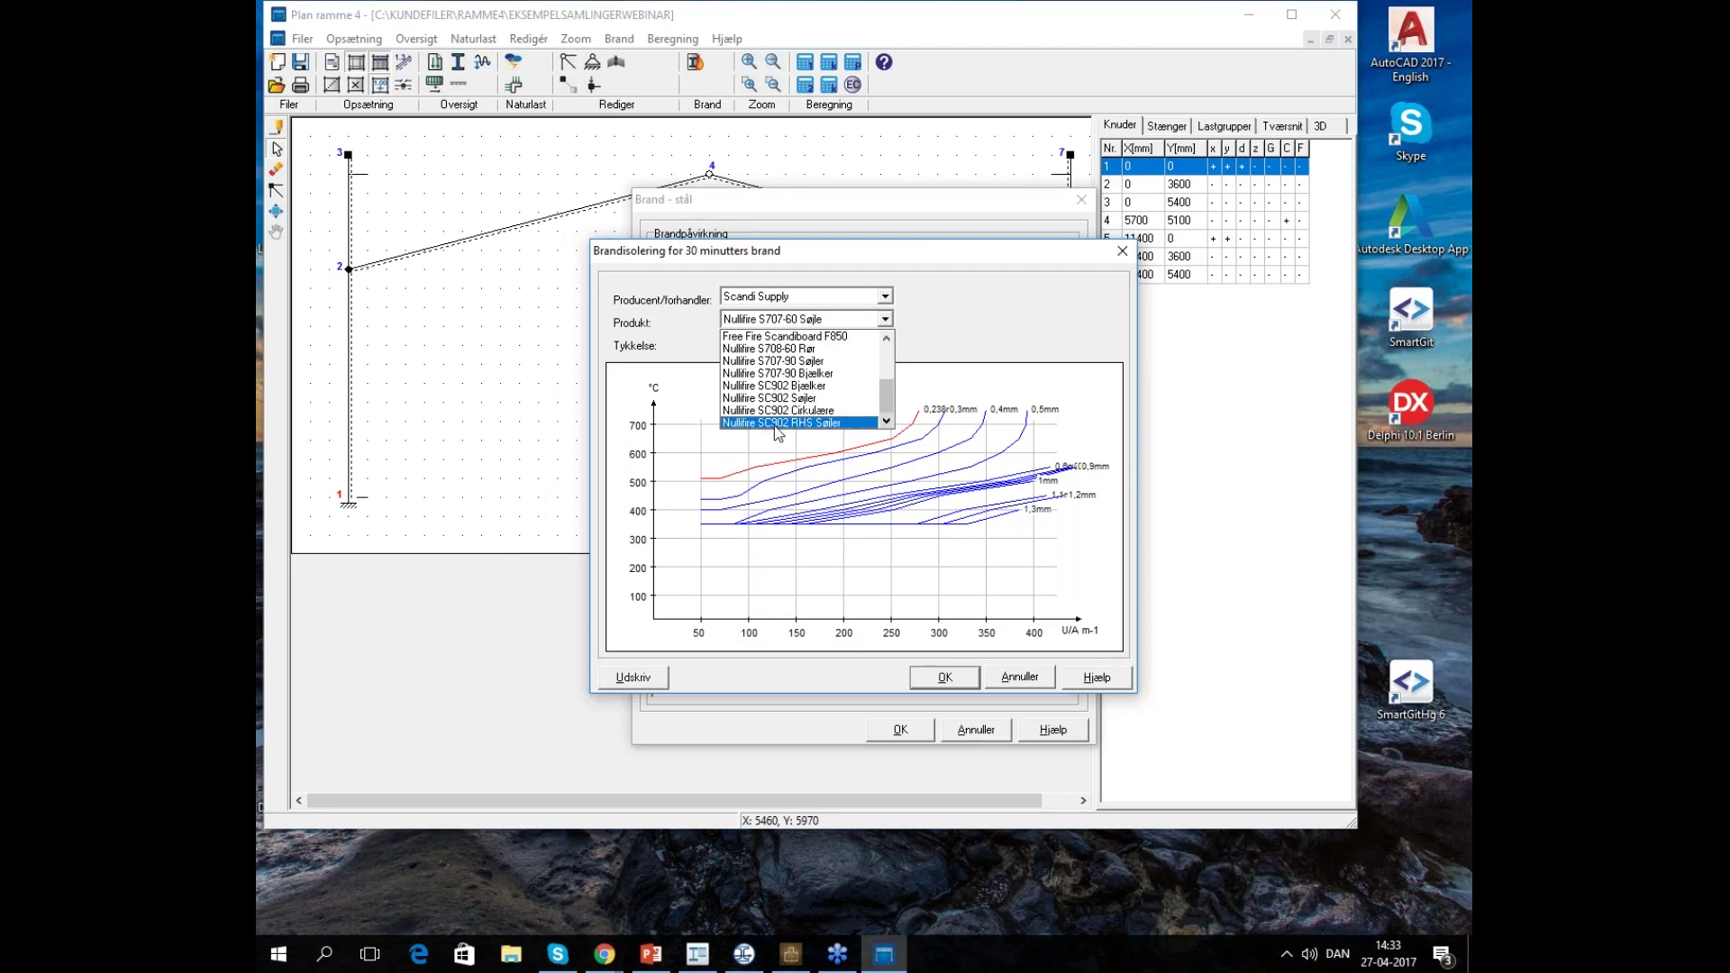
click(772, 386)
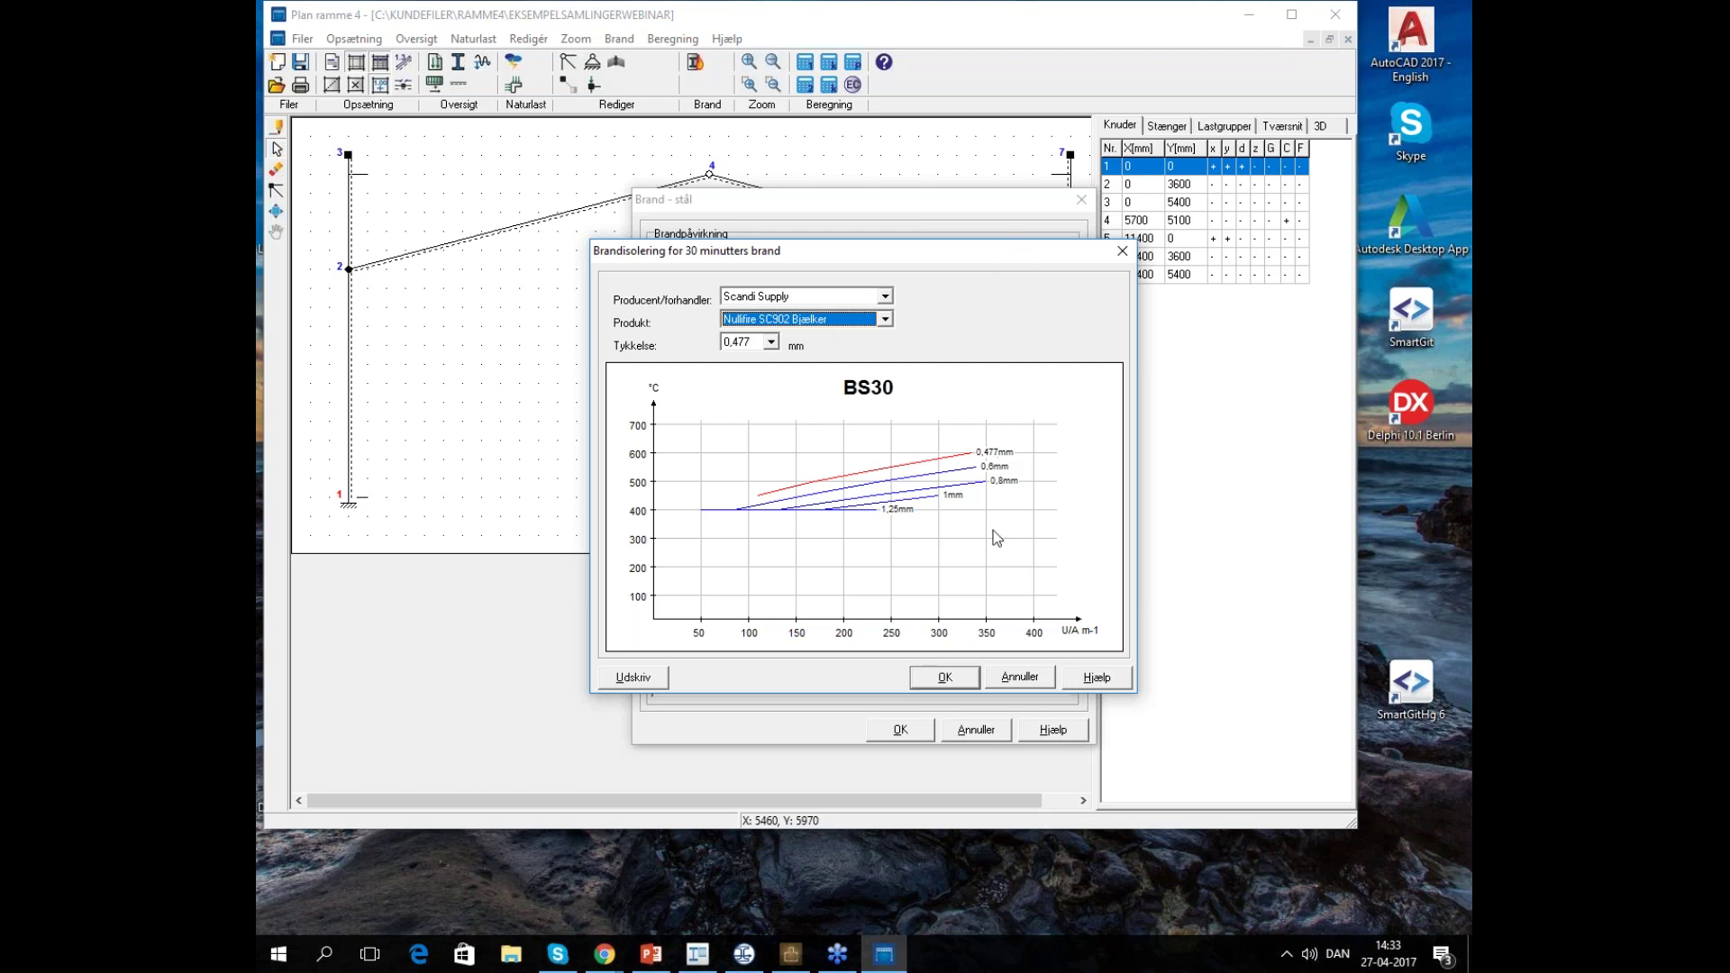
click(1019, 677)
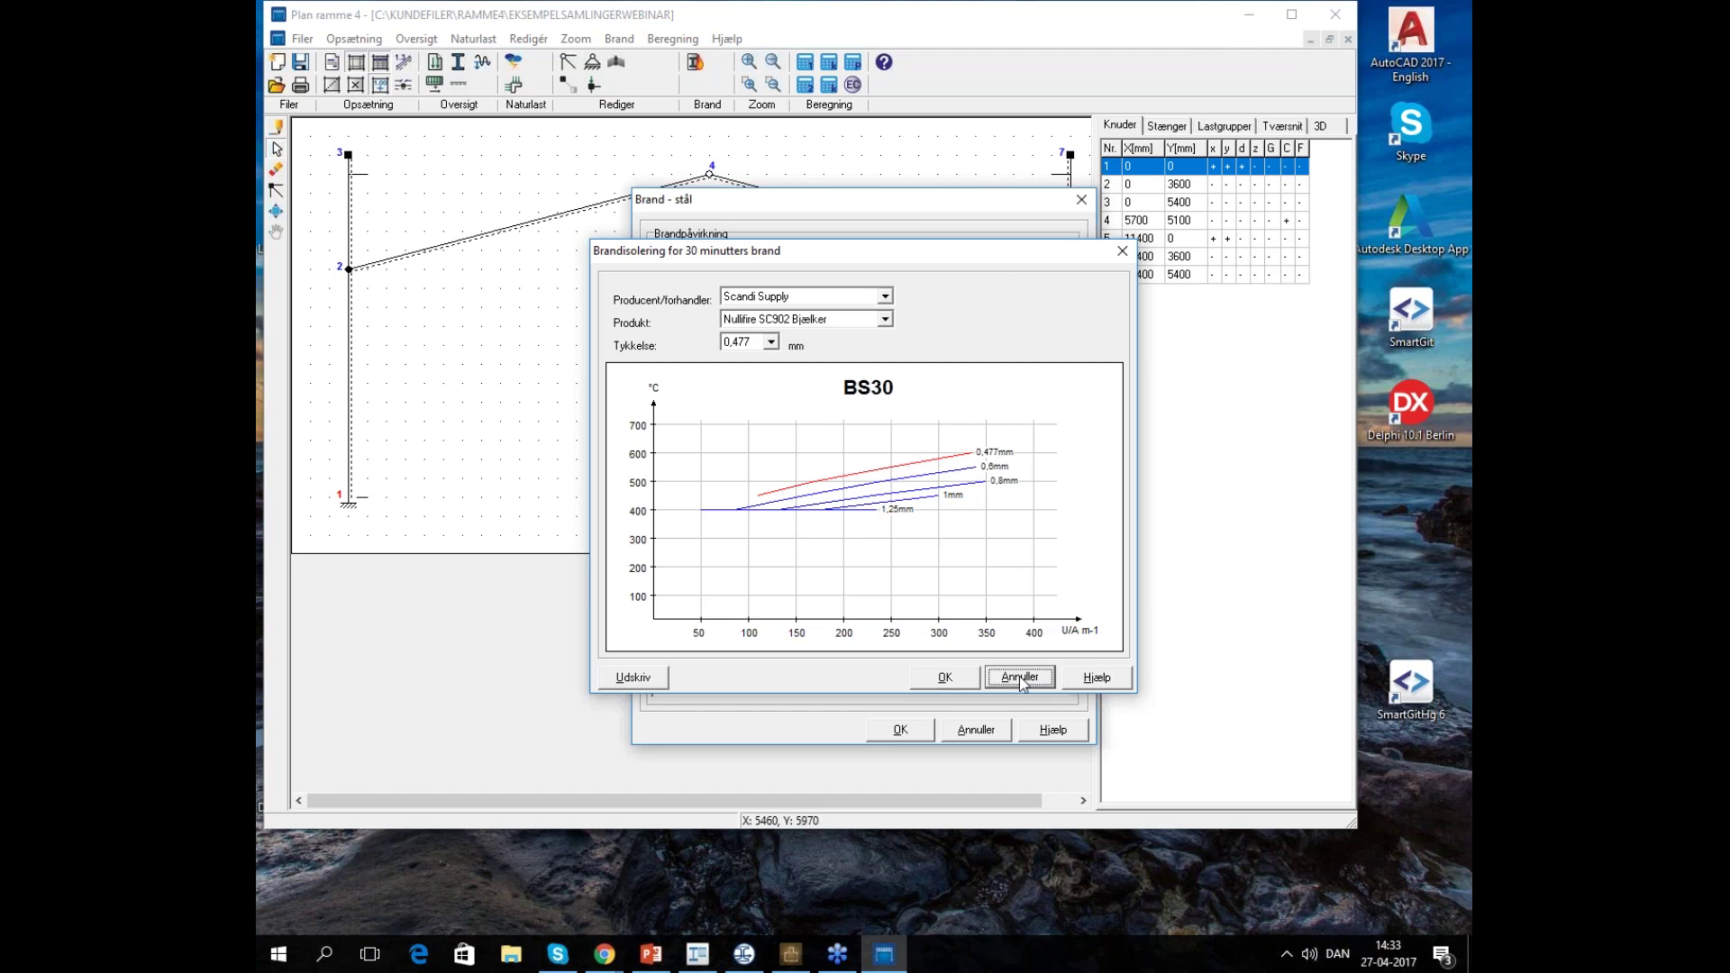
click(970, 731)
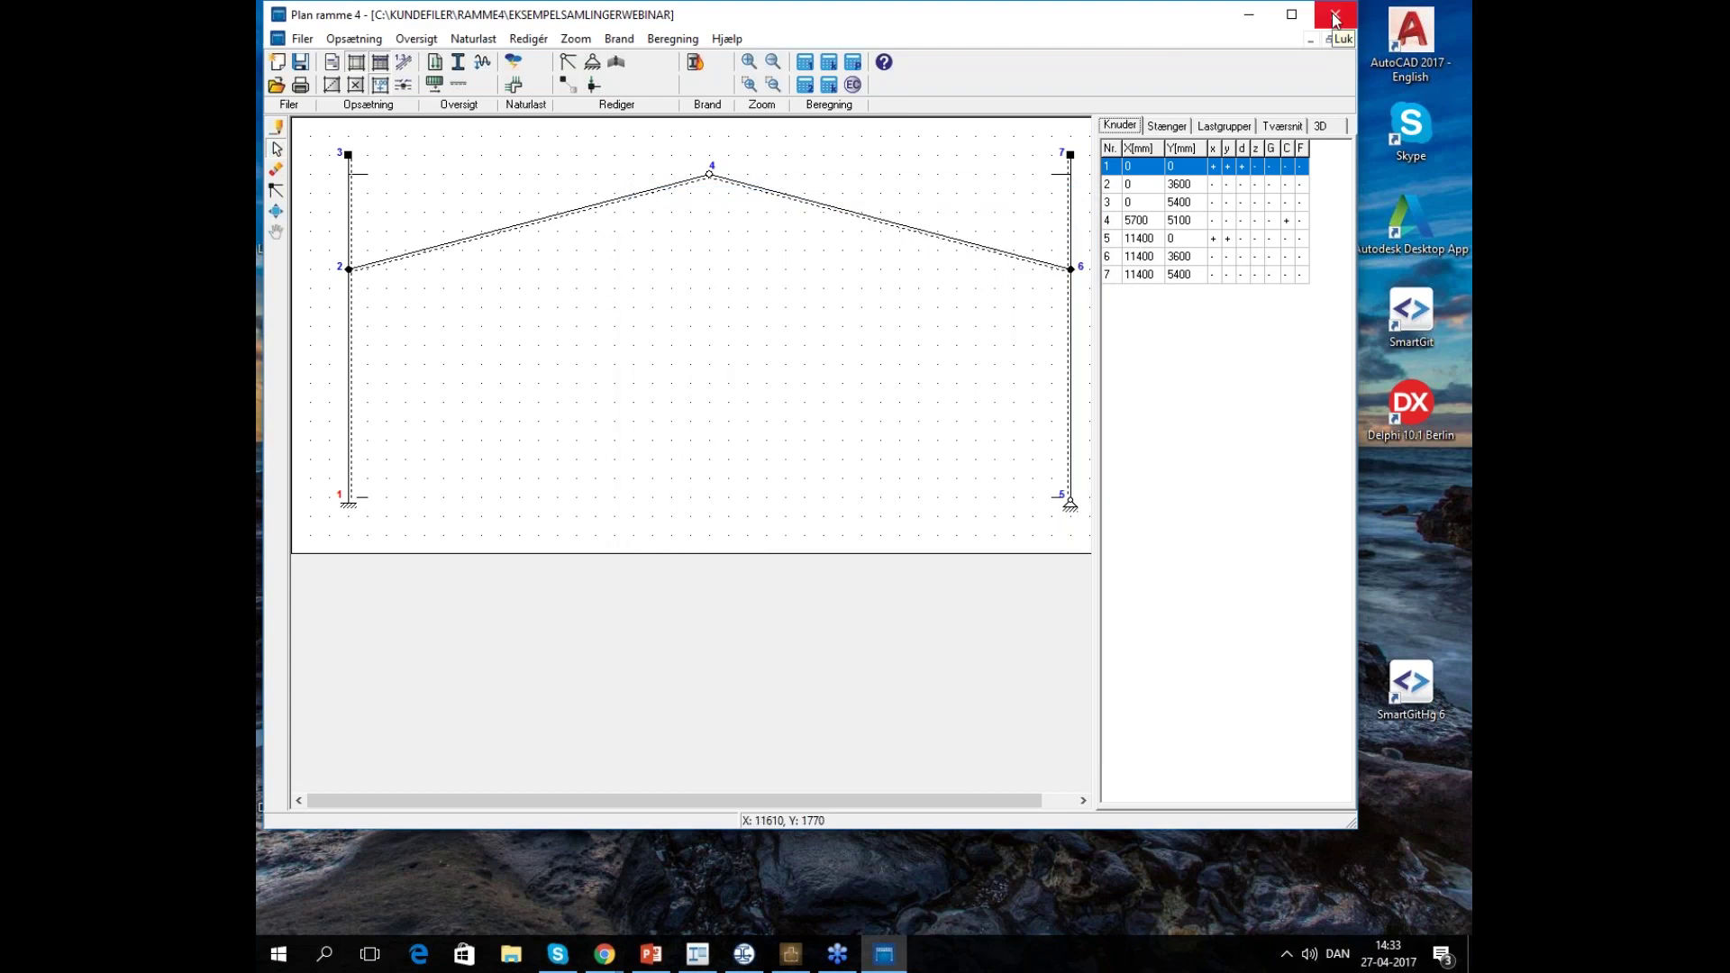
Close the case without saving and restart Plan ramme 4 with the option Med bæreevneeftervisning af beton
click(1335, 16)
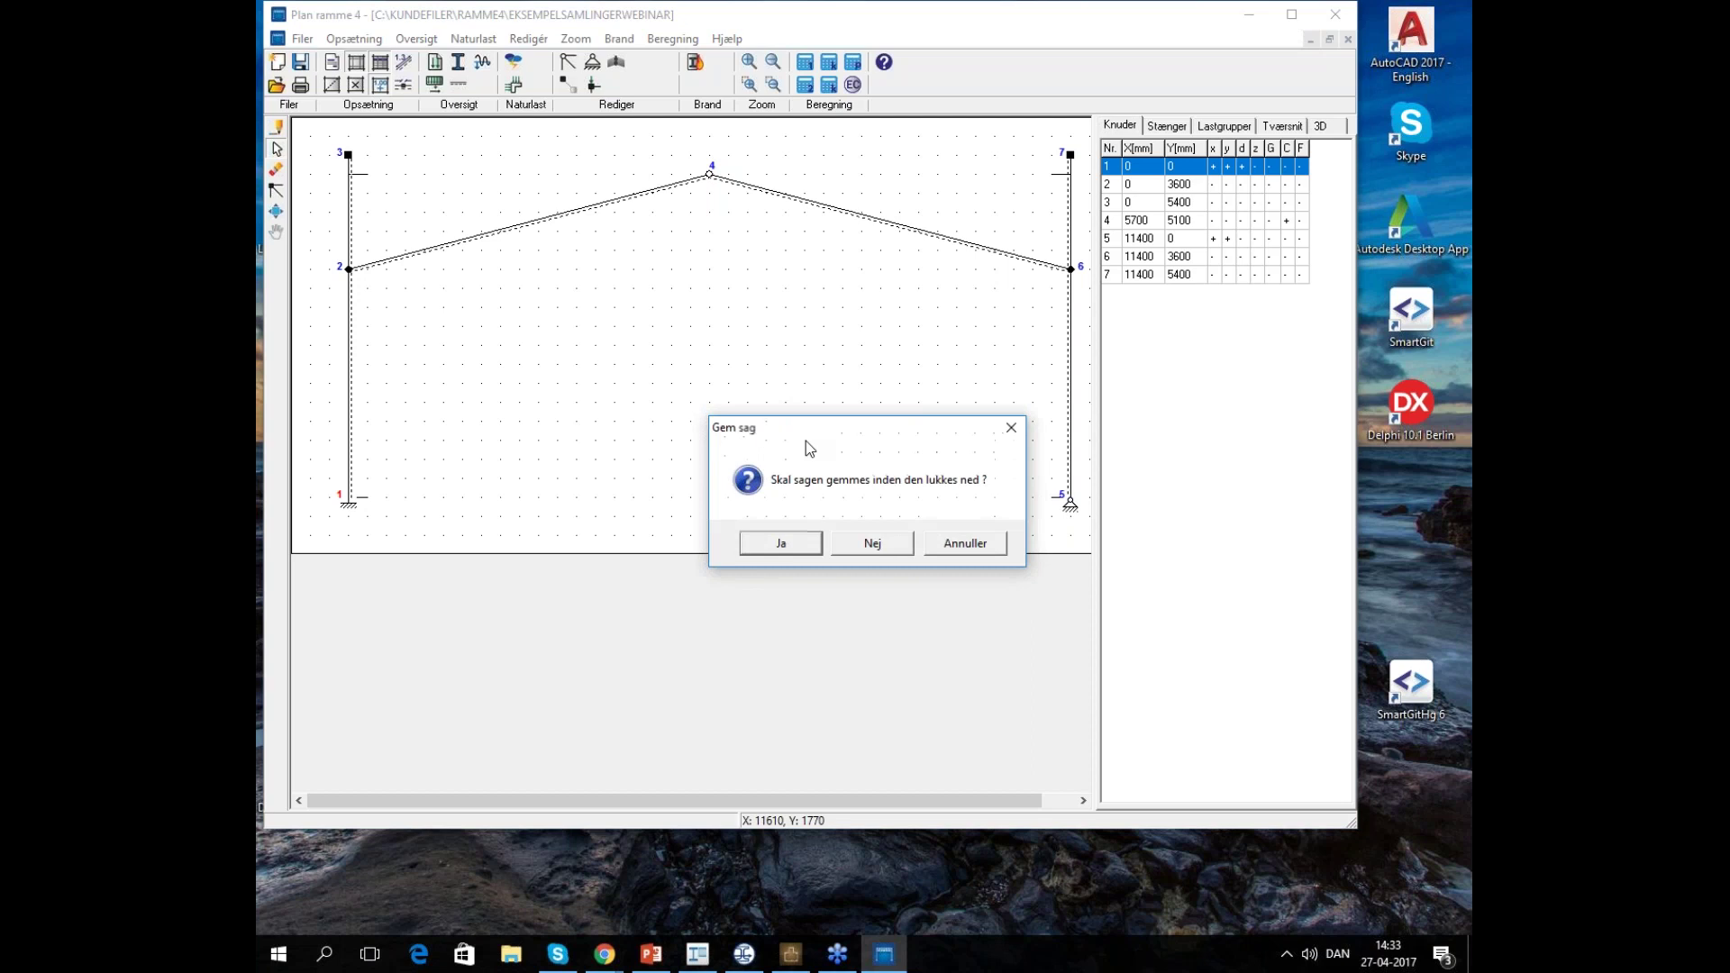
click(872, 543)
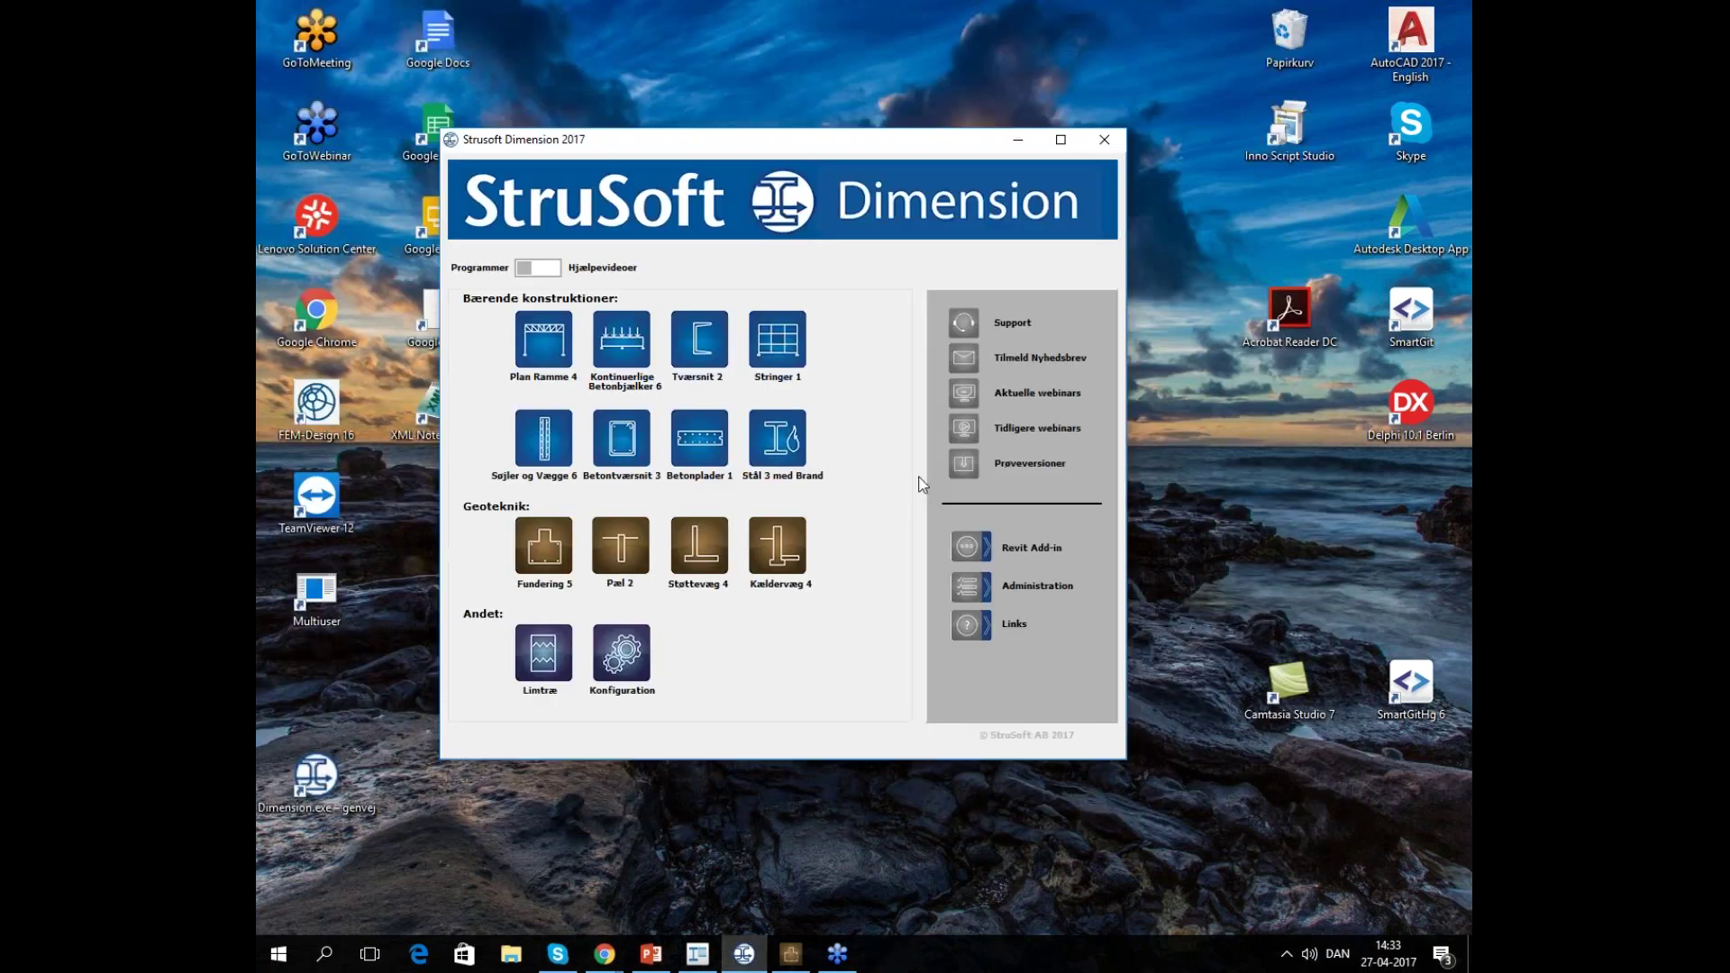
click(553, 335)
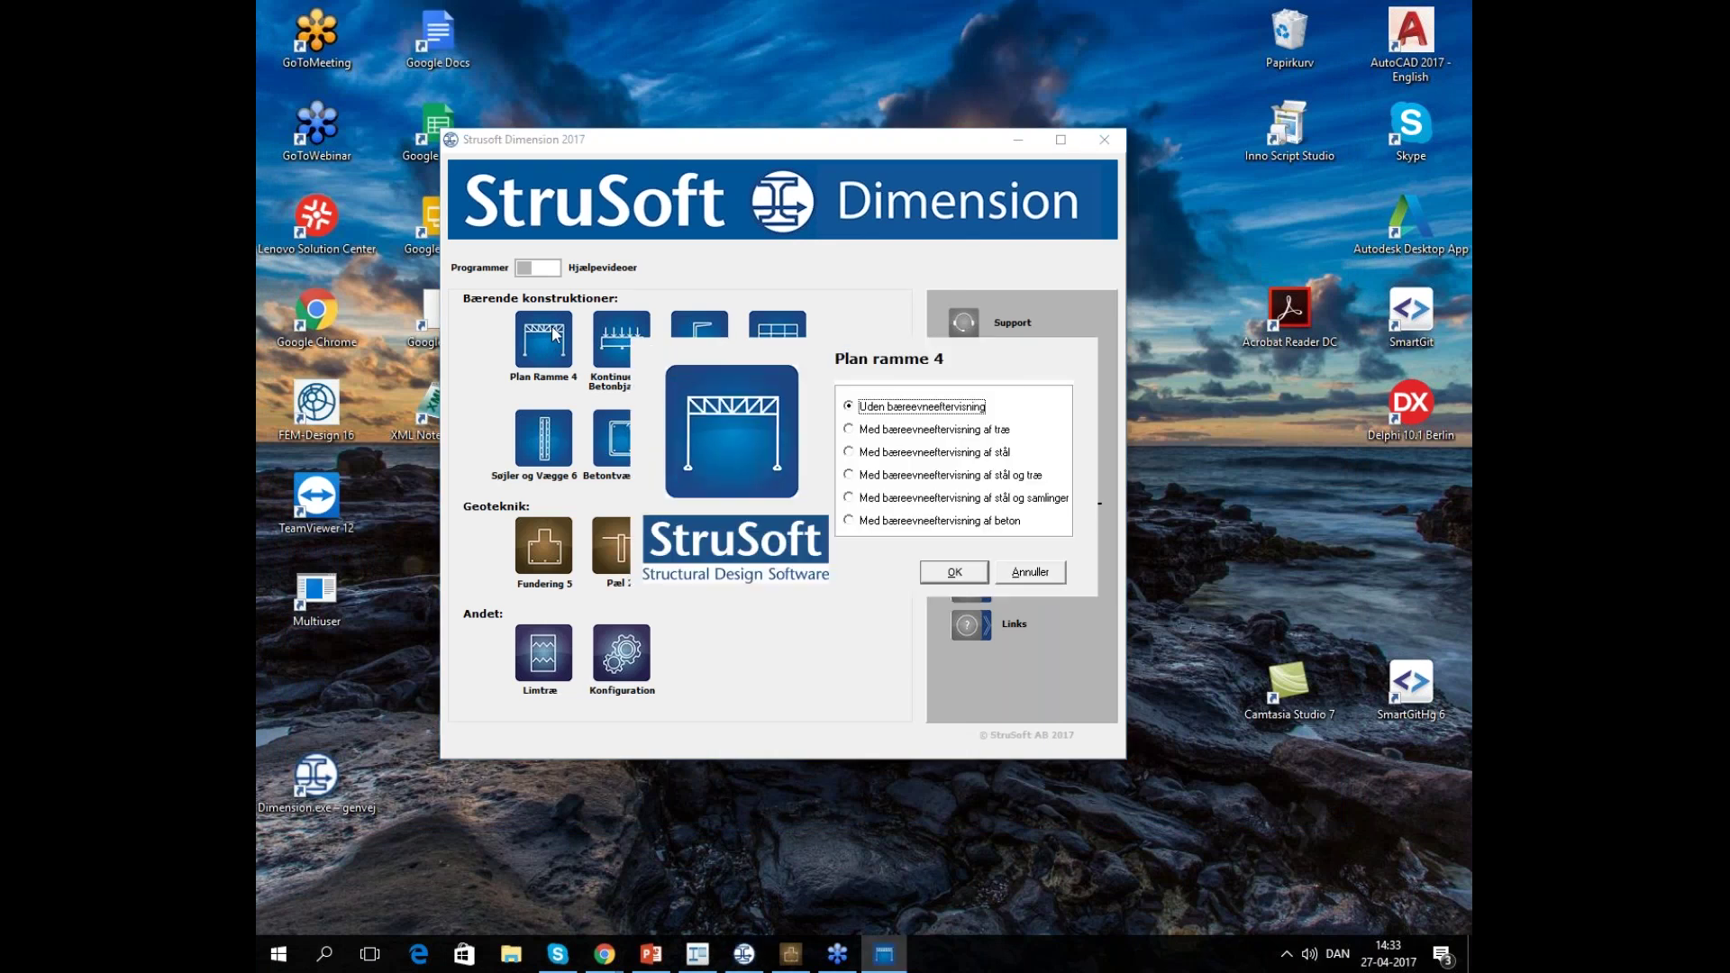
click(1002, 522)
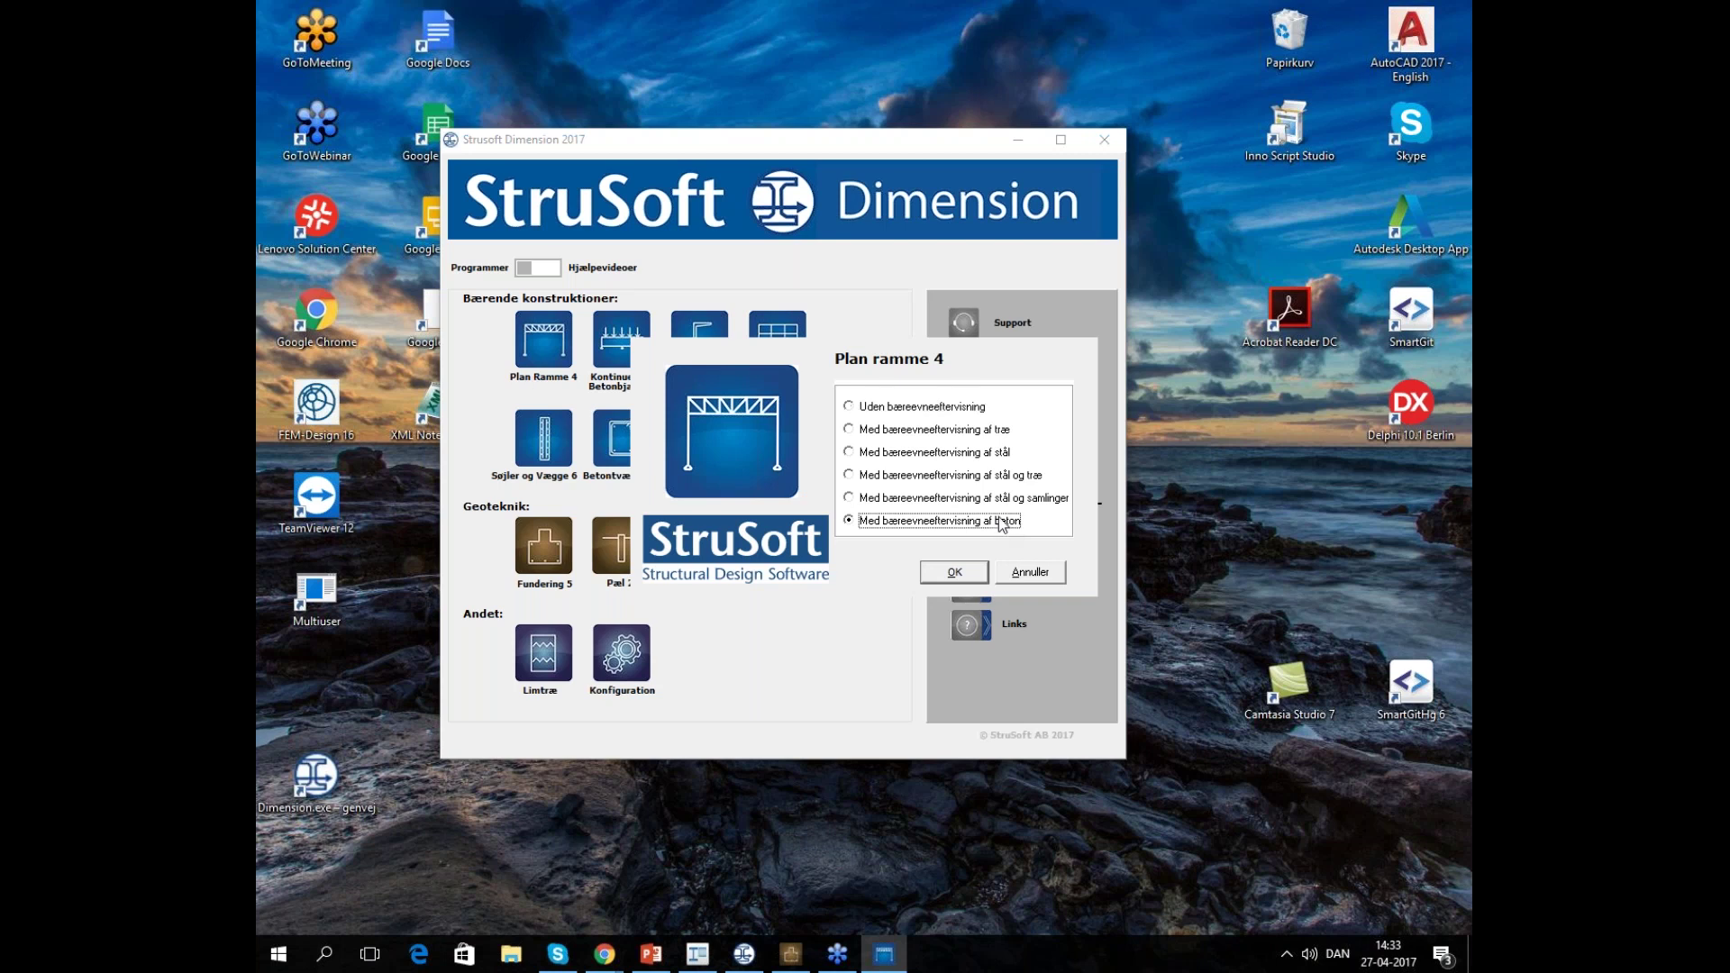
click(959, 579)
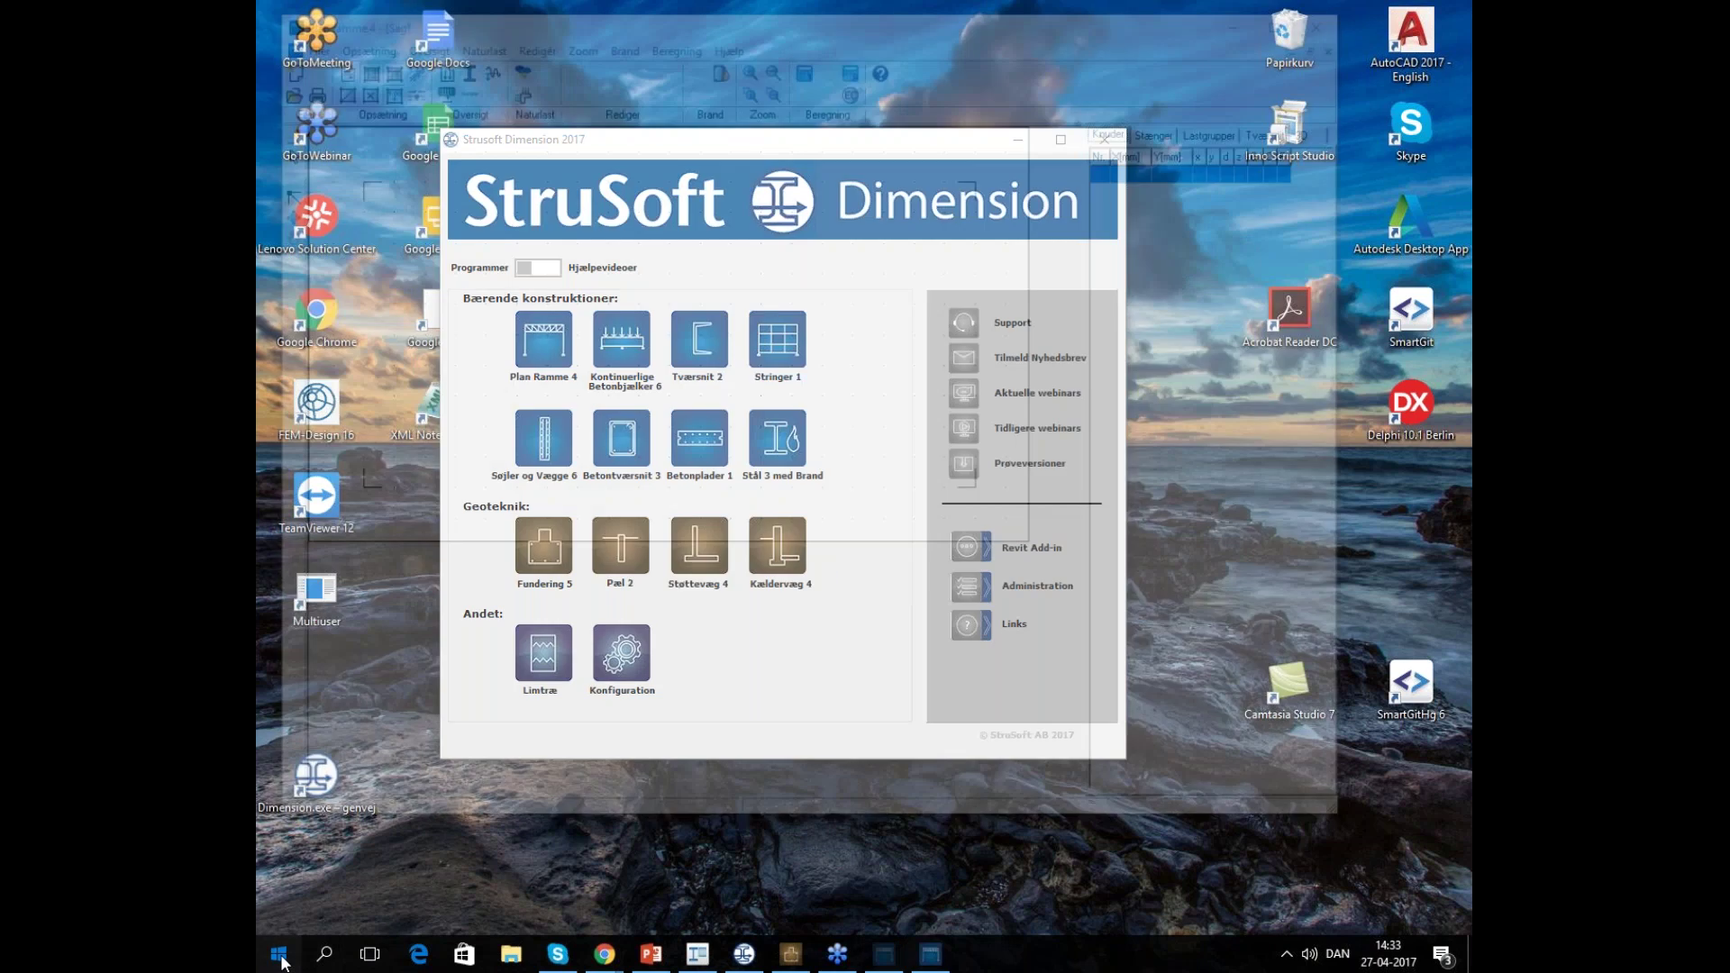
Start AutoCAD 2017, dismiss its trial welcome window, and minimize it to get back to Plan ramme 4
click(280, 954)
click(491, 494)
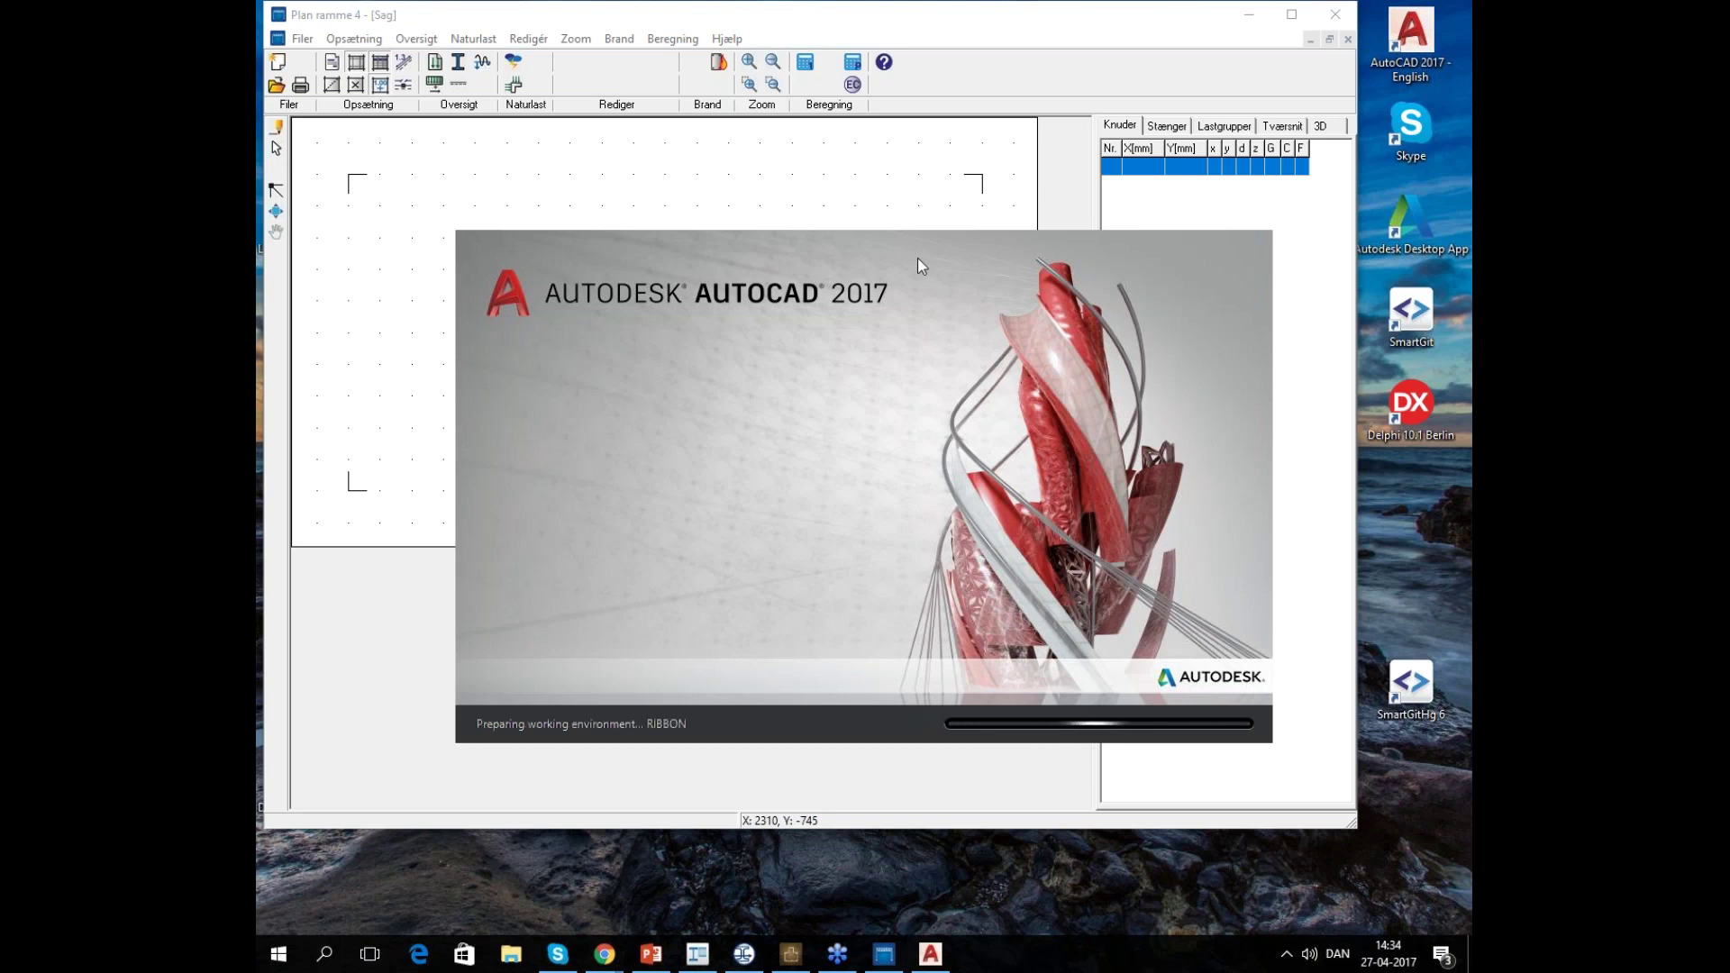
click(302, 39)
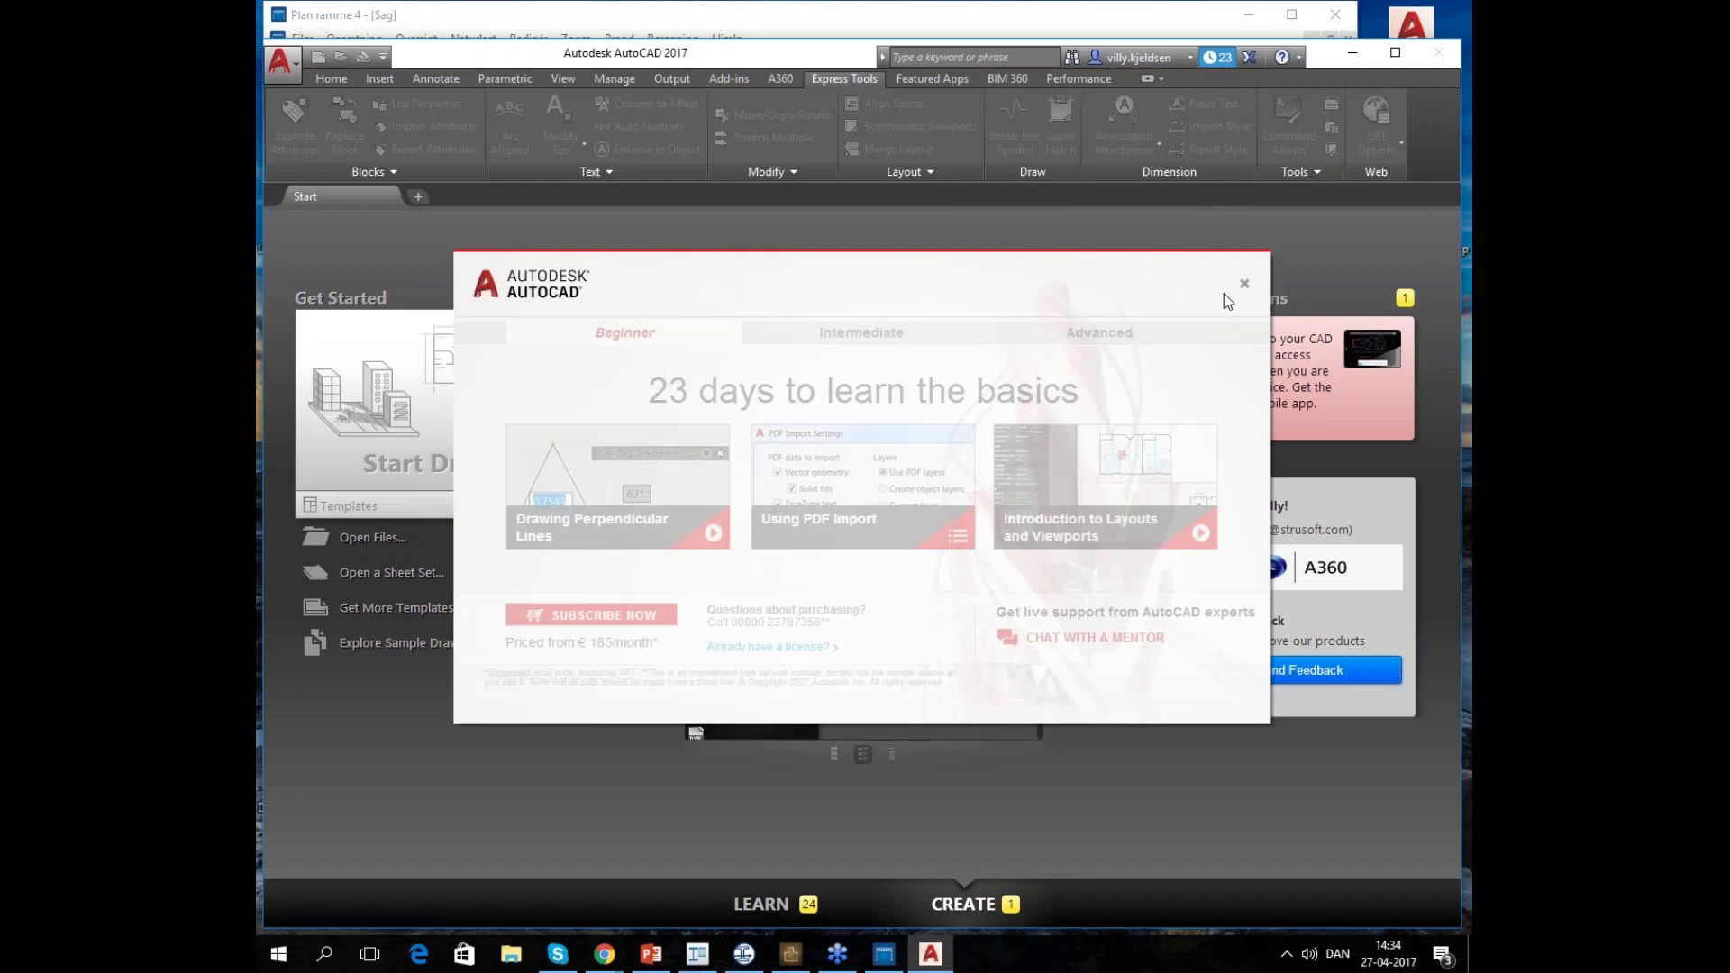
click(1243, 284)
key(super+Down)
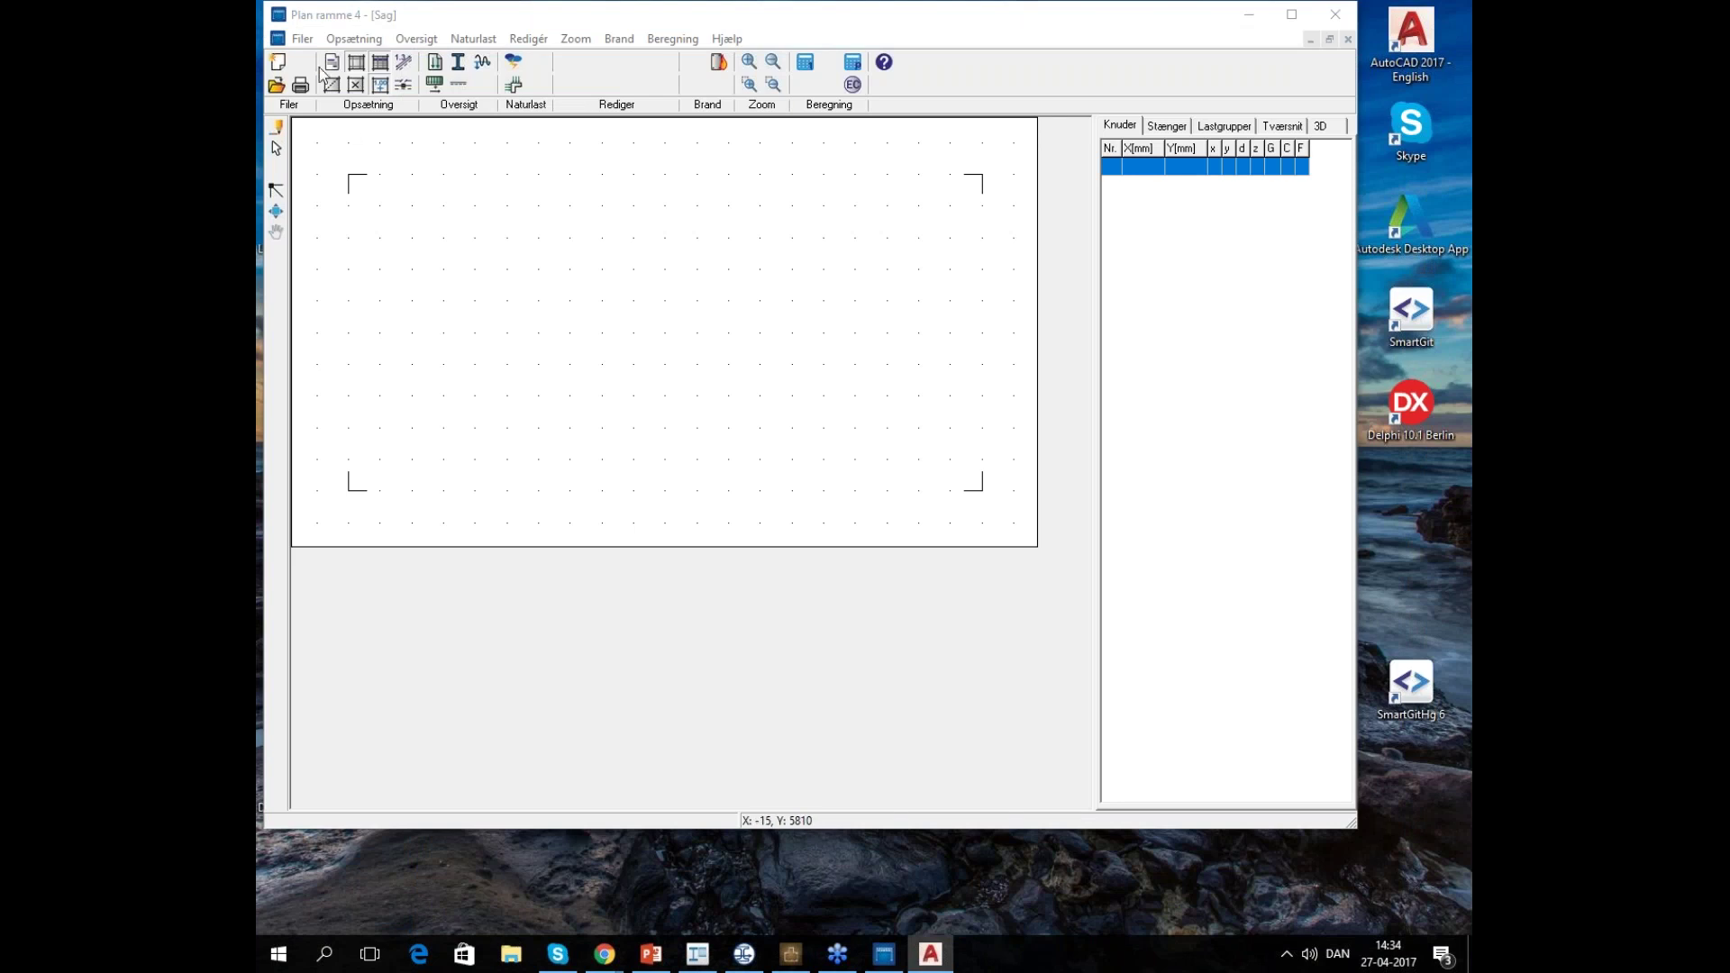
Open the recent example case EKSEMPELBETON.RM4 and display its list of cross-sections
click(303, 39)
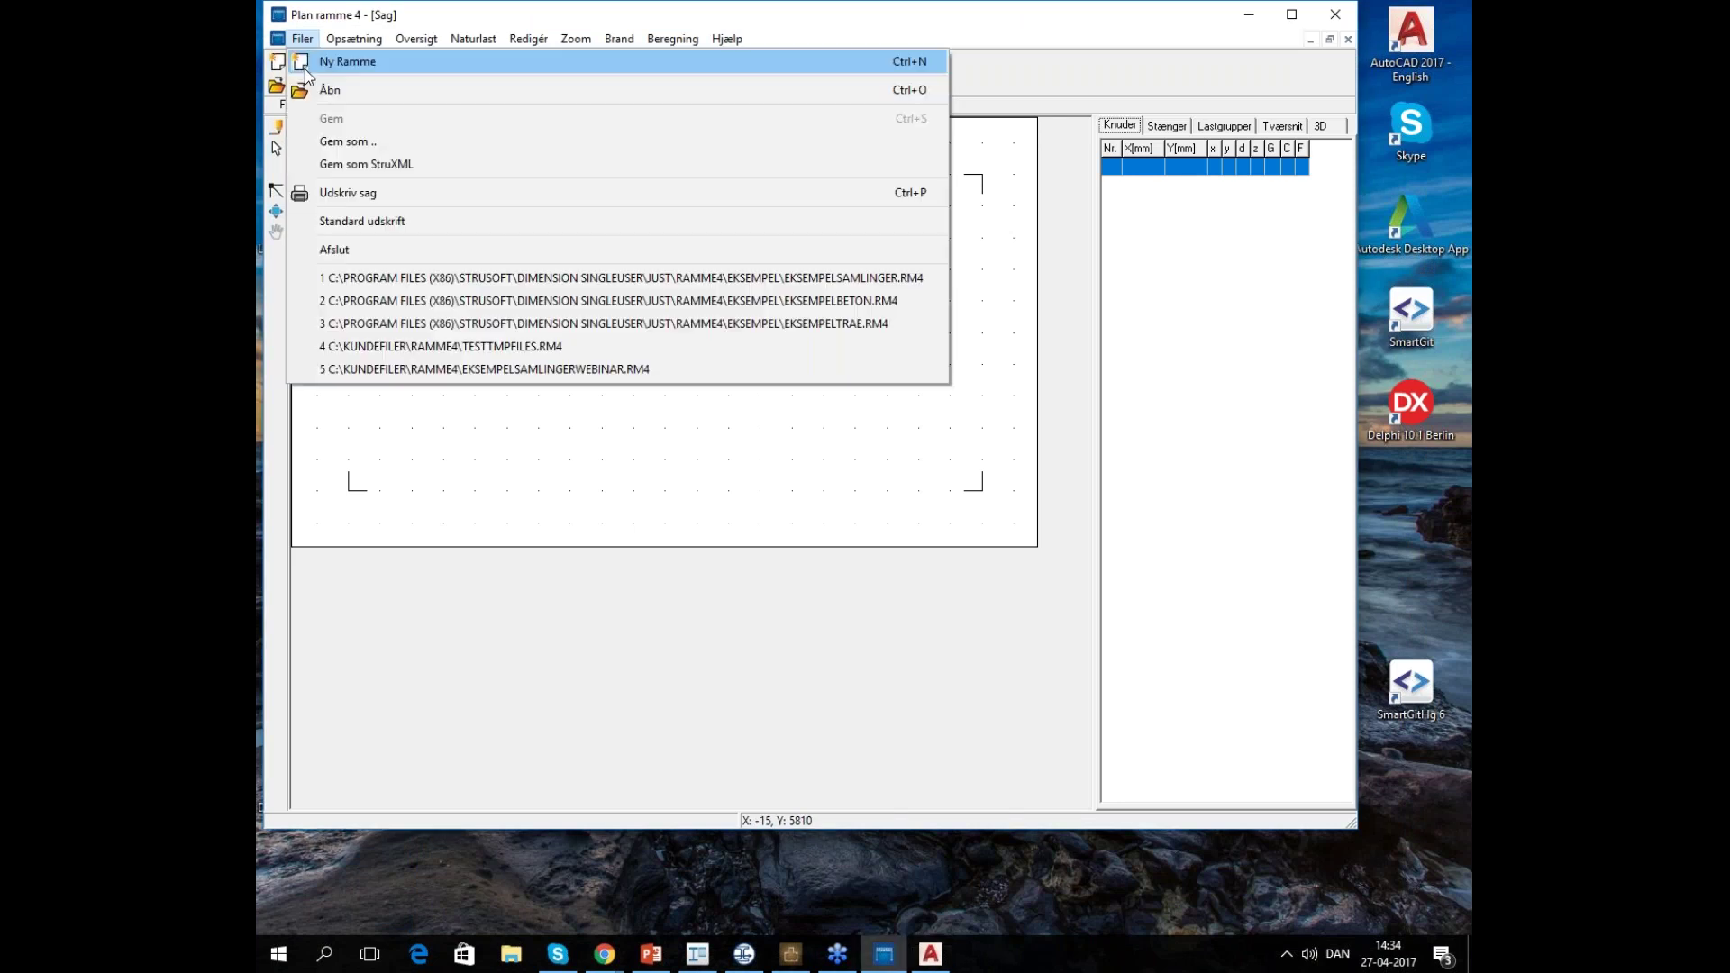
click(861, 301)
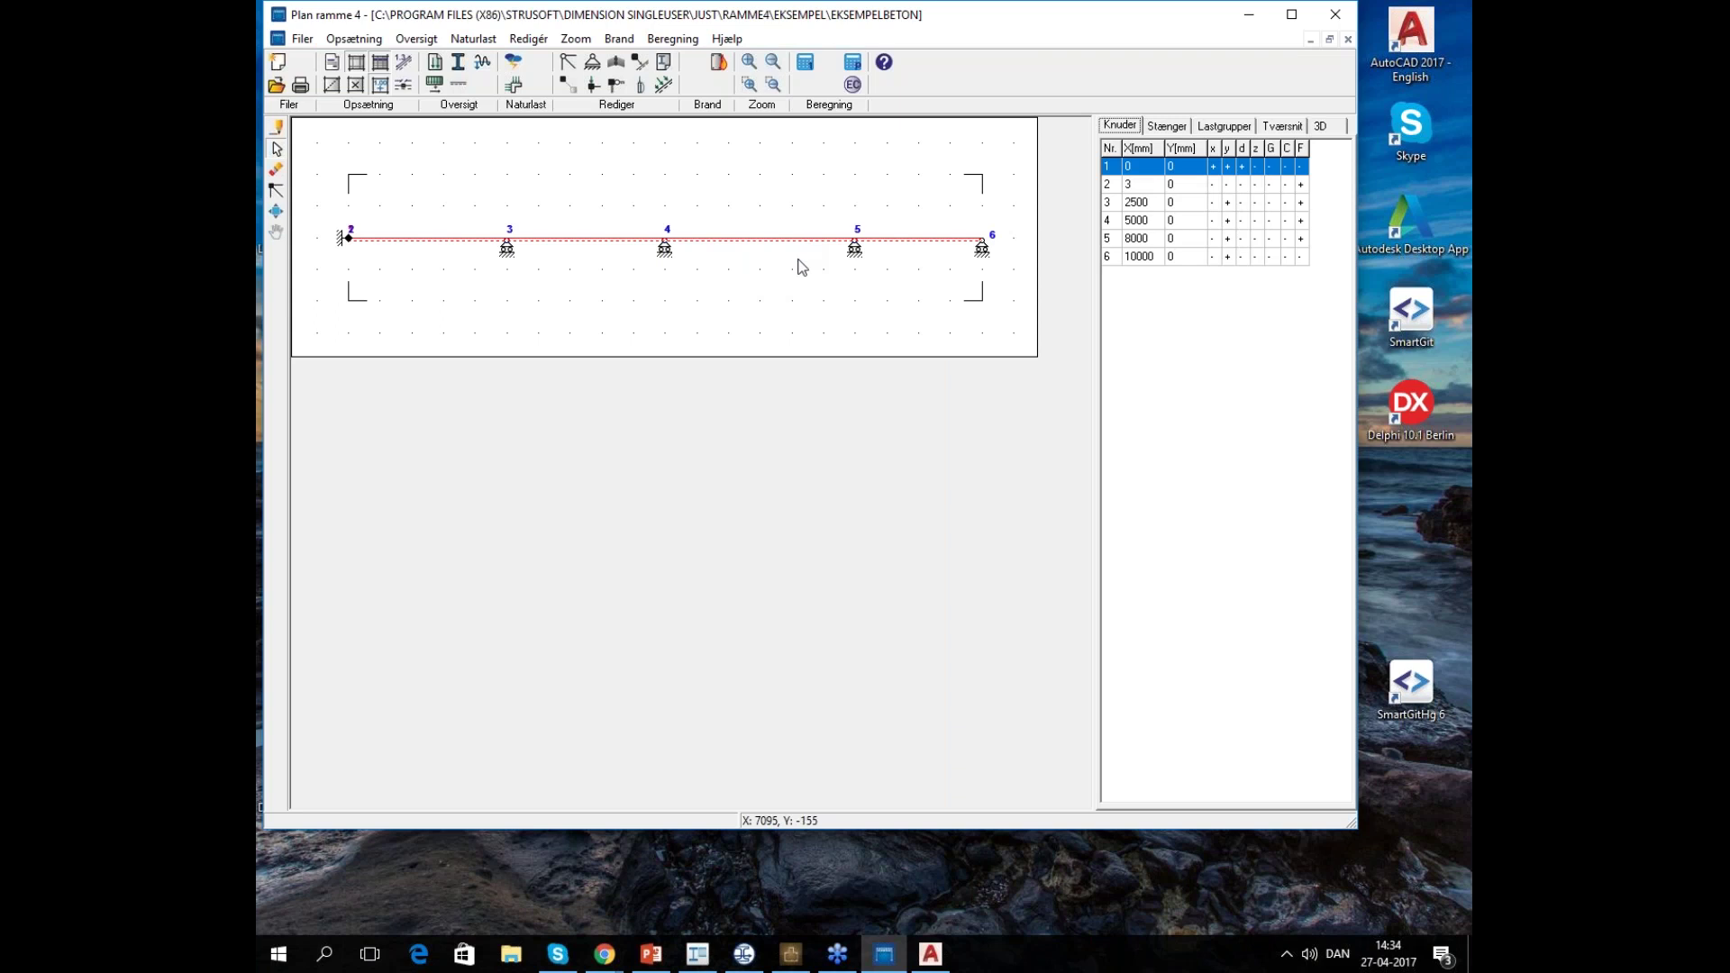
click(1281, 126)
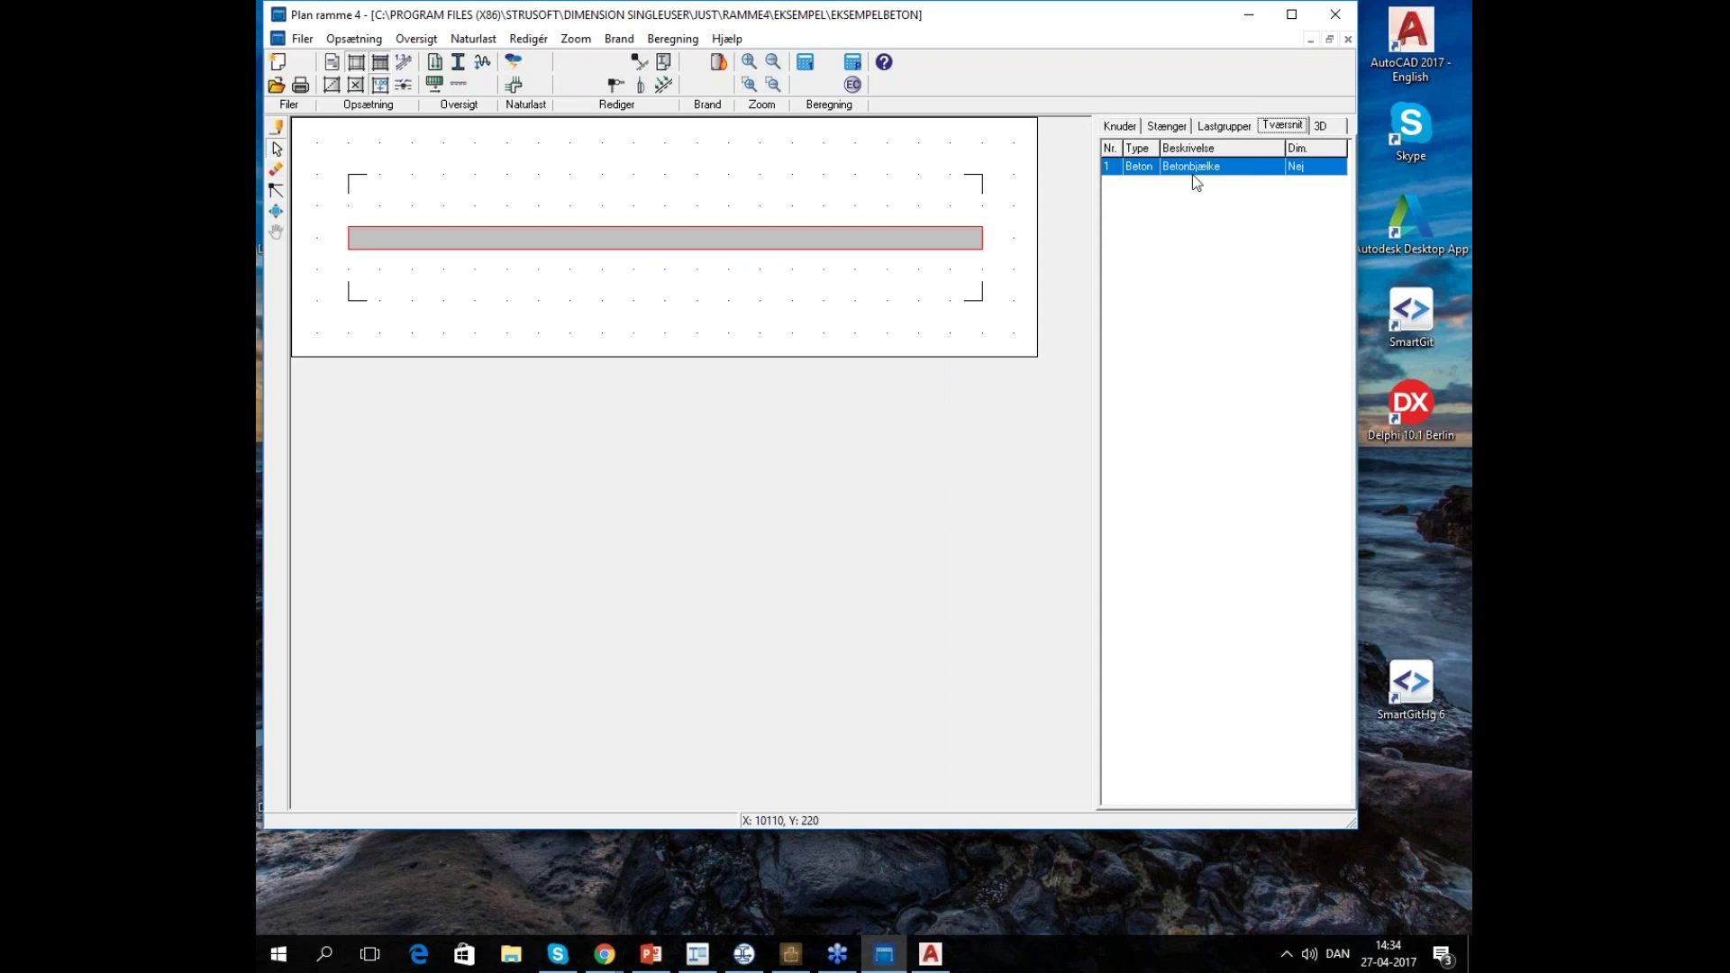
View the reinforcement drawing of the cross-section Betonbjælke, leaving the section unchanged, and close the cross-section overview
click(462, 68)
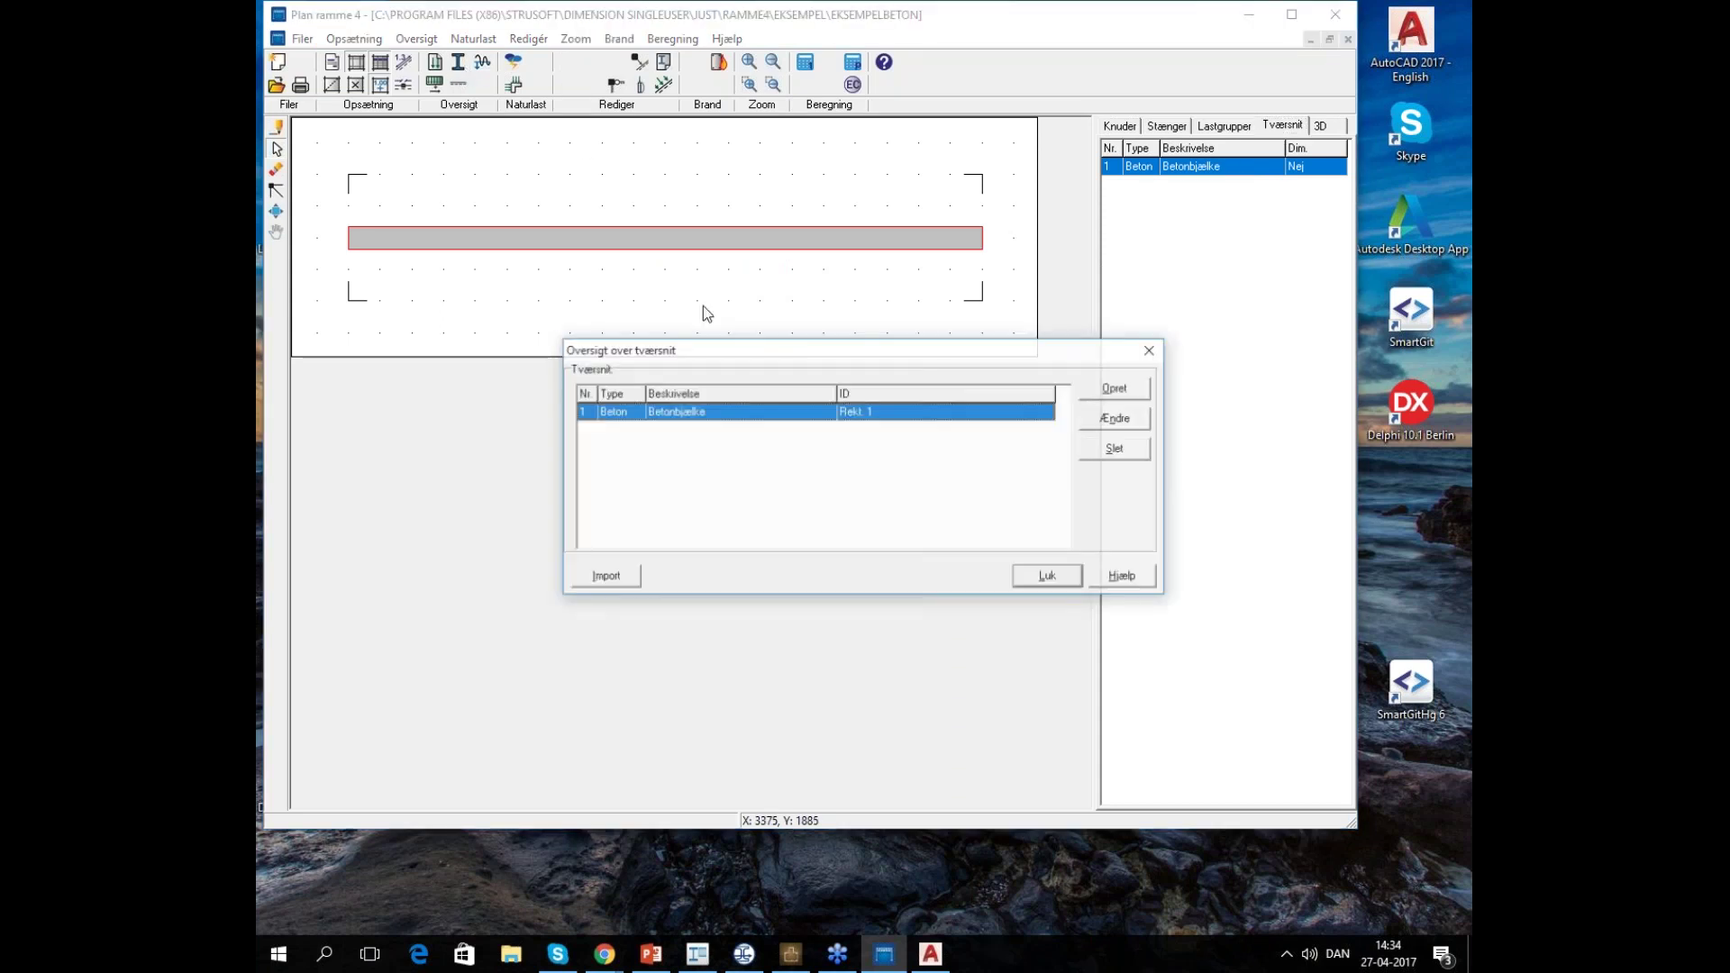
click(1137, 416)
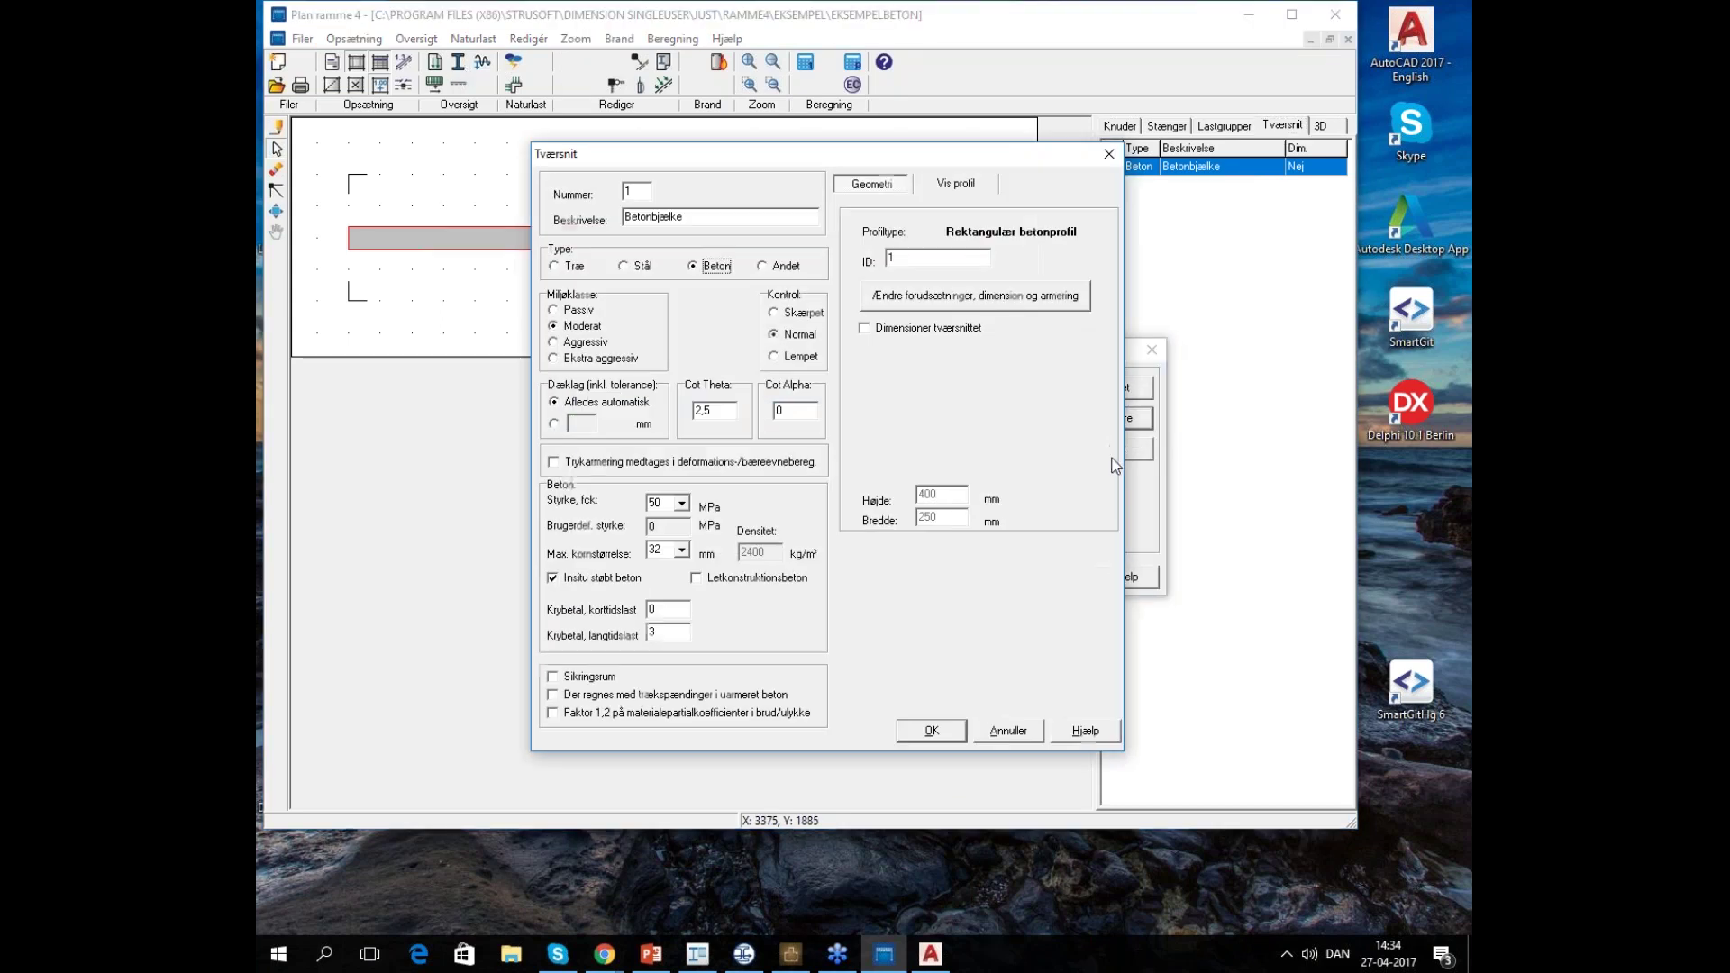
click(956, 185)
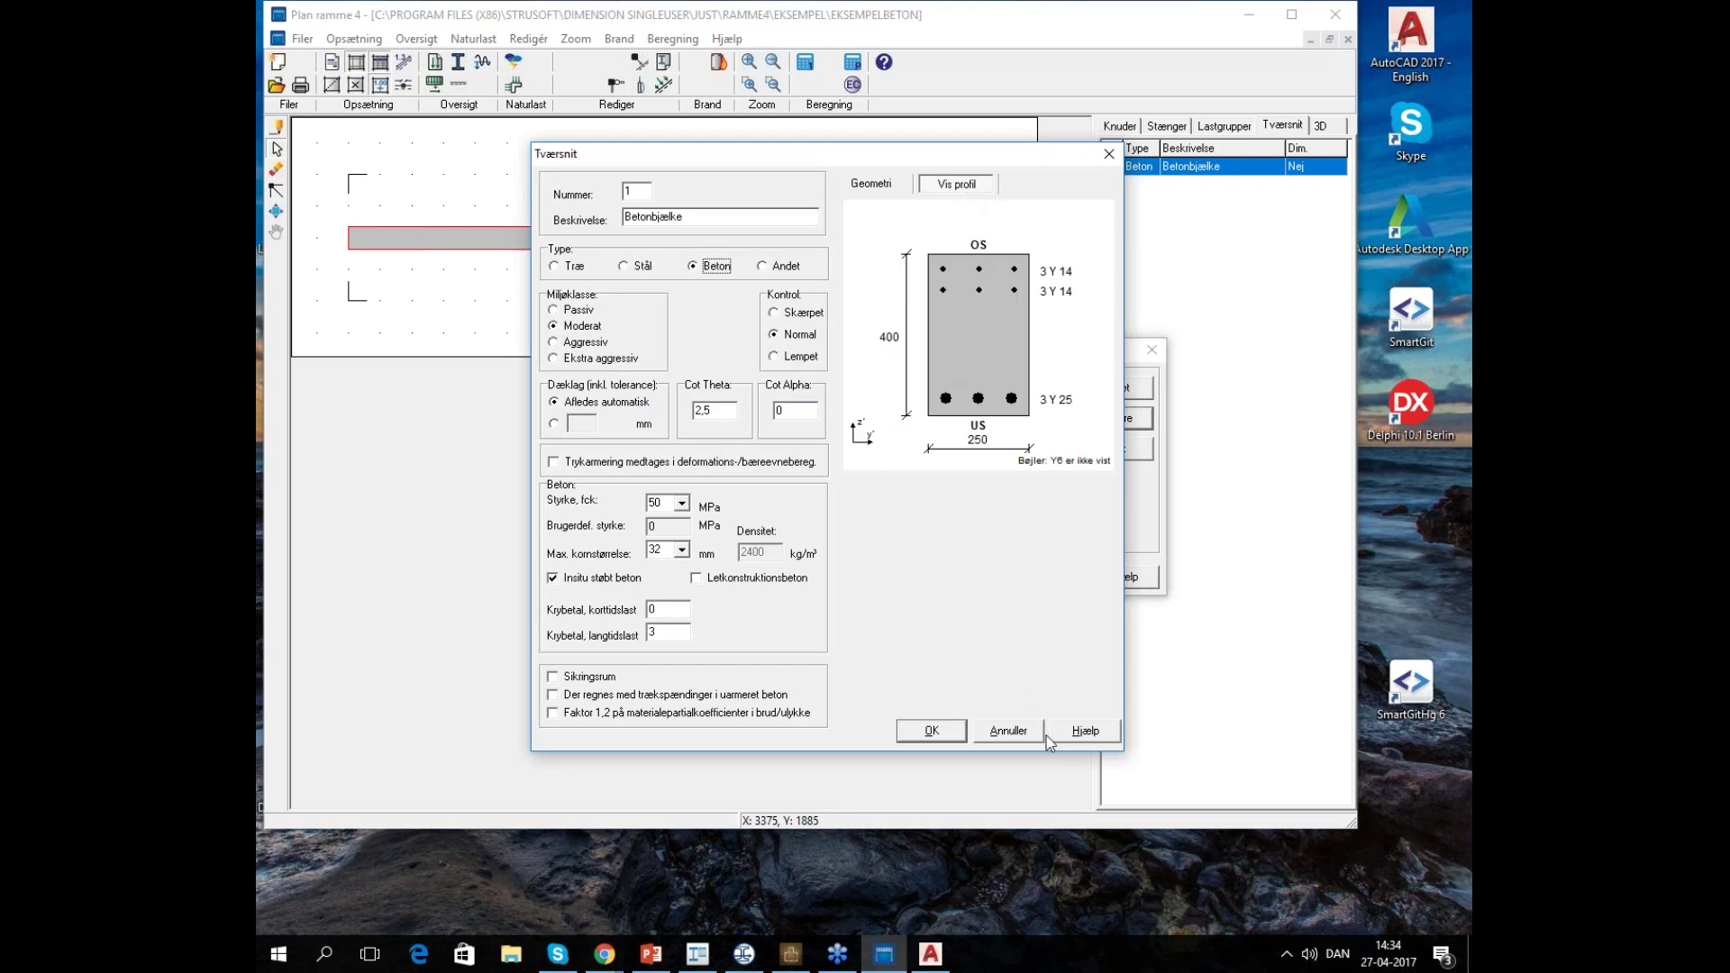
click(1012, 733)
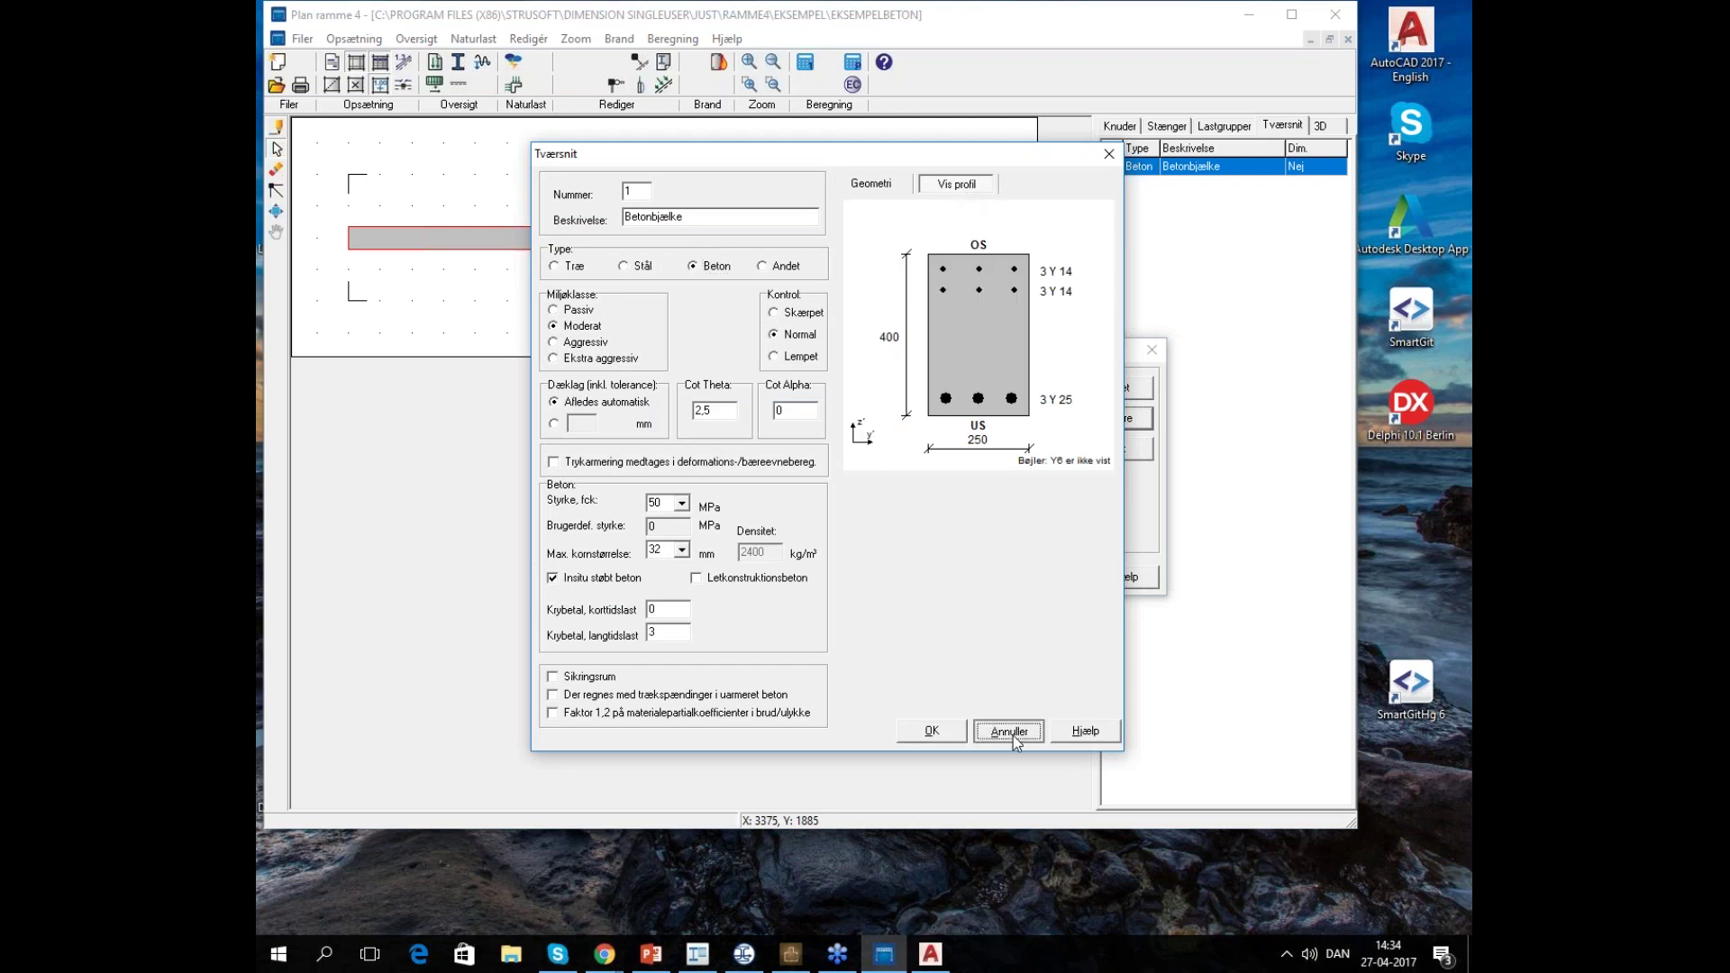
click(1050, 581)
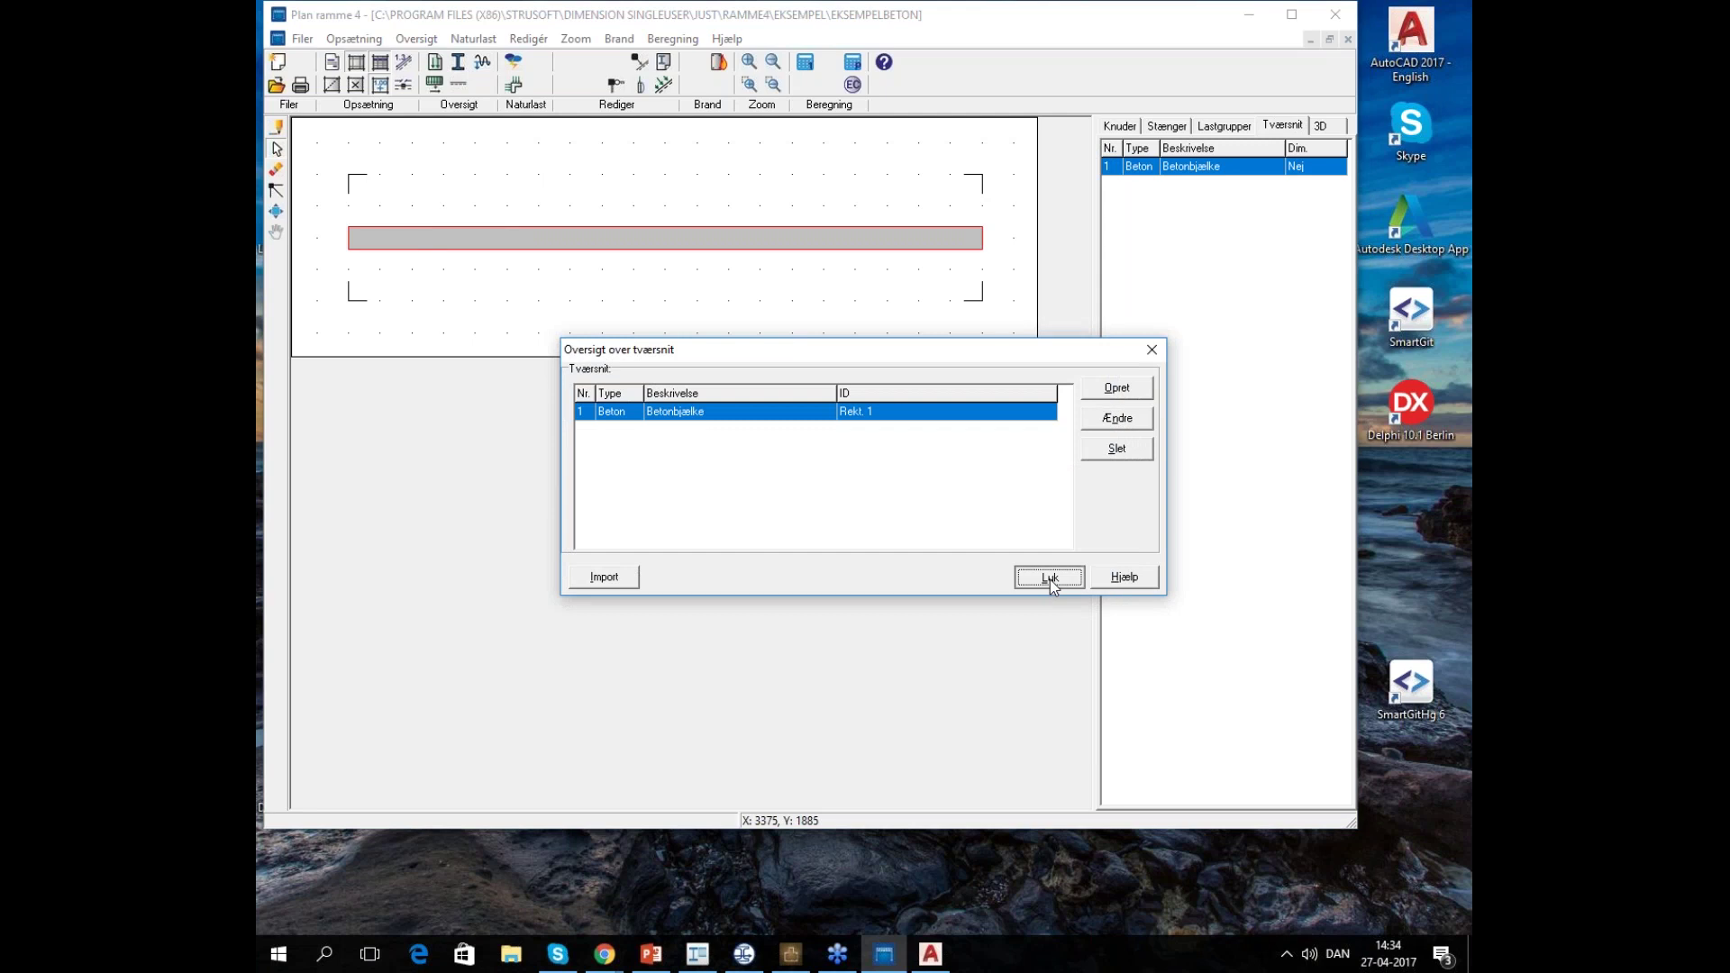
Run the first-order calculation and show the shear force (Tværkraft) for load combination Brud 6.10b
click(806, 63)
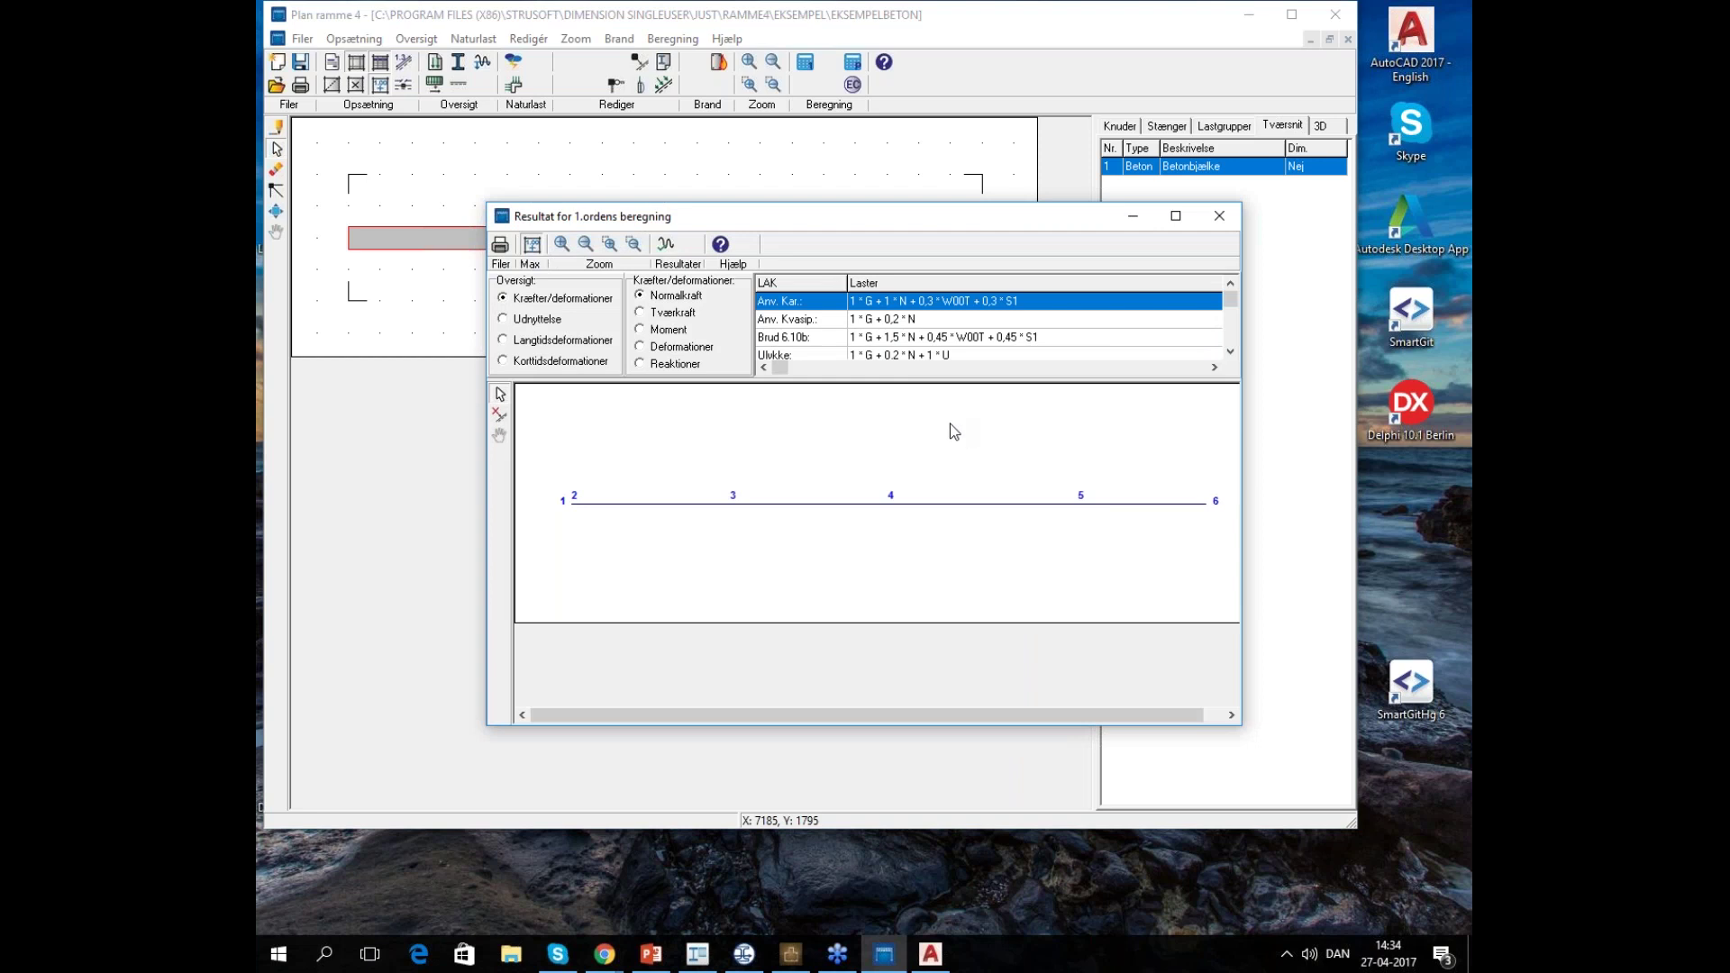
click(811, 337)
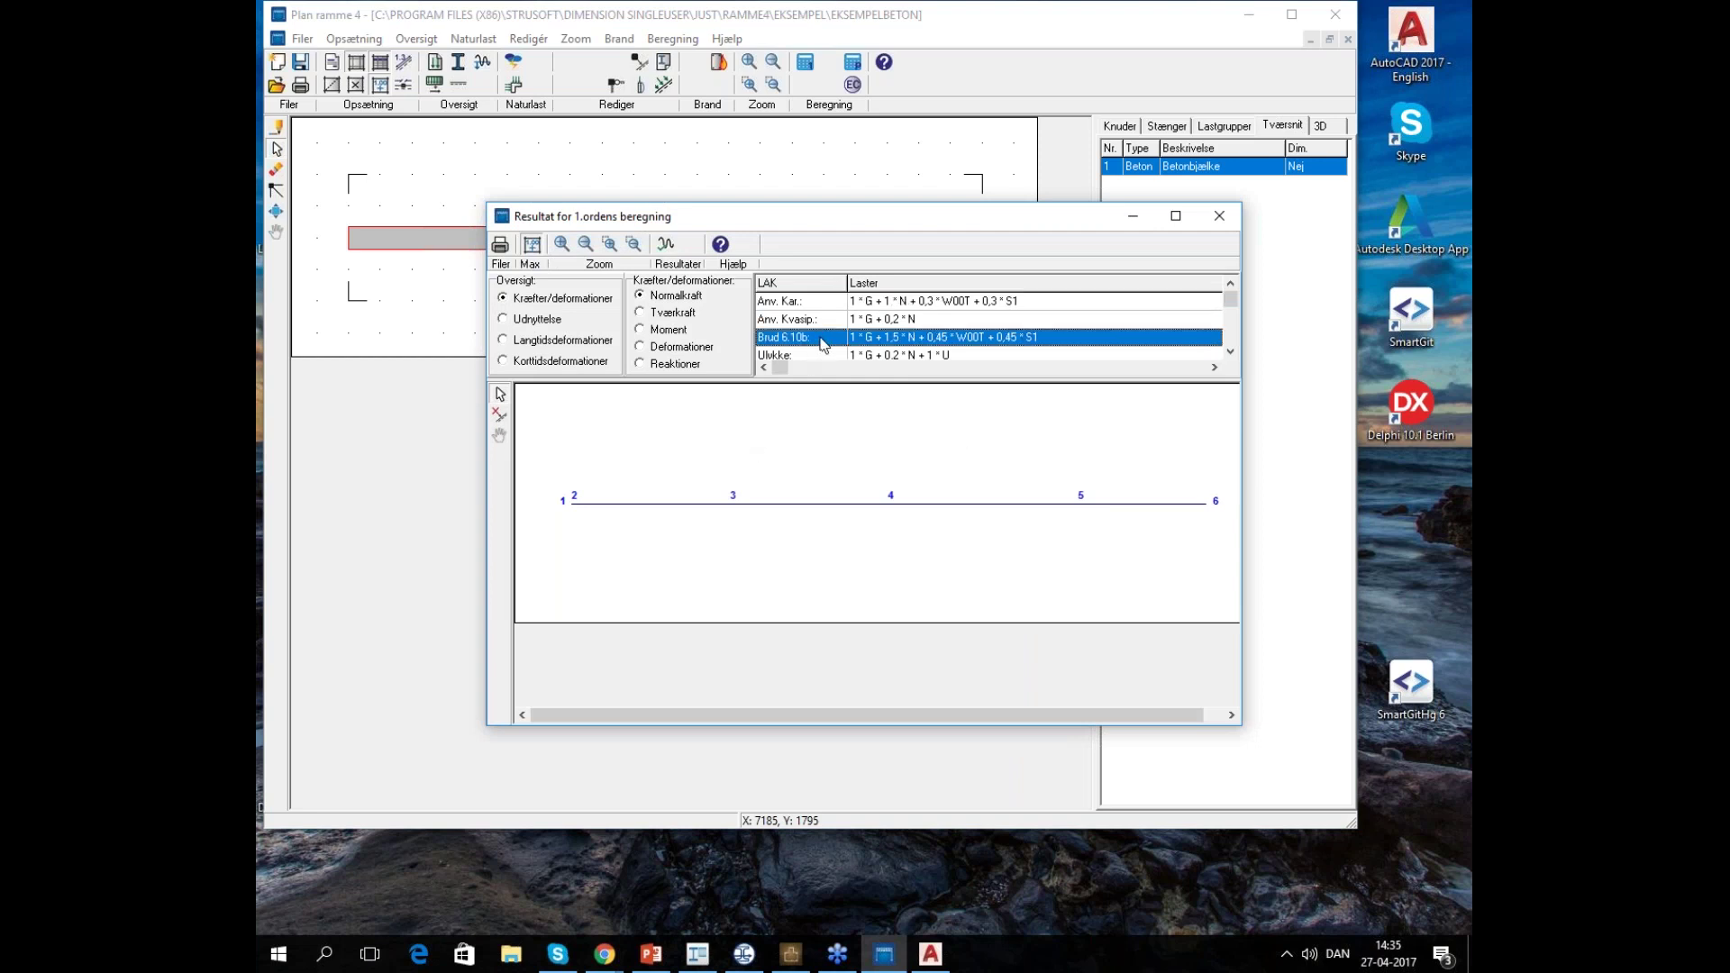
click(670, 319)
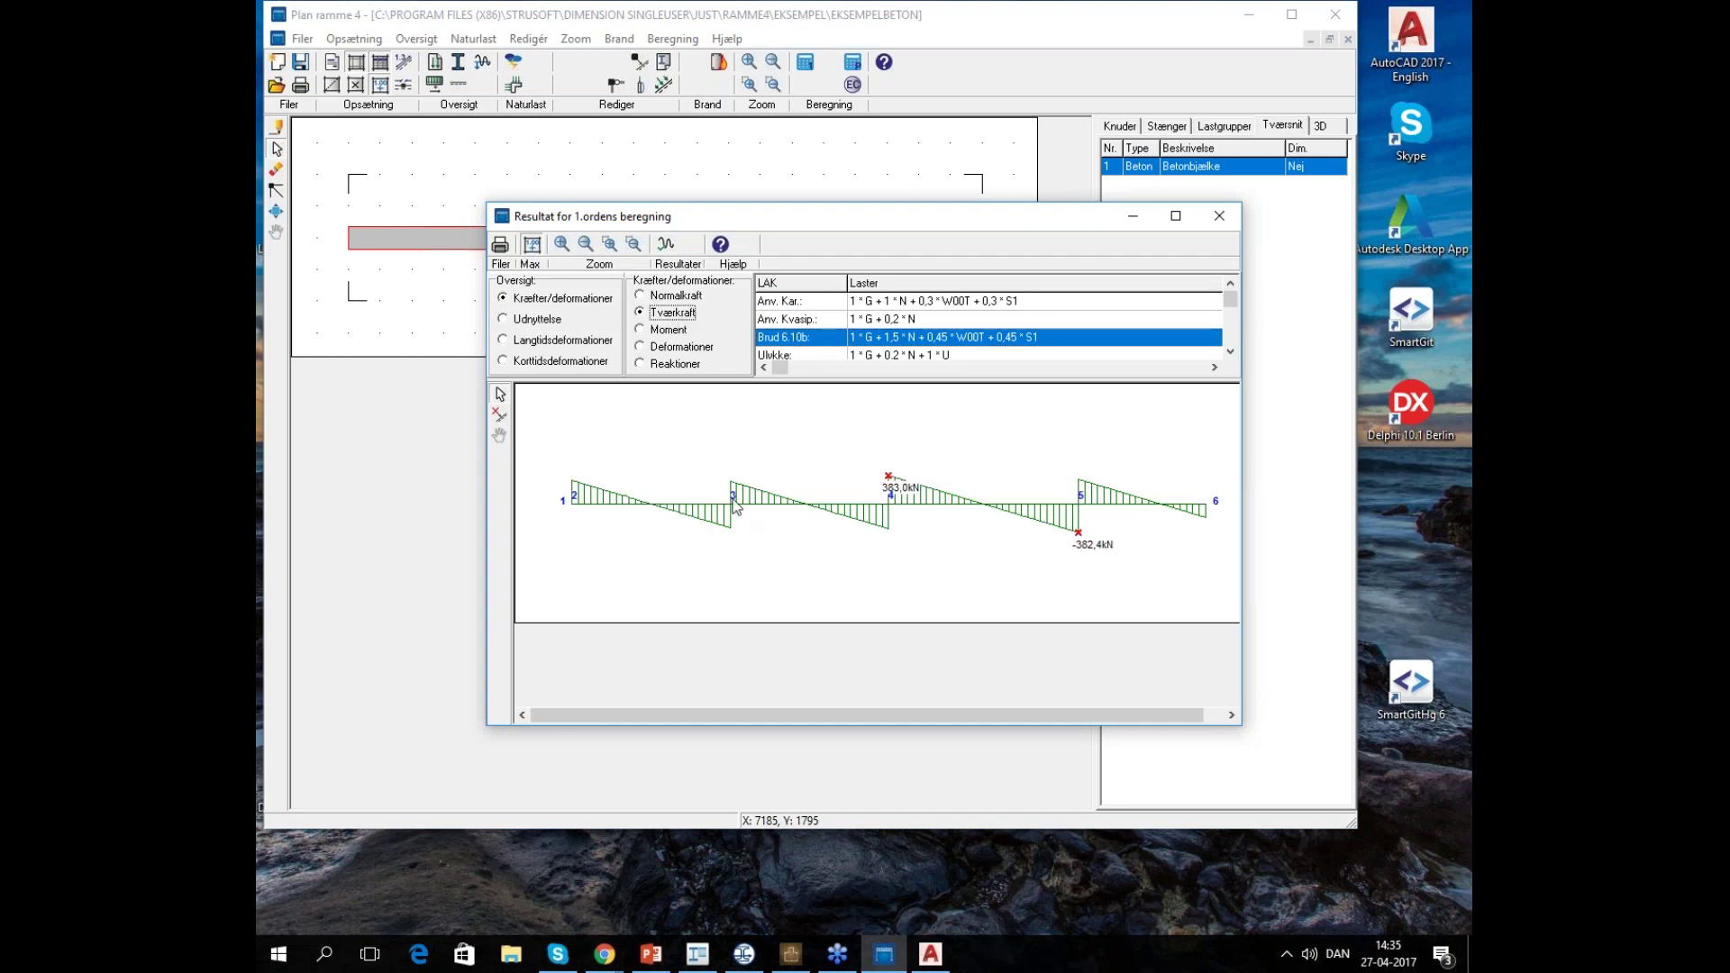
Show the utilisation results, open the utilisation curves of the bar from node 1 to 6, and view its concrete profile
click(538, 319)
double_click(810, 504)
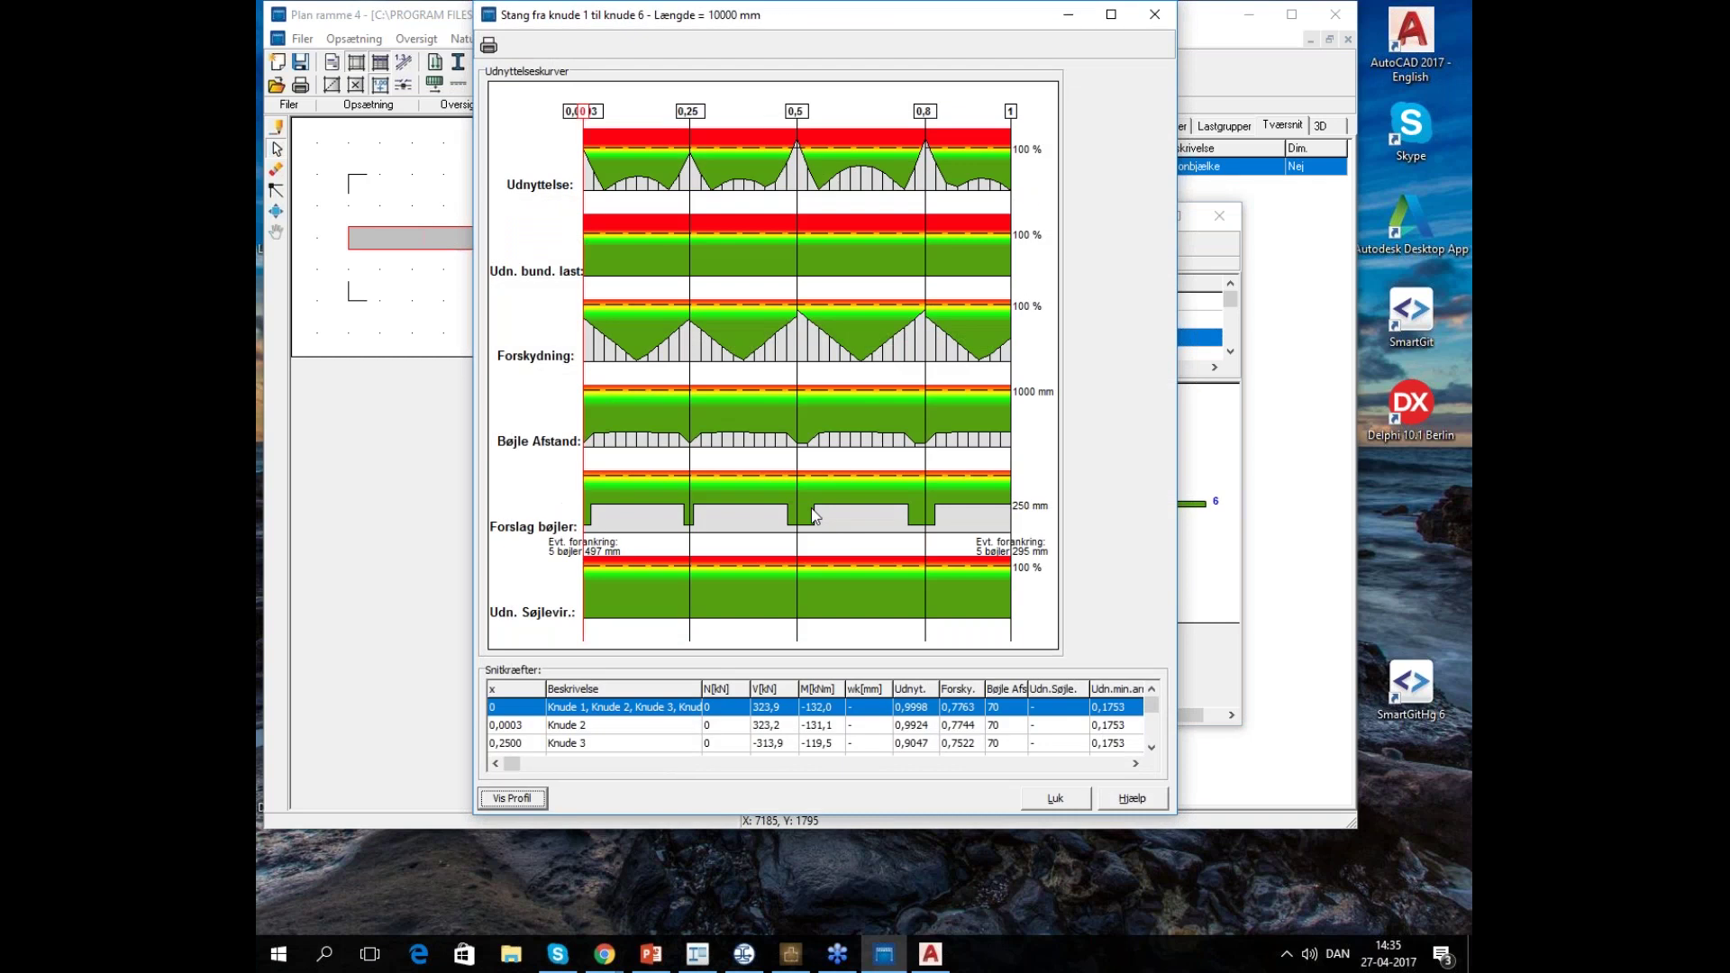
click(515, 798)
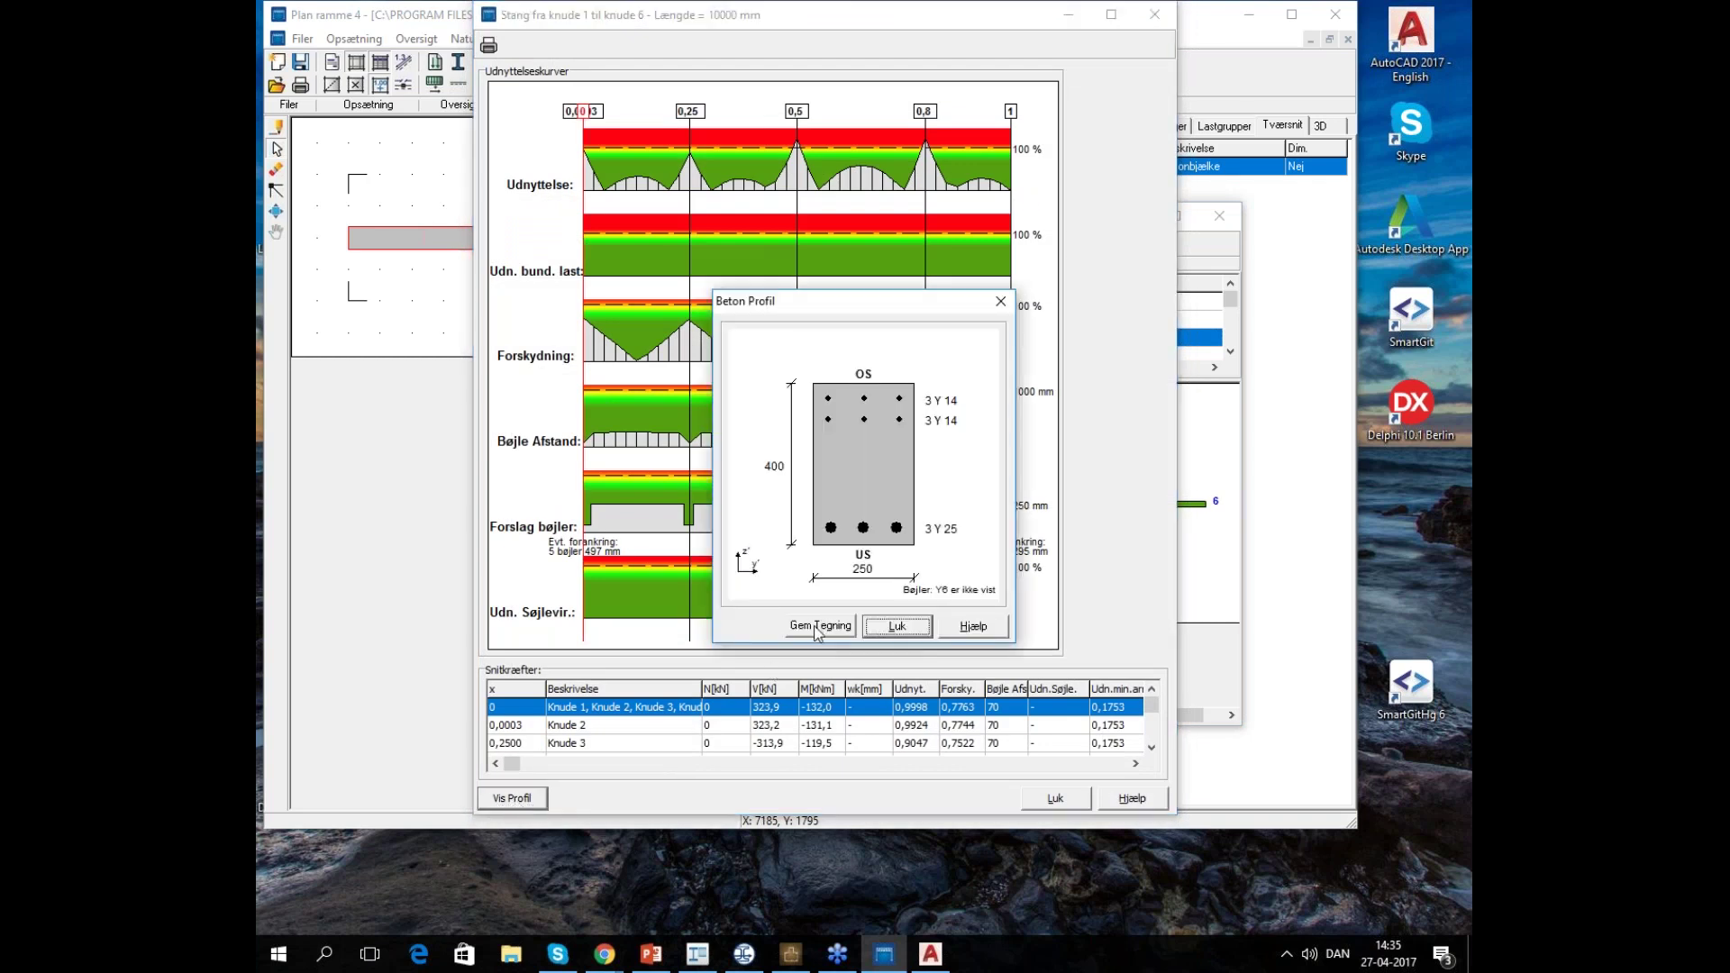
click(899, 626)
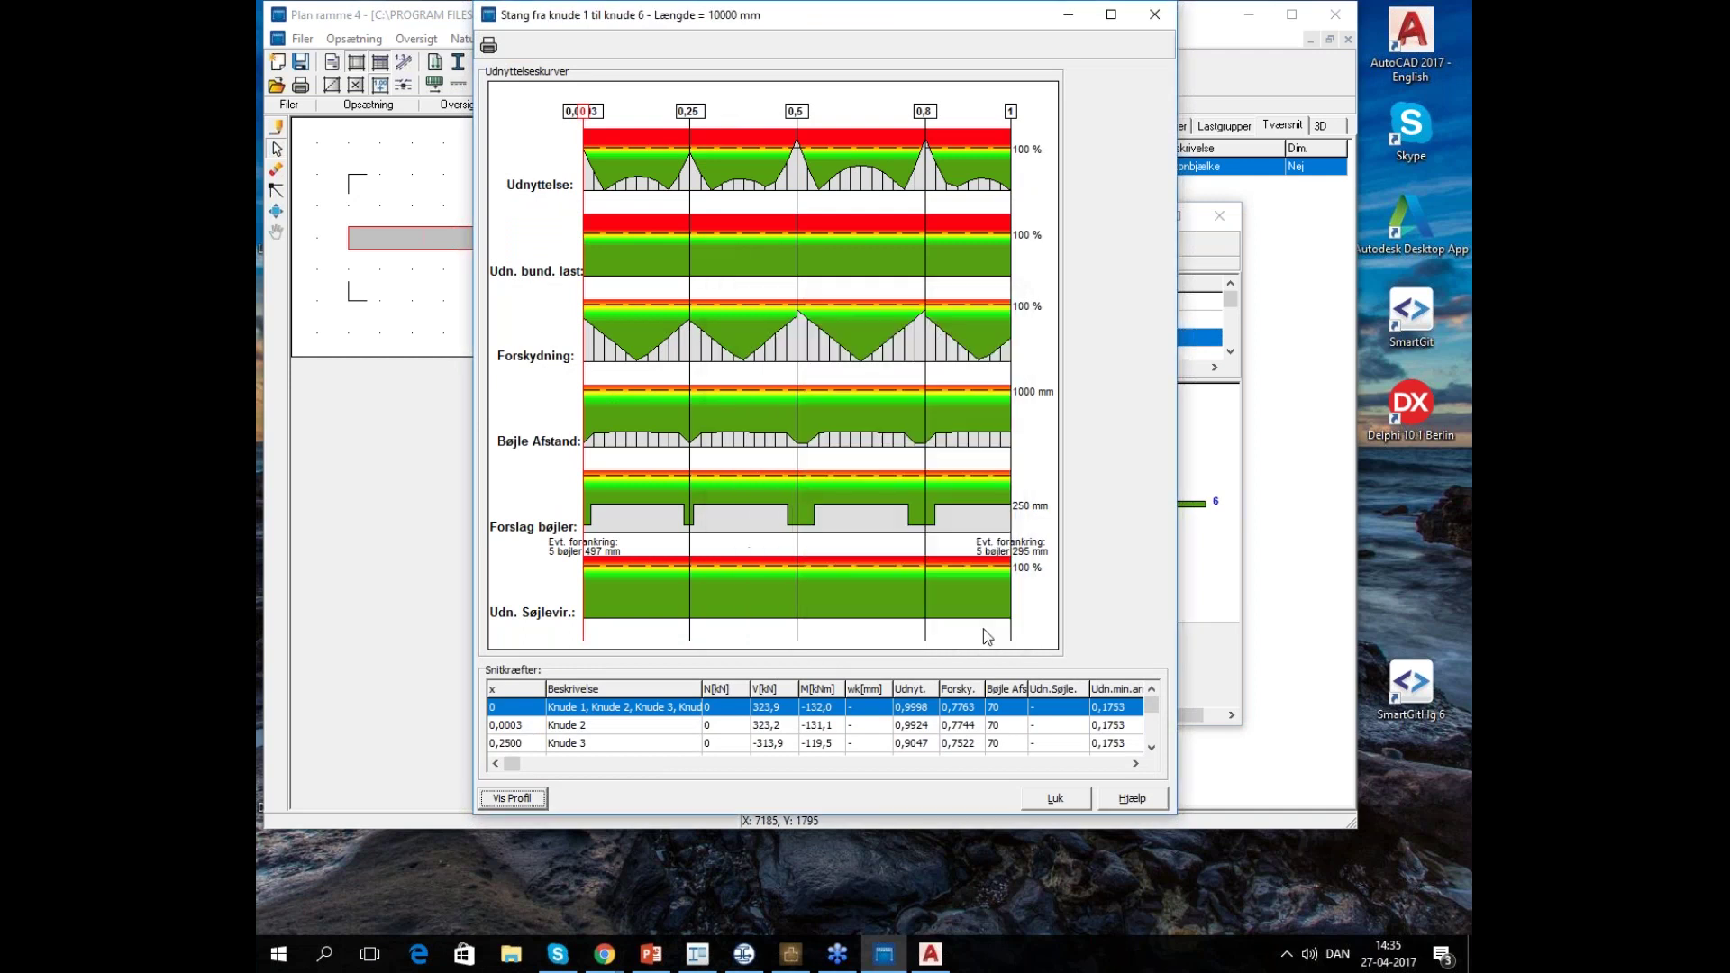
Select the Knude 2 section and export its concrete profile drawing as the DXF file eksempelbeton in the Kundefiler folder
click(832, 728)
click(598, 708)
click(602, 726)
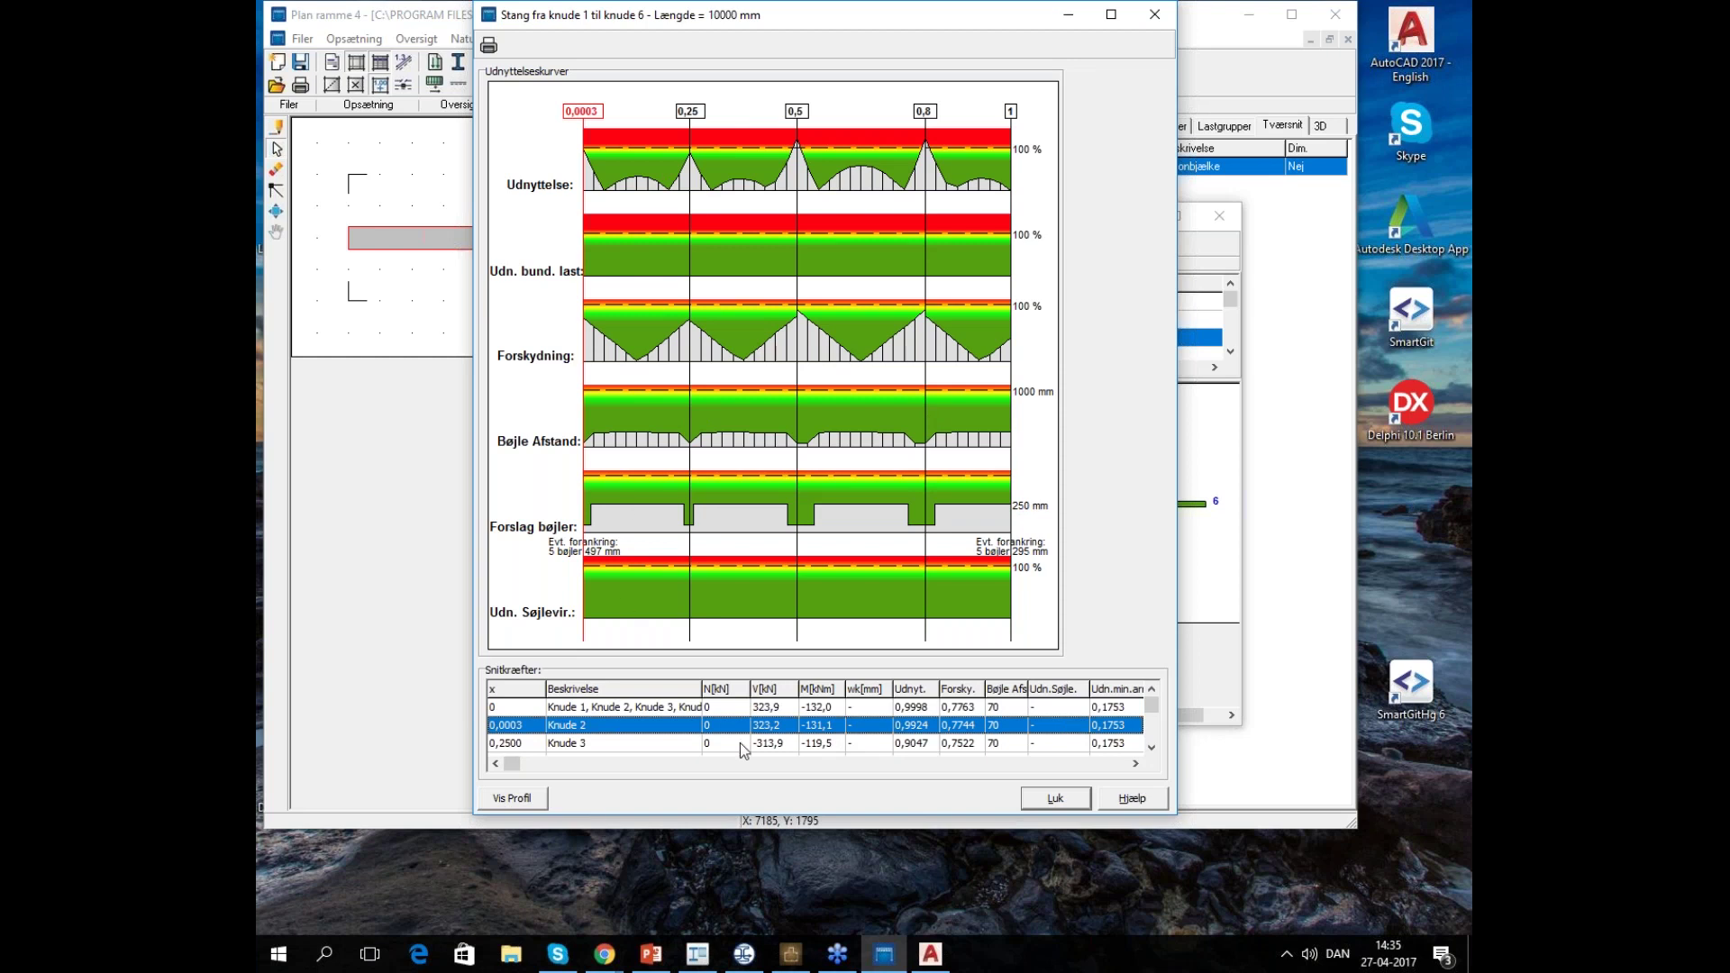
click(523, 800)
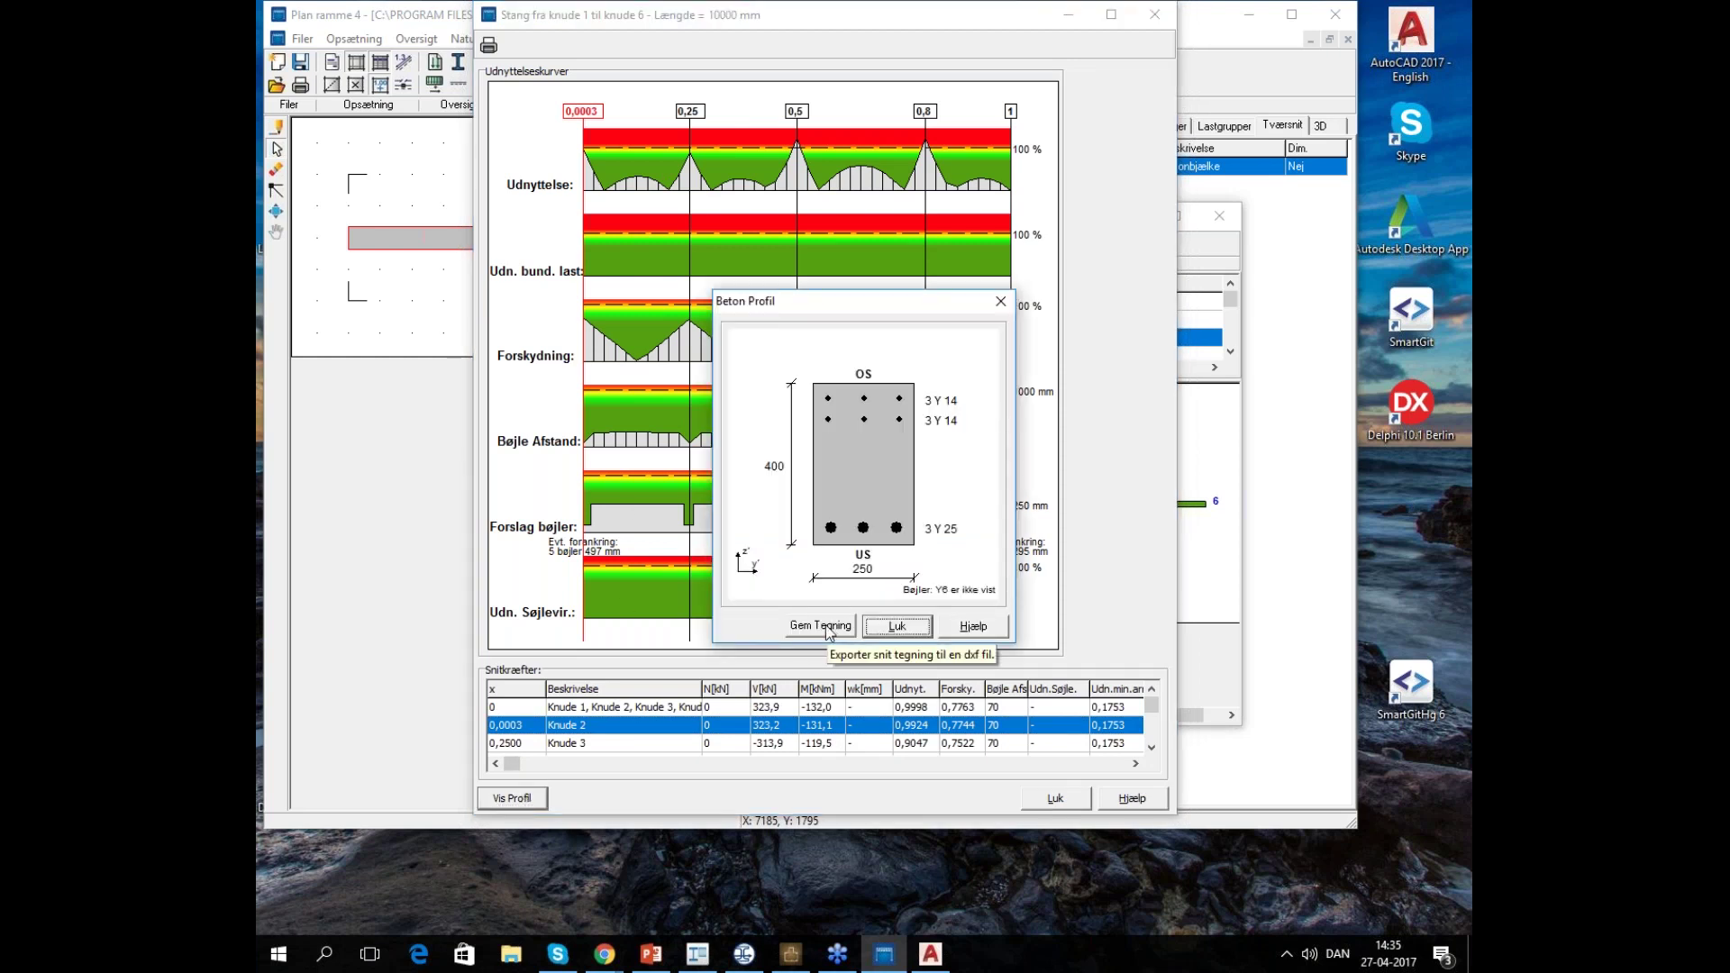
click(826, 628)
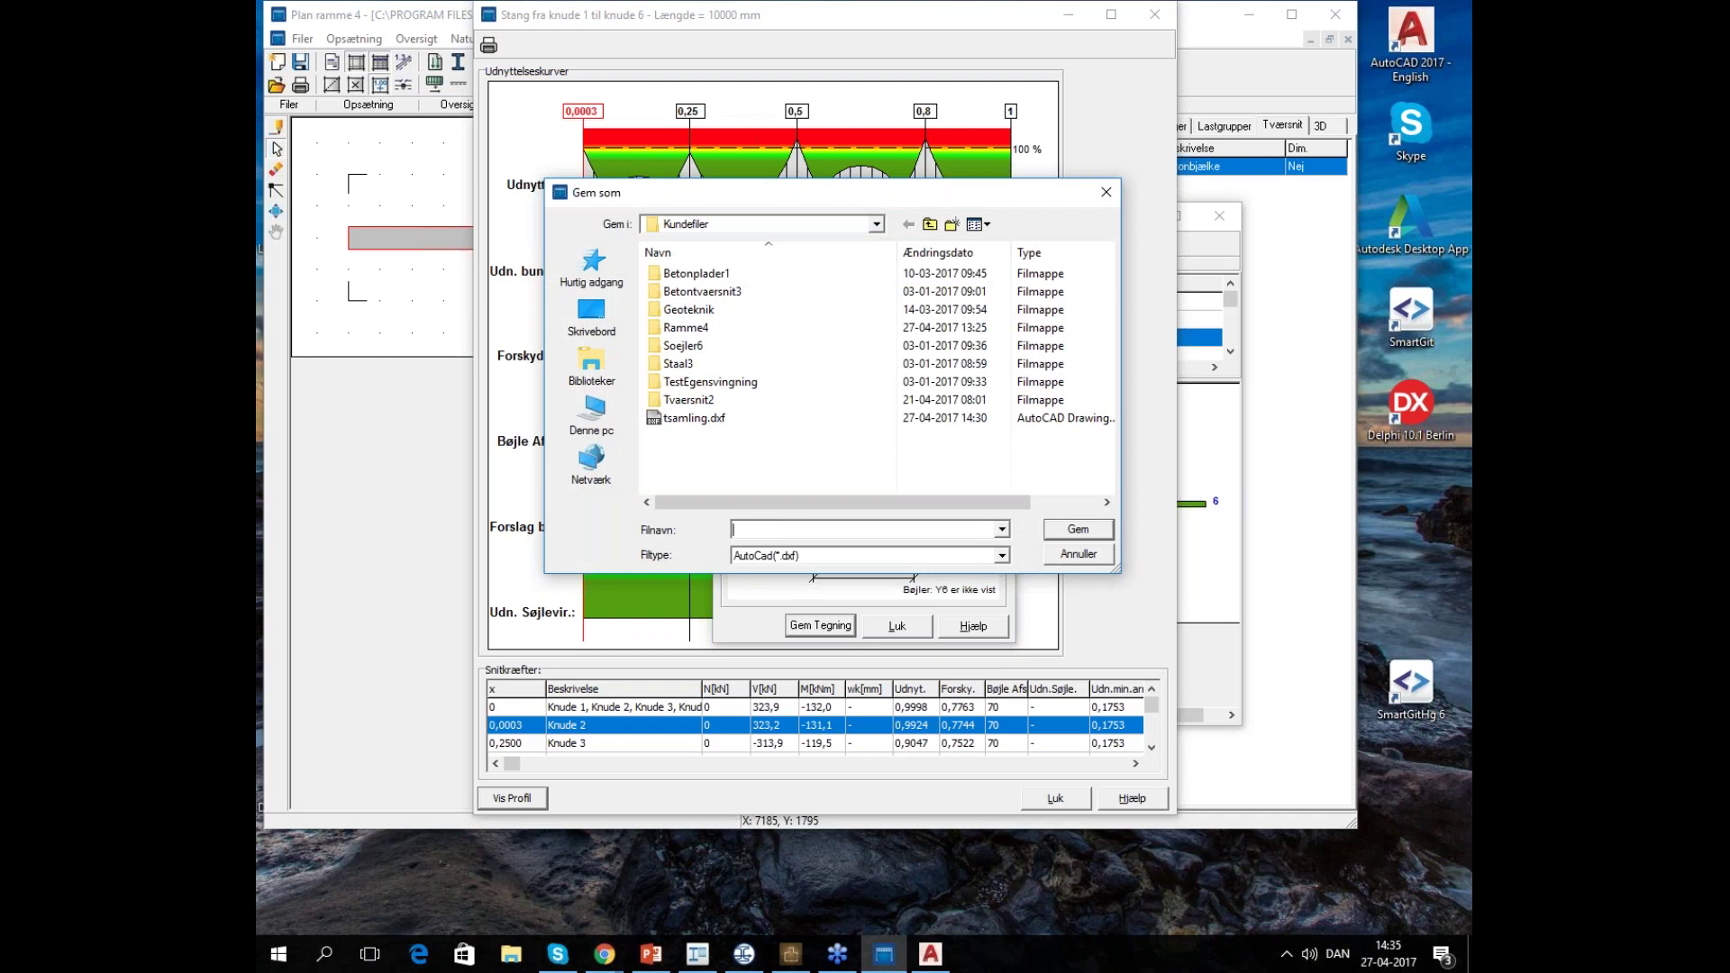
text(eksem)
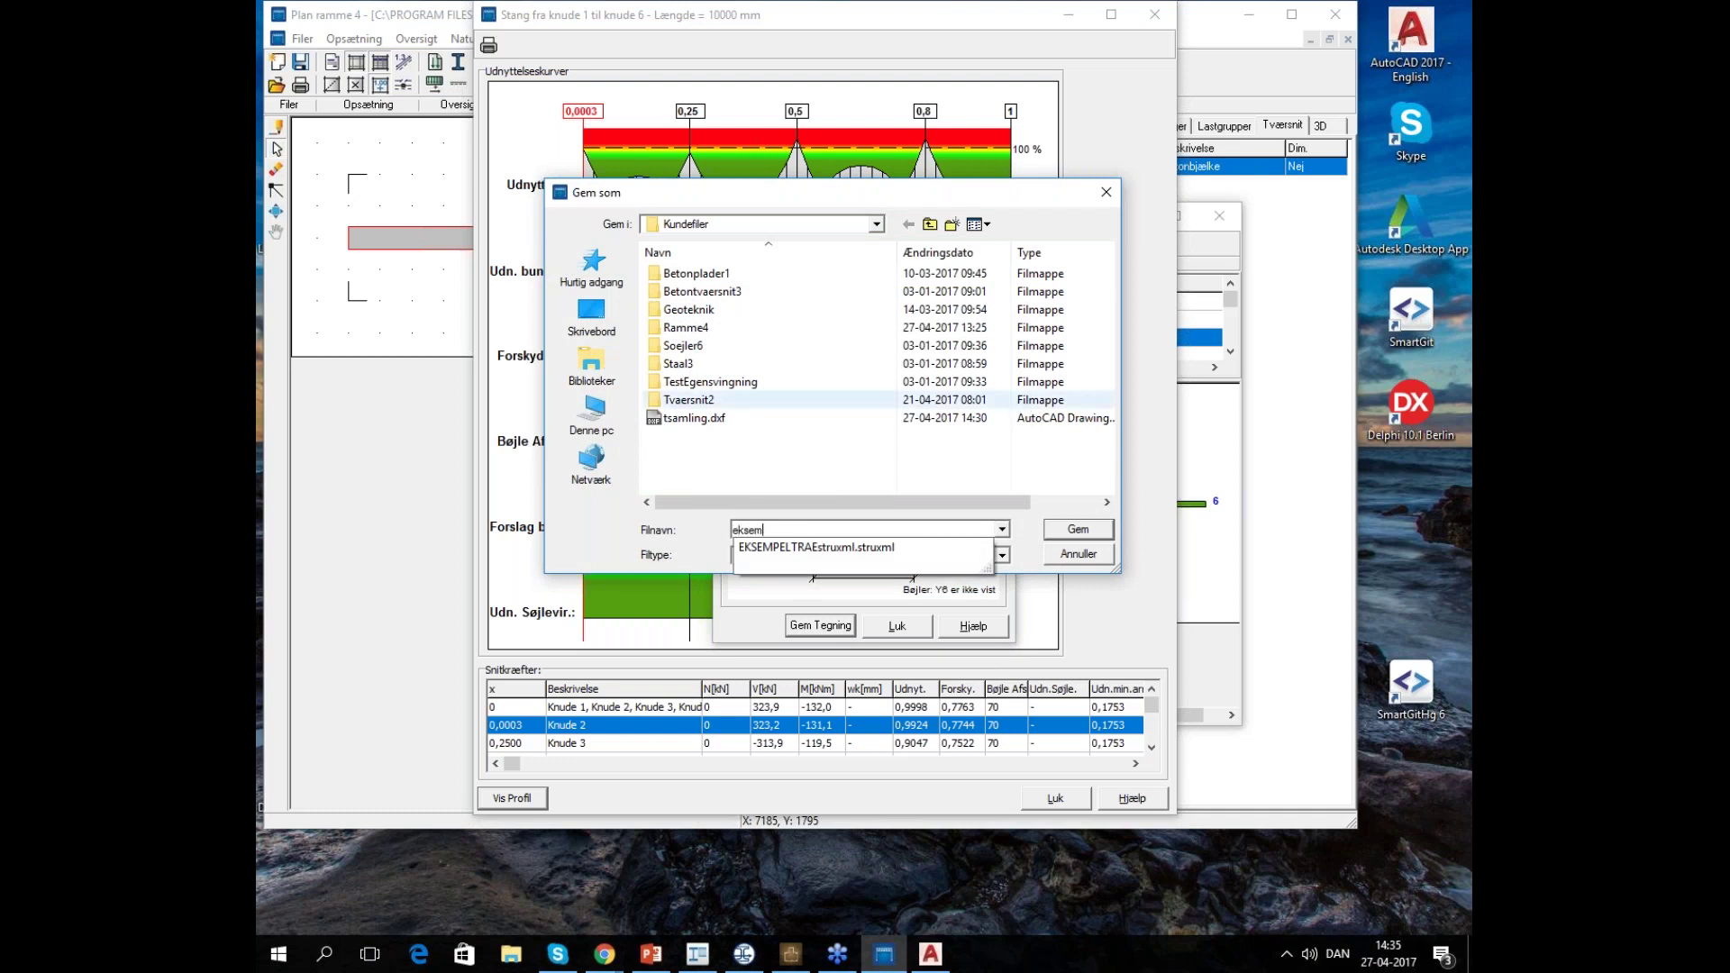
text(pelbeton)
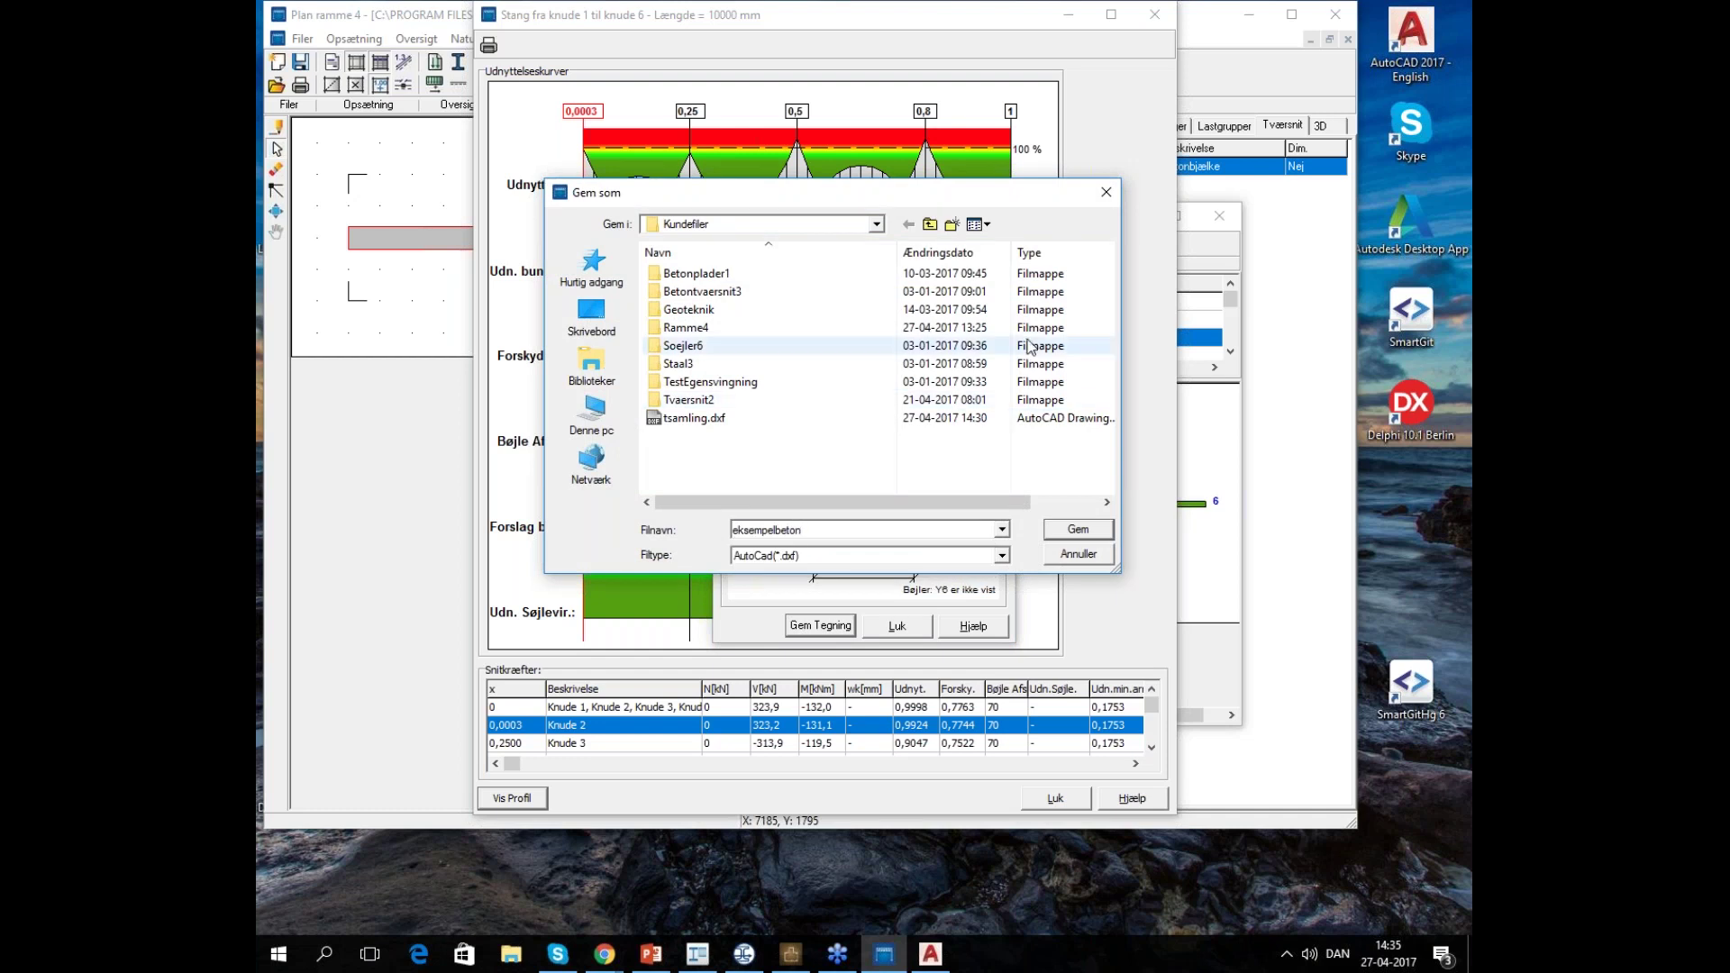
click(1068, 532)
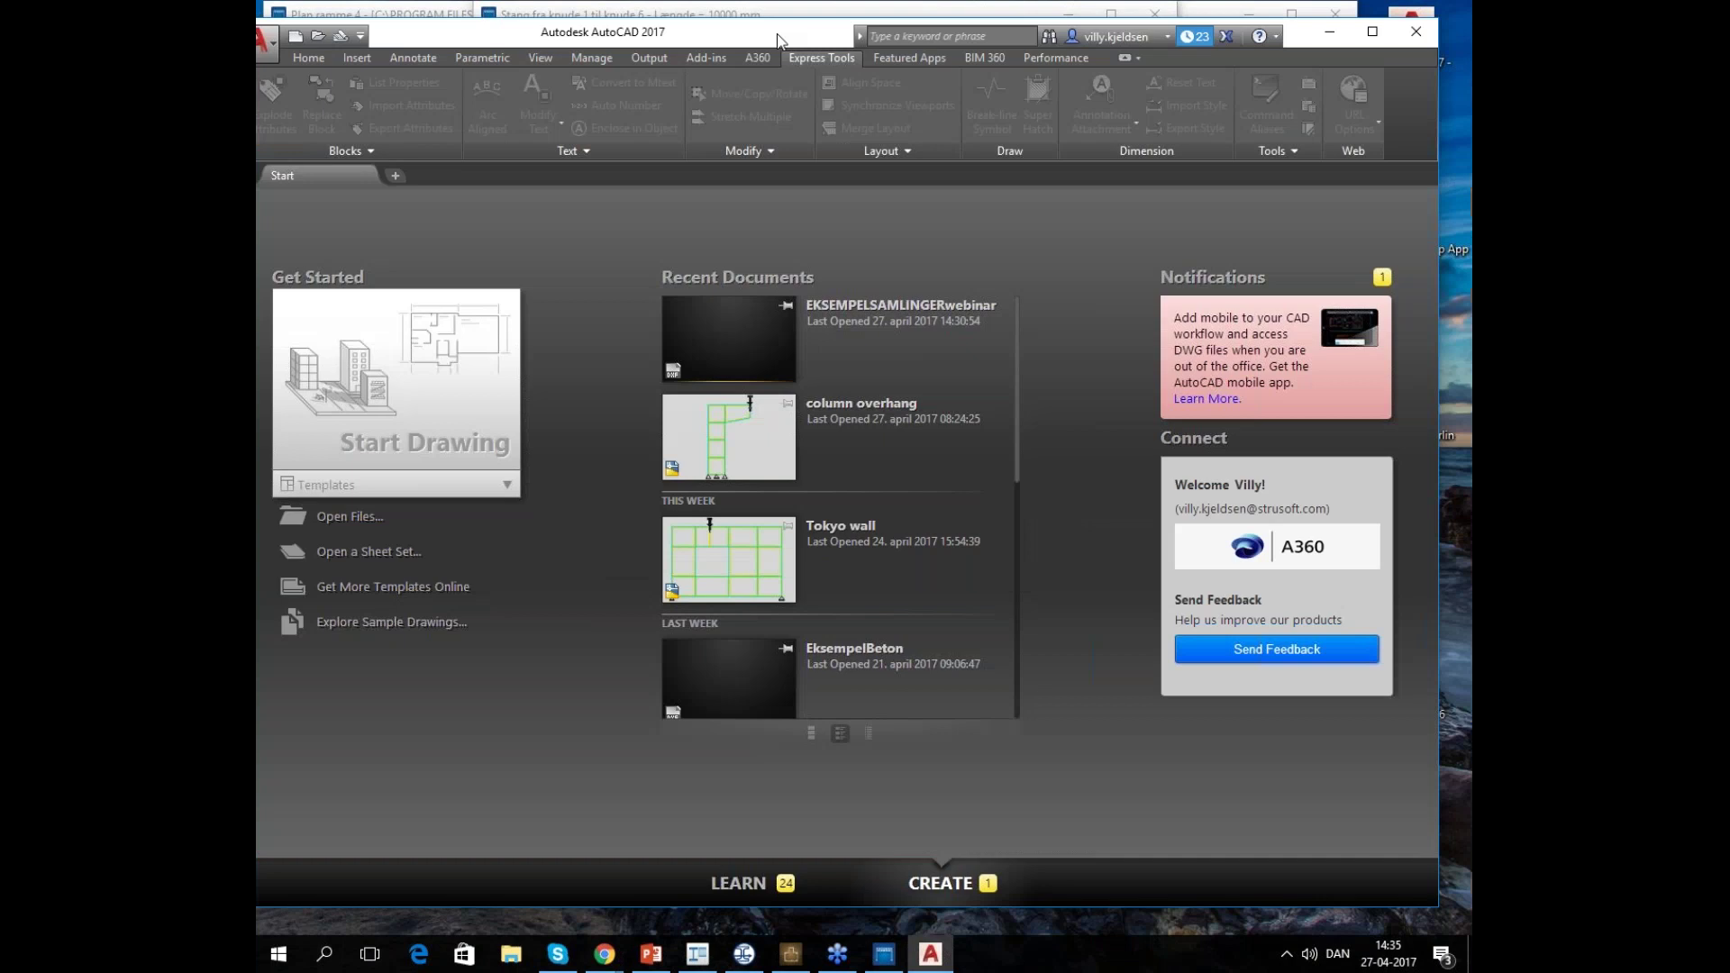
Open the EksempelBeton drawing in AutoCAD, examine its cross-section, notes and stirrup layout, and minimize AutoCAD
click(832, 671)
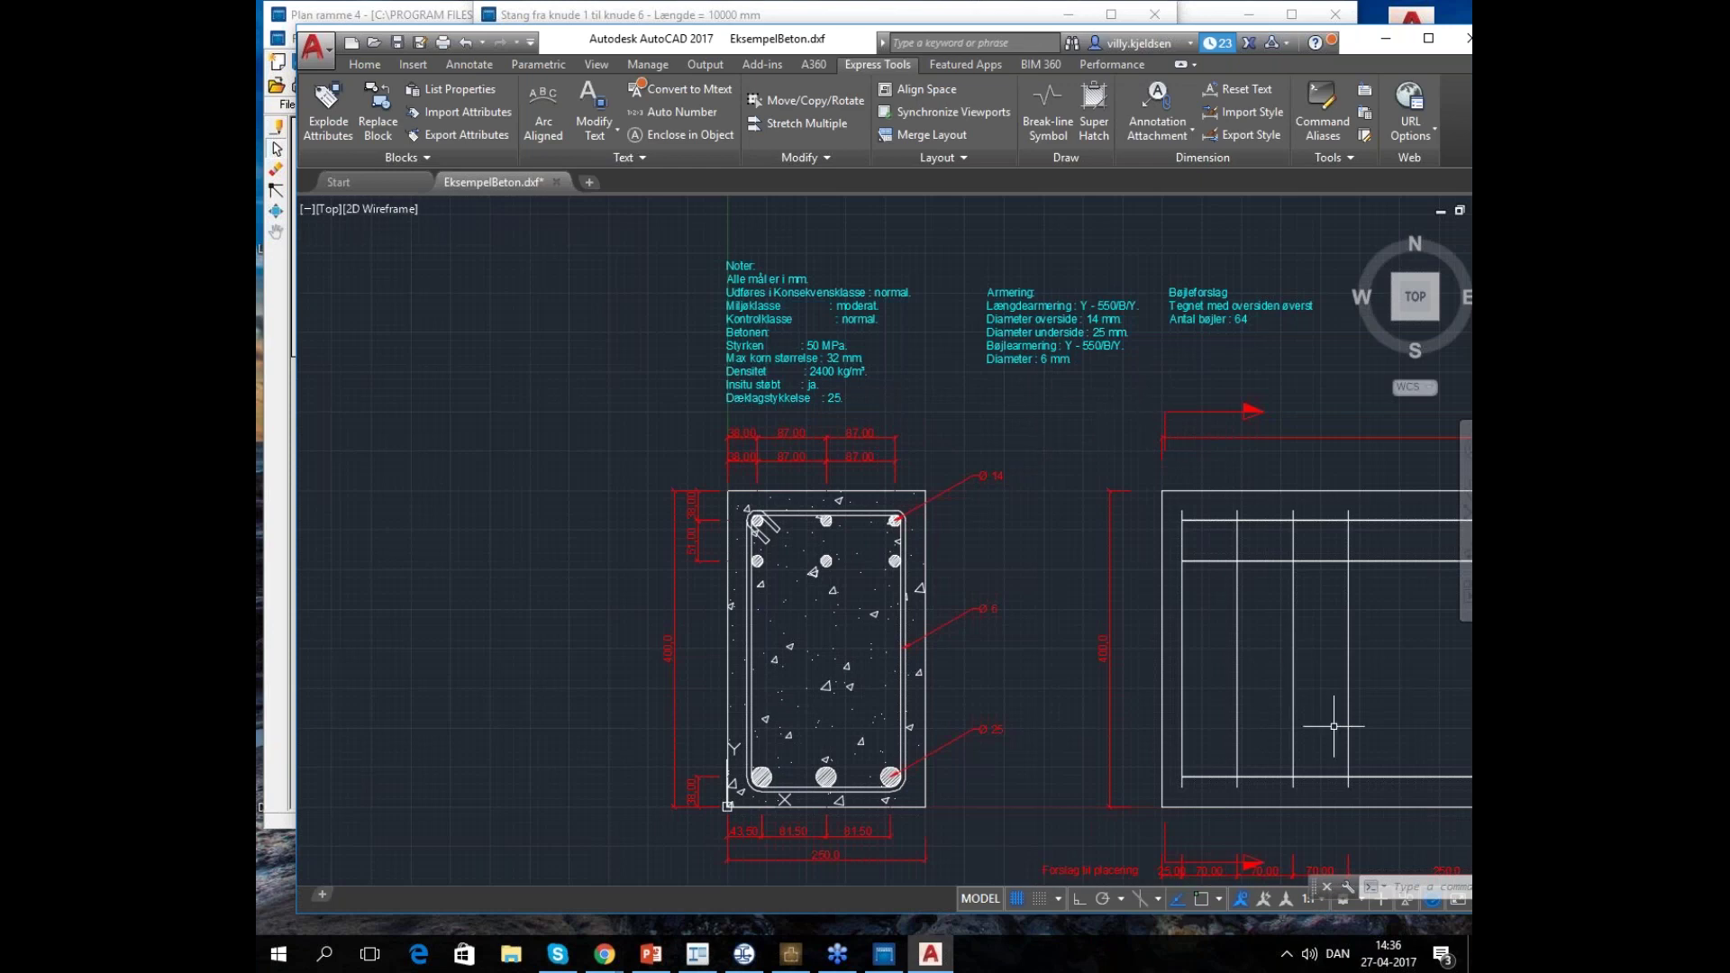
middle_drag(1228, 381, 861, 366)
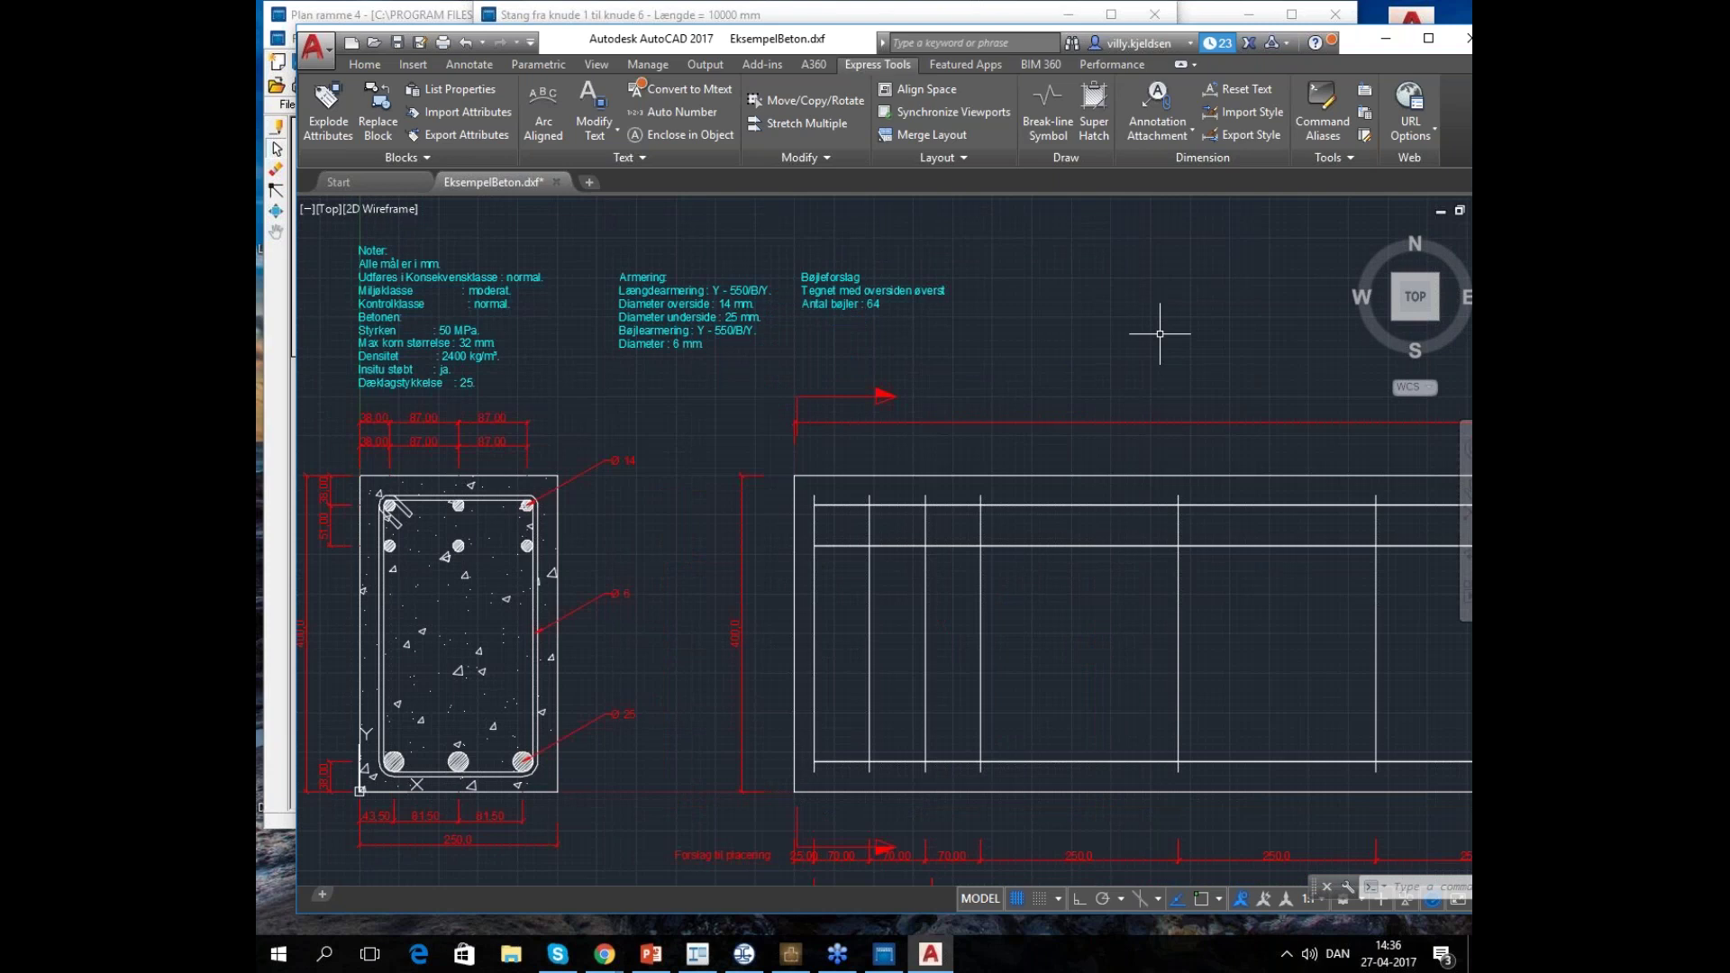
click(1387, 39)
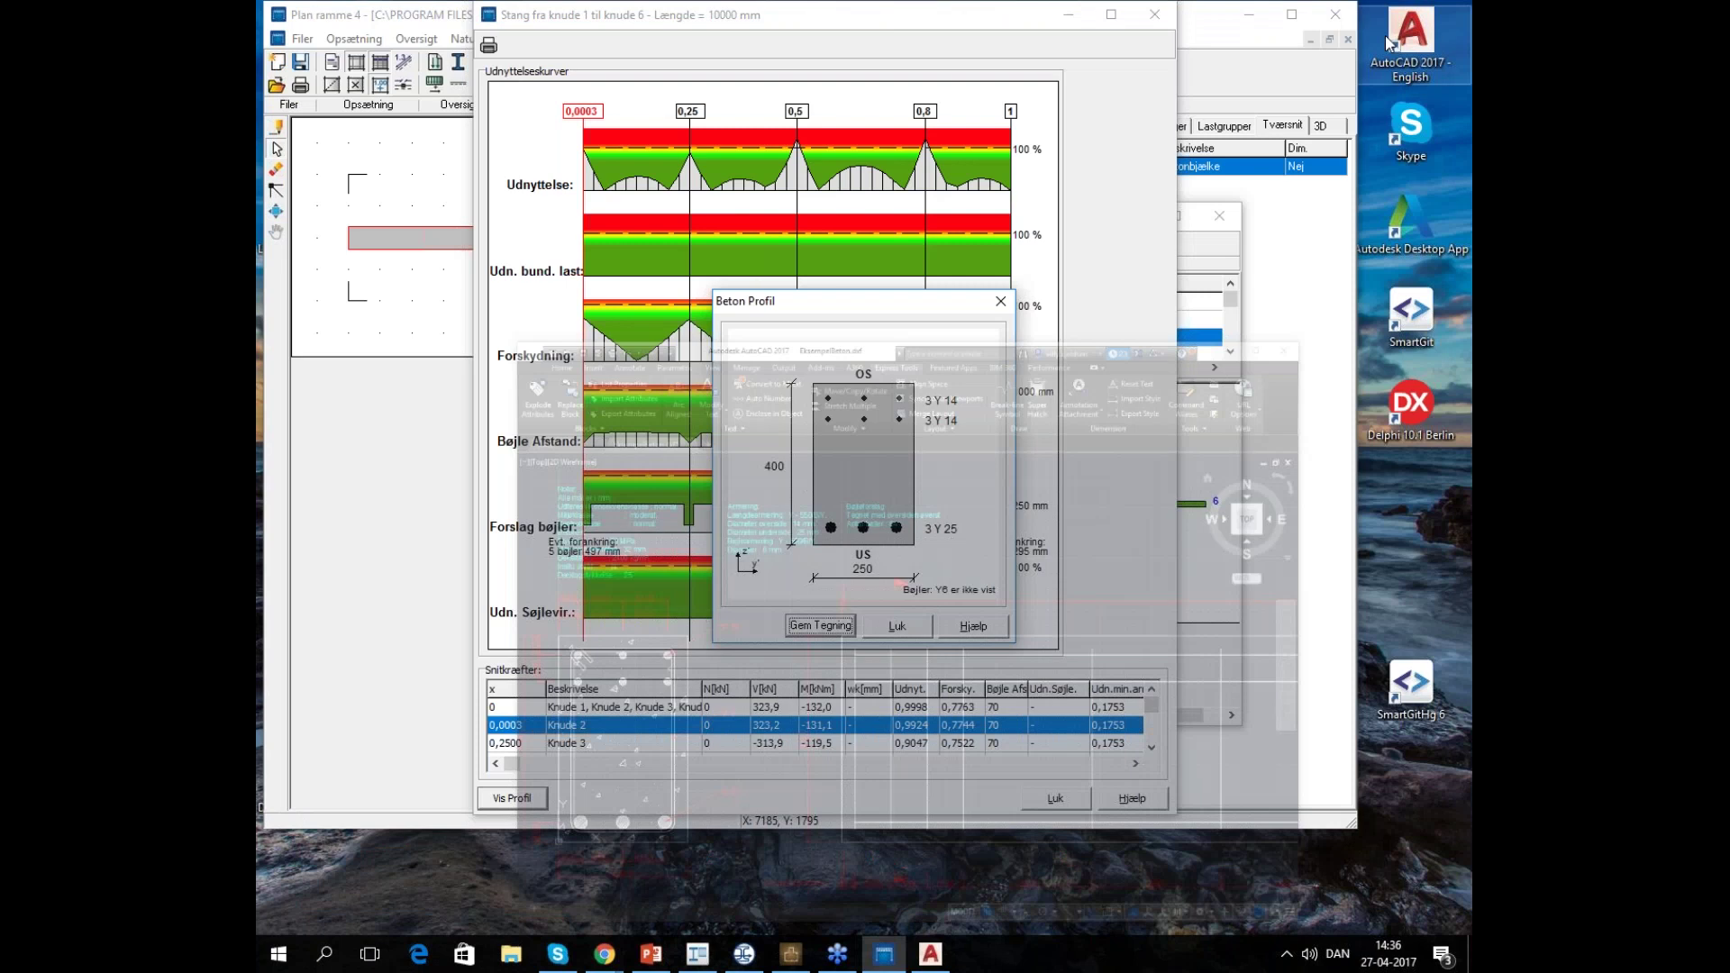
Close the concrete profile and the bar's utilisation curves, then minimize the first-order results to return to the StruSoft Dimension launcher
click(896, 626)
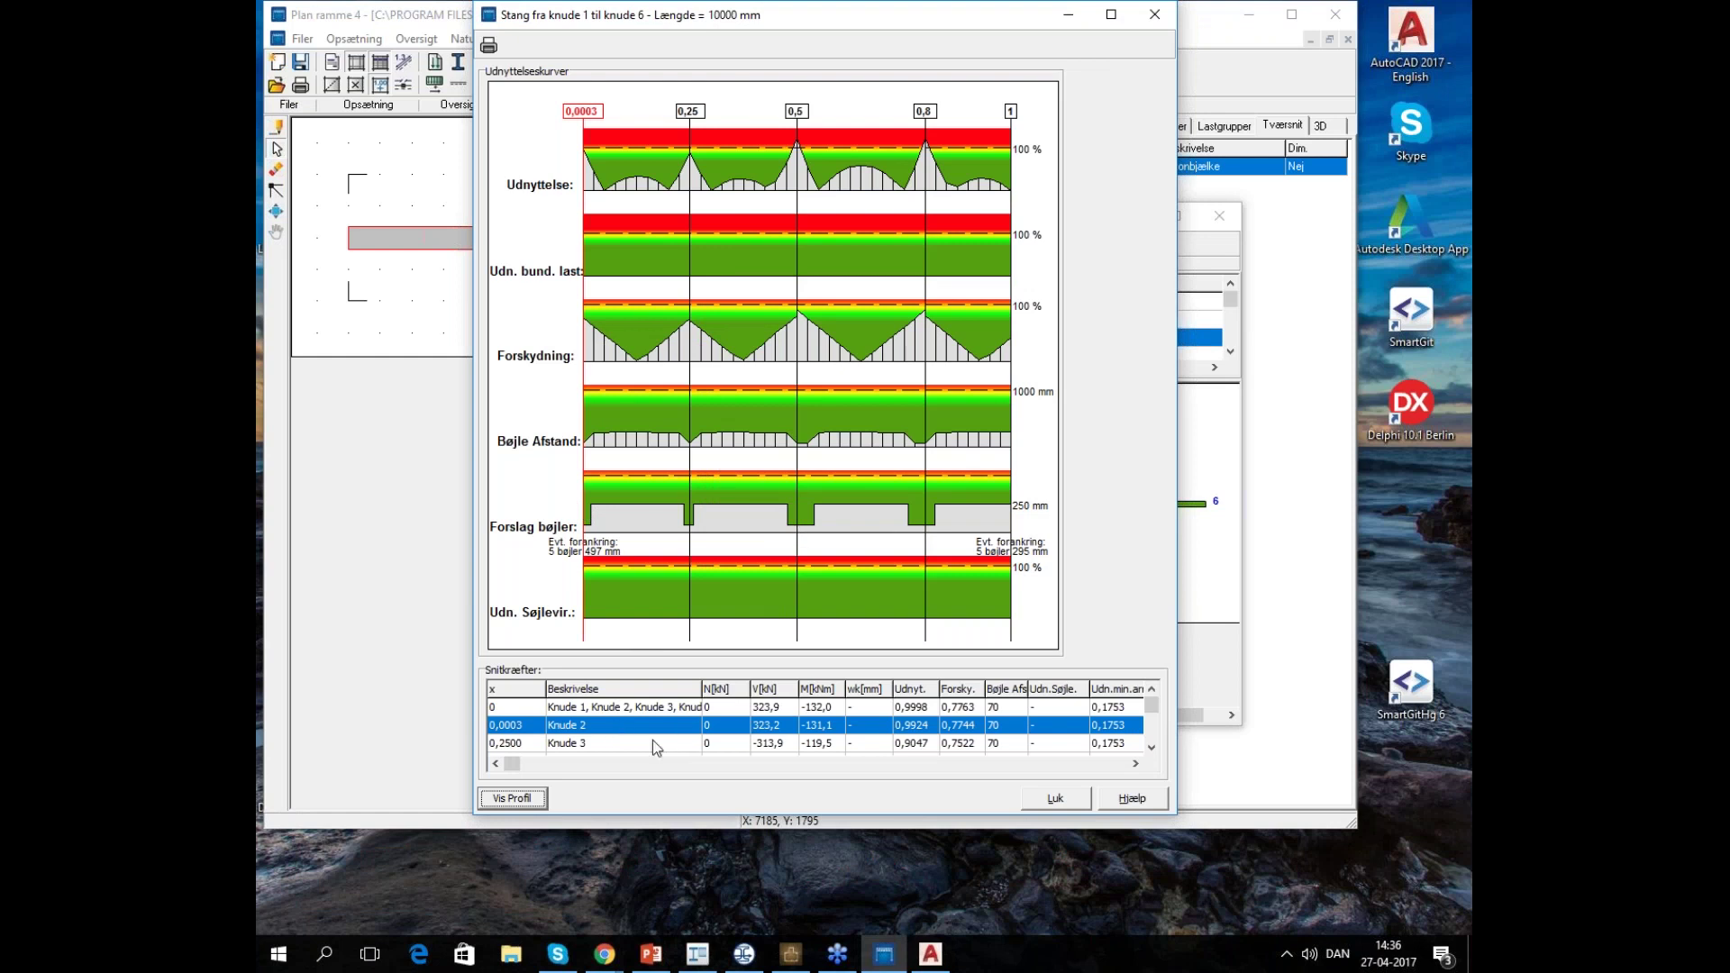
click(1058, 804)
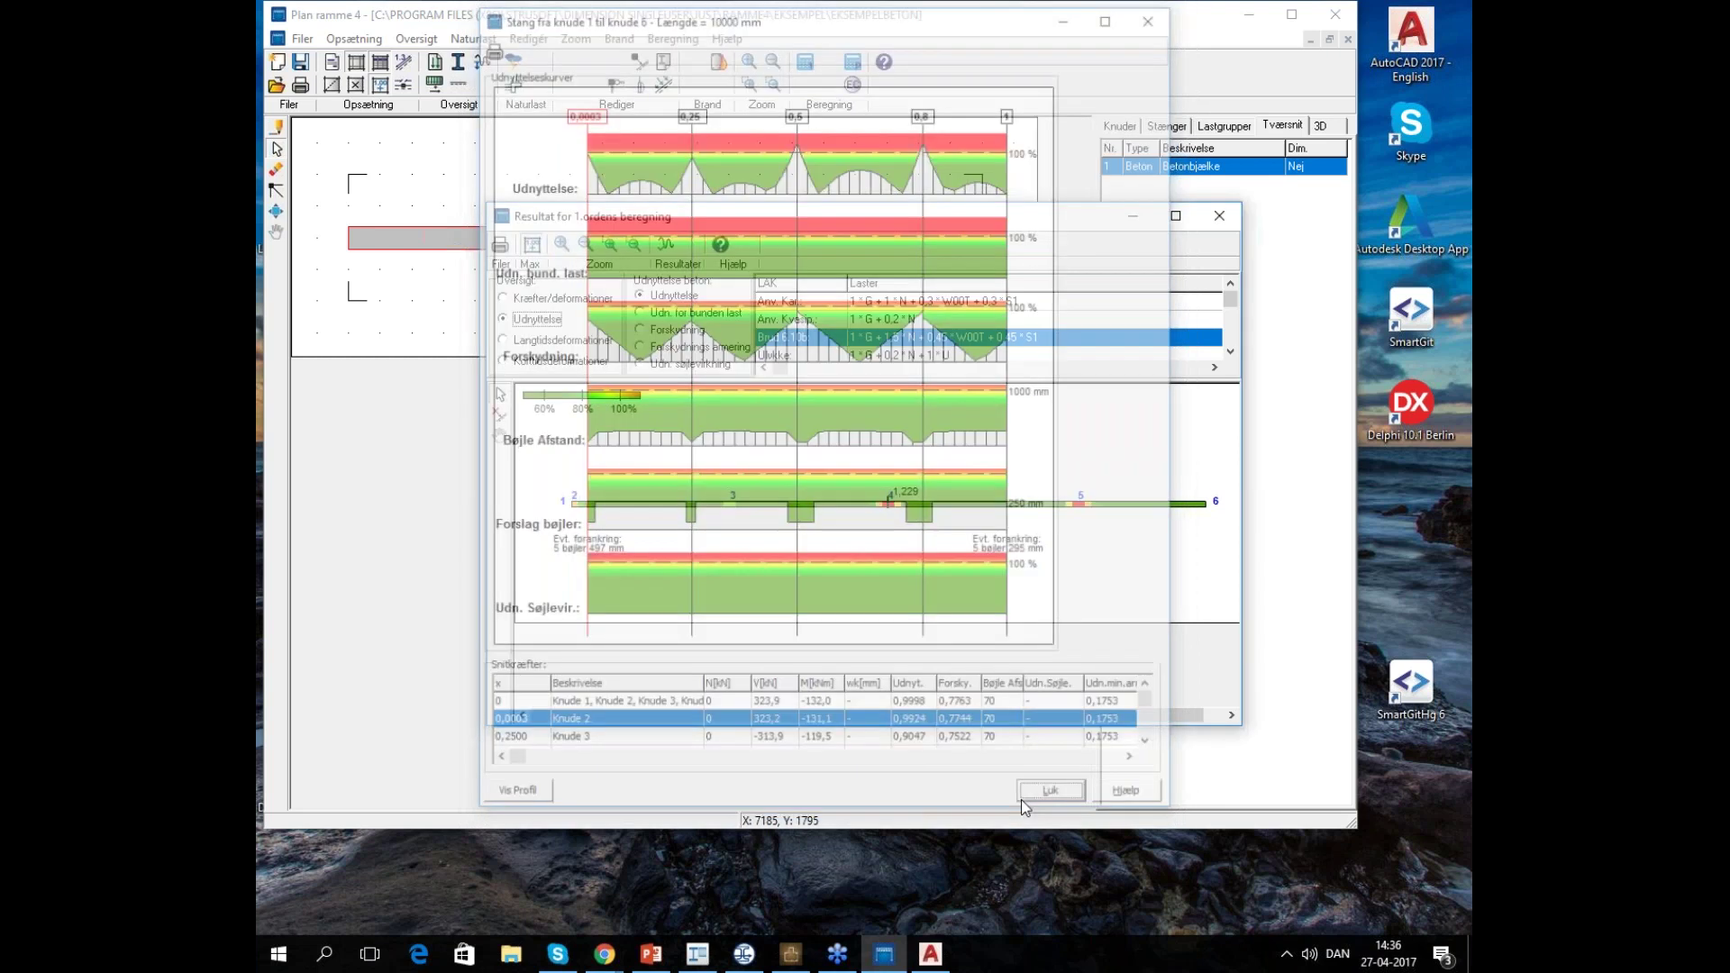
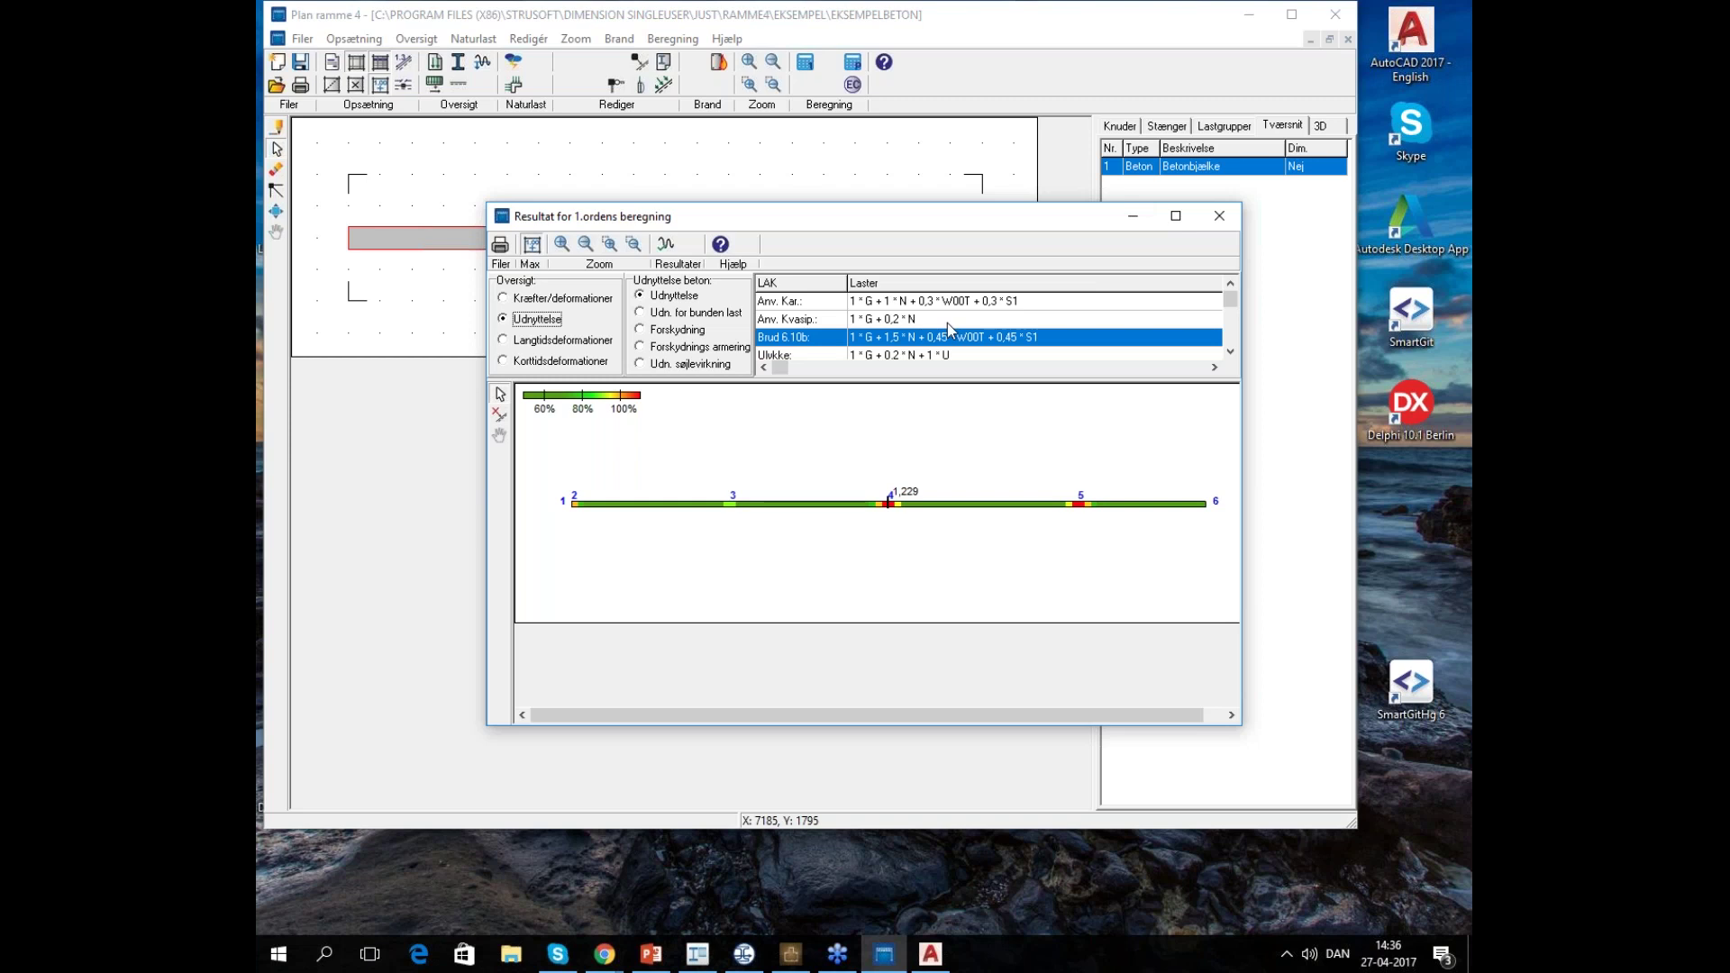
click(1133, 217)
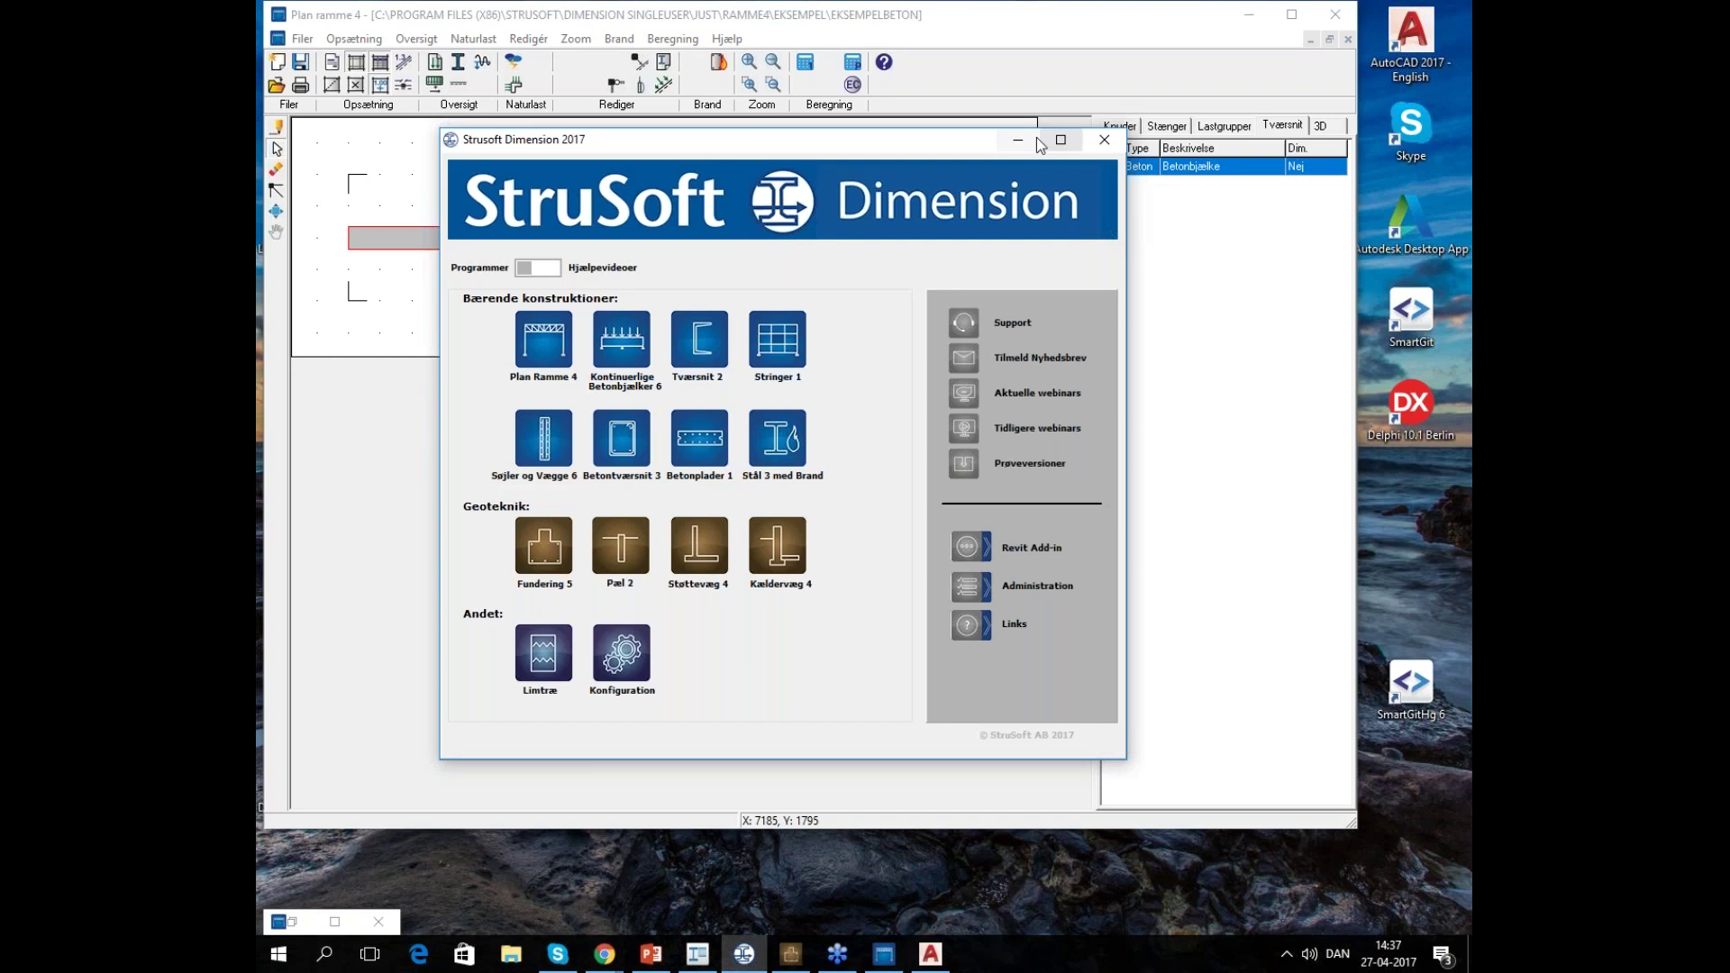
Close the minimized results window, clear Plan ramme 4 from view, and launch the Limtræ program from the StruSoft Dimension launcher
click(1259, 25)
click(382, 920)
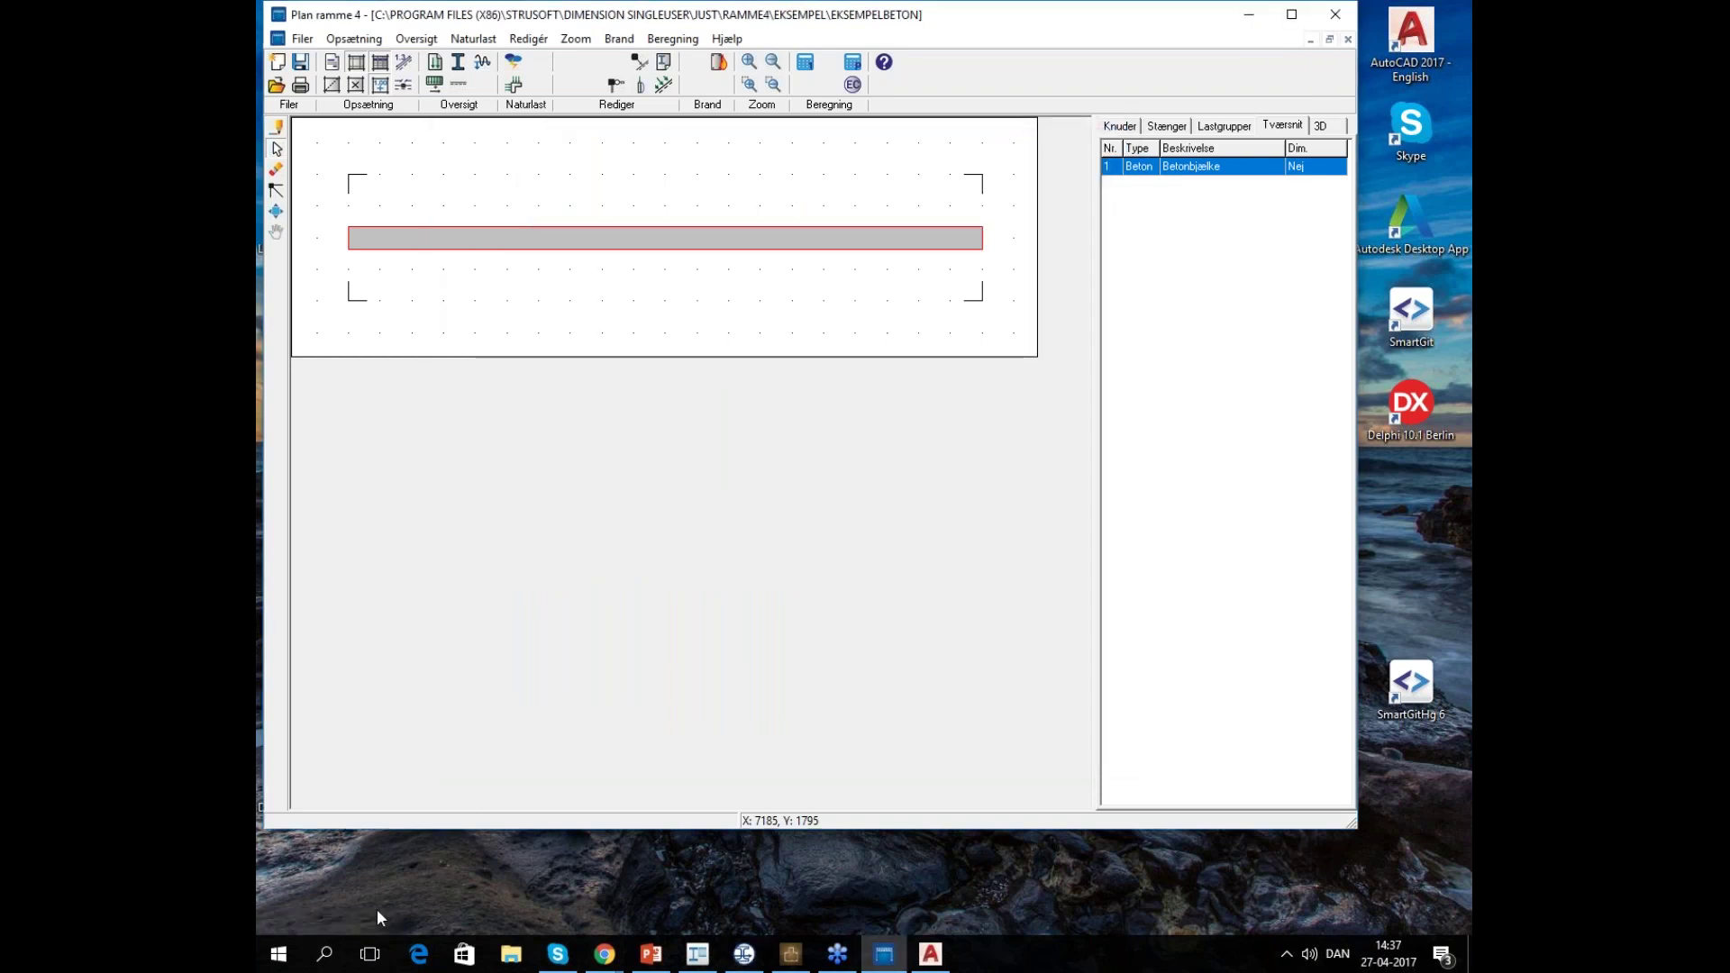
click(1335, 14)
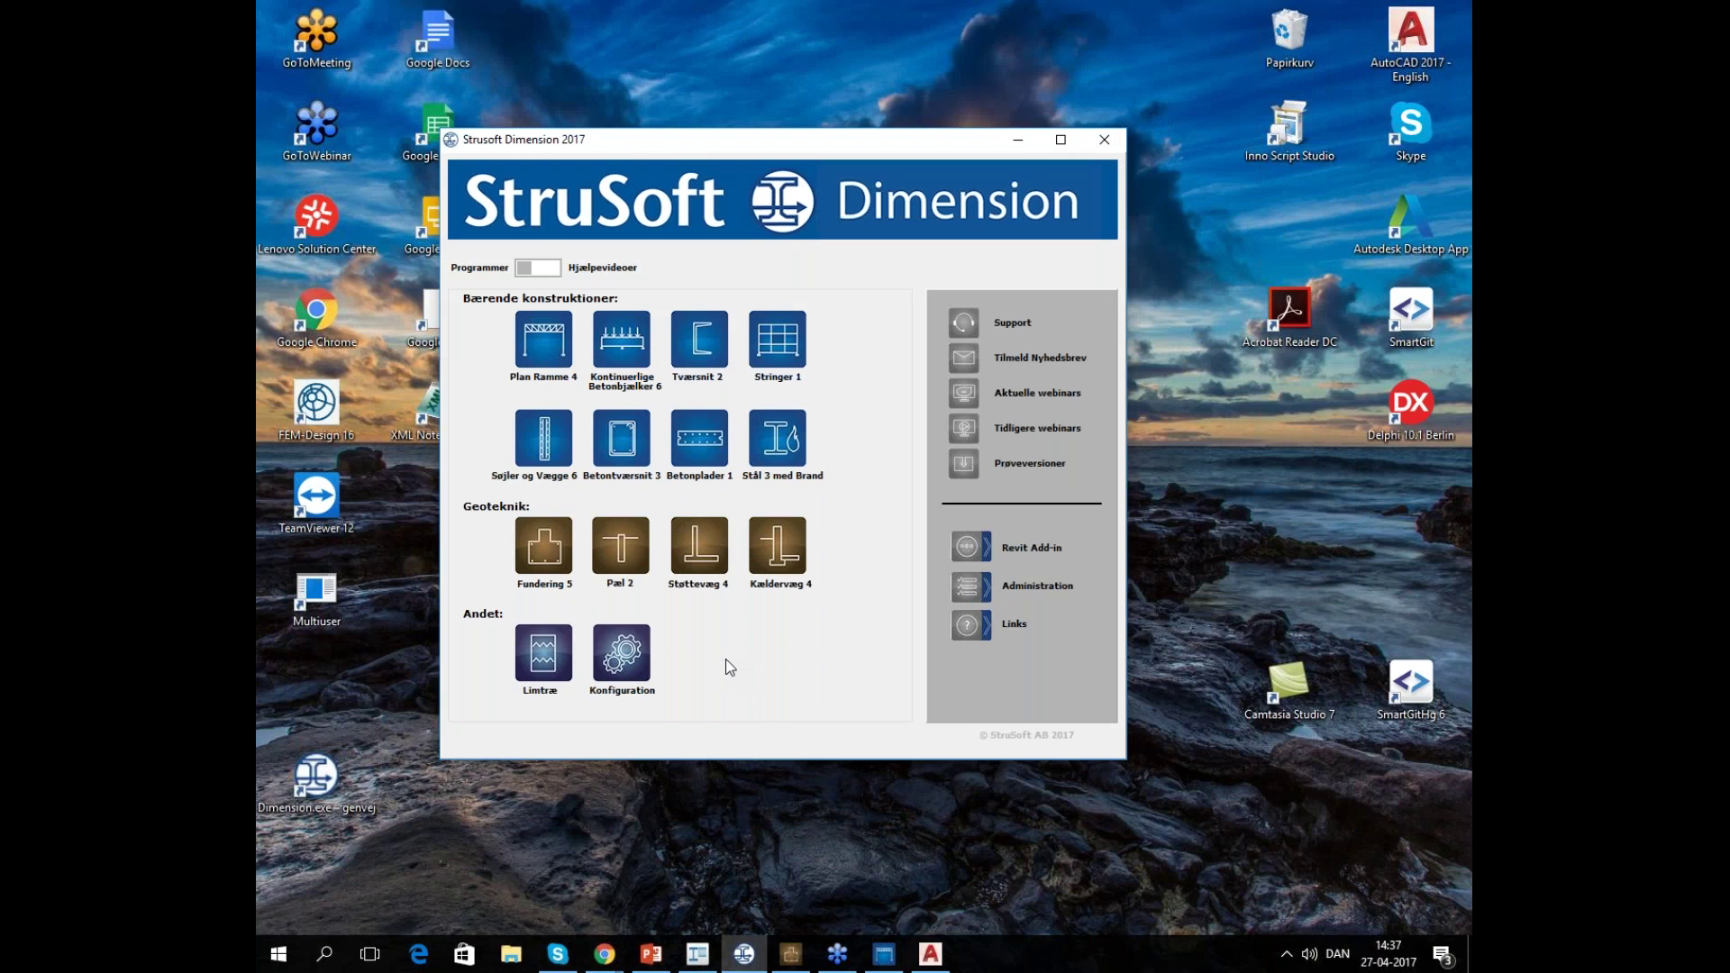
click(566, 662)
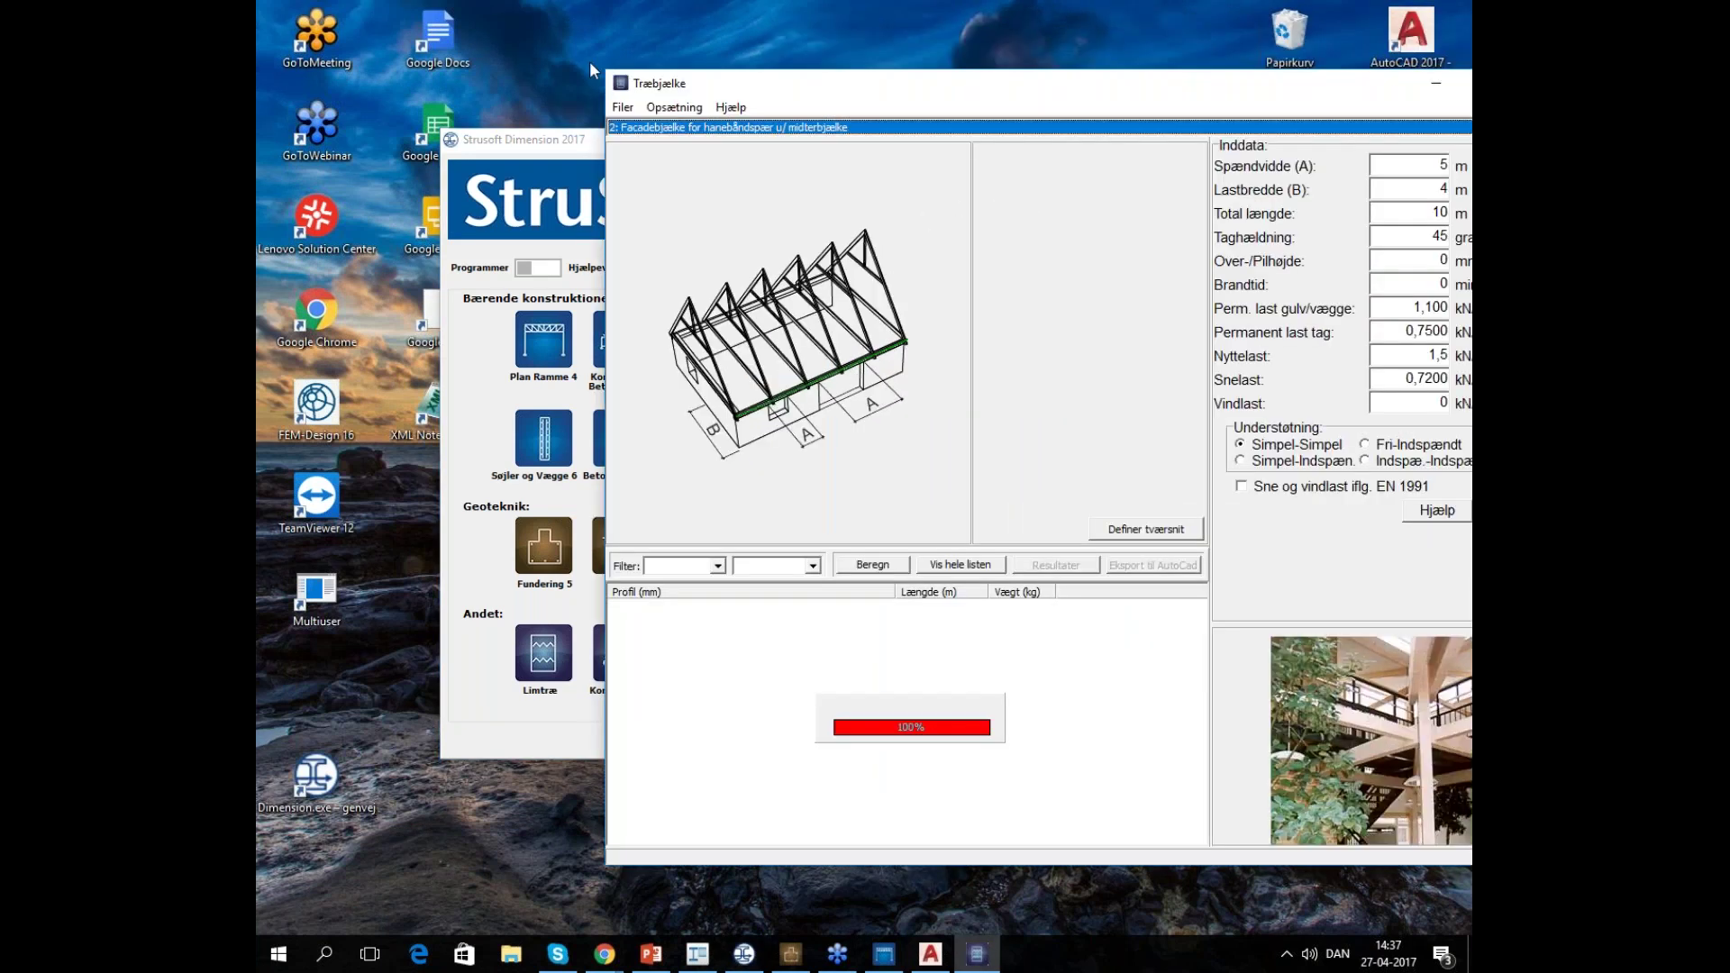
View the list of timber classes in the Træbjælke material settings and leave the settings without changes
click(668, 107)
click(735, 154)
drag(622, 14, 827, 104)
click(570, 120)
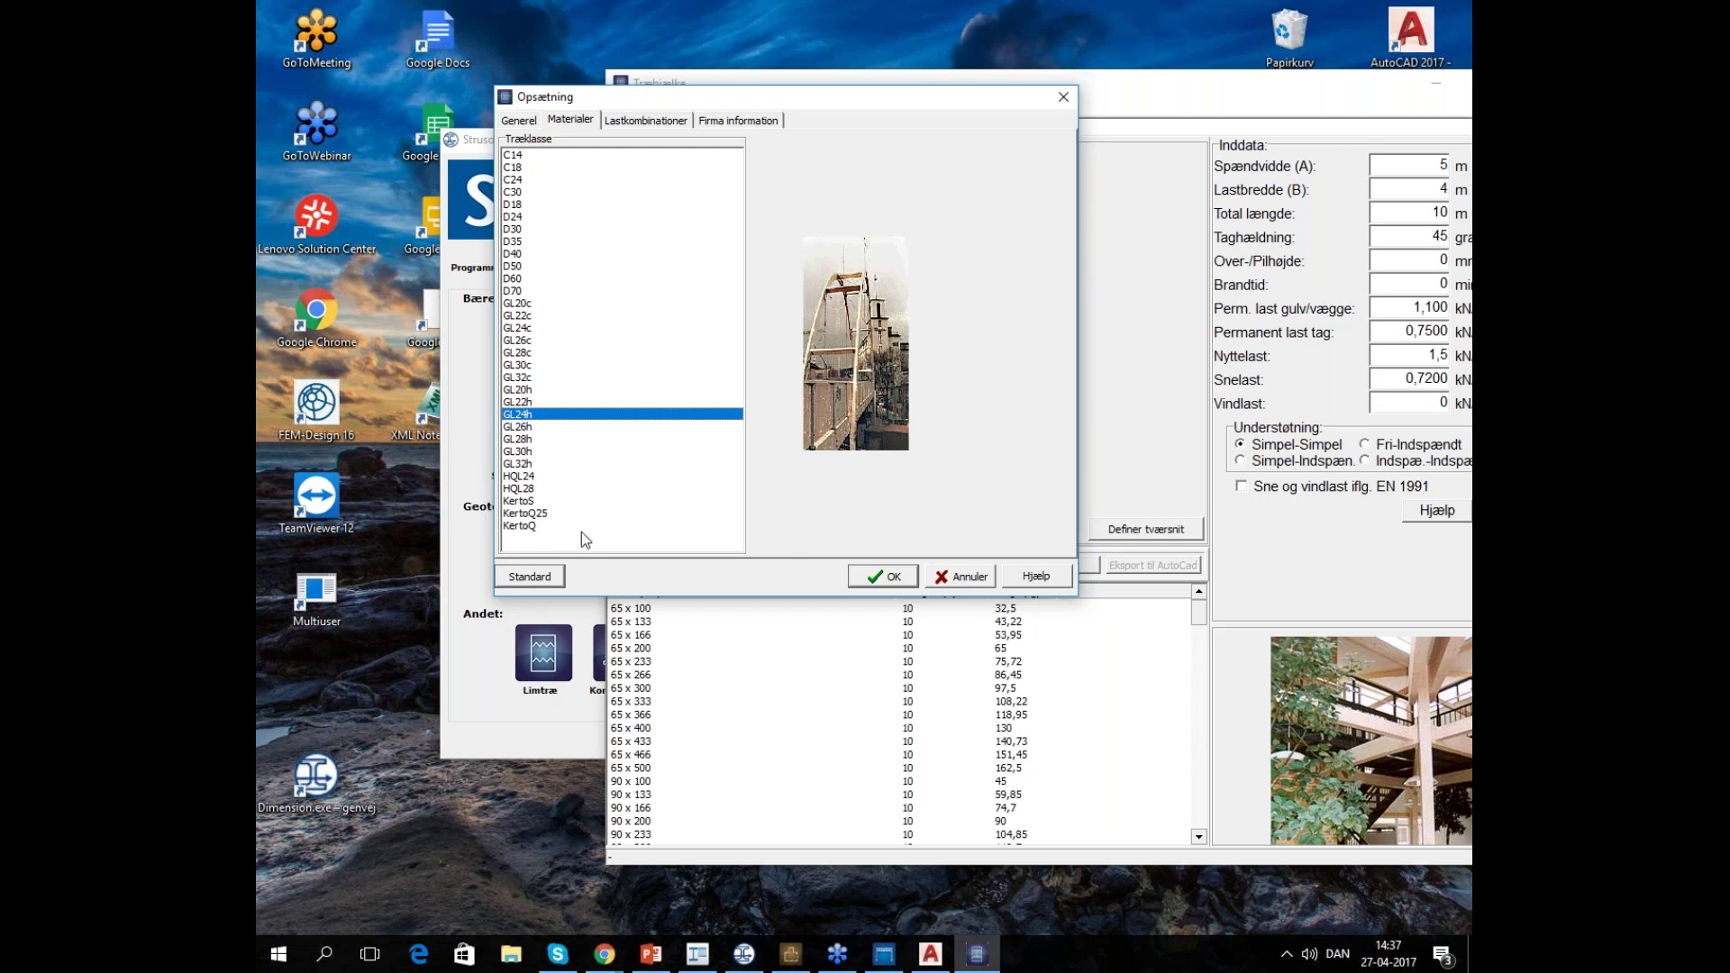
click(973, 579)
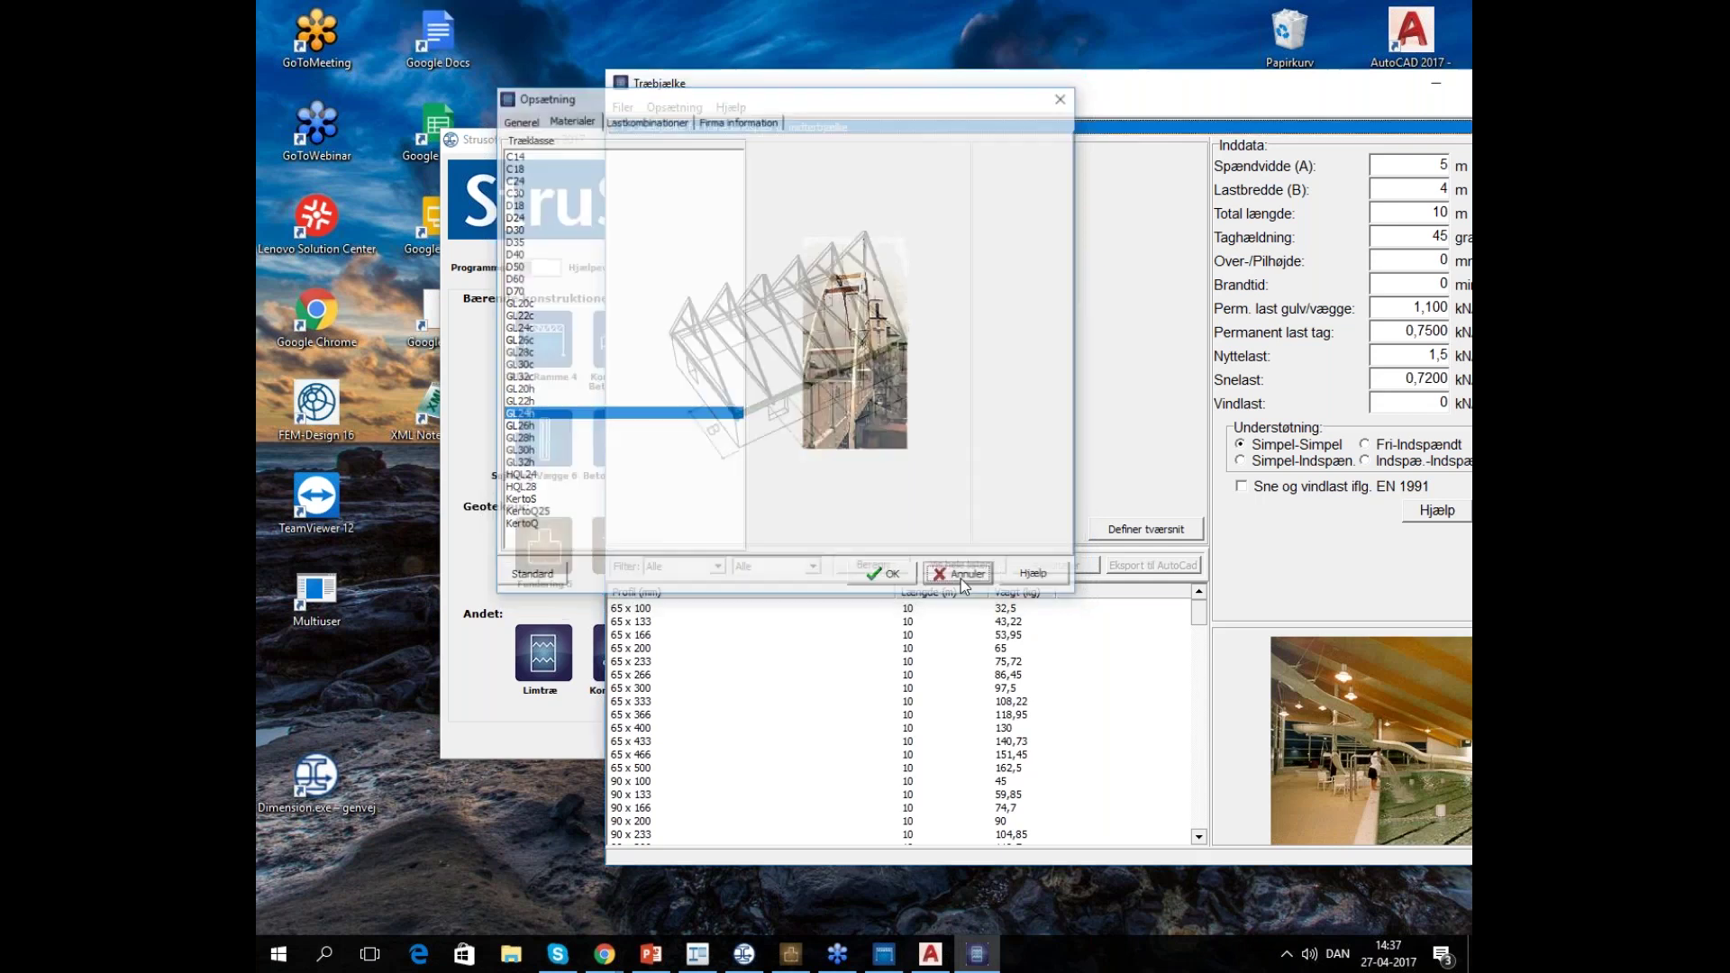
Bring the whole Træbjælke window into view and close the program without saving
drag(1325, 95, 1085, 134)
click(1293, 129)
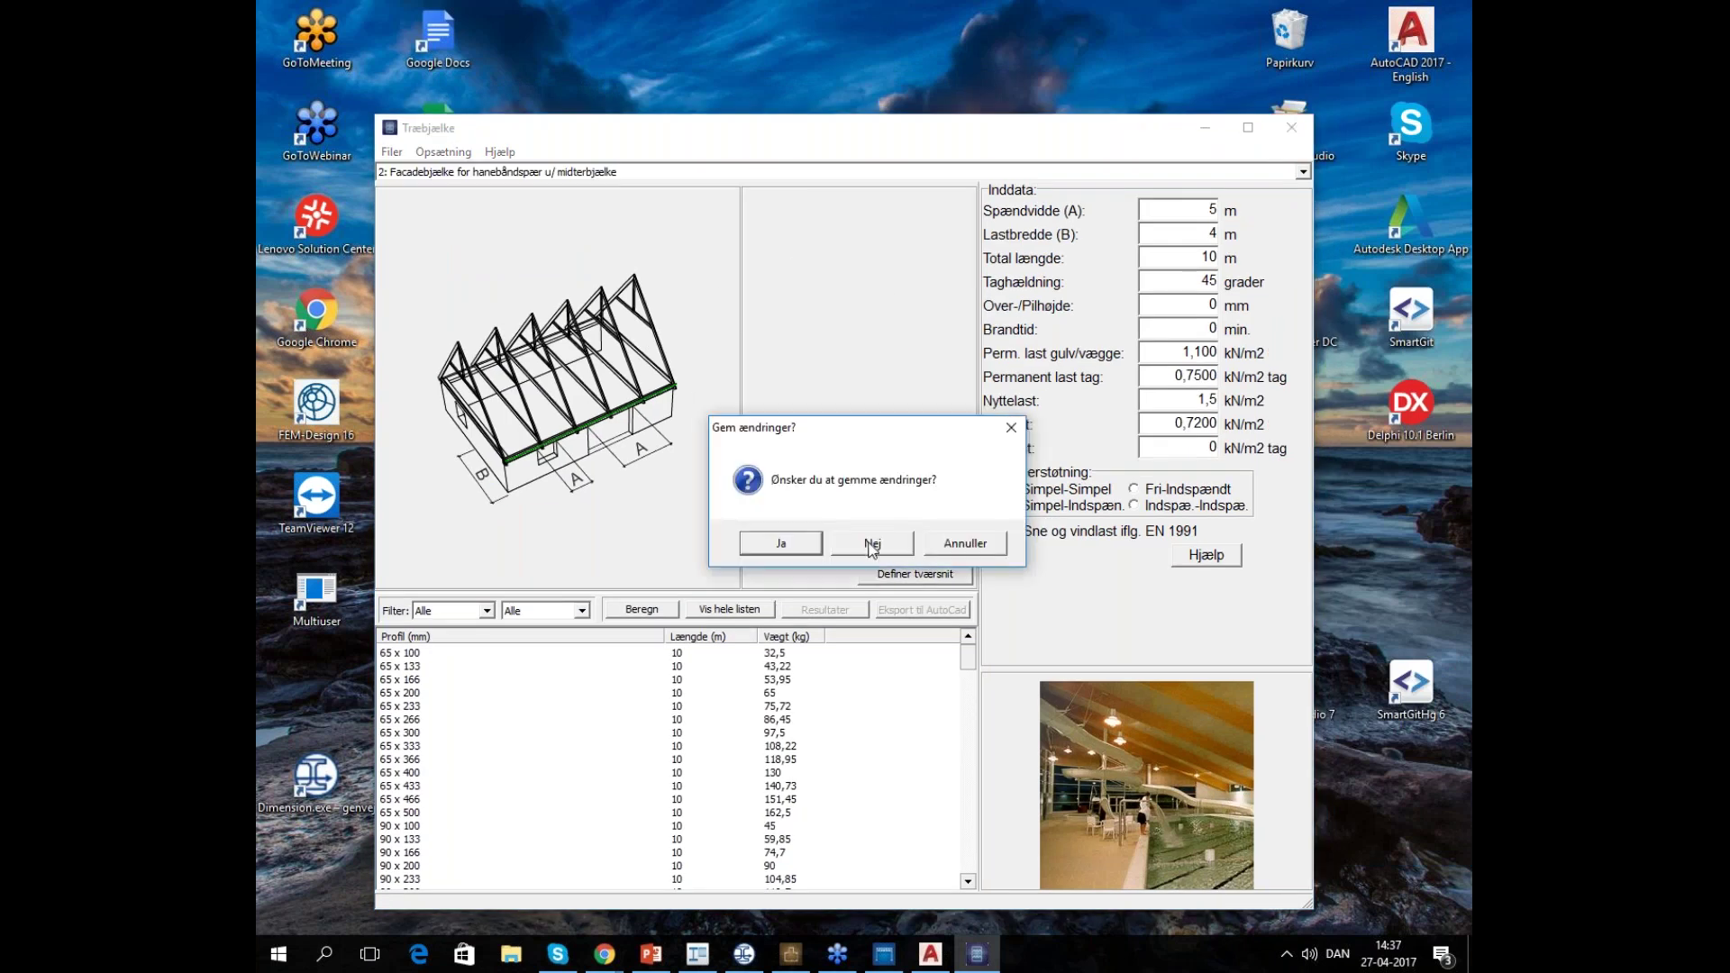
click(872, 540)
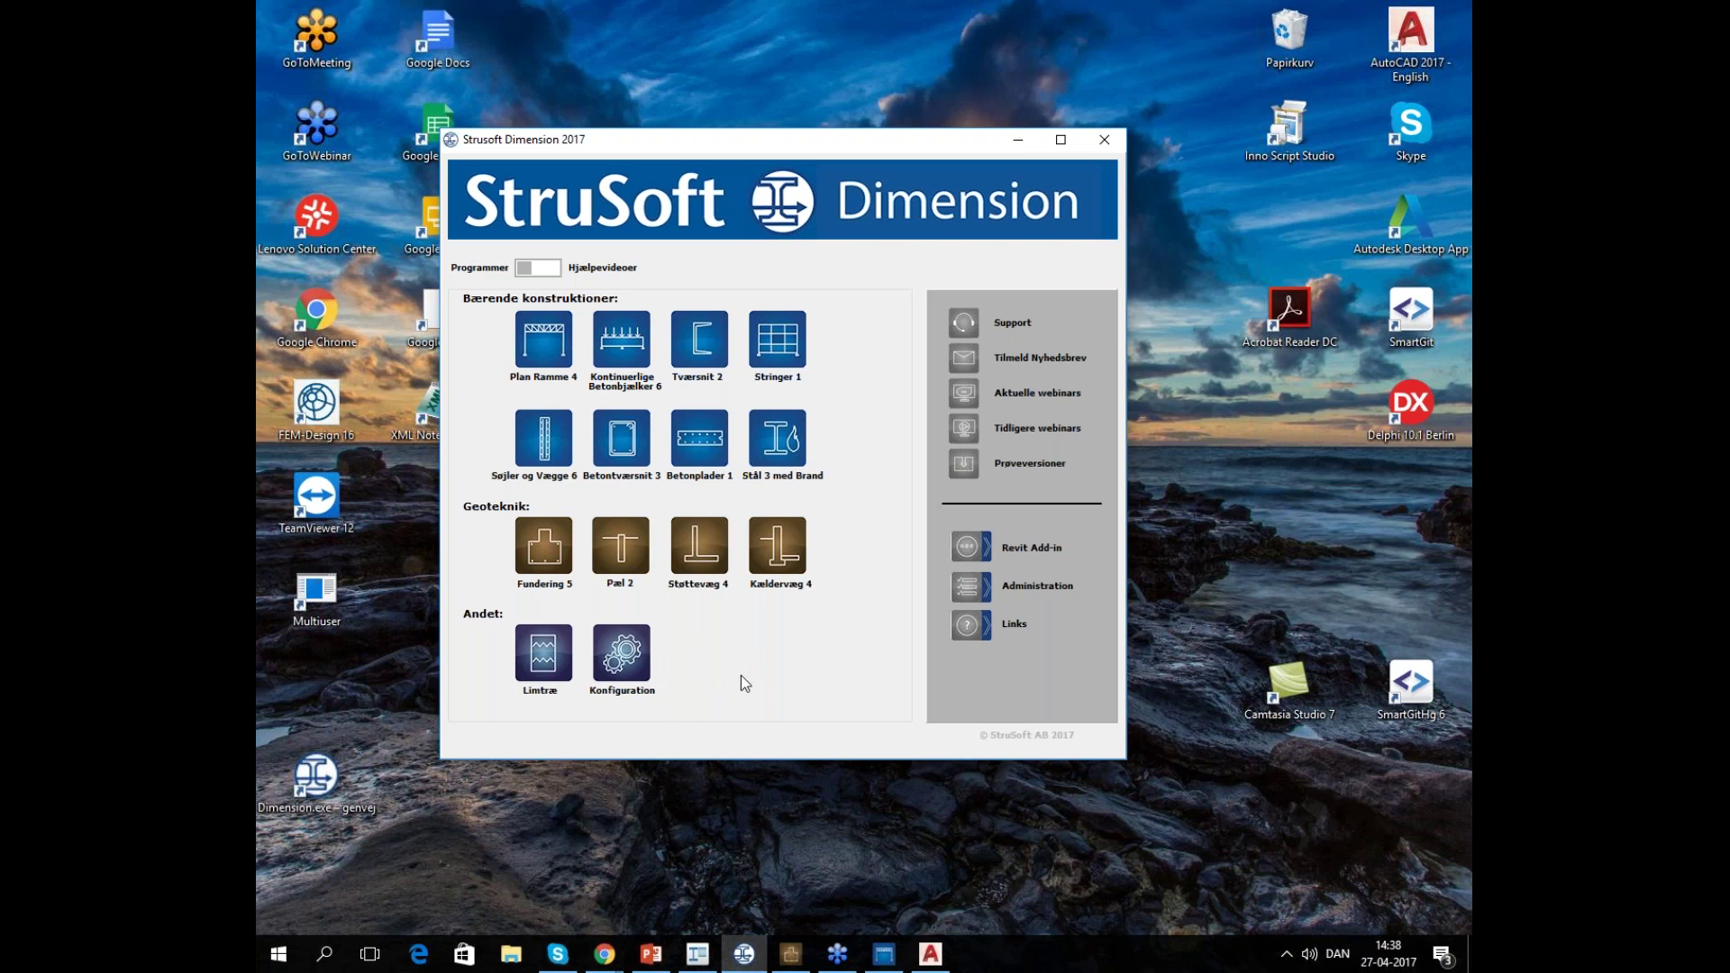
Show the launcher's help videos (Hjælpevideoer), close the launcher, and switch back to Plan ramme 4
click(538, 268)
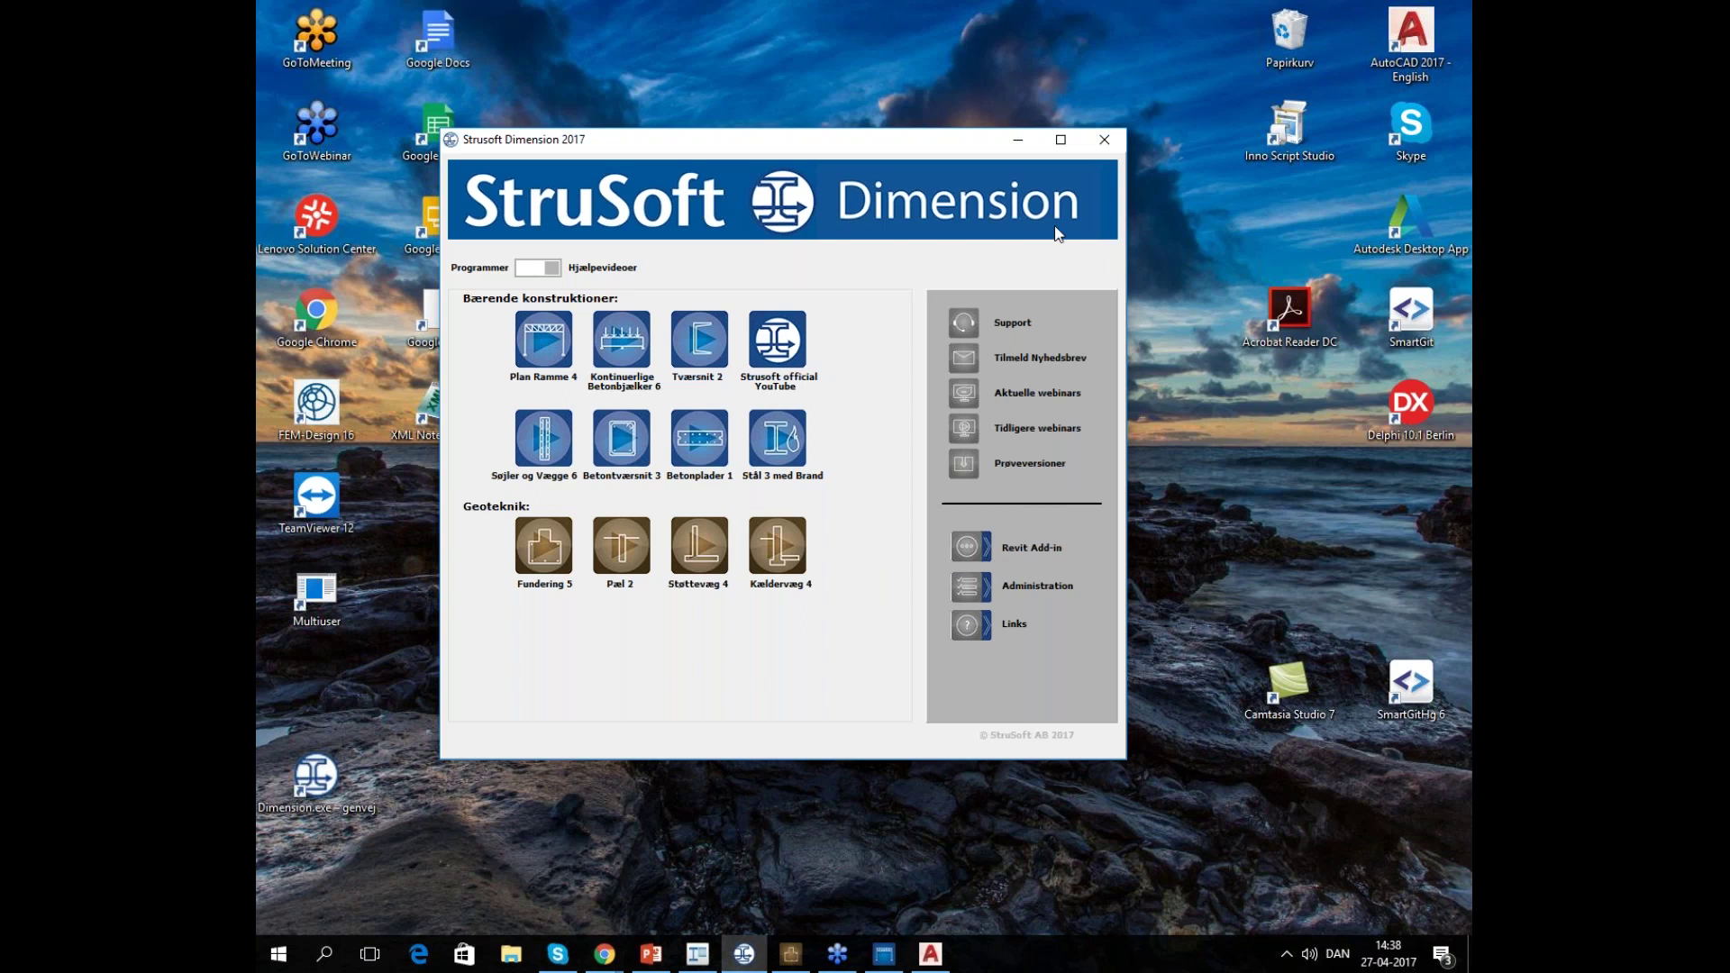
click(1106, 137)
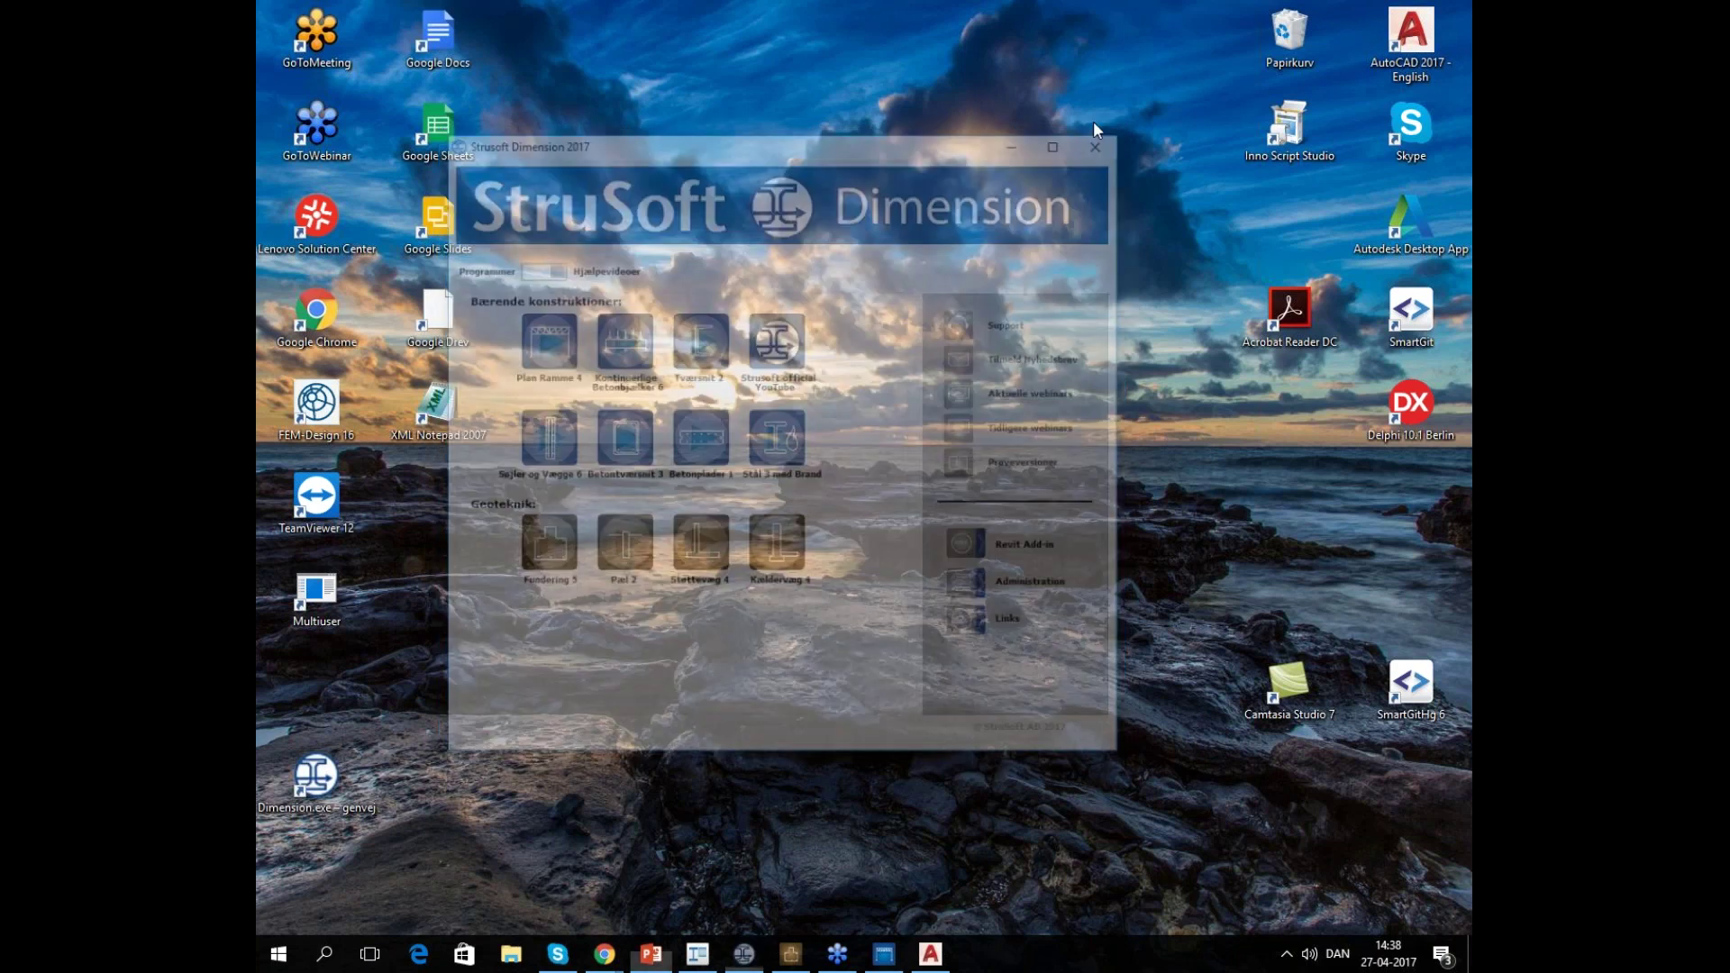
click(836, 960)
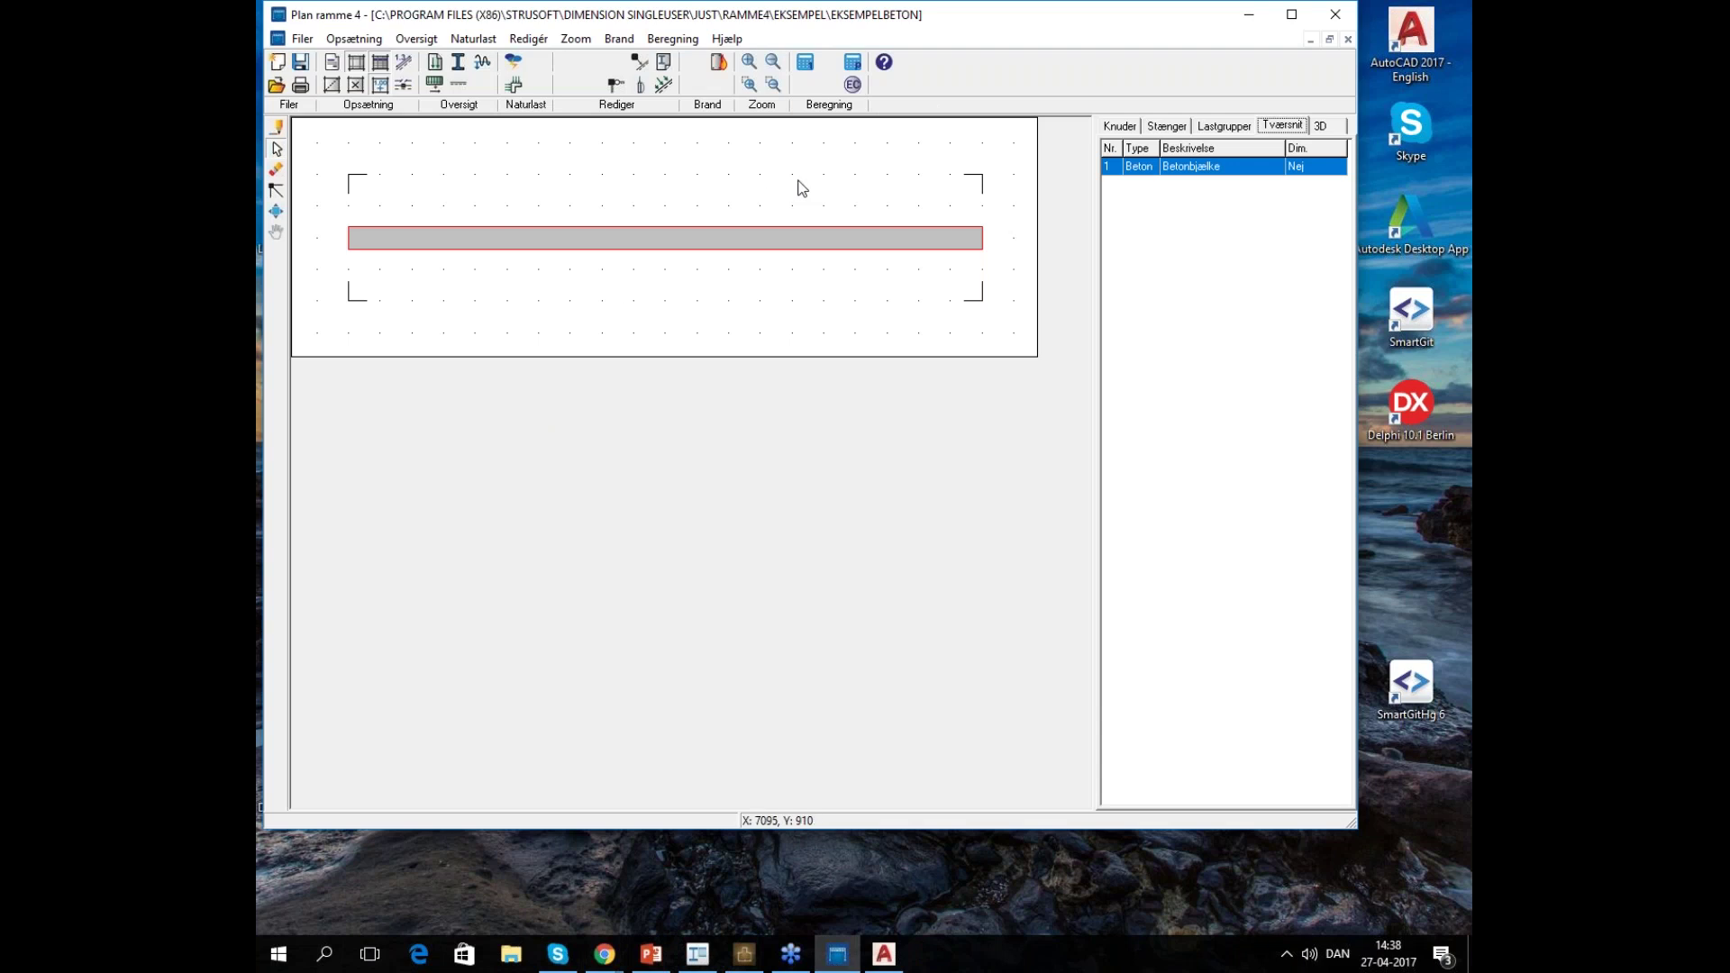
Open the recent case EKSEMPELTRAE.RM4, discarding changes to the concrete beam case
click(305, 36)
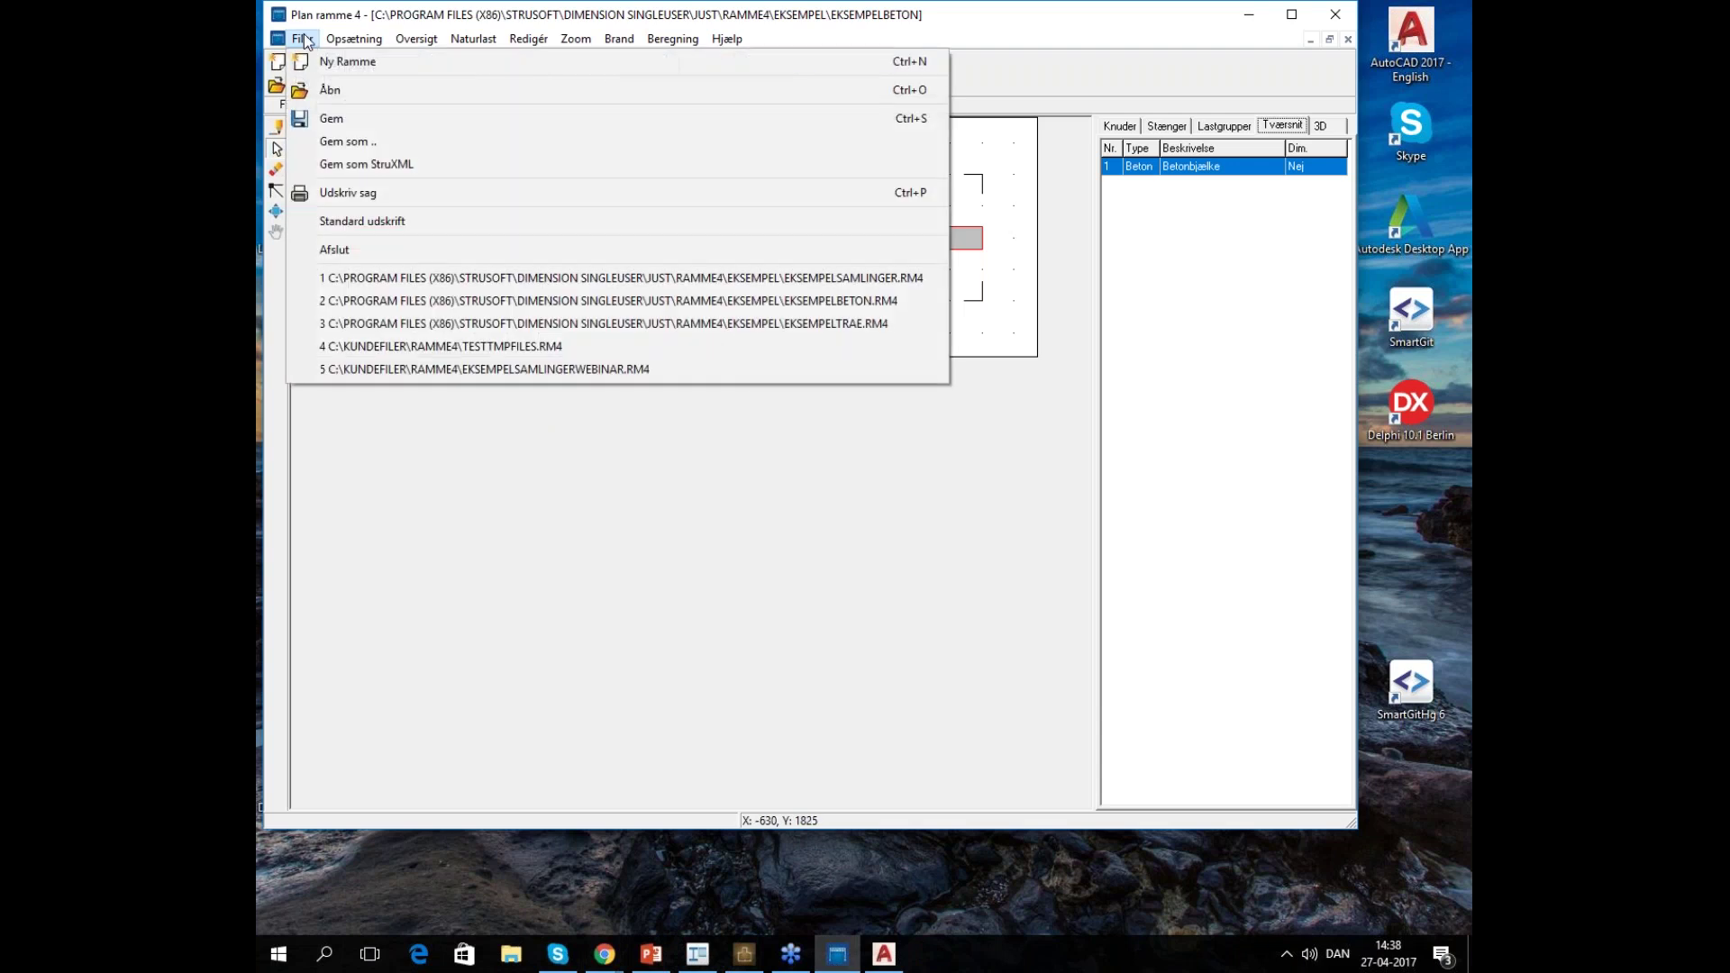
click(841, 323)
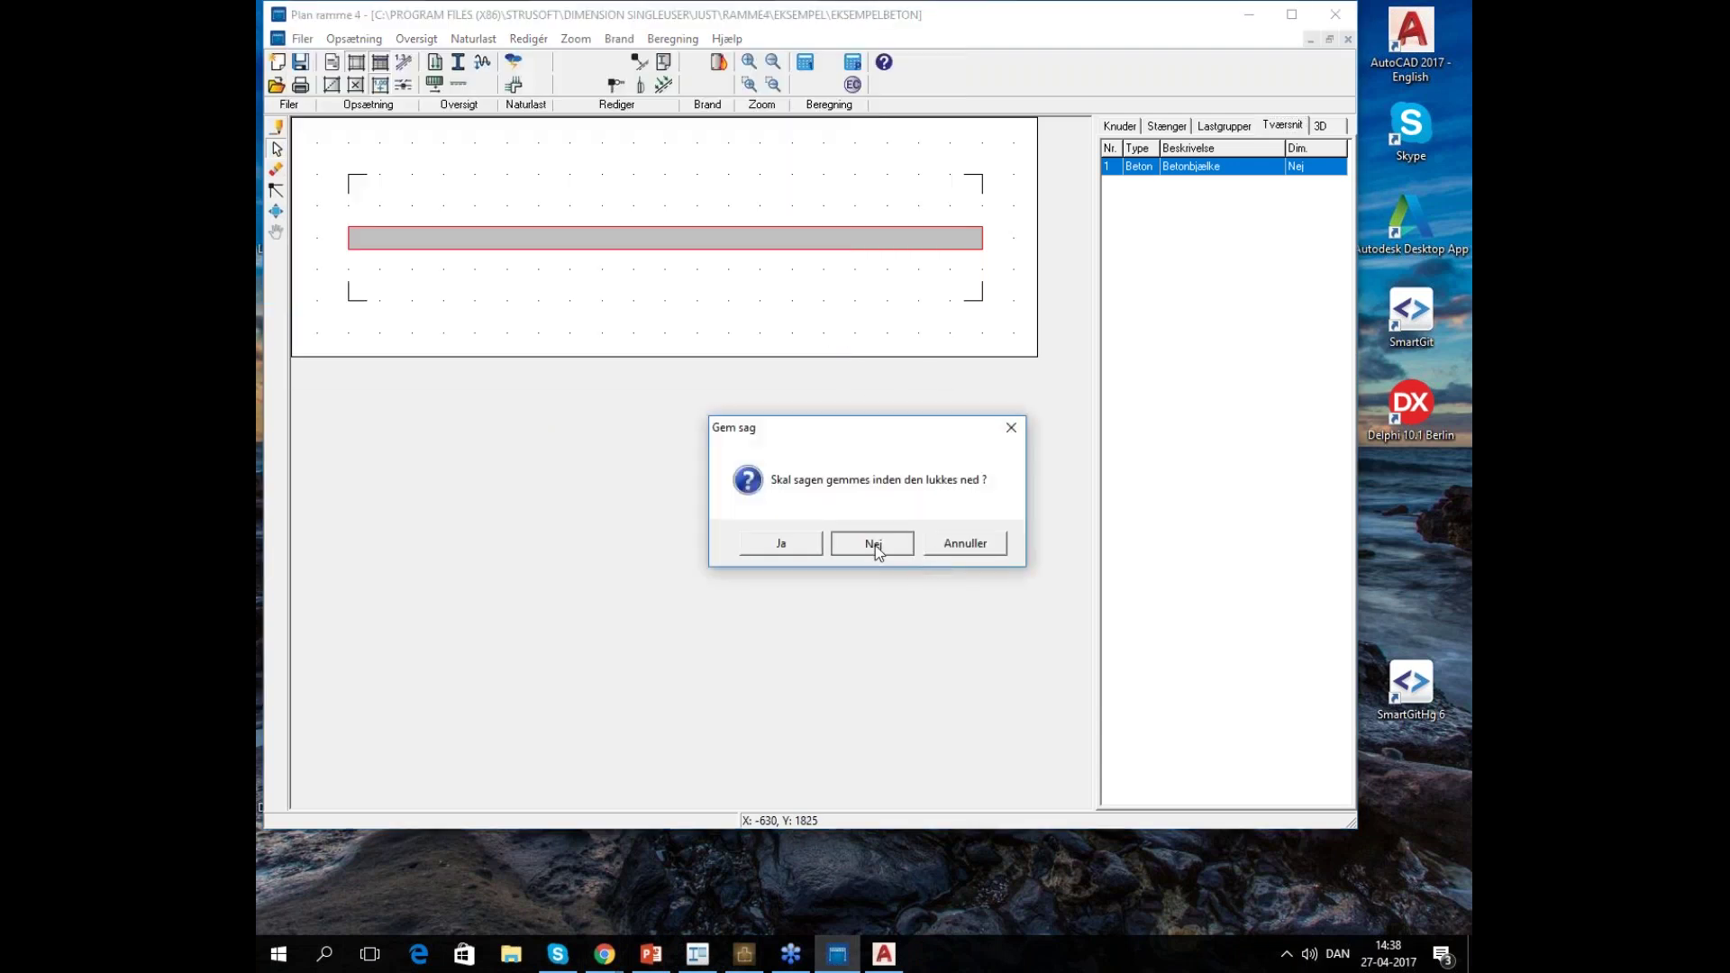
click(873, 543)
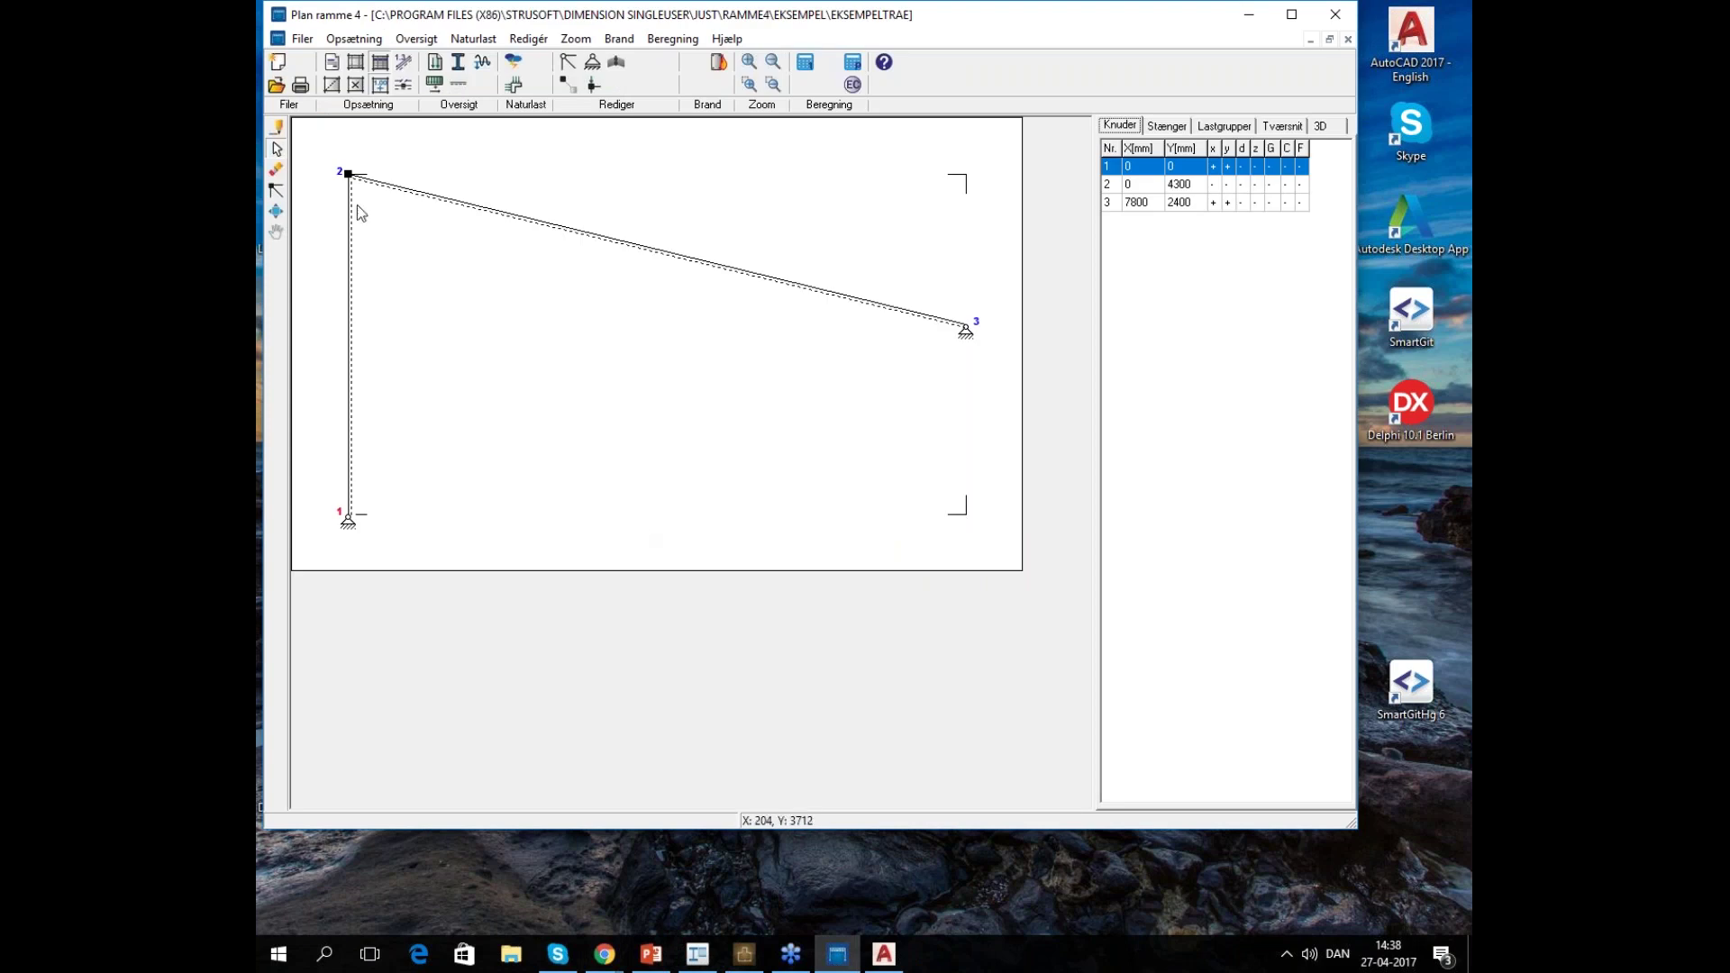
click(306, 39)
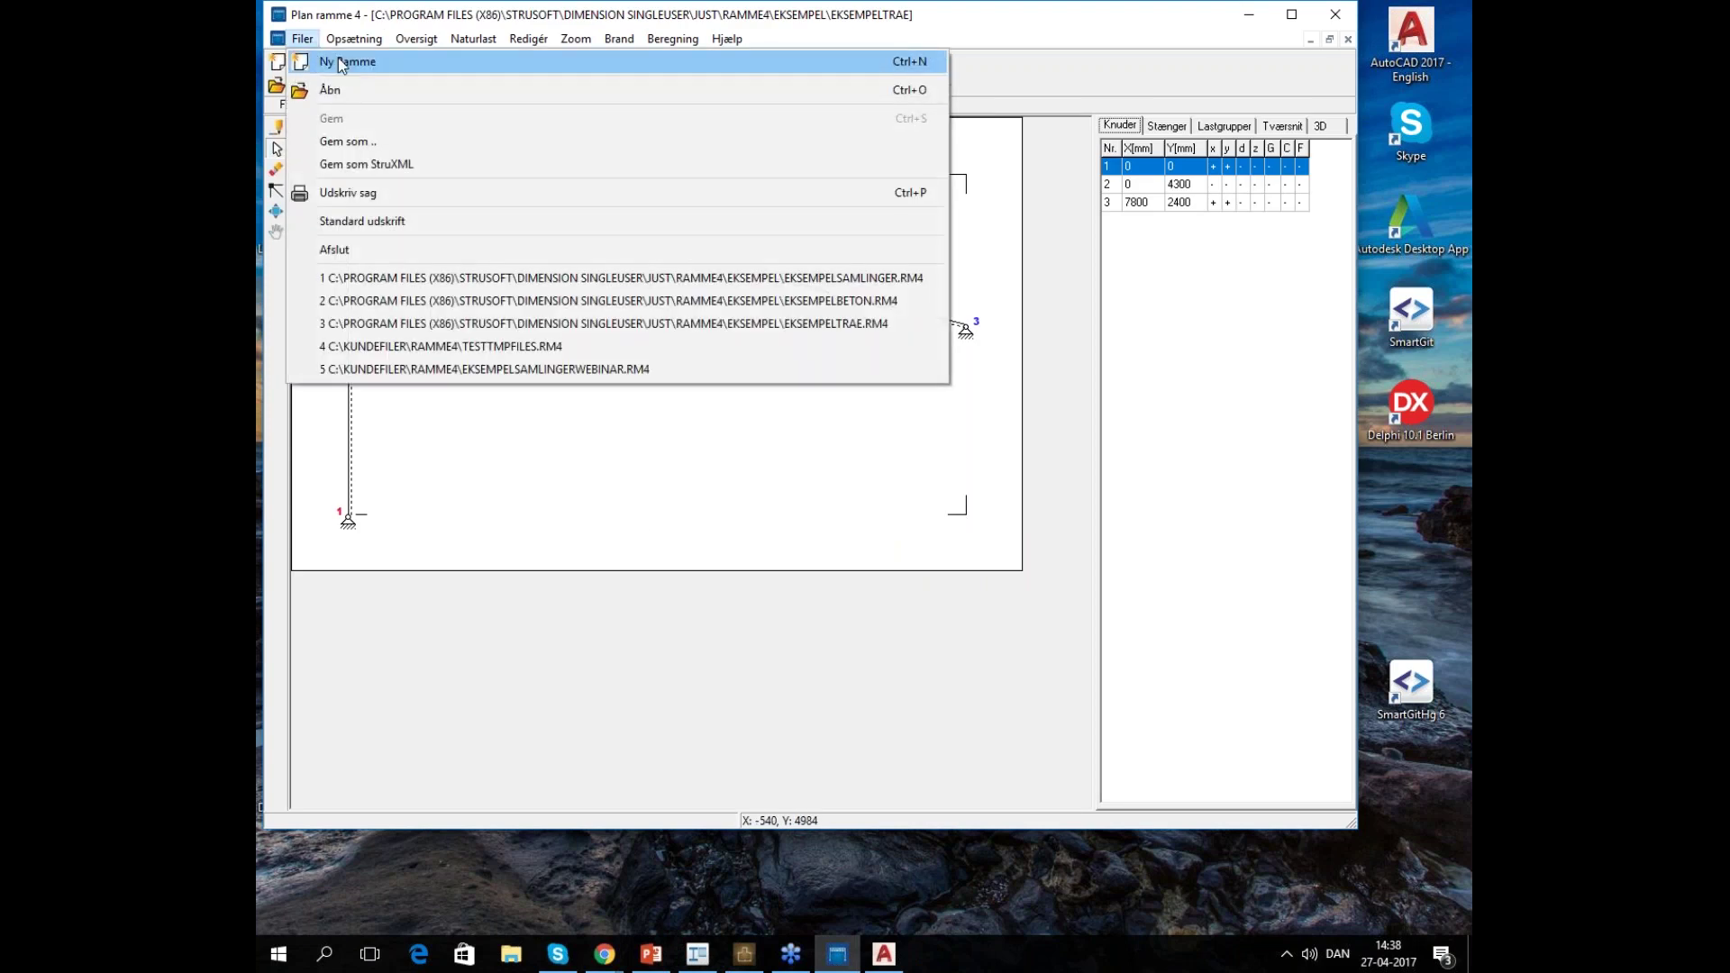
click(910, 559)
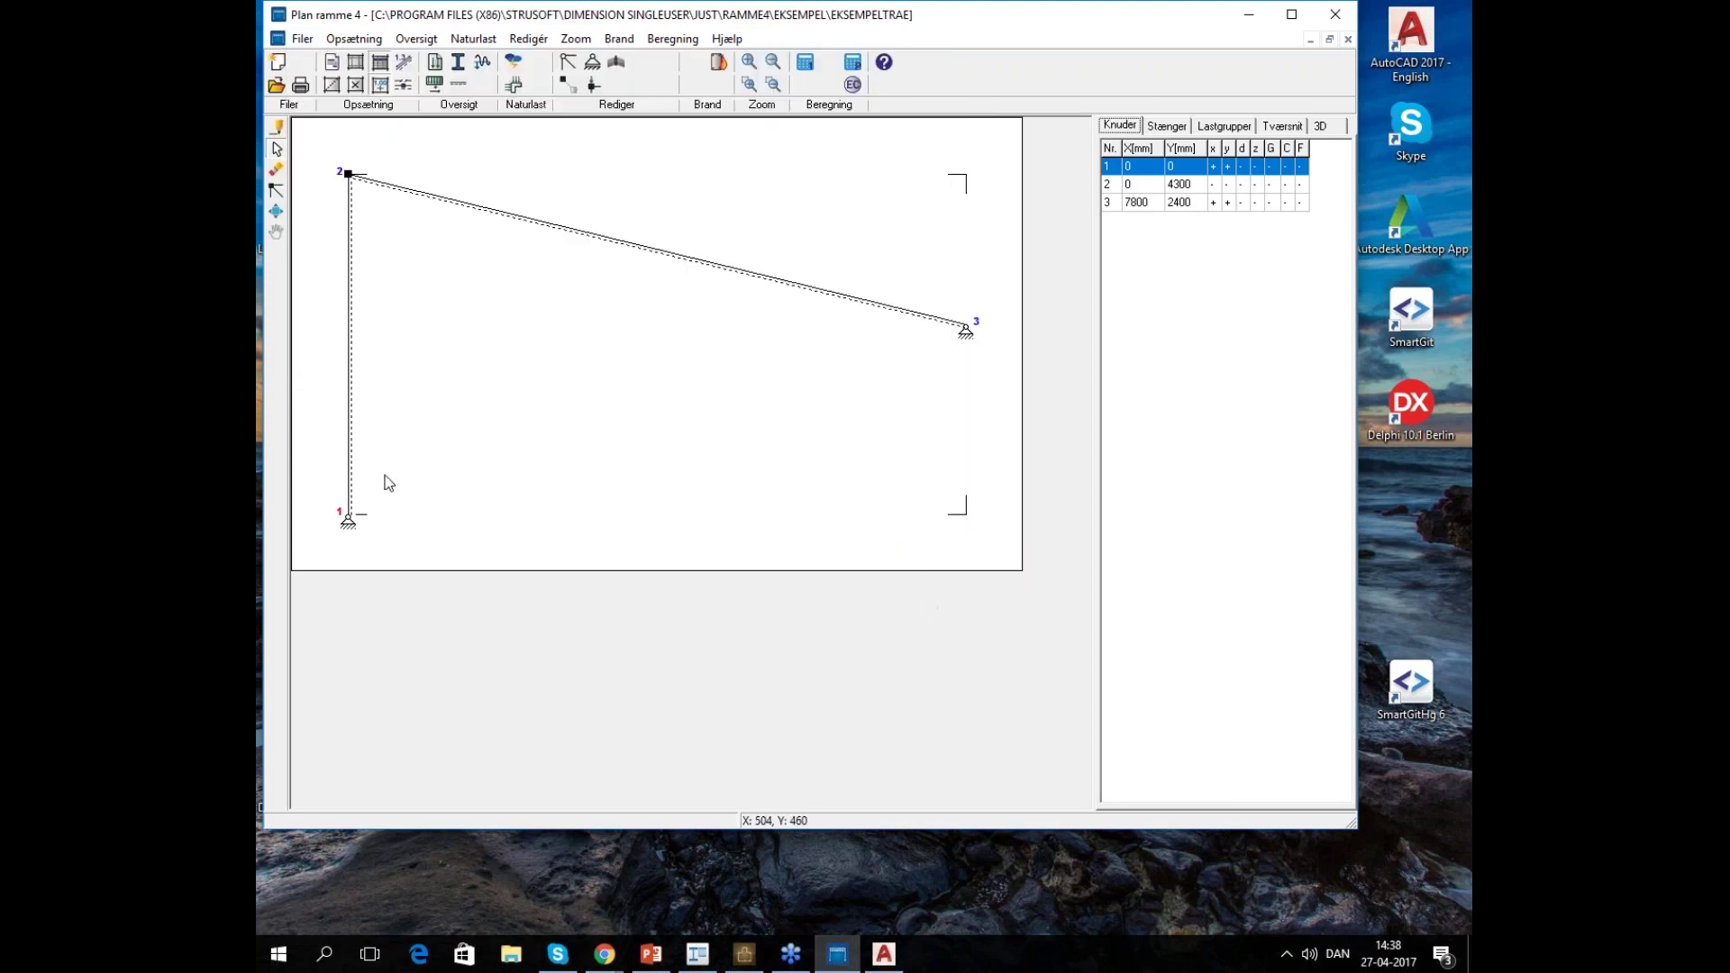
Insert 2 evenly distributed nodes in the vertical bar between nodes 1 and 2
click(351, 362)
right_click(351, 359)
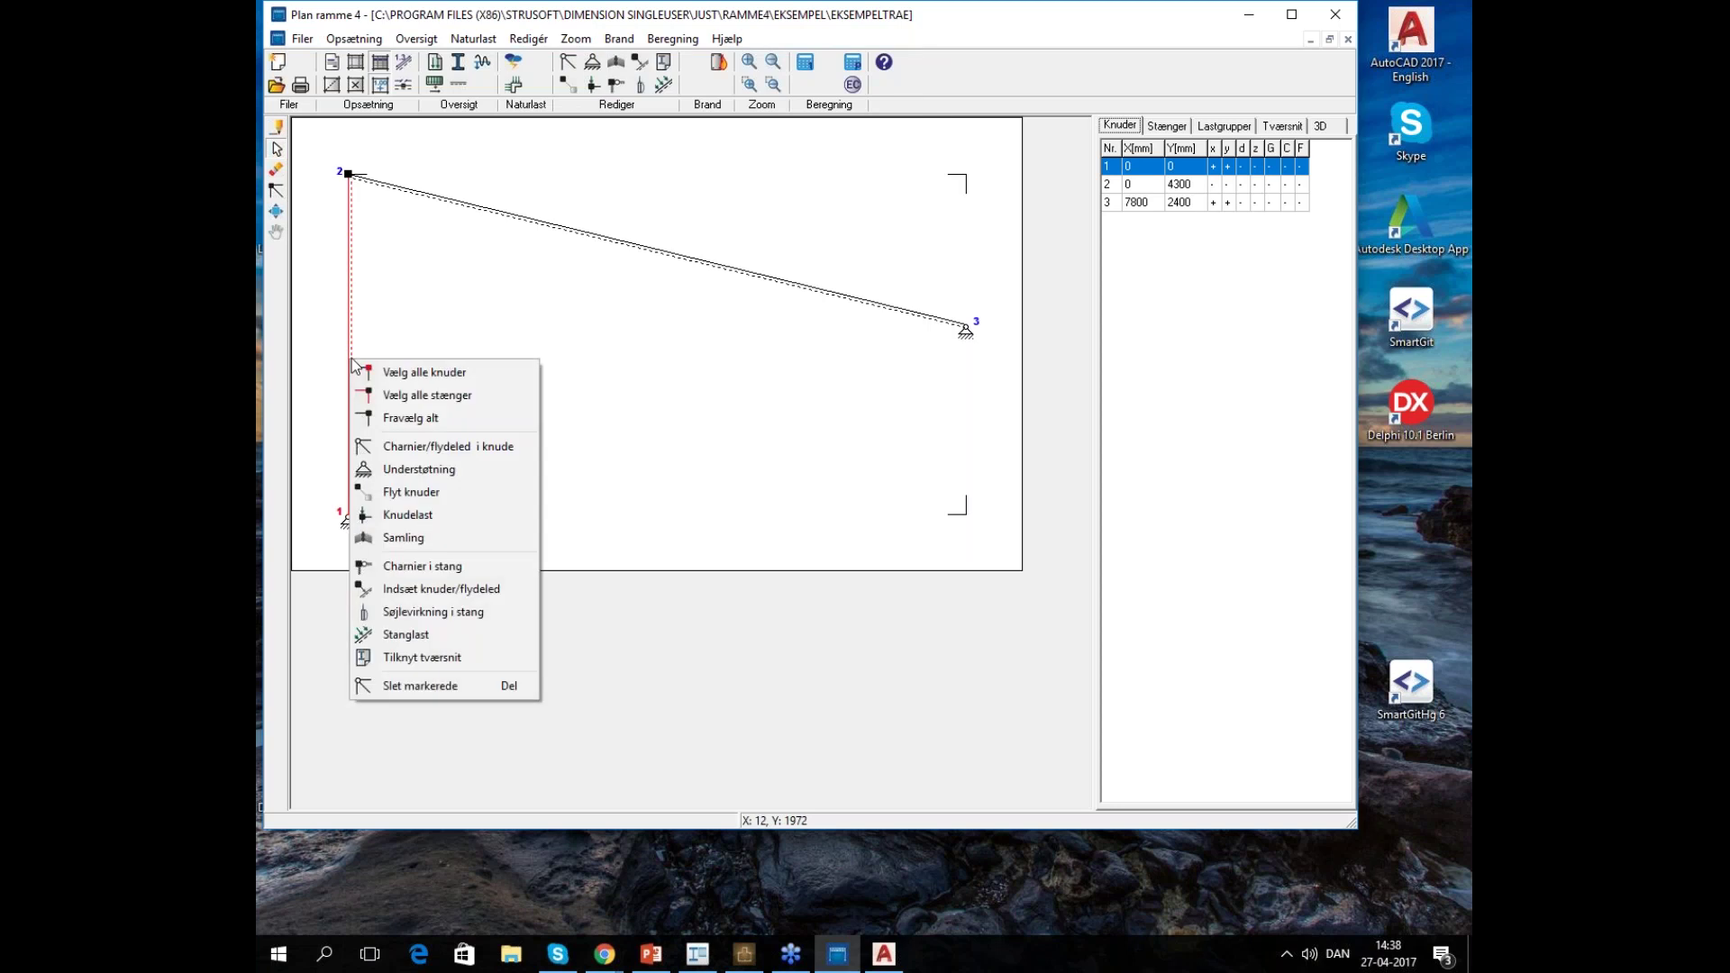
click(442, 588)
click(756, 391)
click(898, 479)
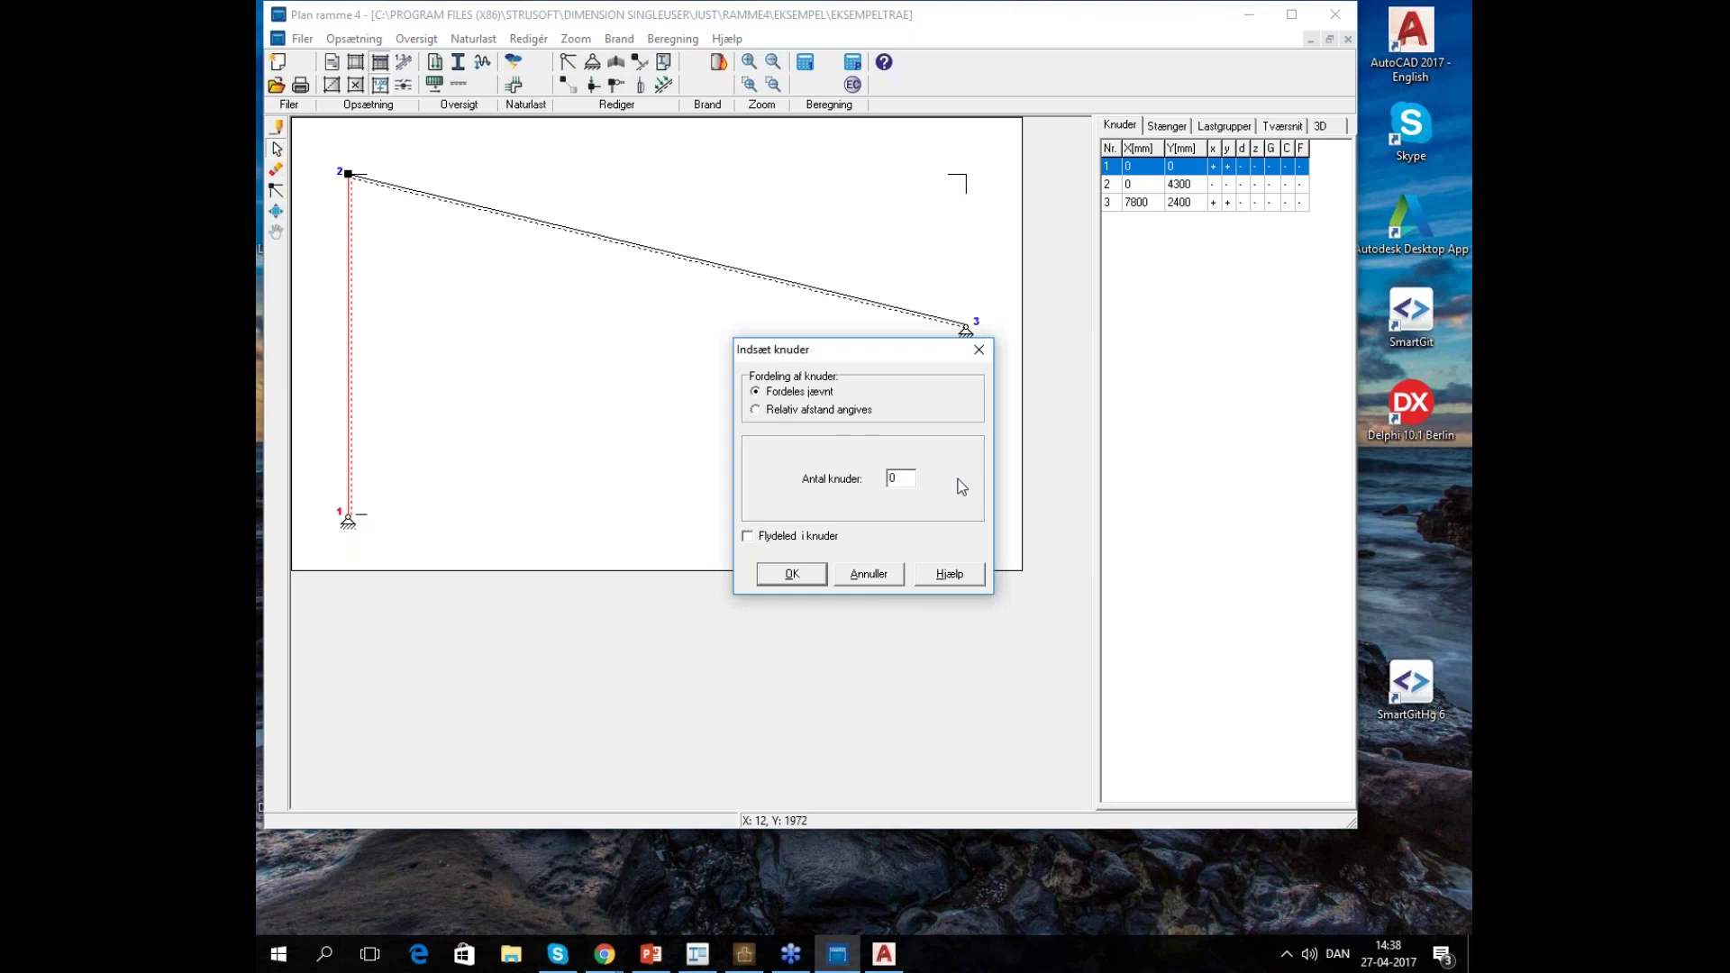
double_click(901, 478)
text(2)
click(792, 573)
Insert 2 evenly distributed nodes in the sloping bar of the frame
right_click(752, 275)
click(845, 504)
click(799, 392)
double_click(892, 477)
click(796, 578)
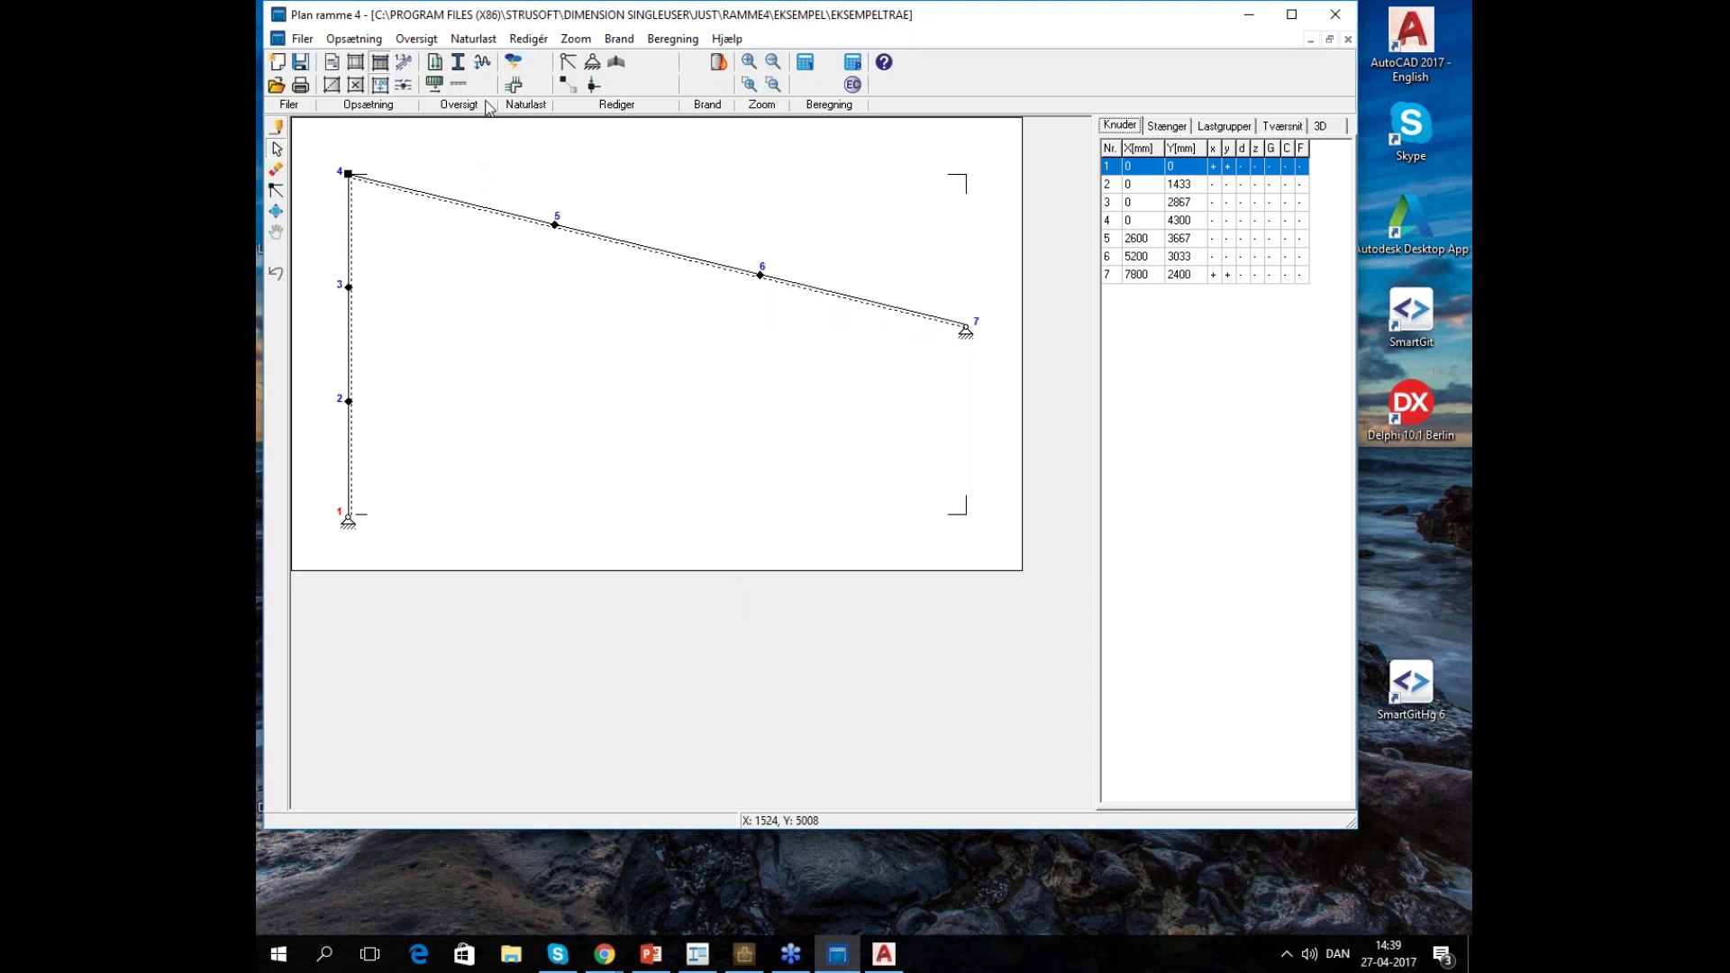
Show bar lengths on the frame, compare the node-to-node dimensions with the hidden view, and leave the total bar lengths displayed
click(403, 86)
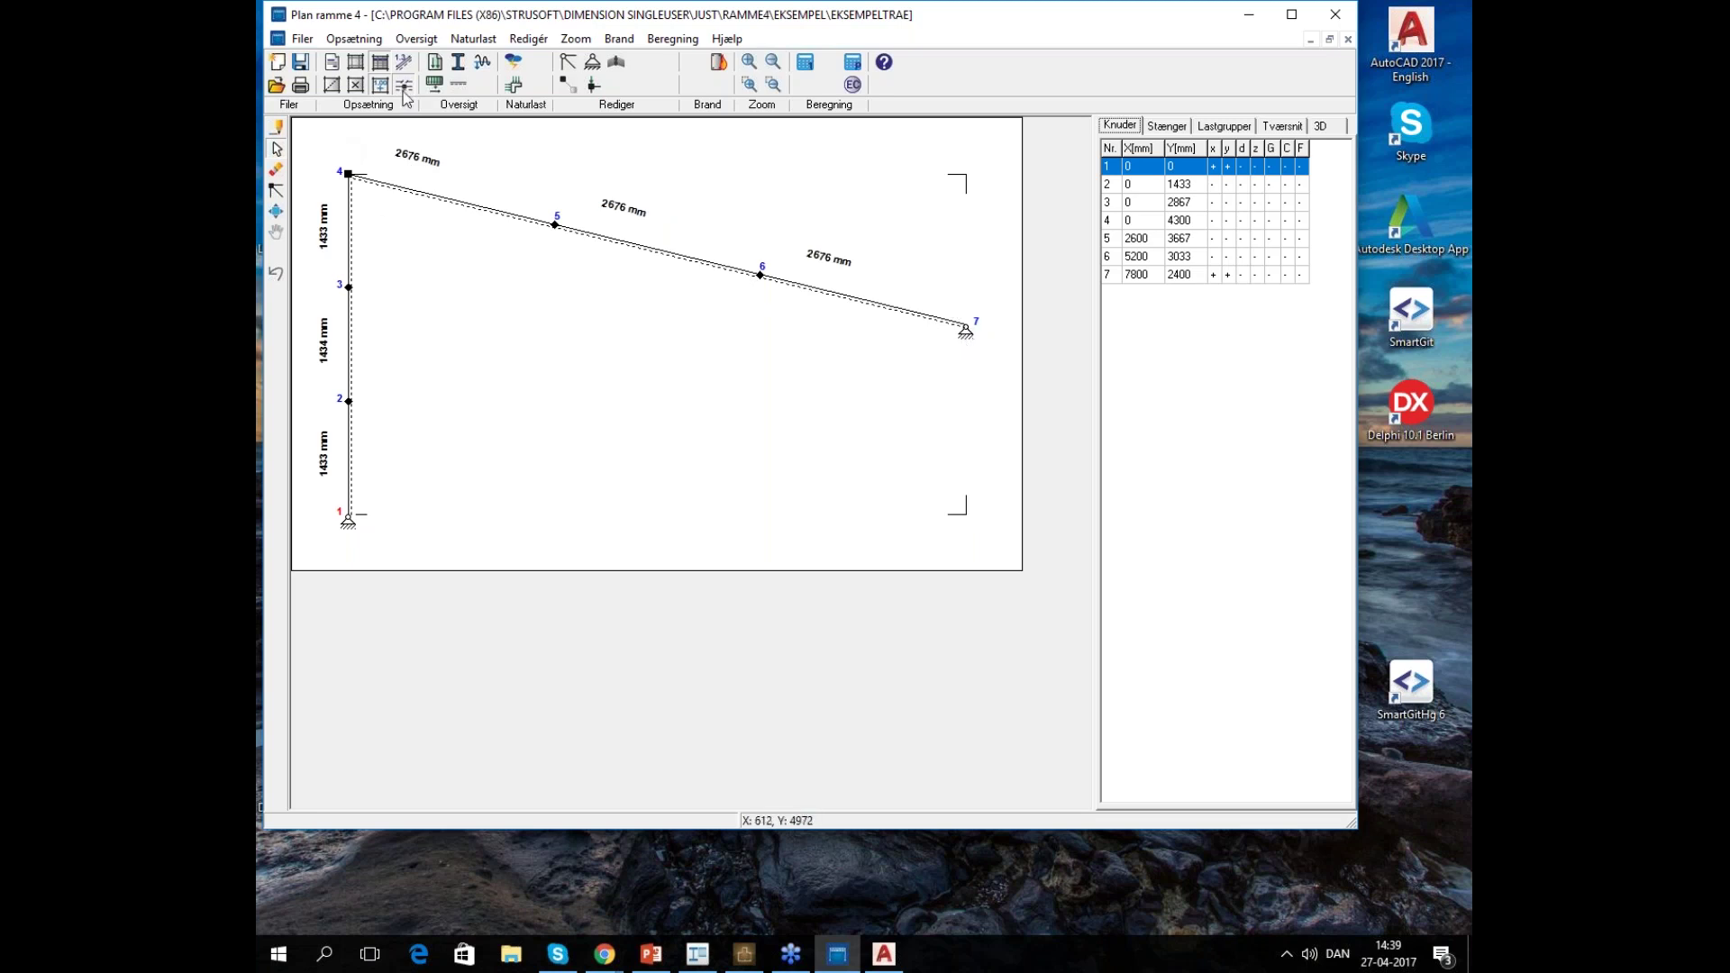
click(404, 63)
click(404, 85)
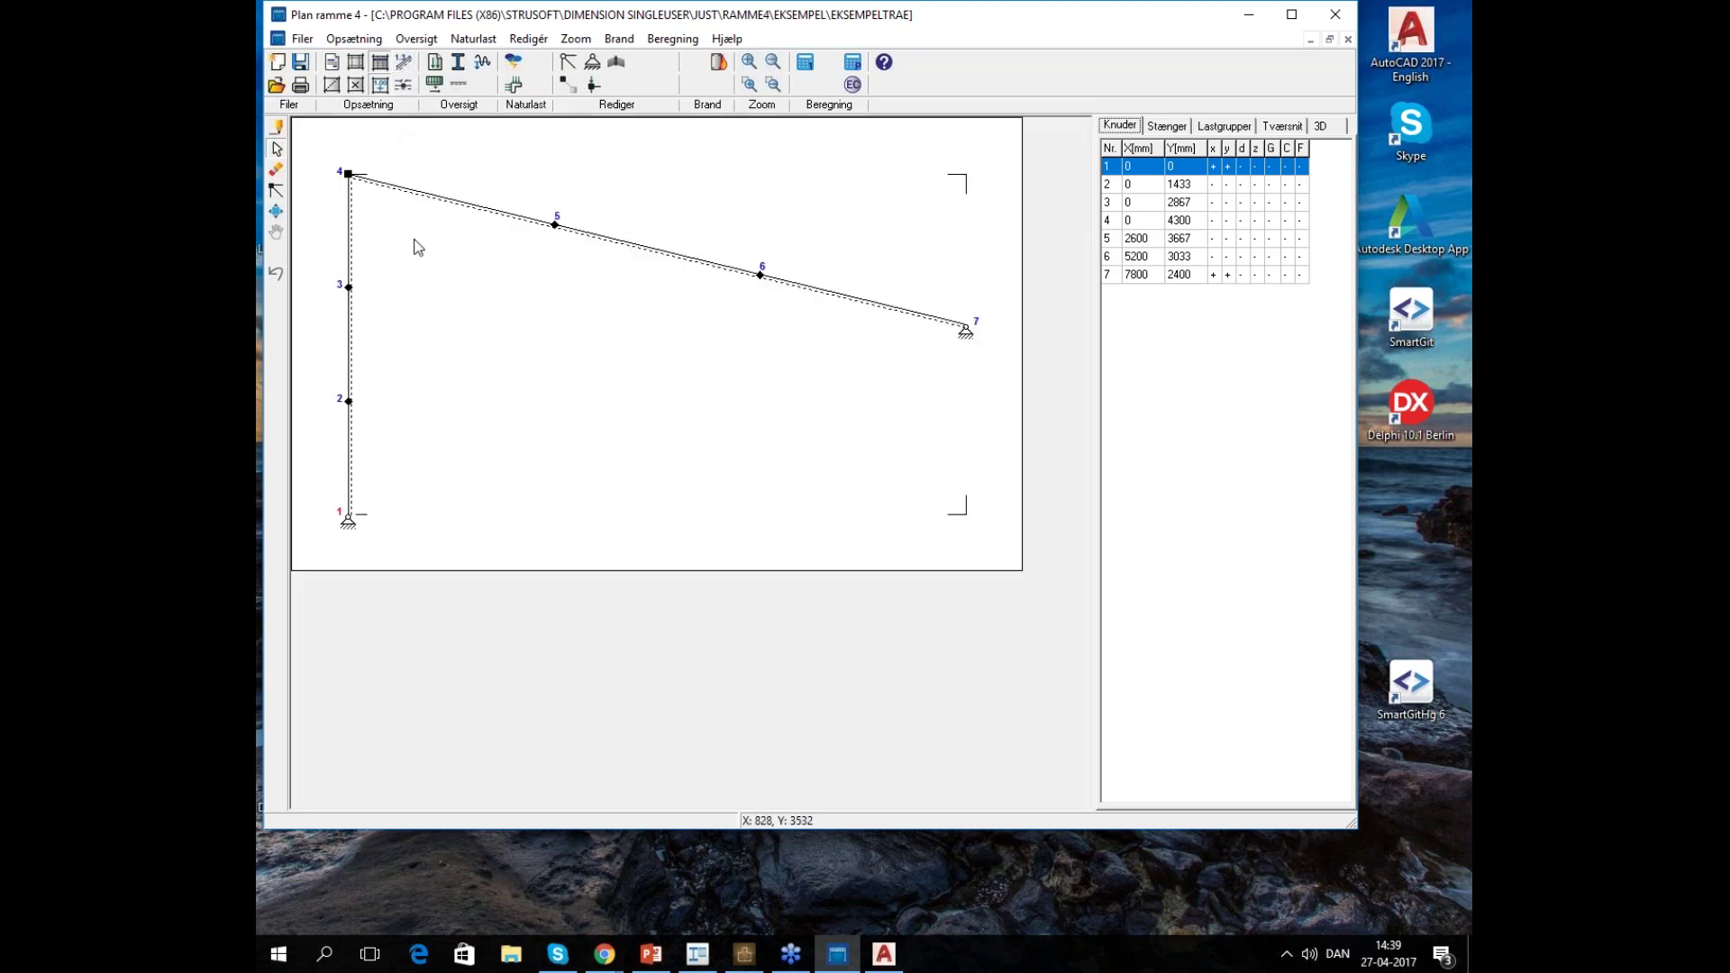
click(404, 86)
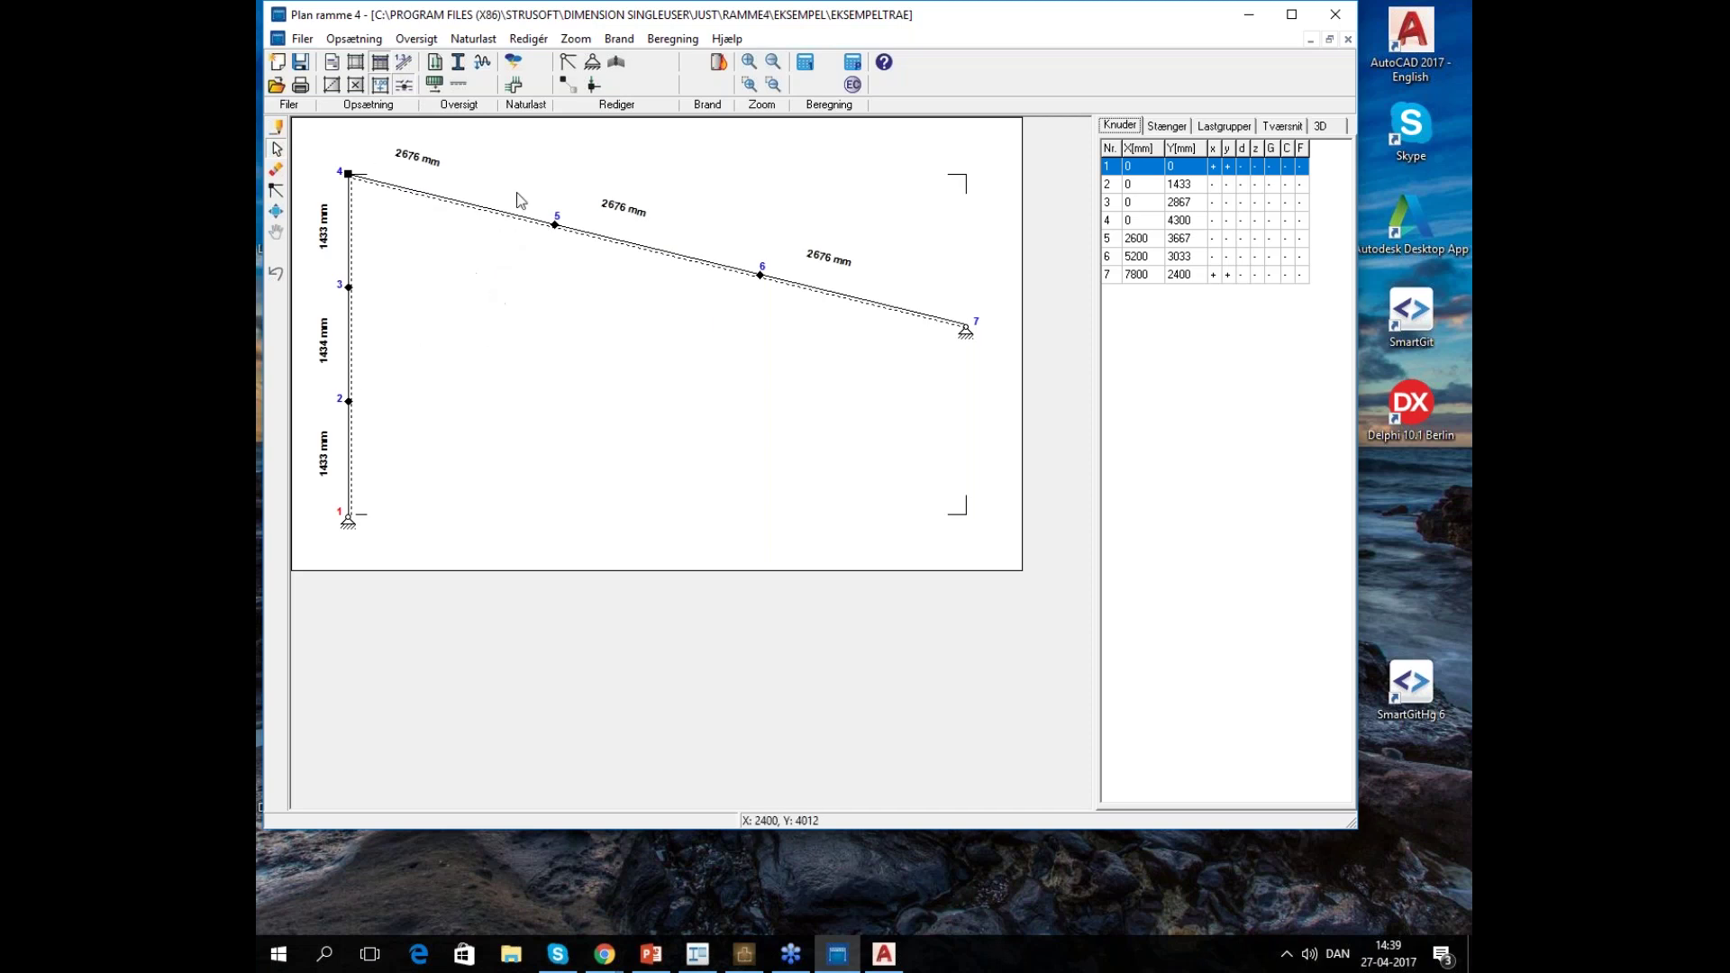
click(404, 87)
click(404, 87)
click(404, 85)
click(403, 84)
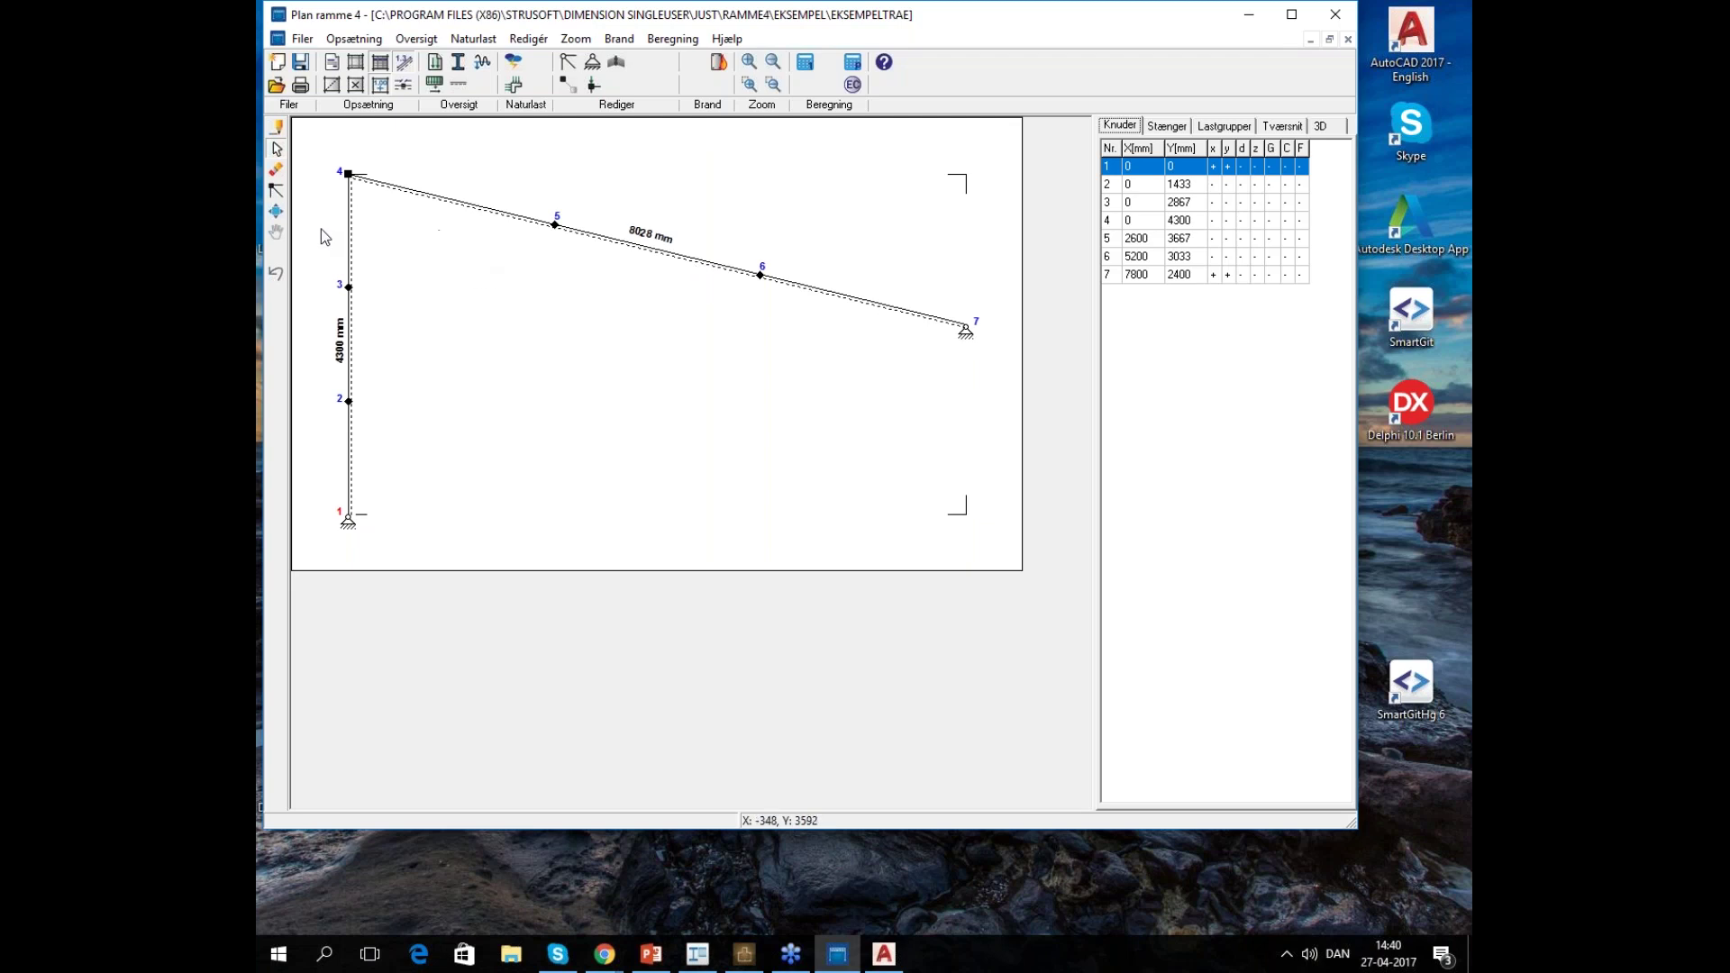
Open the node coordinates, enter 34 mm as X, check the Y field's paste option, and close the dialog without adding a node
click(415, 39)
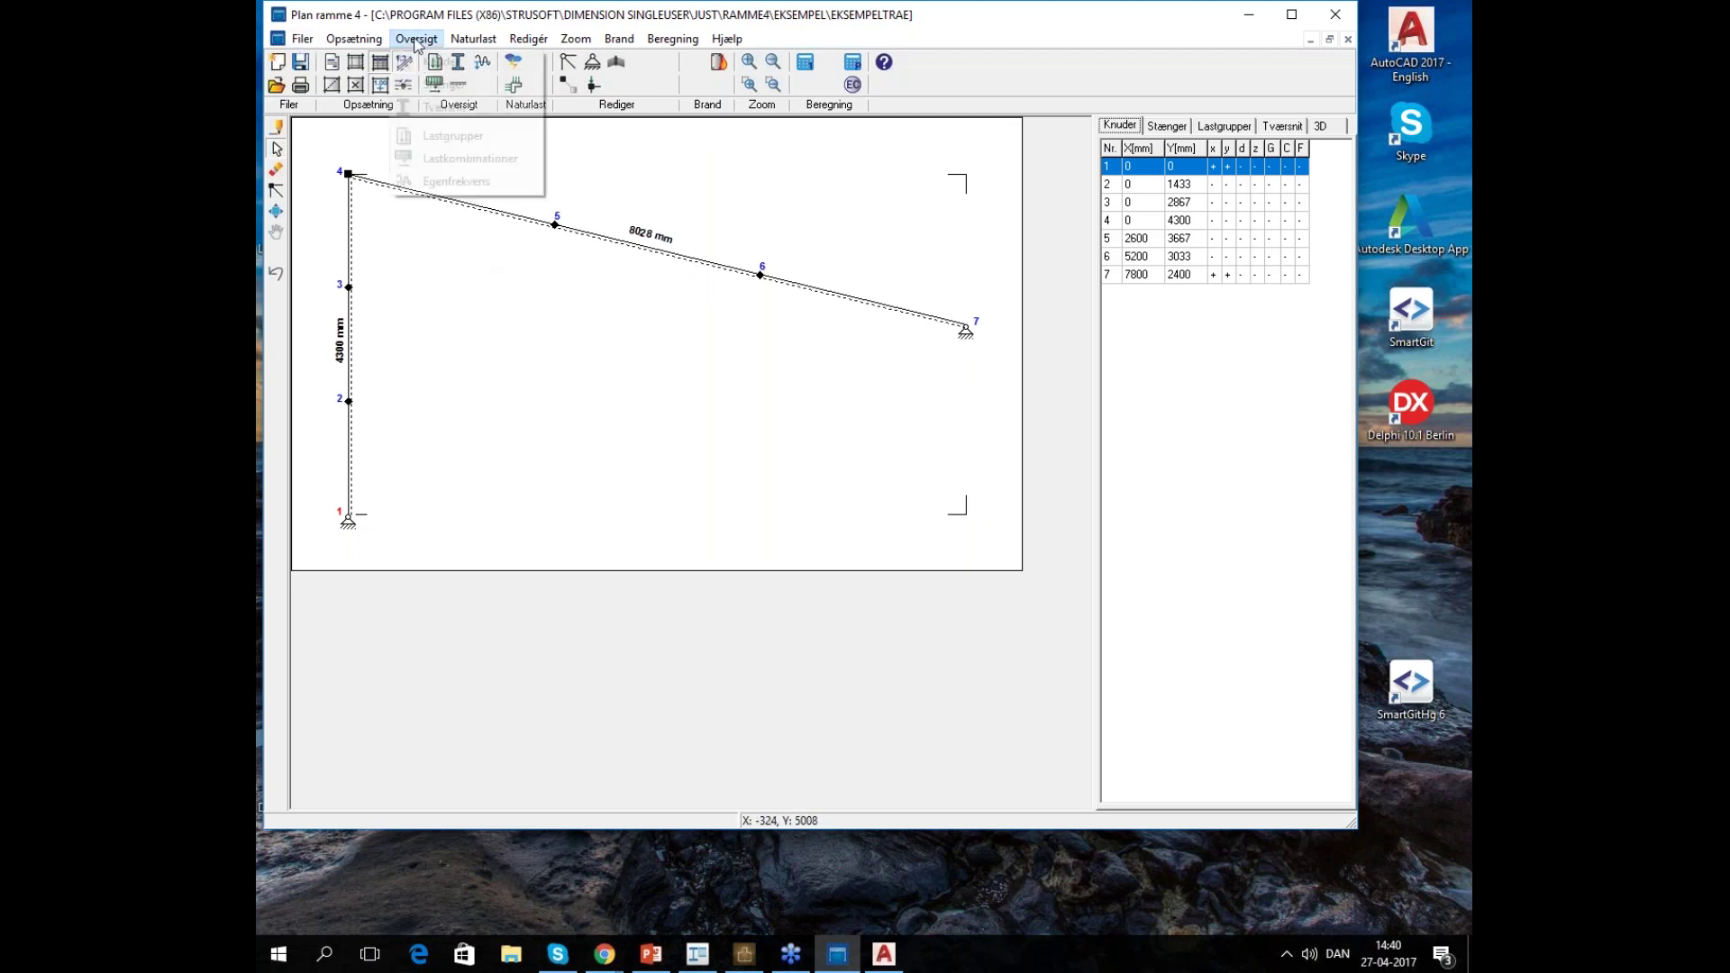
click(448, 63)
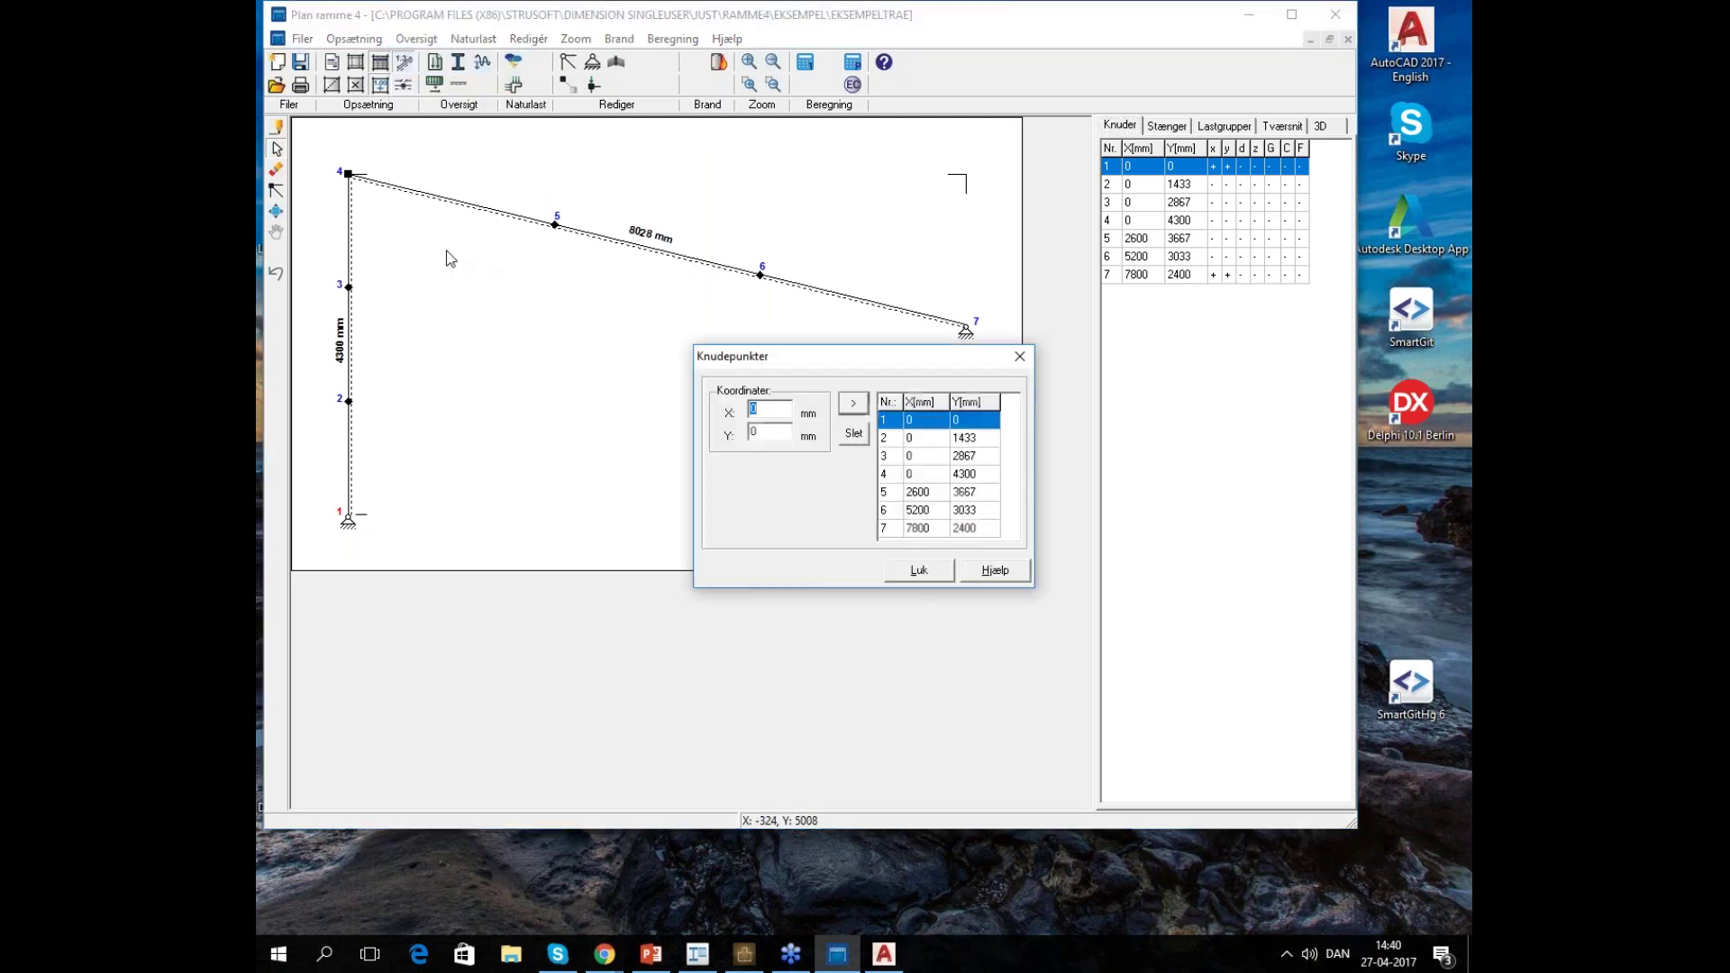
double_click(764, 410)
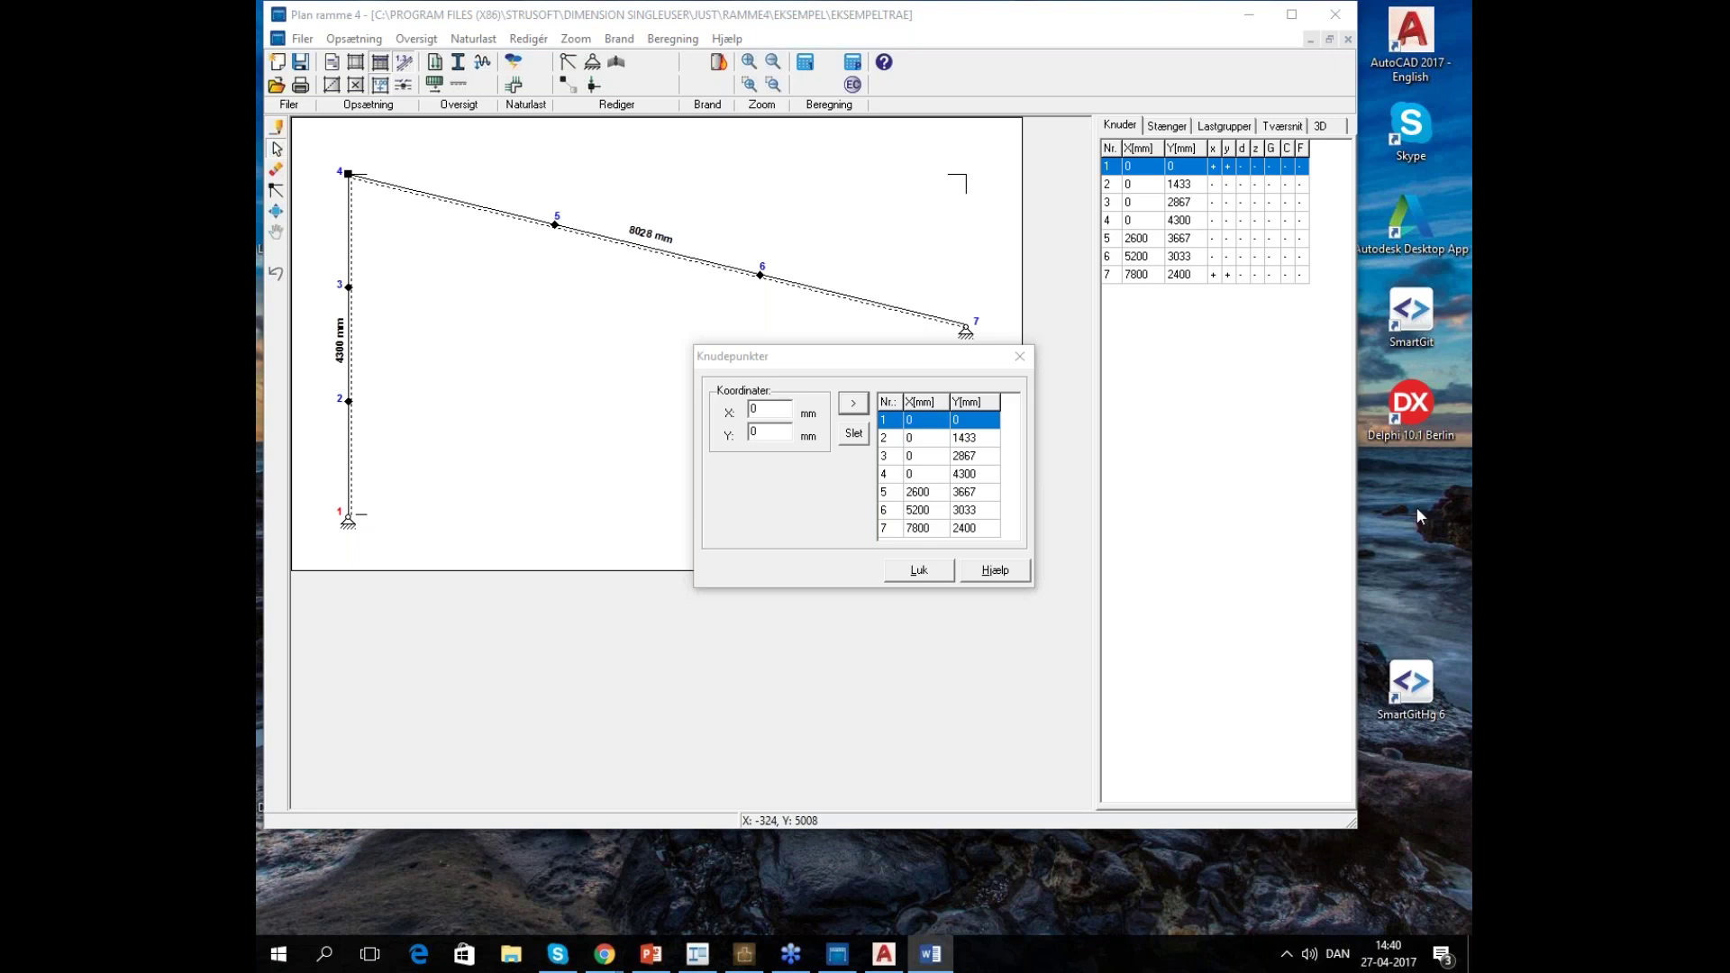
click(770, 412)
drag(771, 412, 747, 412)
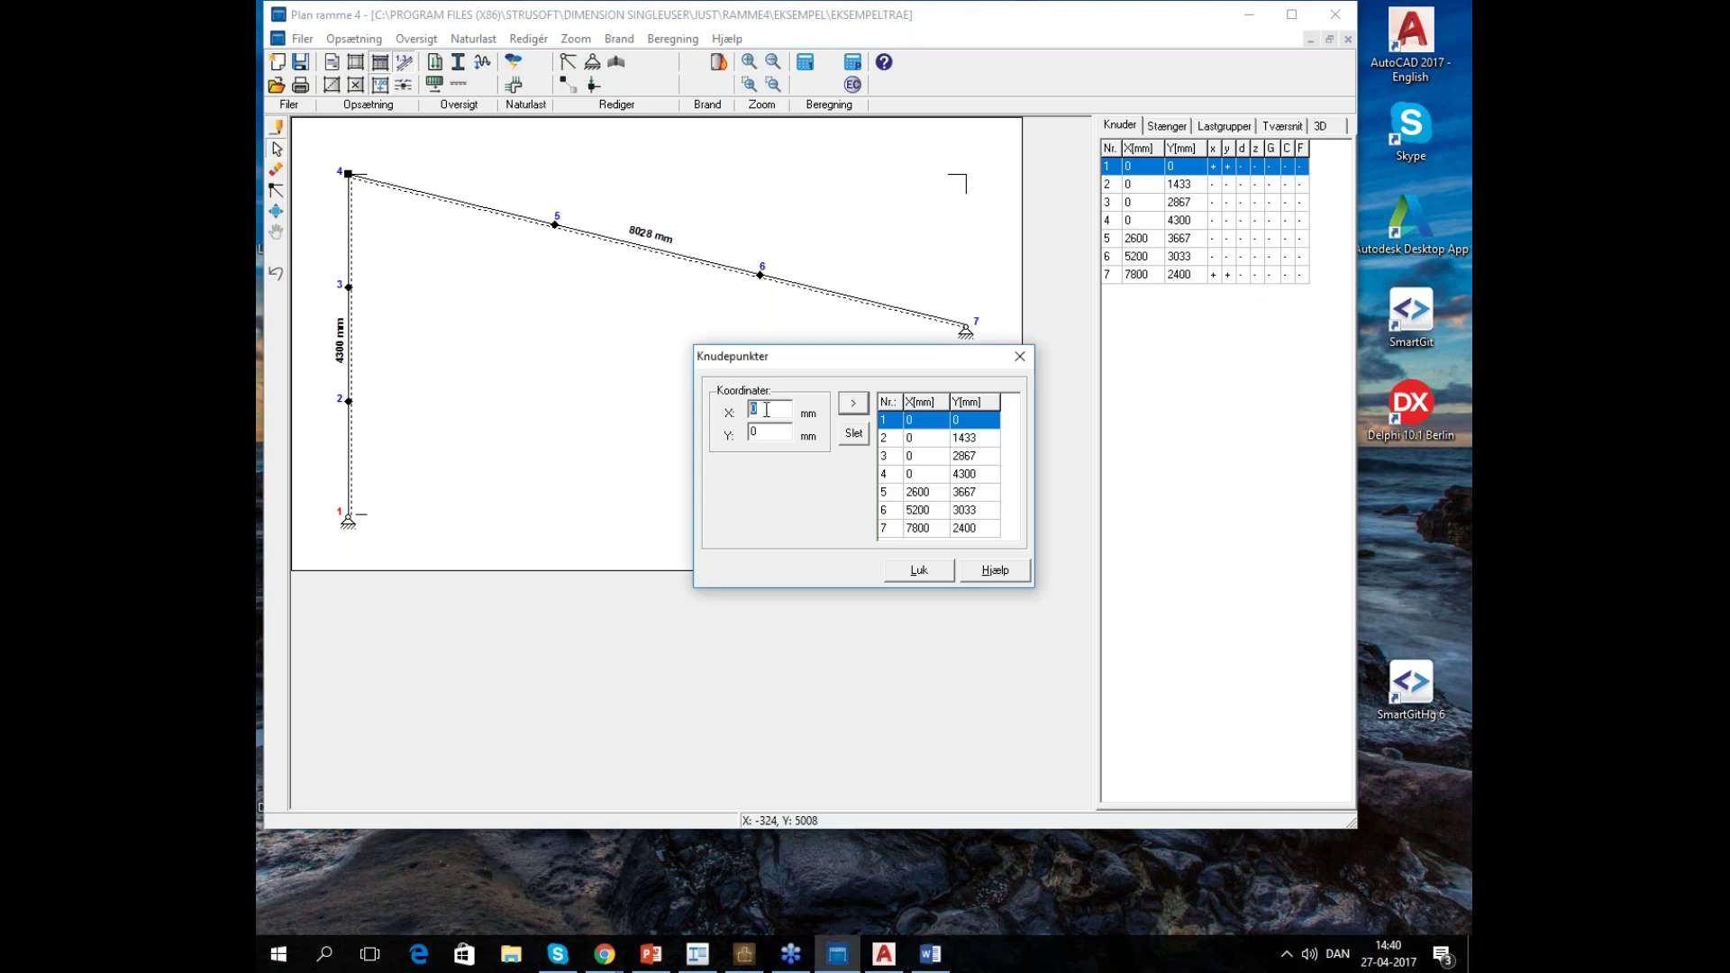
text(34)
click(773, 410)
right_click(771, 434)
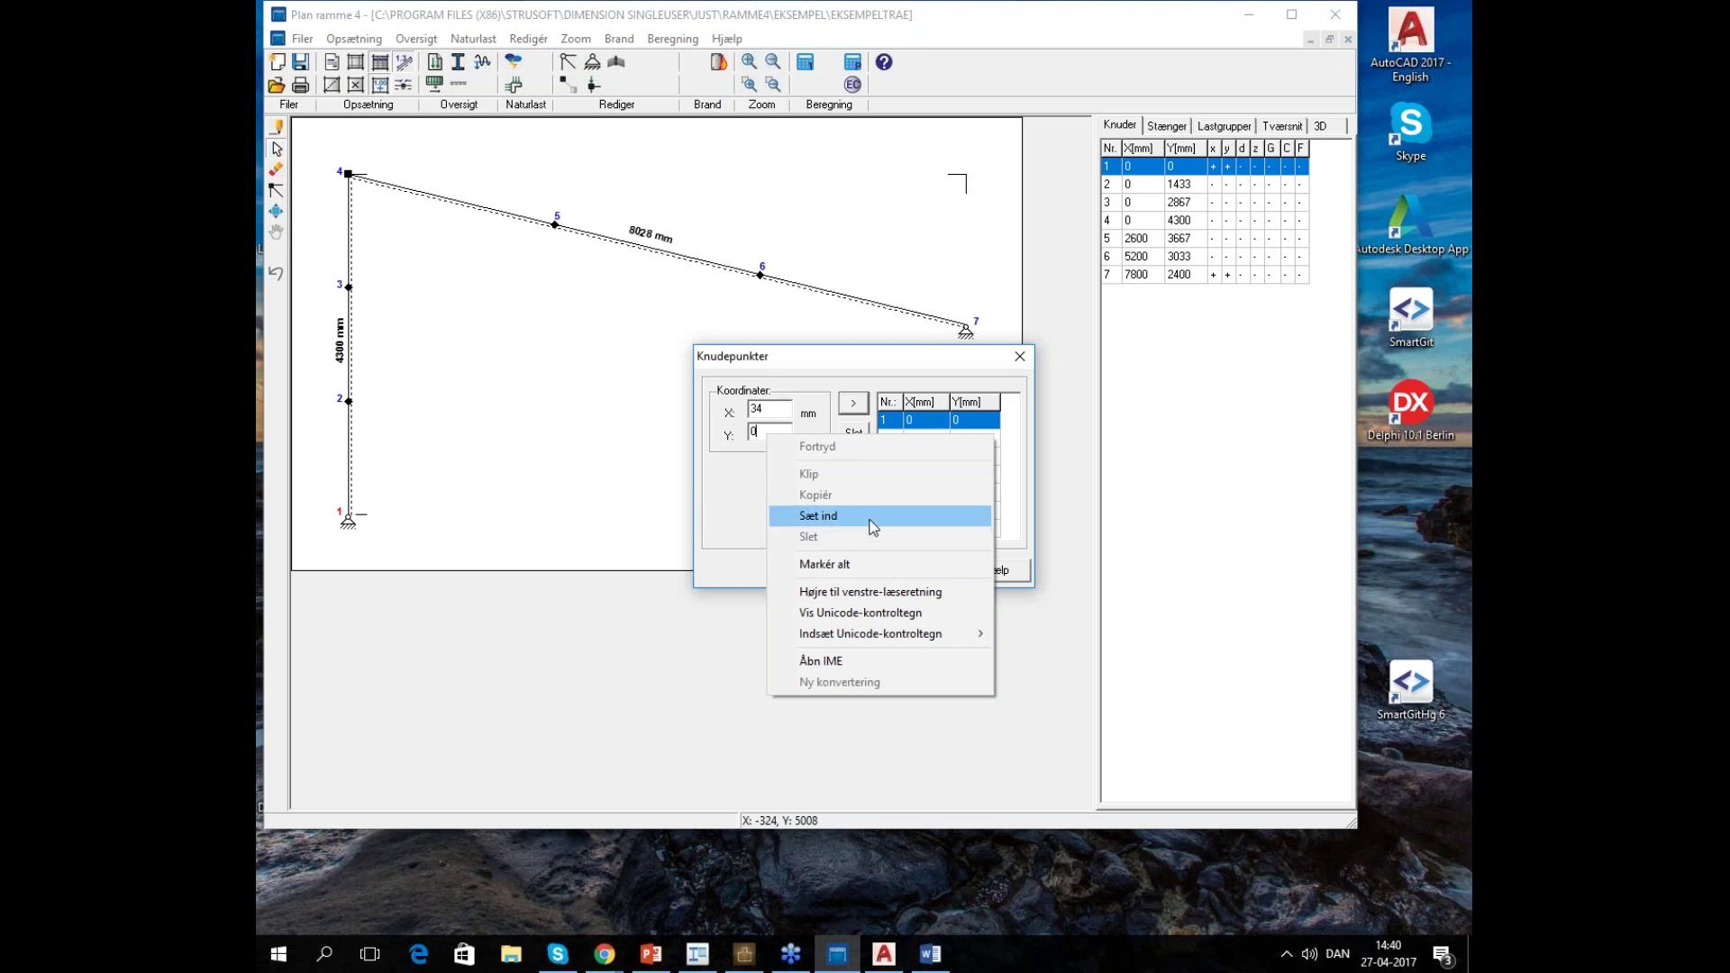
click(722, 481)
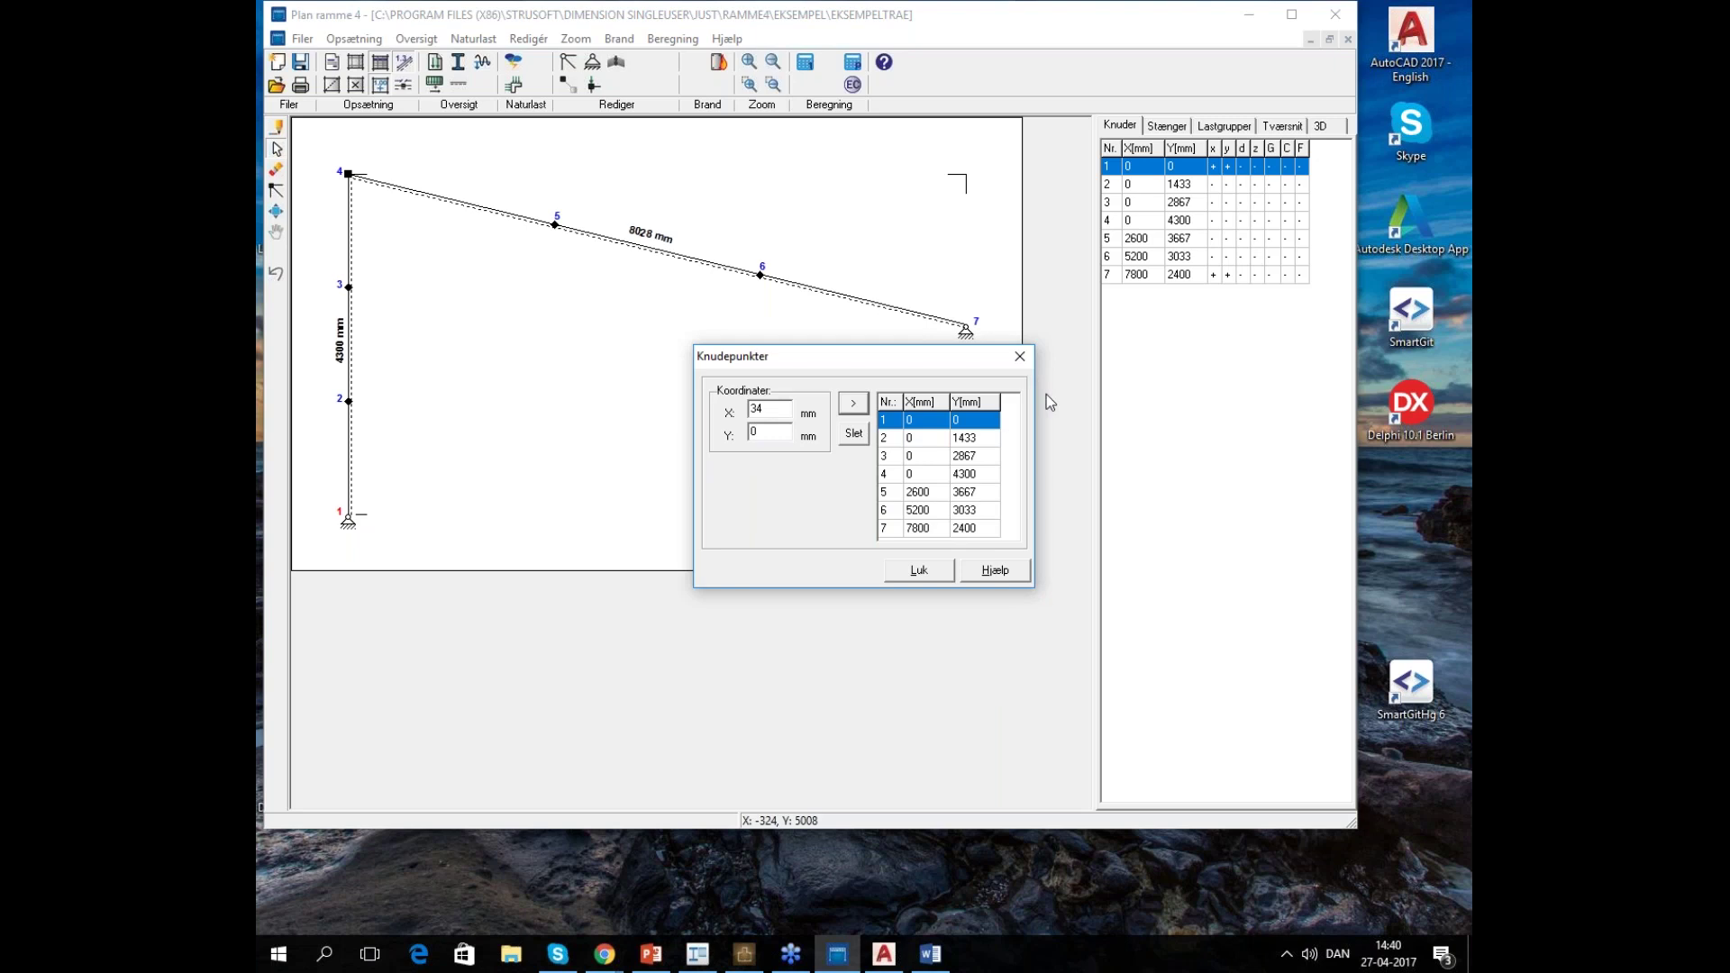
click(918, 571)
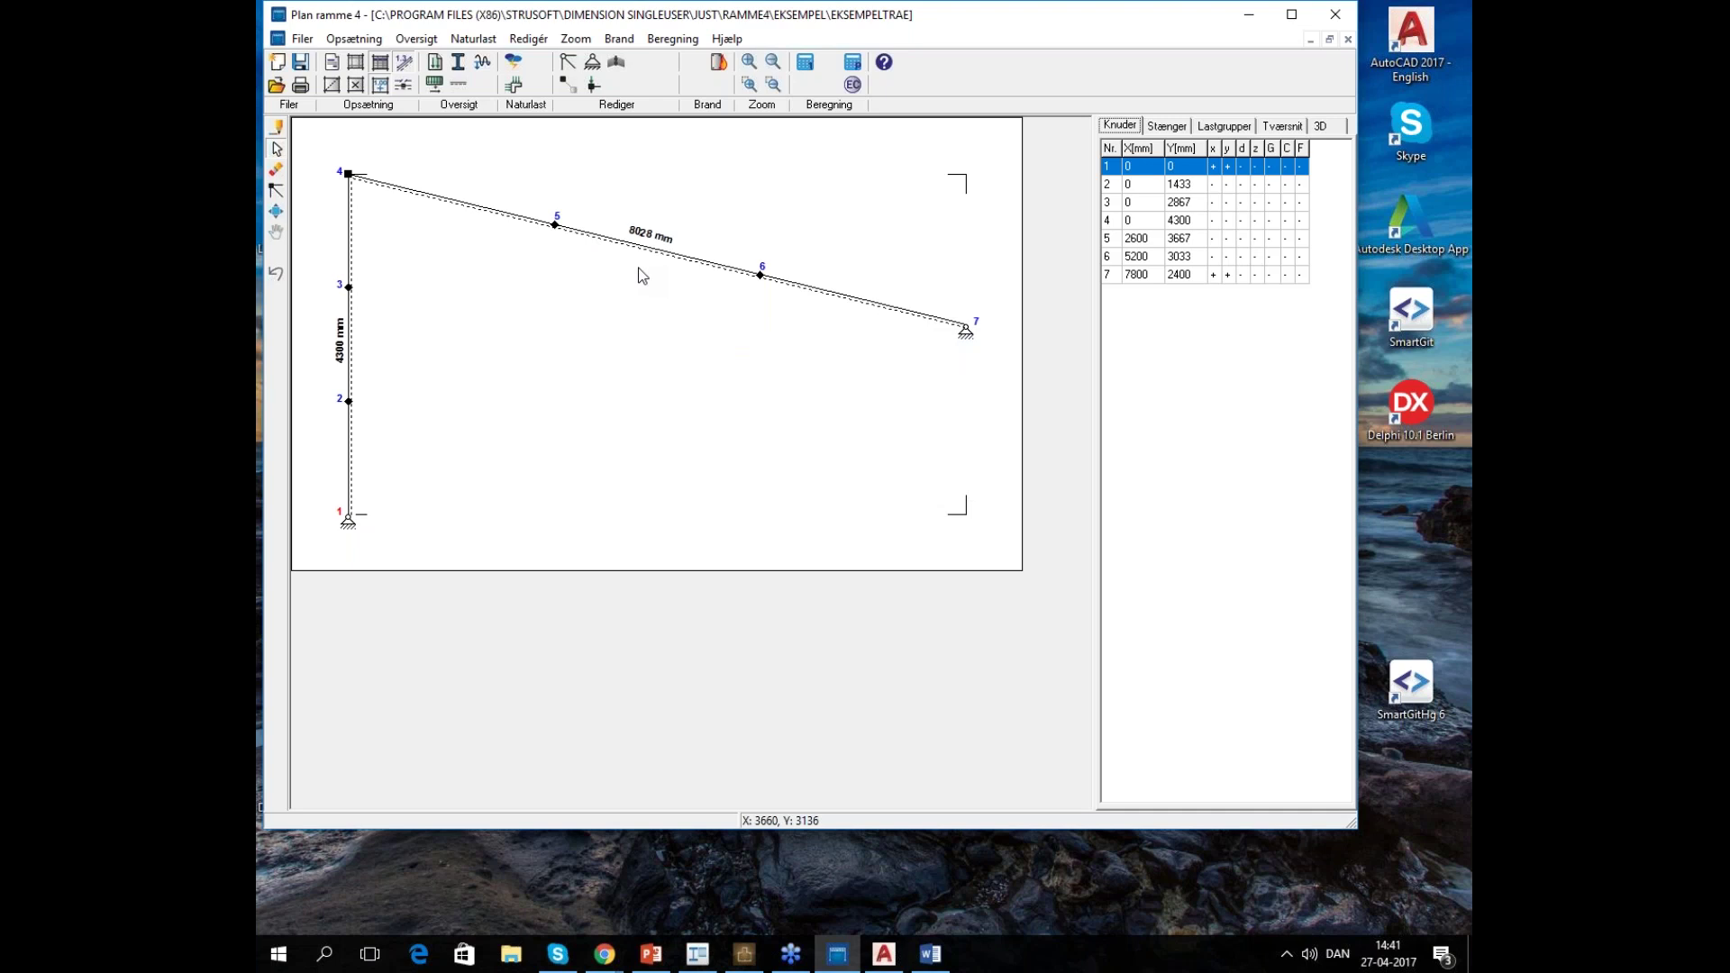
Create a new timber (Træ) cross-section from the cross-section overview, using the import from Tværsnit 2
click(416, 39)
click(424, 108)
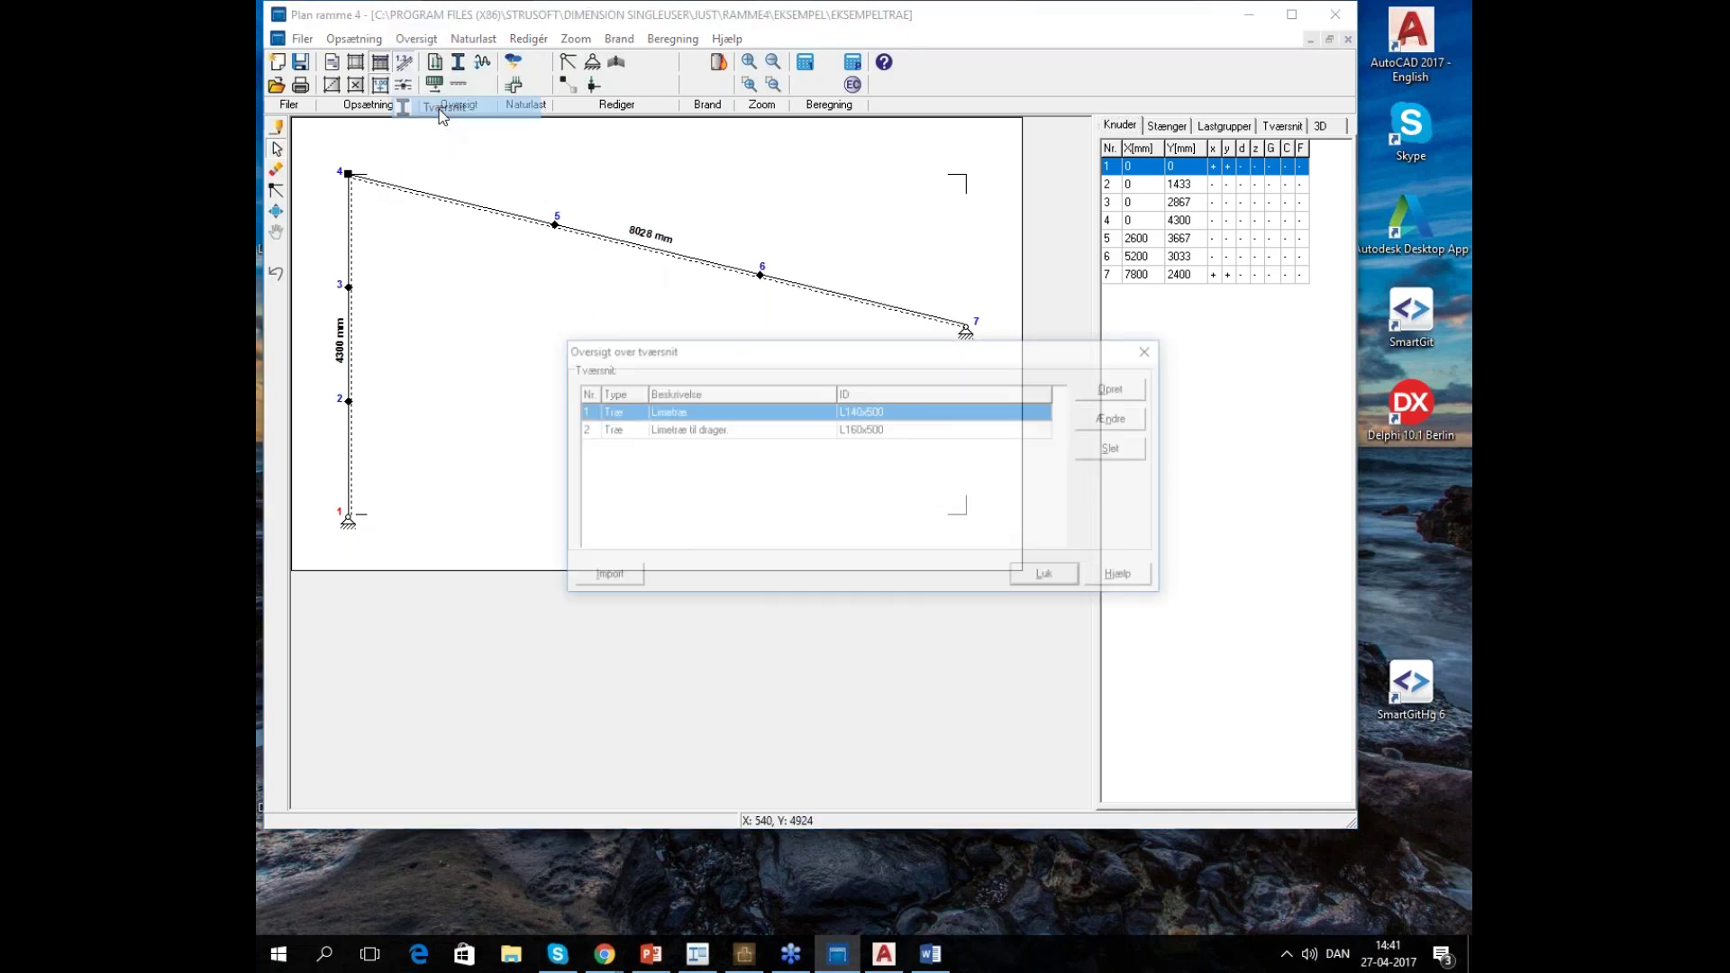
click(1115, 393)
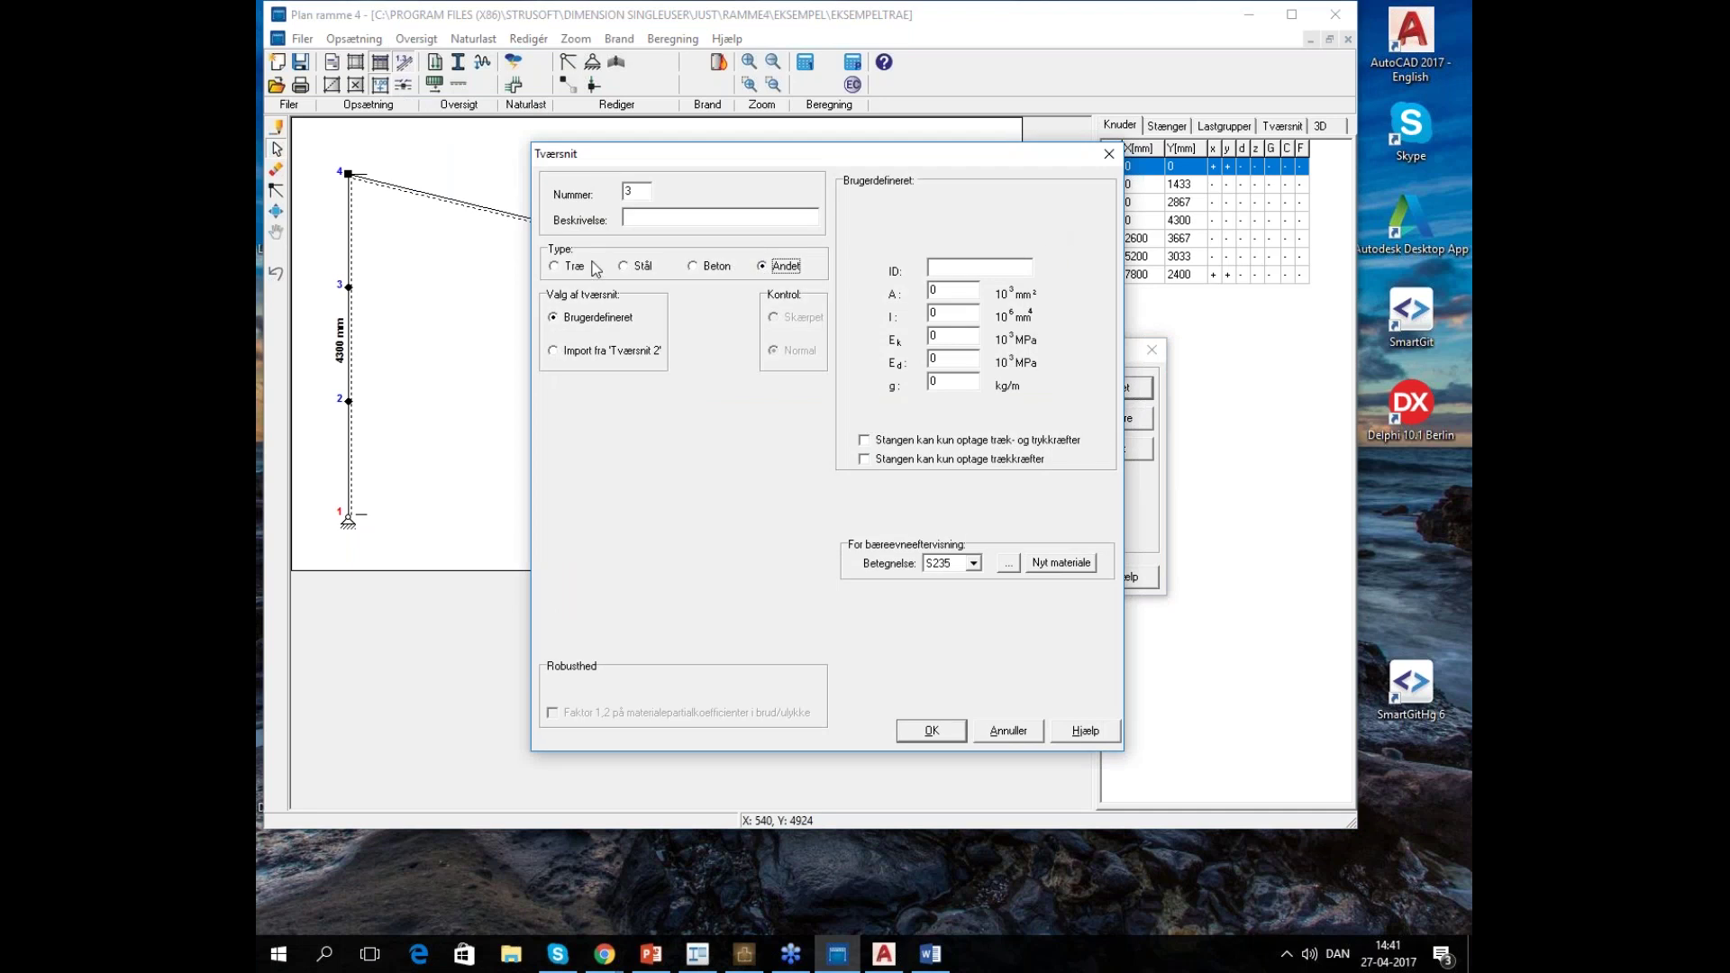
click(555, 267)
click(614, 335)
Import webinar.tv2 from the Kundefiler\Tvaersnit2 folder on drive C: into the new timber cross-section
click(1094, 228)
click(716, 231)
click(877, 225)
click(877, 225)
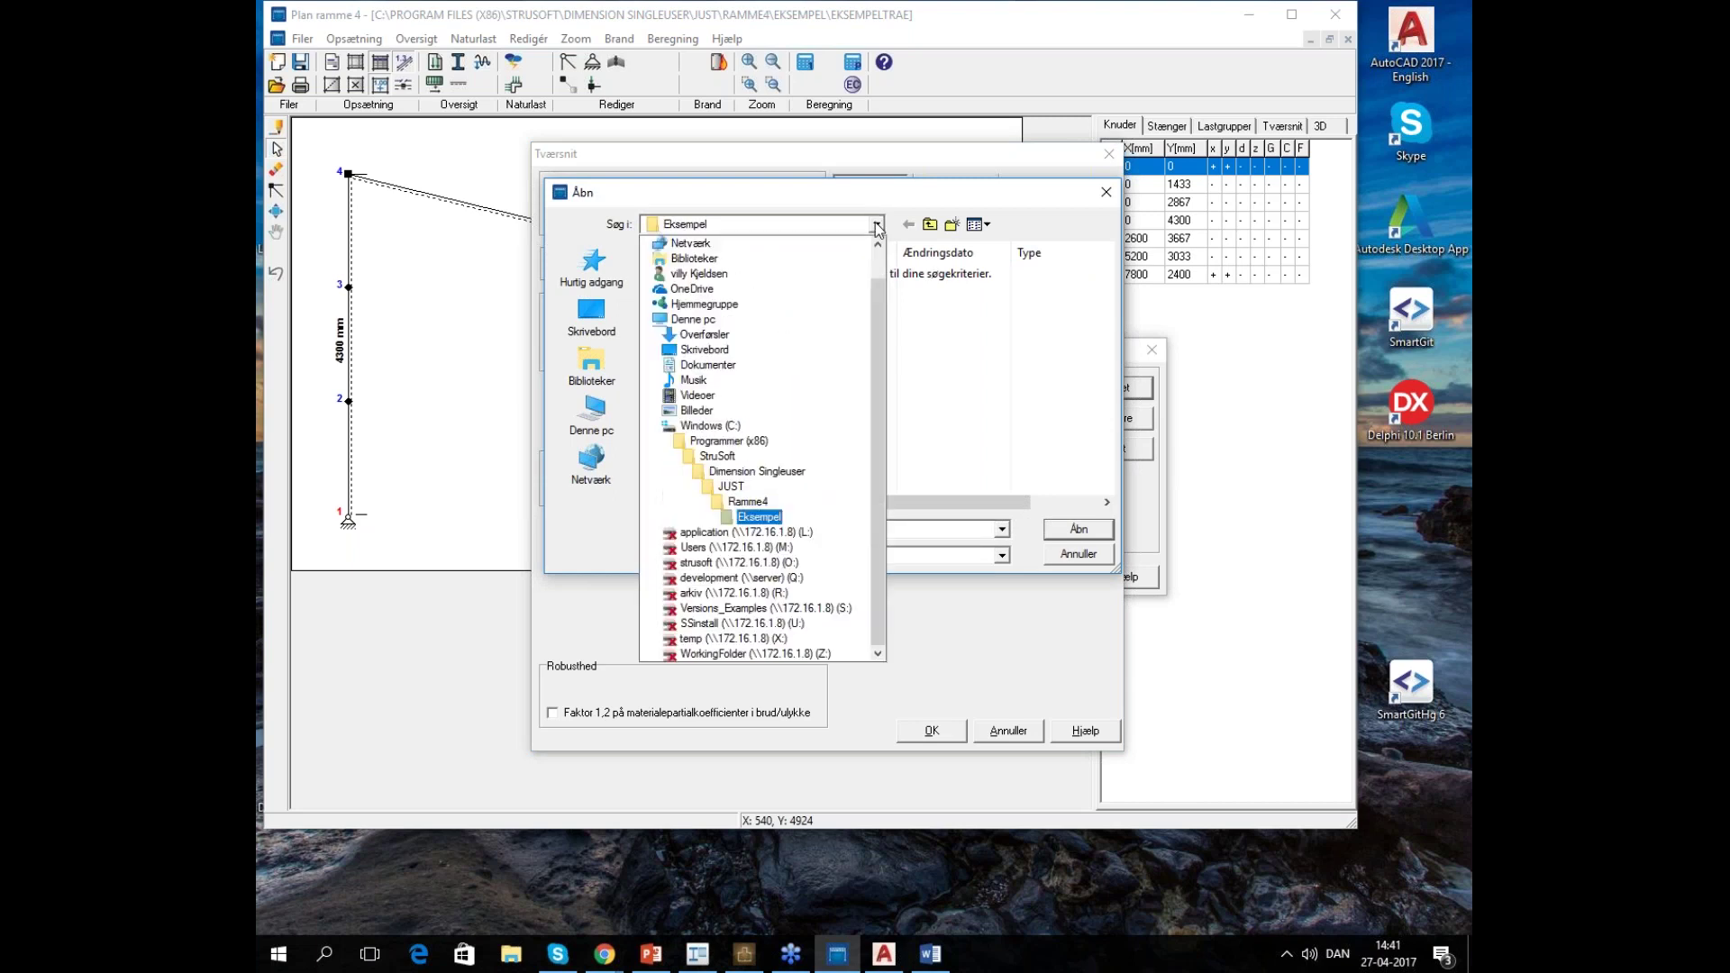
click(710, 425)
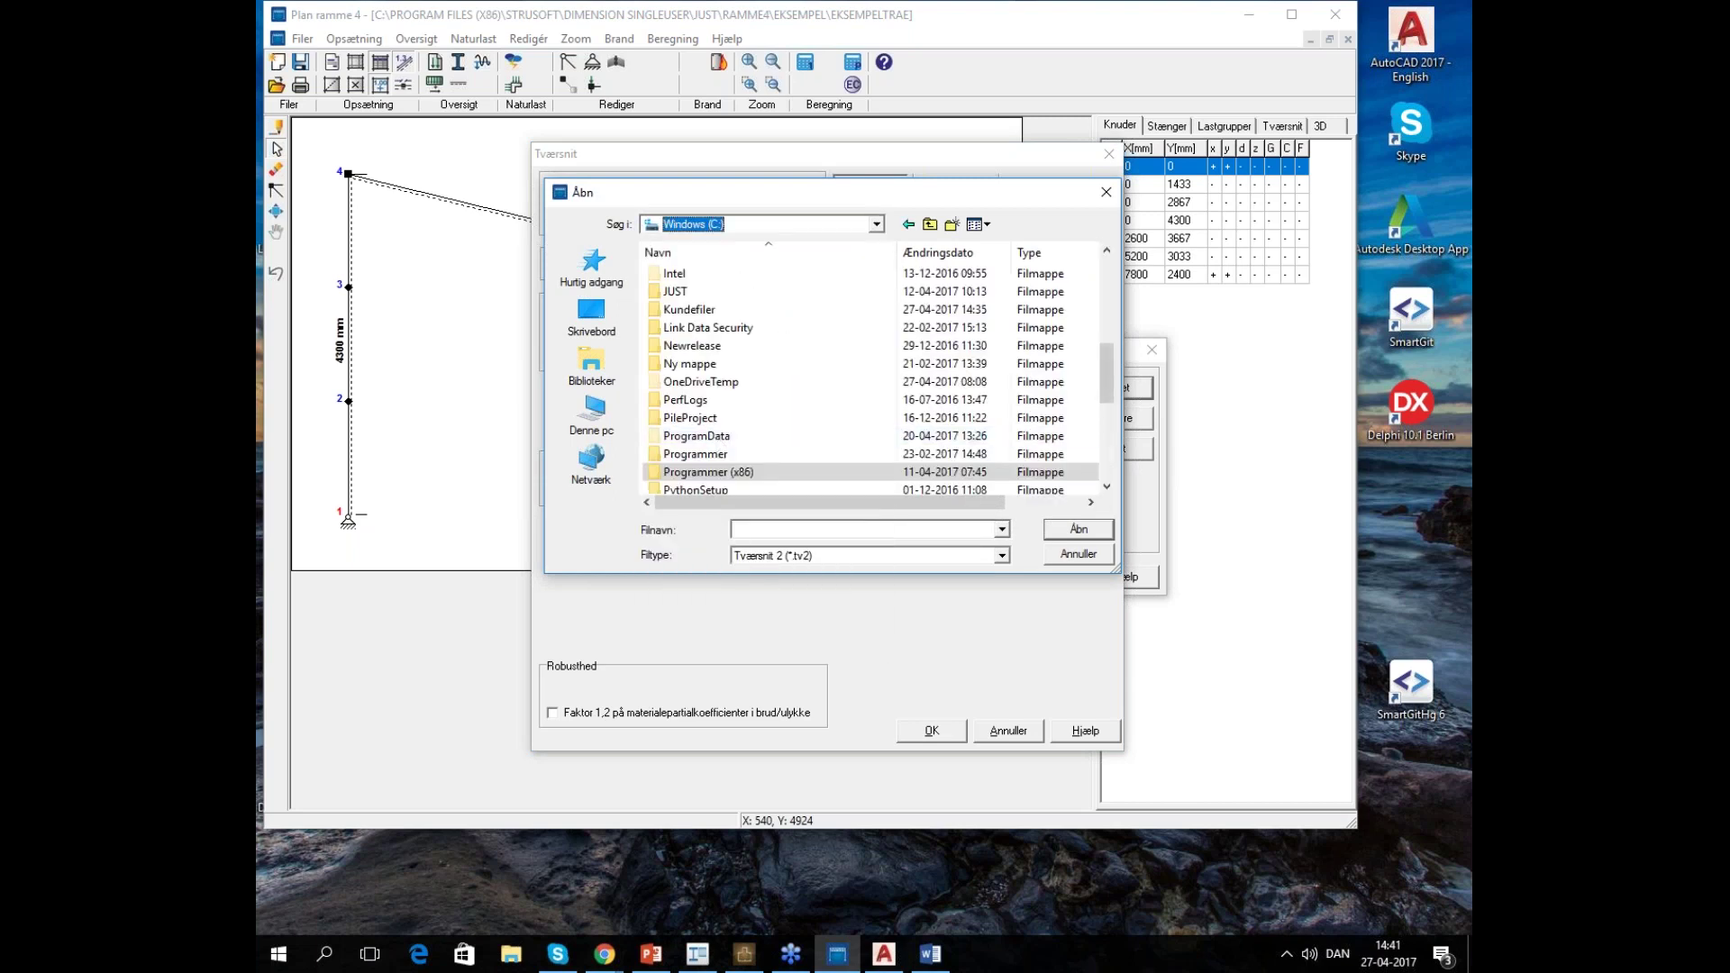
drag(1106, 373, 1106, 355)
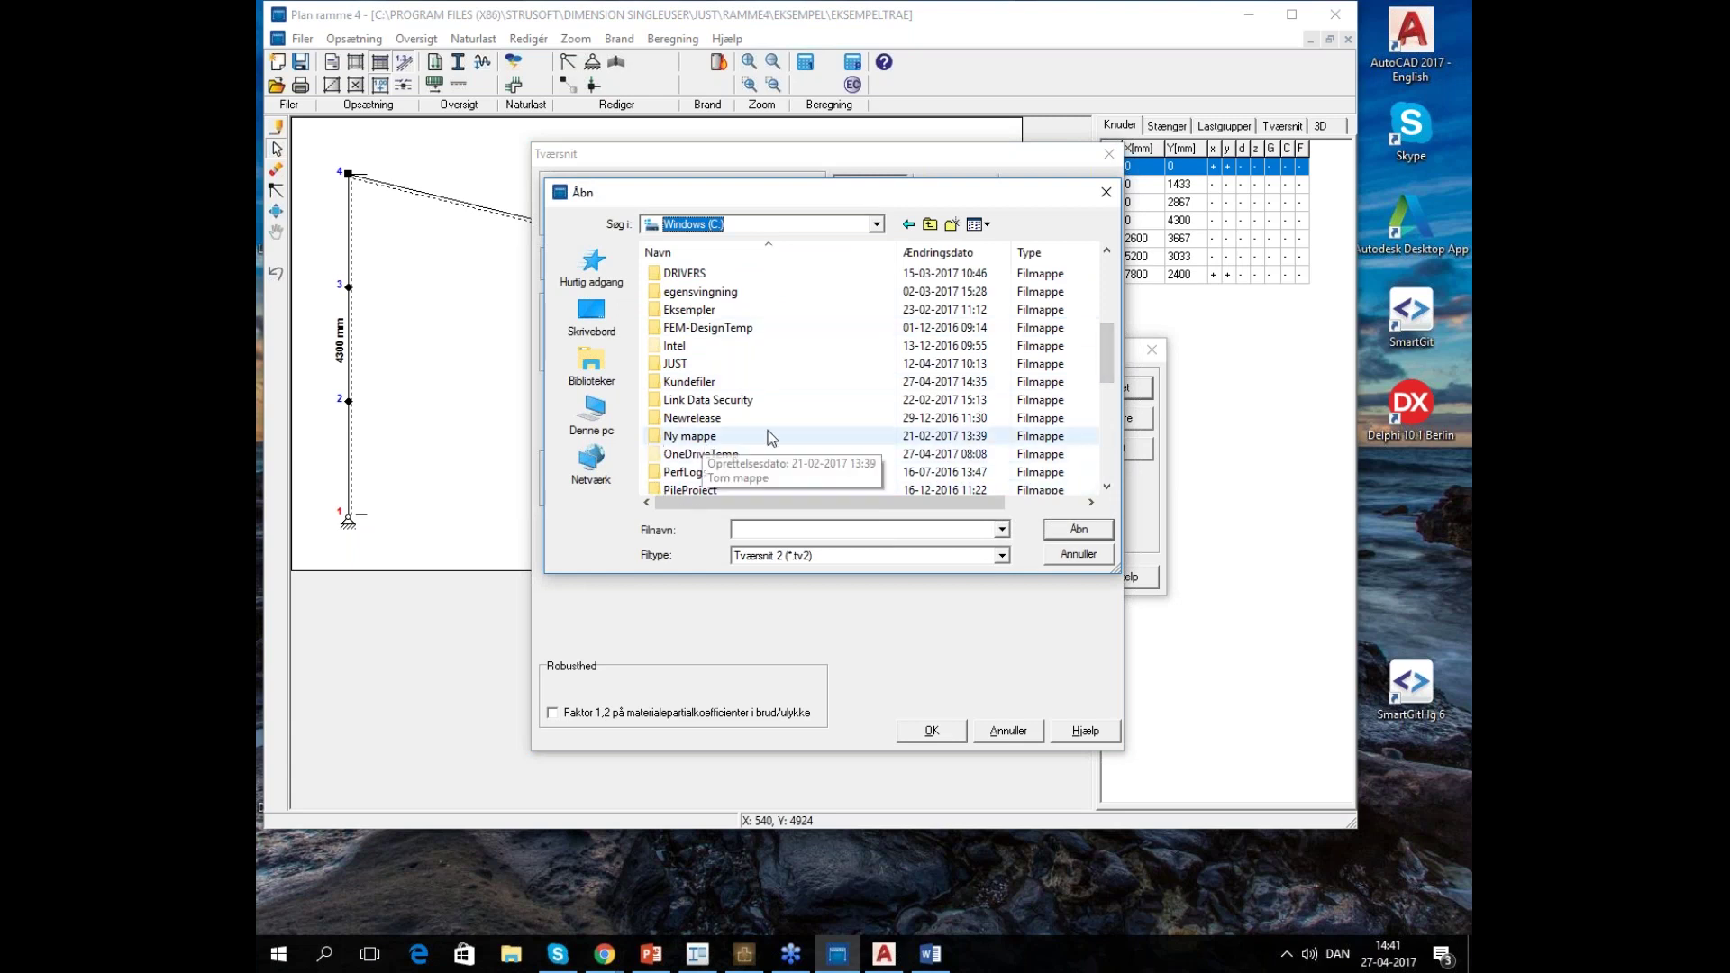
mouse_move(1105, 348)
mouse_down()
mouse_move(1107, 402)
mouse_move(1107, 364)
mouse_up()
double_click(794, 347)
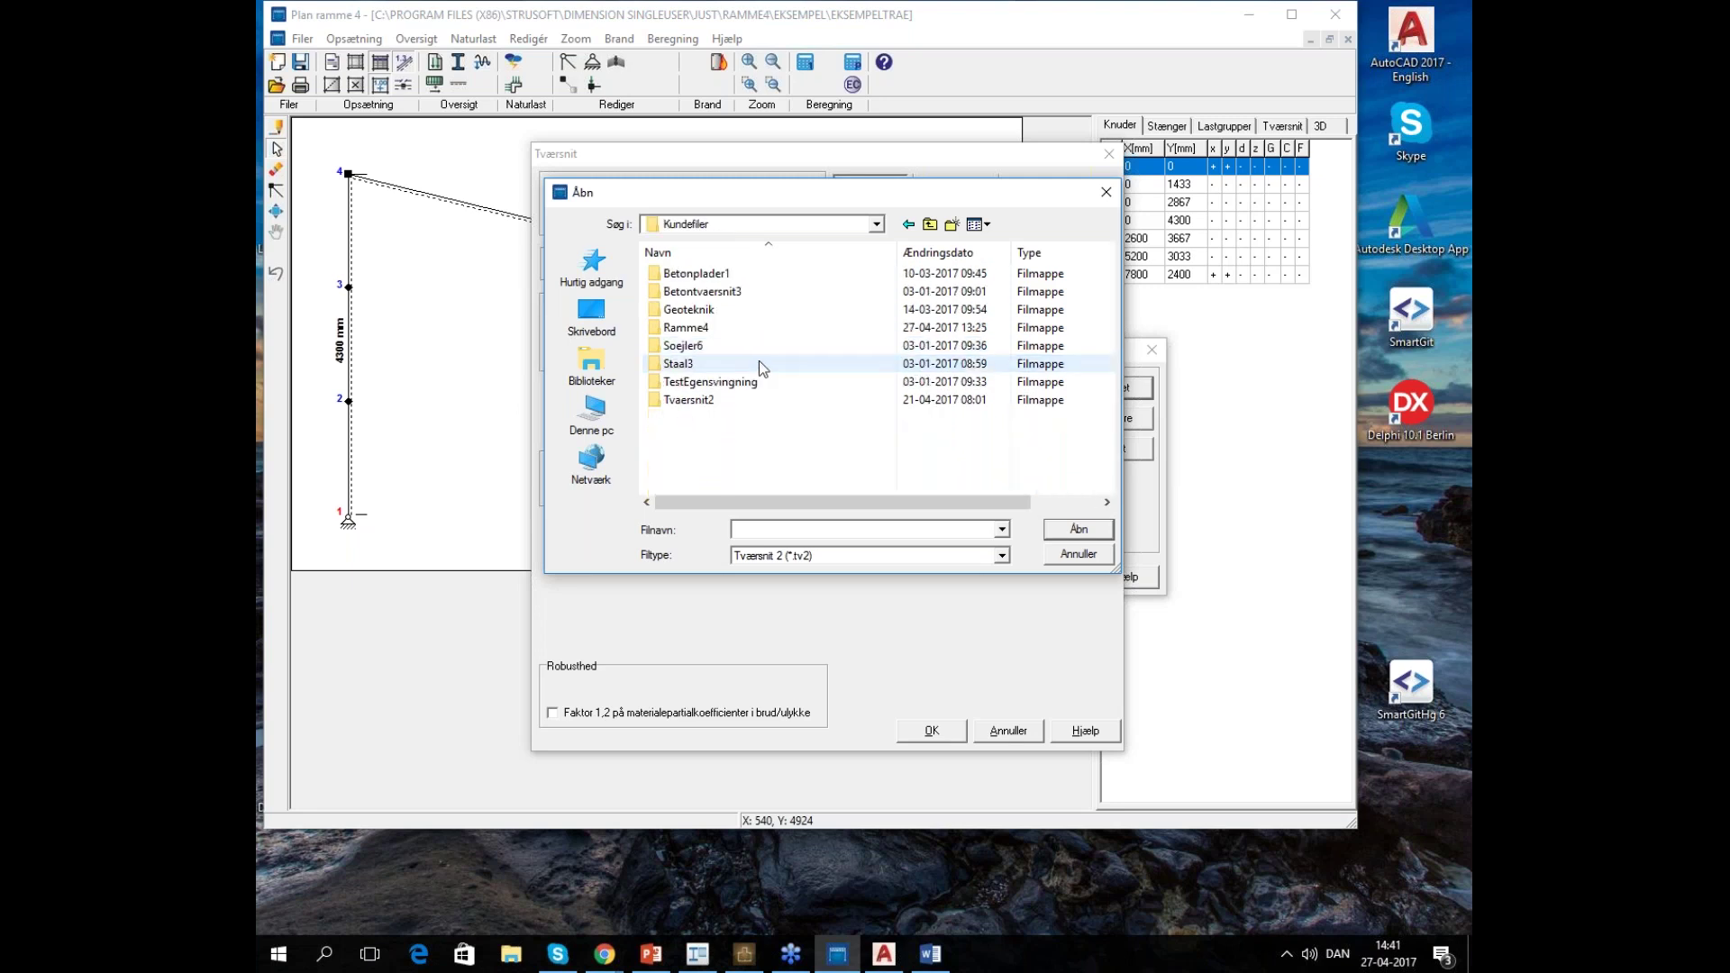
double_click(702, 401)
click(699, 274)
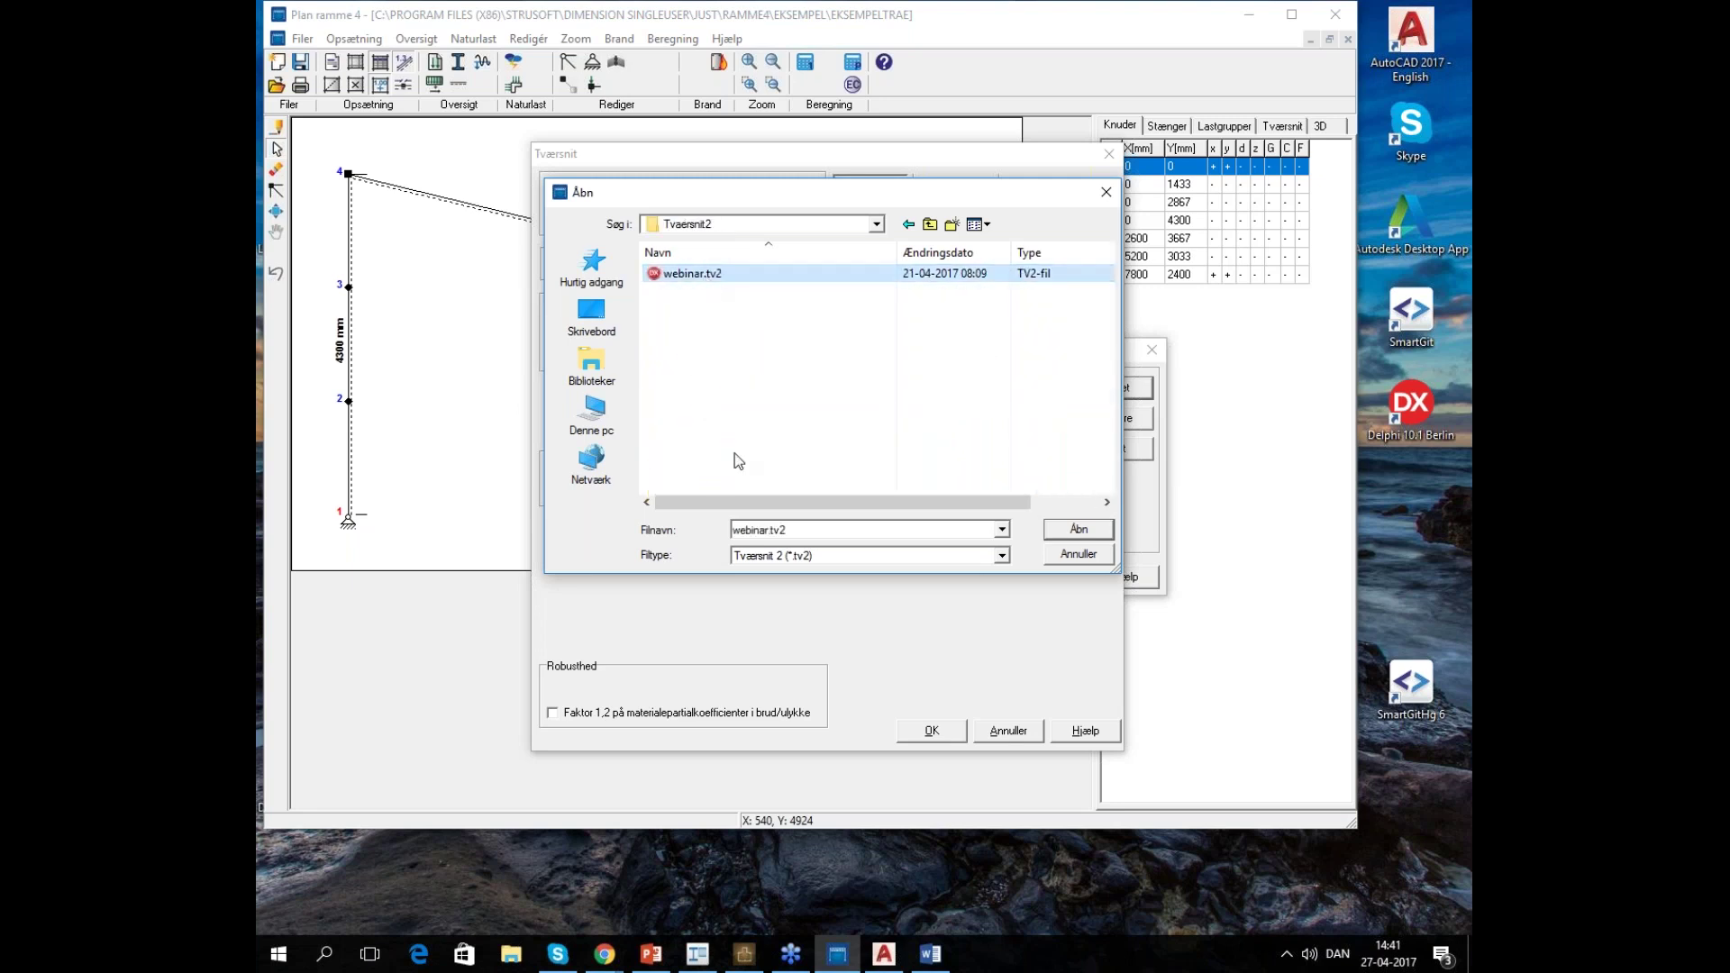
click(1078, 531)
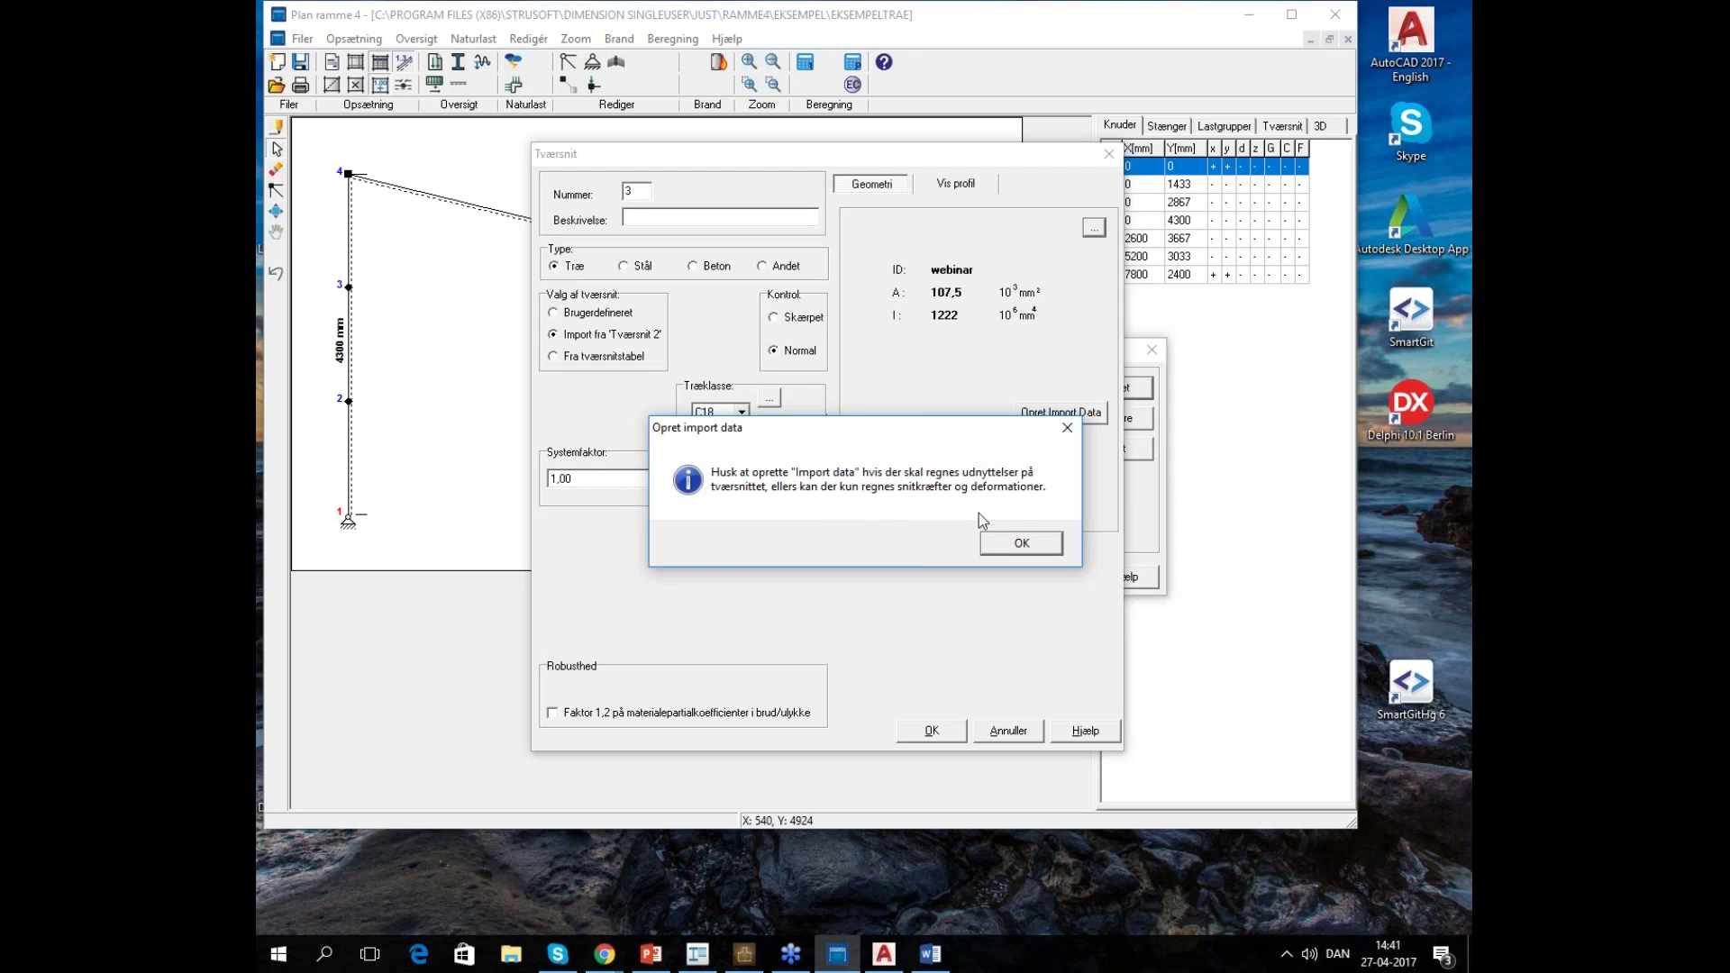
click(1025, 546)
View the import data fields for the timber cross-section, then cancel the new cross-section and close the overview
click(1063, 413)
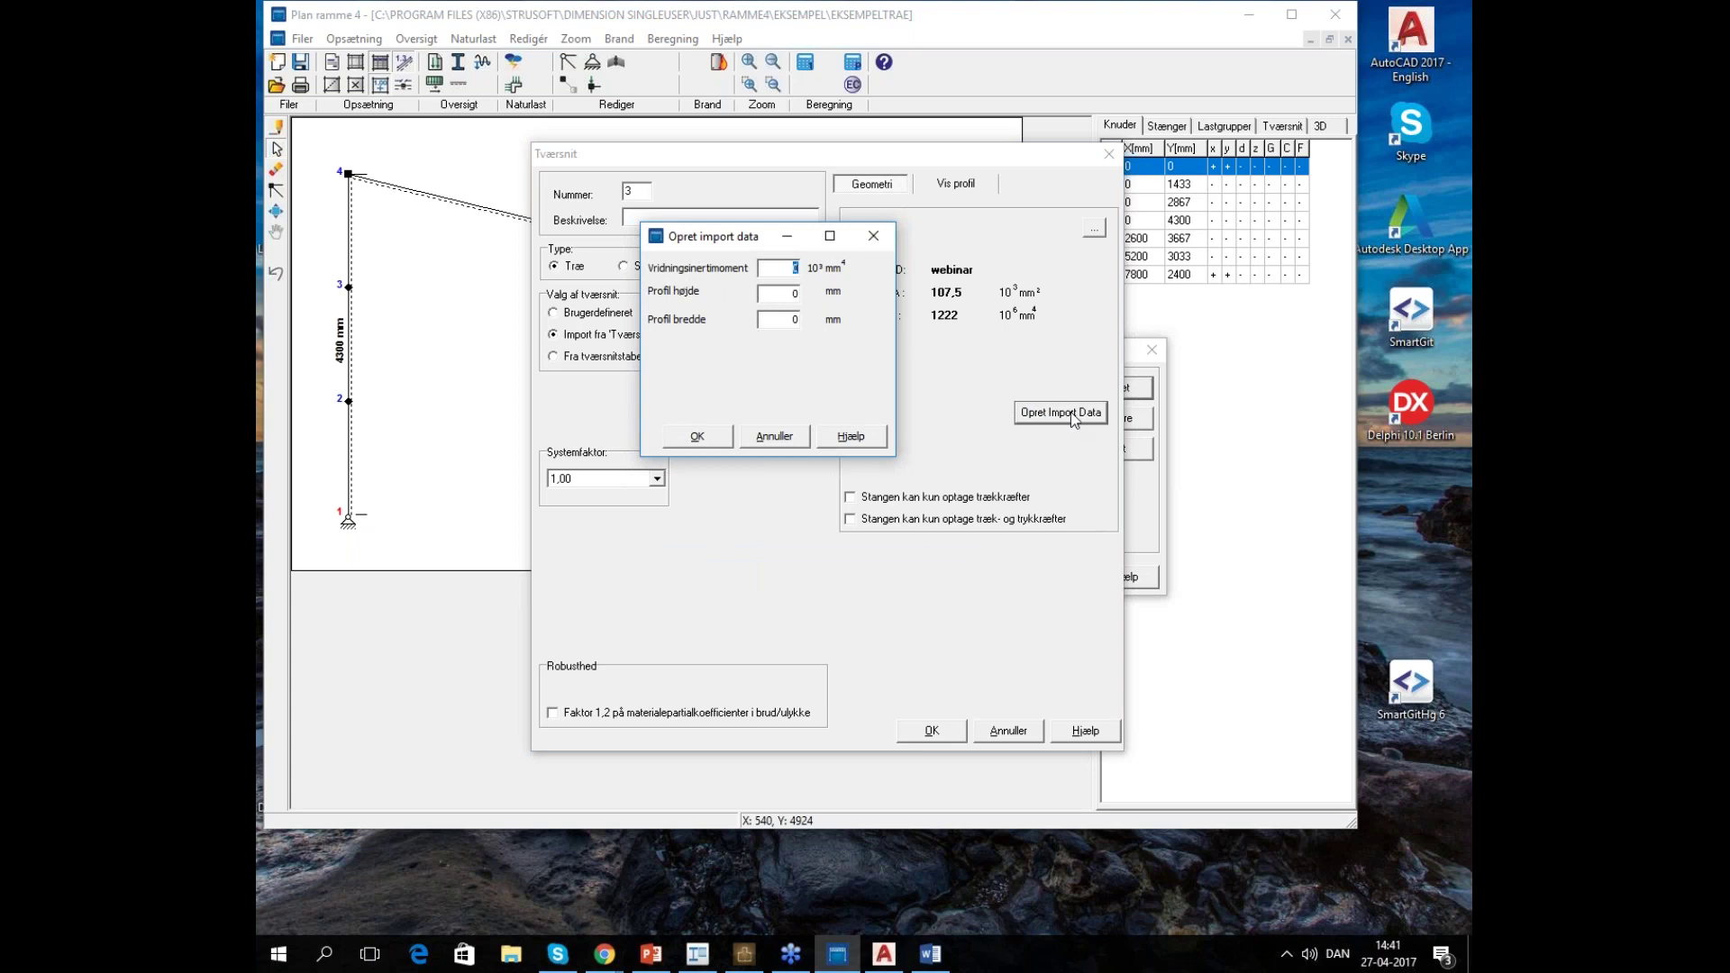
key(Tab)
click(772, 436)
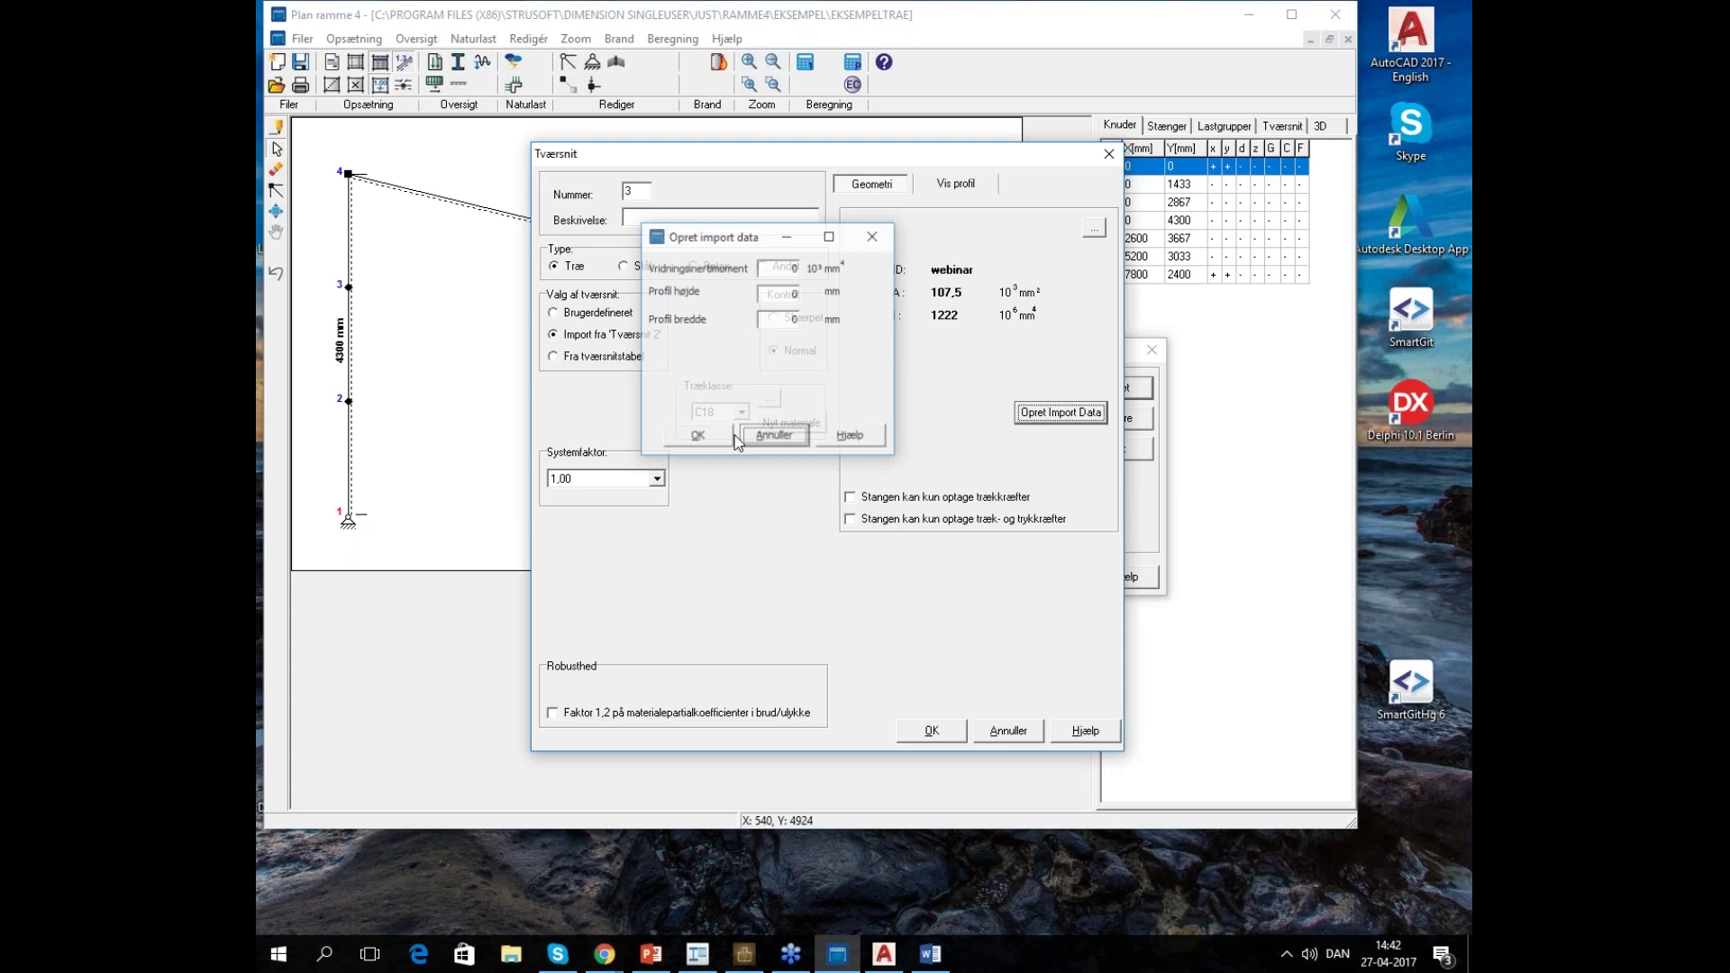
click(1008, 731)
click(1036, 576)
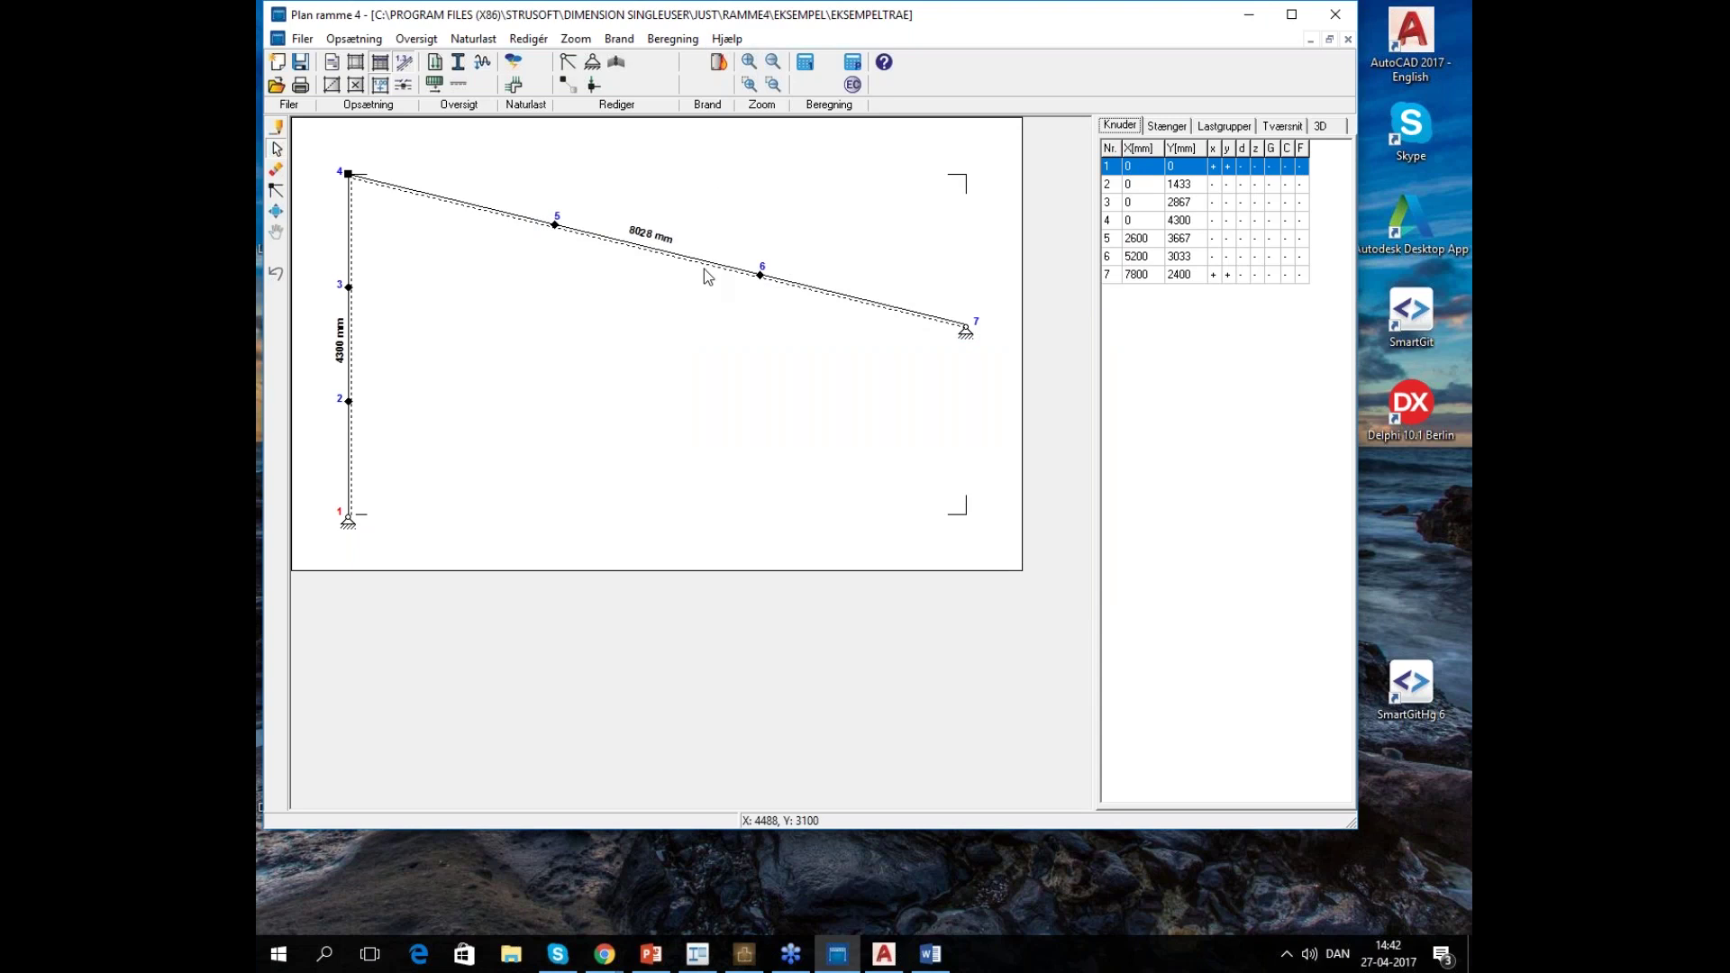
Start a new steel (Stål) cross-section from the cross-section overview, using the import from Tværsnit 2
click(417, 39)
click(444, 107)
click(1116, 387)
click(635, 265)
click(622, 337)
Load webinar.tv2 from the Kundefiler\Tvaersnit2 folder on drive C: into the steel cross-section
click(1094, 228)
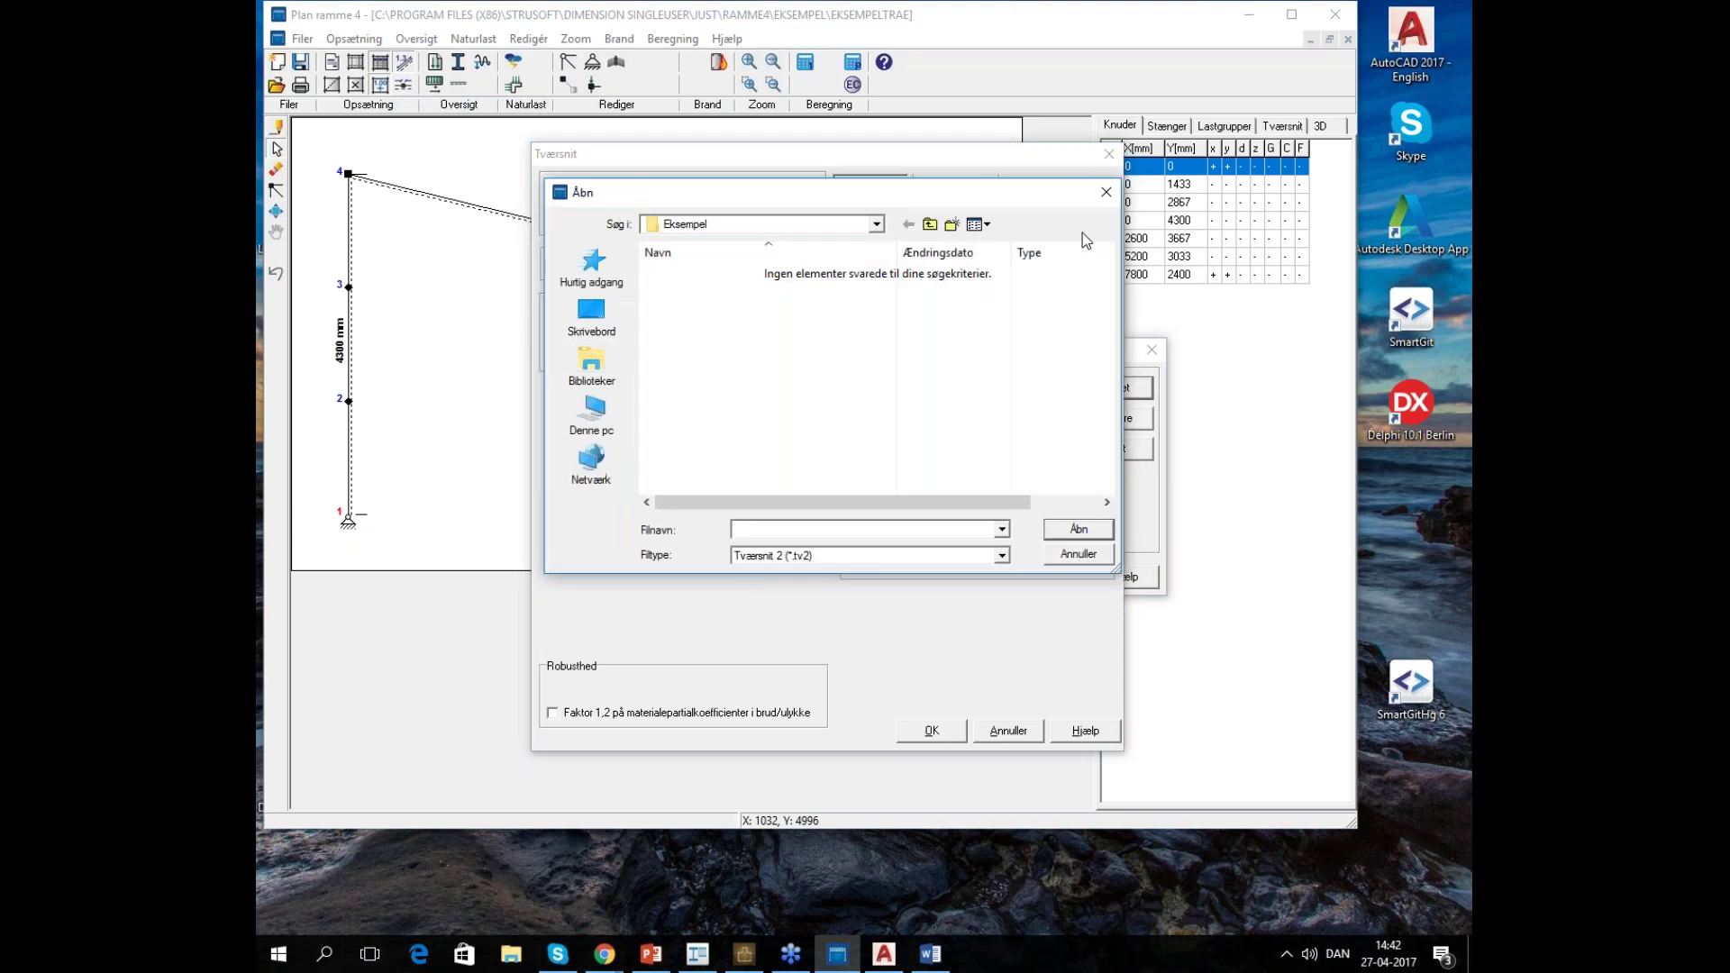
click(876, 225)
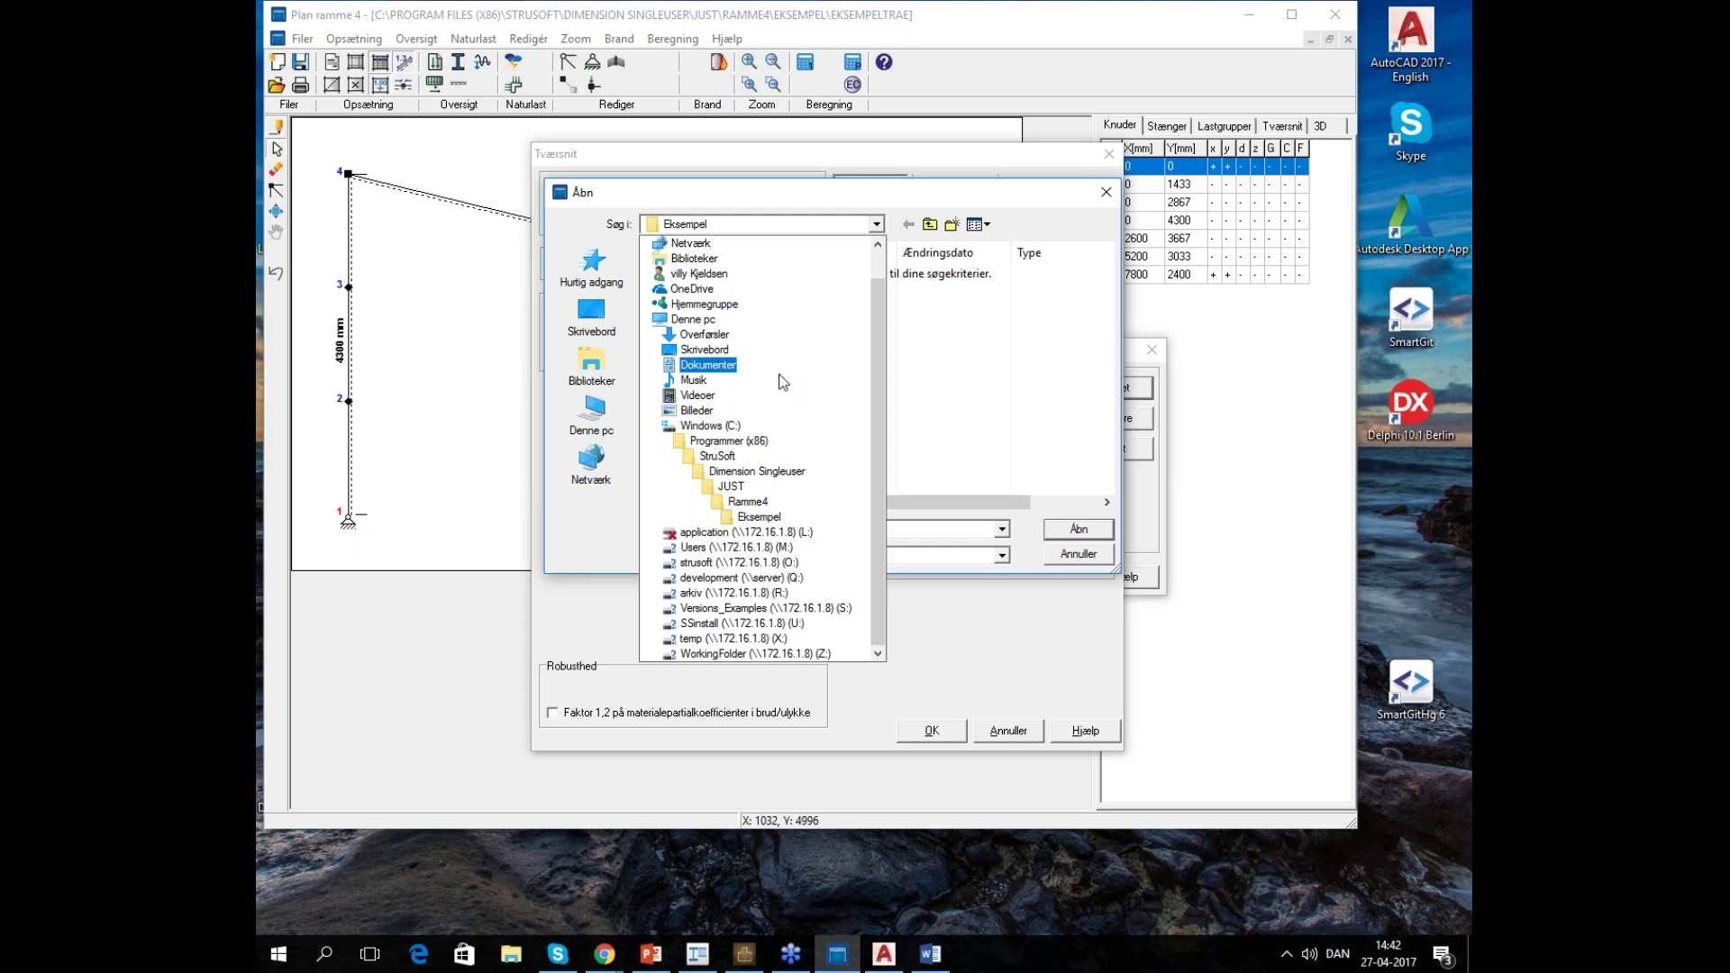
click(707, 426)
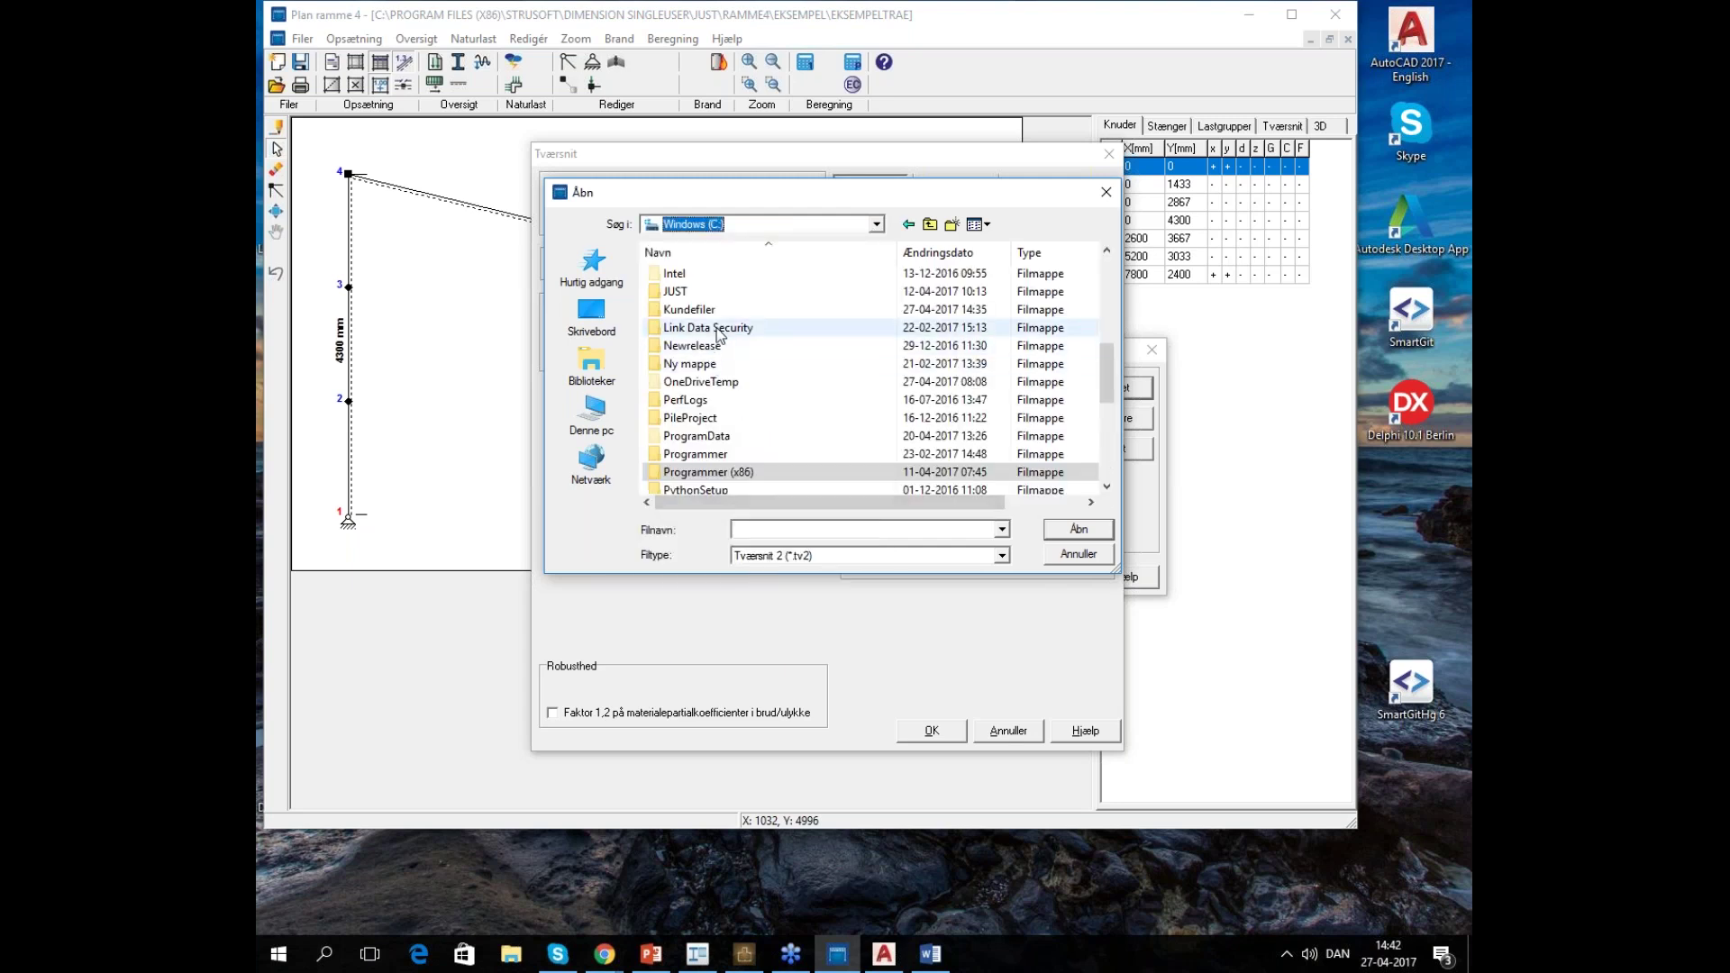
mouse_move(1107, 369)
mouse_down()
mouse_move(1109, 387)
mouse_move(1106, 343)
mouse_up()
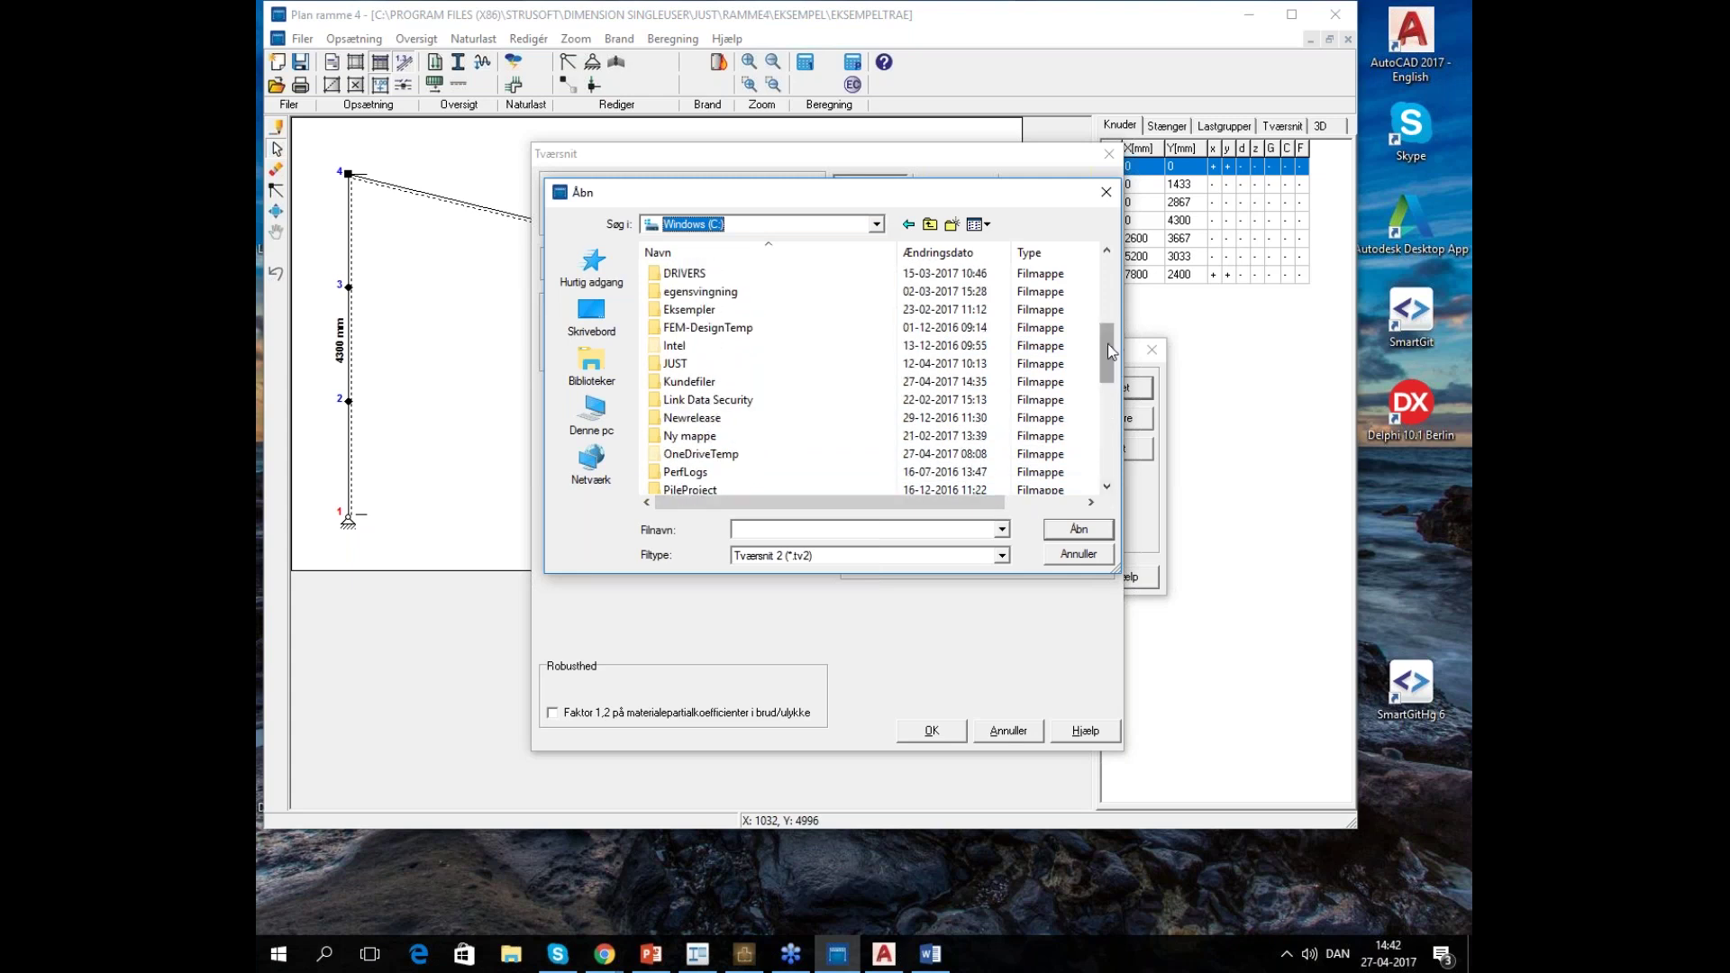
double_click(802, 382)
double_click(738, 399)
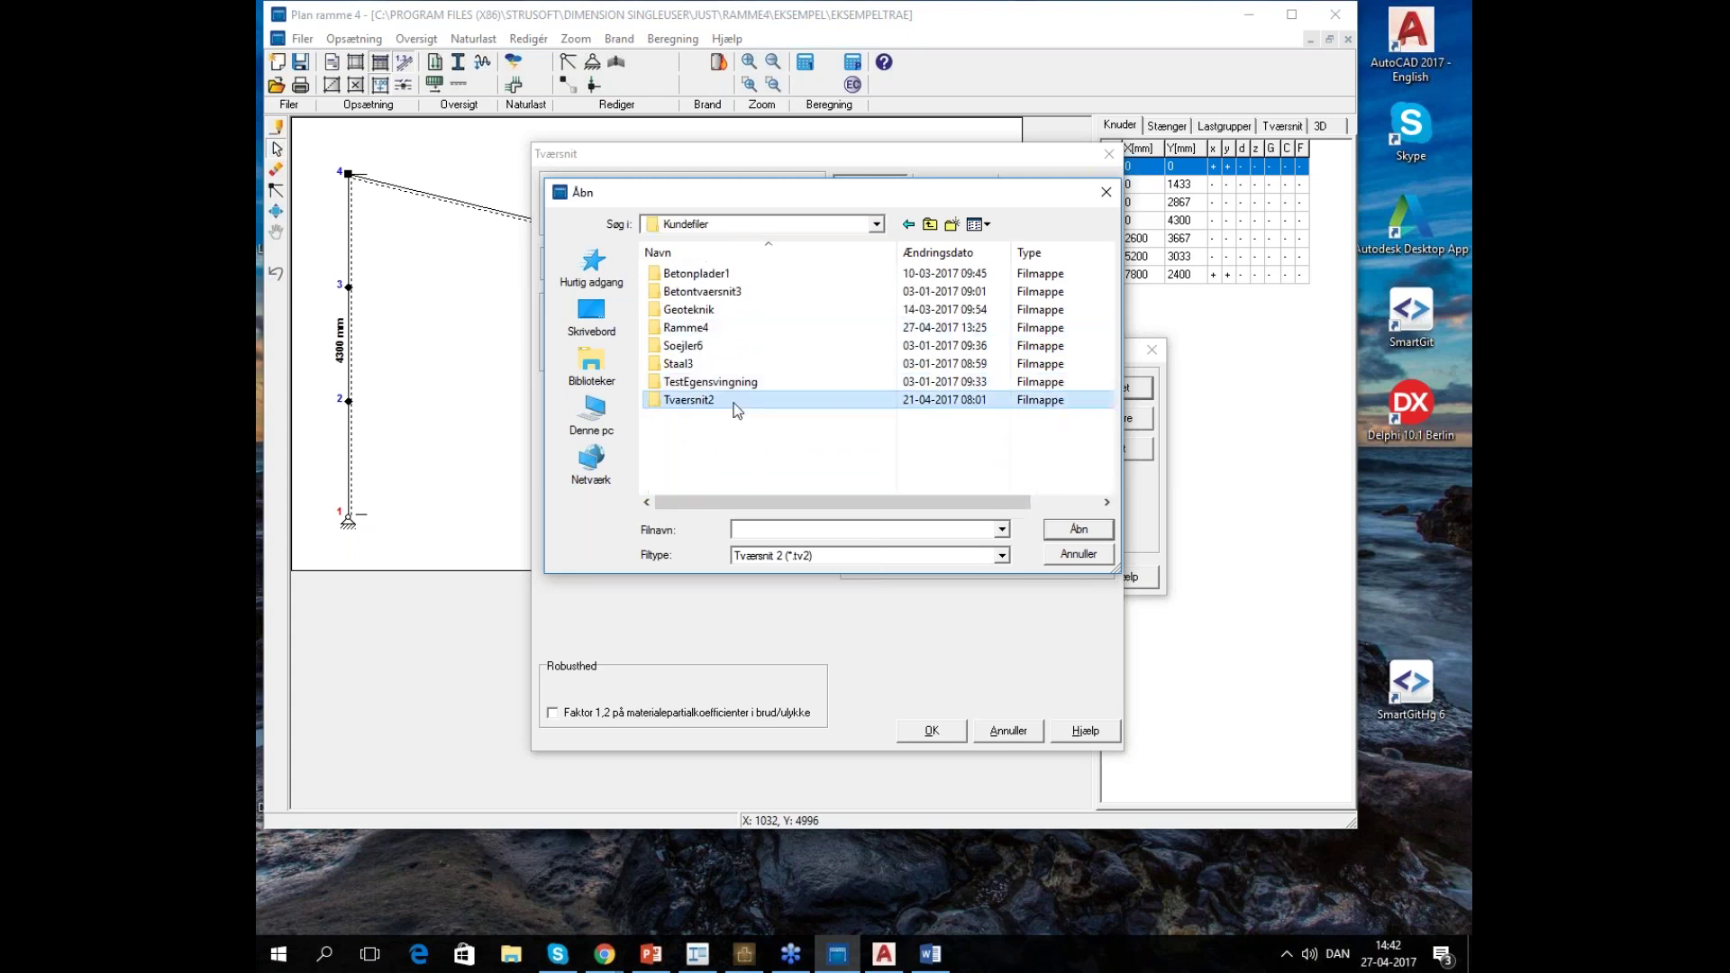
click(722, 274)
click(1076, 532)
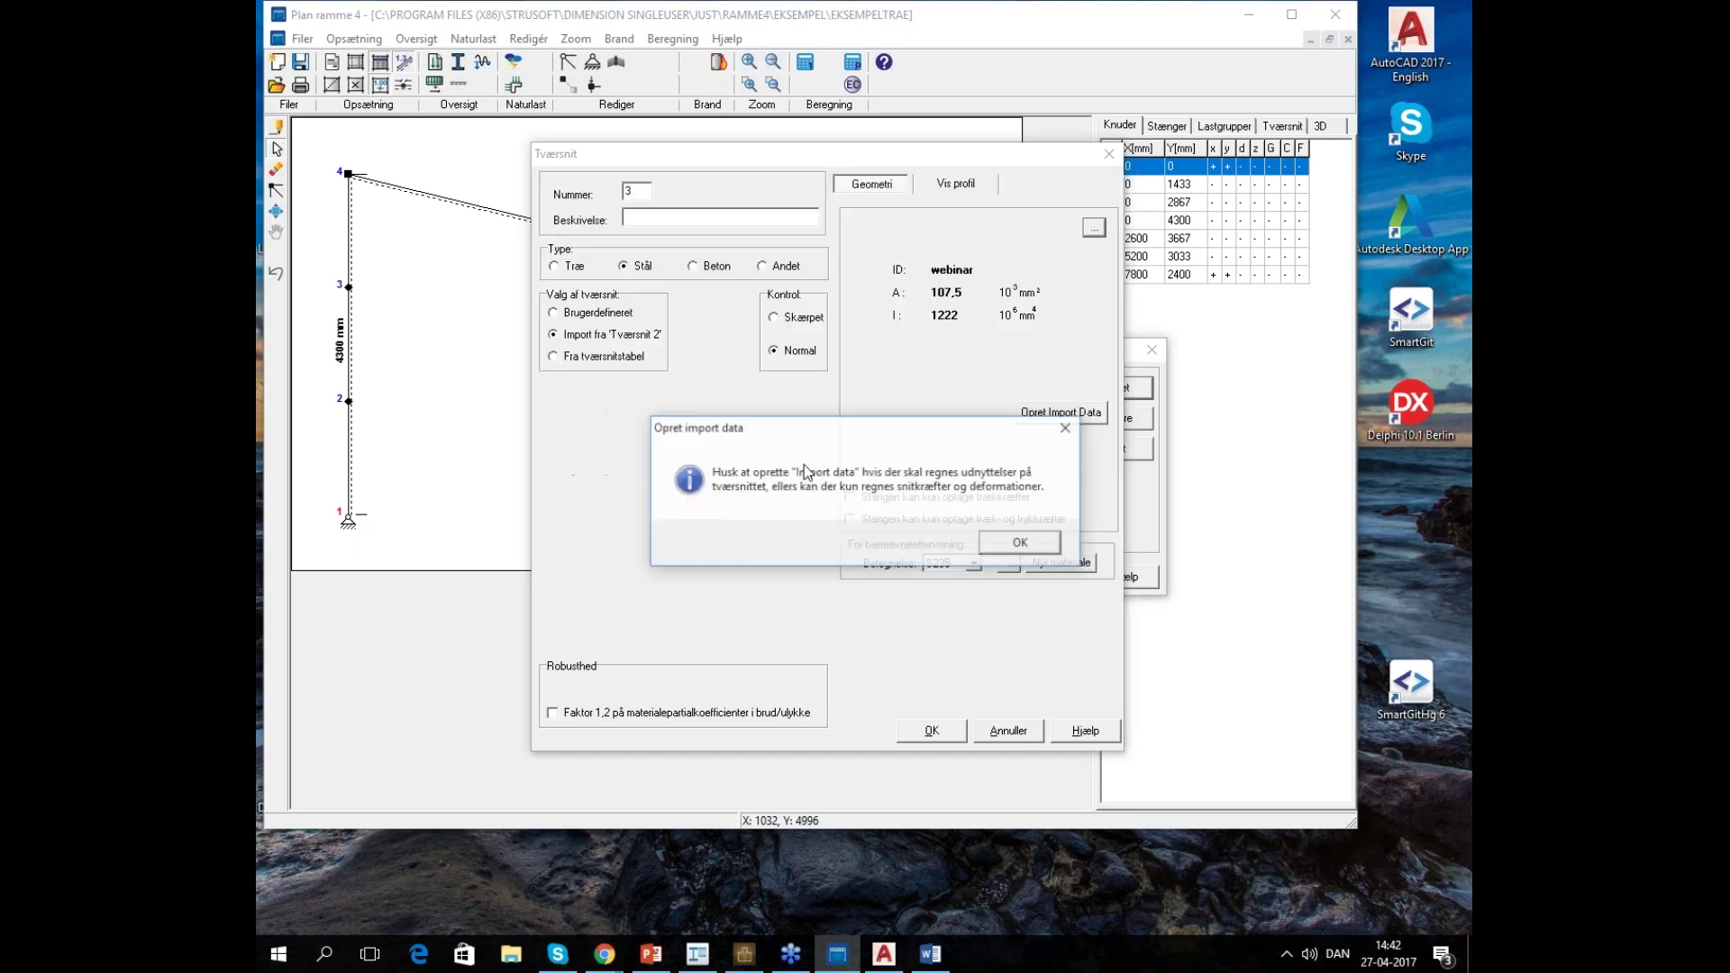
click(1020, 544)
In the steel import data, try cross-section classes 4 and 3, turn off the constant cross-section class, and cancel the dialog
click(1059, 412)
drag(879, 244, 829, 221)
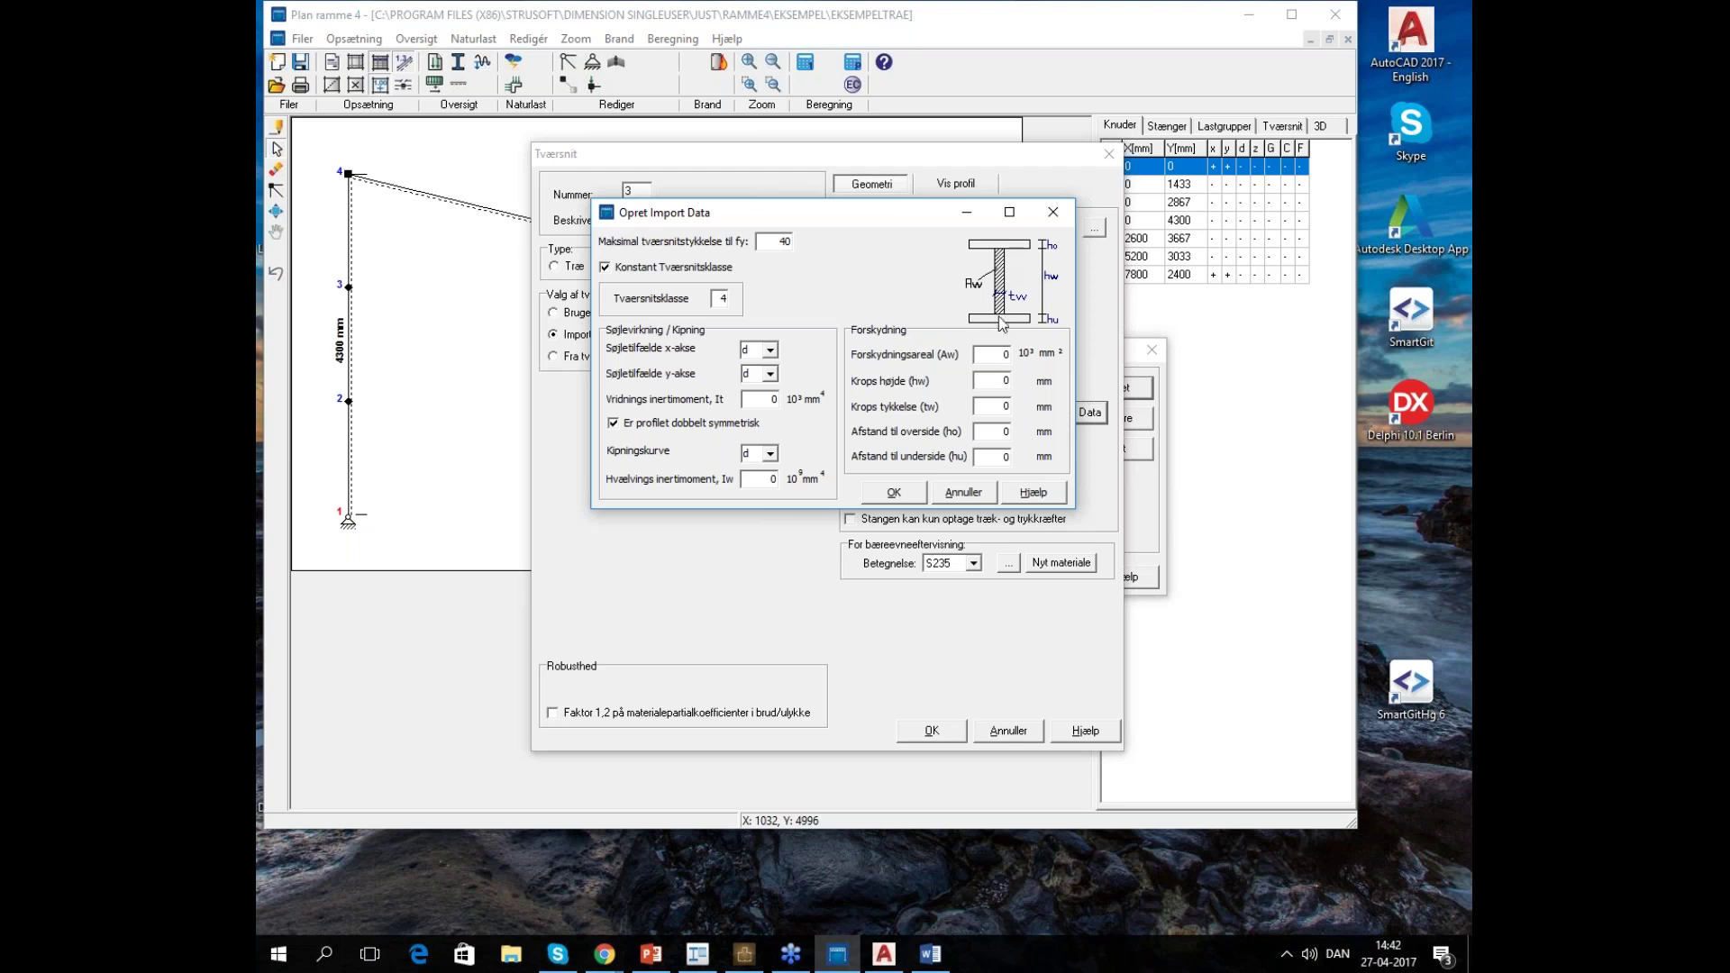
click(985, 405)
click(722, 298)
text(4)
double_click(782, 241)
click(780, 242)
double_click(722, 299)
text(3)
click(605, 267)
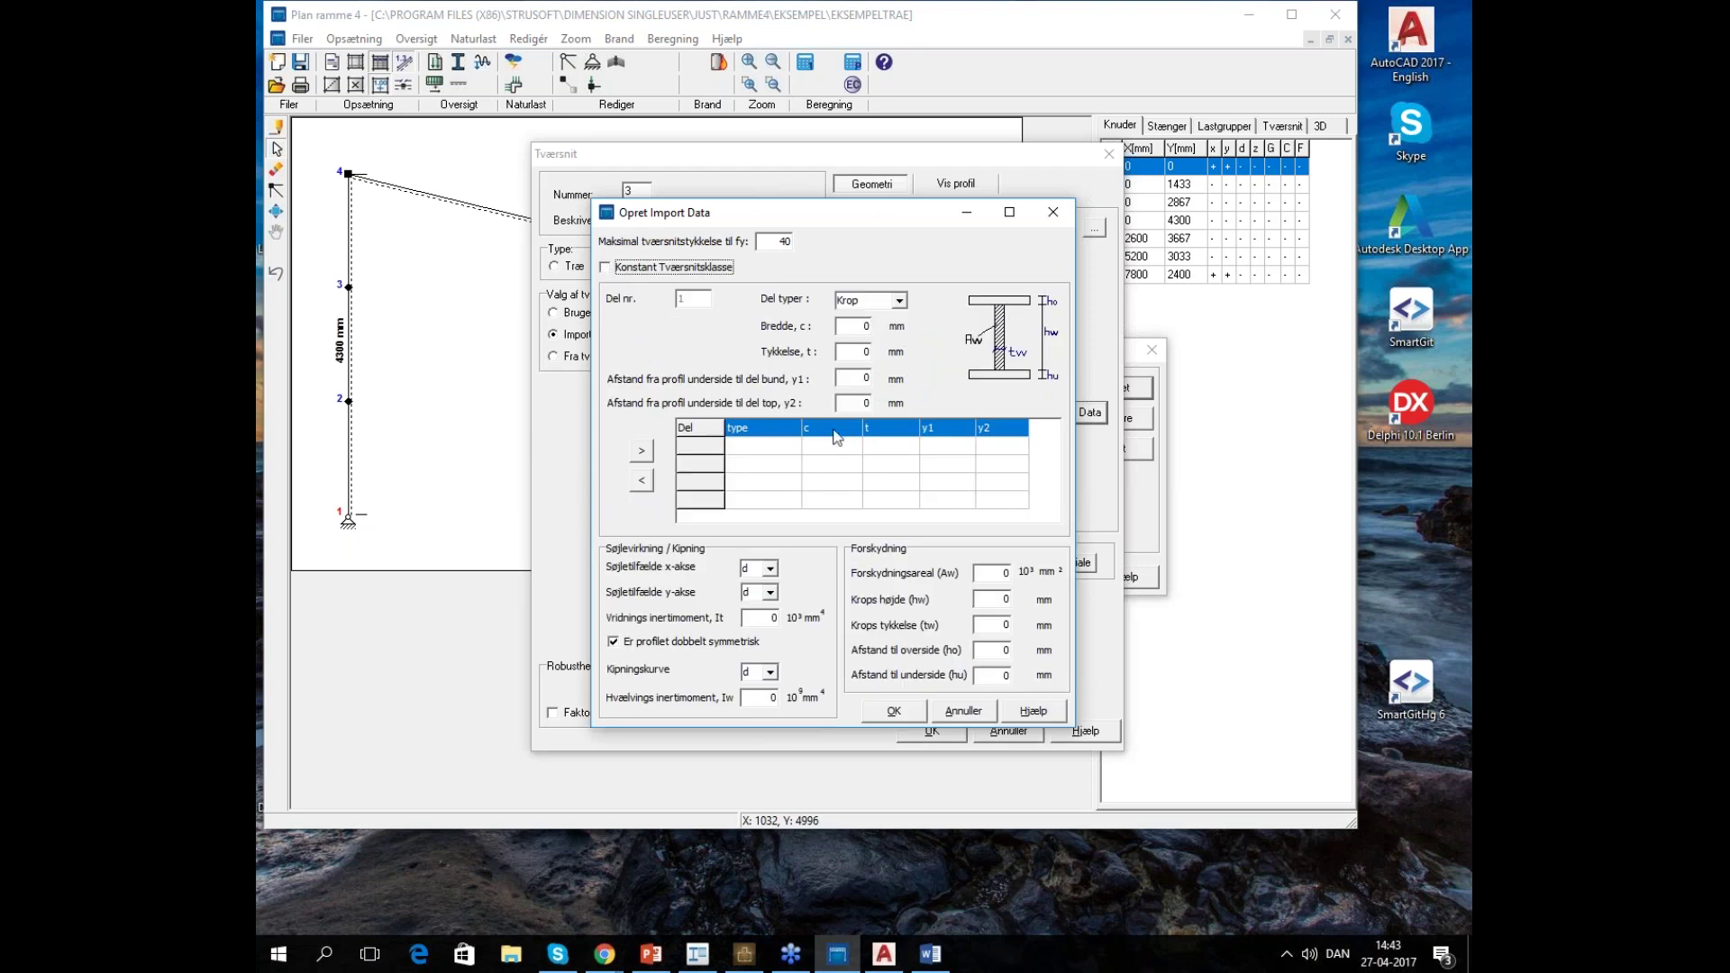
click(963, 712)
Reopen the steel import data, enter cross-section class 3, and check the x-axis column curve options and torsional moment of inertia field
click(1080, 412)
click(771, 324)
text(3)
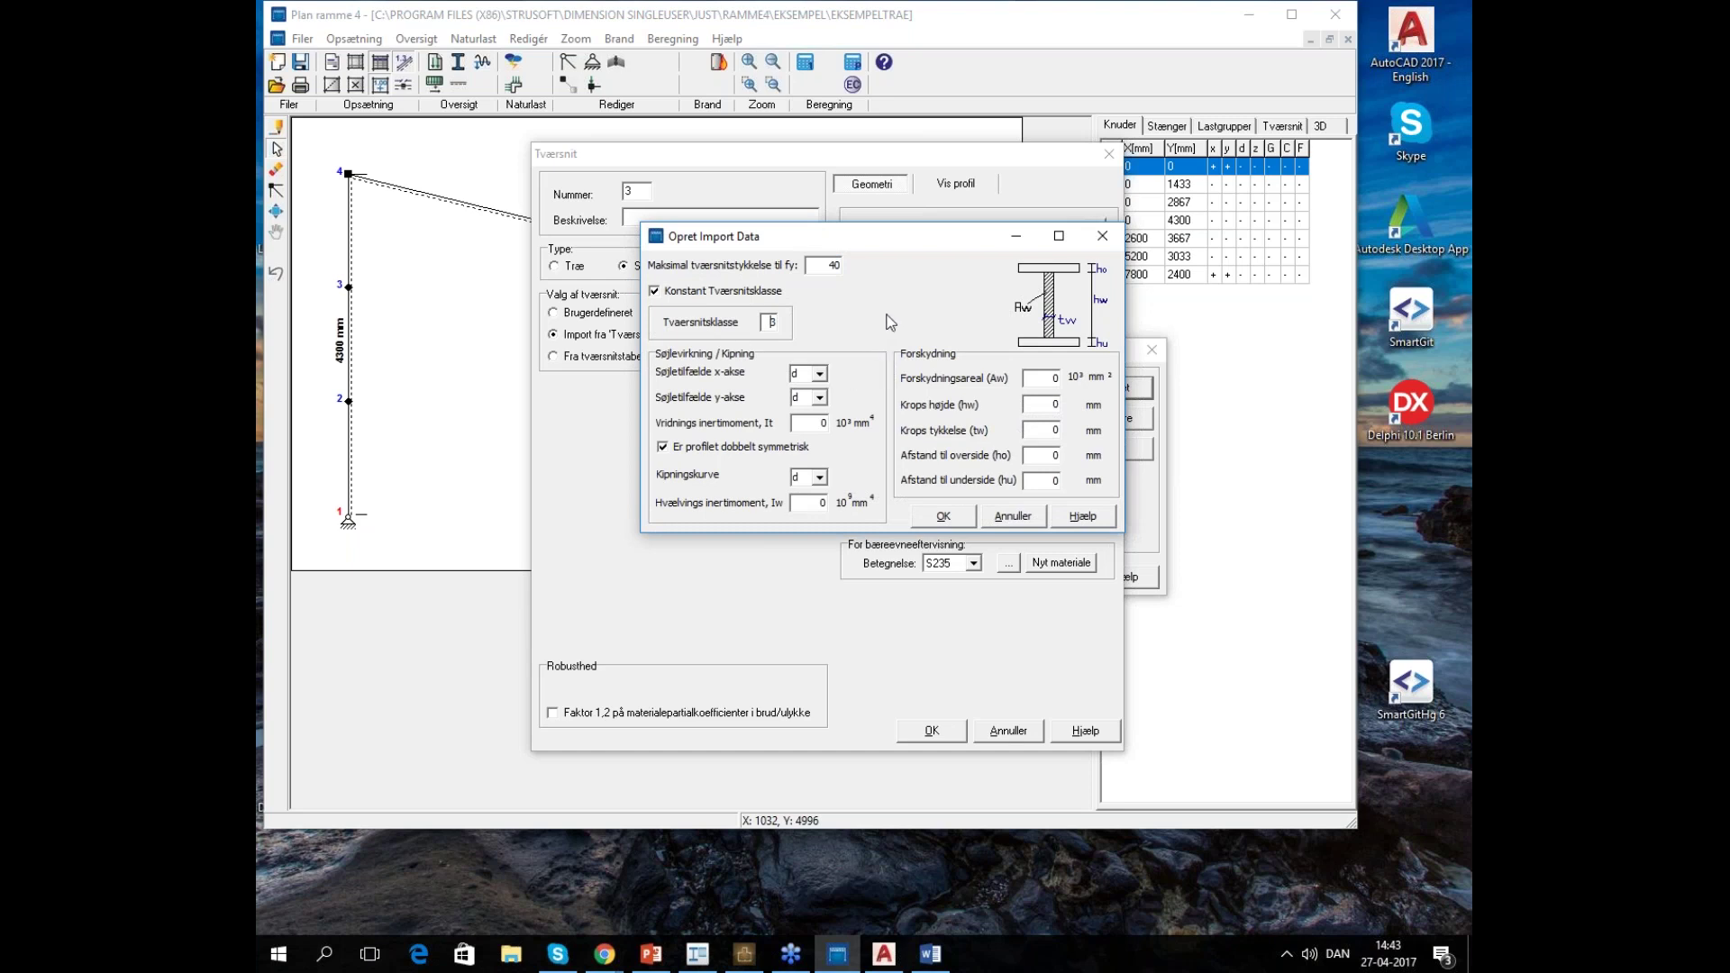
click(815, 372)
click(819, 373)
click(819, 373)
click(808, 423)
Check the double-symmetry option and lateral buckling curves, then cancel the import data and new steel cross-section and close the overview
click(663, 453)
click(662, 451)
click(820, 478)
click(820, 484)
click(1019, 520)
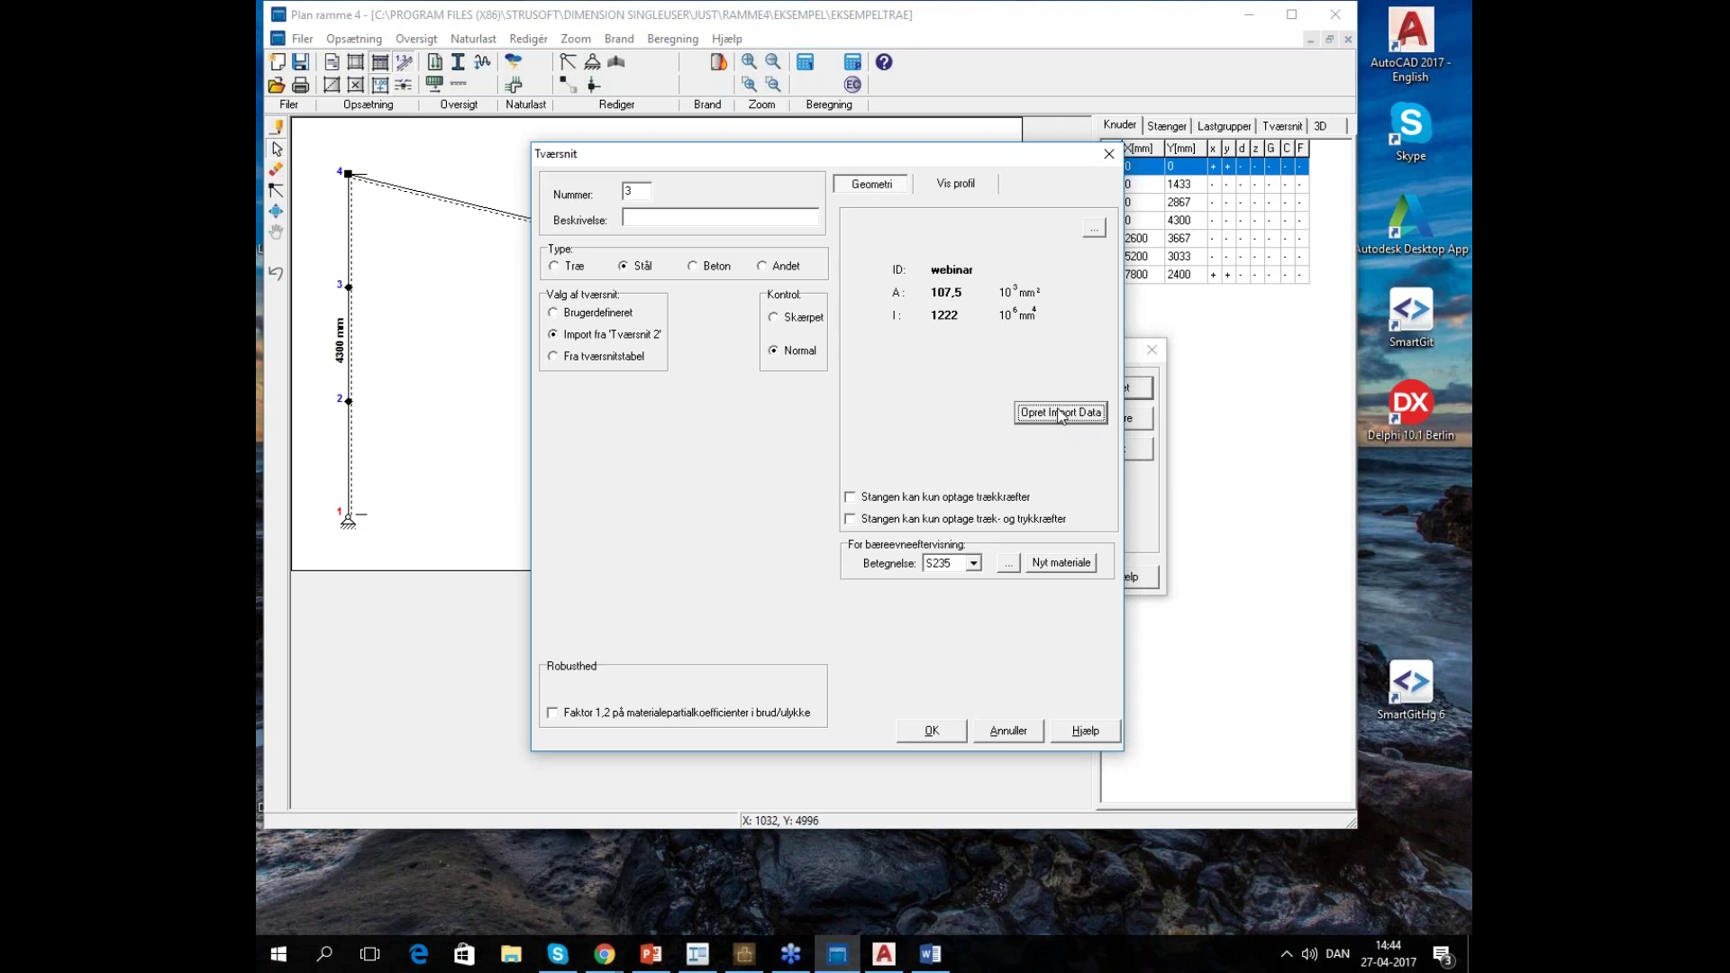
click(1013, 731)
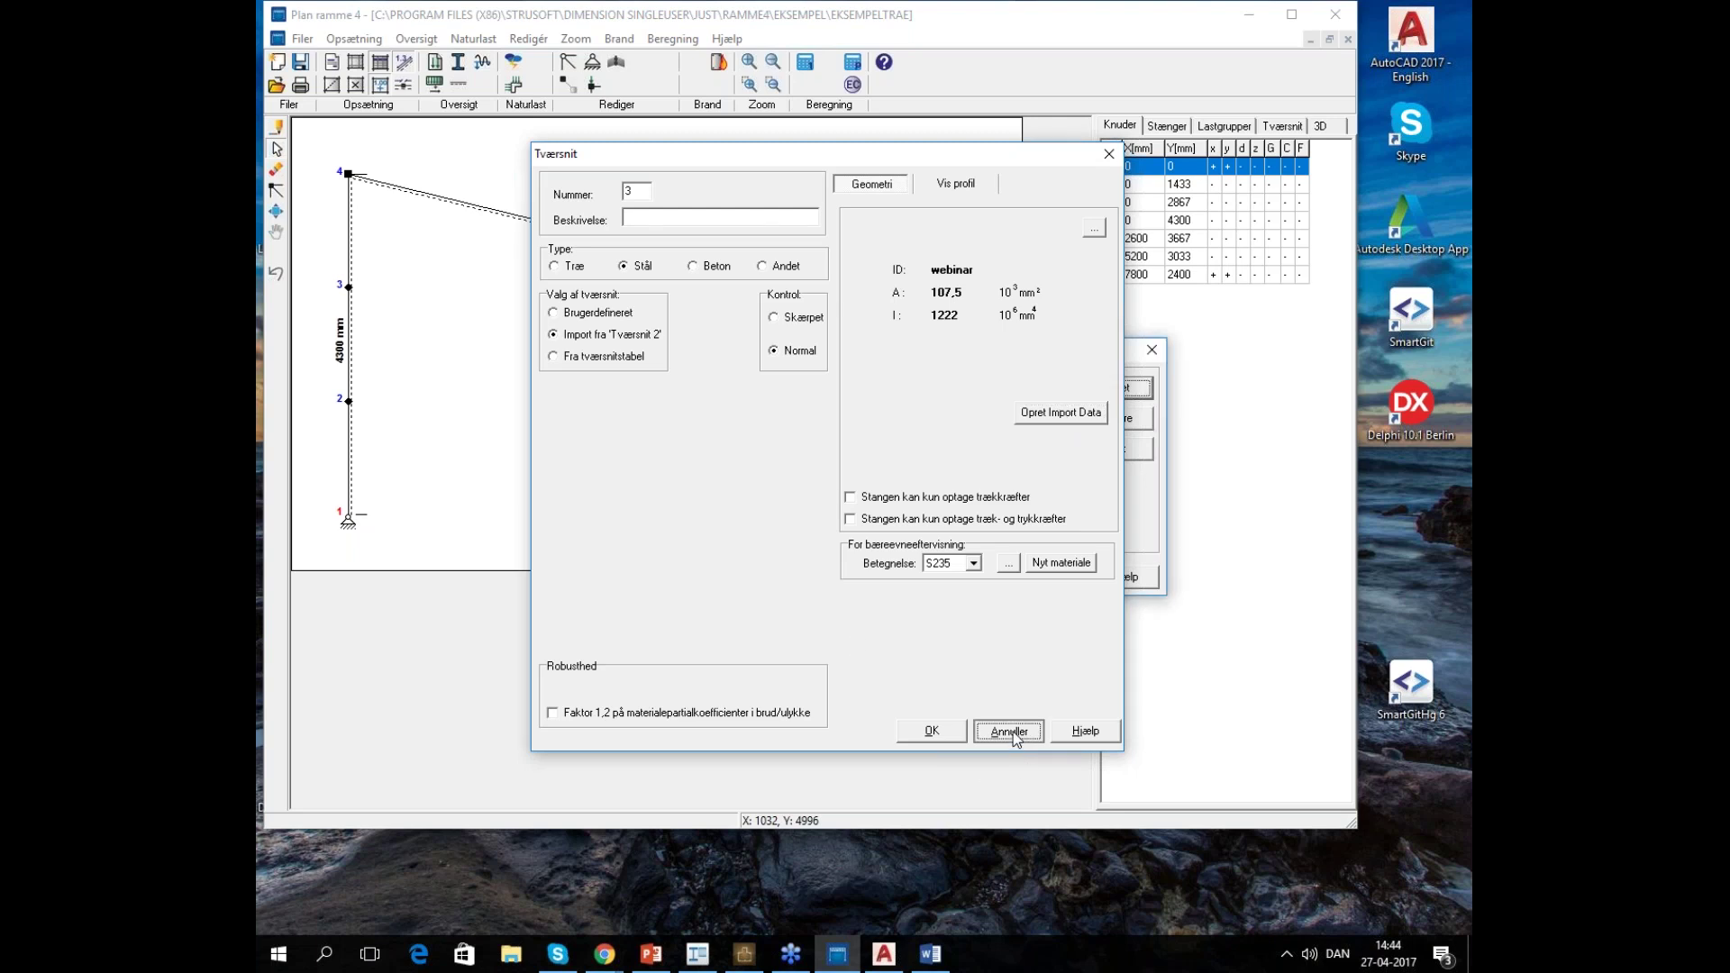
click(1047, 578)
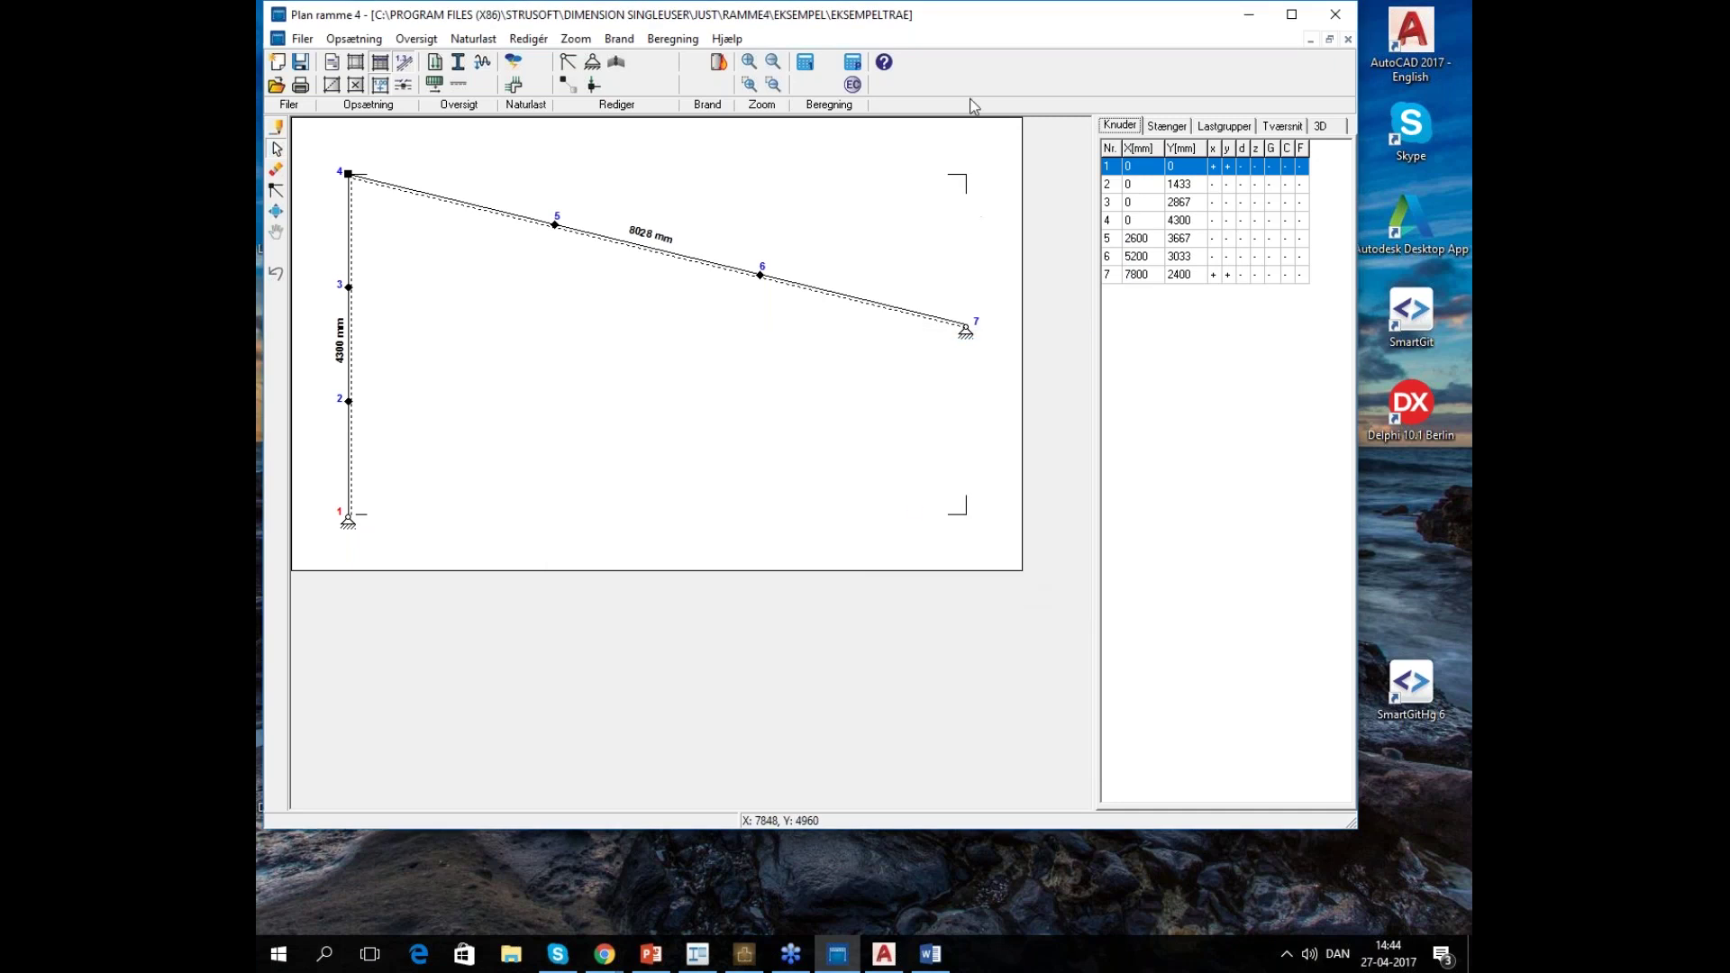
Zoom in on the frame and pan along the sloping bar to the support at node 7
scroll(734, 394, up, 1)
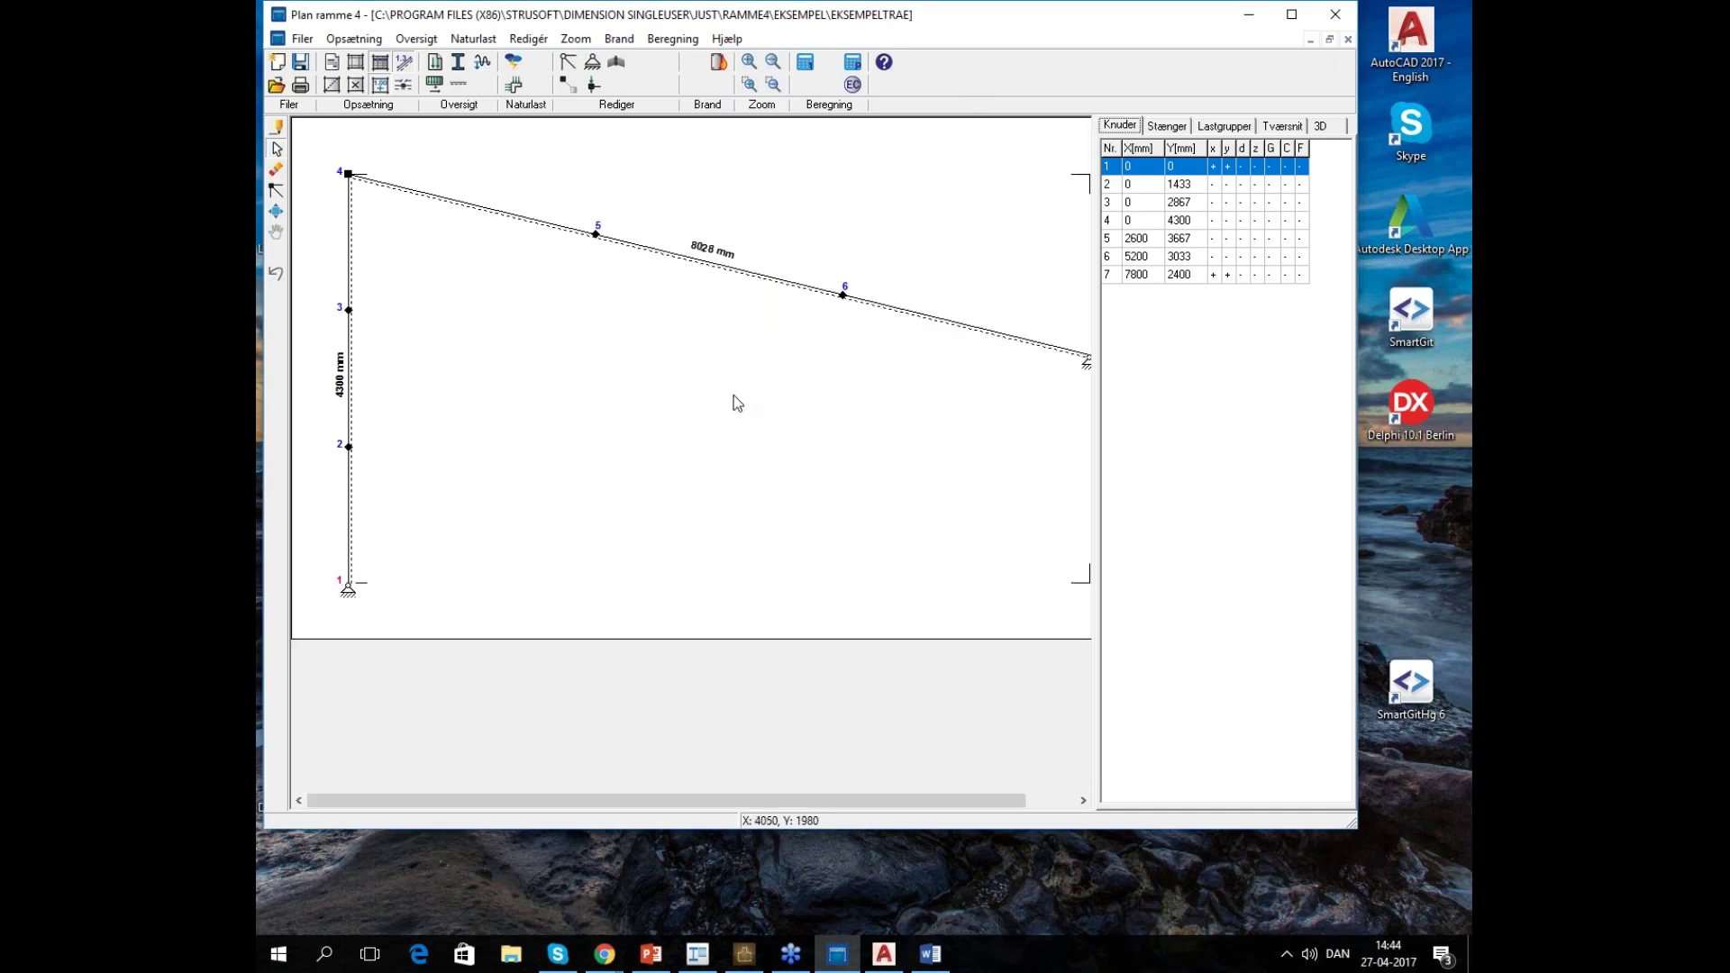
scroll(733, 398, up, 1)
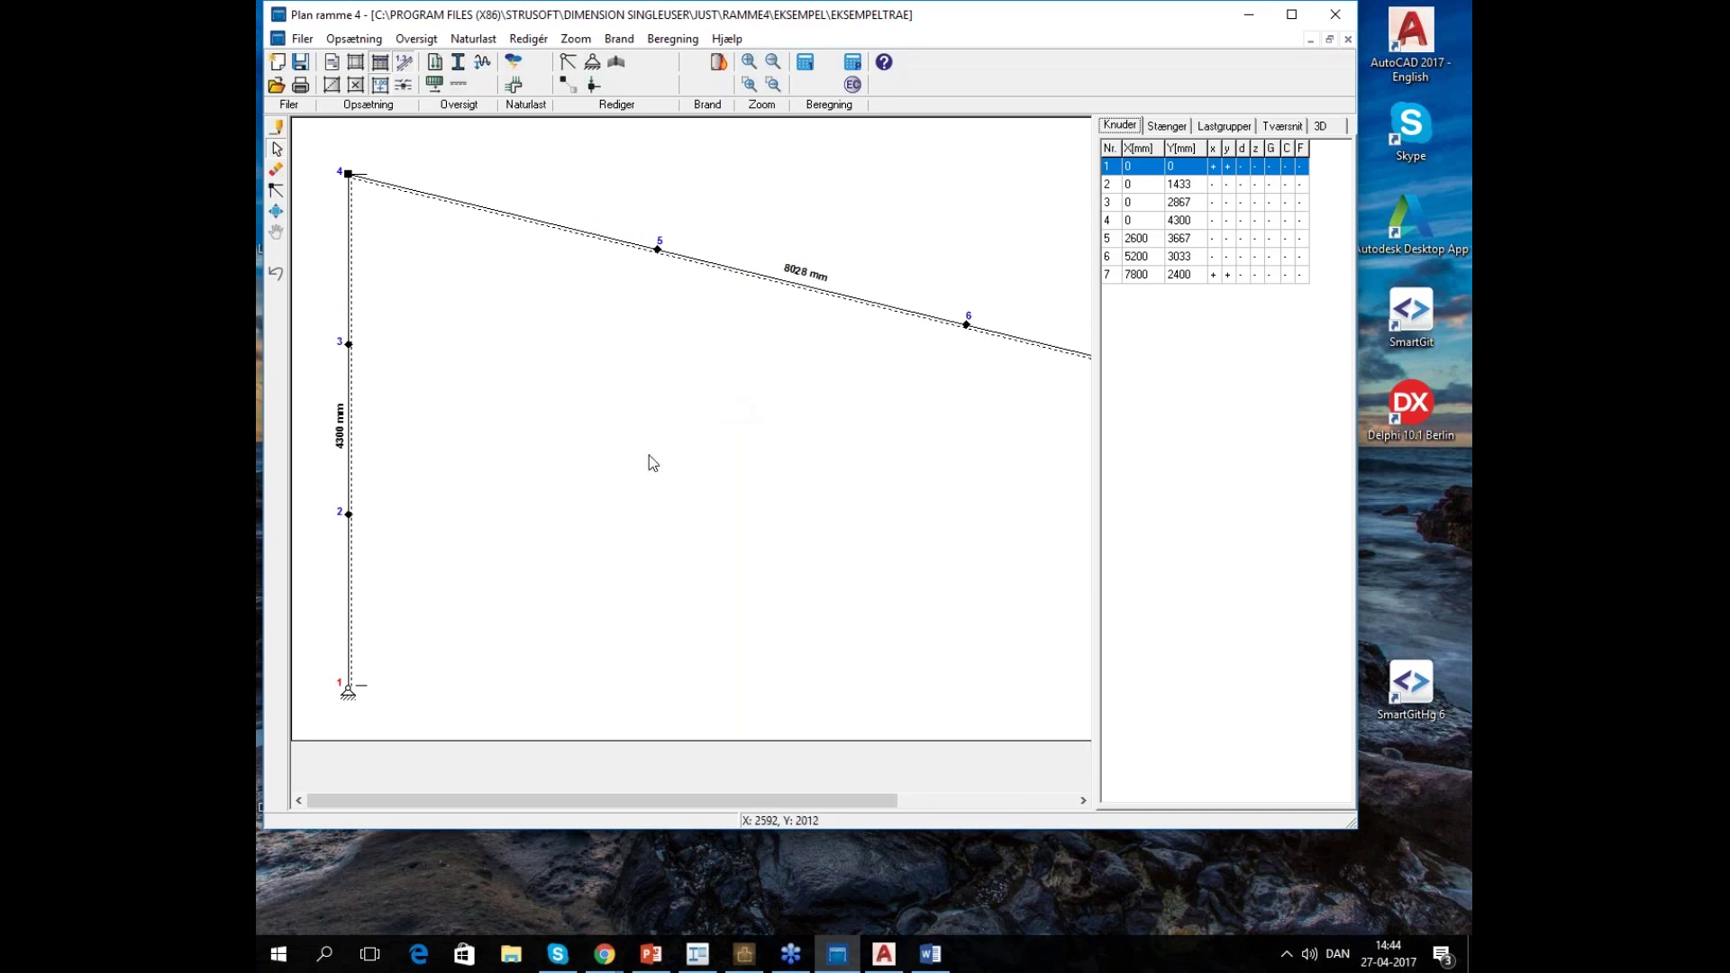
scroll(645, 464, up, 3)
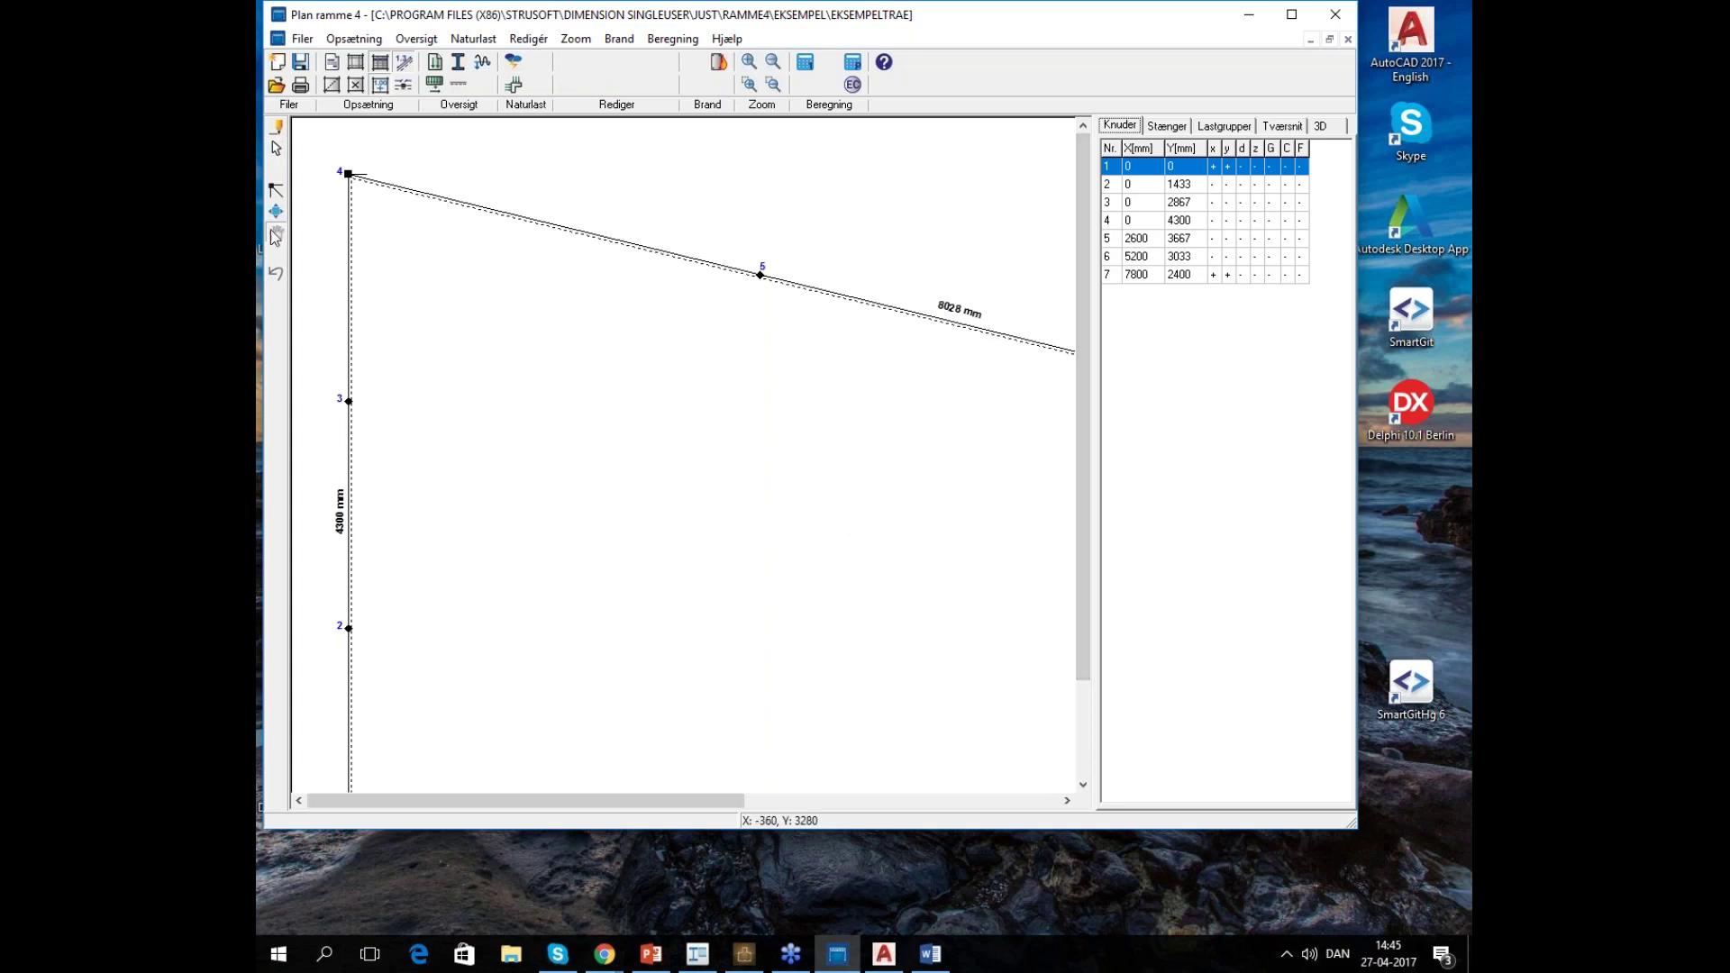
drag(798, 455, 660, 434)
drag(729, 498, 525, 397)
drag(788, 452, 607, 421)
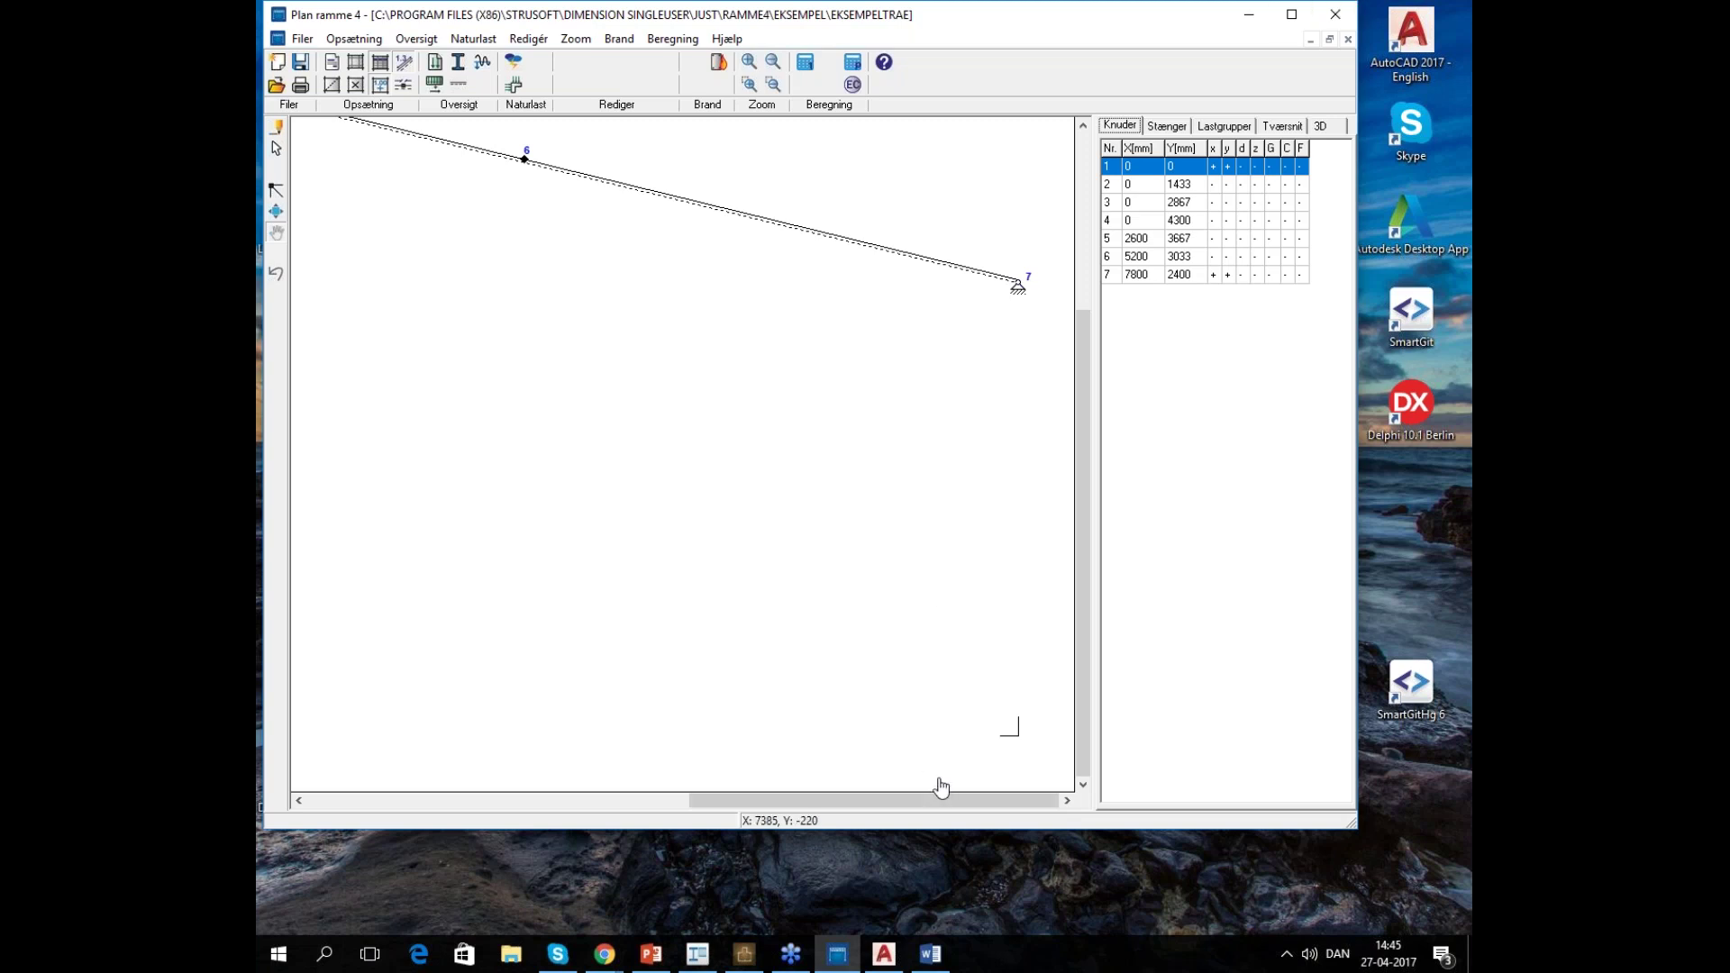
mouse_move(699, 960)
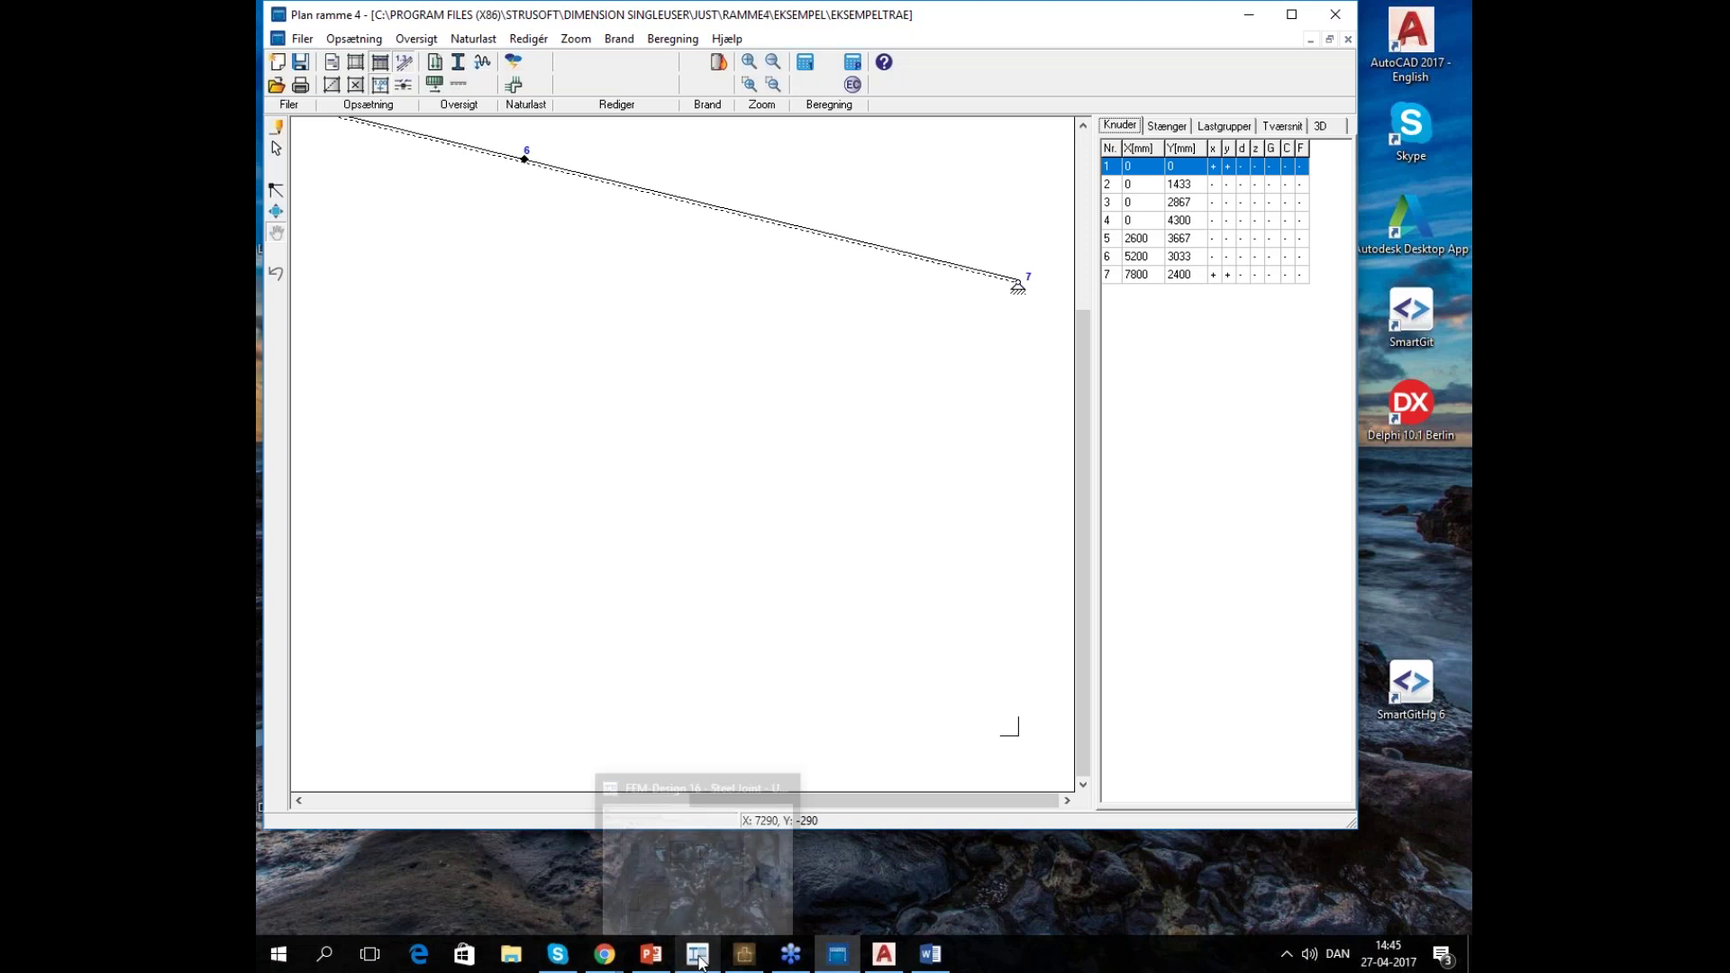
click(700, 960)
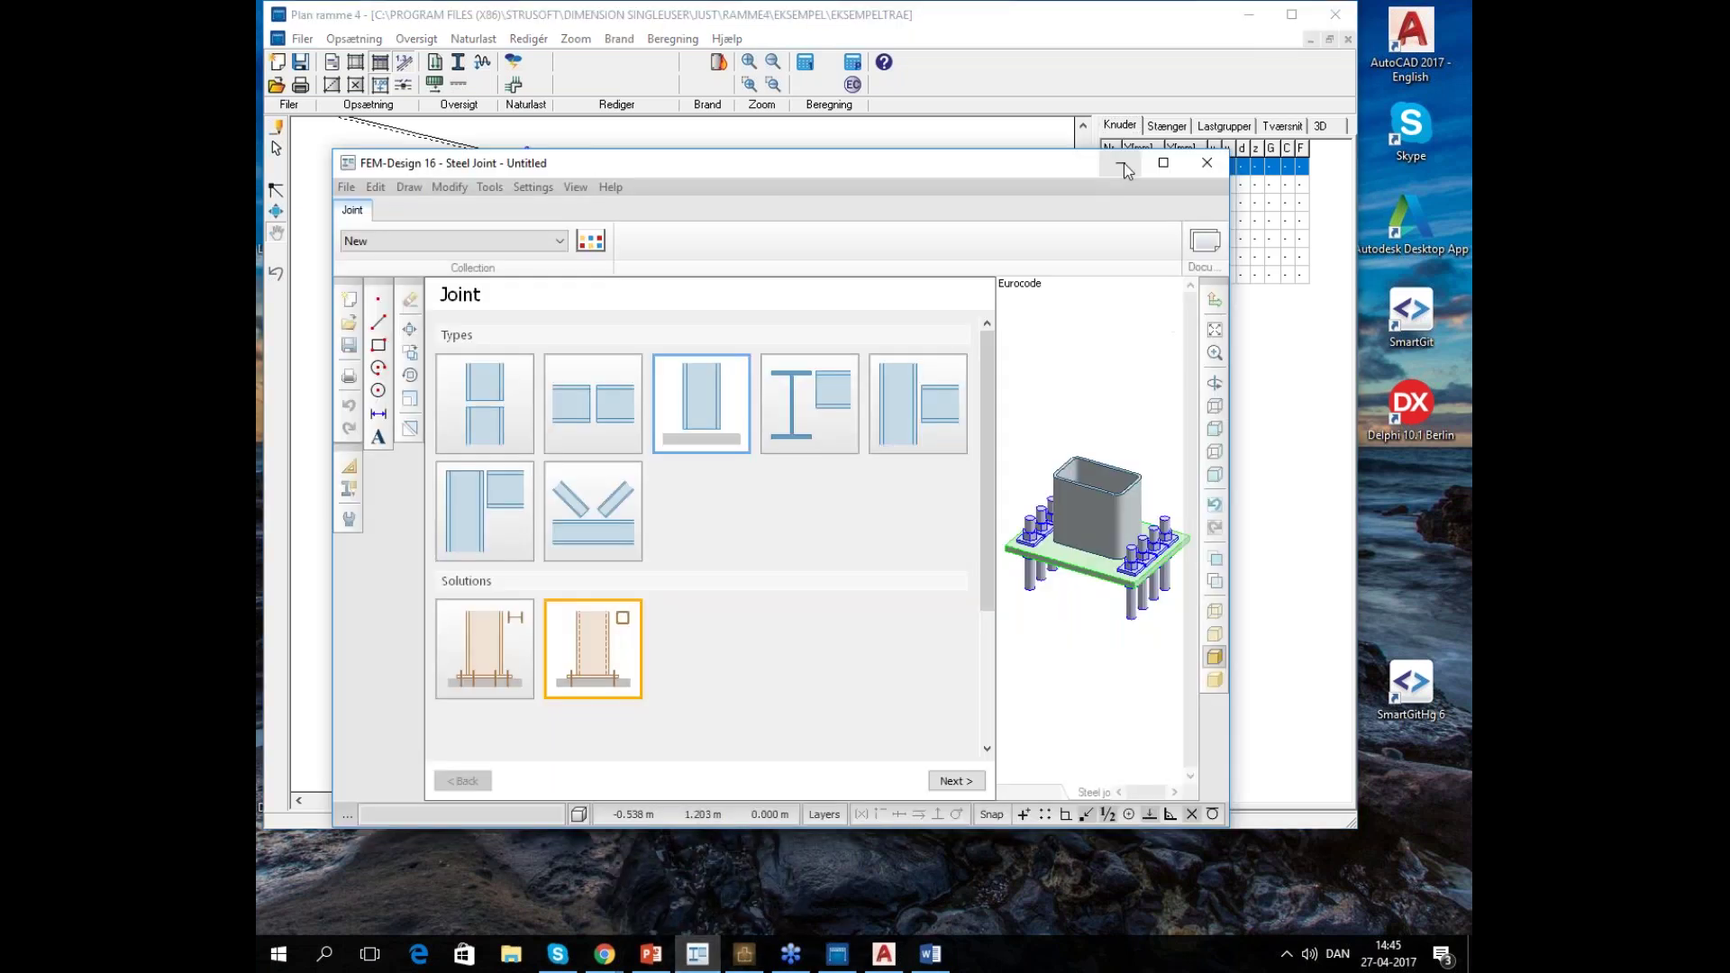
click(1122, 164)
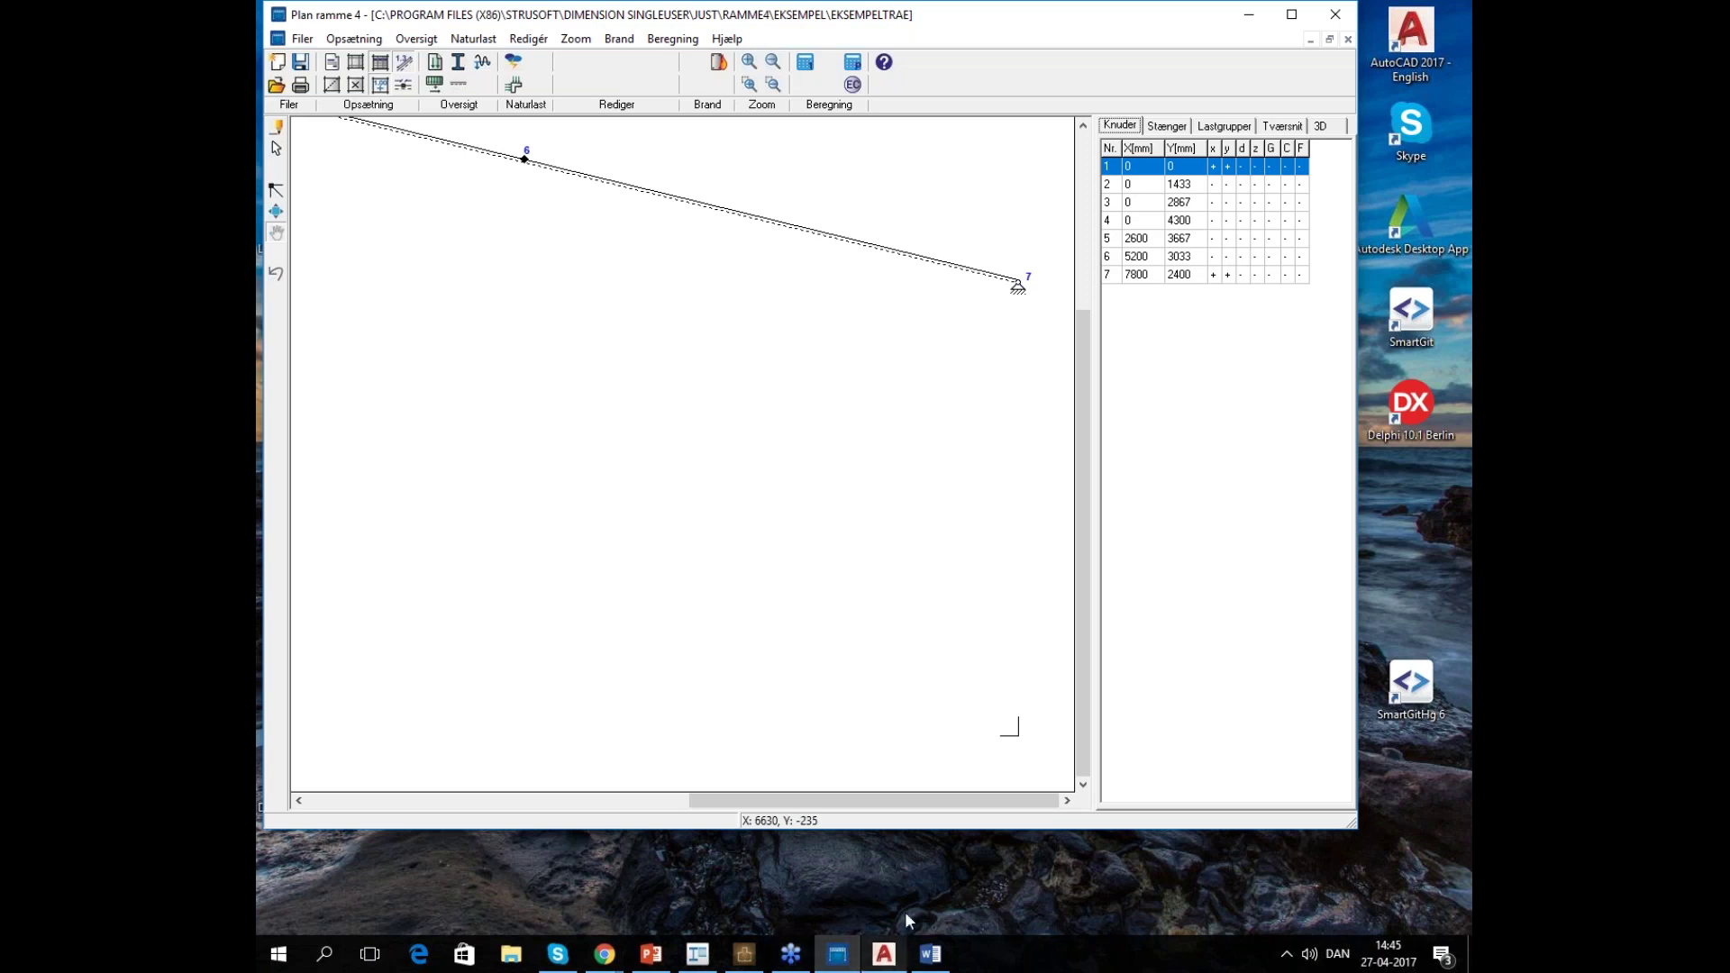
Launch Betonplader 1 from Strusoft Dimension 2017 and open the recent case EKSEMPEL 4 SIDDETV3115
click(279, 961)
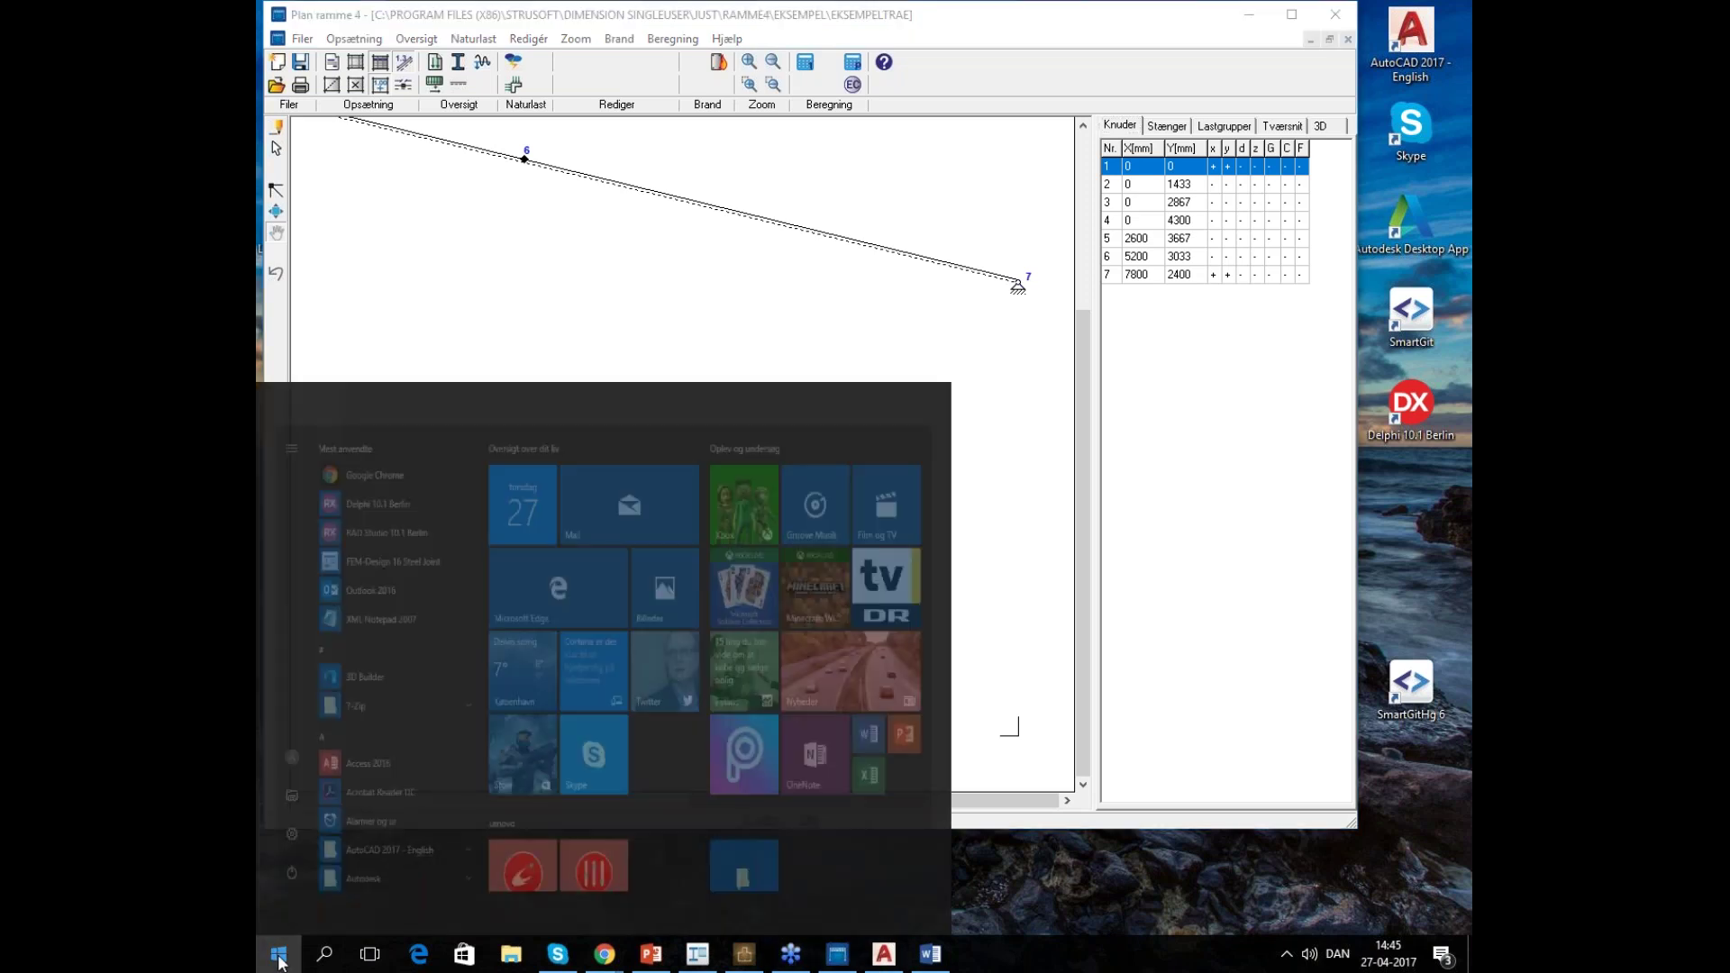
text(d)
click(463, 565)
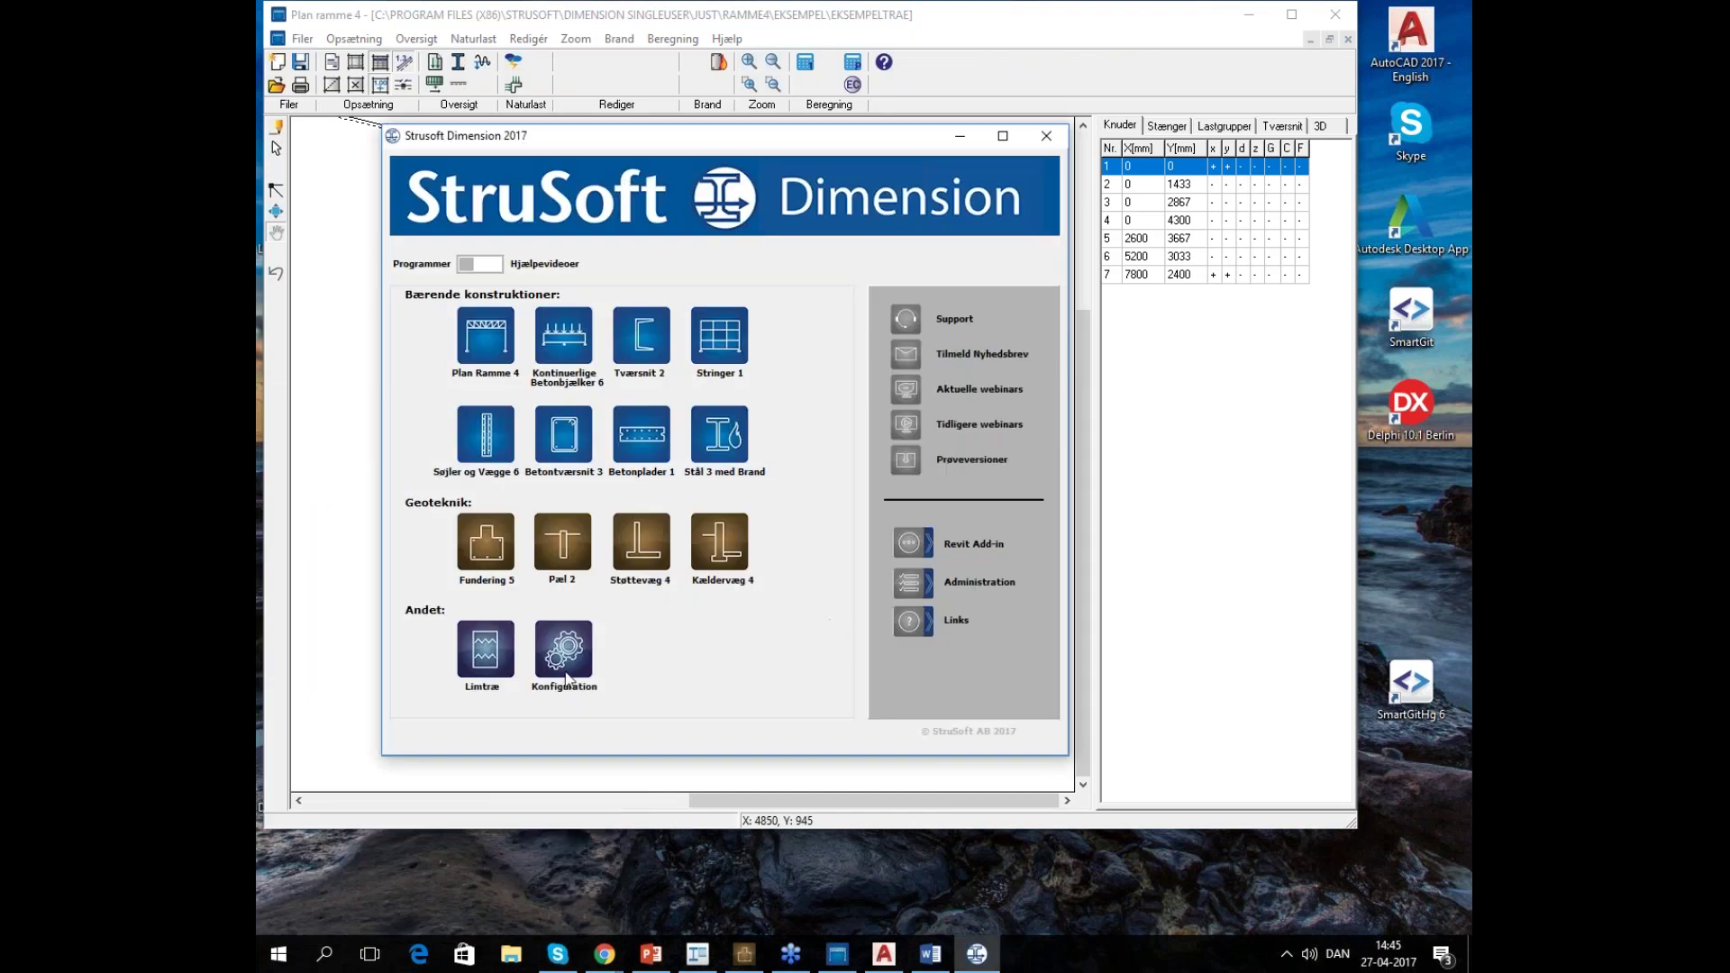
click(652, 442)
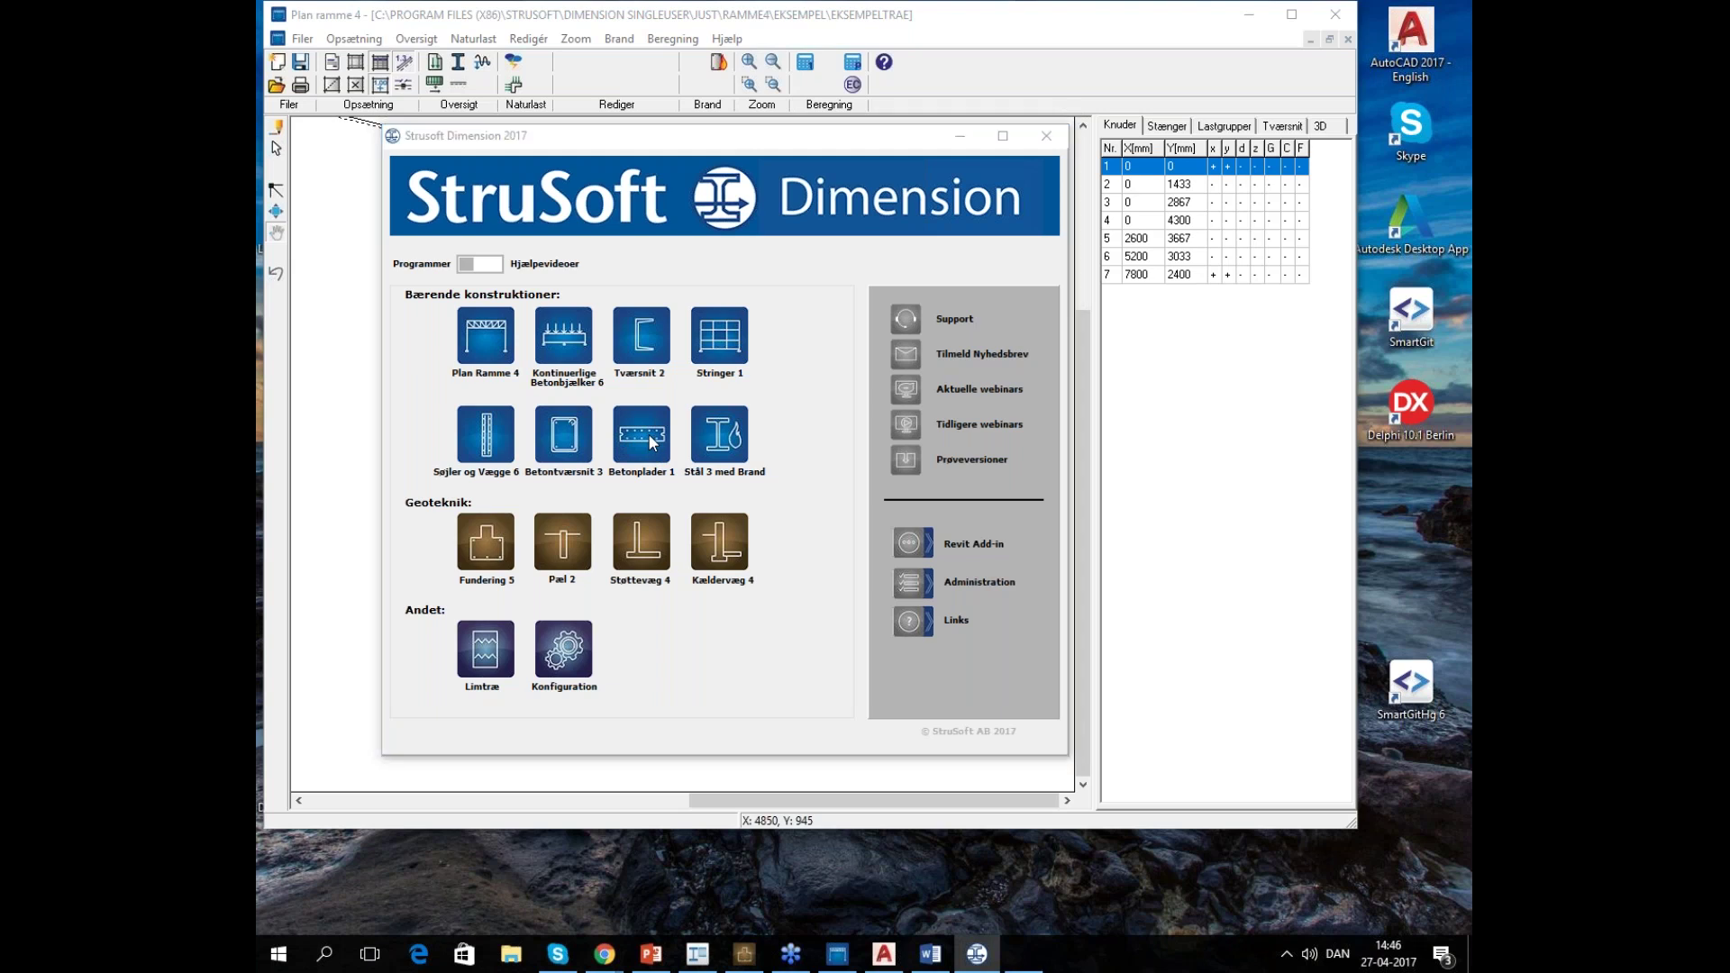
click(405, 127)
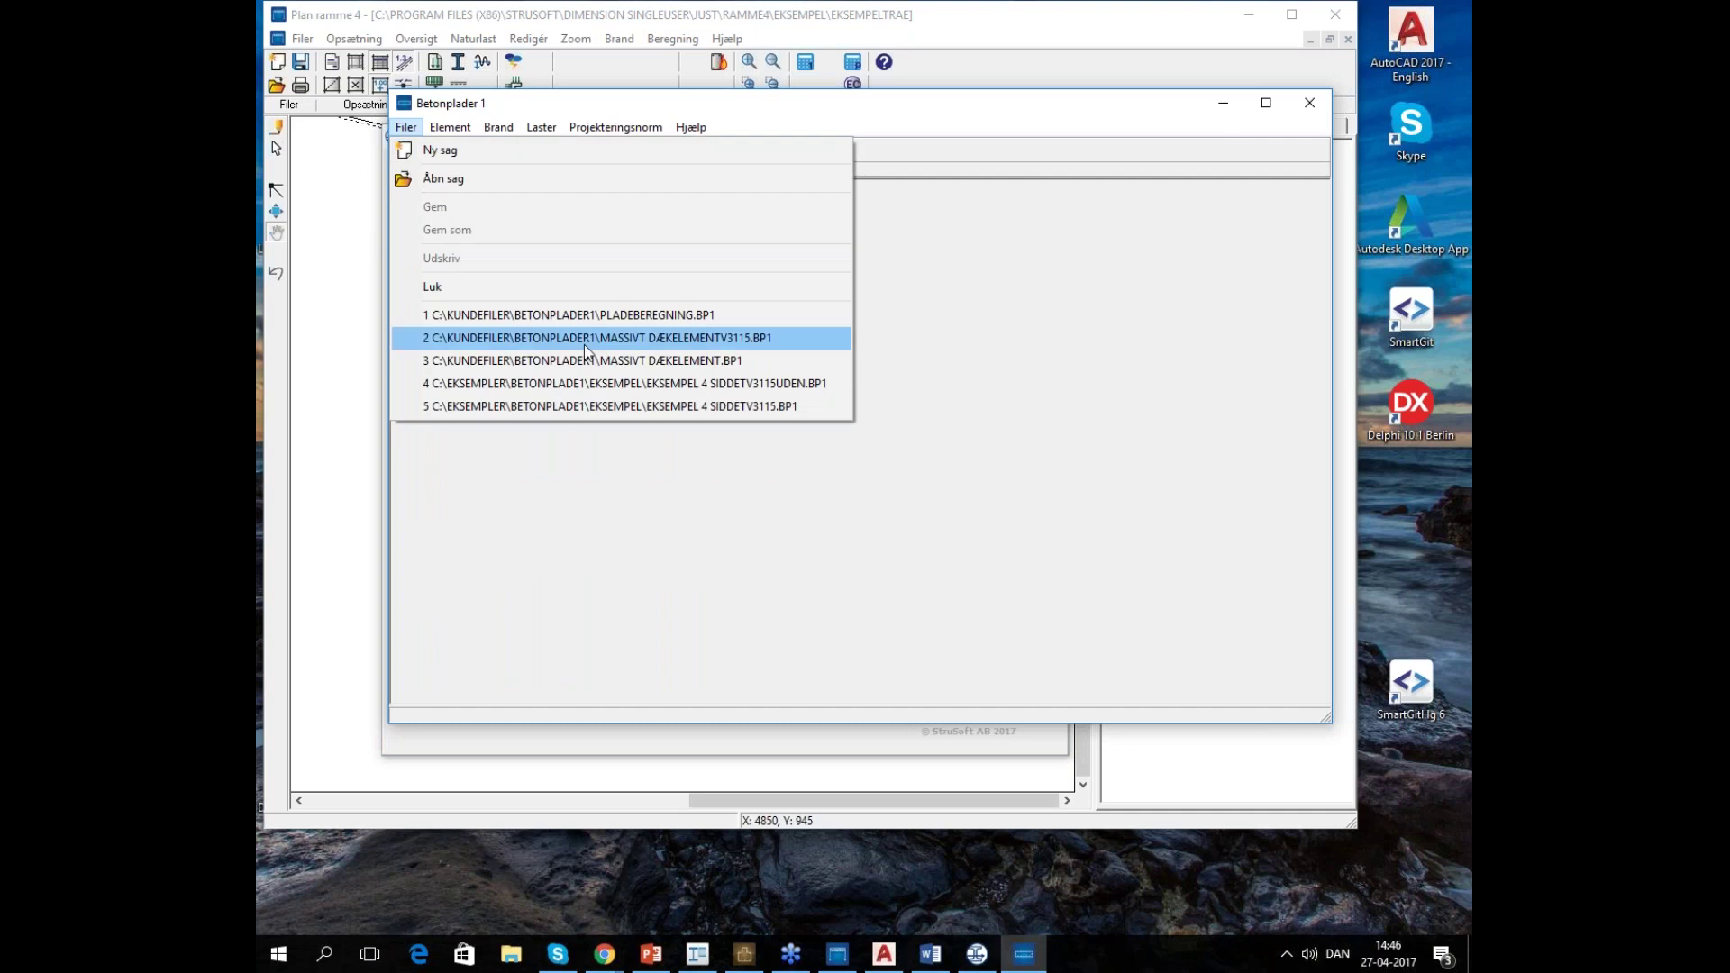
click(773, 406)
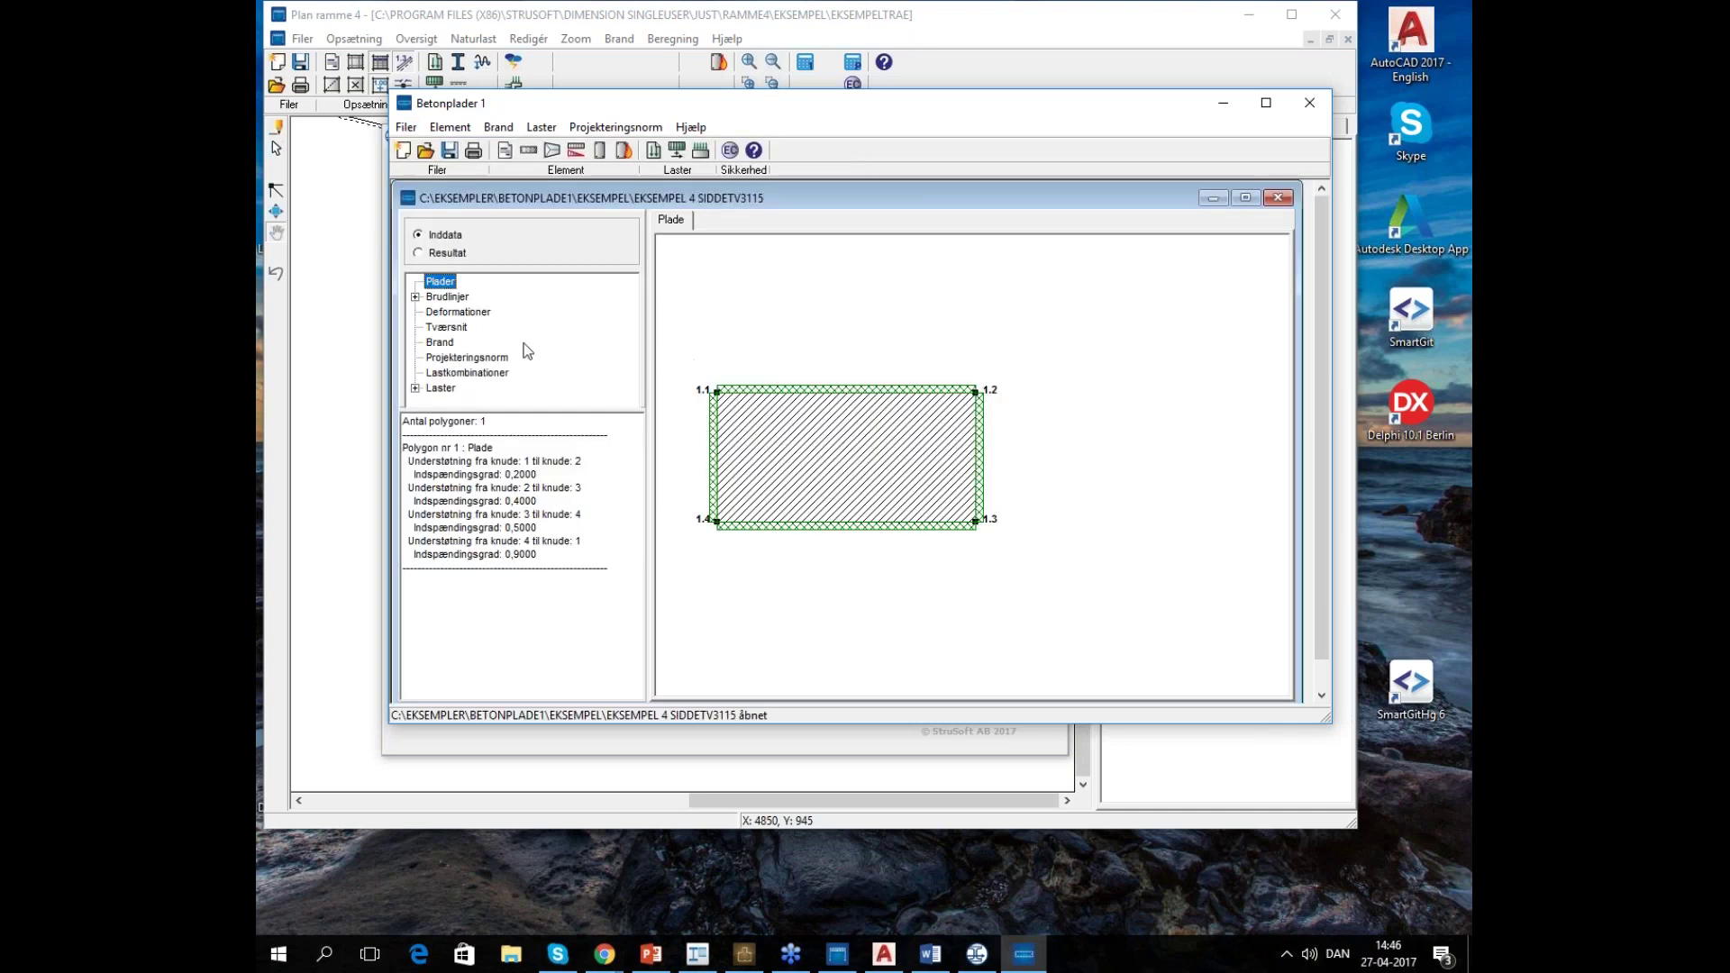
Calculate the slab and show the Brudfigur 1 results for load combination 6.10b - Brudkombination nr. 1
click(439, 254)
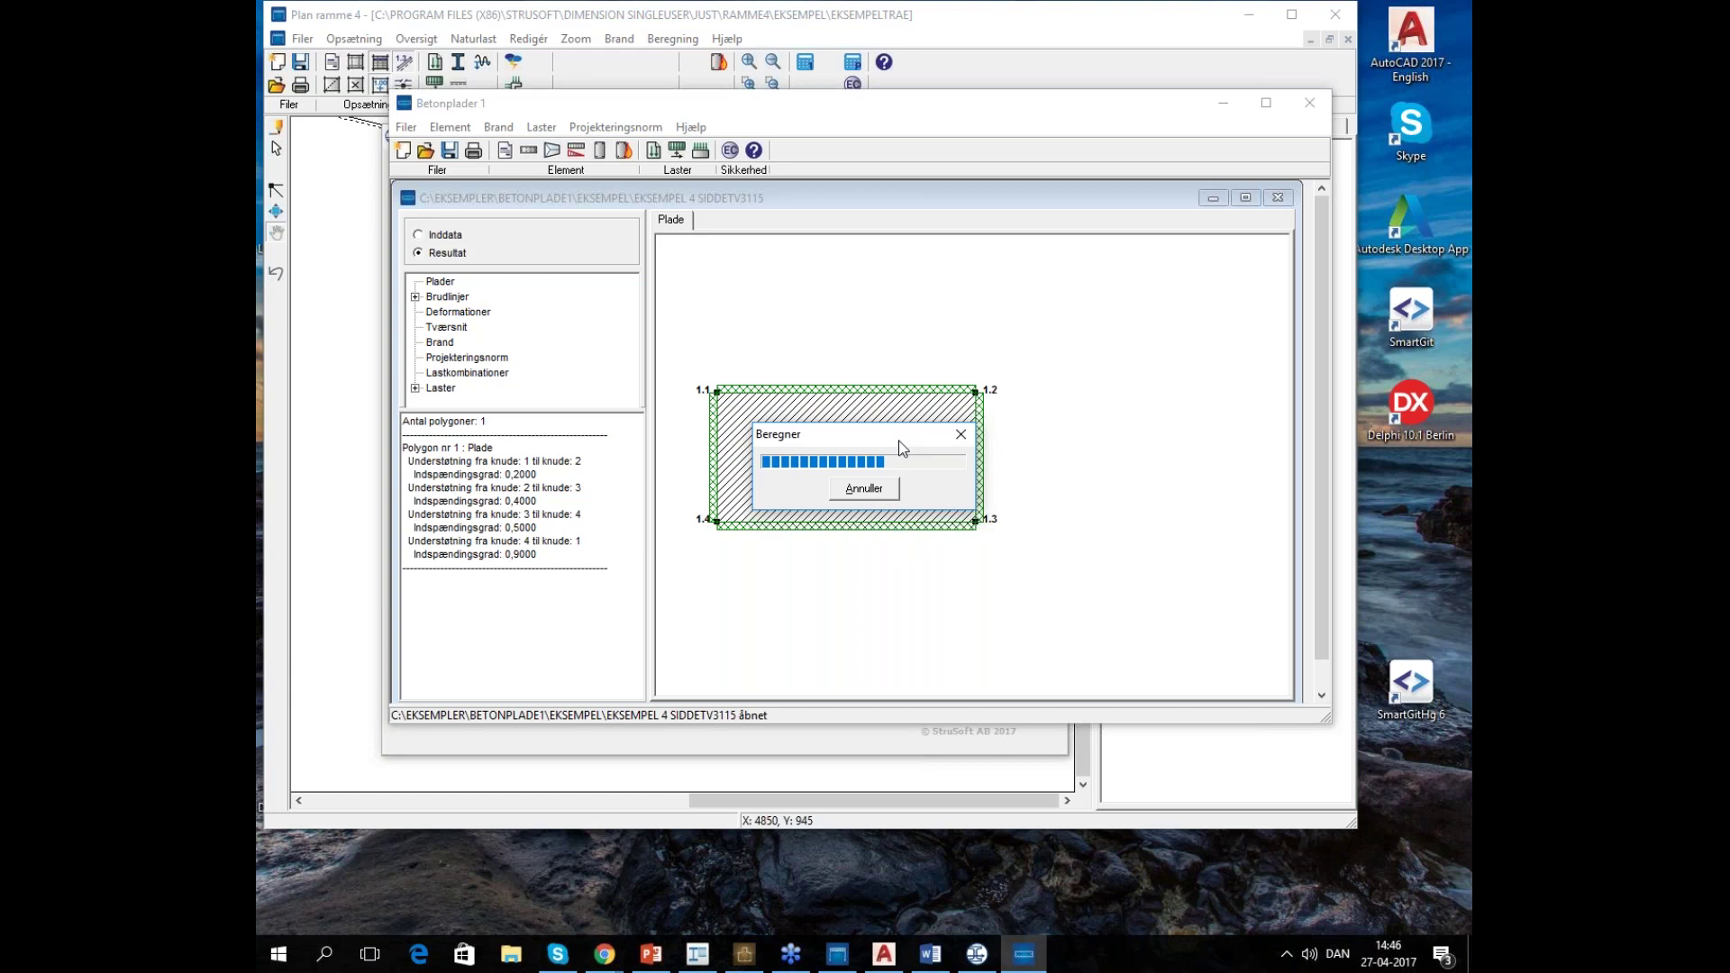
click(492, 312)
click(414, 312)
click(482, 328)
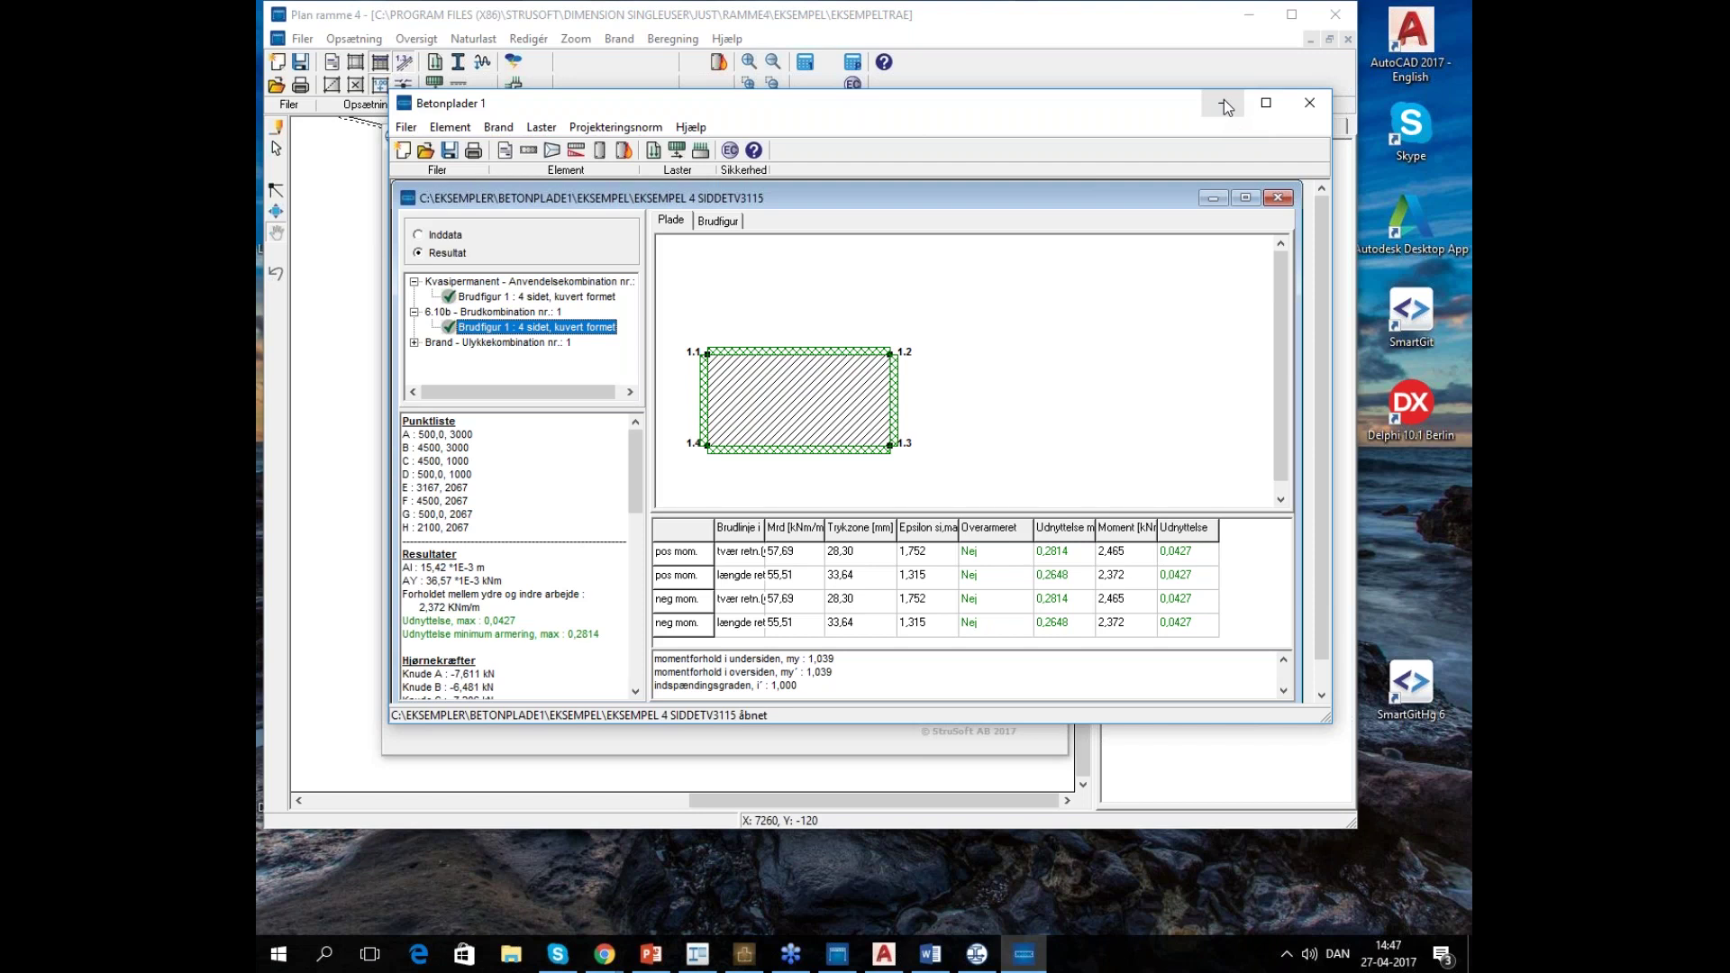
Switch back to Plan ramme 4, bring the frame corner at node 4 into view, and toggle the bar dimensions off and on
click(1224, 107)
click(837, 956)
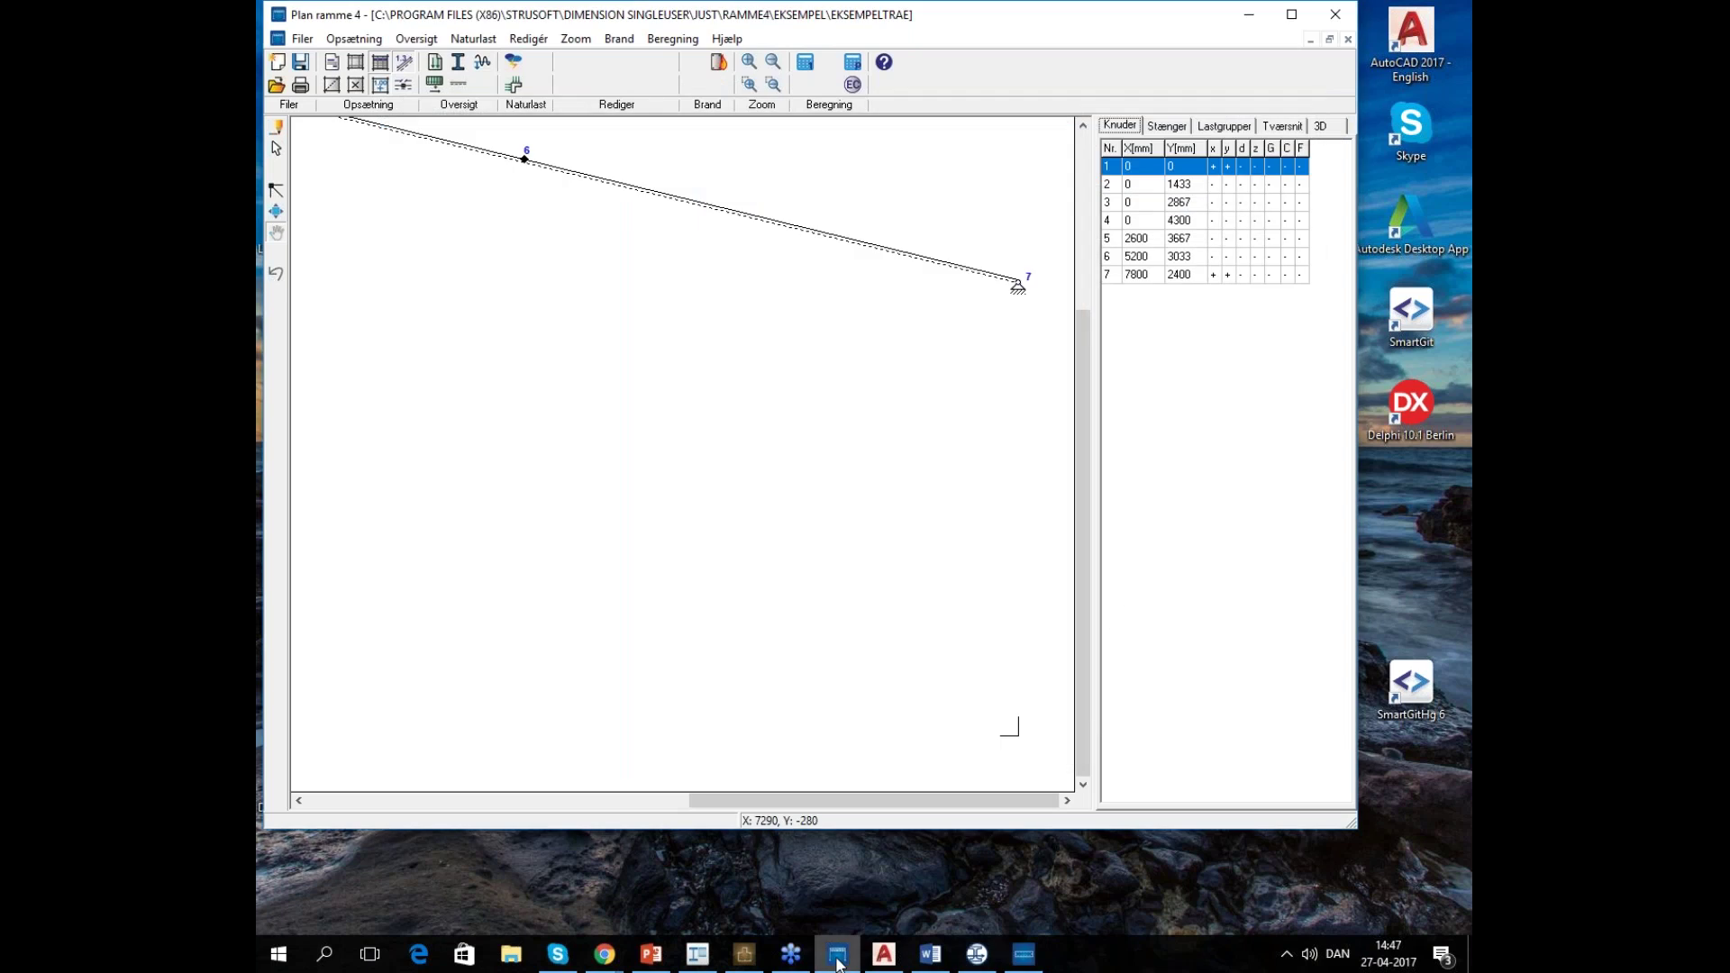
drag(1083, 462, 1083, 283)
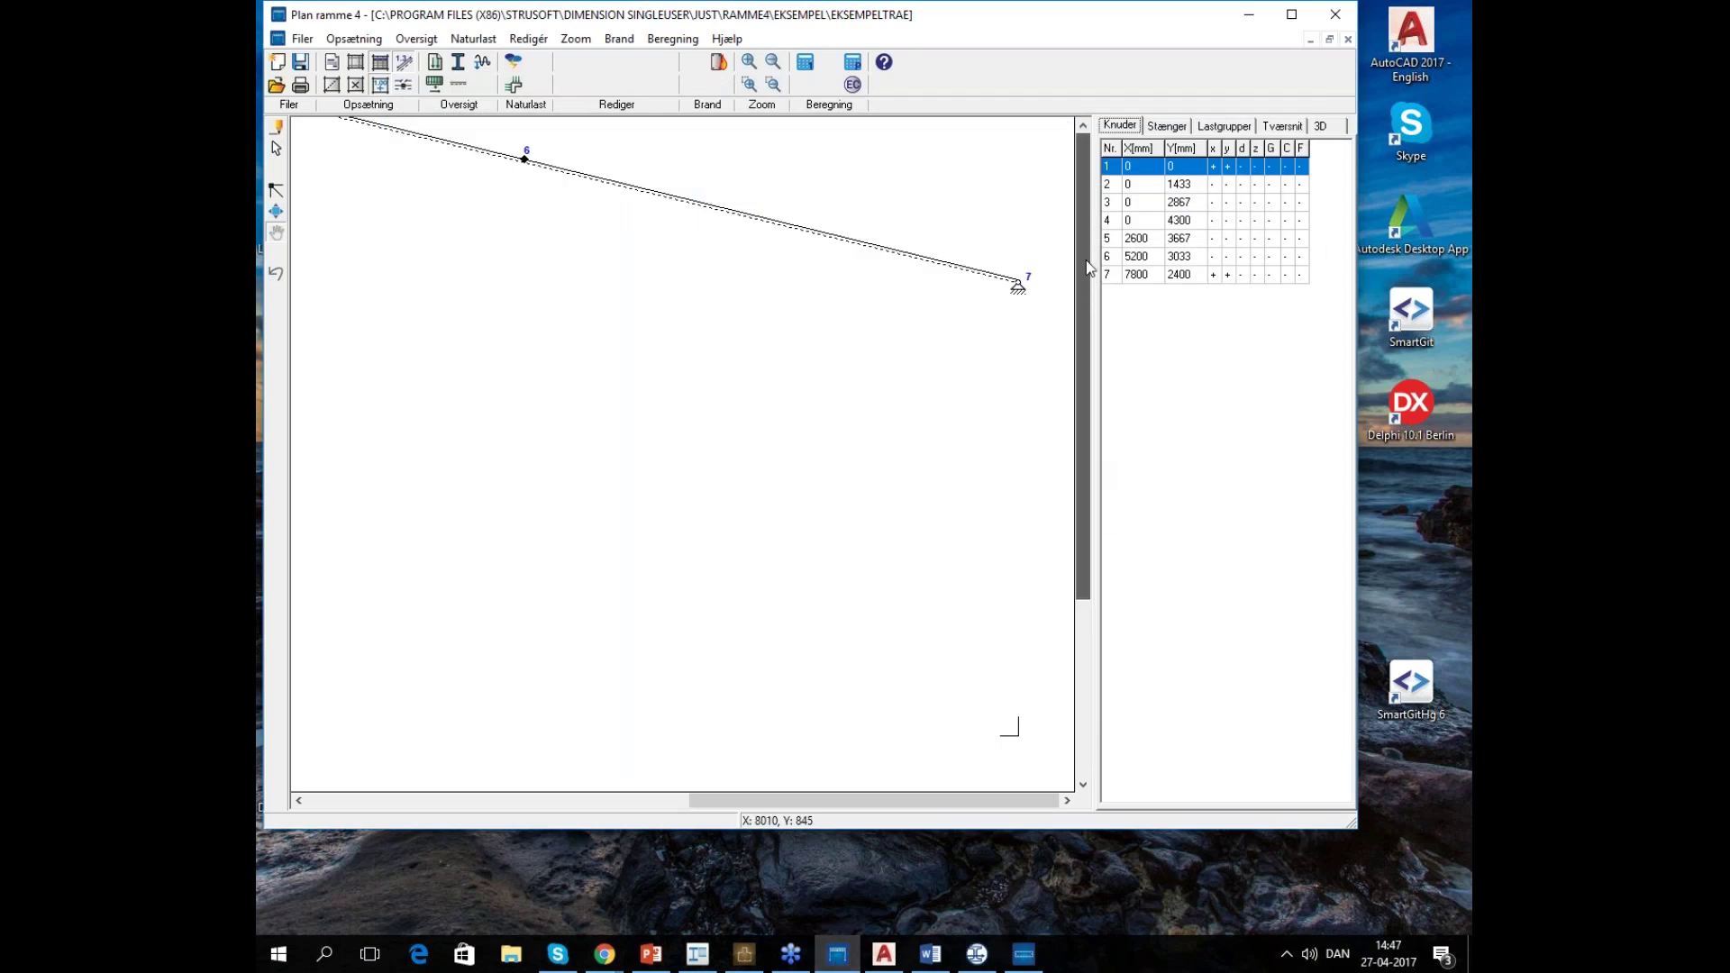
drag(908, 801, 522, 805)
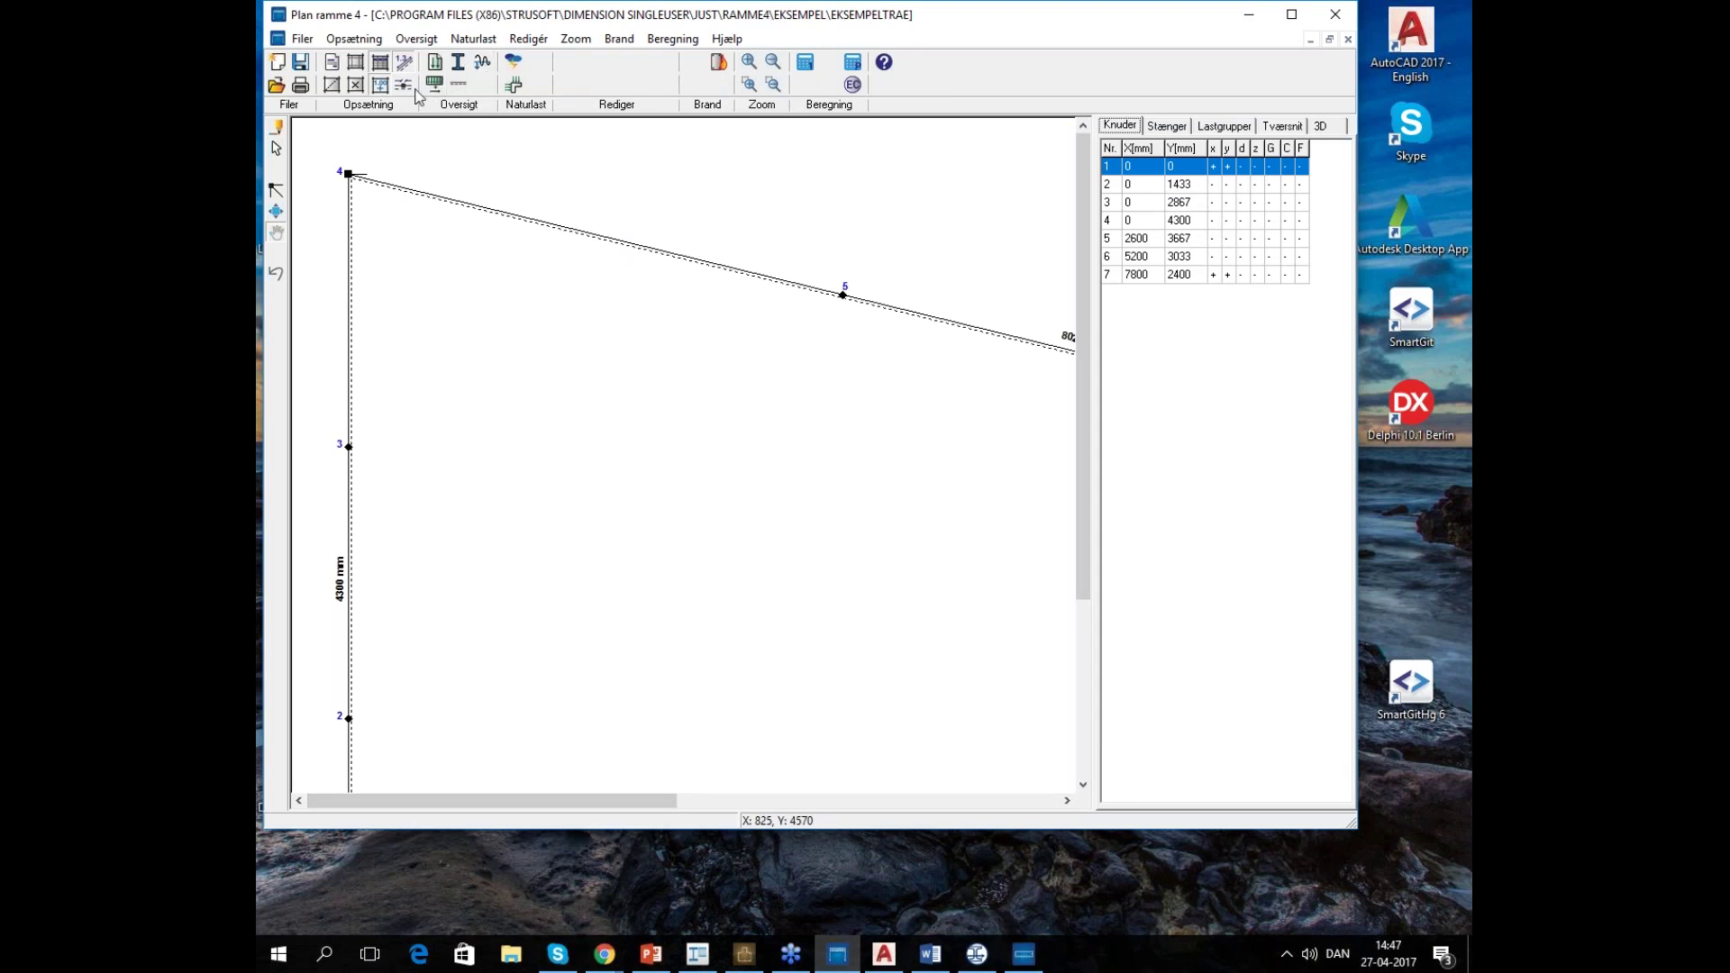
click(406, 65)
click(406, 64)
Display the load groups and inspect permanent load G along the column and the sloping bar
click(1225, 126)
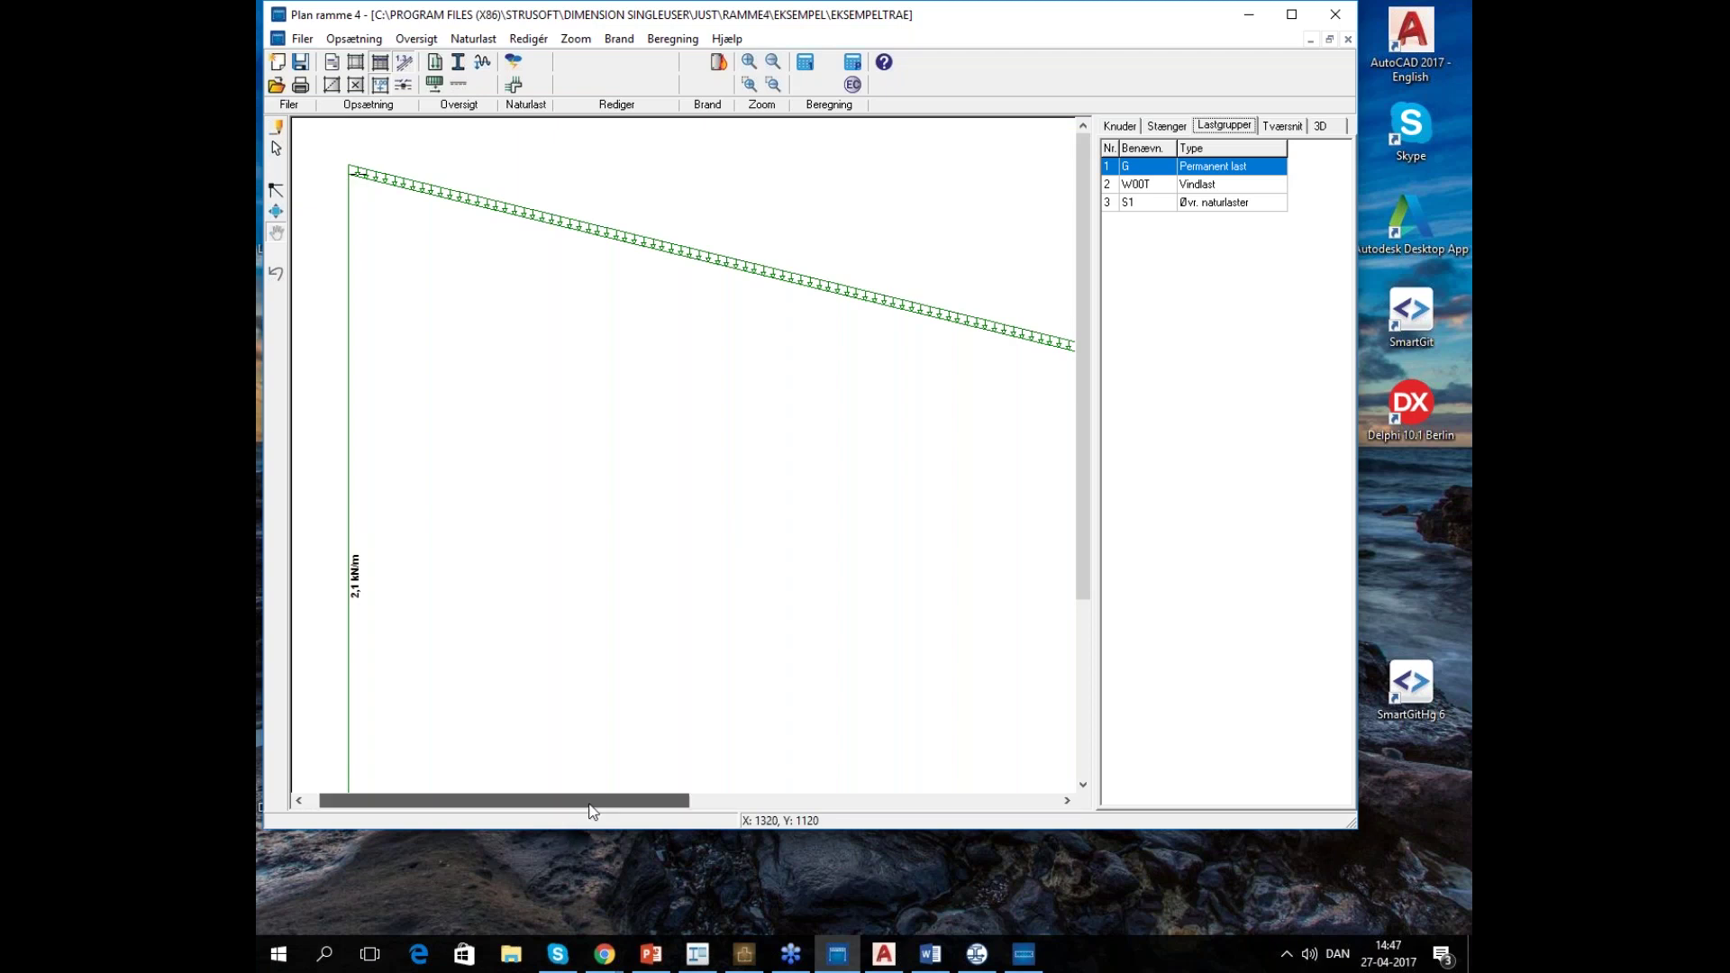
drag(591, 811, 767, 814)
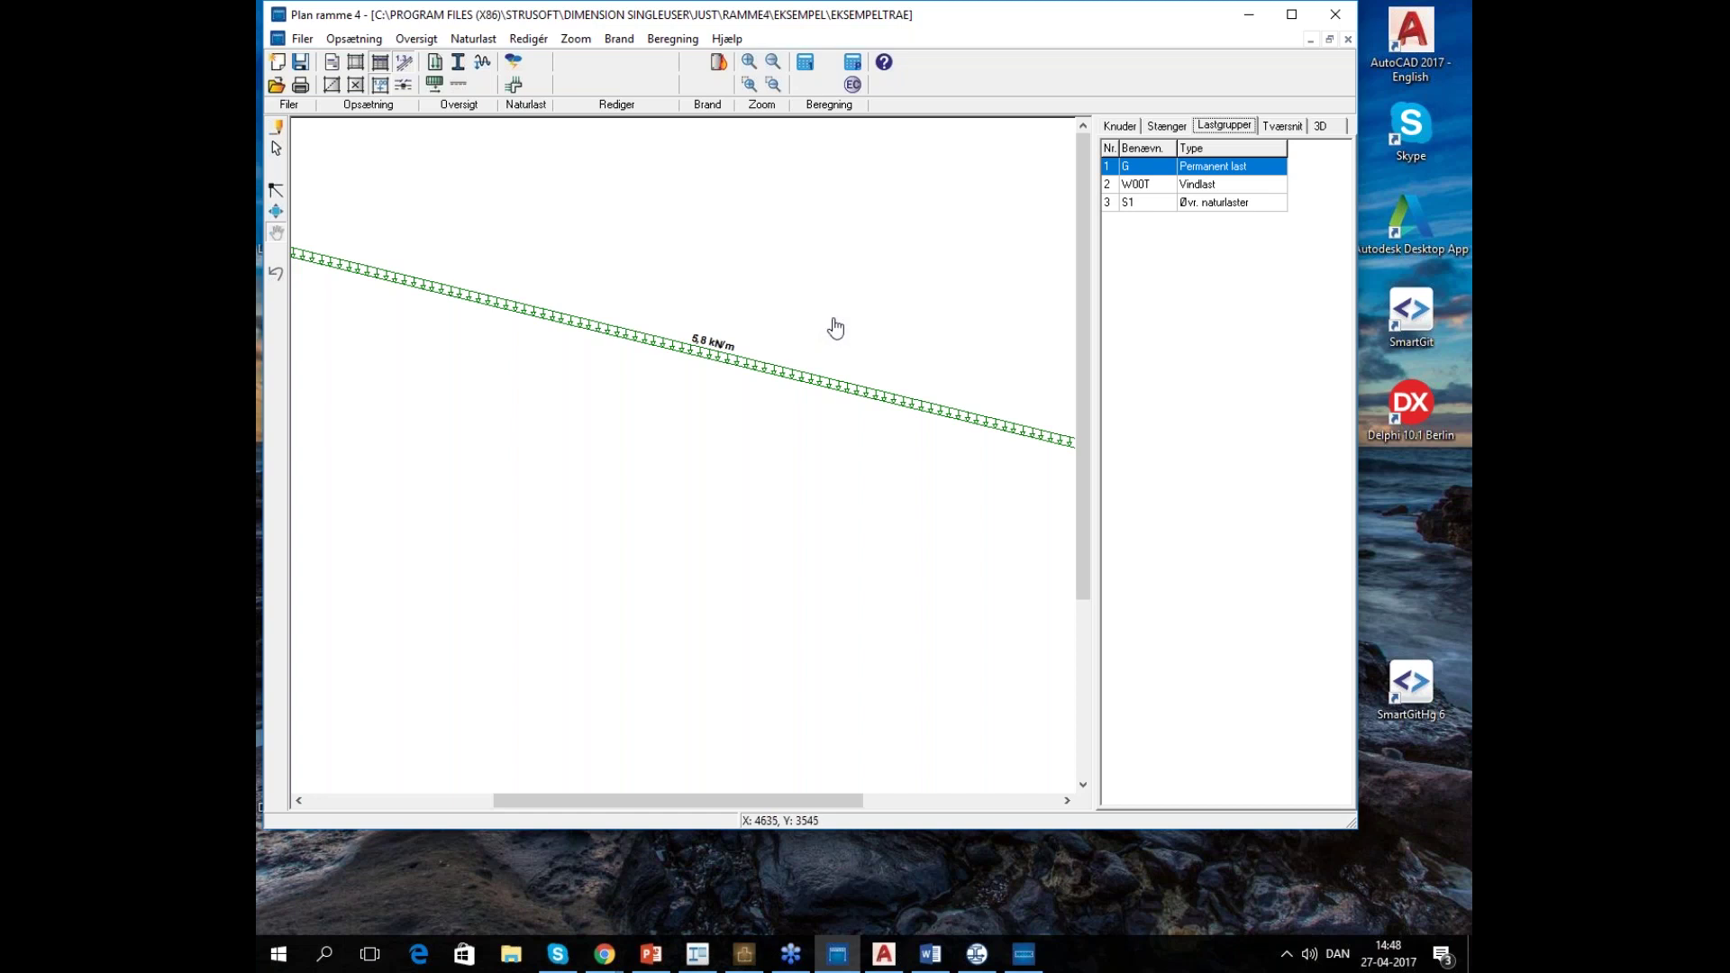
drag(622, 800, 429, 827)
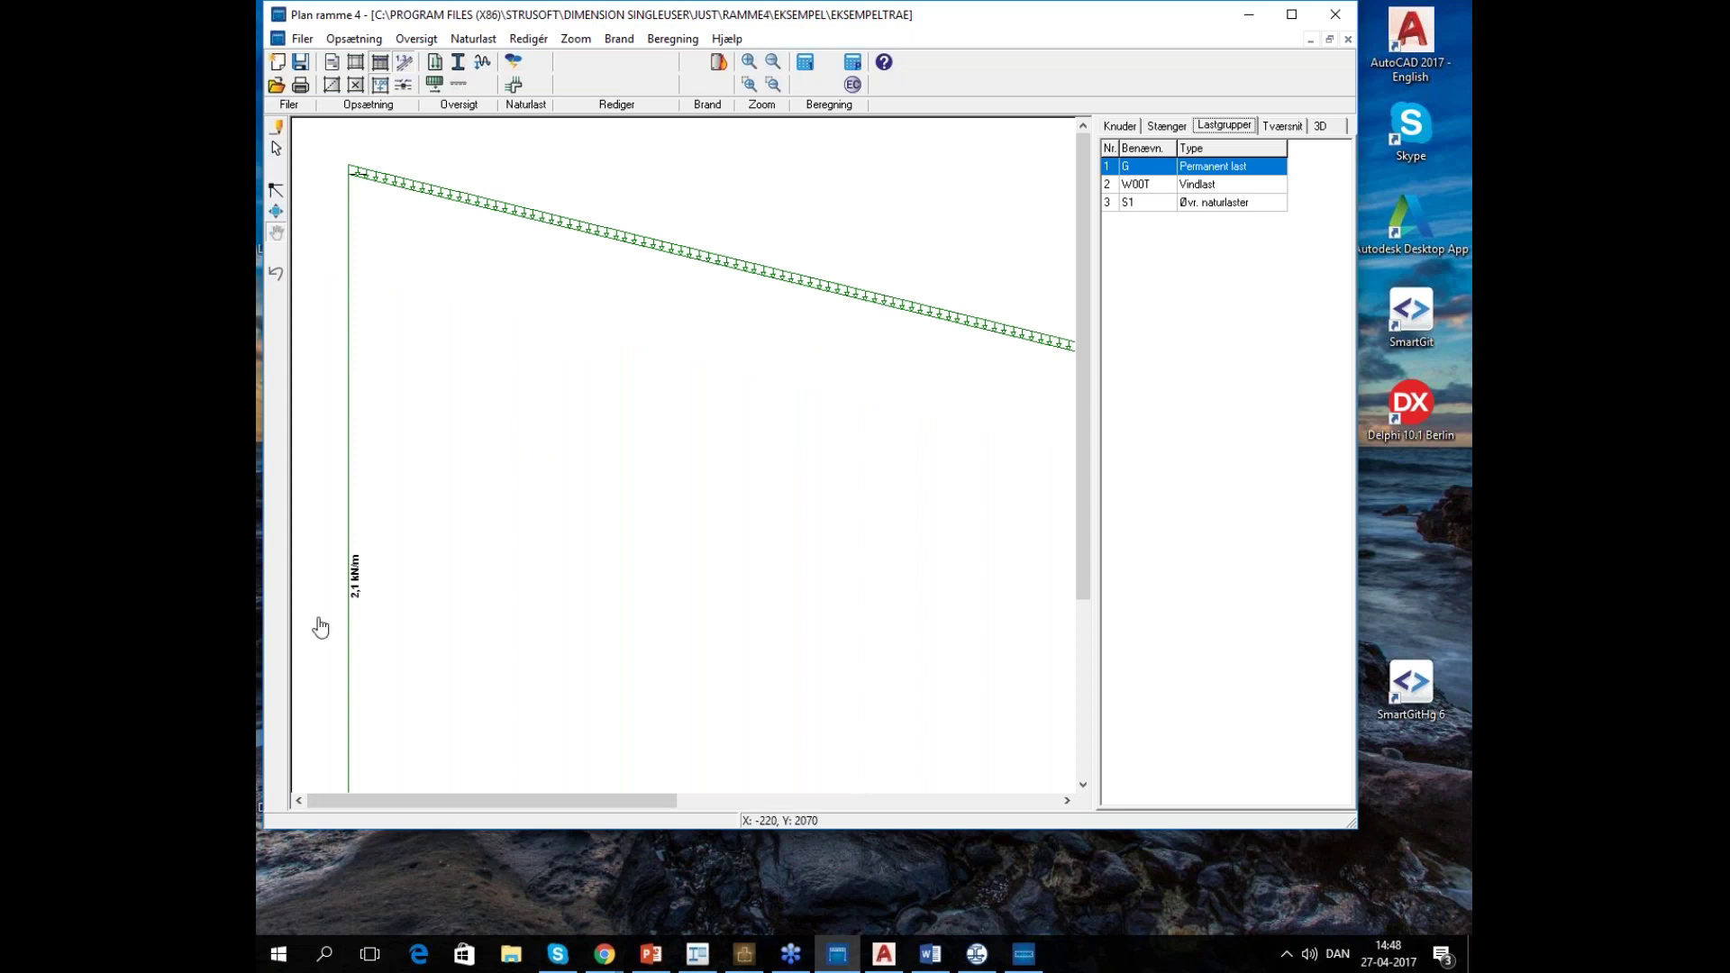
drag(571, 799, 780, 802)
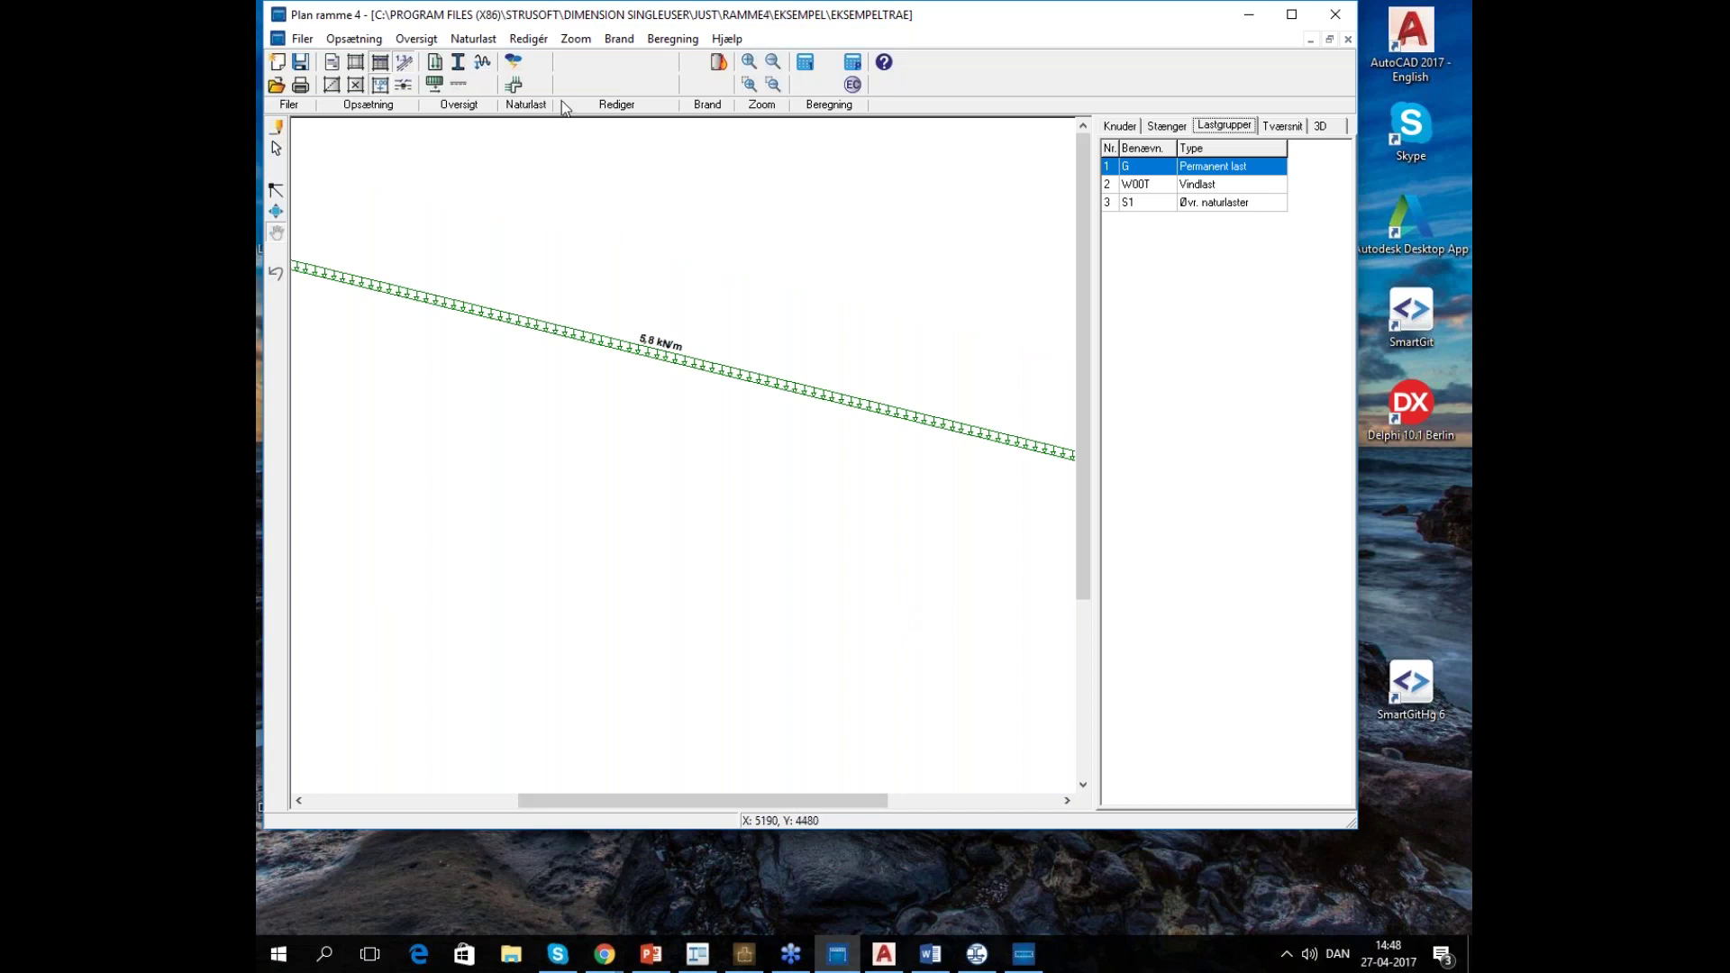
Open the case data and look through its project description and conclusion text fields
click(429, 41)
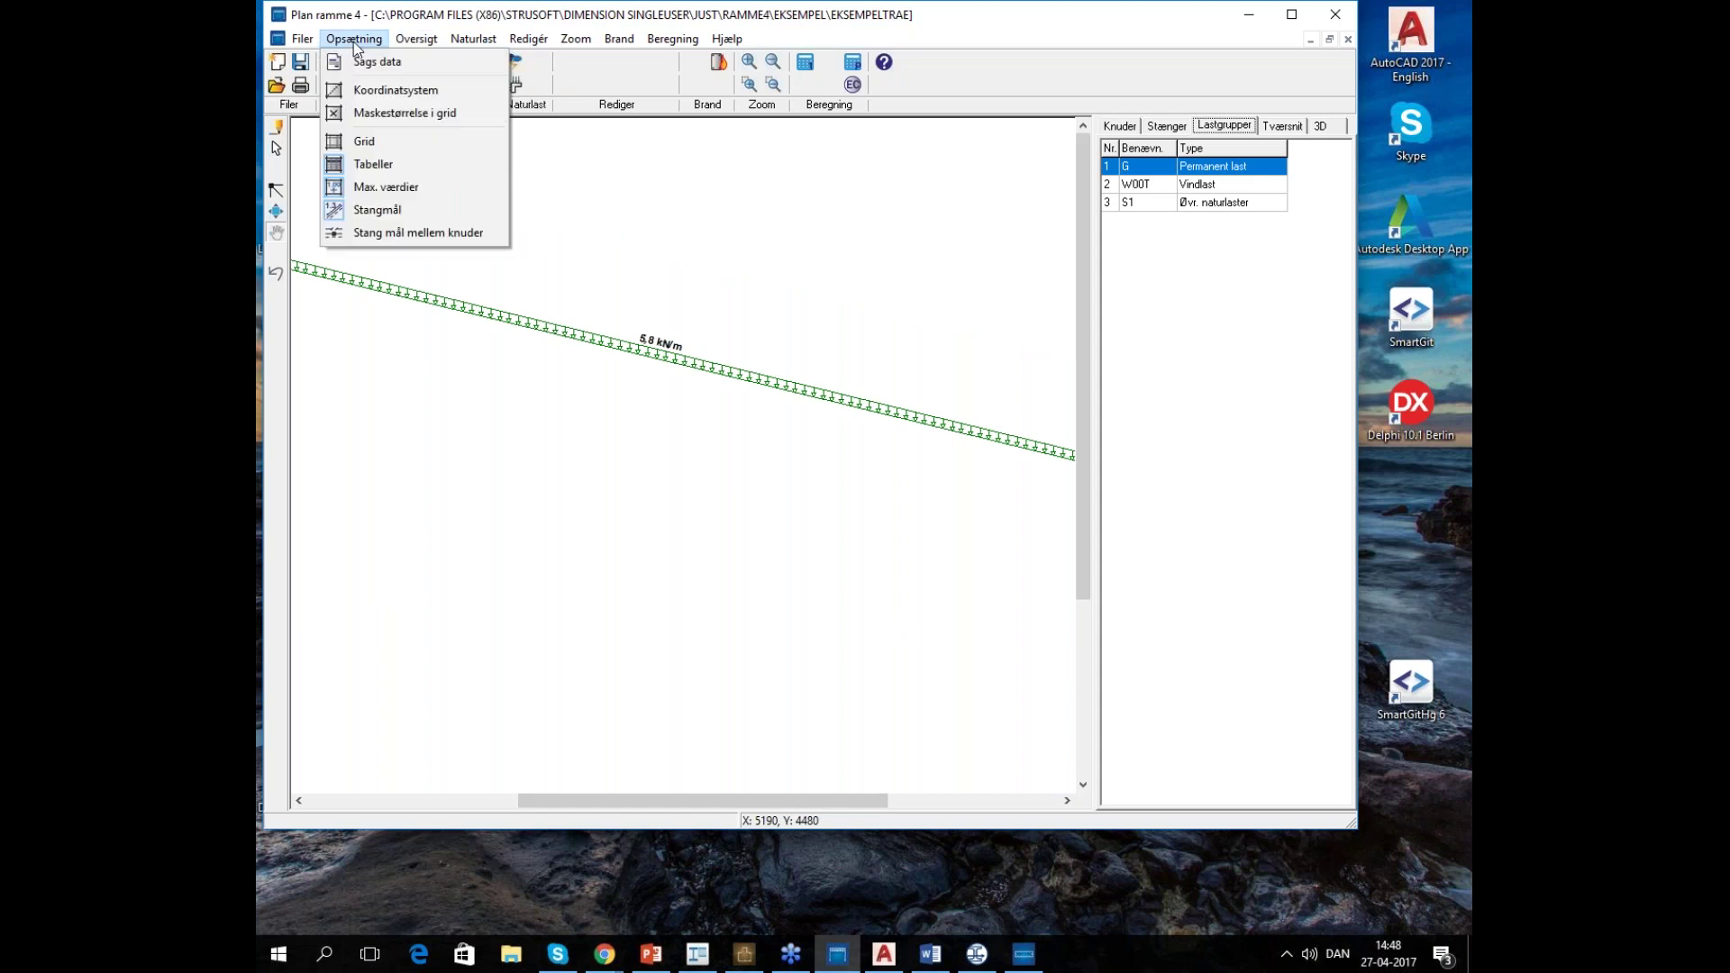
click(369, 61)
drag(825, 321, 790, 220)
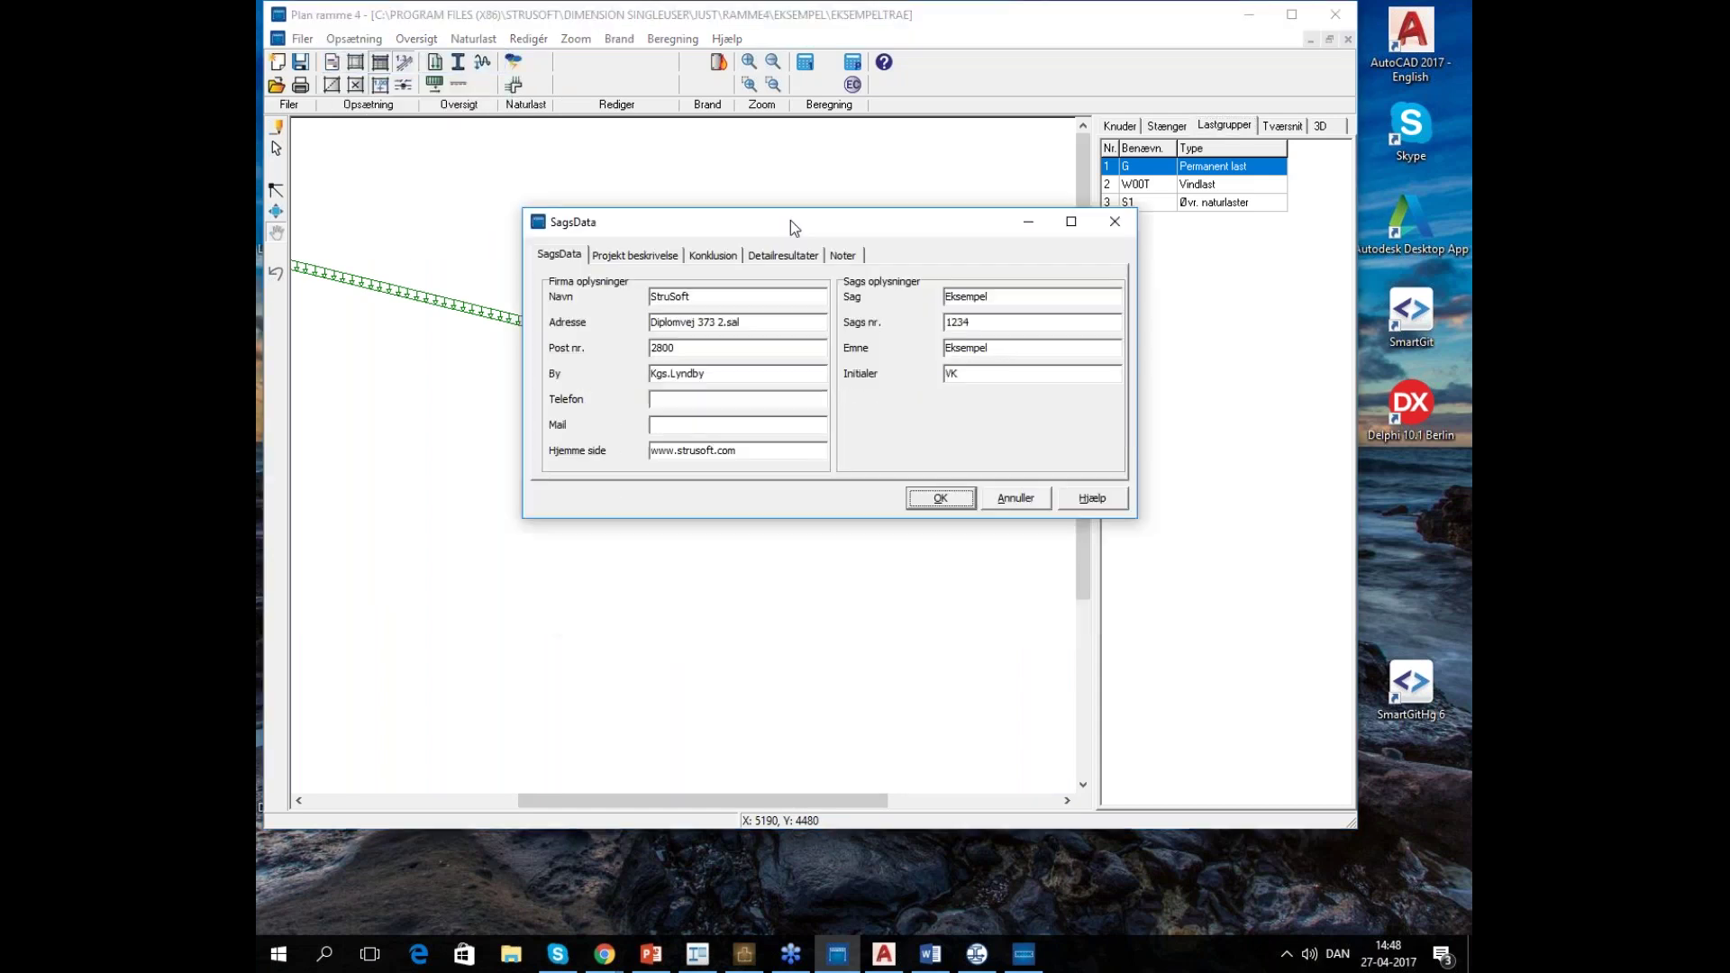
click(628, 257)
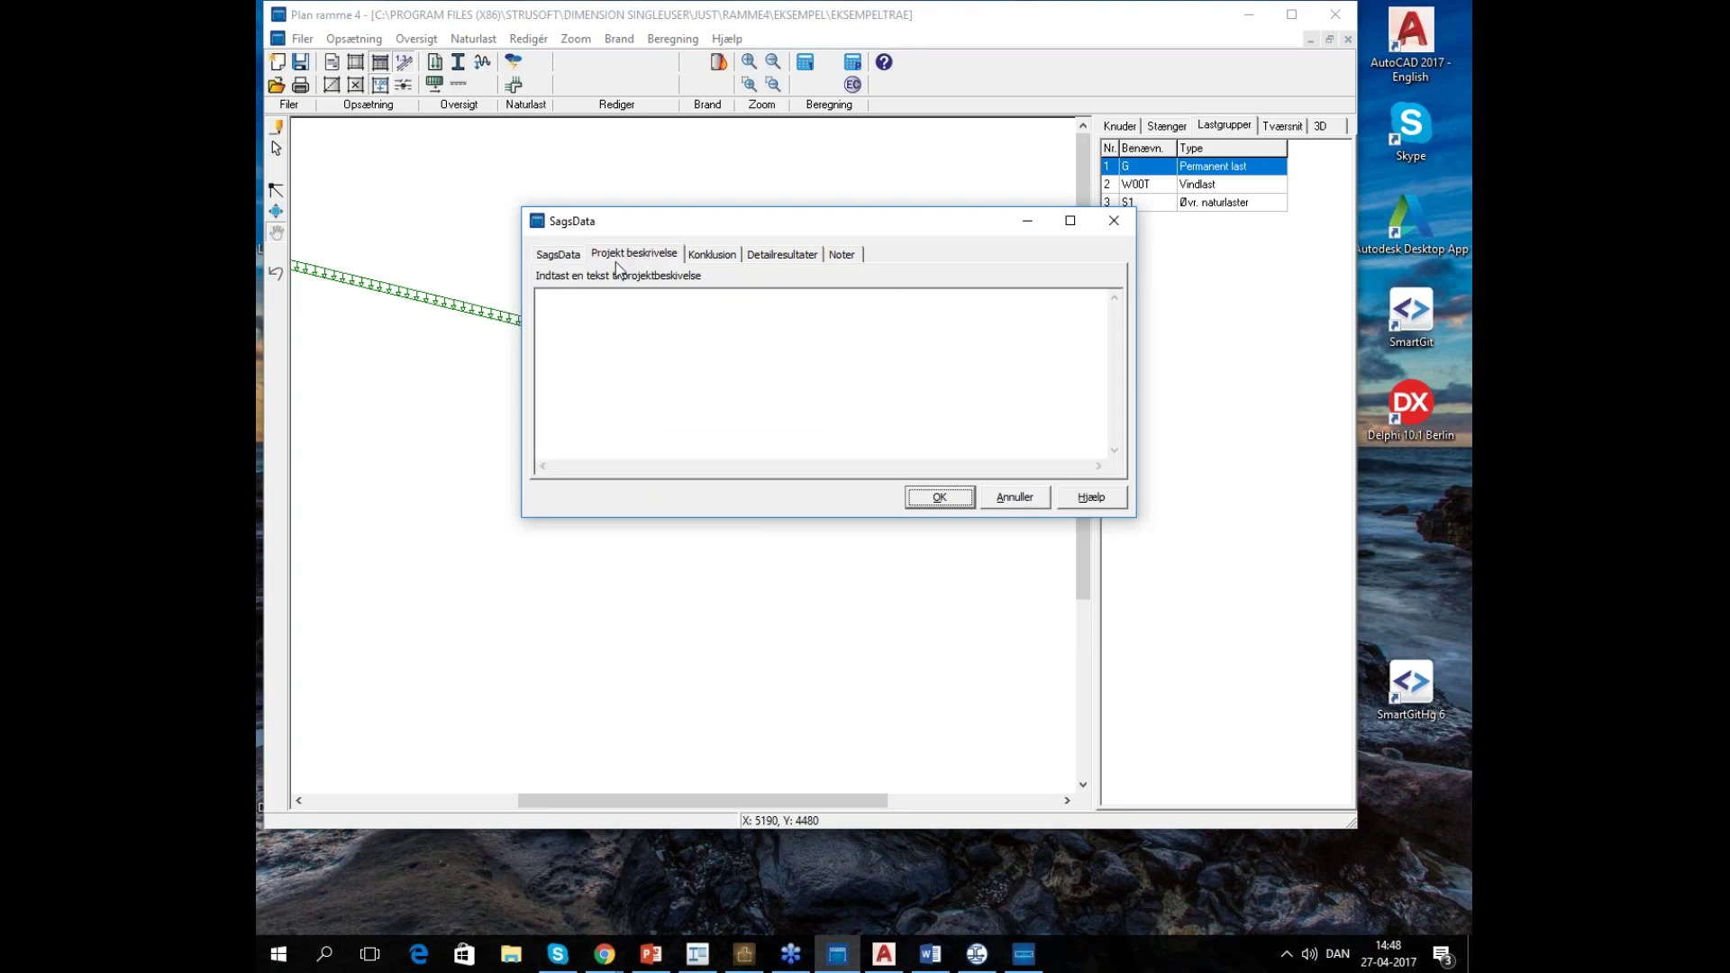
click(706, 256)
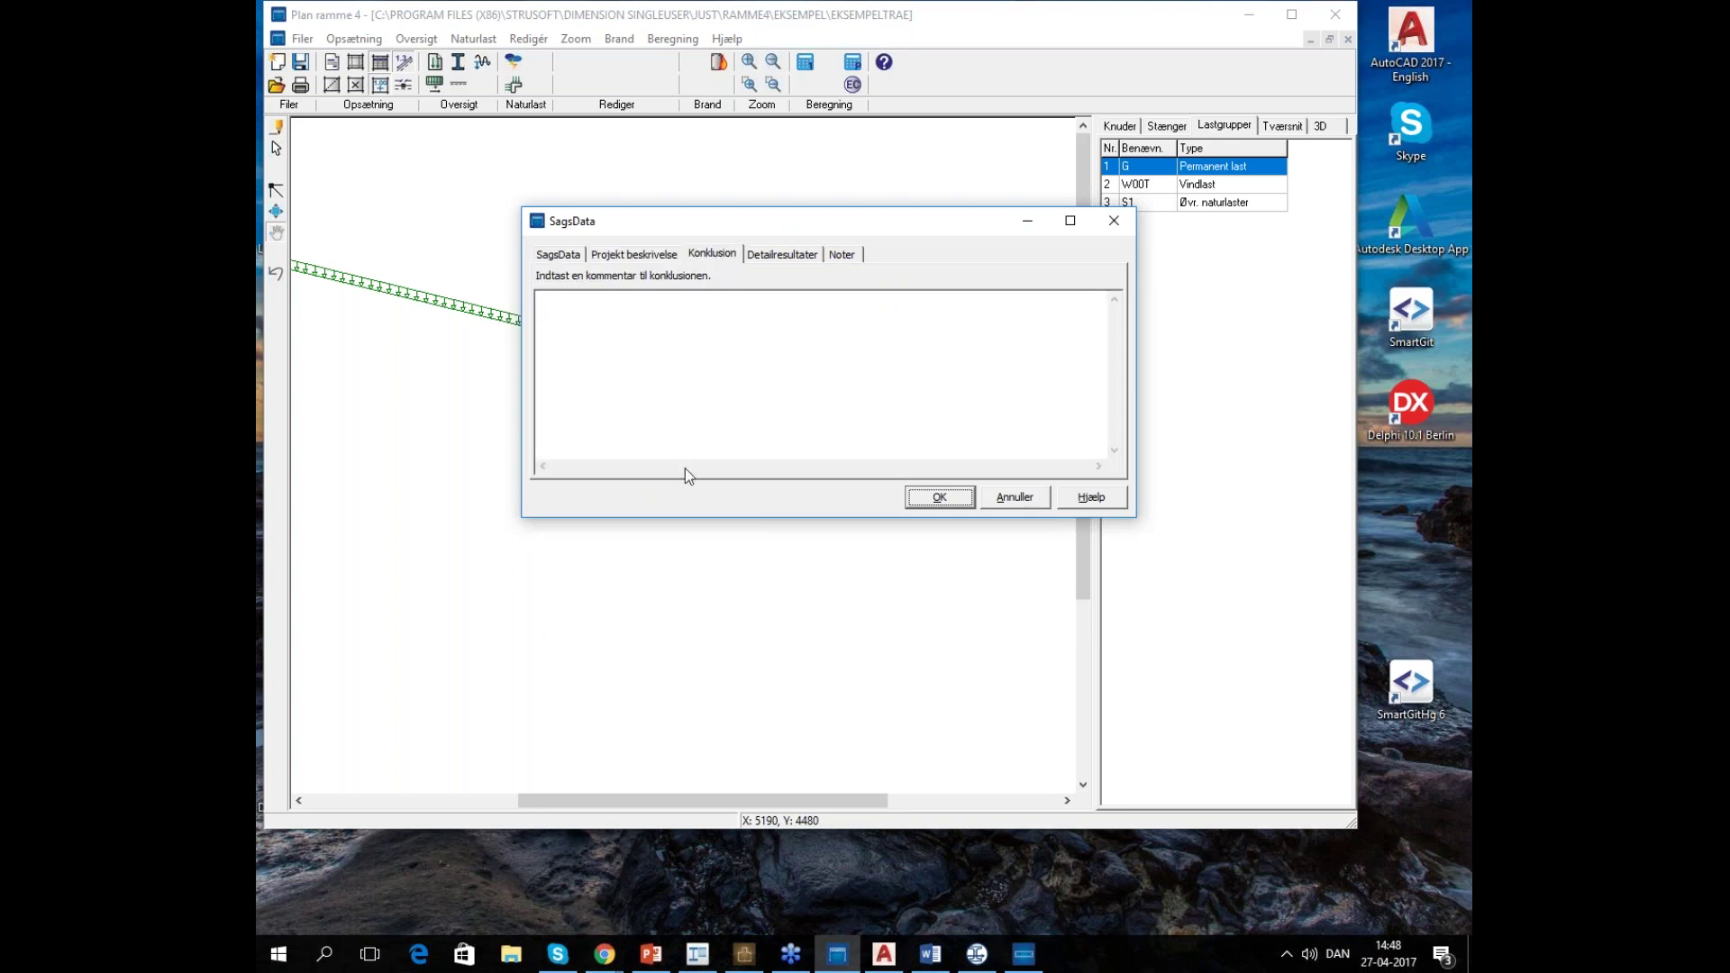
Check the comment fields for each load combination and the non-printed notes, then cancel the case data
click(789, 256)
click(844, 335)
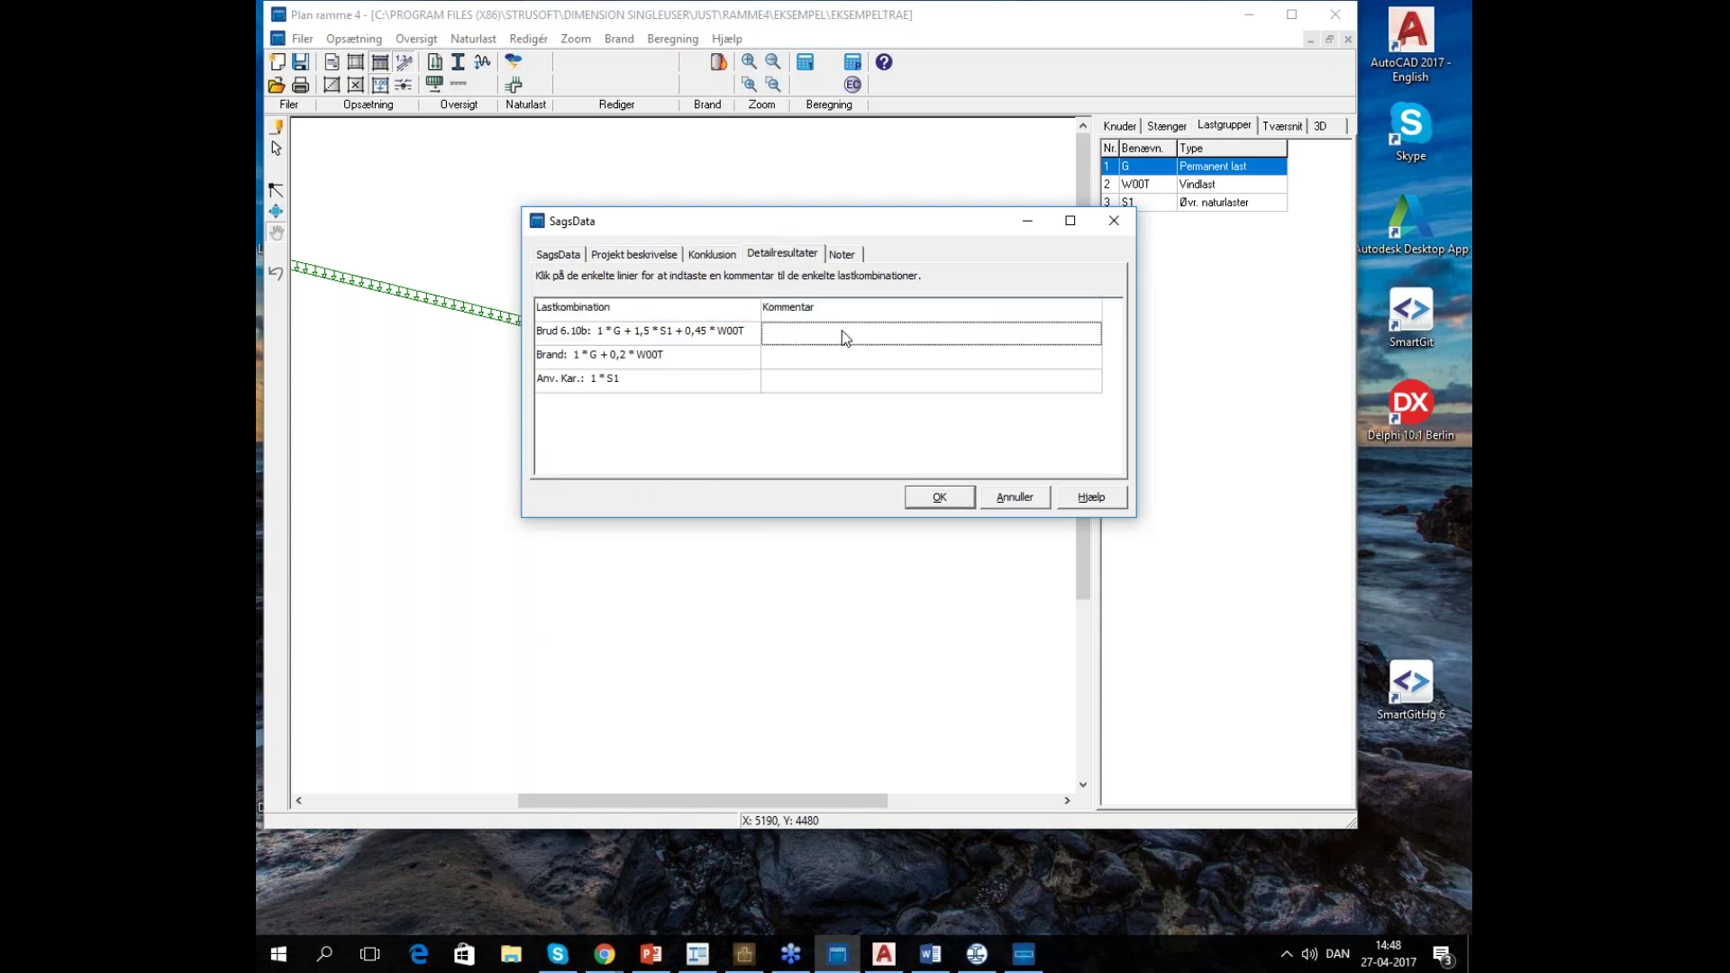
click(770, 375)
click(799, 341)
click(801, 359)
click(793, 379)
click(845, 256)
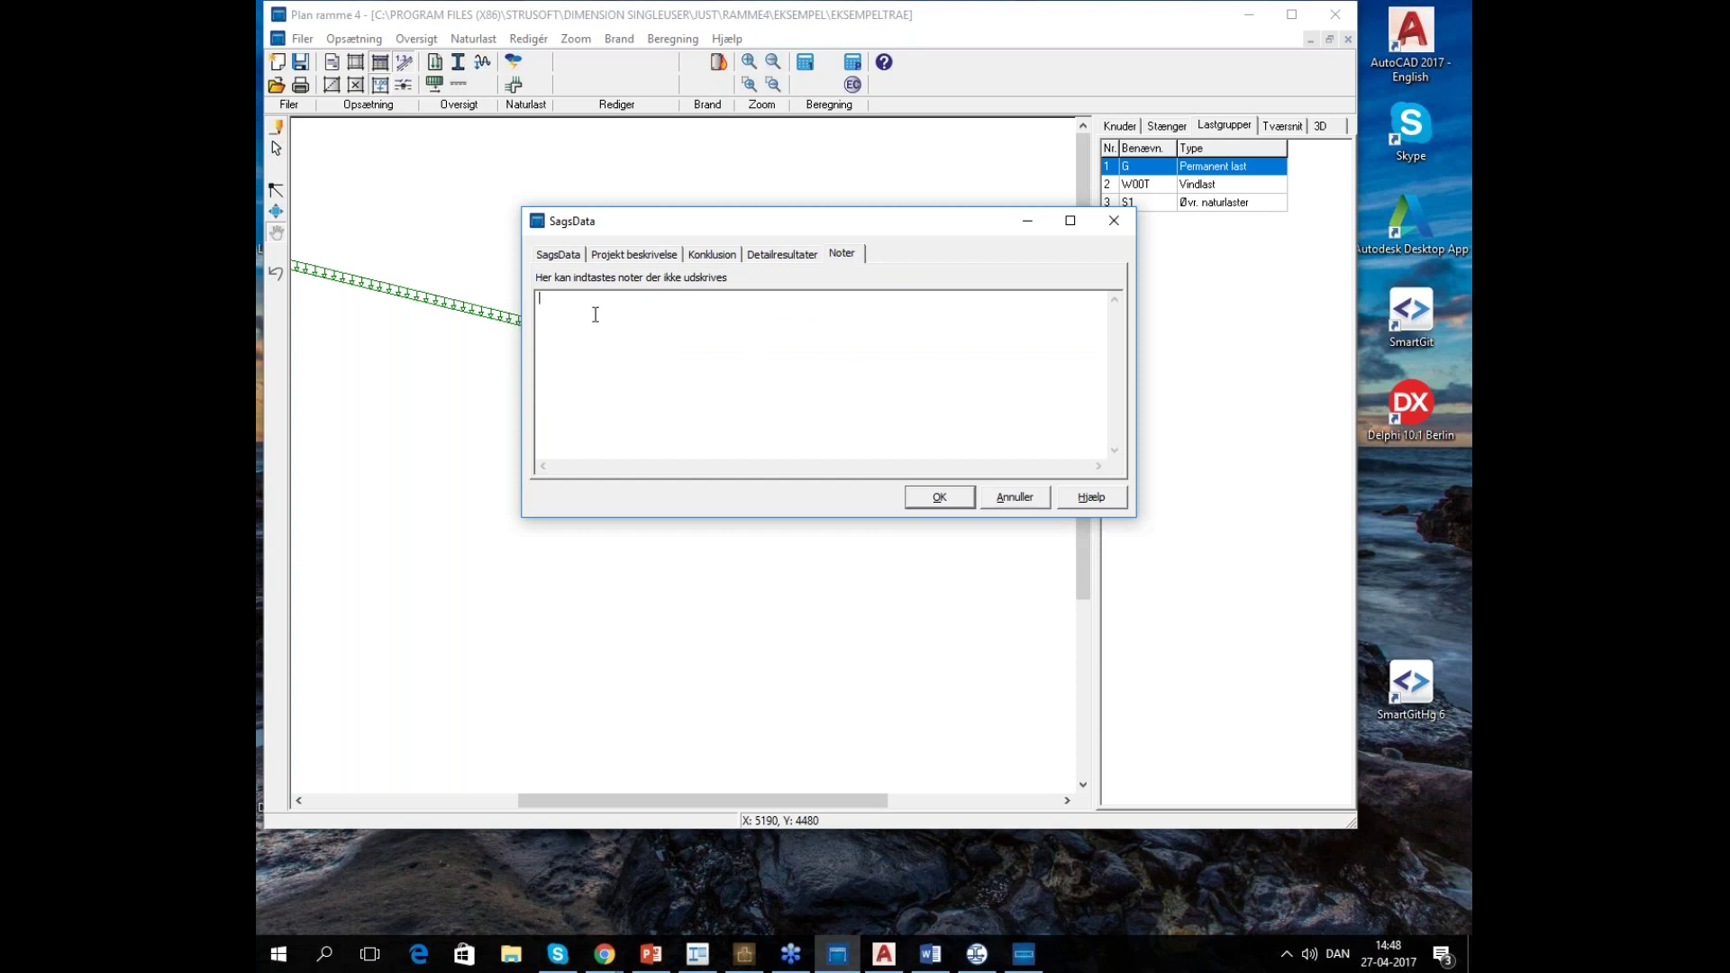
click(1015, 501)
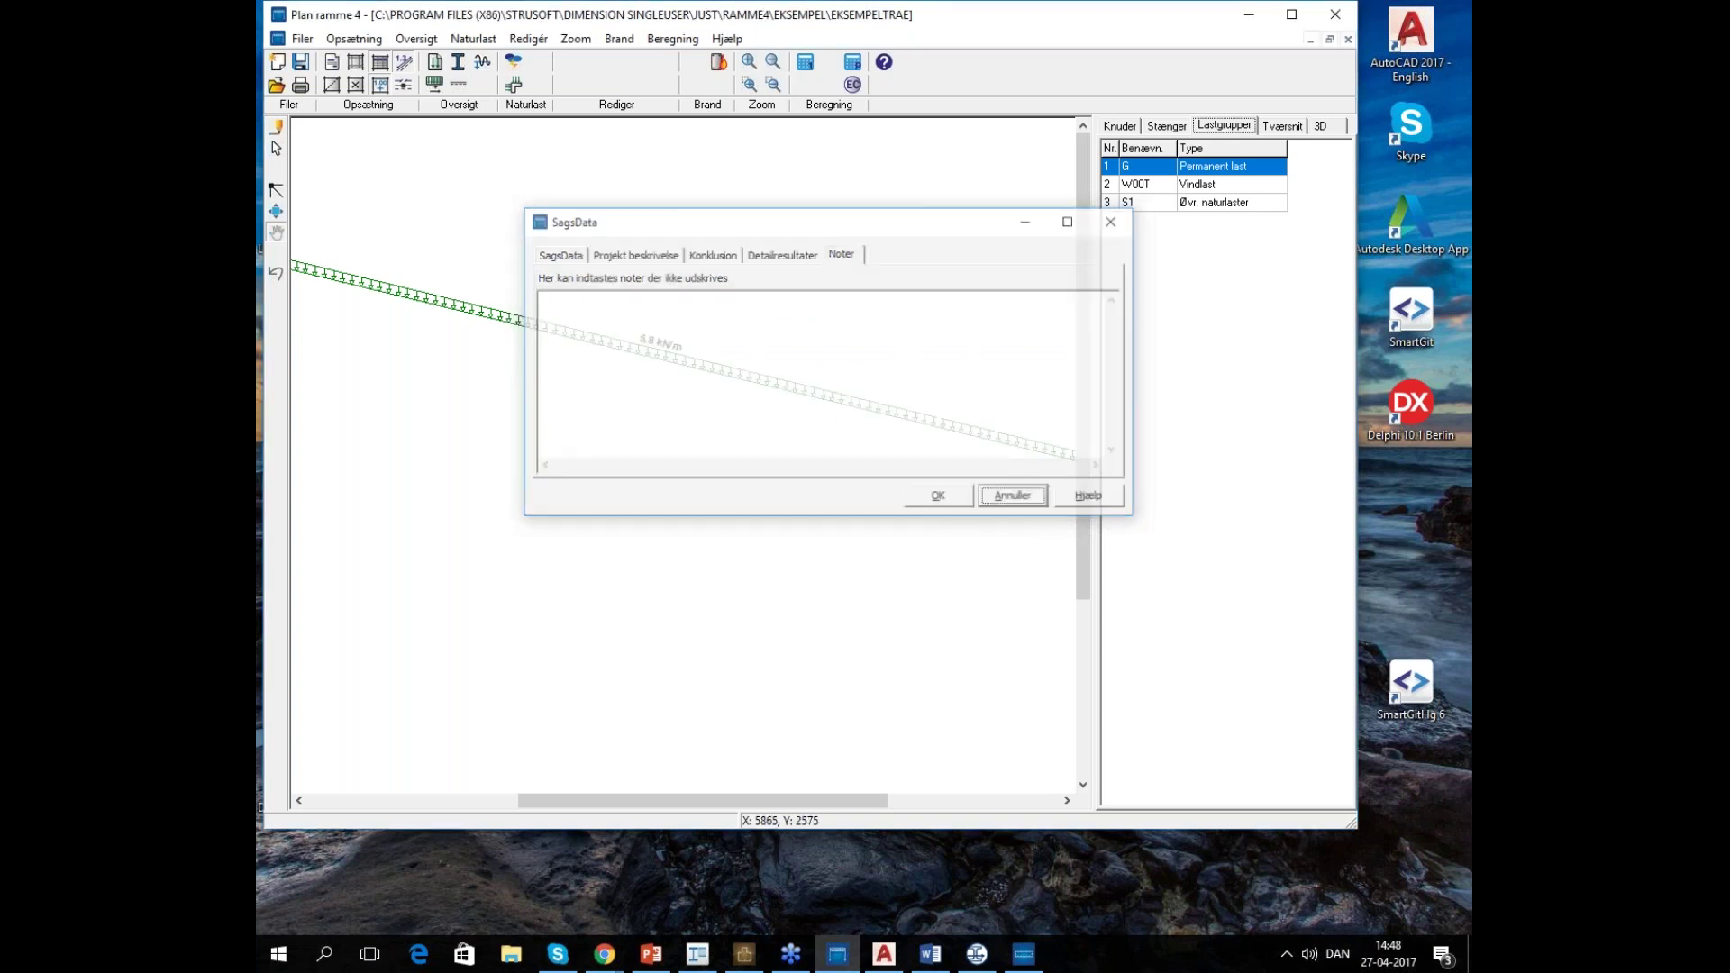
Check the Projekt beskrivelse option in the input data printout settings, then cancel printing
click(301, 88)
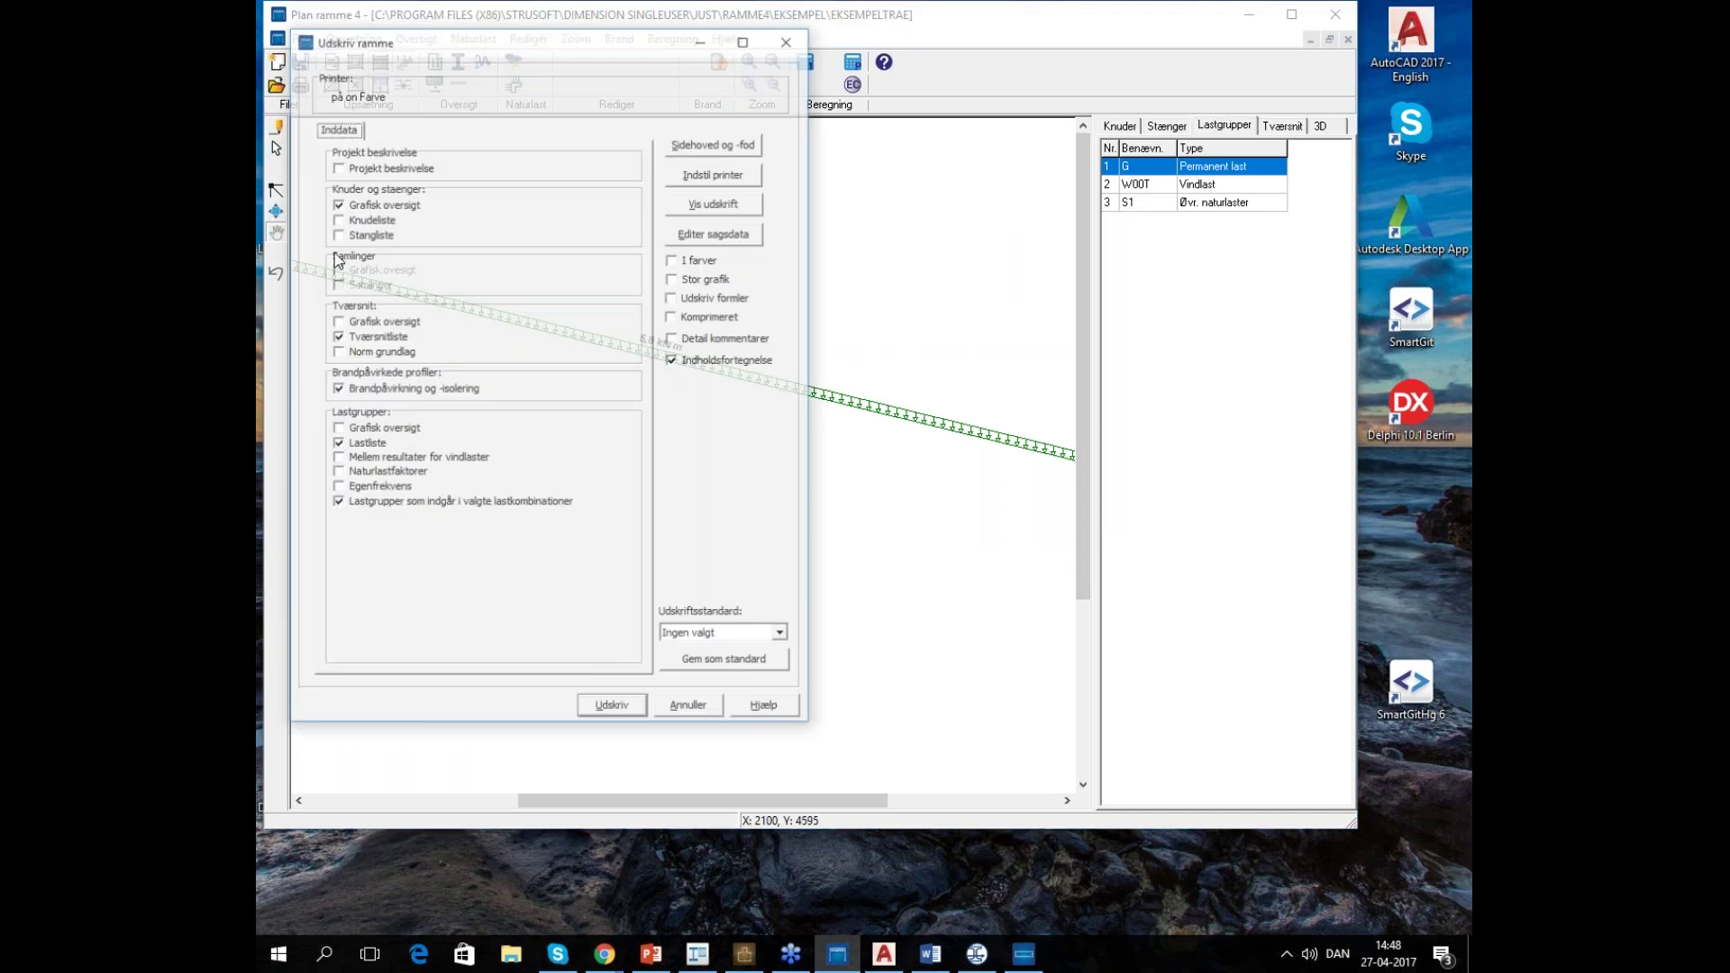
drag(492, 49, 582, 52)
click(456, 173)
click(455, 174)
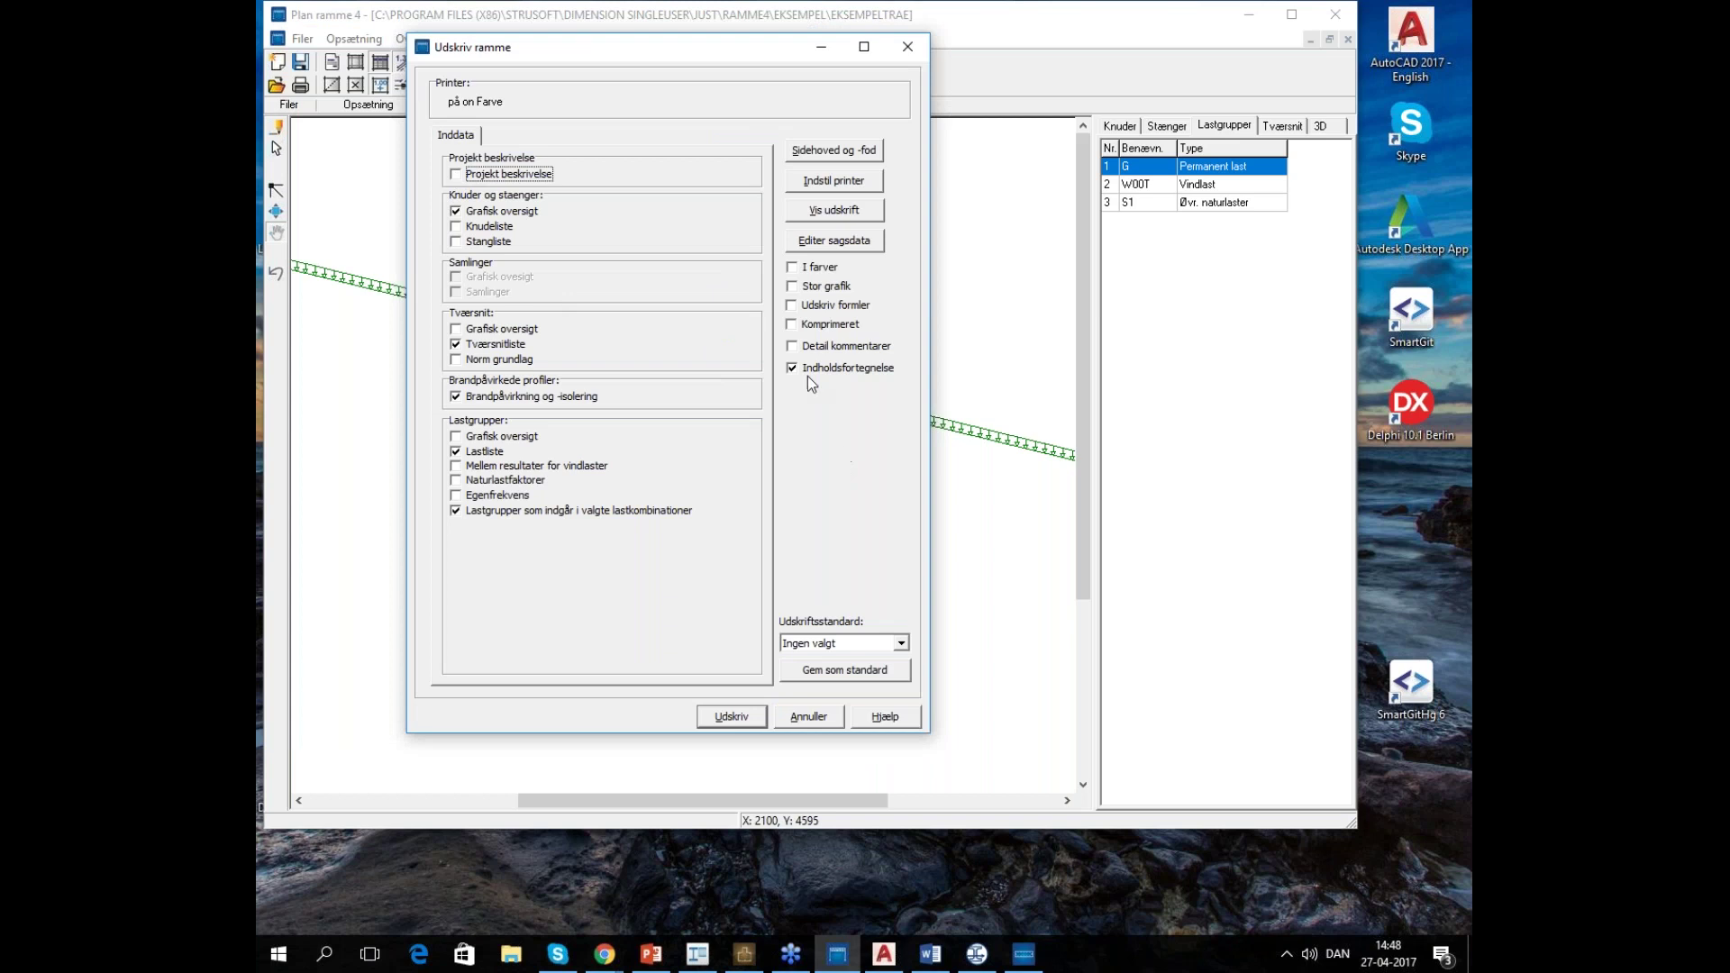
click(808, 716)
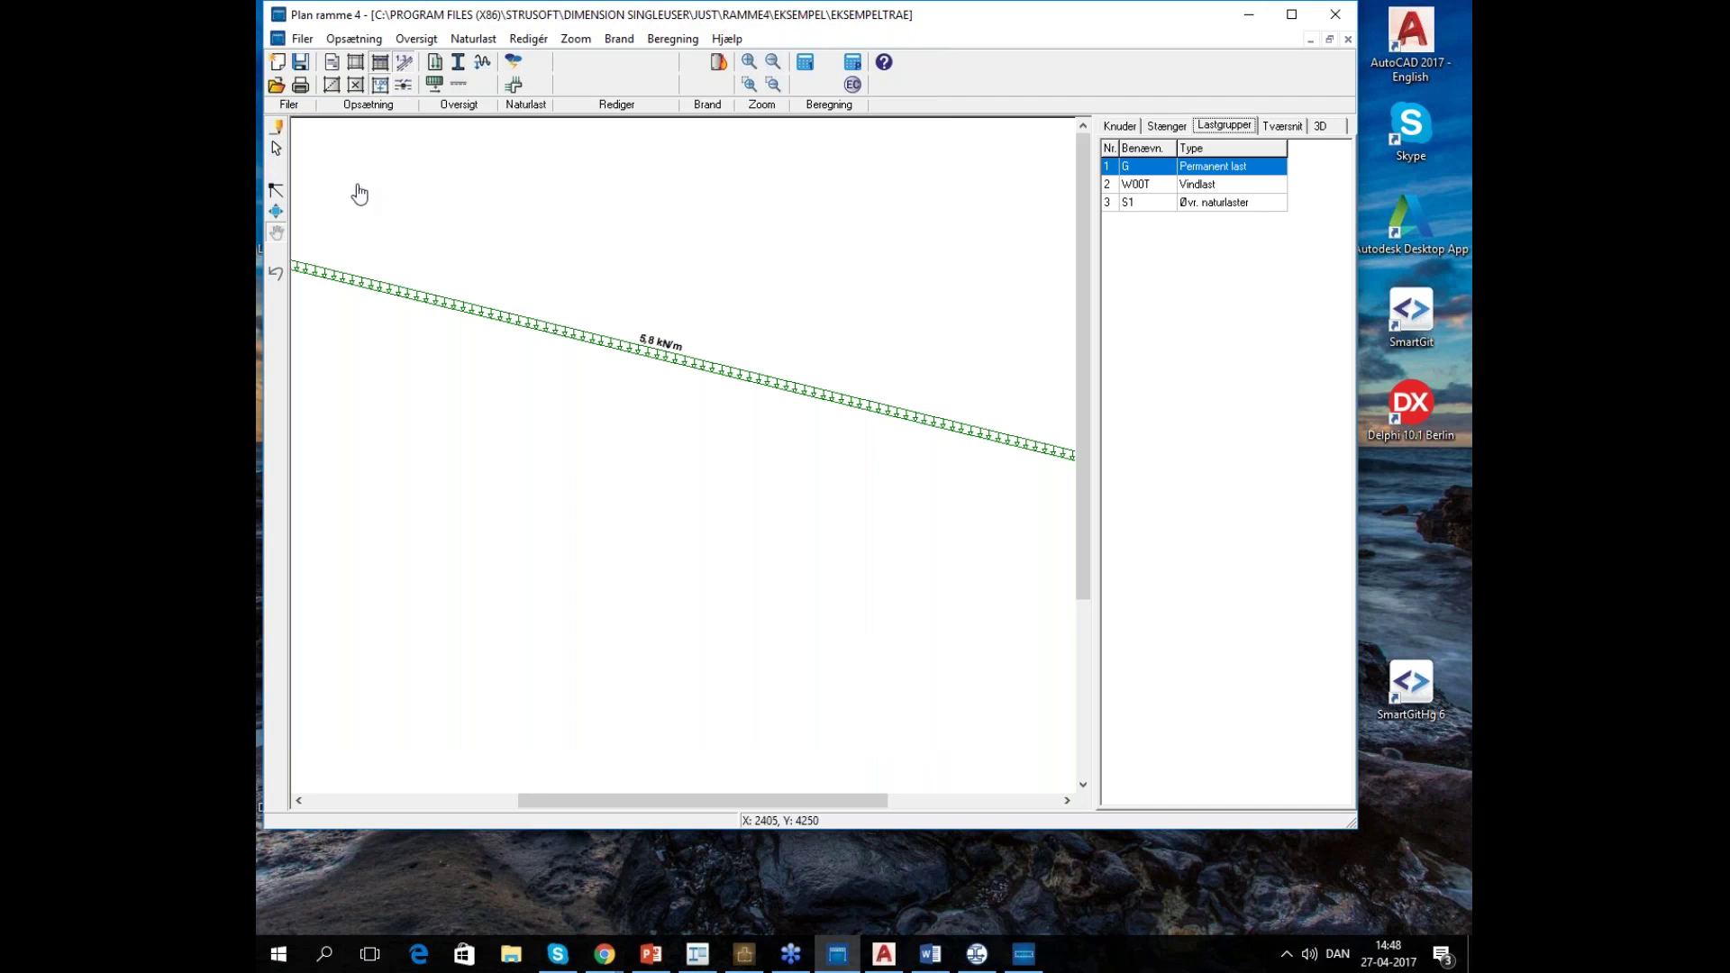
Calculate the frame and enable Konklusion kommentar in the results printout settings
click(806, 62)
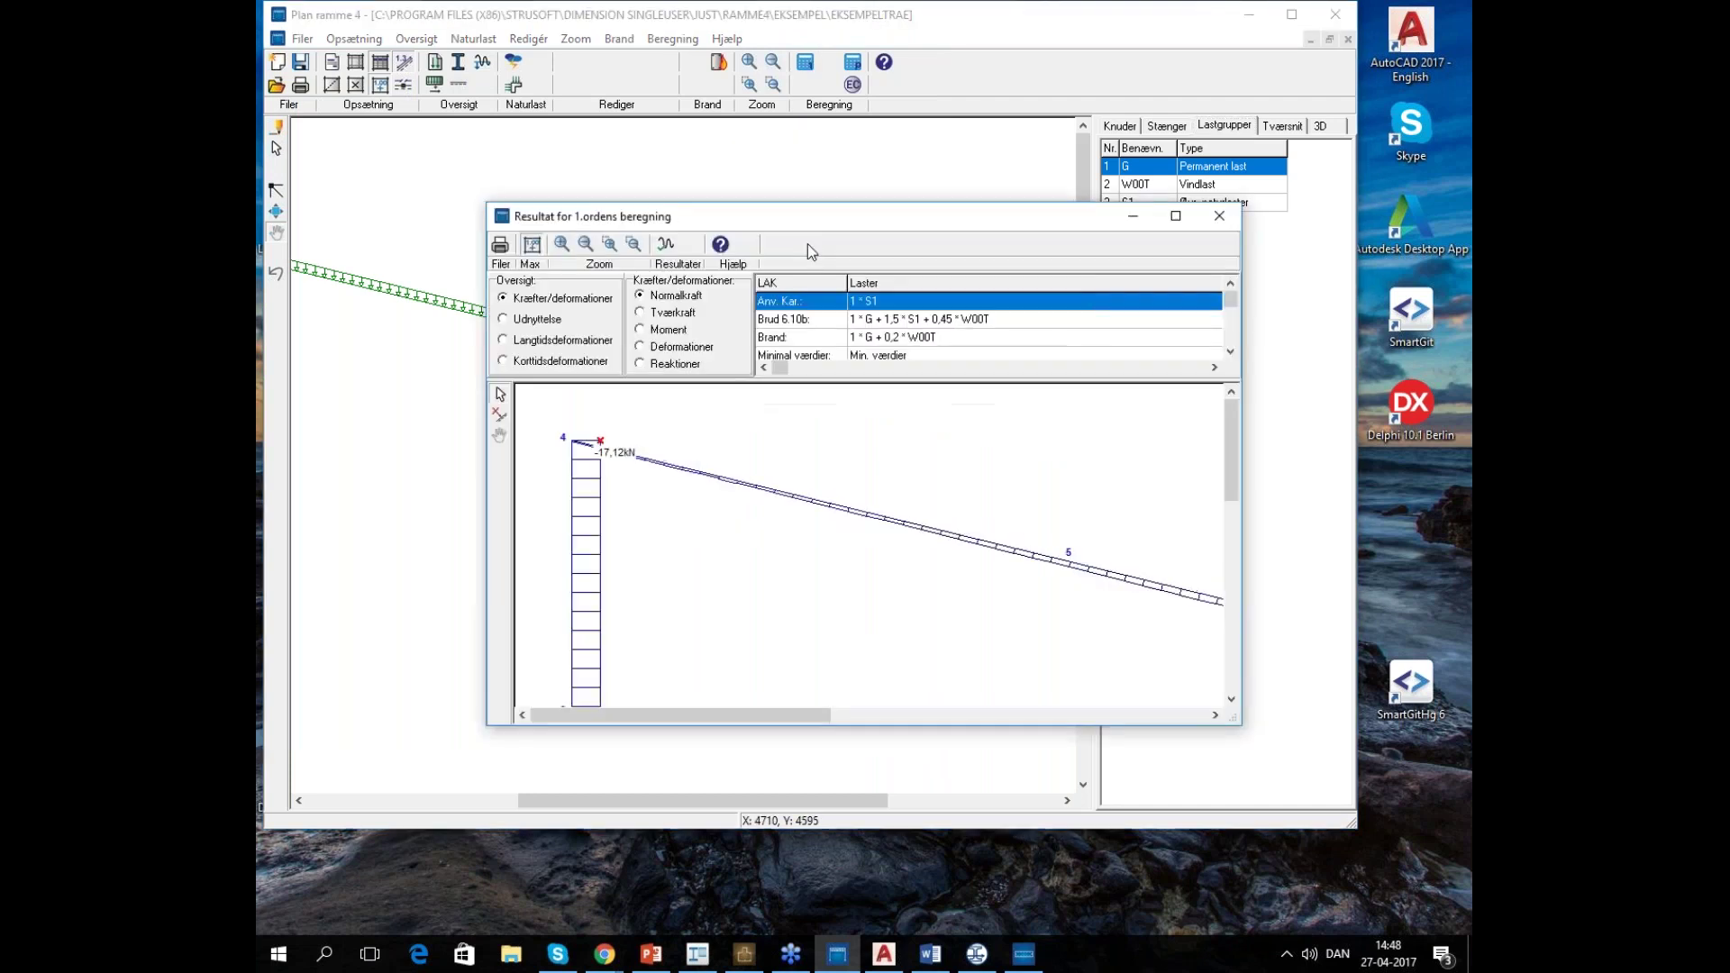
click(500, 244)
key(ctrl+Tab)
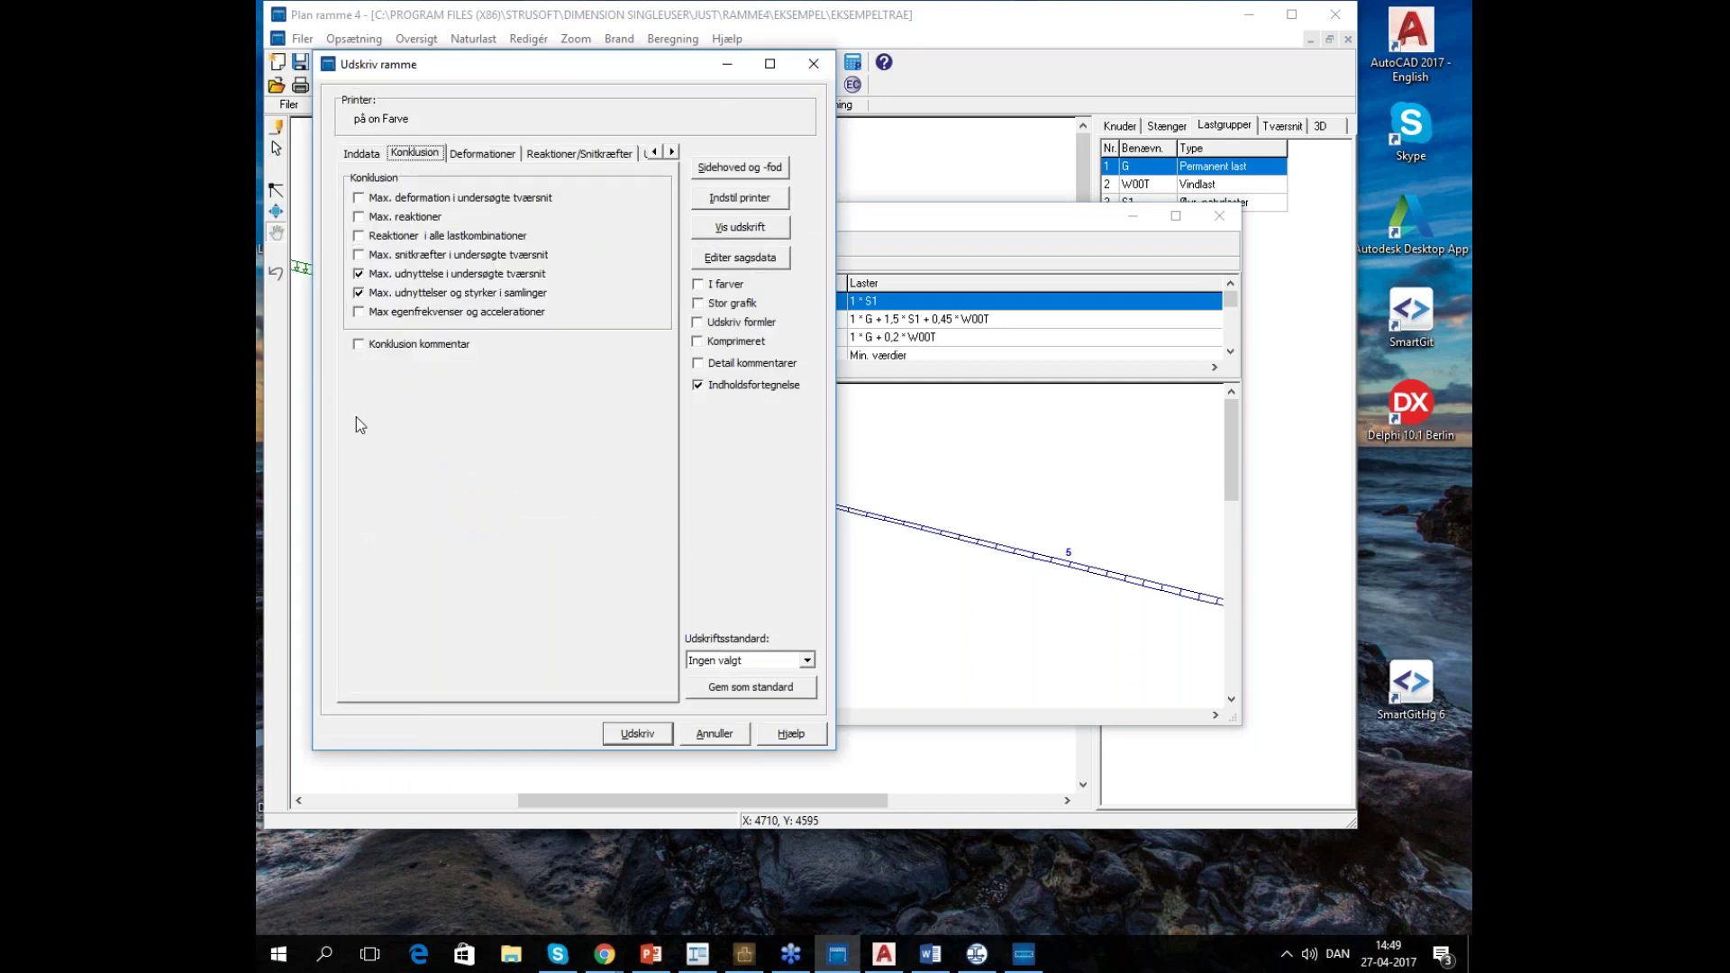
click(359, 344)
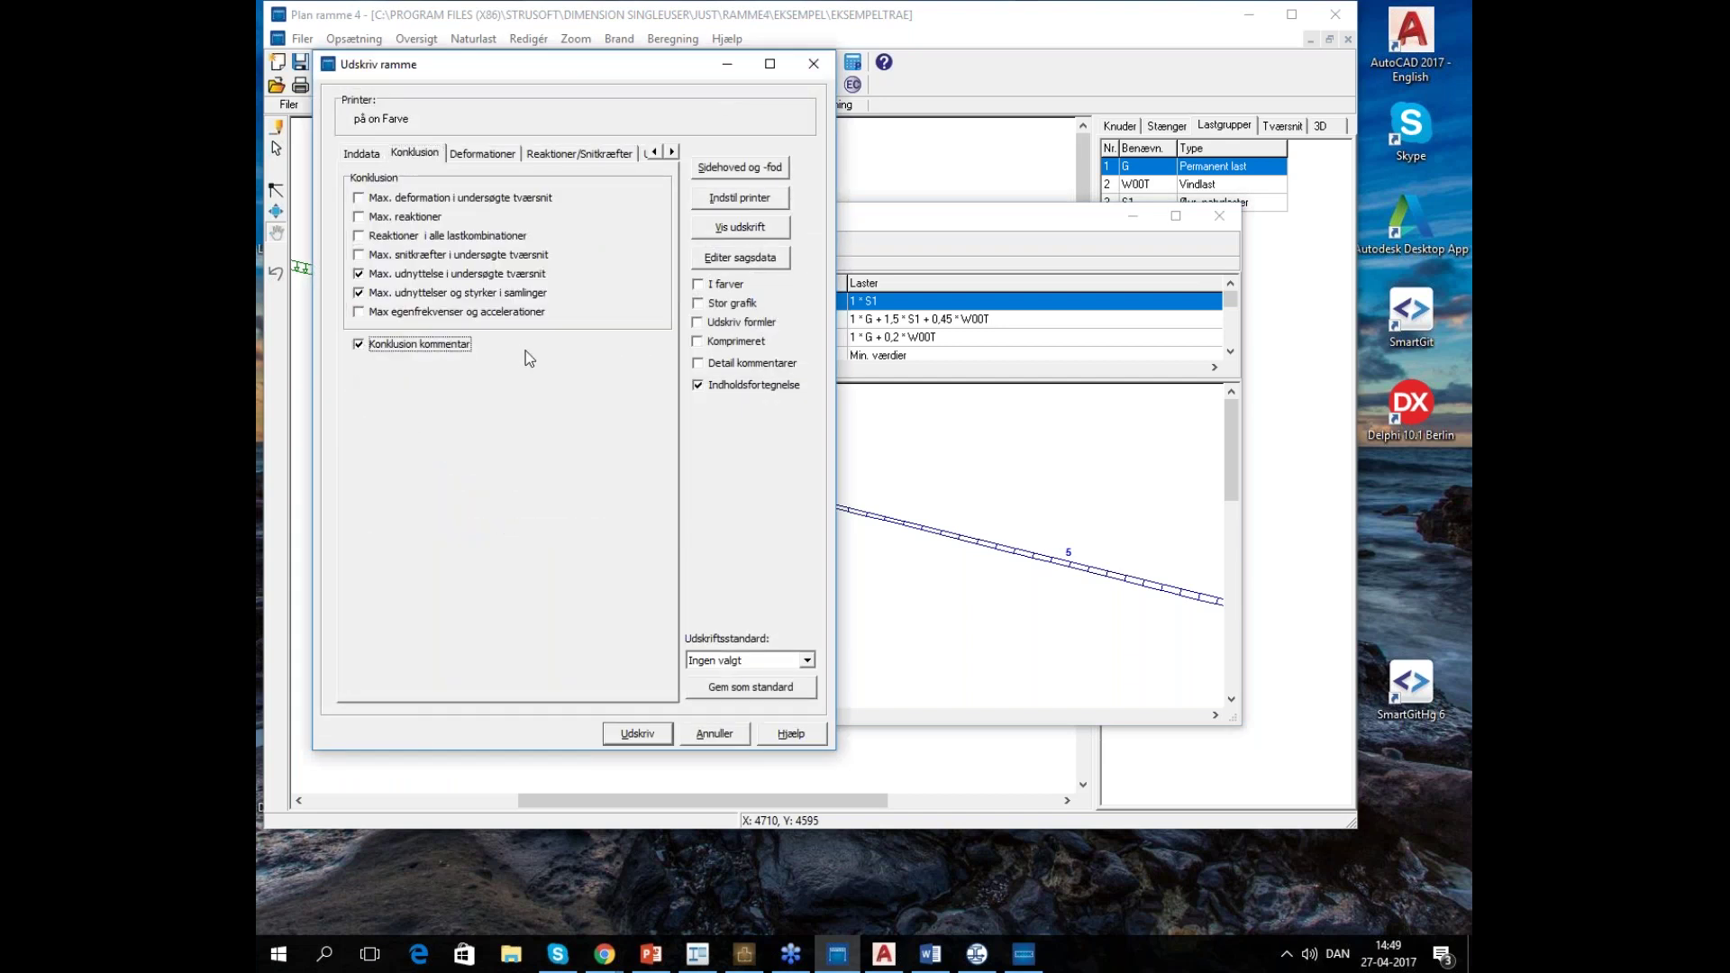
click(671, 153)
click(671, 152)
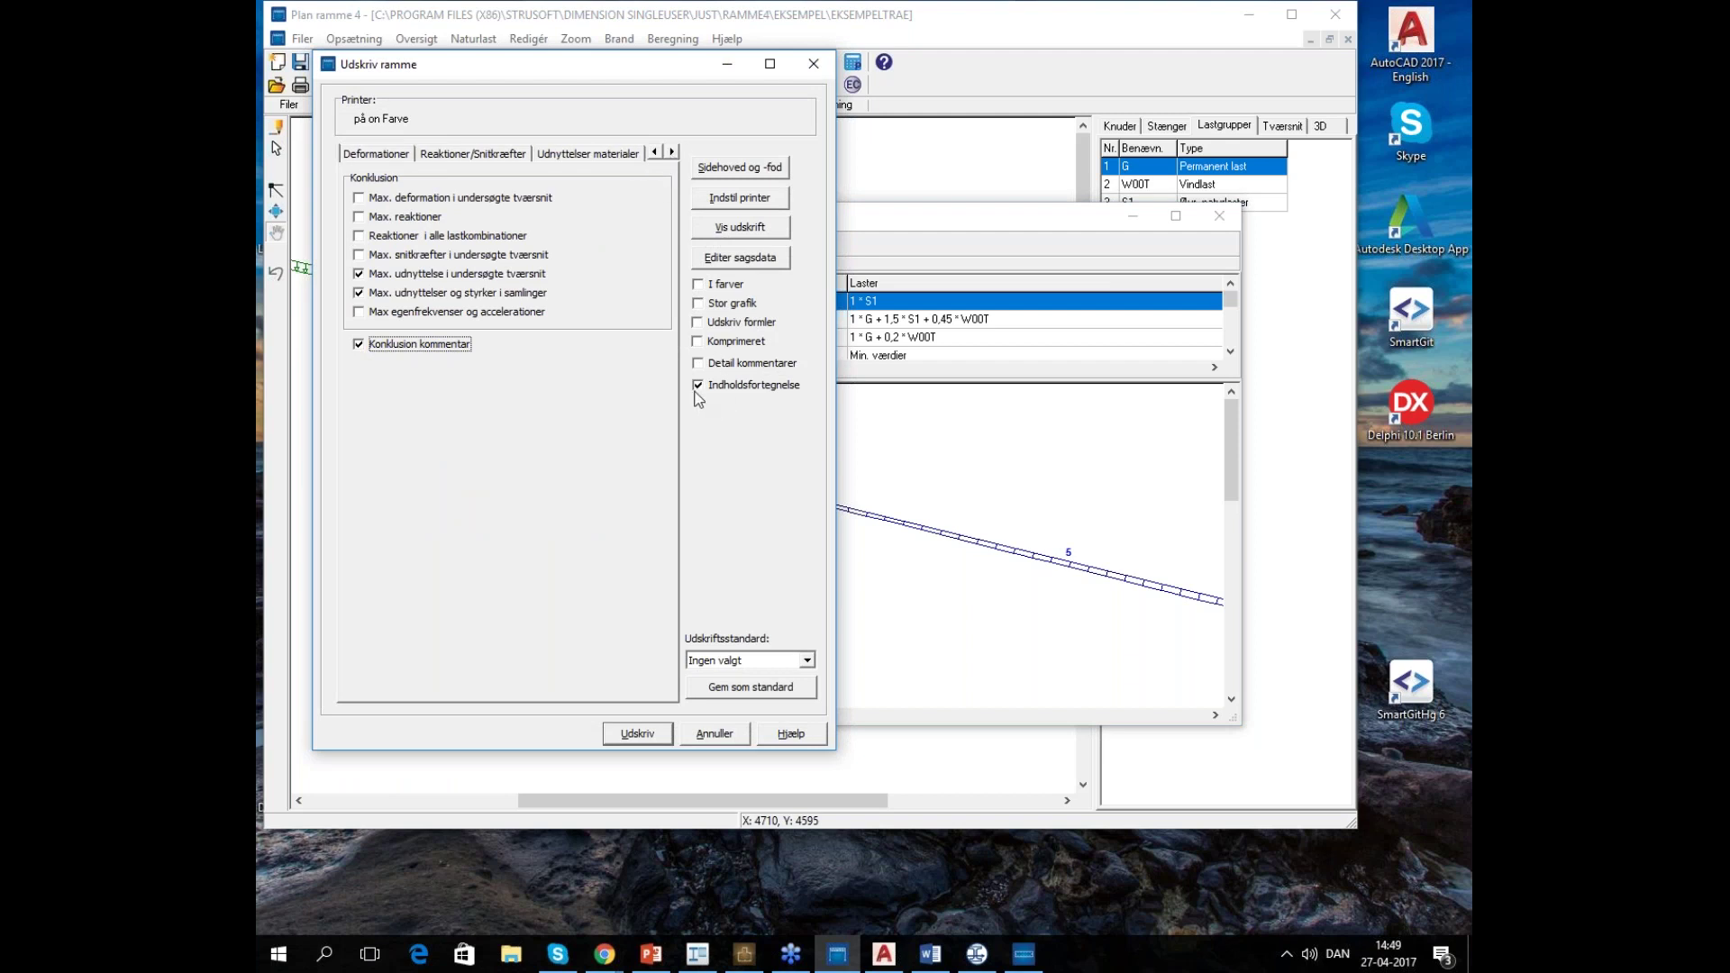
Enable Detail kommentarer in the printout settings, then close them and the first-order results without printing
click(699, 363)
click(773, 746)
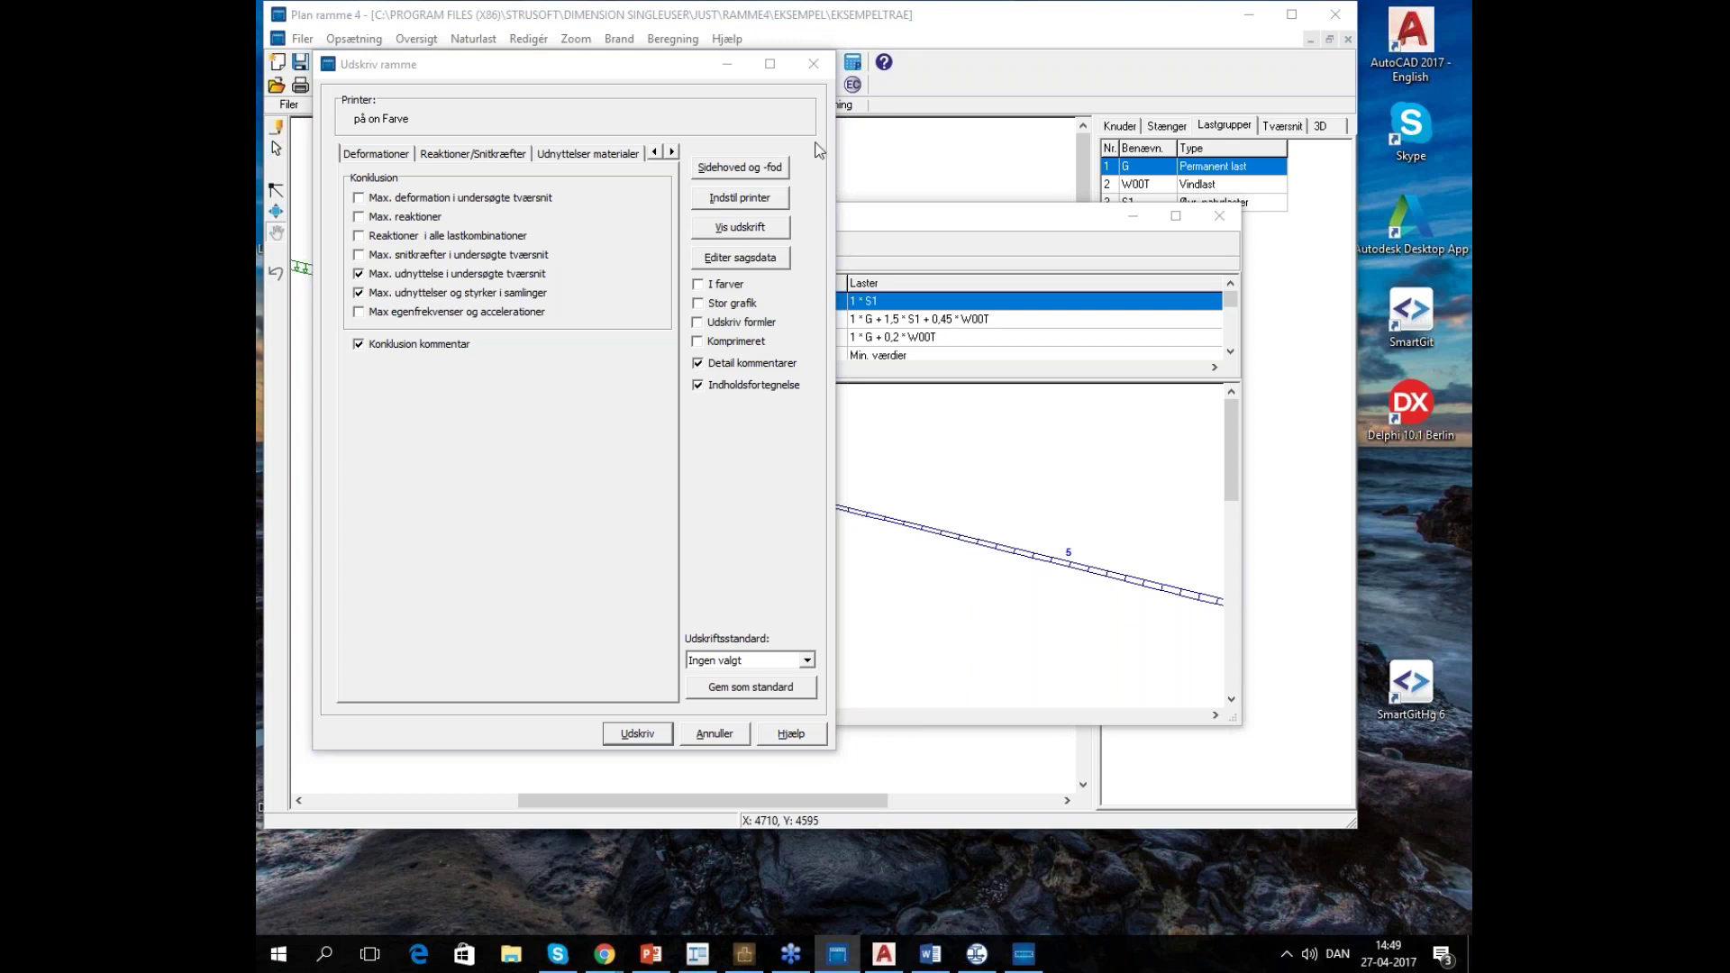
click(814, 61)
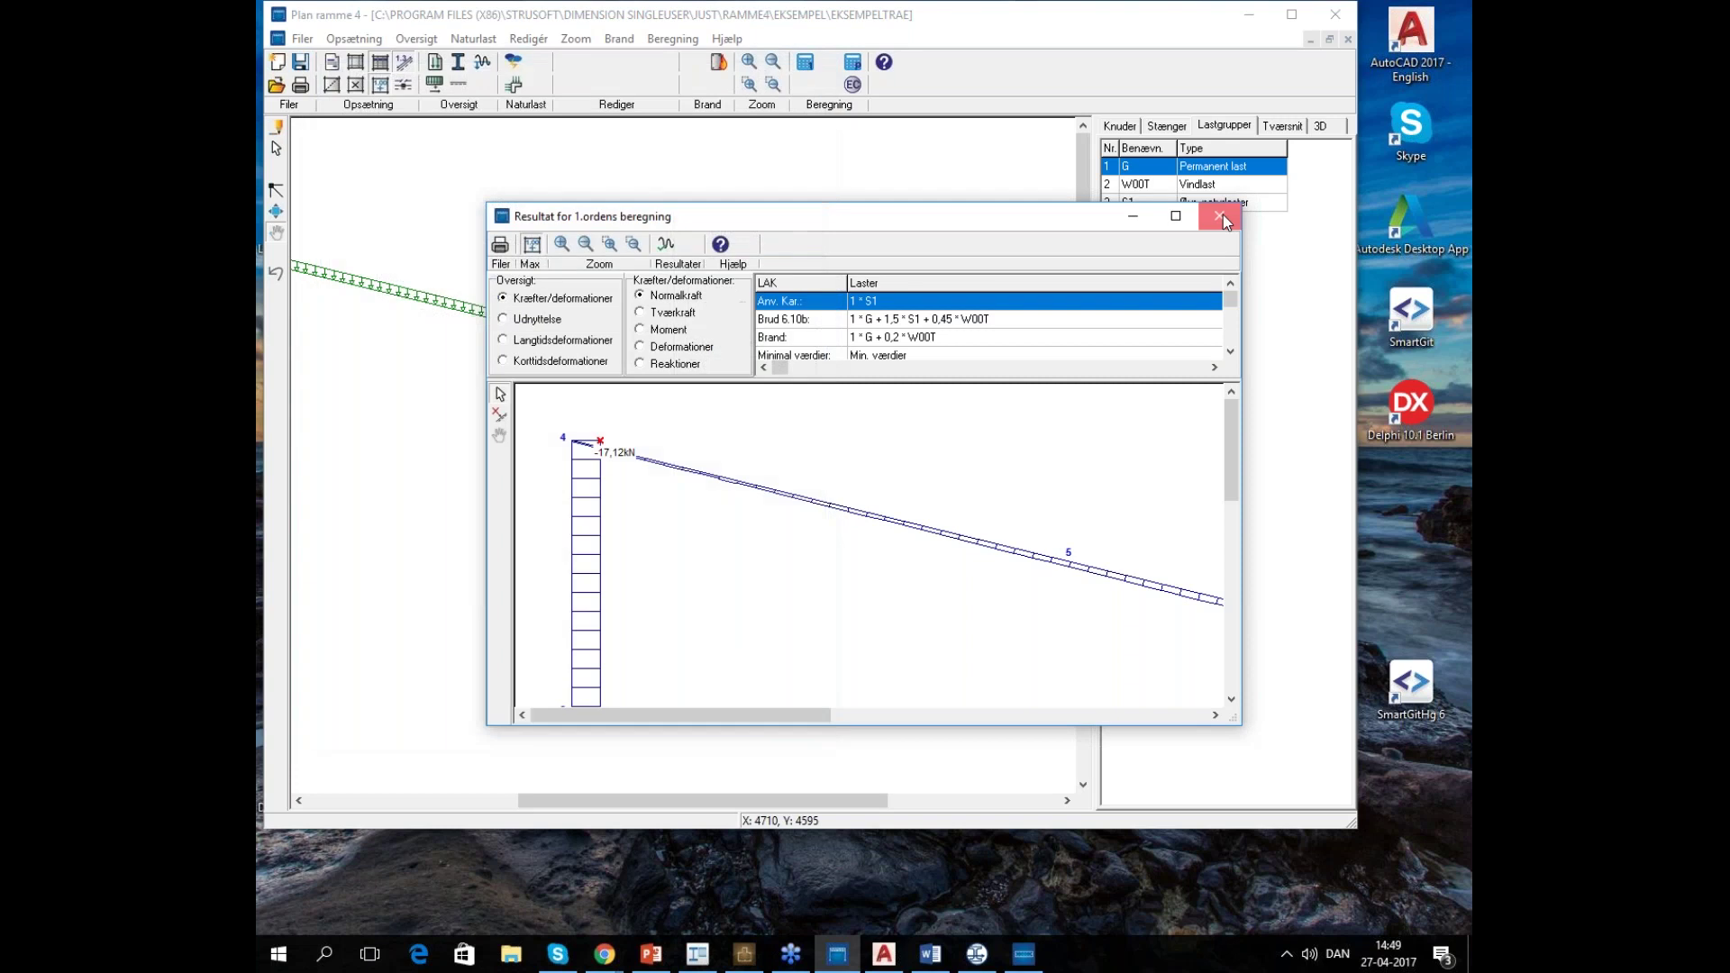
click(1219, 215)
Switch to Fundering 5 and open the recent case STRIBEFUNDAMENT TYPE F1
click(751, 962)
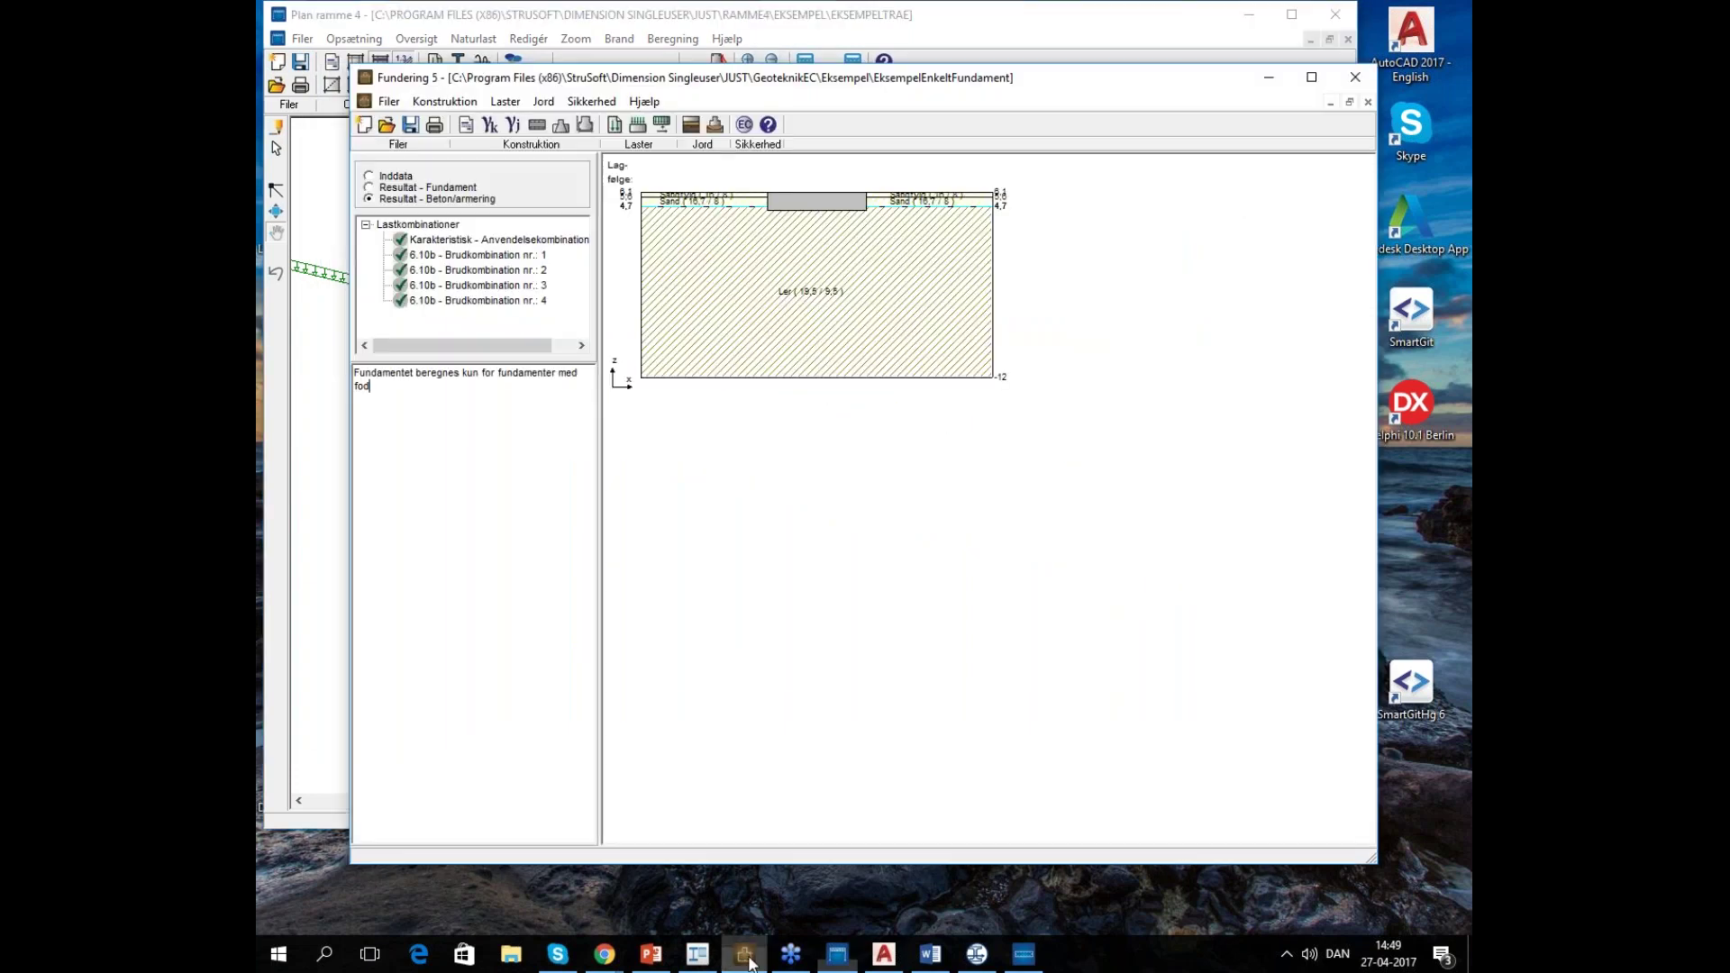
drag(1074, 97, 1148, 209)
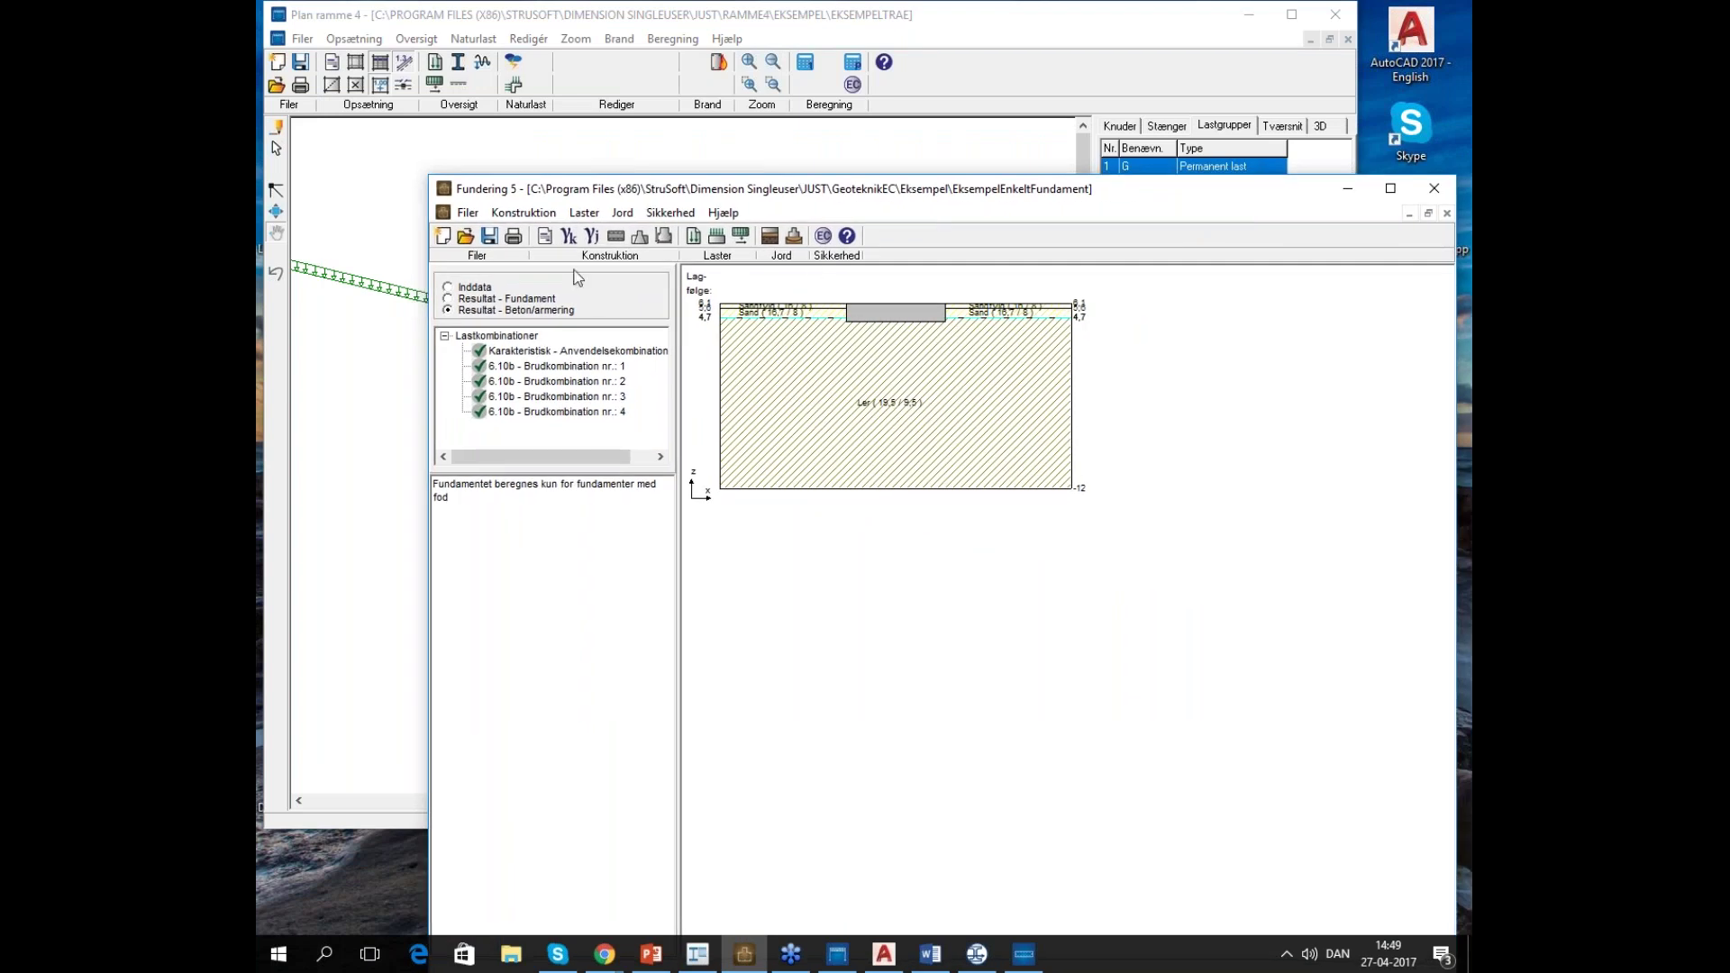
click(467, 214)
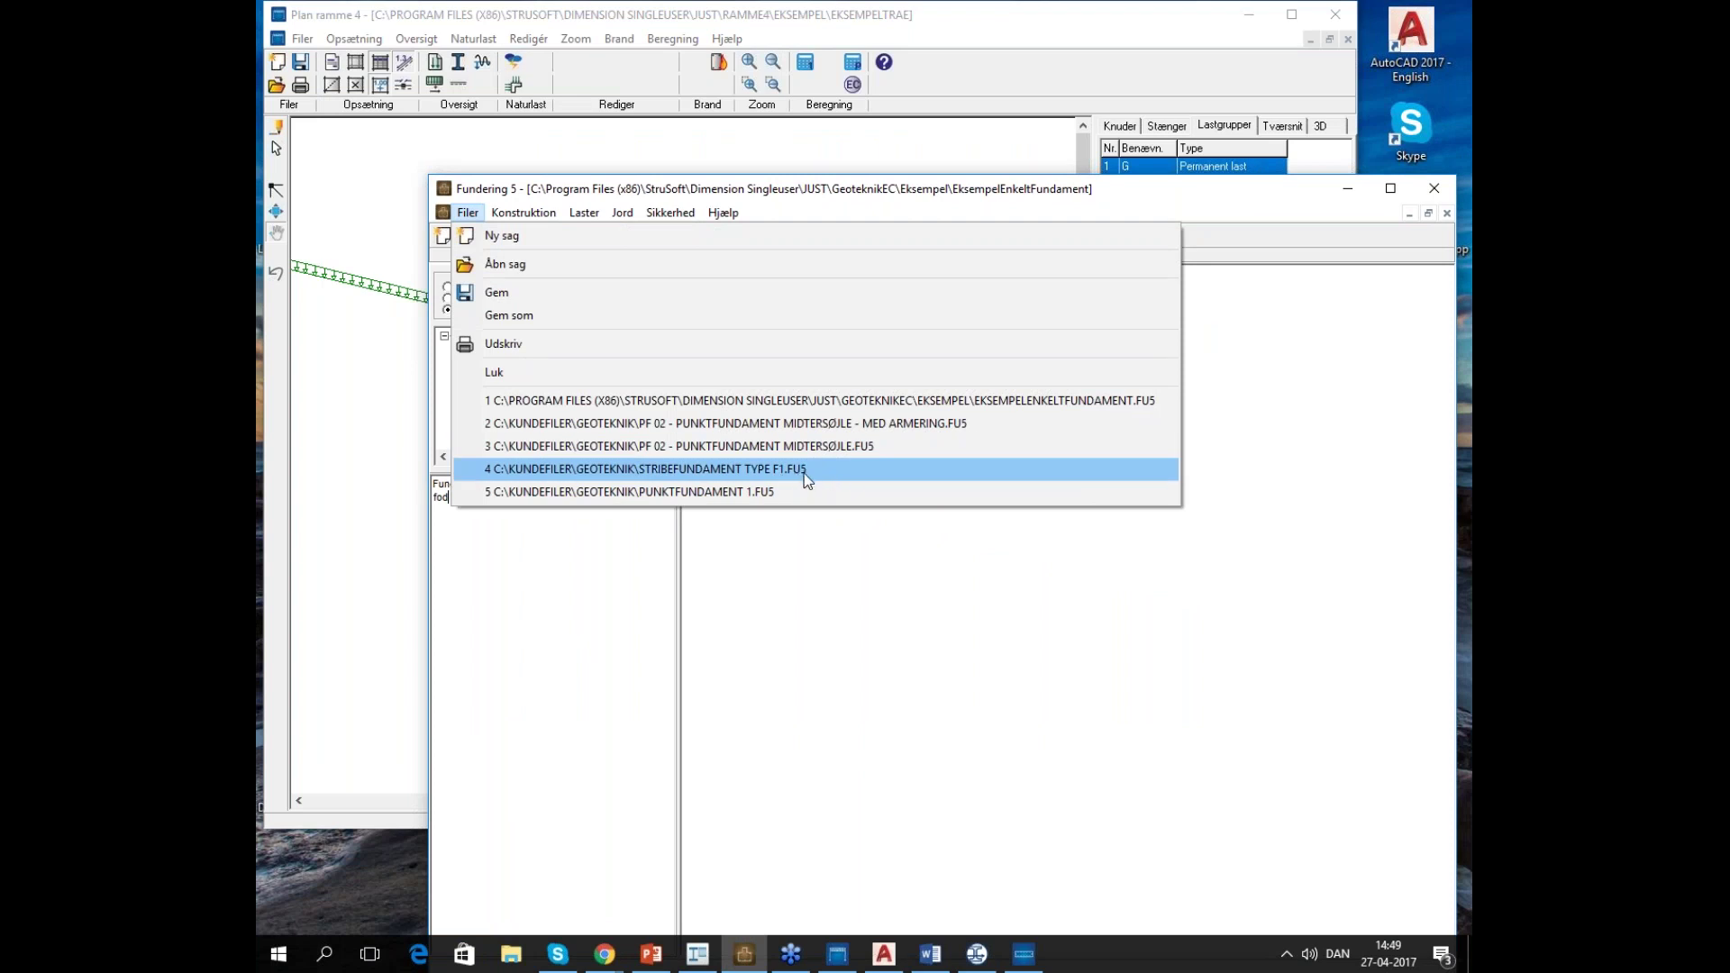
click(838, 470)
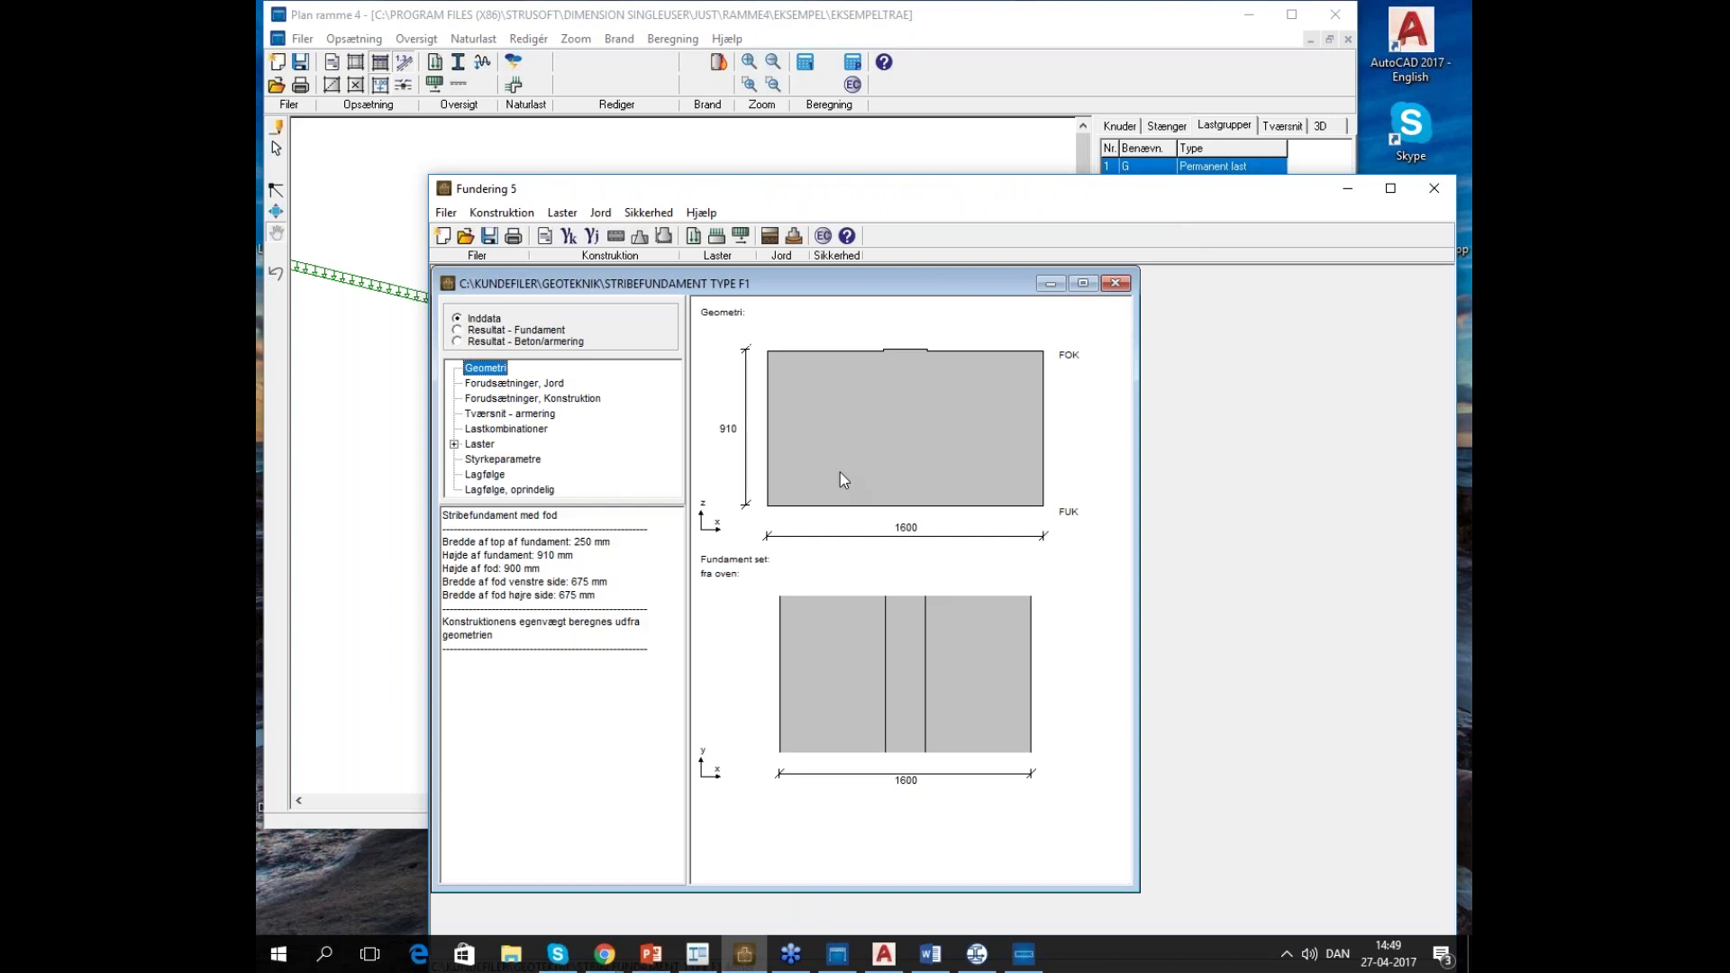
drag(1259, 199, 1245, 374)
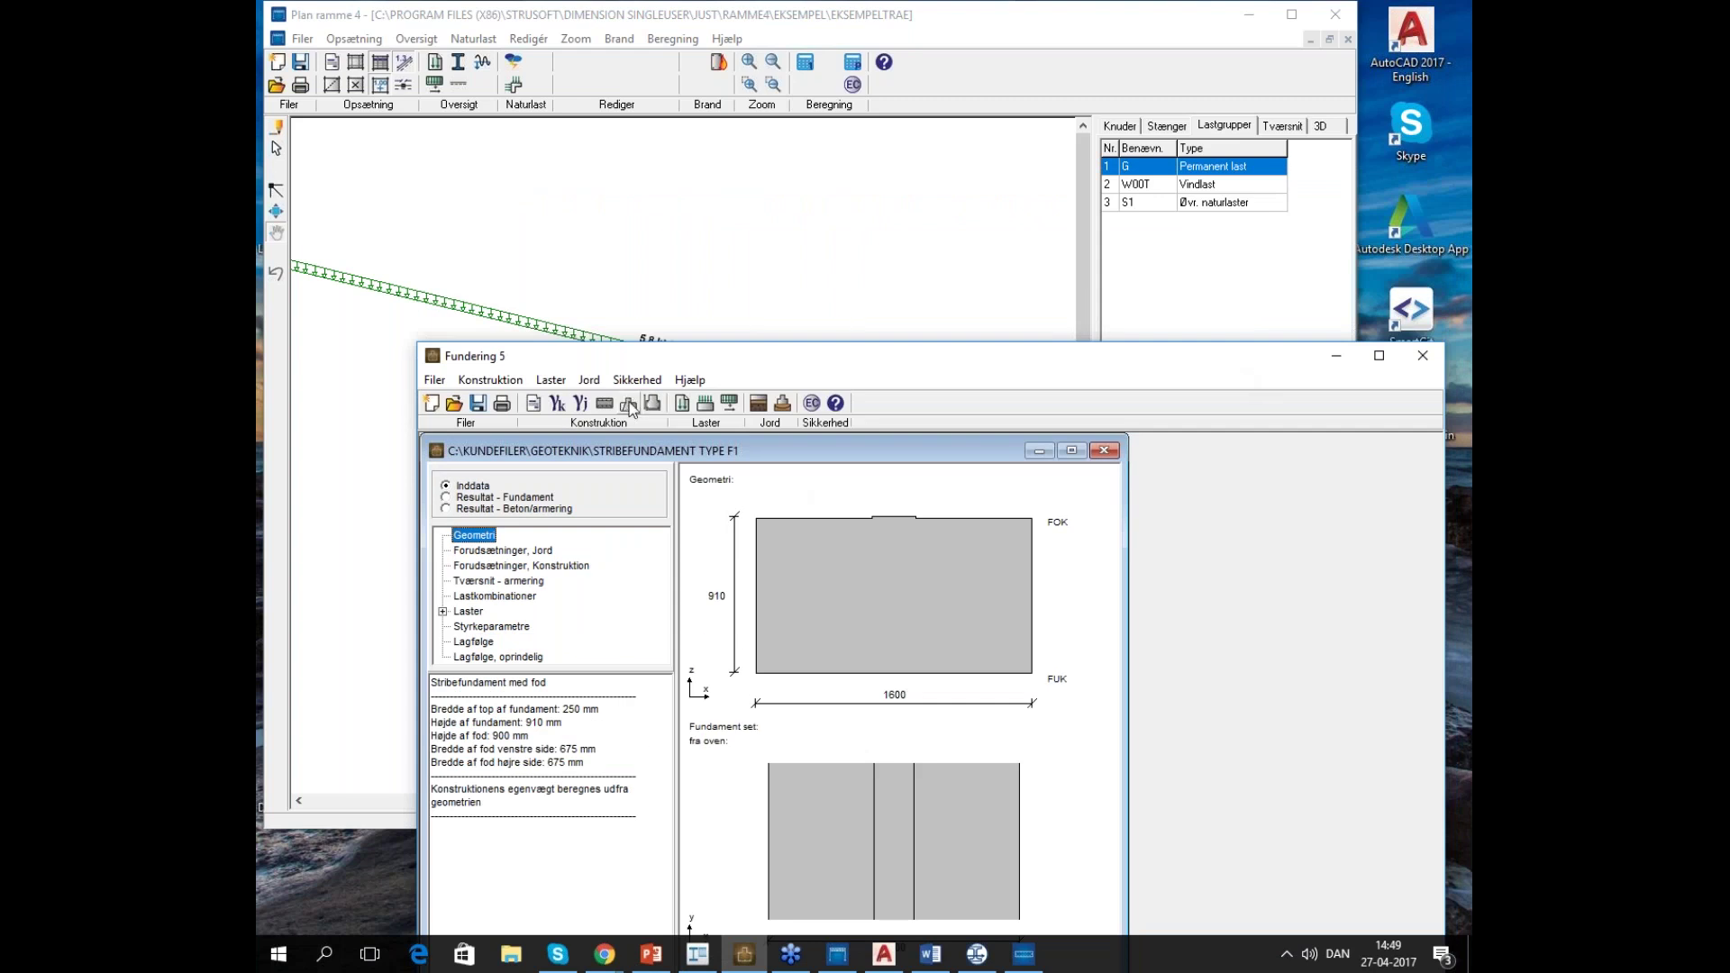
drag(1005, 356, 1071, 278)
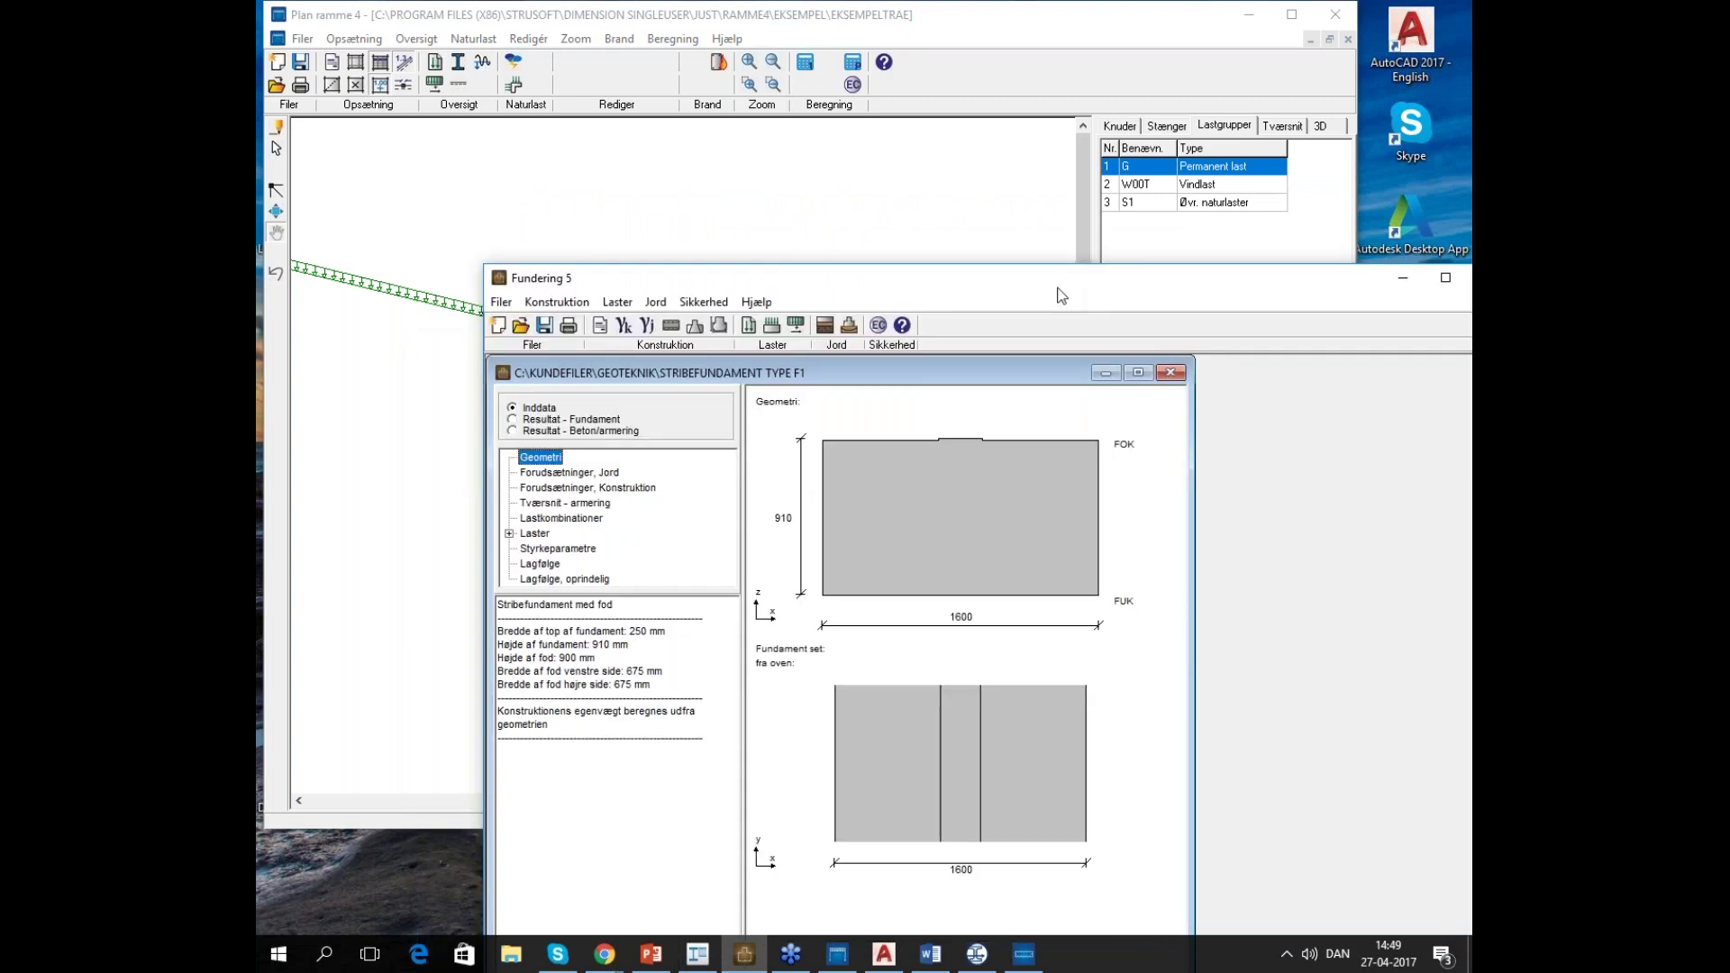
Open the punching shear settings for the foundation slab and enable Forskydningsarmeret (bøjlearmeret)
click(696, 327)
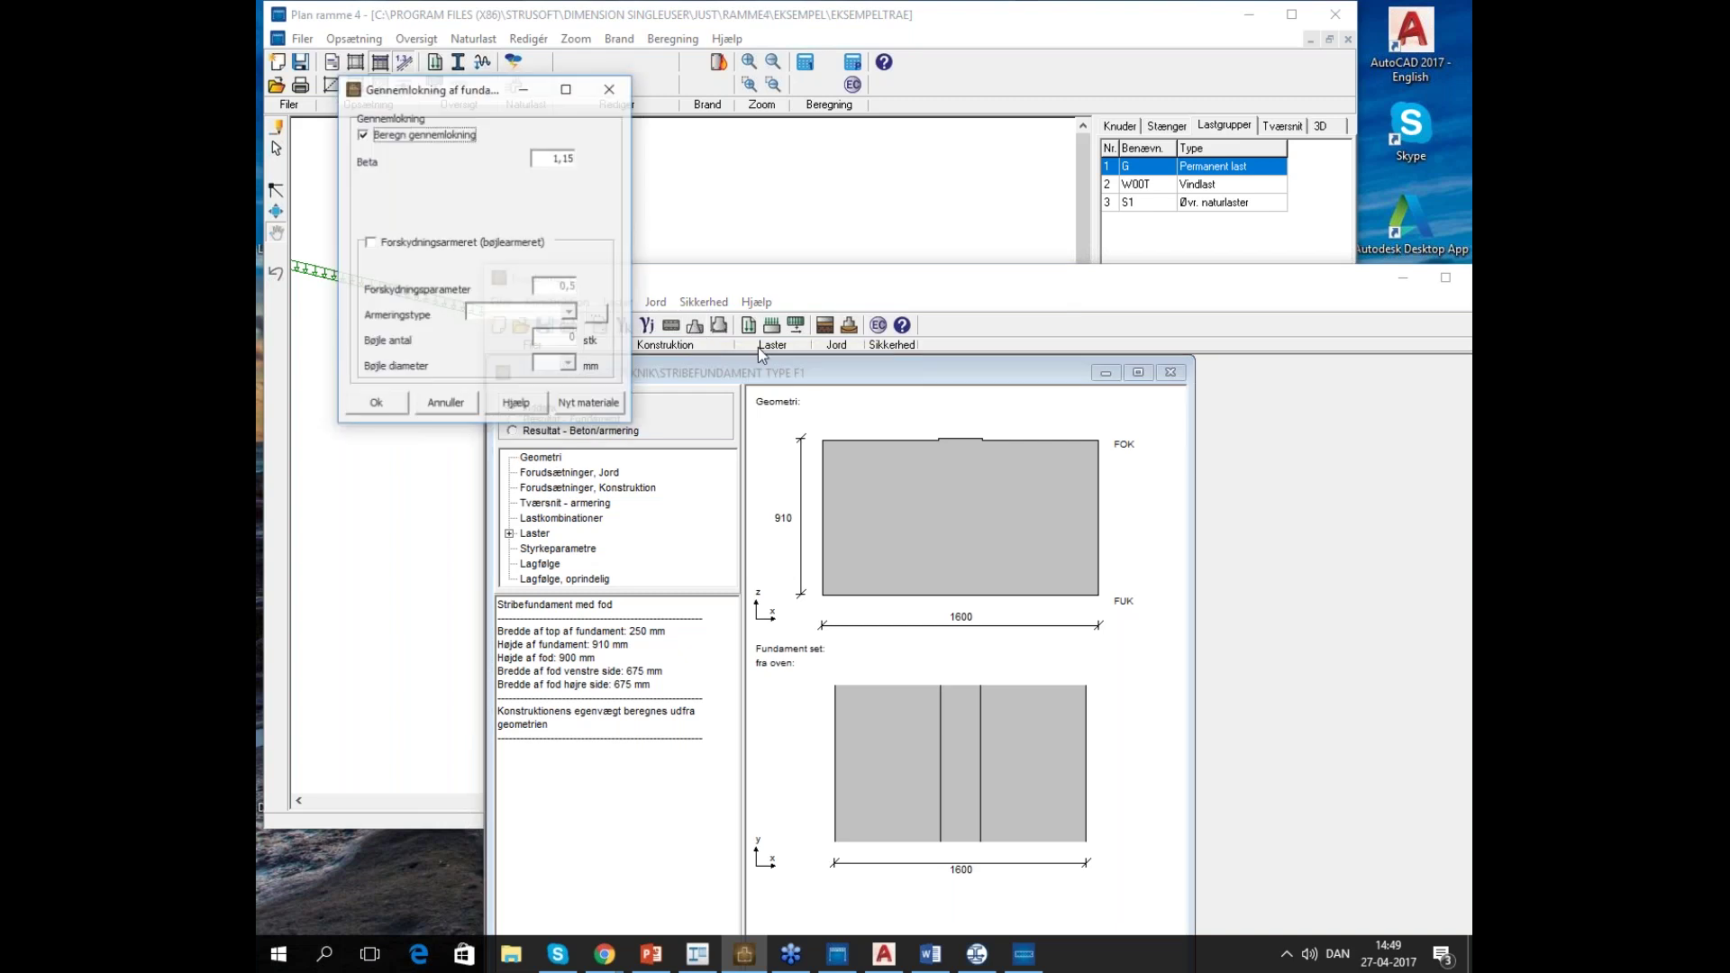
drag(494, 96, 1234, 448)
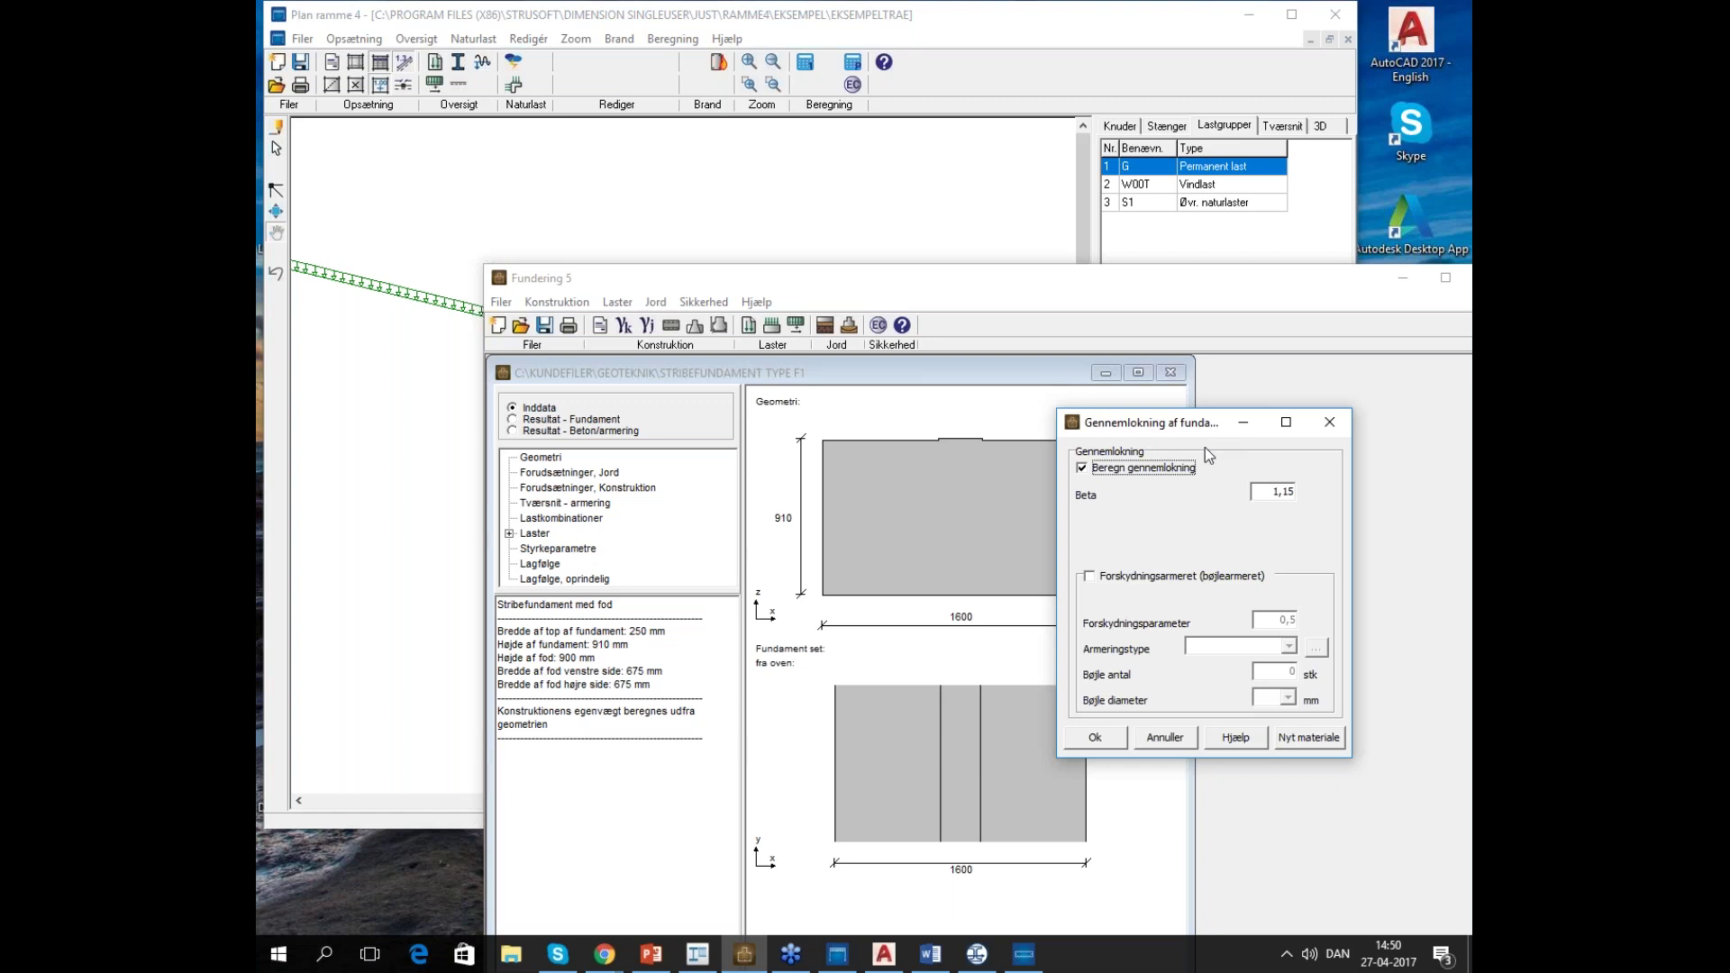
click(1091, 577)
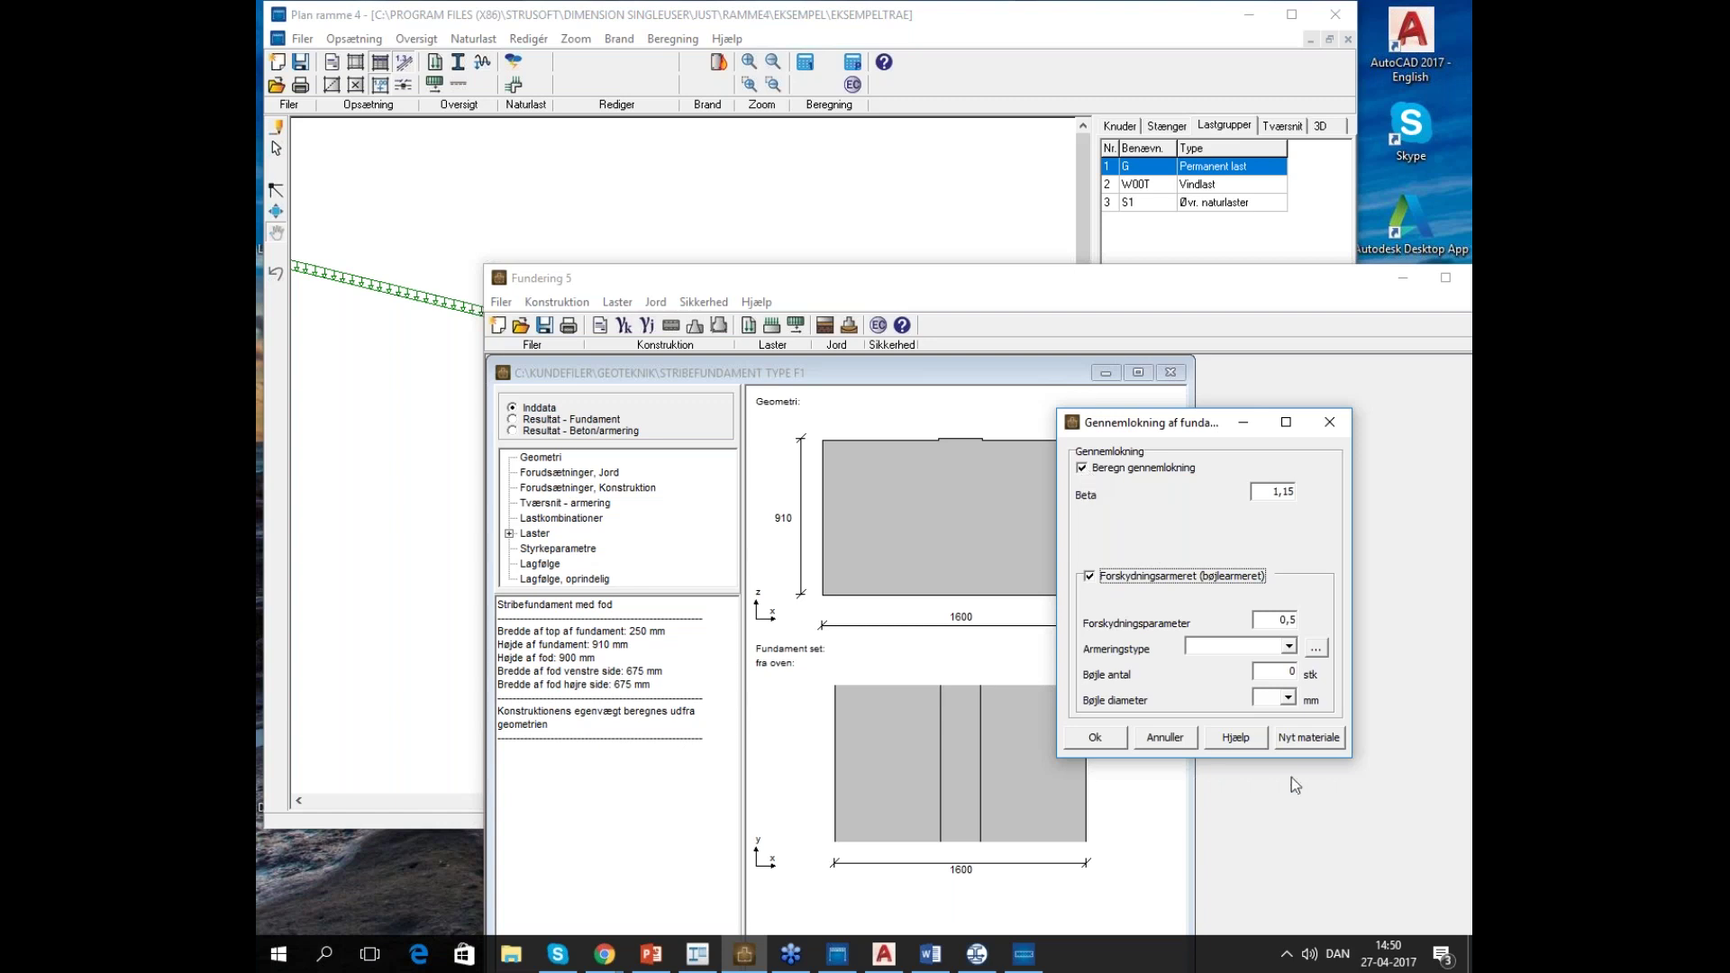
Open the help for Gennemlokning af fundamentsplade and examine the beta factor and shear reinforcement explanations
click(1234, 737)
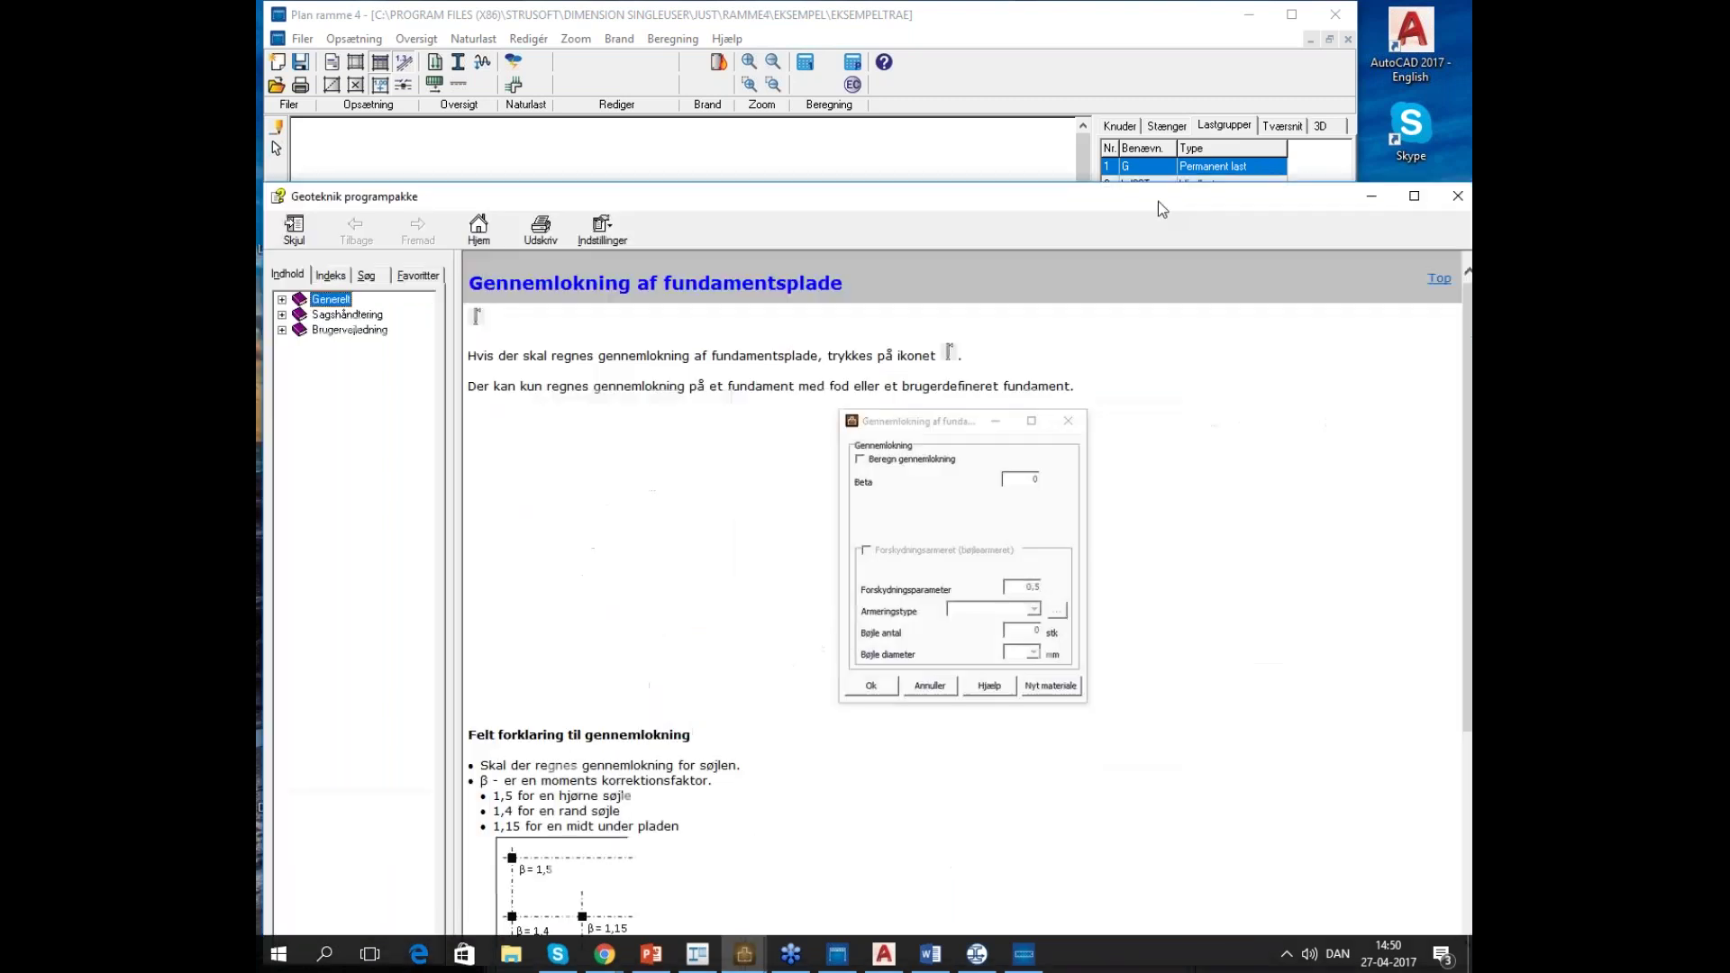
drag(1158, 202, 982, 176)
scroll(1290, 500, down, 5)
scroll(1290, 515, up, 6)
drag(928, 171, 986, 171)
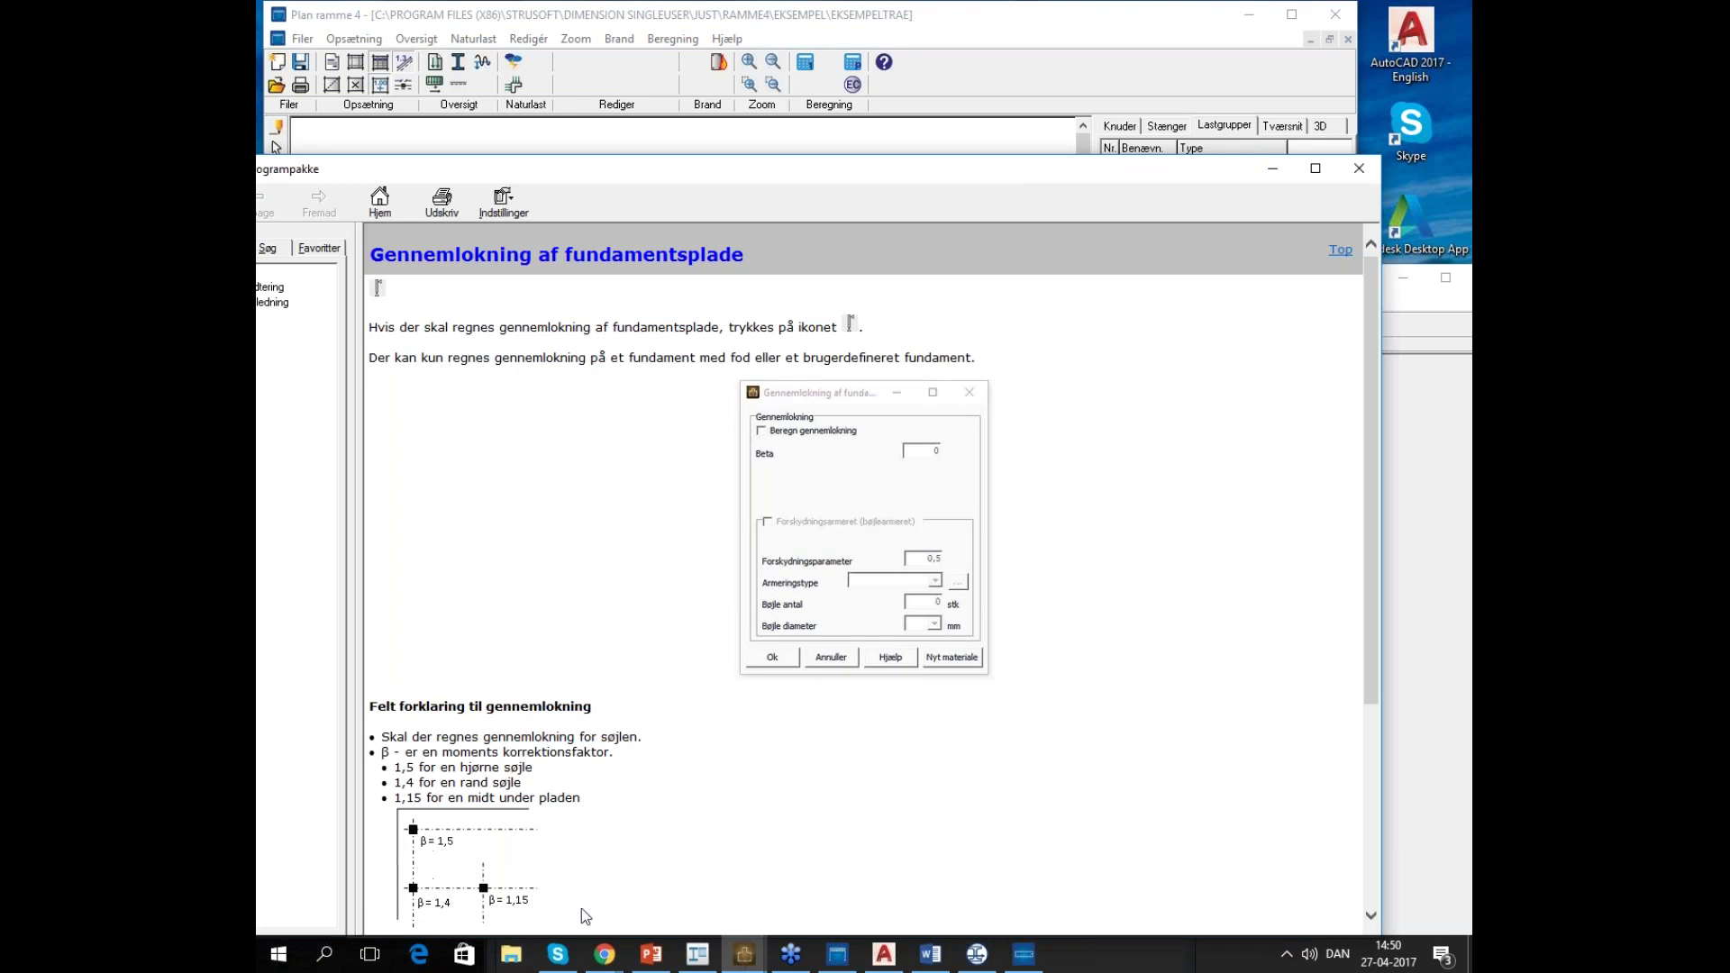
drag(909, 165, 841, 63)
drag(1307, 325, 1308, 441)
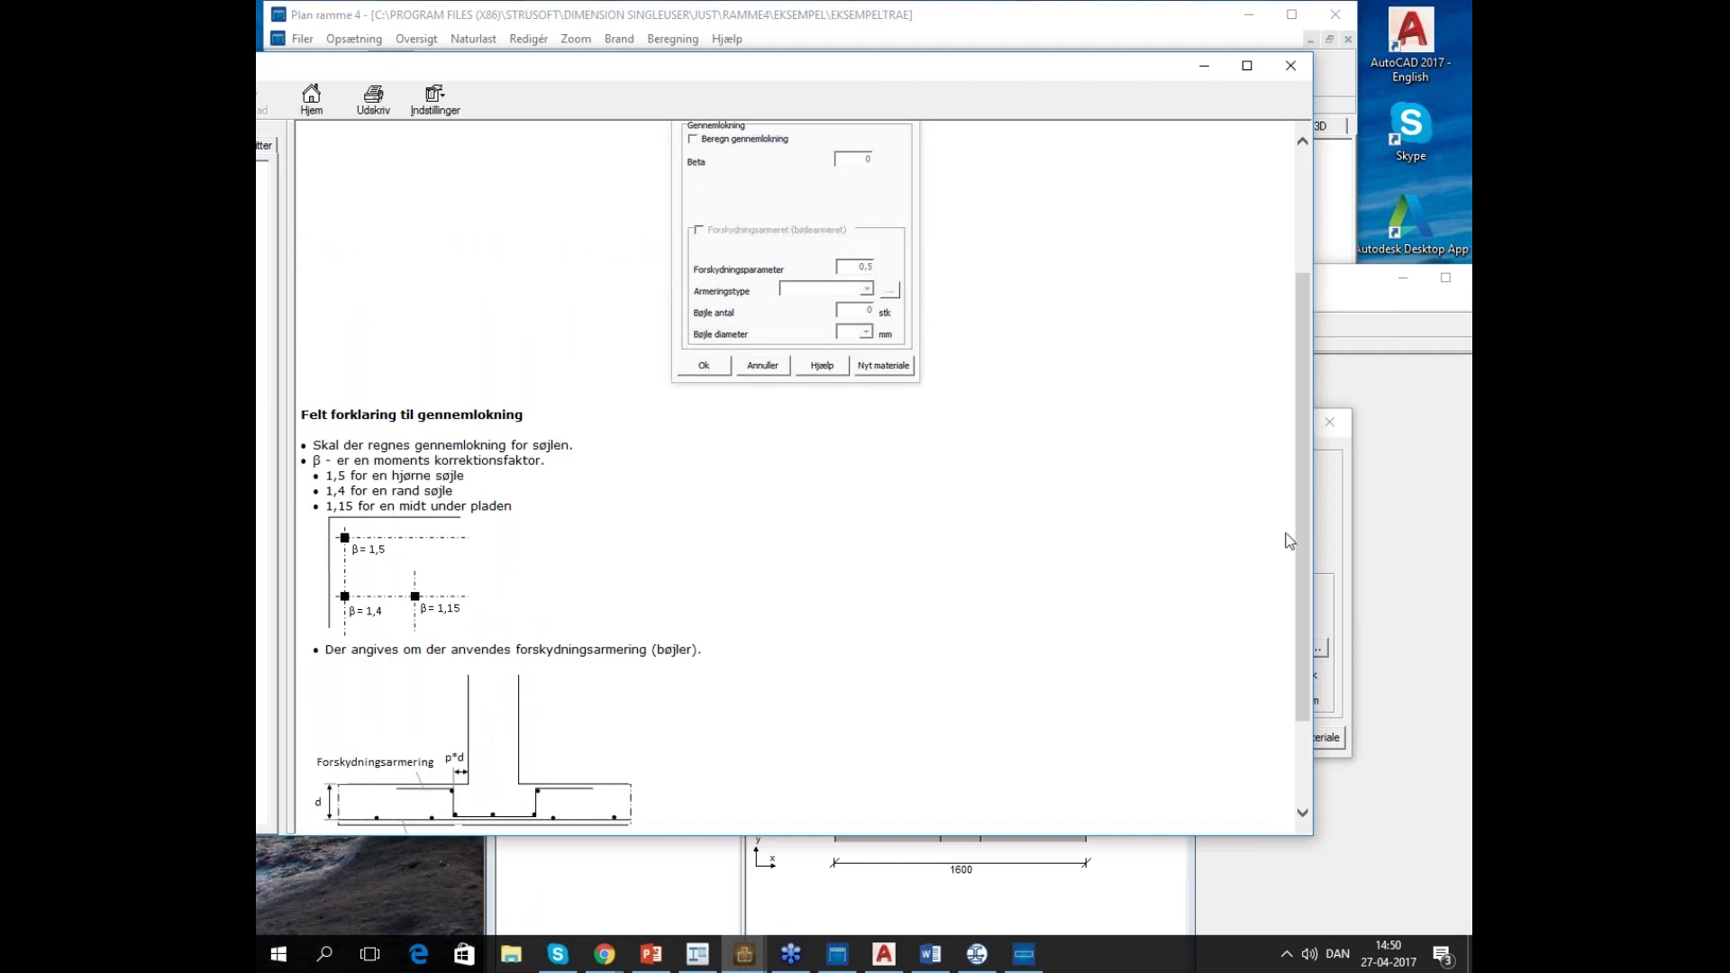
Read the rest of the punching shear help, then cancel the punching shear settings and close Fundering 5
scroll(1287, 556, down, 2)
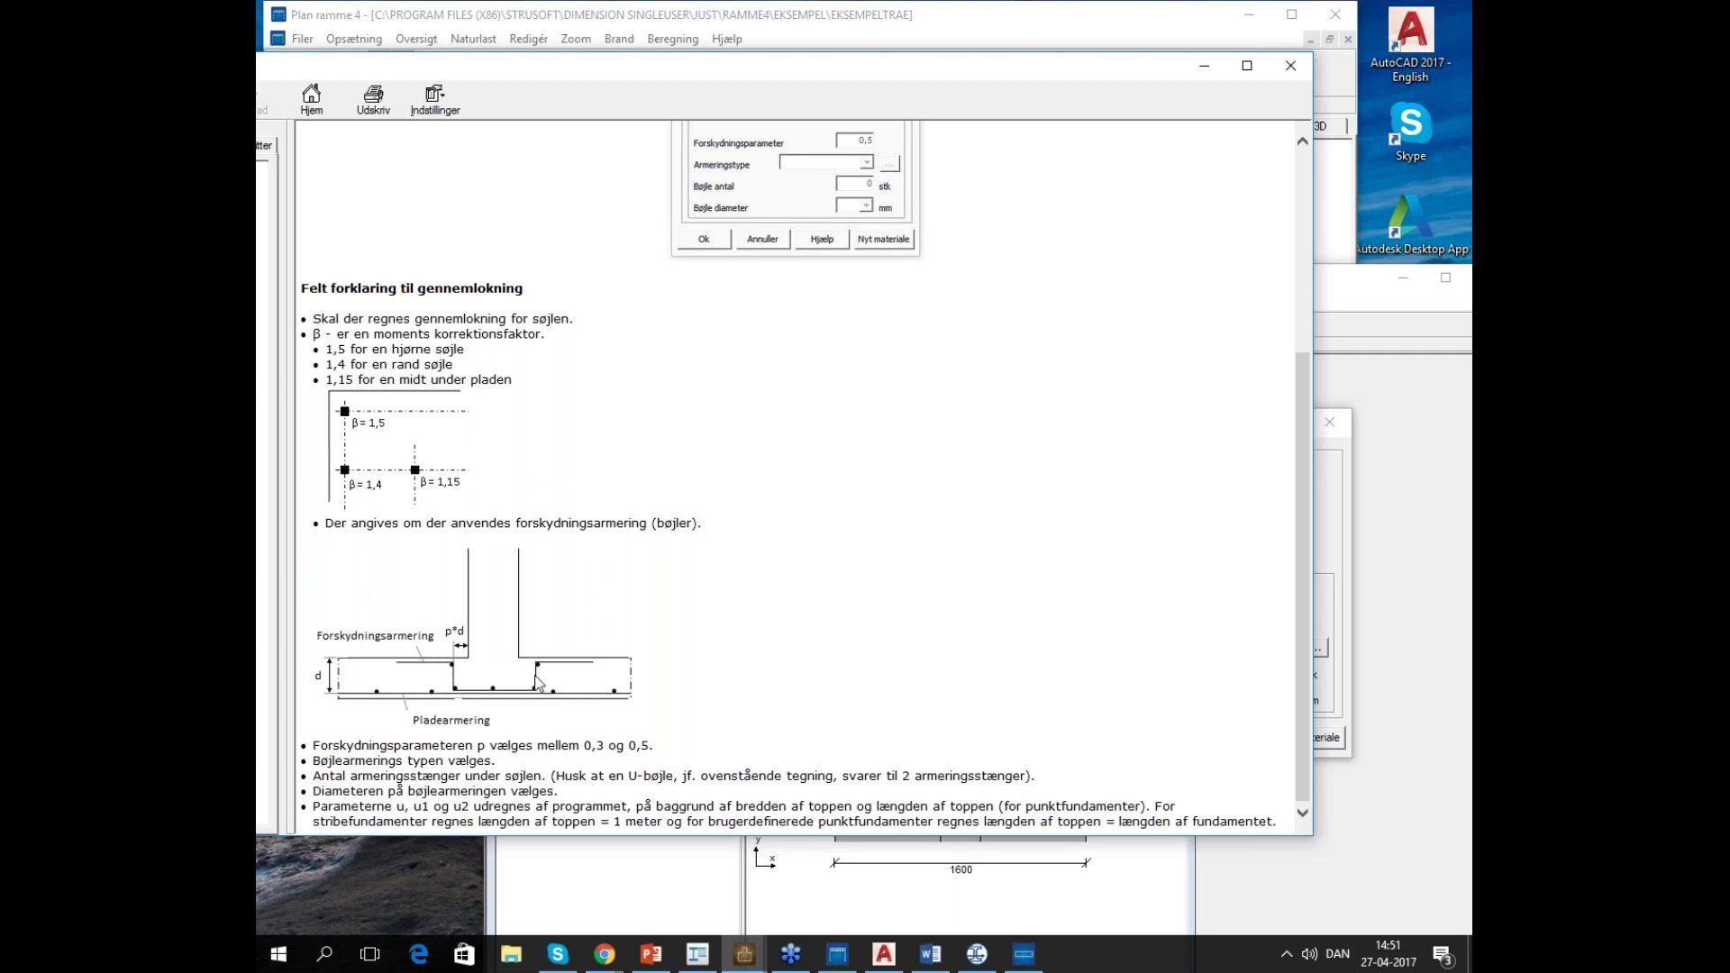
click(1290, 66)
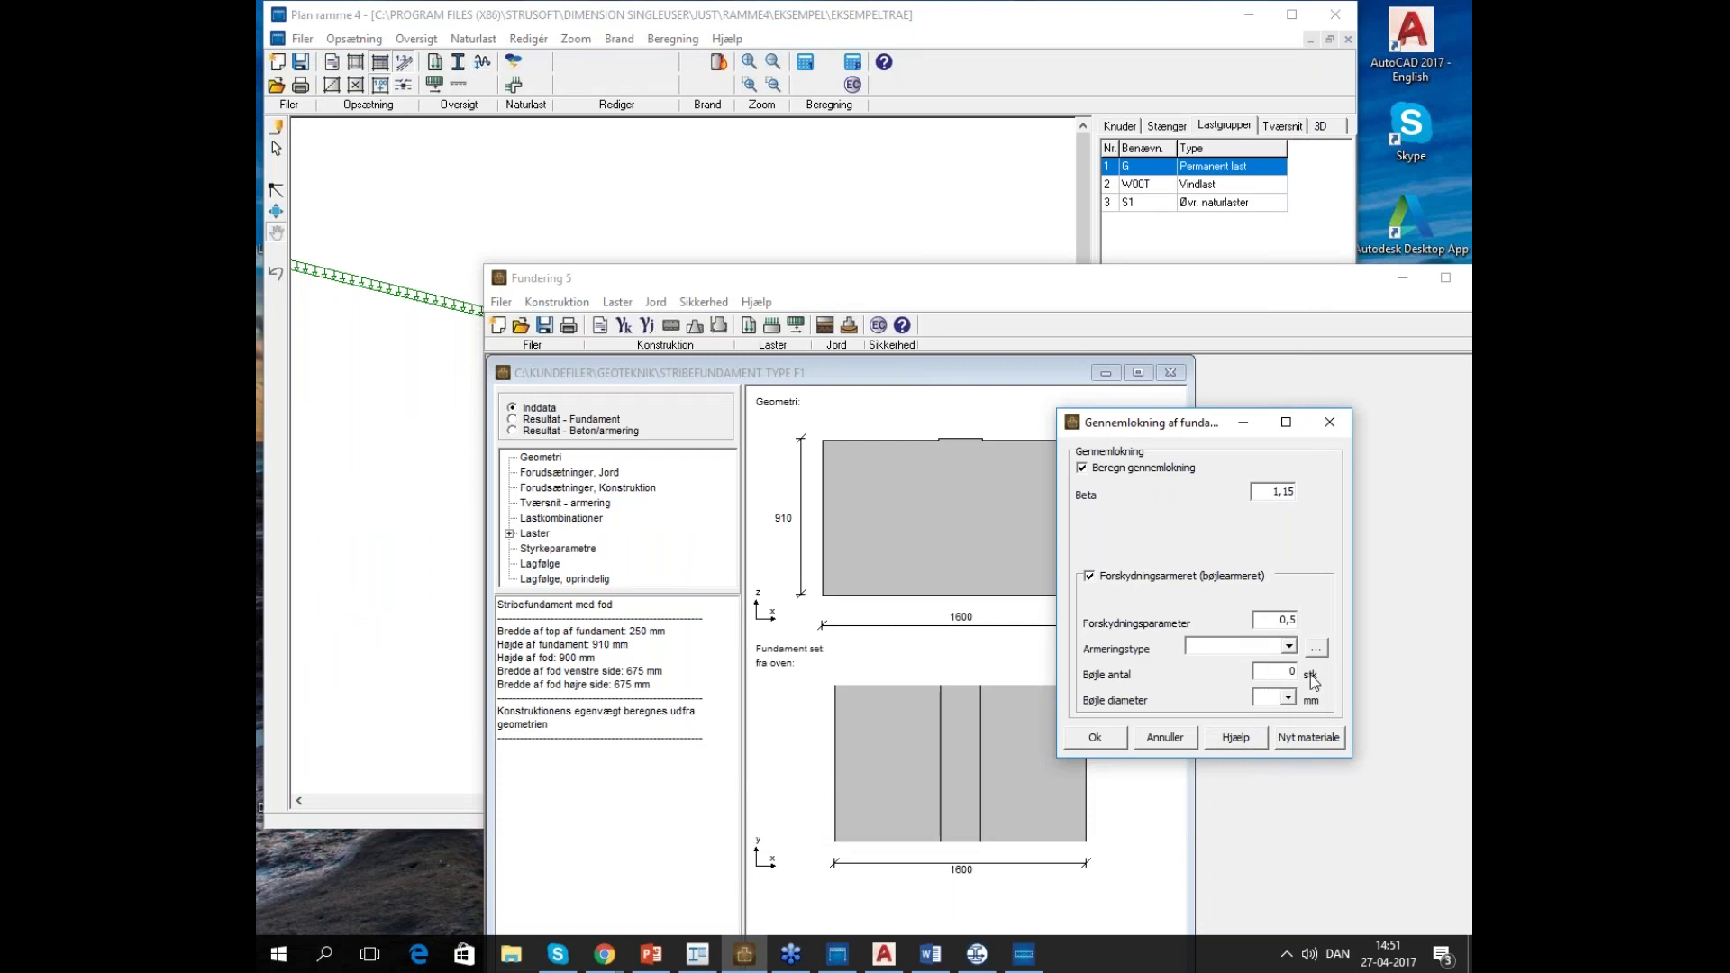
click(1263, 675)
text(0)
click(1173, 738)
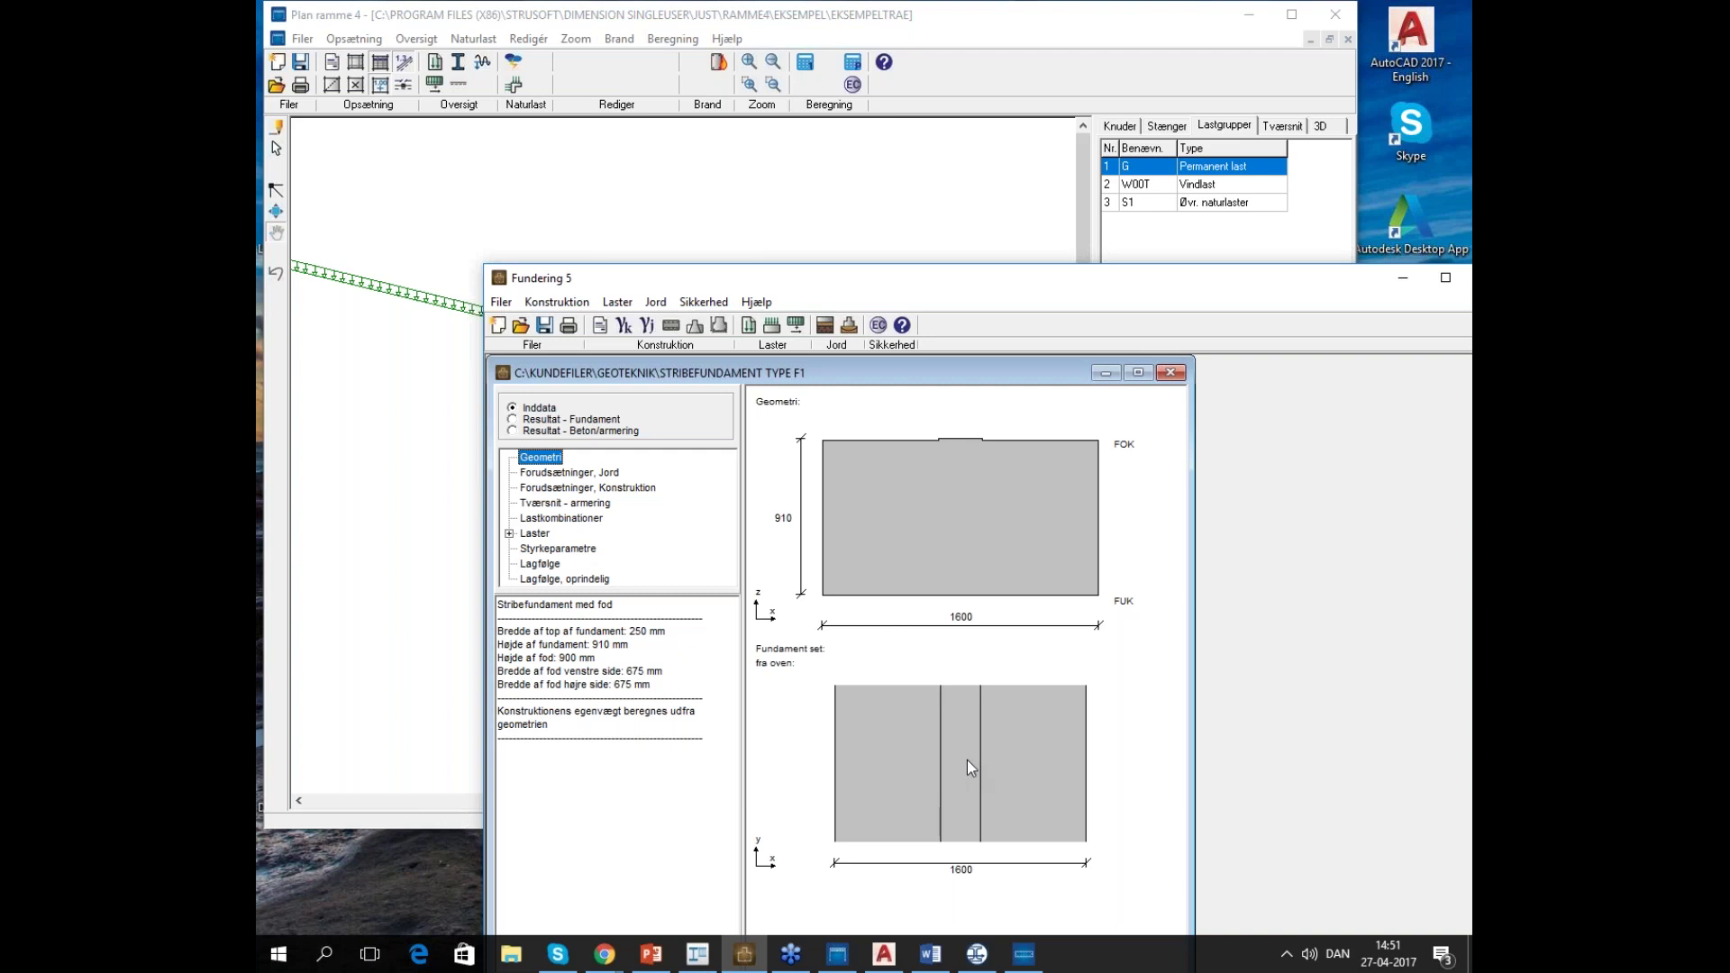
drag(1274, 274, 1098, 263)
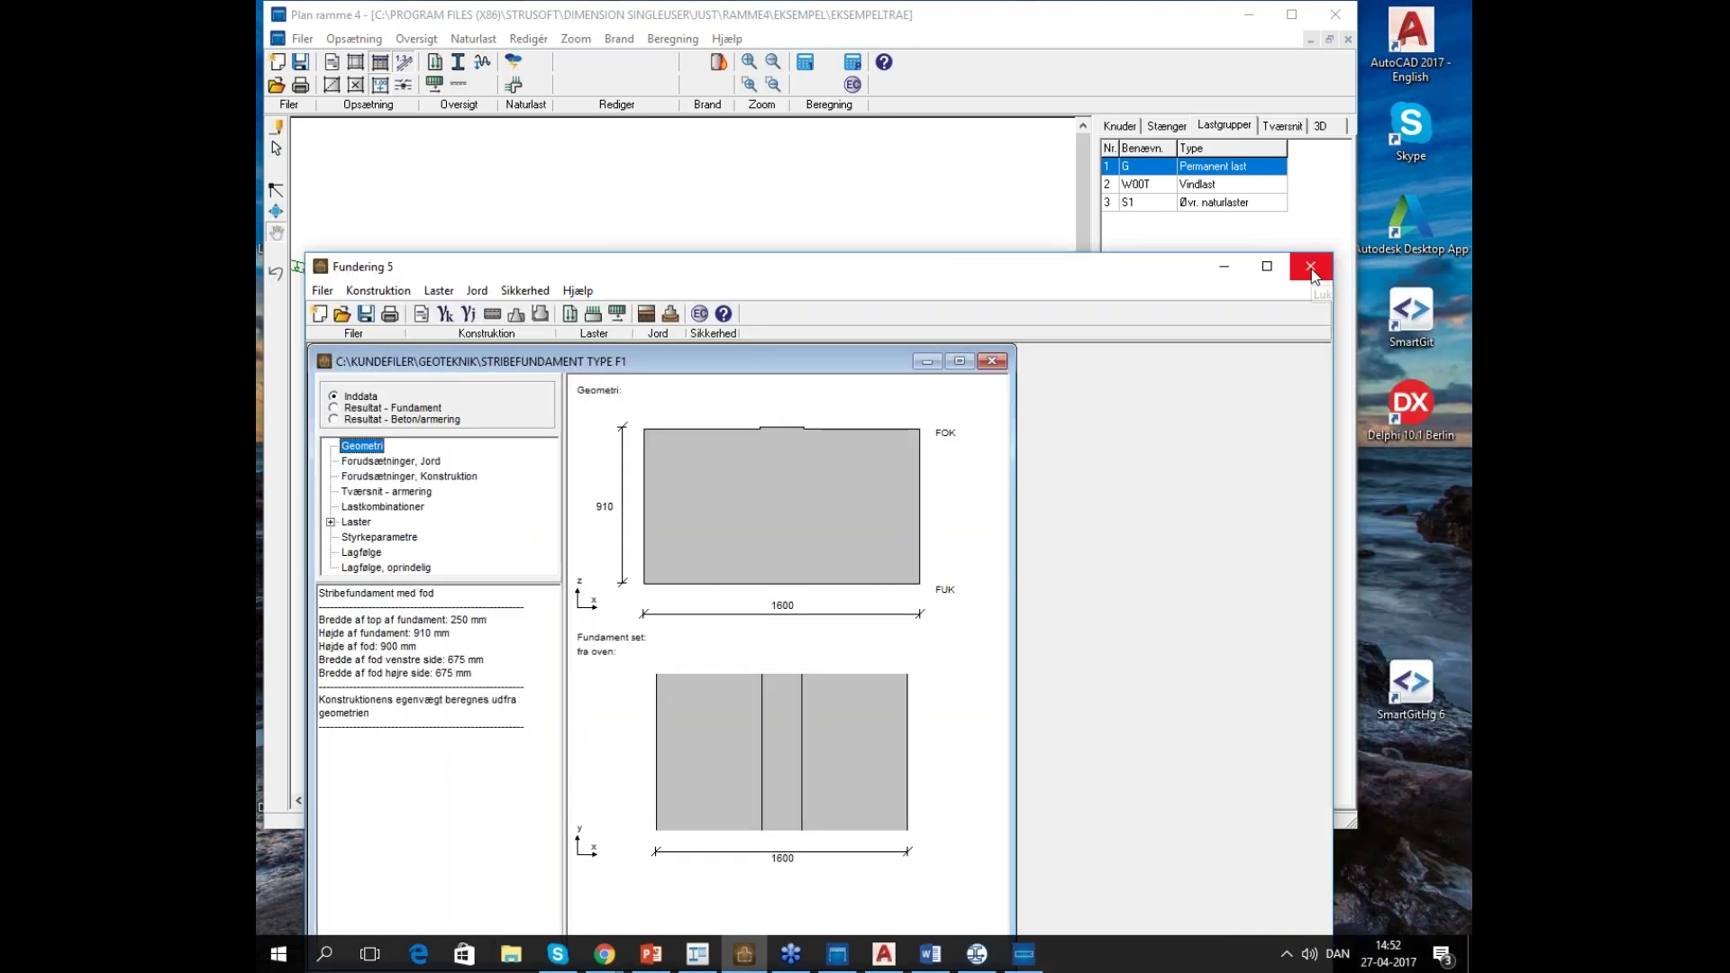
click(1310, 267)
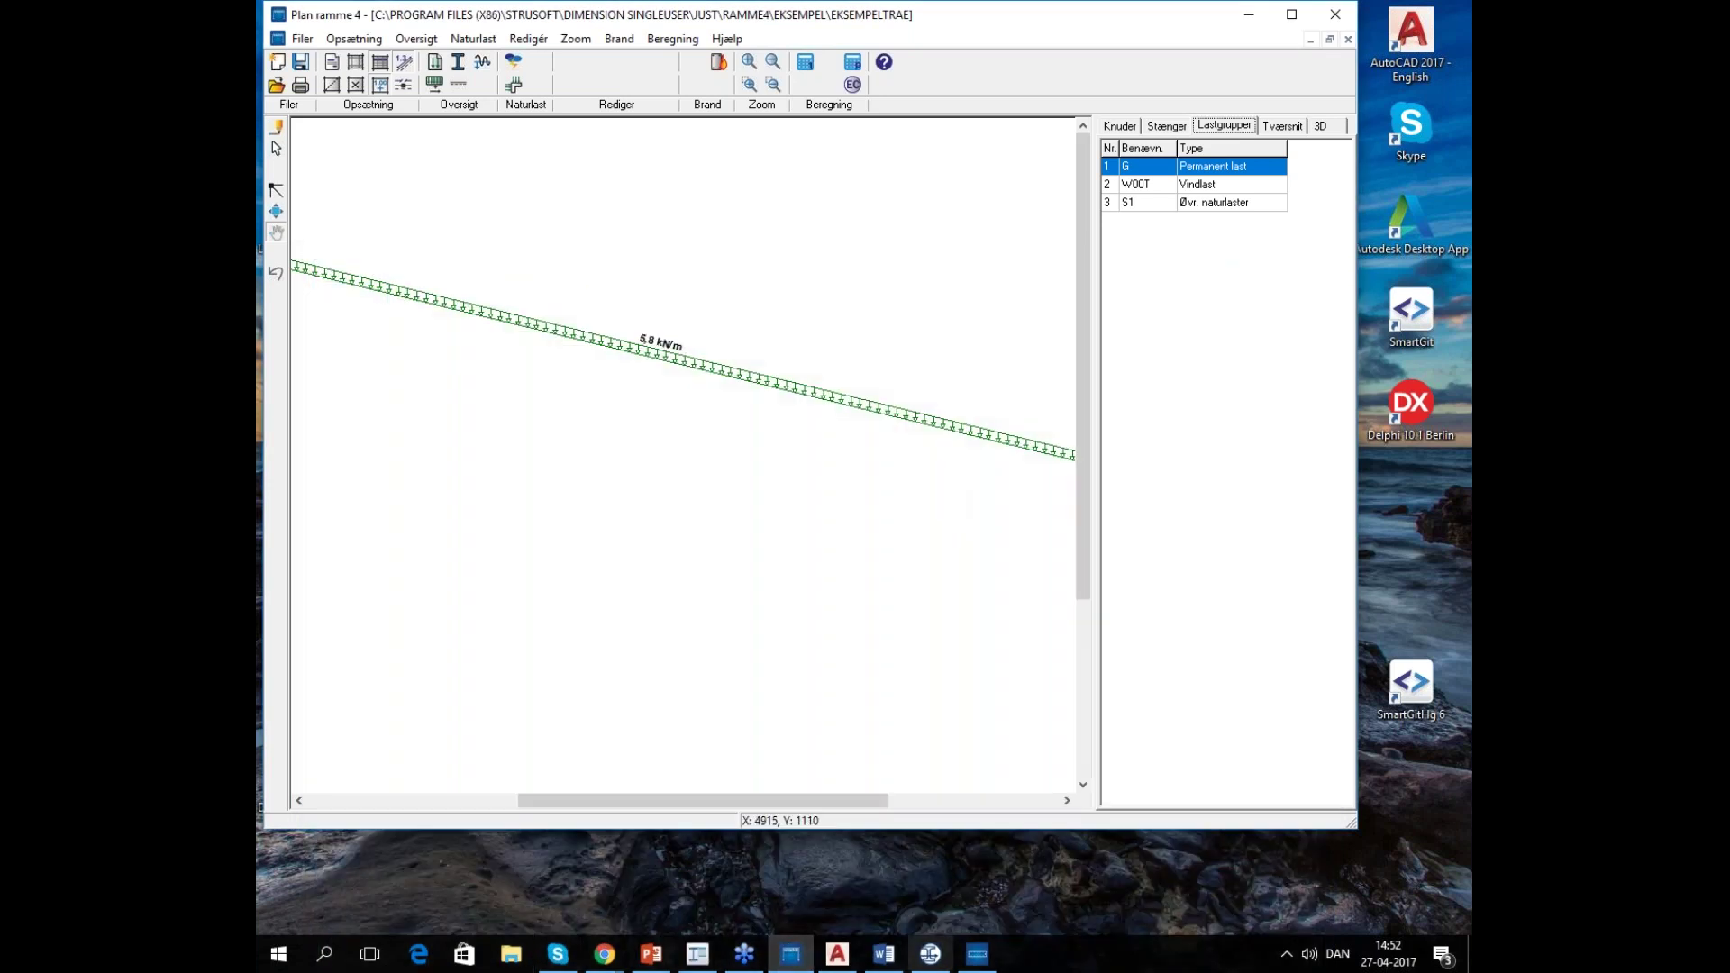
Start Kældervæg 4 from the Dimension Singleuser launcher without force-closing the previous run, and open the recent EKSEMPELKAELDERVAEG case
click(279, 955)
text(d)
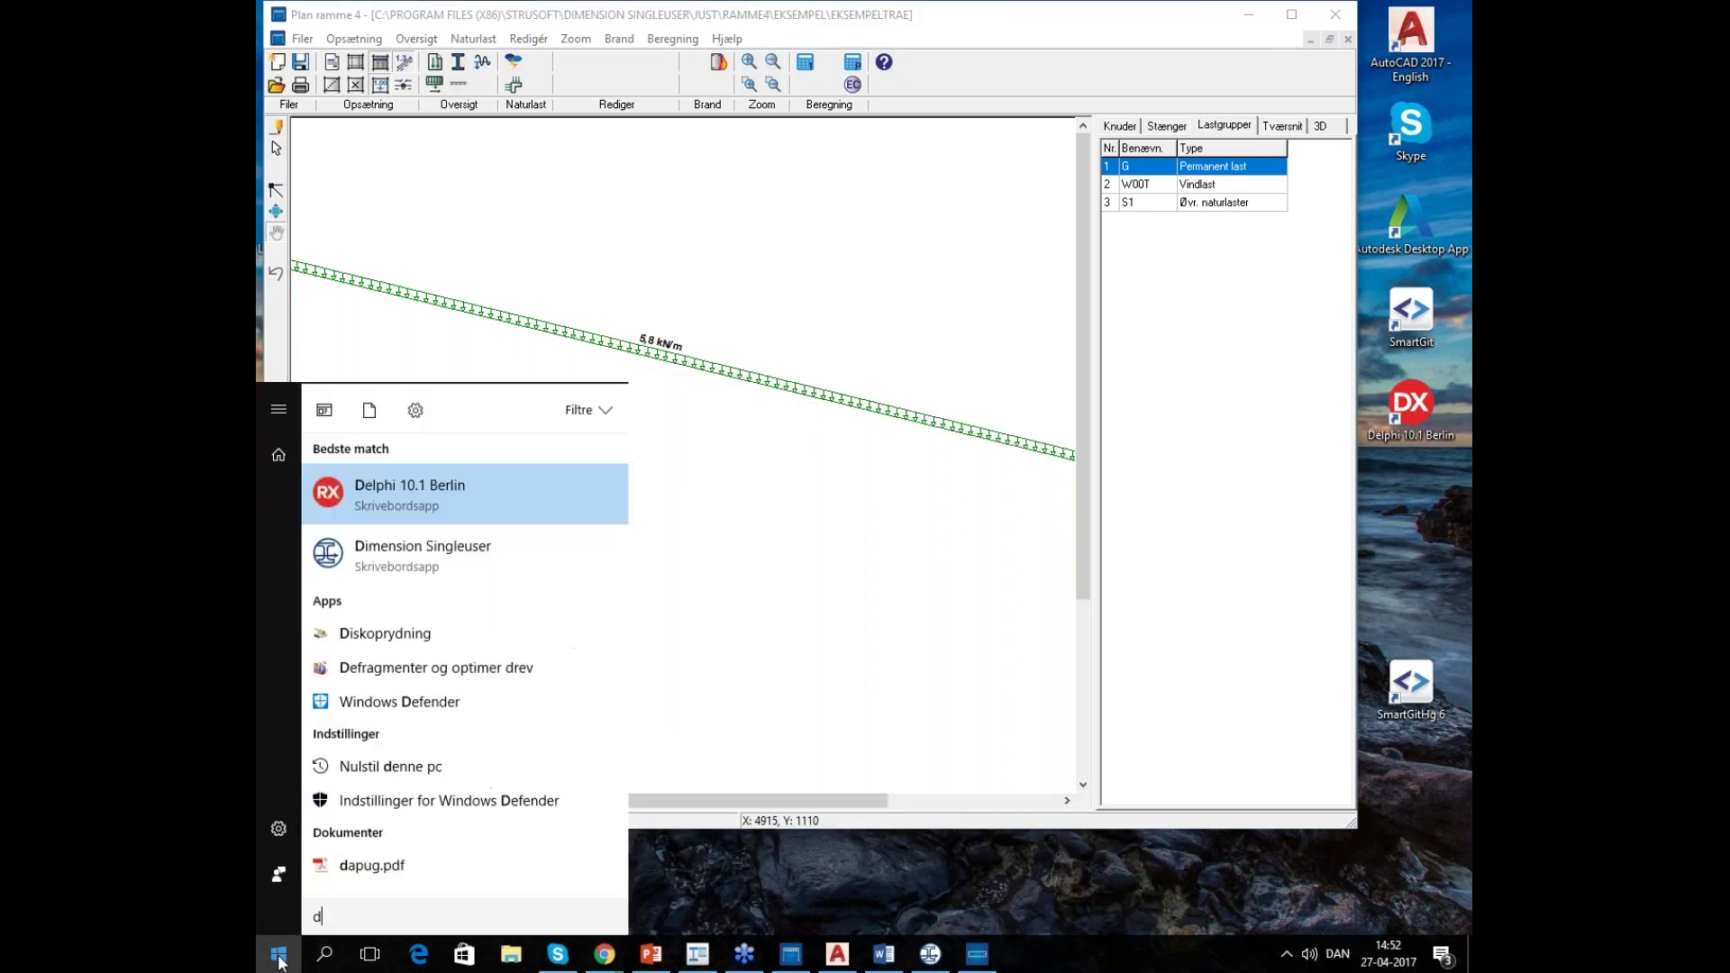
click(526, 565)
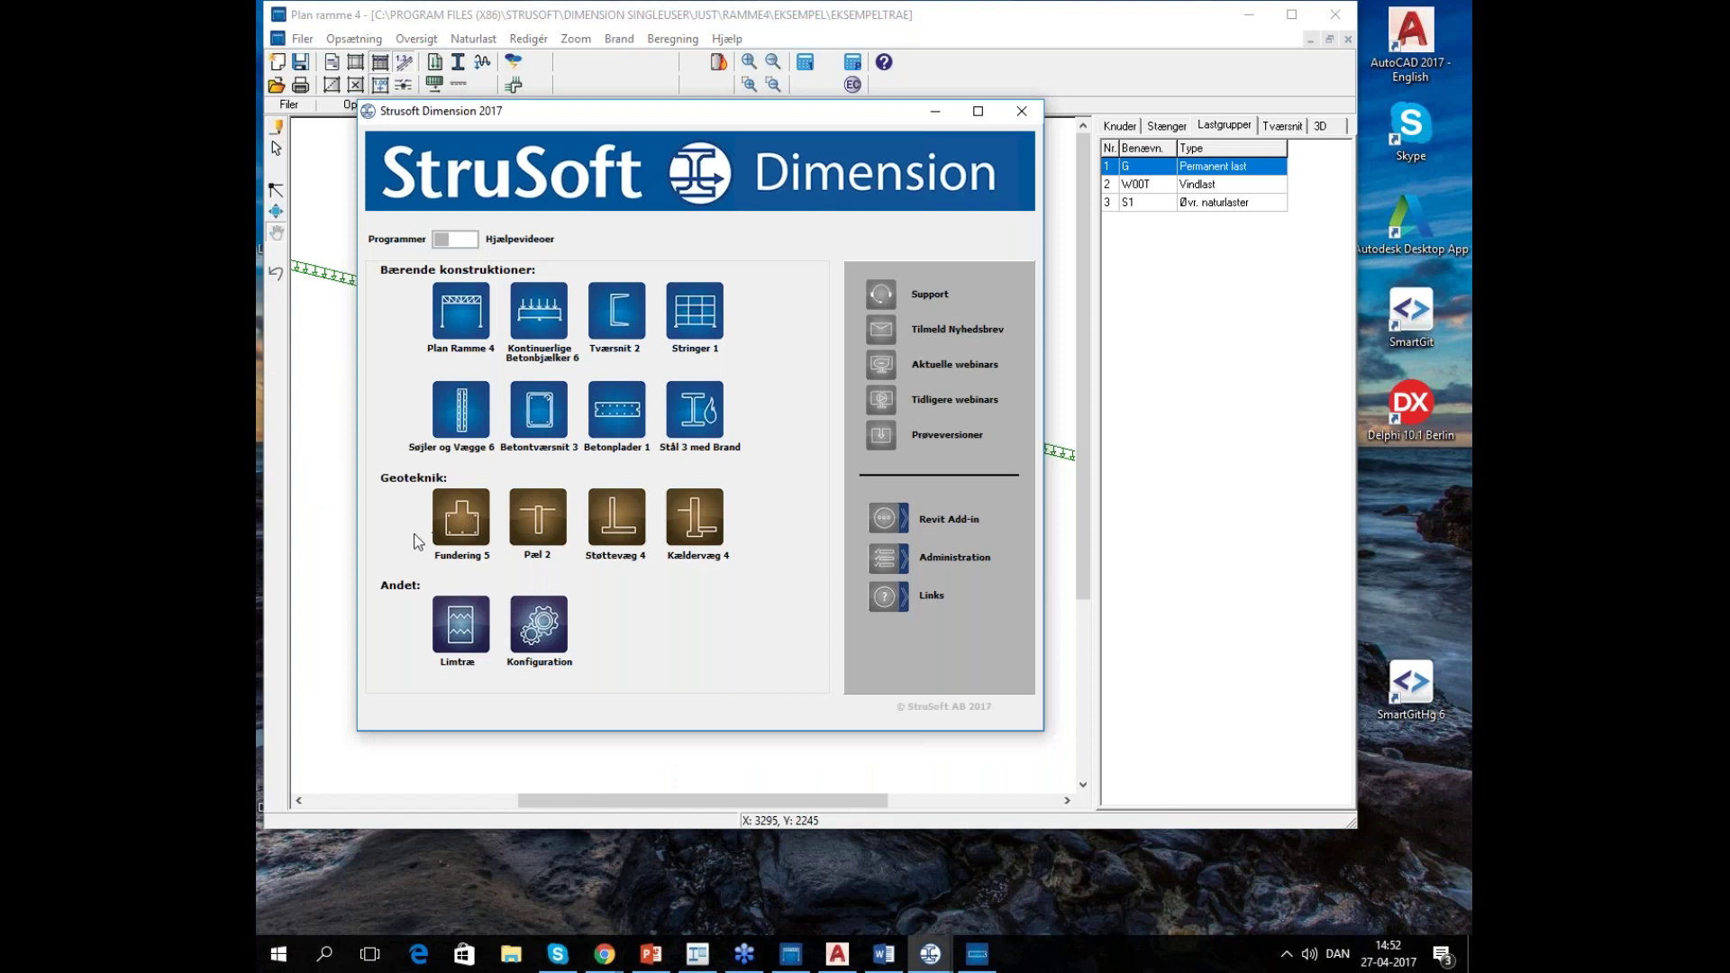
click(707, 516)
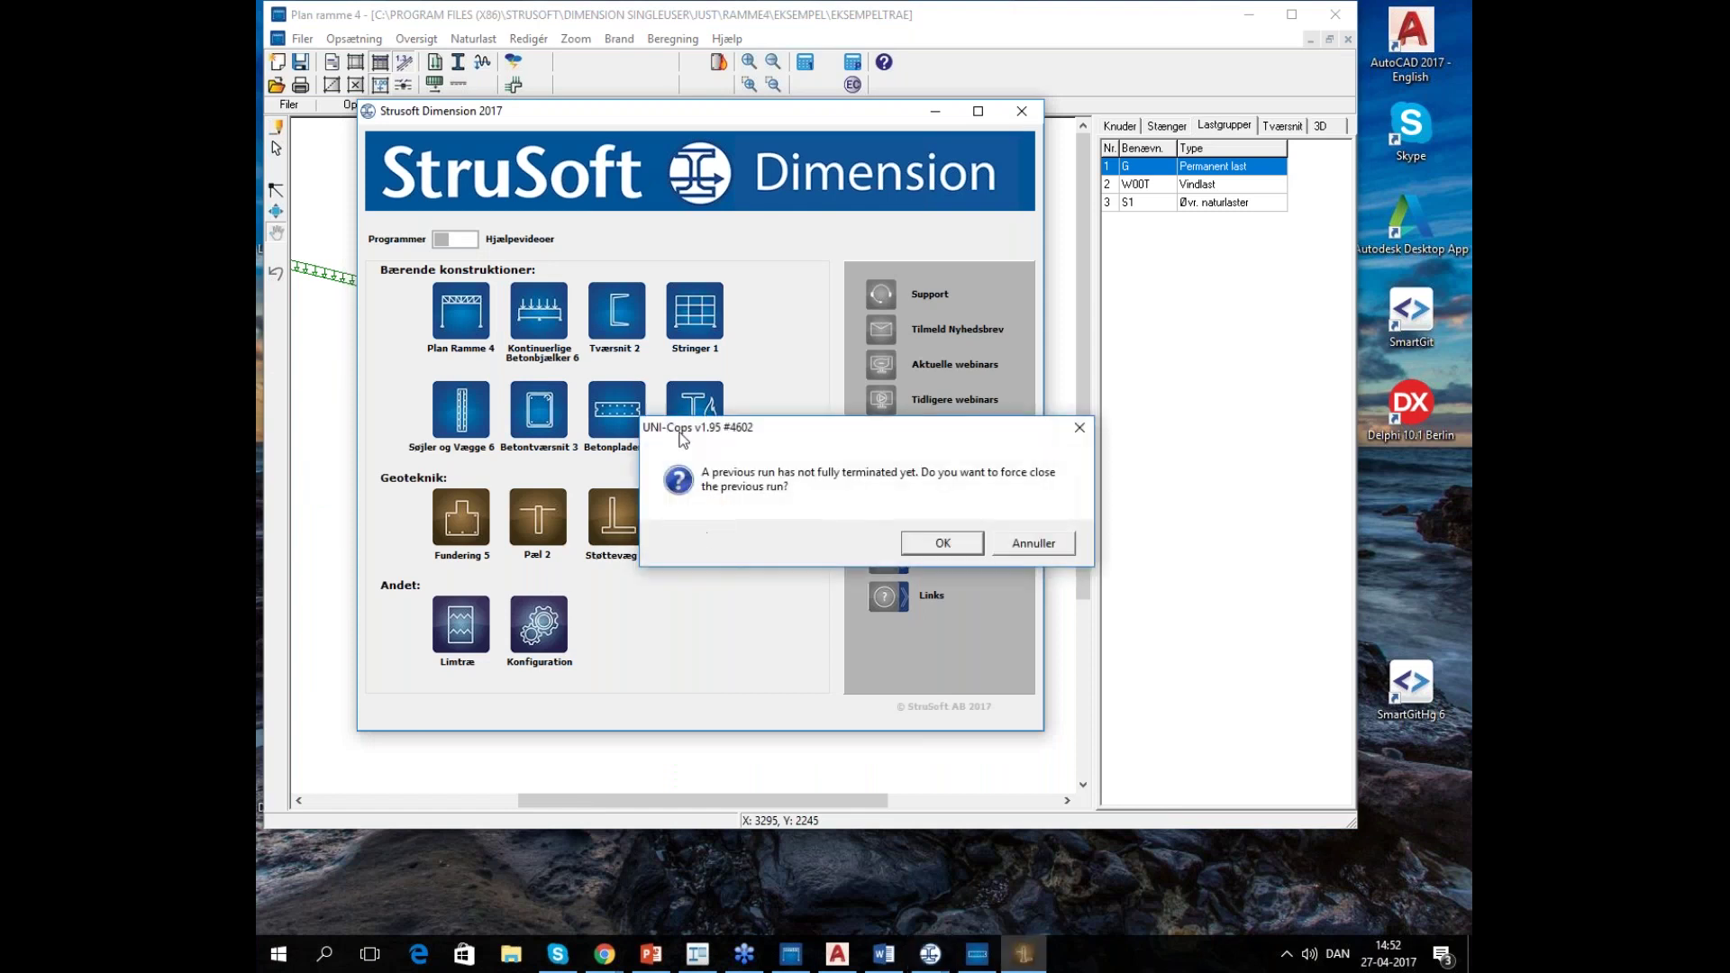
click(1042, 548)
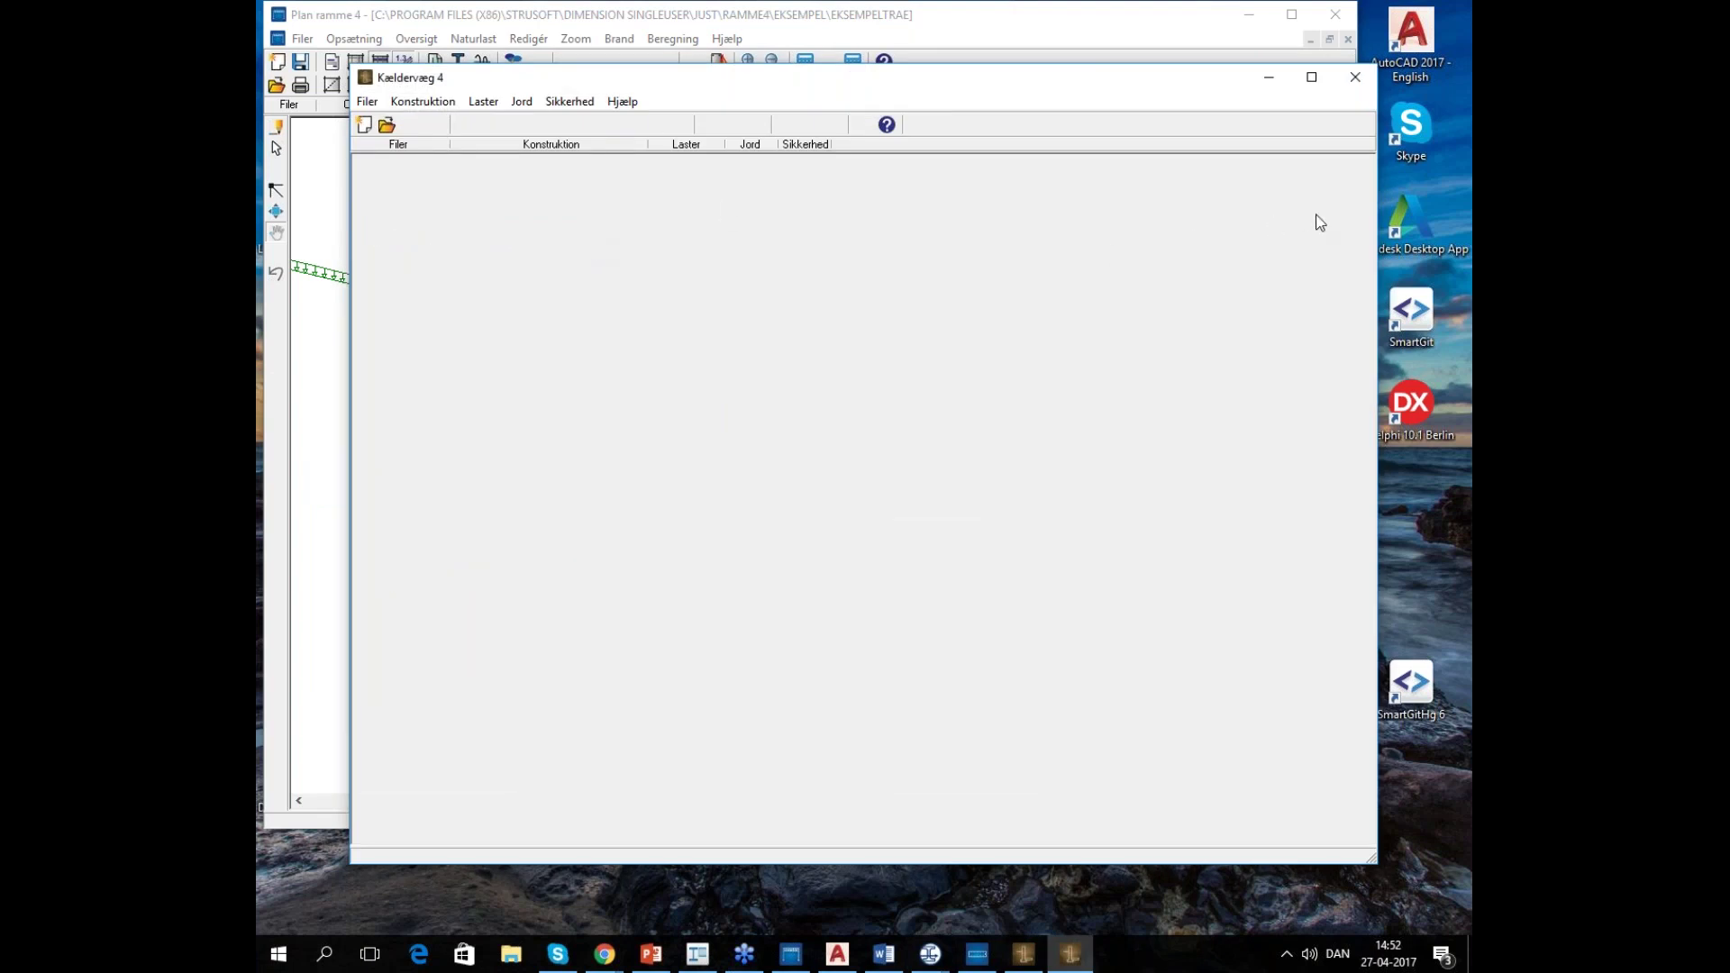
click(367, 101)
click(930, 312)
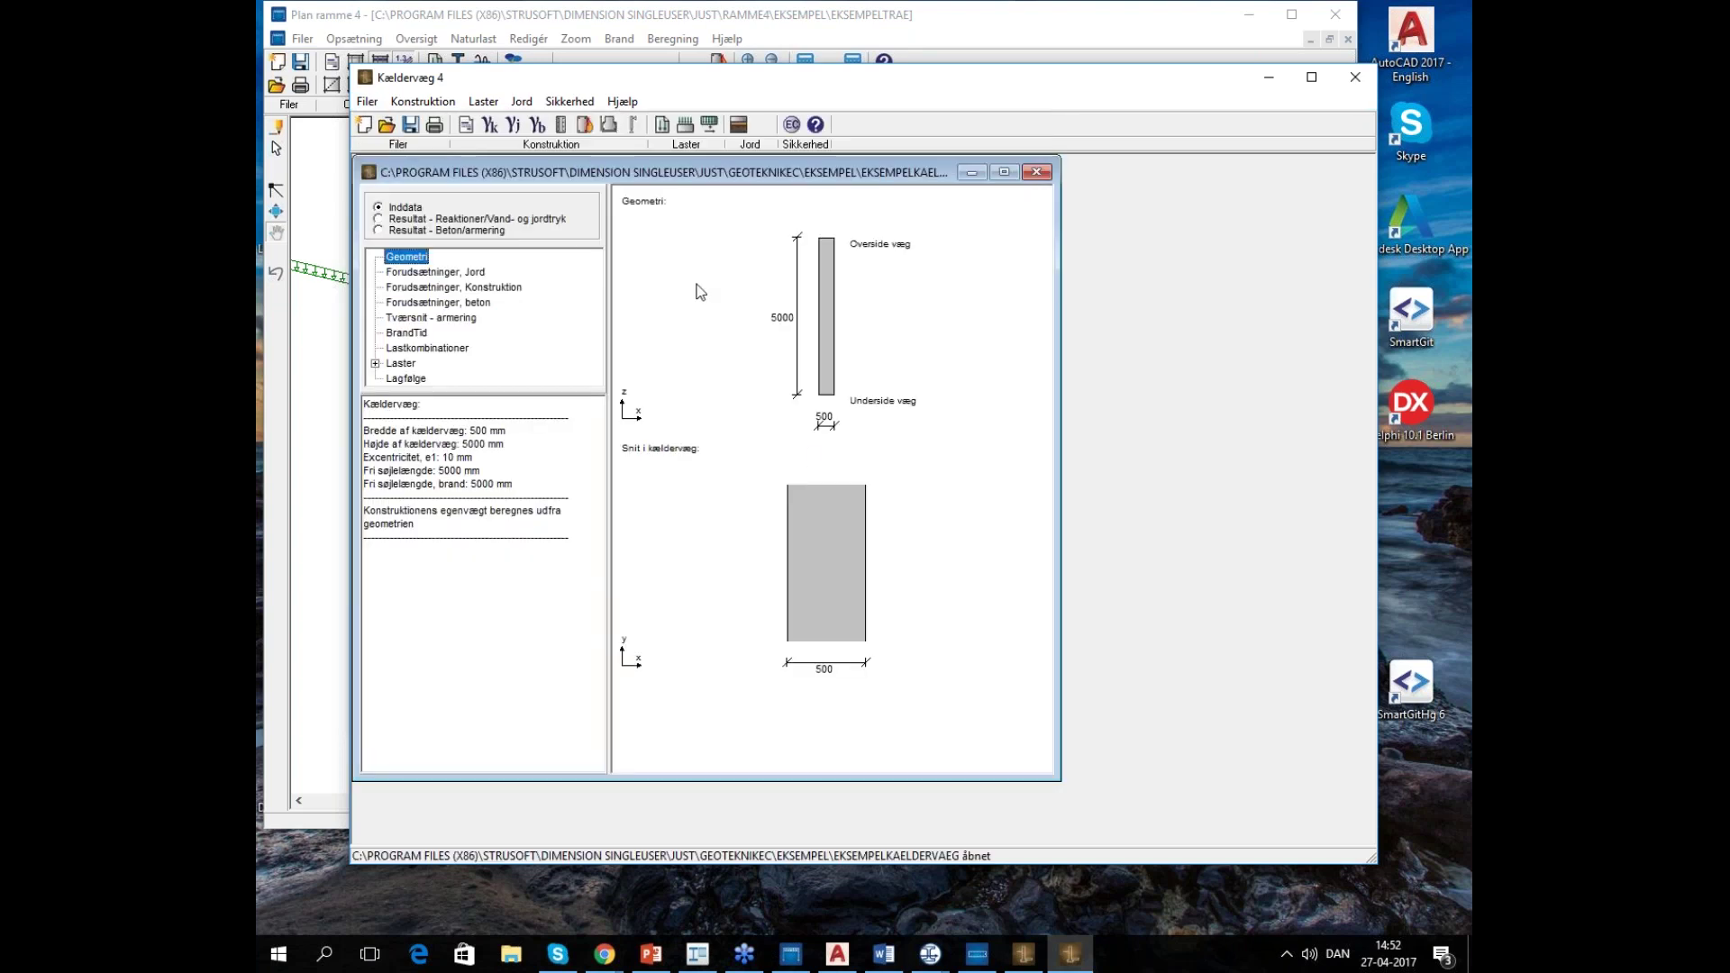
Look at the characteristic load groups of the basement wall in the load group overview and close it
click(662, 125)
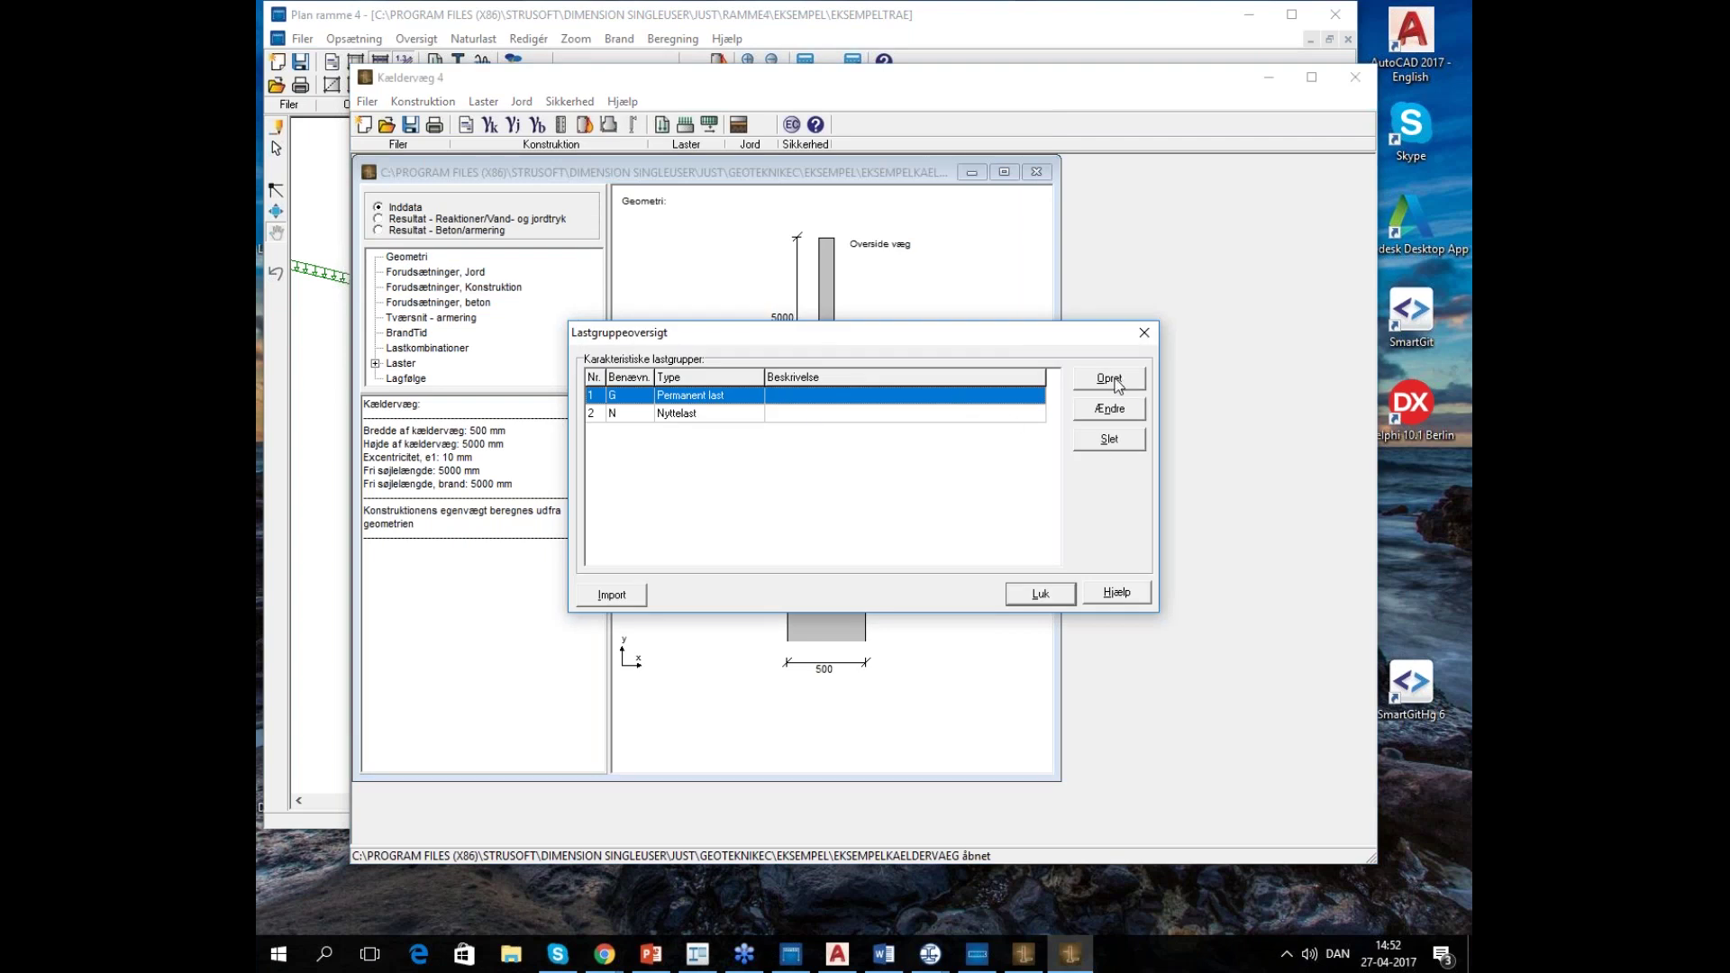
click(1040, 593)
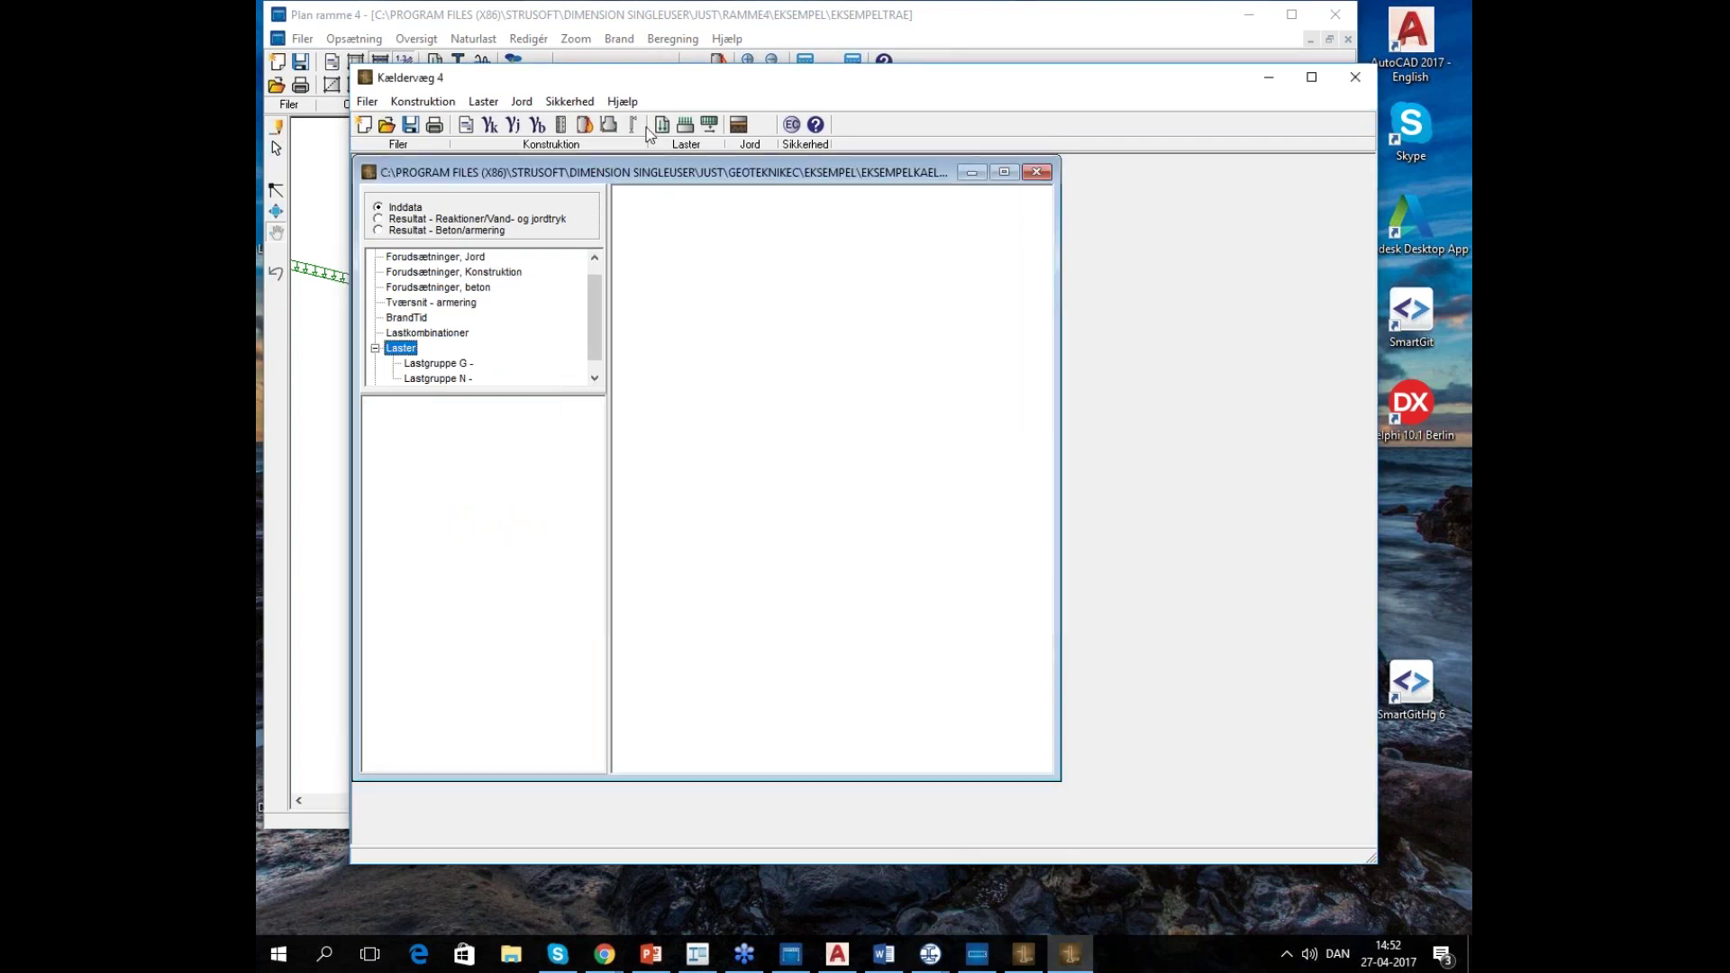
click(1036, 595)
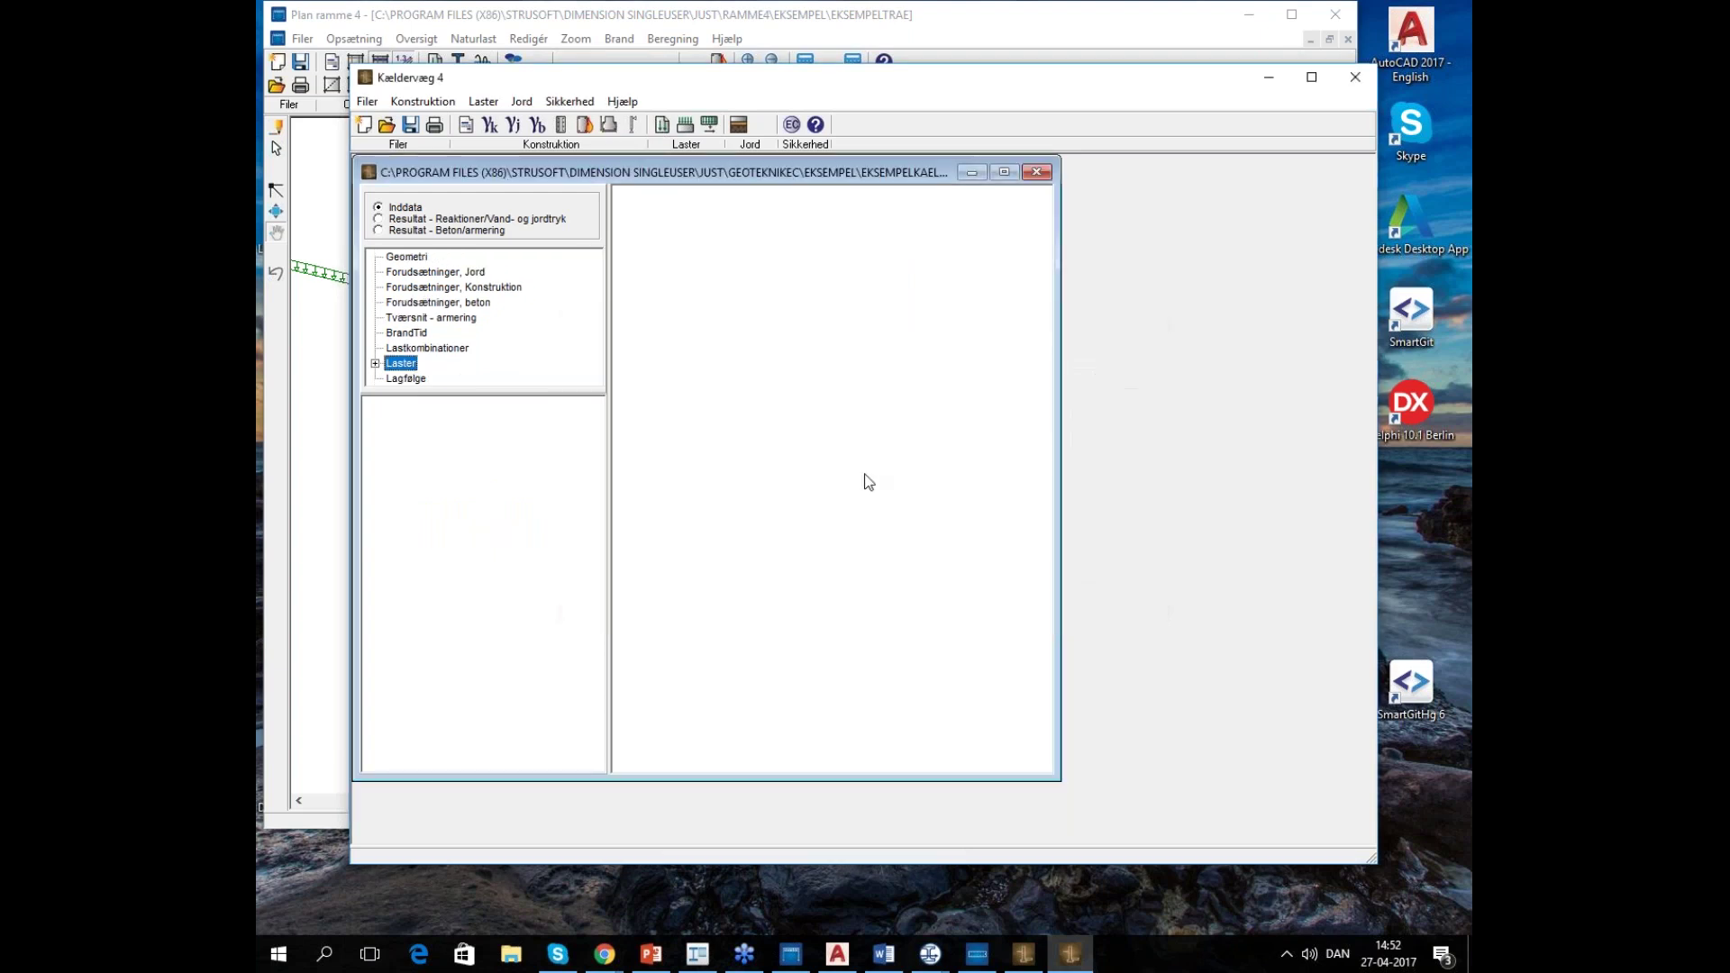
Examine the inputs of the load types Overfladelast - Jord - linie and Overfladelast - Jord - punkt in a new load, then cancel it and close the load overview
click(686, 125)
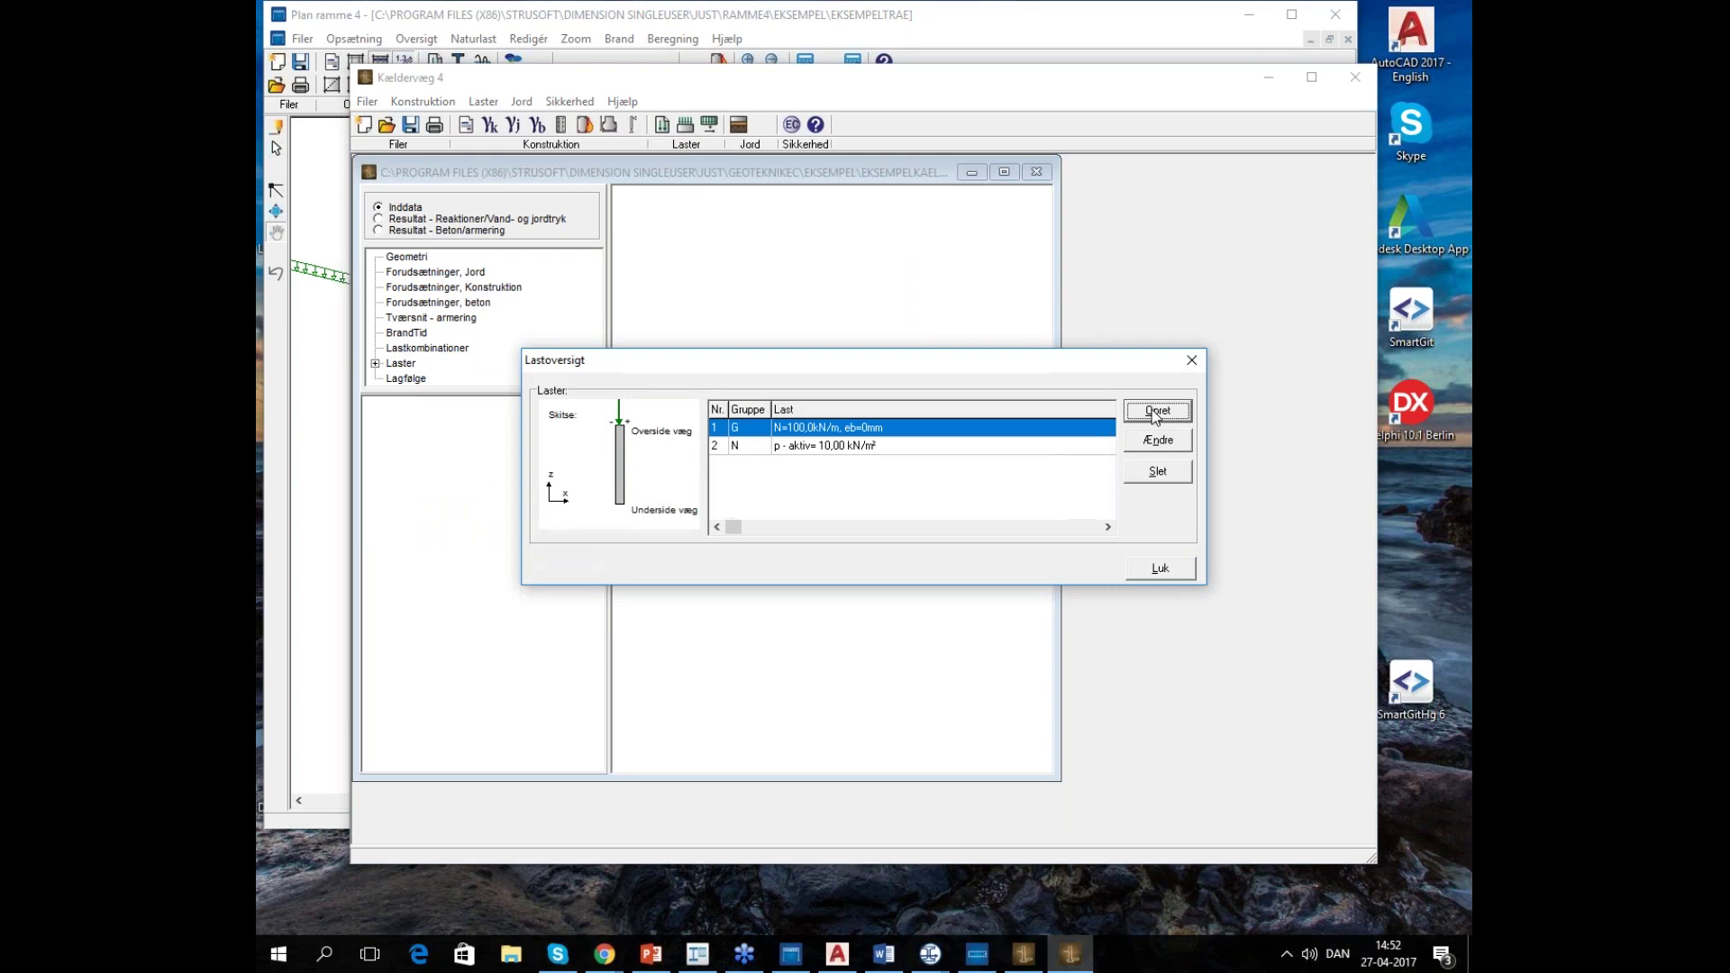
click(1155, 411)
click(910, 394)
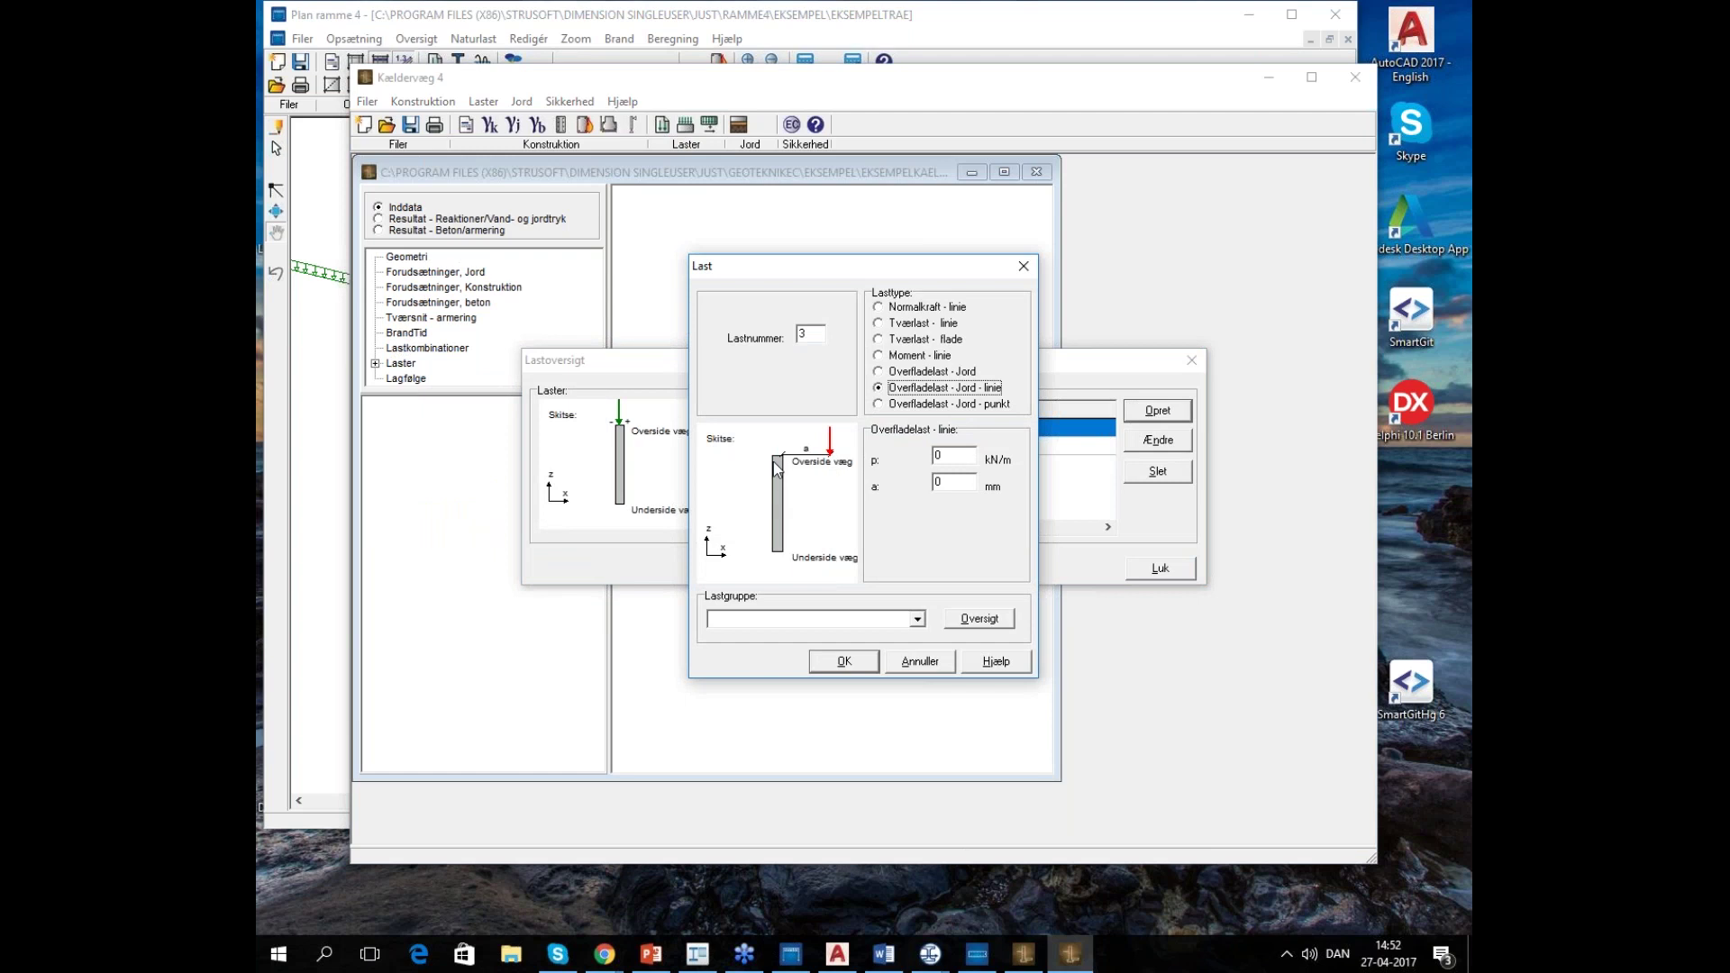
click(899, 405)
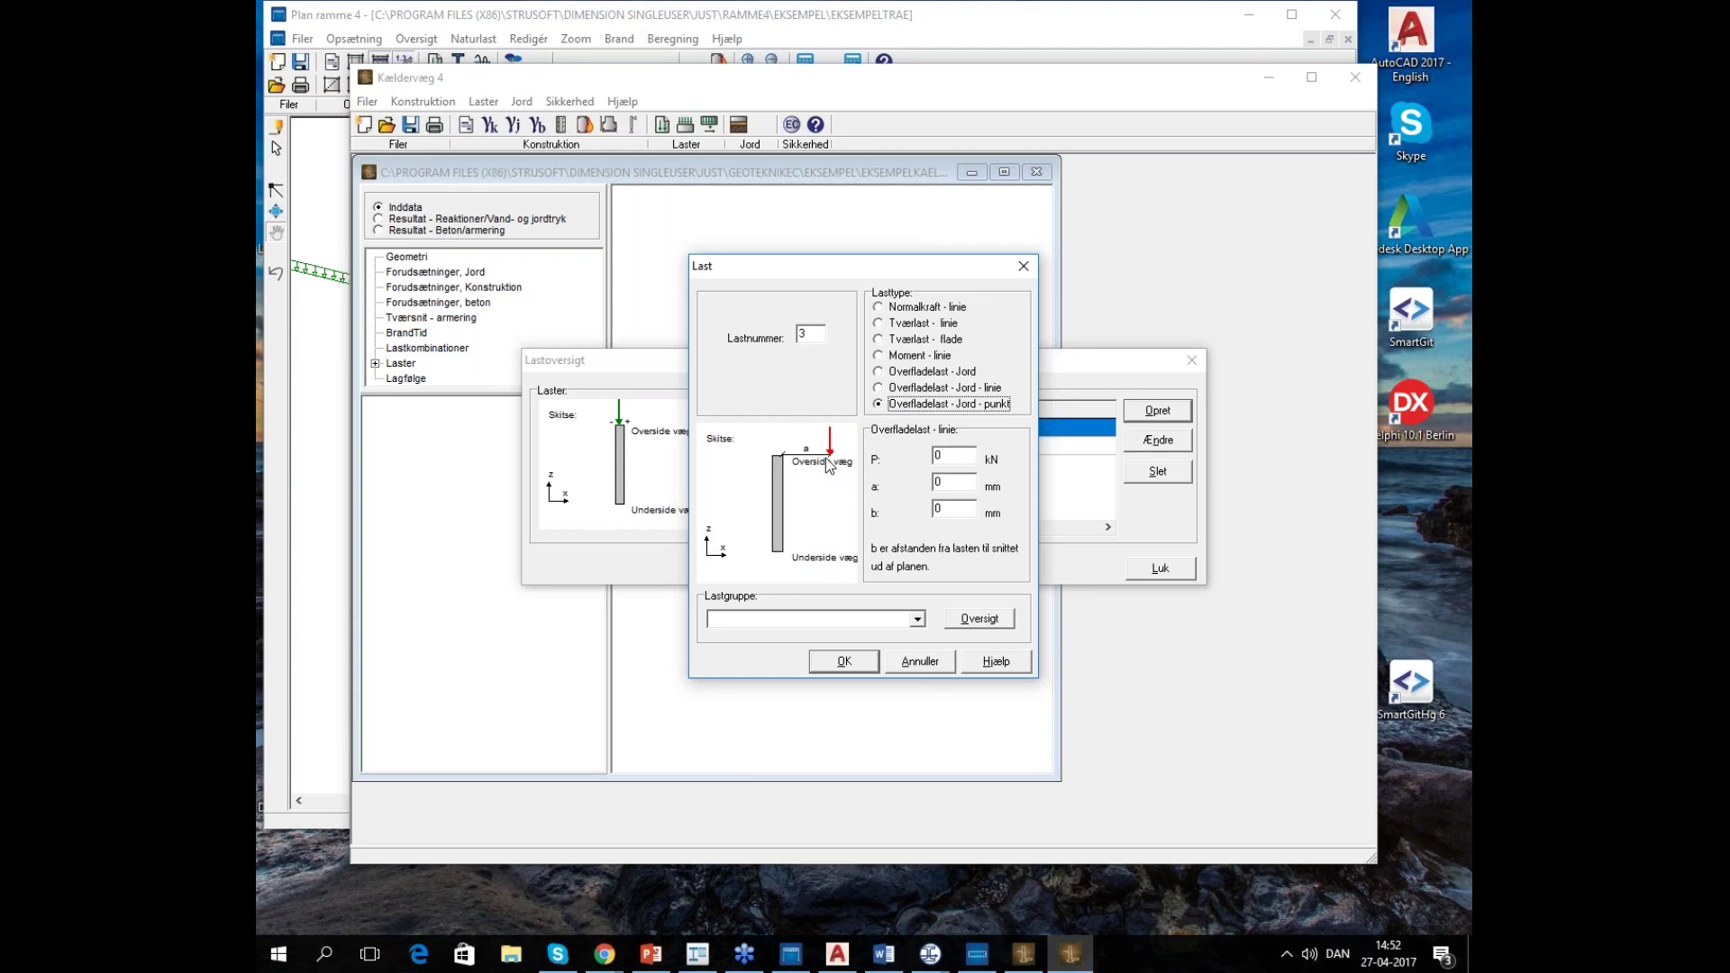
click(890, 389)
click(953, 456)
click(960, 405)
click(947, 507)
click(918, 660)
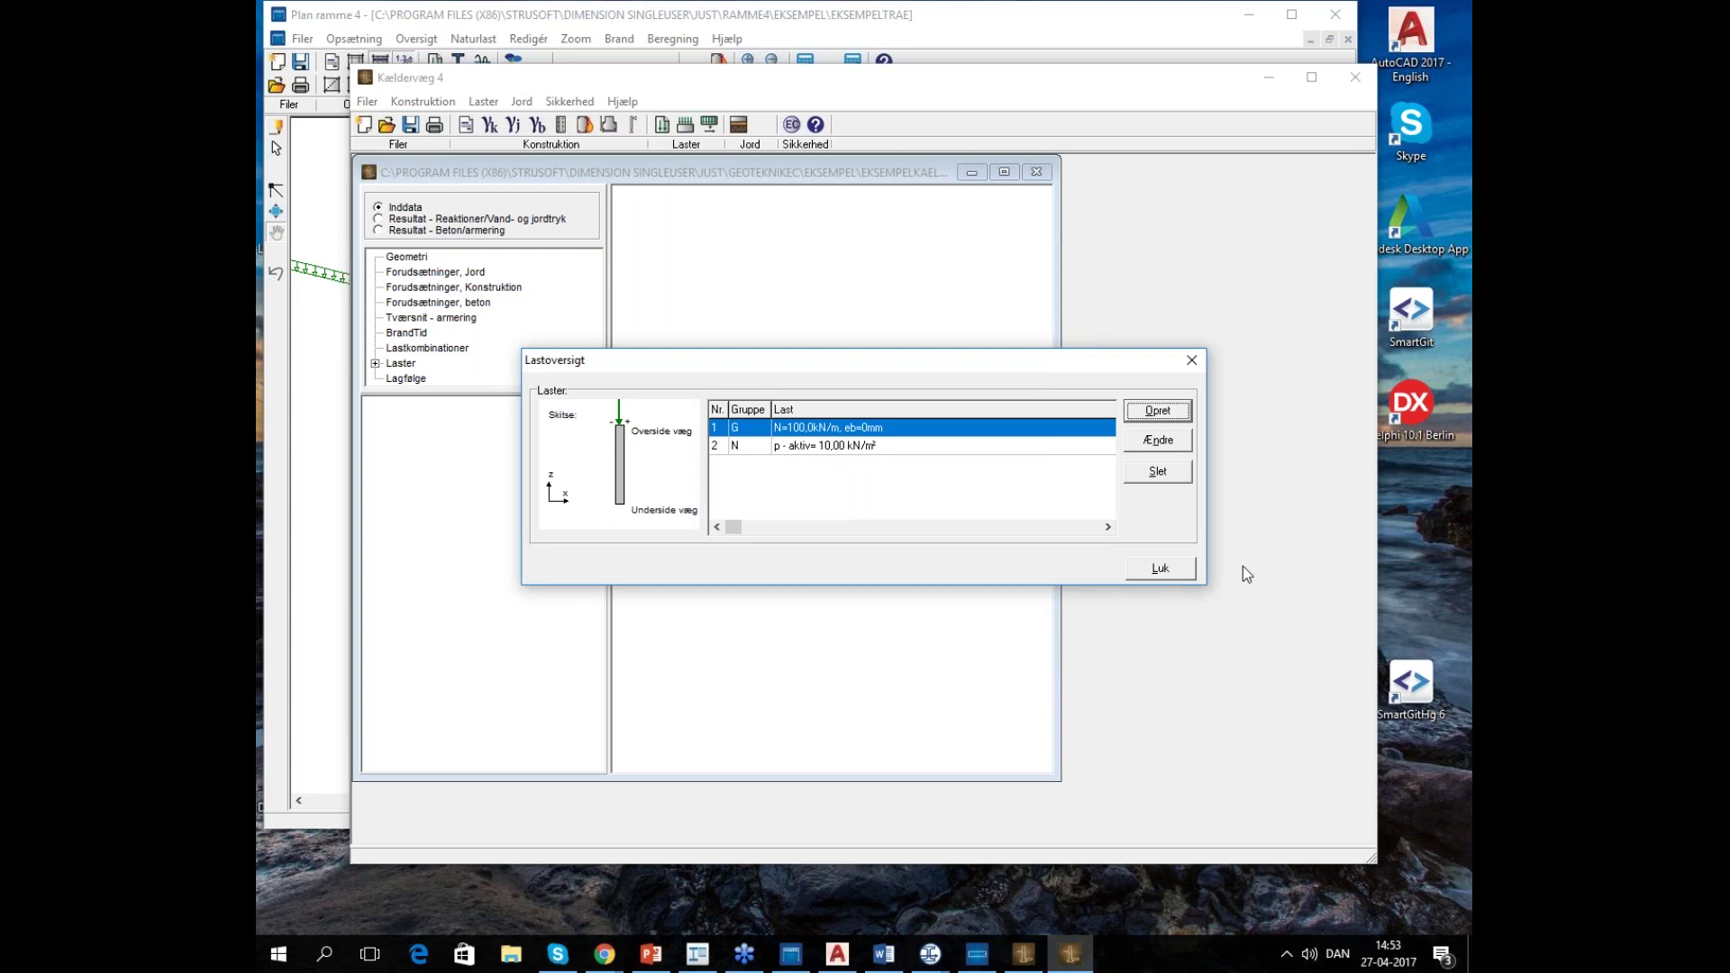
click(1159, 570)
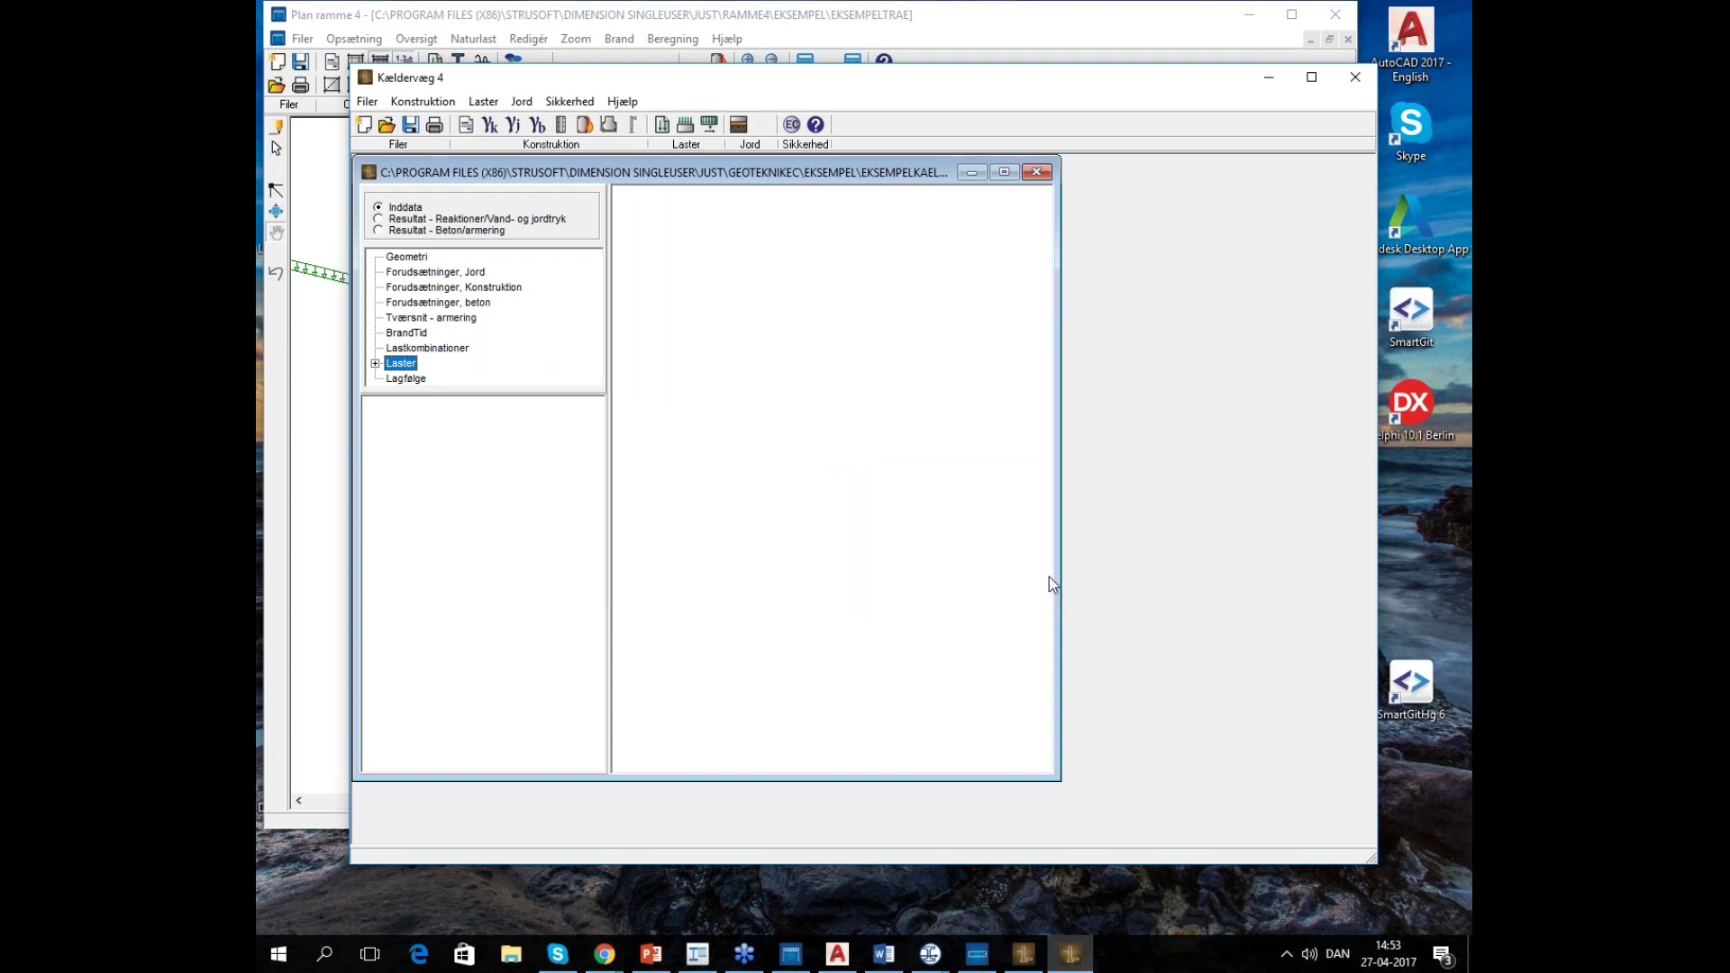
Close Kældervæg 4 without saving the case, force-close the previous run and close the Dimension launcher
click(1354, 84)
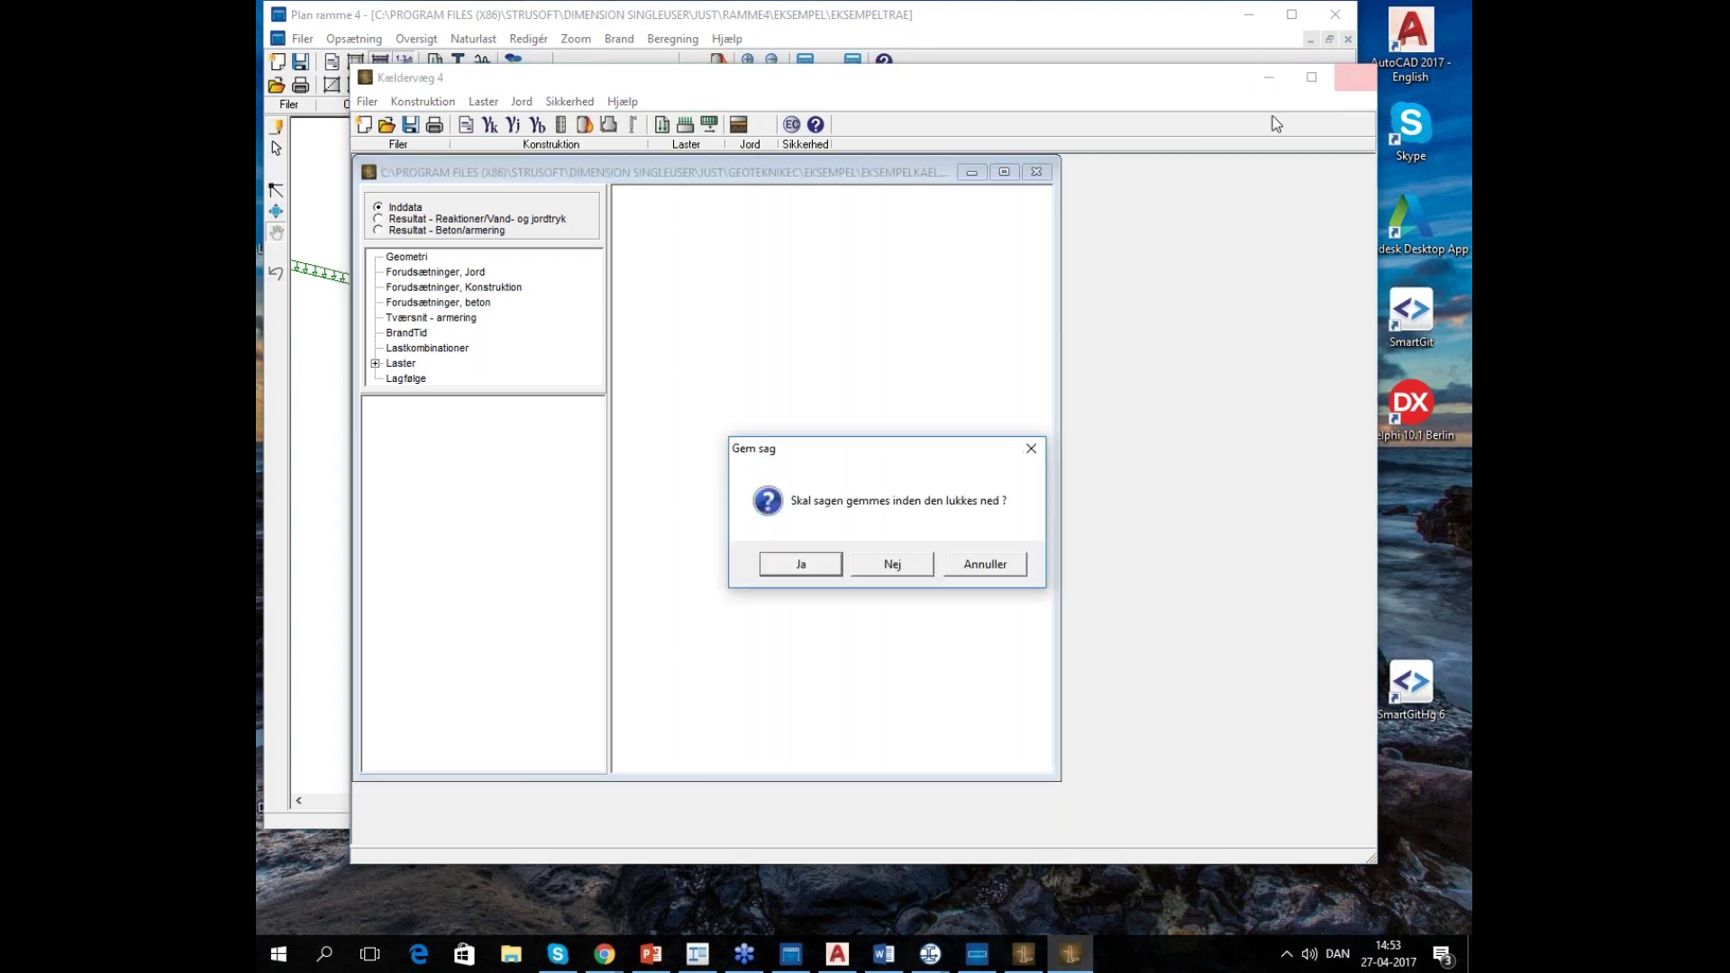
click(895, 566)
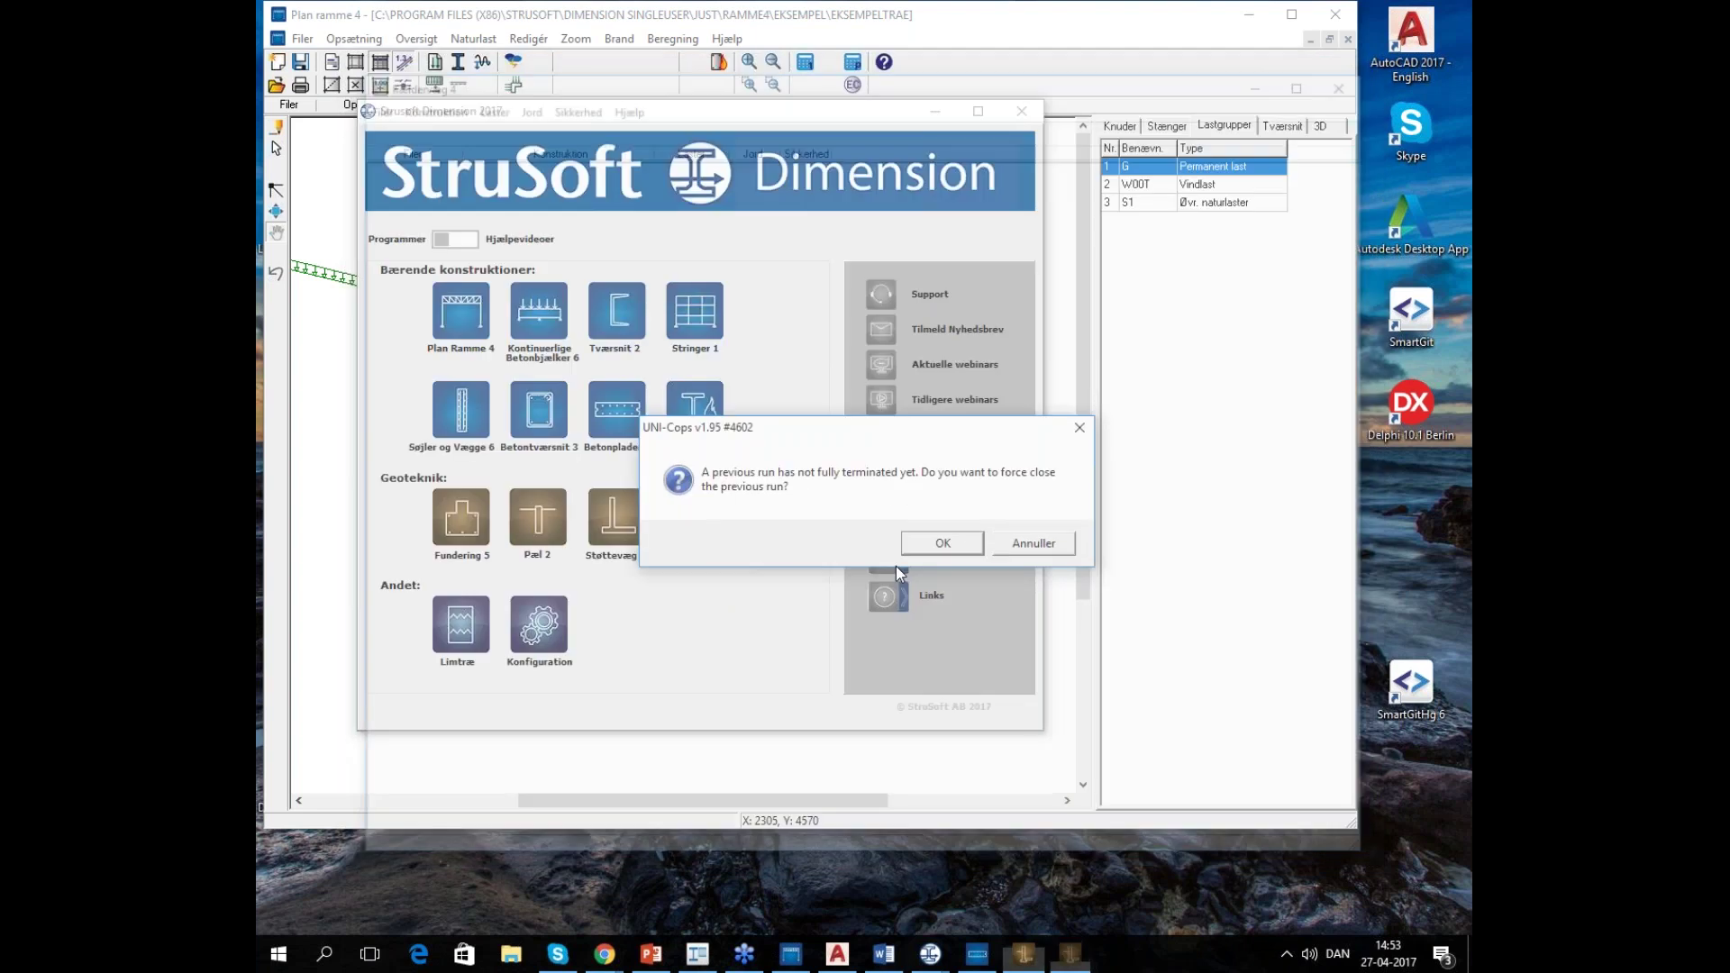
click(942, 542)
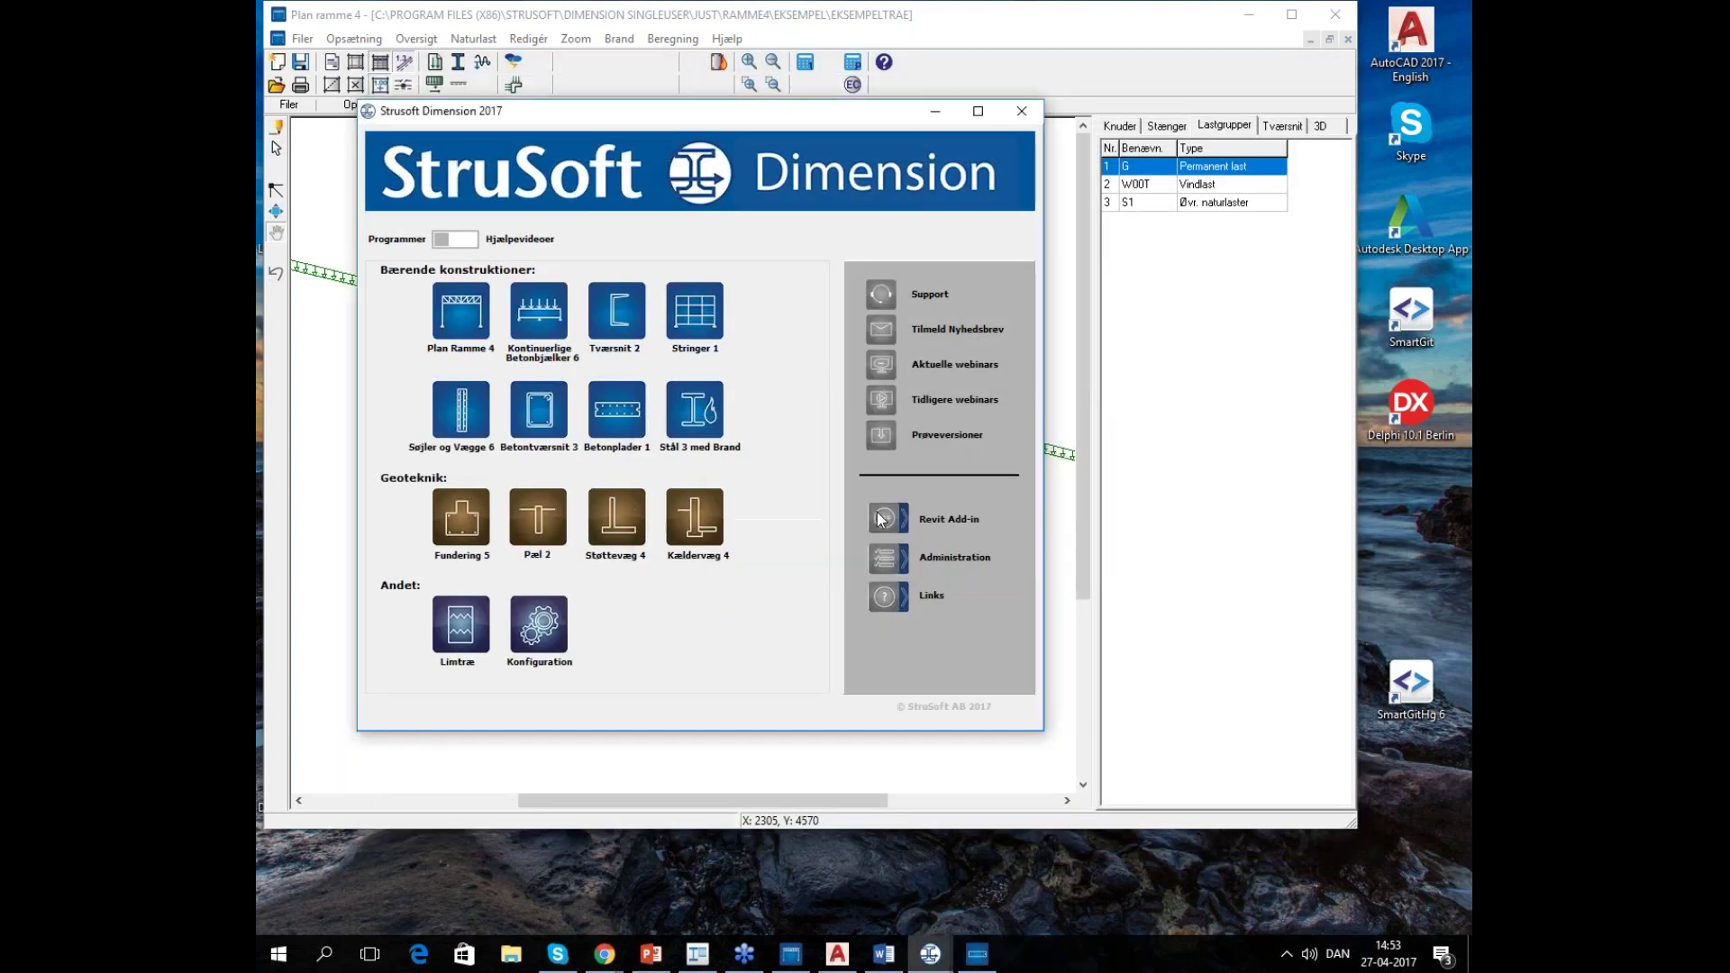
click(1019, 114)
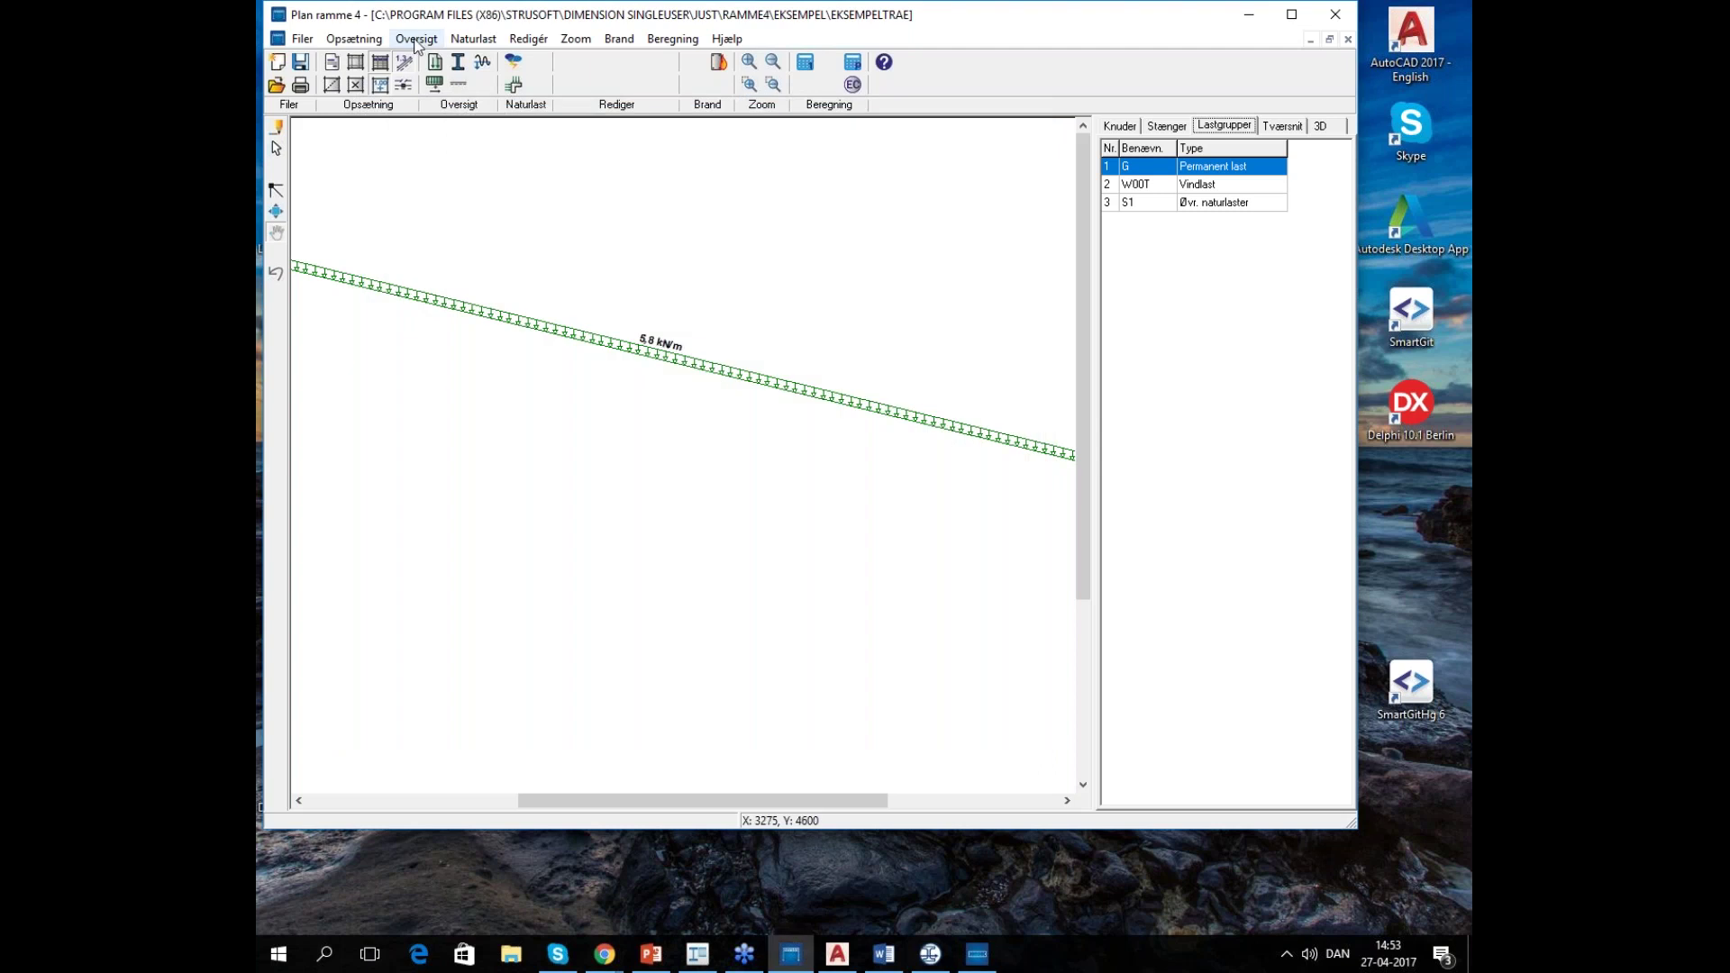
Open the first-order results of the frame in Plan ramme 4 and view the normal forces for Minimal værdier and Maksimal værdier
click(805, 61)
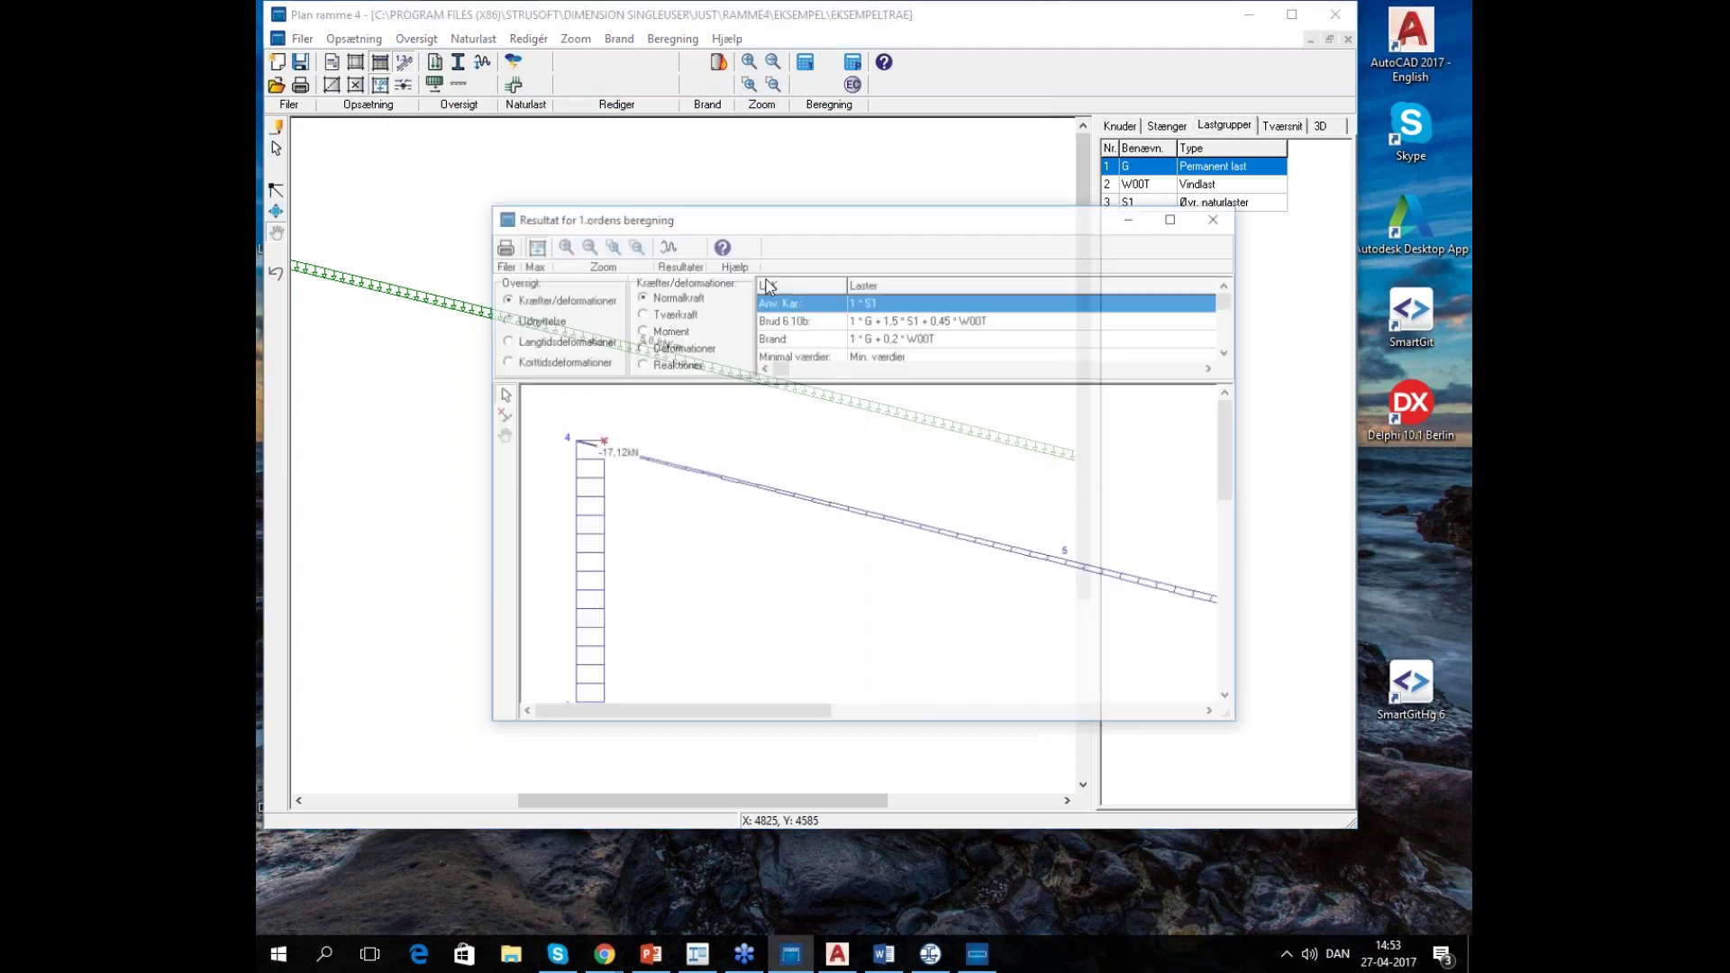
scroll(1207, 355, down, 1)
click(871, 322)
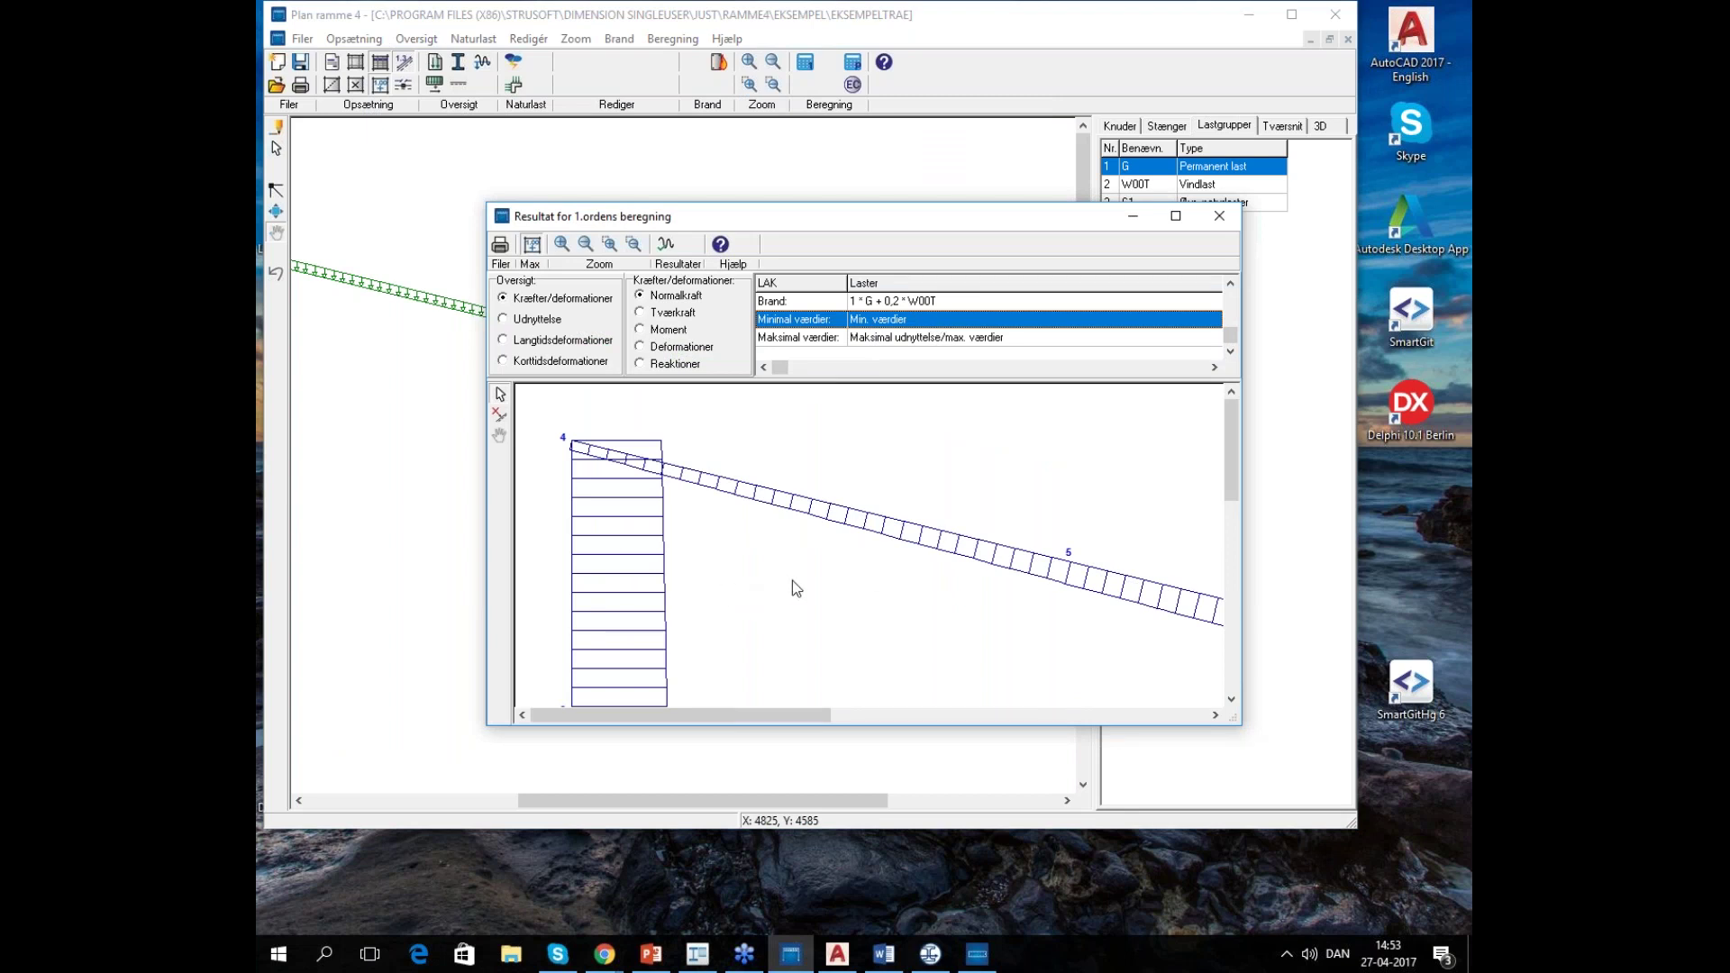
click(901, 338)
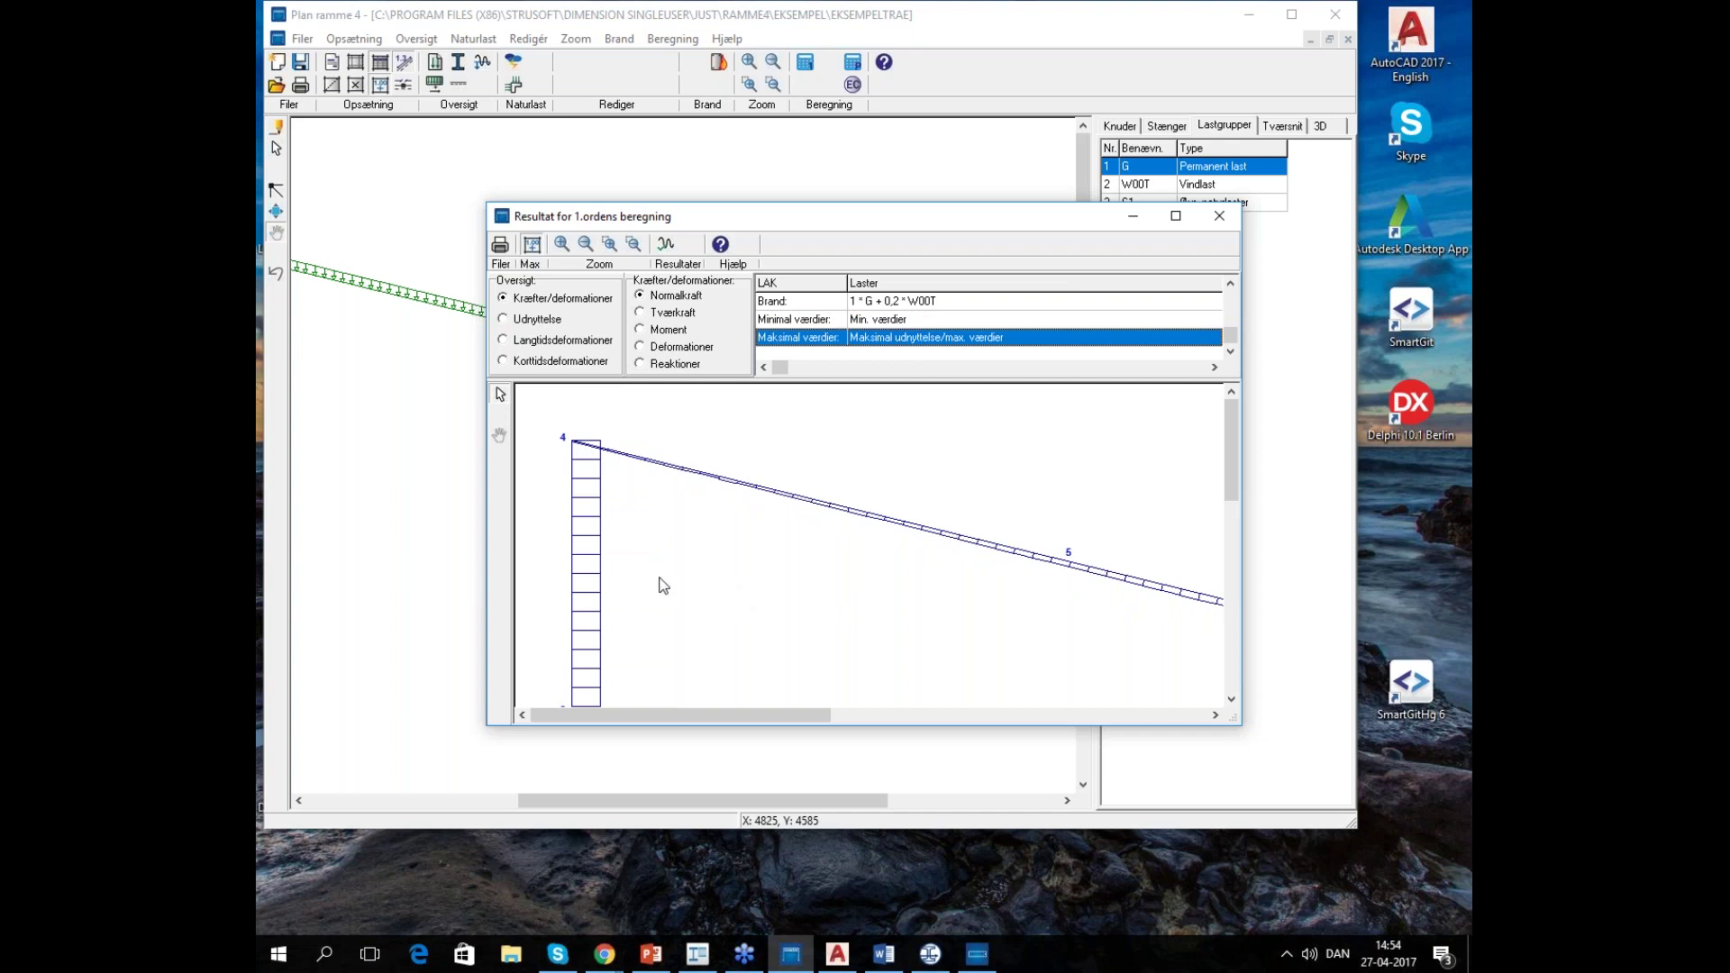
View the Udnyttelse results for Udnyttelse and Forskydning under Maksimal værdier, then return to Kræfter/deformationer
click(532, 319)
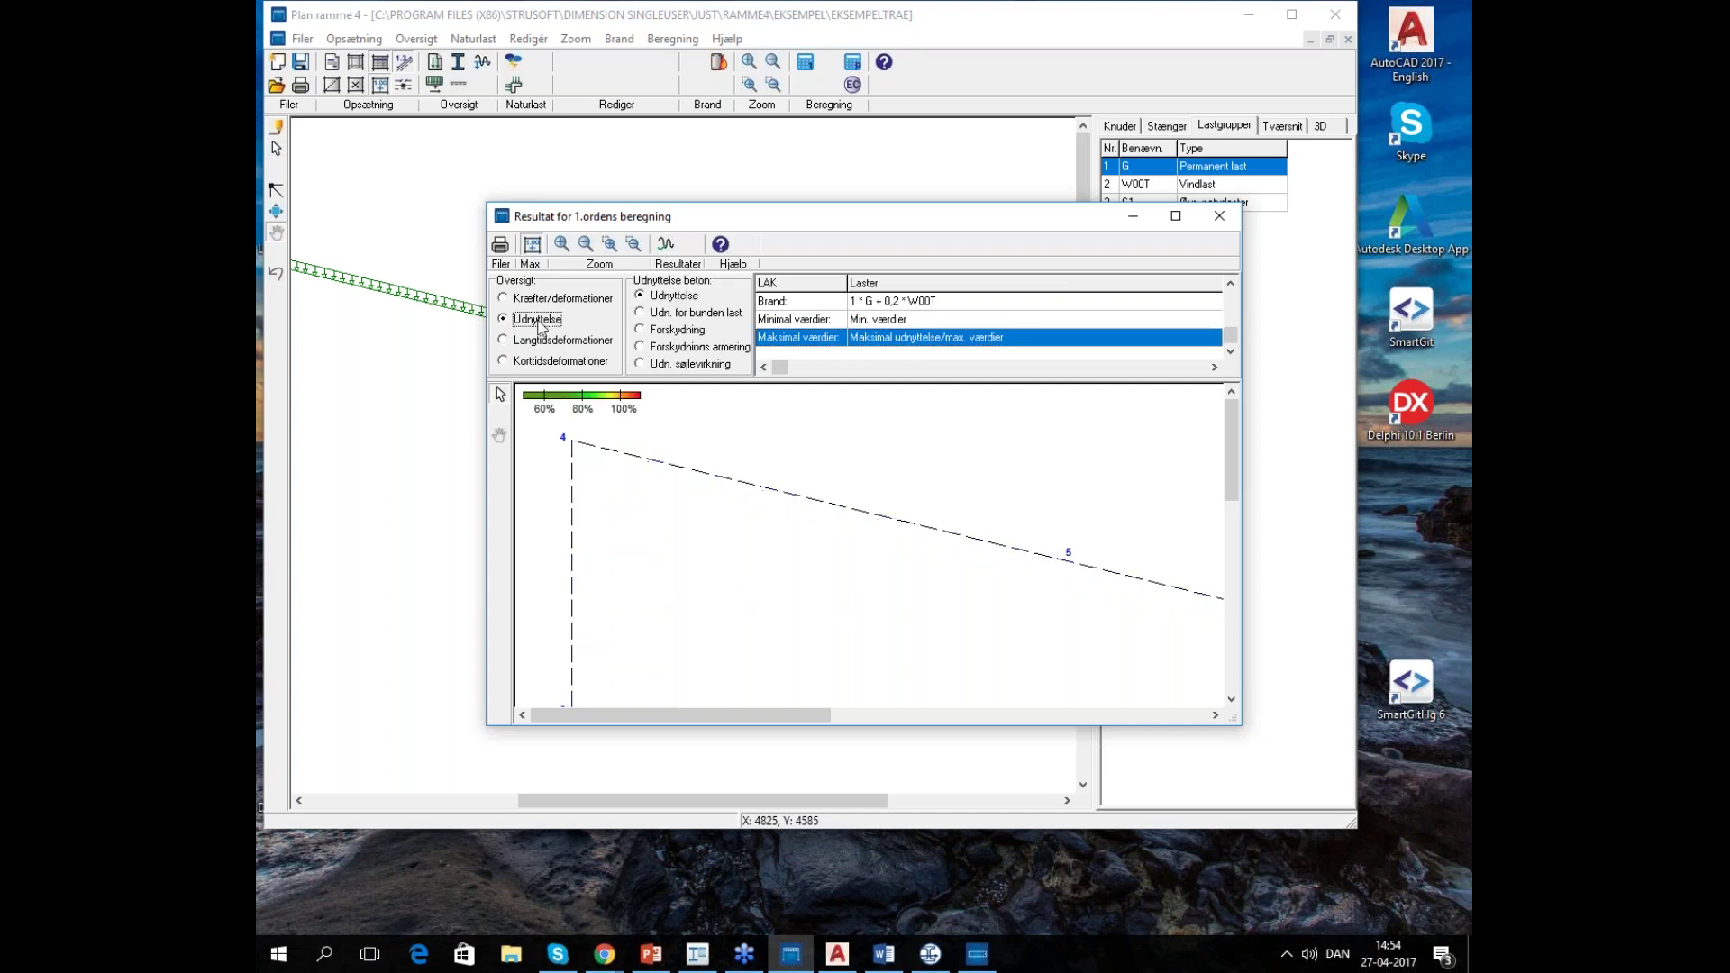
click(671, 329)
click(674, 295)
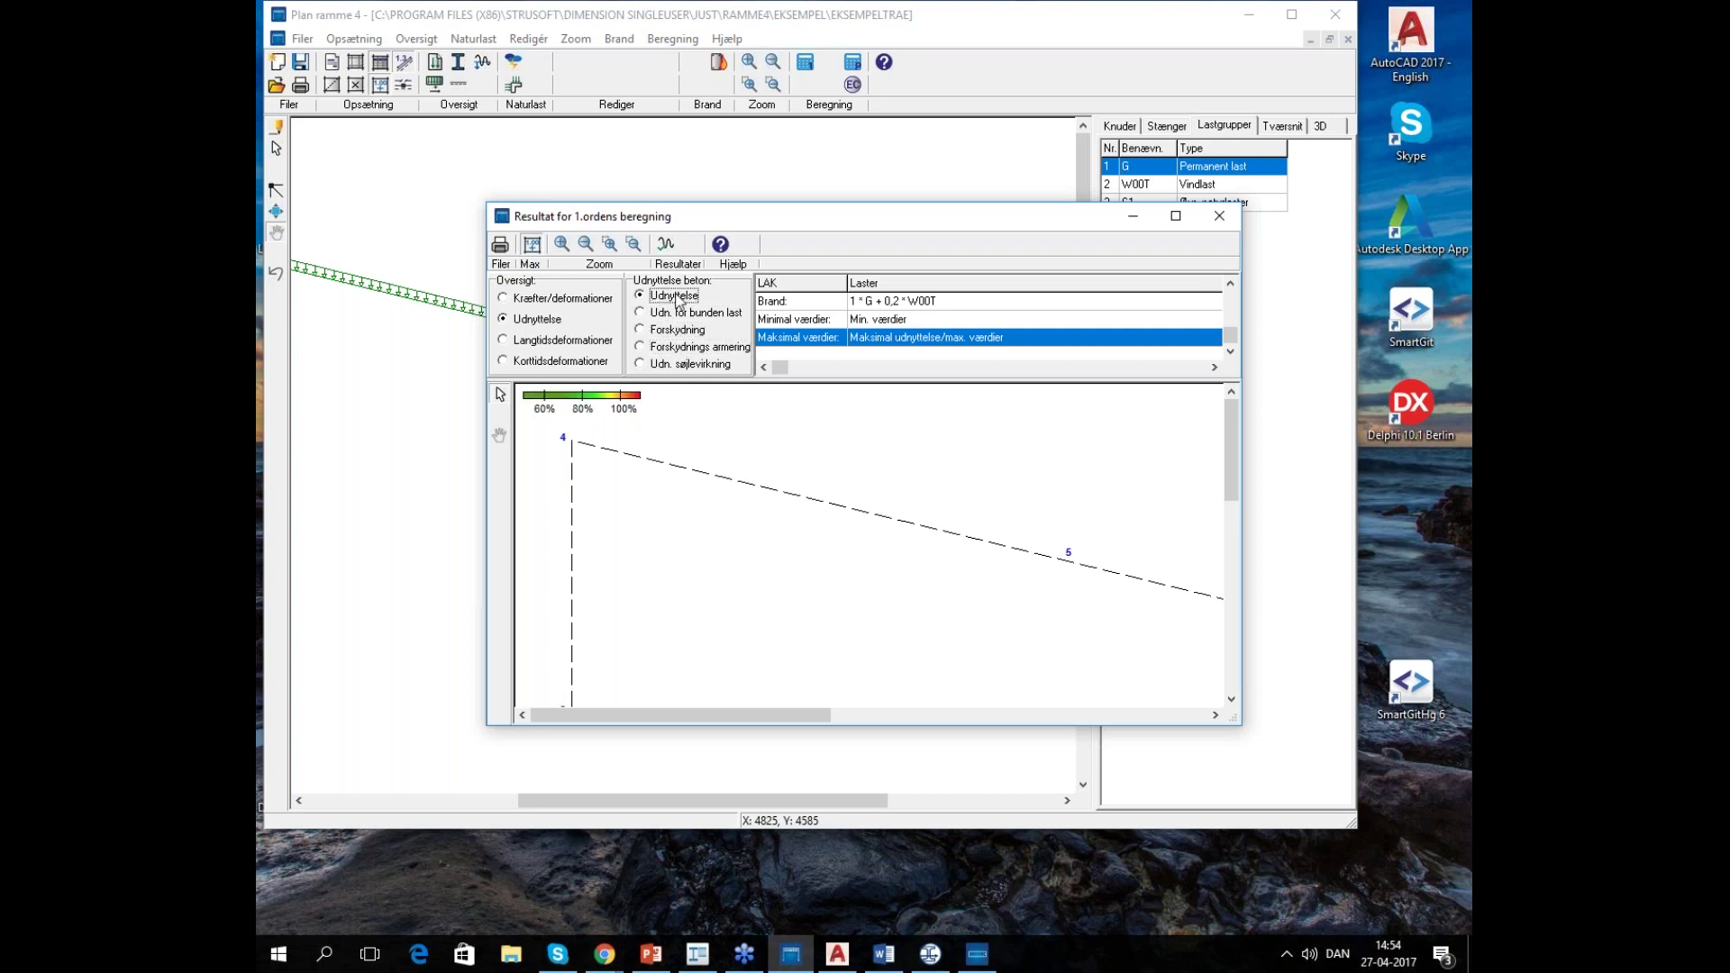
click(808, 304)
click(912, 342)
click(669, 331)
click(552, 300)
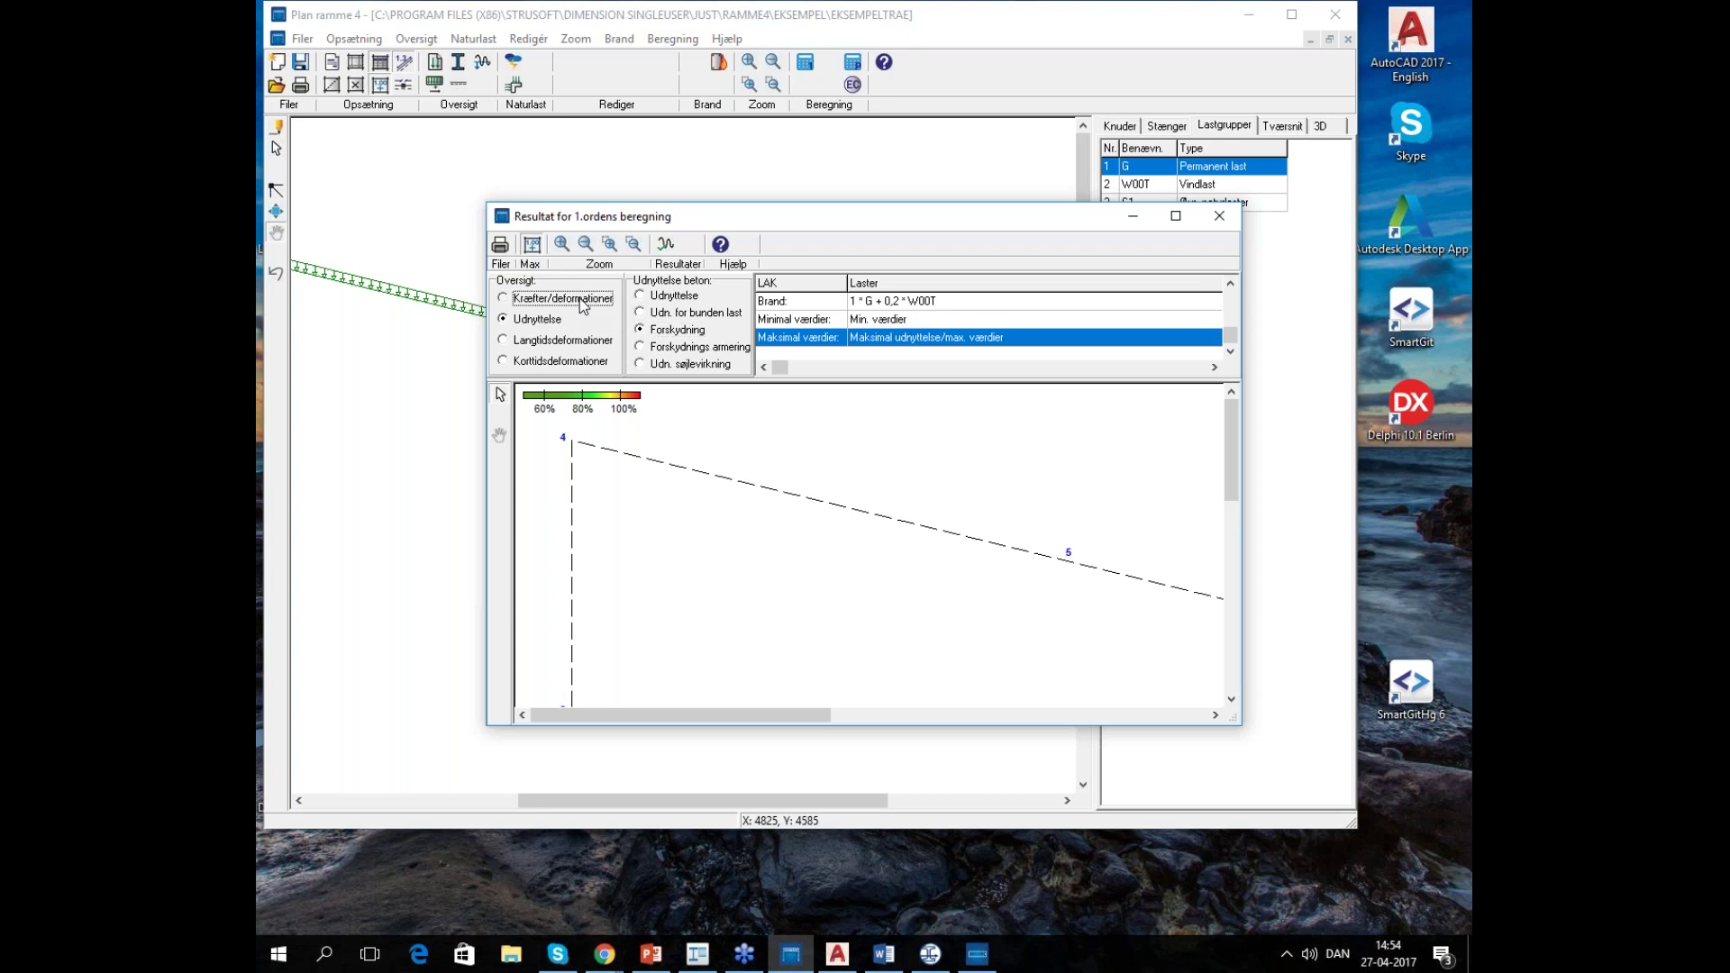
Examine the deformations, reactions and section forces of the bar from node 4 to node 7, then close the first-order results
click(955, 542)
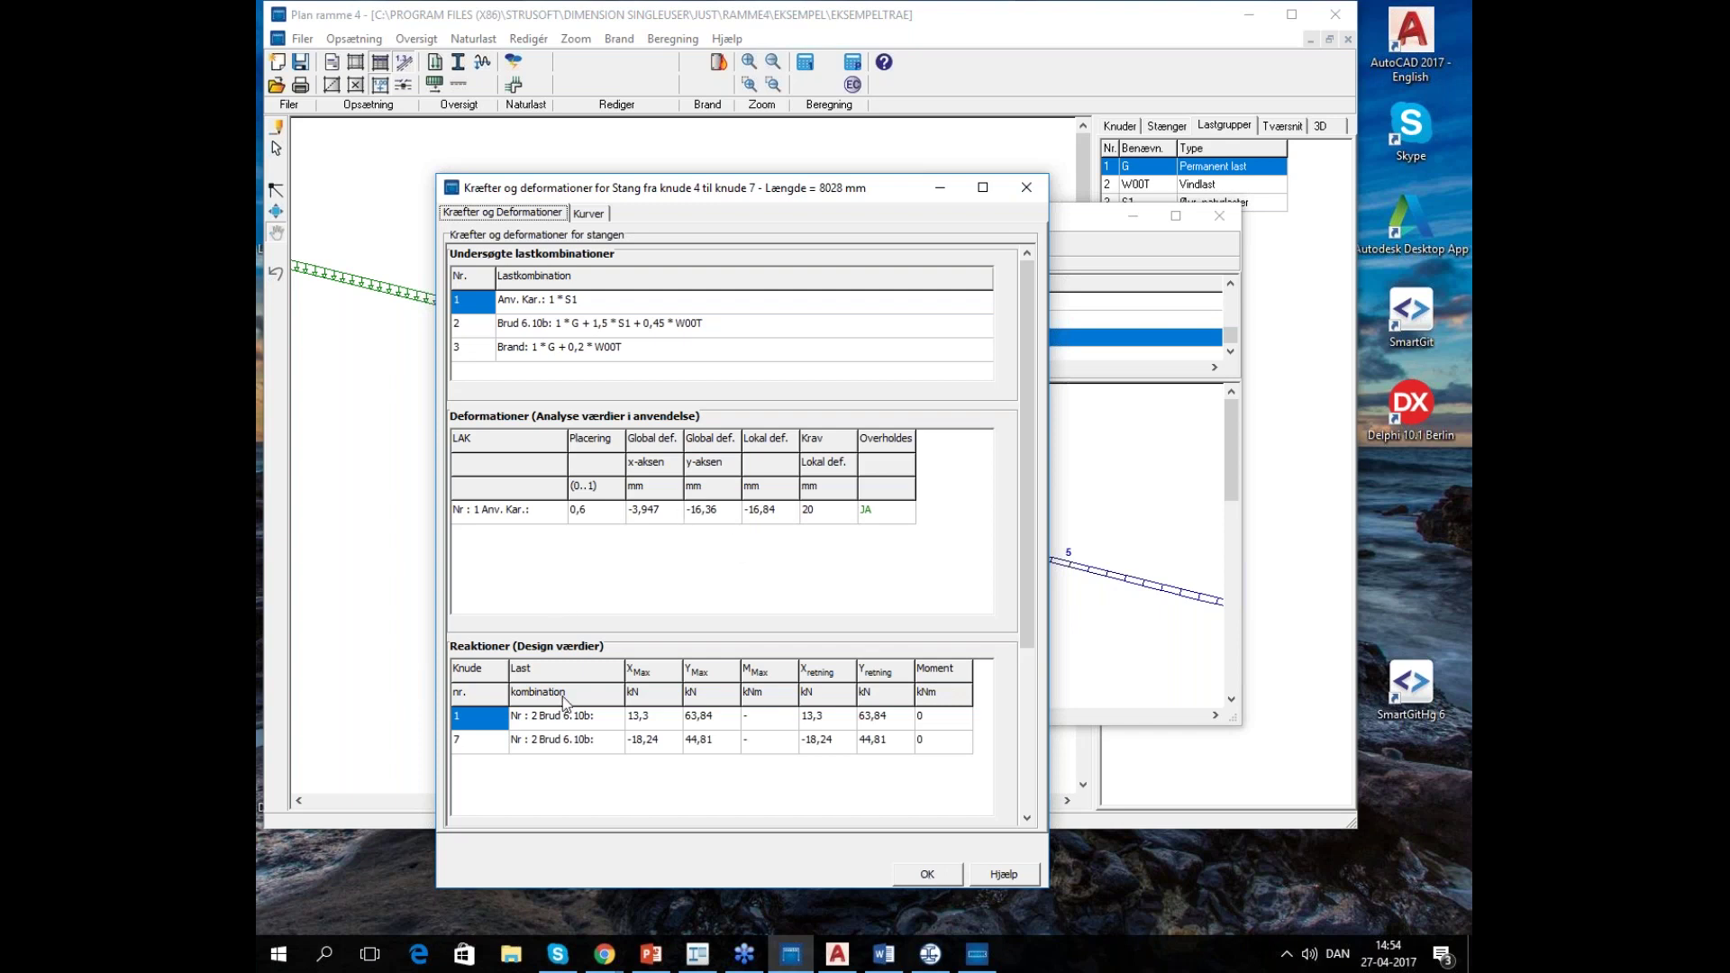
drag(1029, 581, 1031, 725)
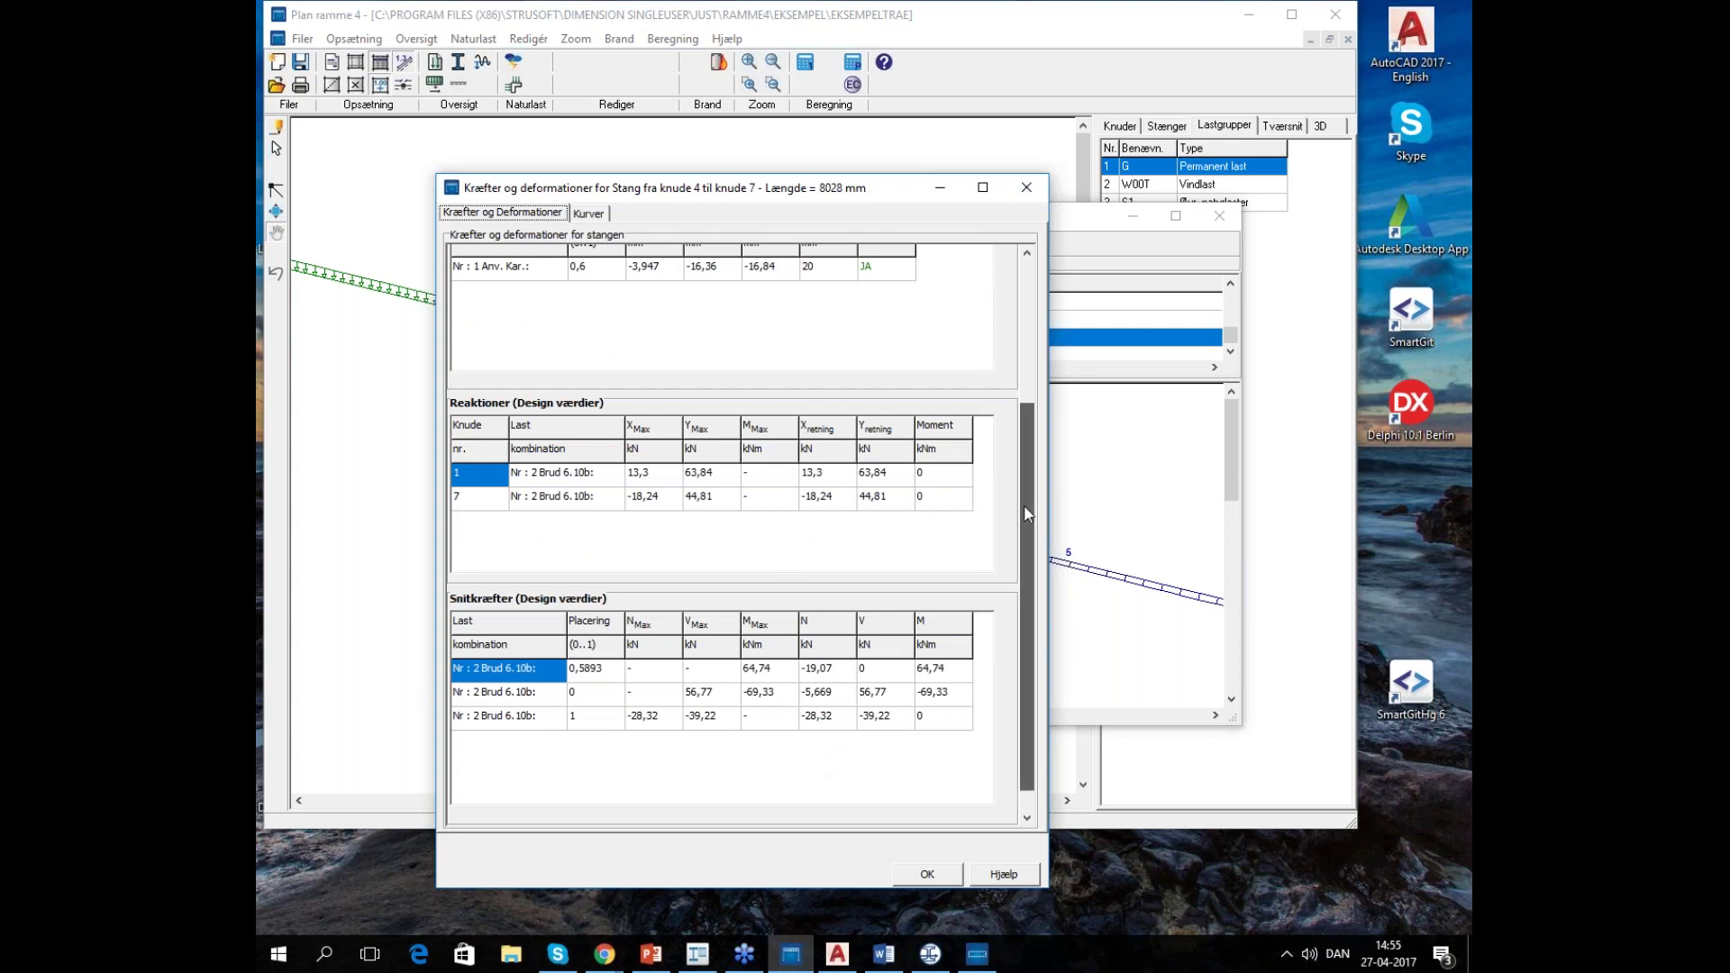
scroll(1023, 505, up, 3)
click(927, 874)
click(1220, 215)
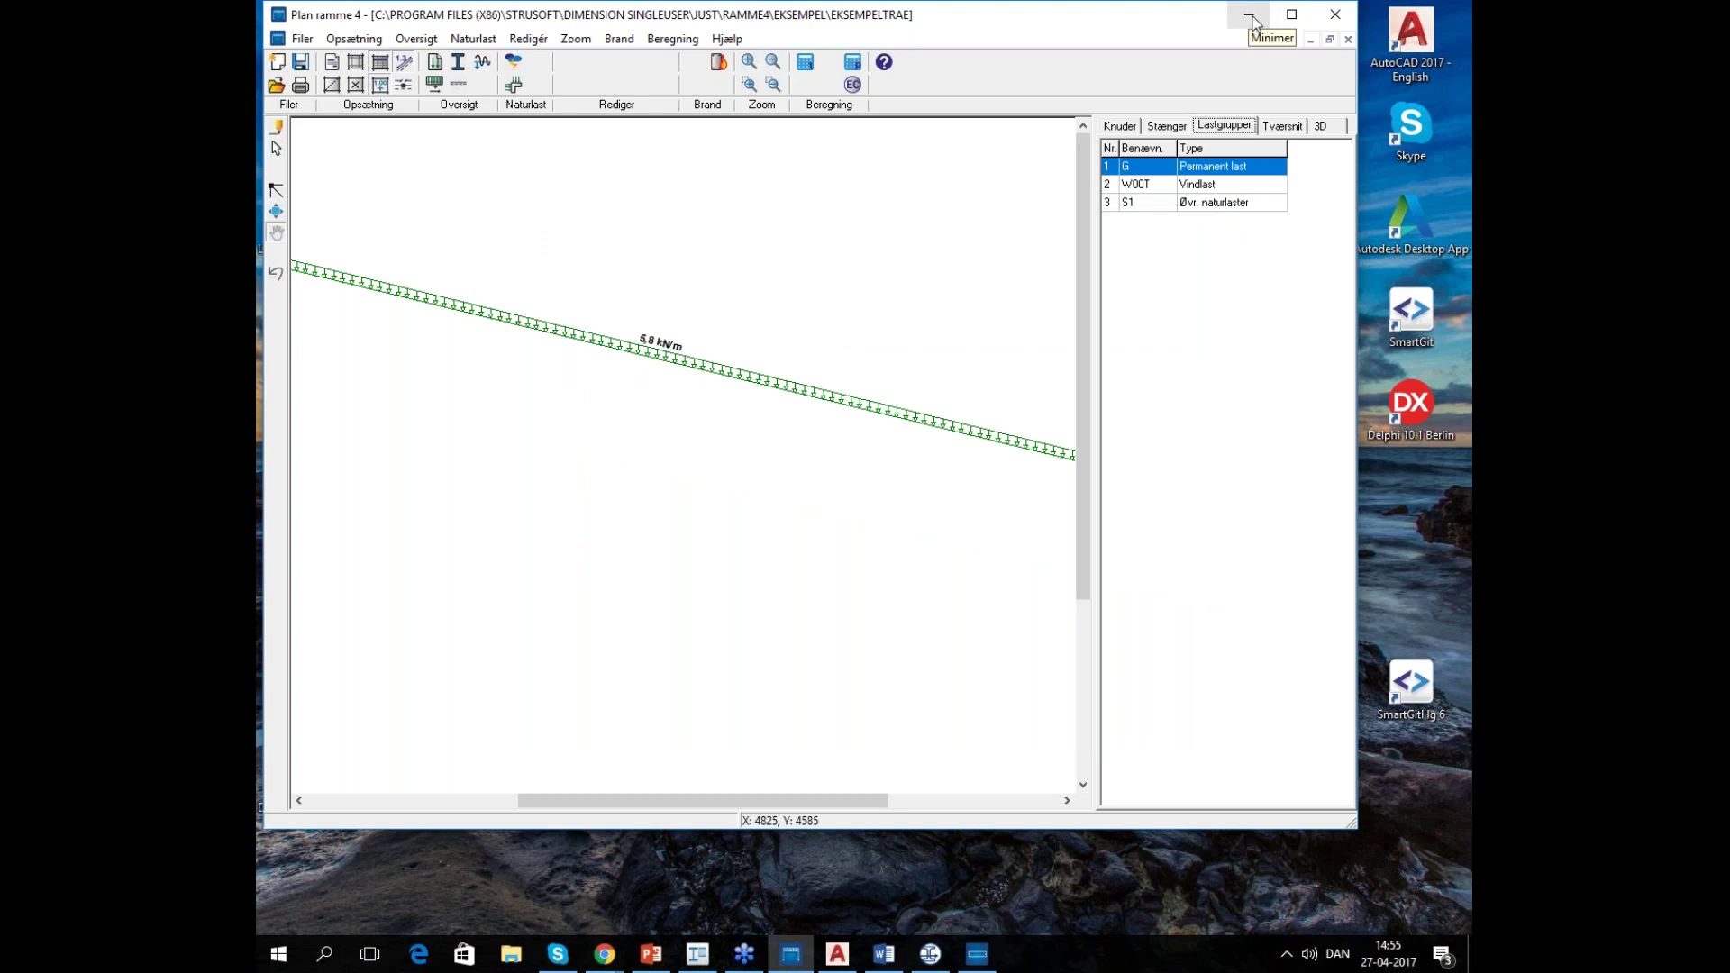
Close Plan ramme 4, switch to the PowerPoint slideshow and change from presenter view to the full-screen Fremtid slide
click(1336, 18)
click(883, 545)
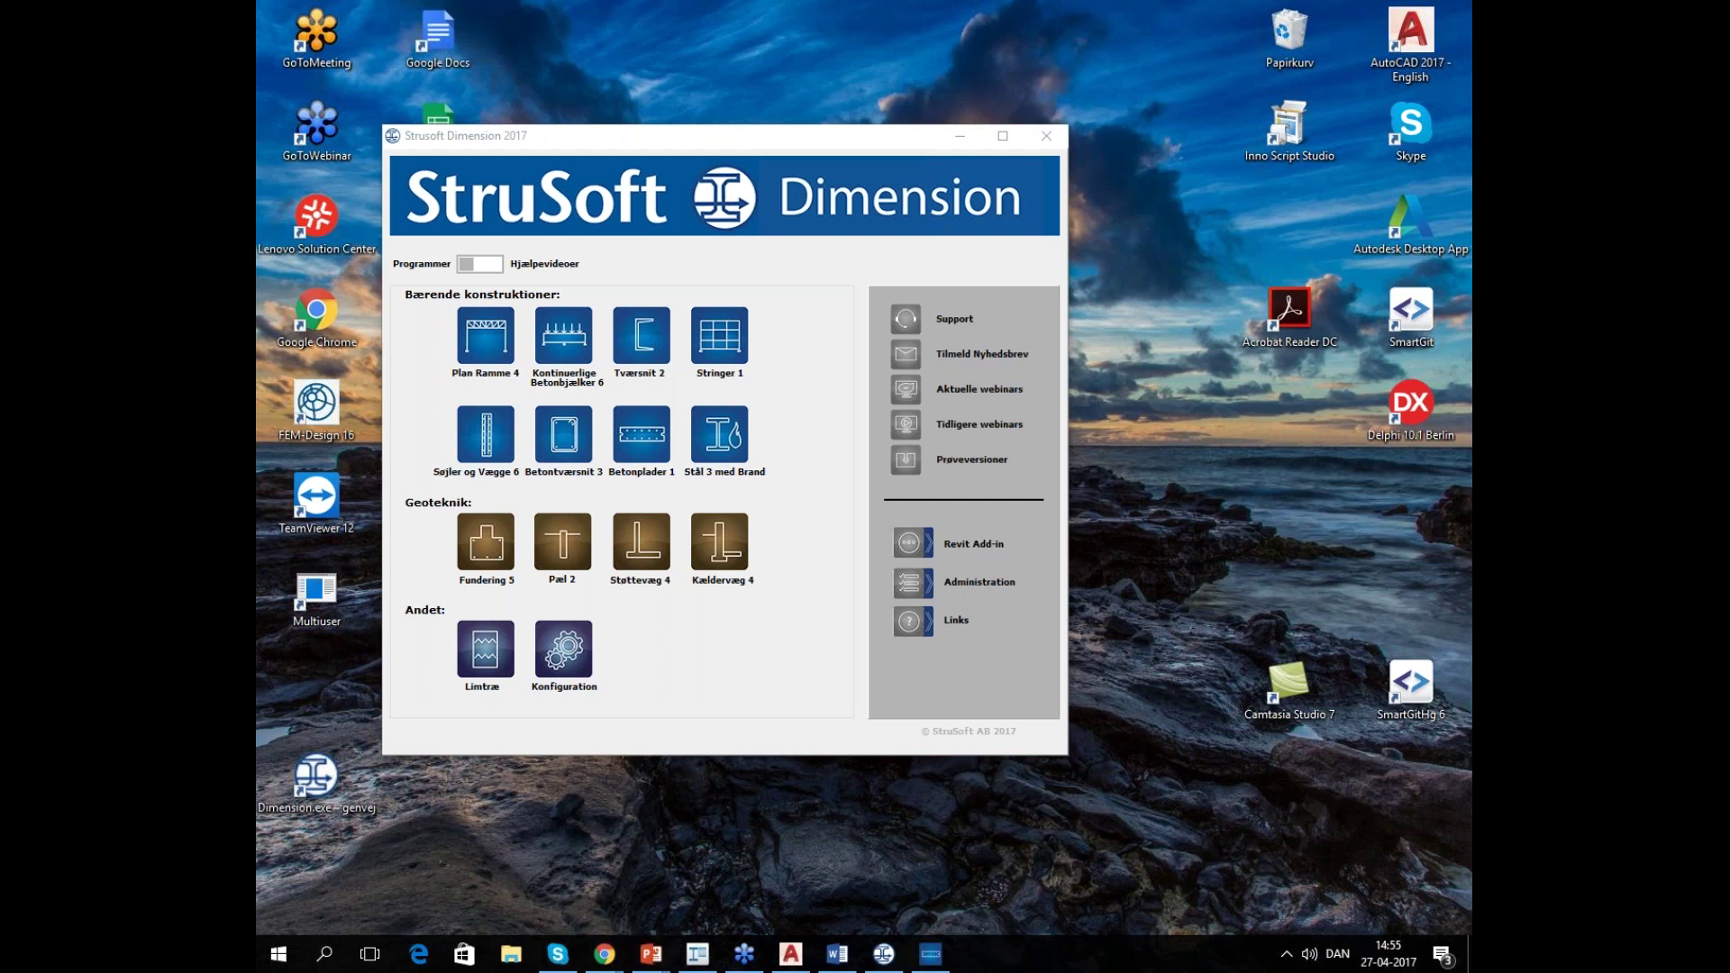
key(alt+Tab)
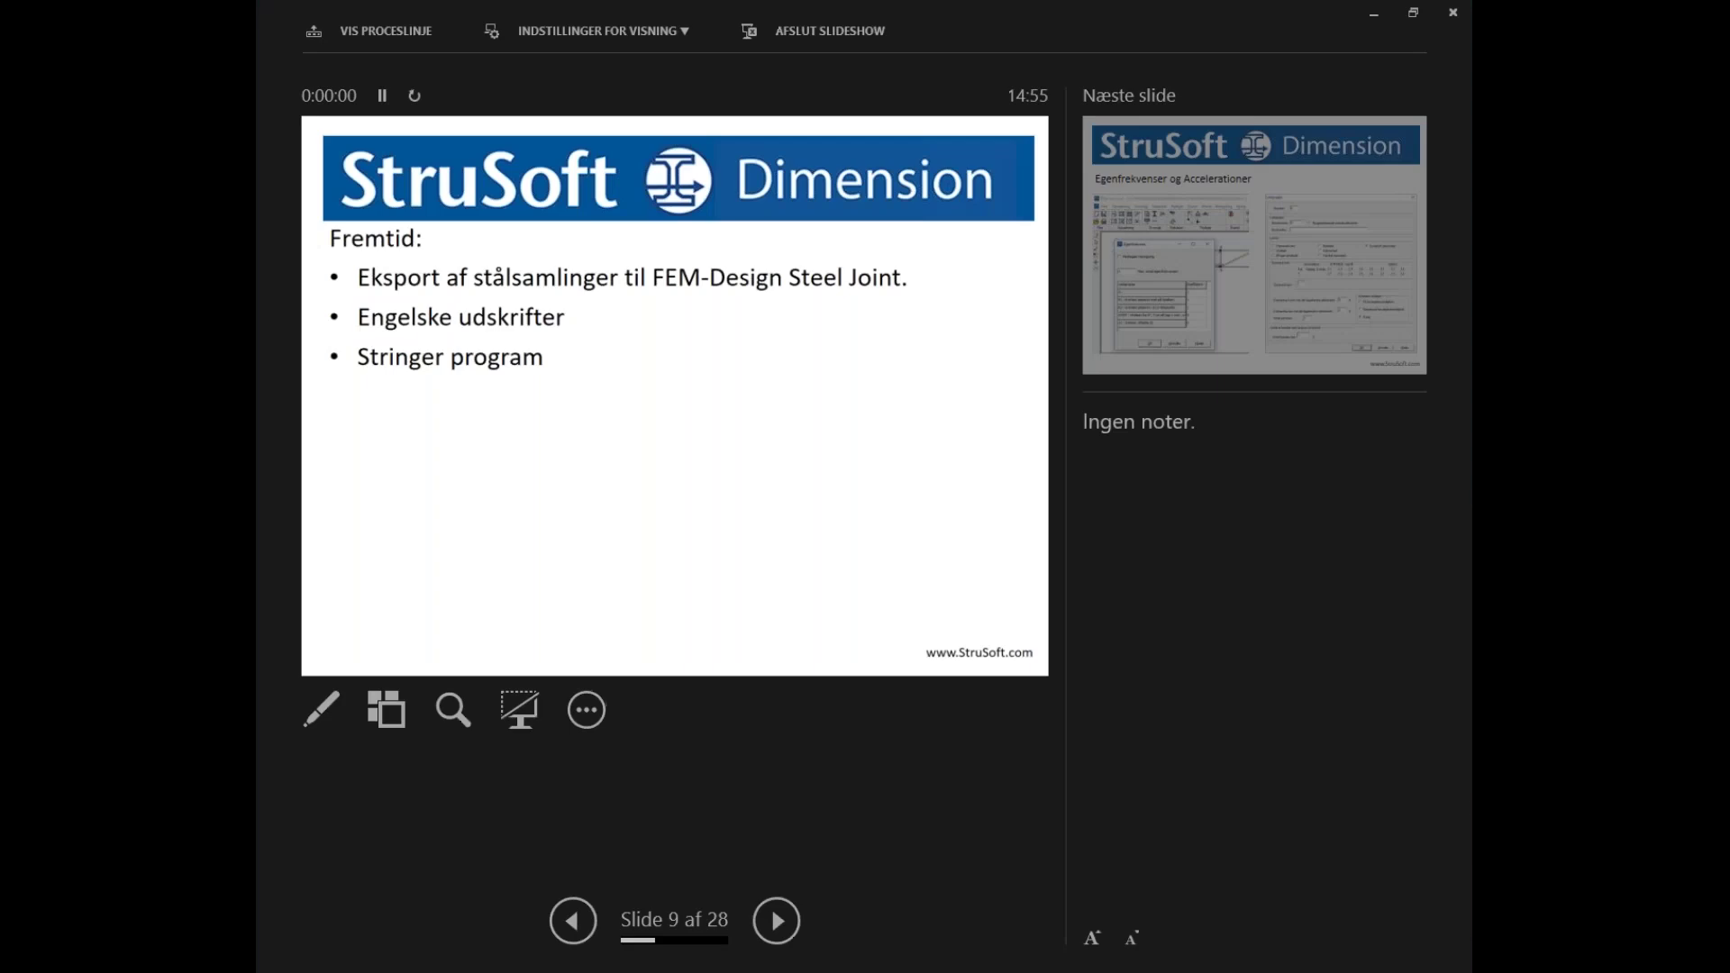
click(585, 31)
click(591, 68)
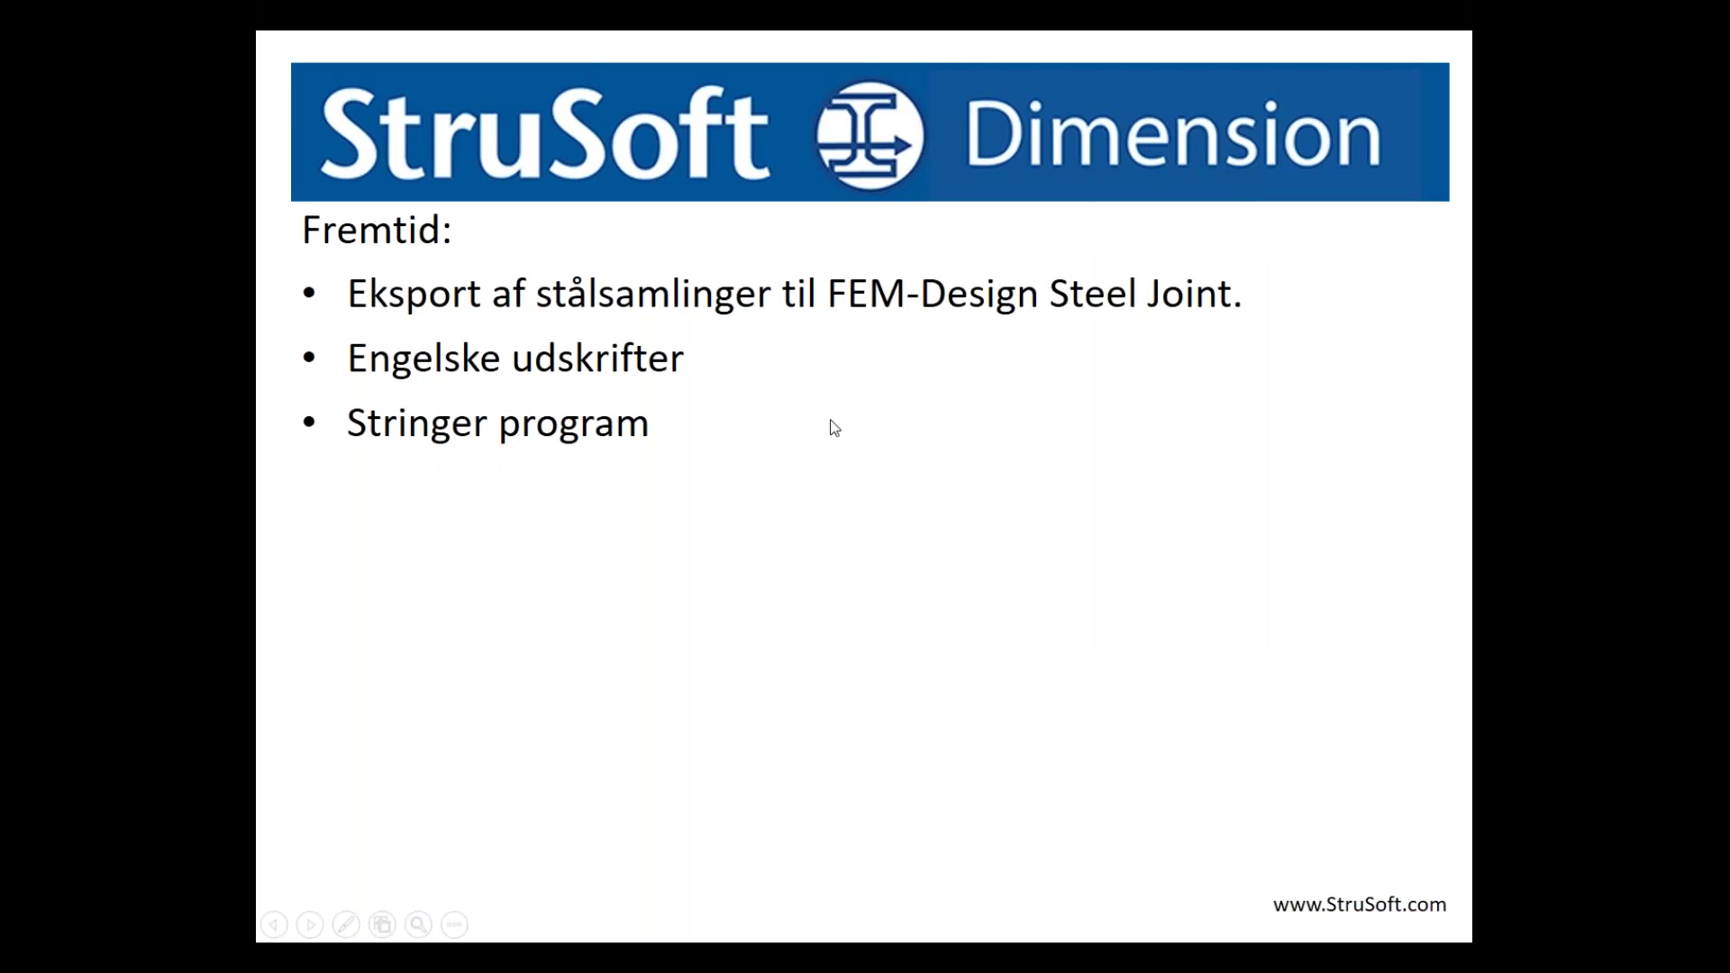